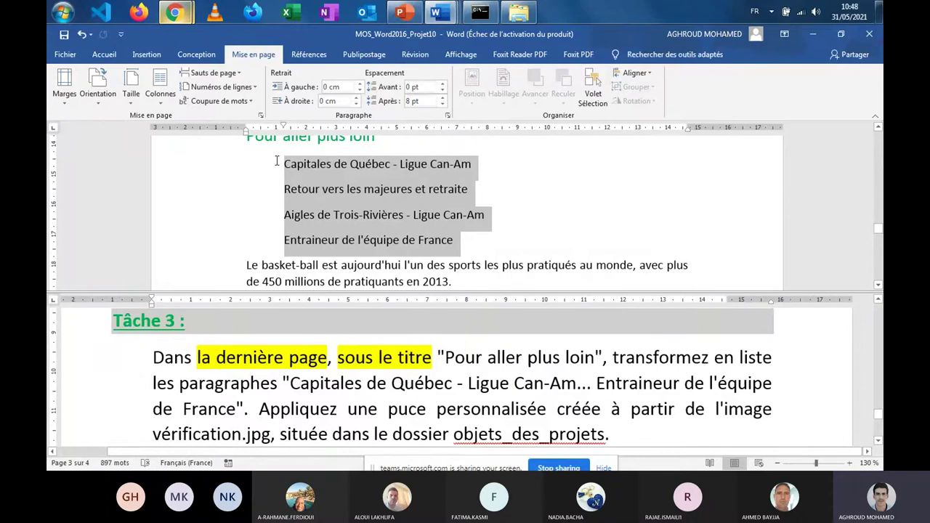
# Step: Turn the four paragraphs from "Capitales de Québec - Ligue Can-Am" to "Entraineur de l'équipe de France" into a default round-bulleted list
pyautogui.click(318, 162)
pyautogui.moveTo(453, 241); pyautogui.dragTo(285, 163)
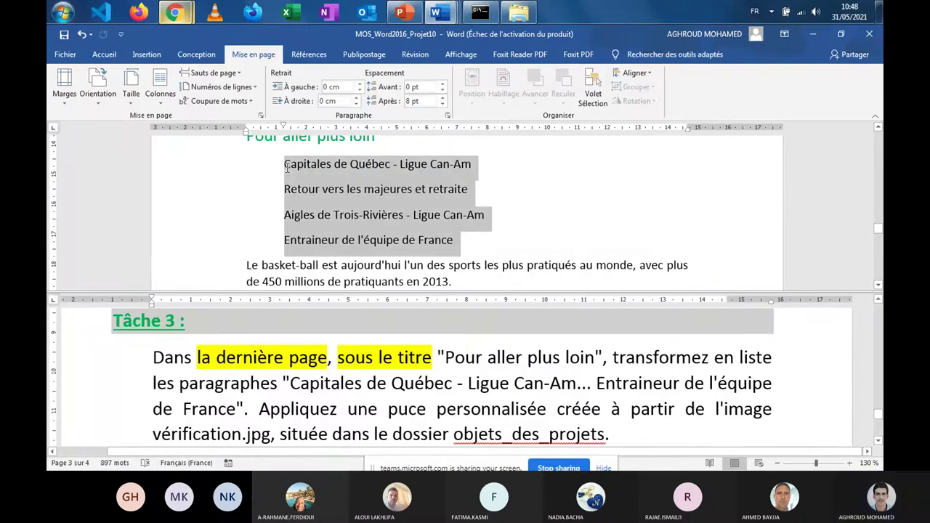
pyautogui.click(287, 162)
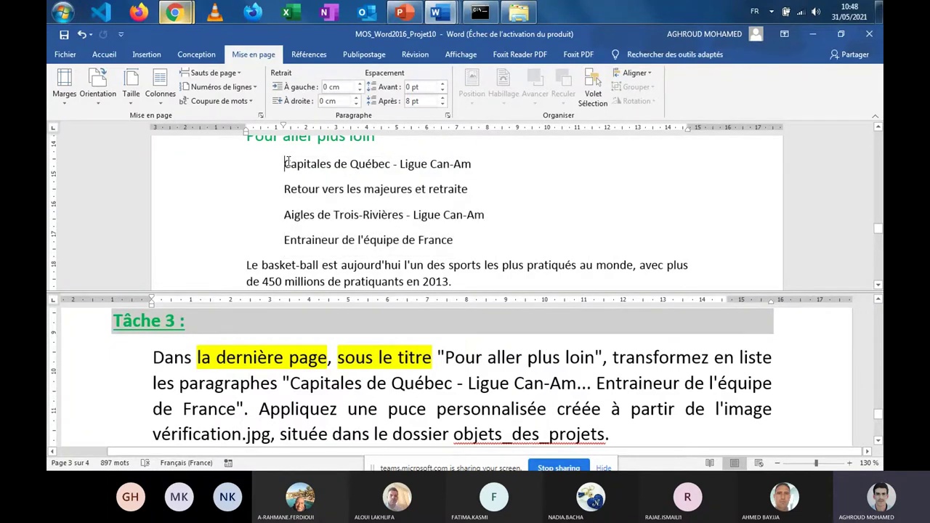
pyautogui.moveTo(287, 162); pyautogui.dragTo(421, 230)
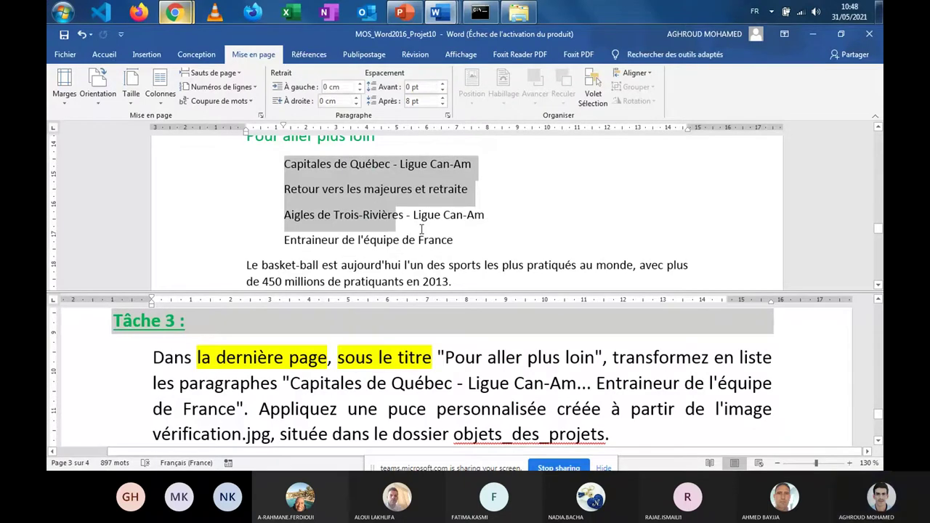
pyautogui.moveTo(422, 229); pyautogui.dragTo(456, 242)
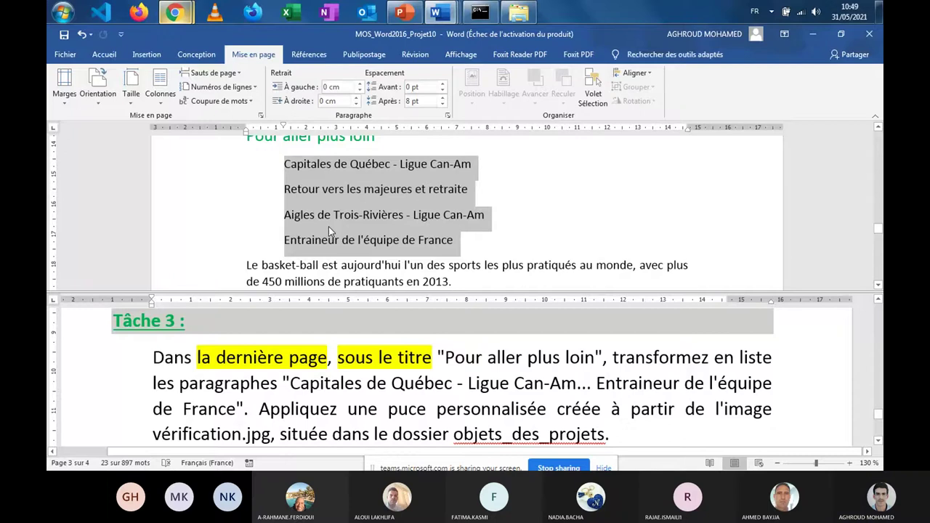
pyautogui.click(104, 57)
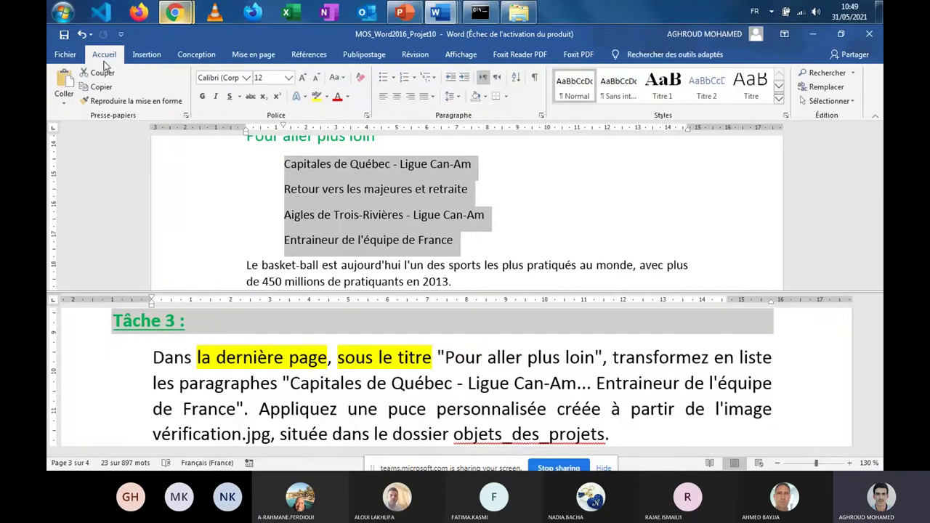
pyautogui.click(383, 77)
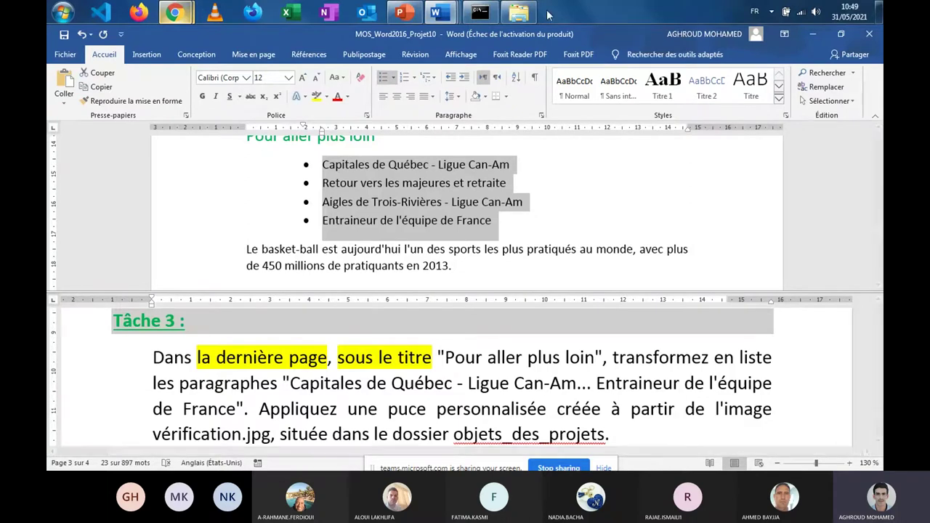
# Step: Switch to Windows Explorer, open the objets_des_projets folder and examine the vérification image with large thumbnails
pyautogui.click(552, 47)
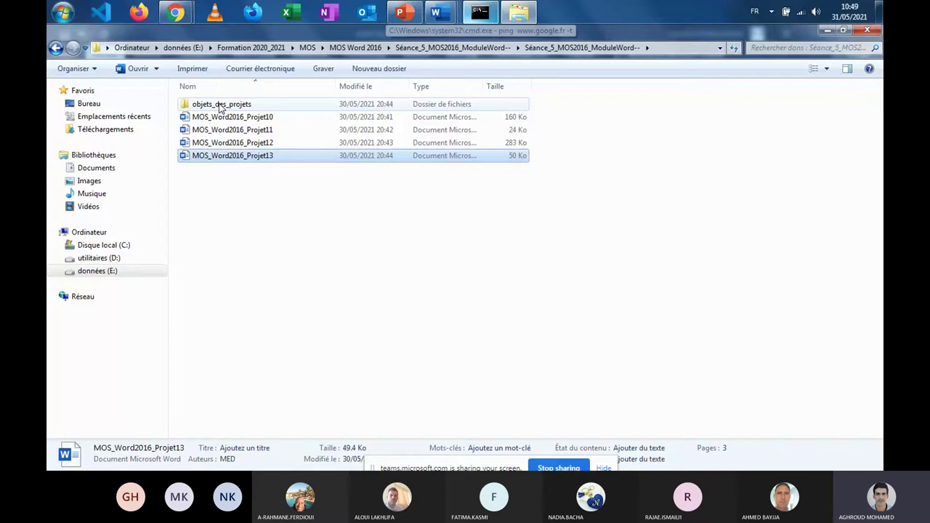
pyautogui.click(219, 106)
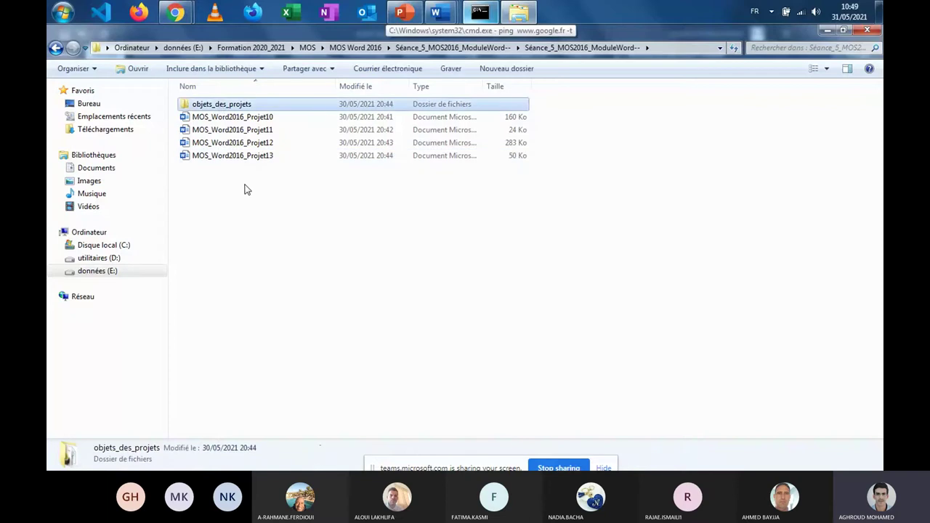
pyautogui.doubleClick(229, 108)
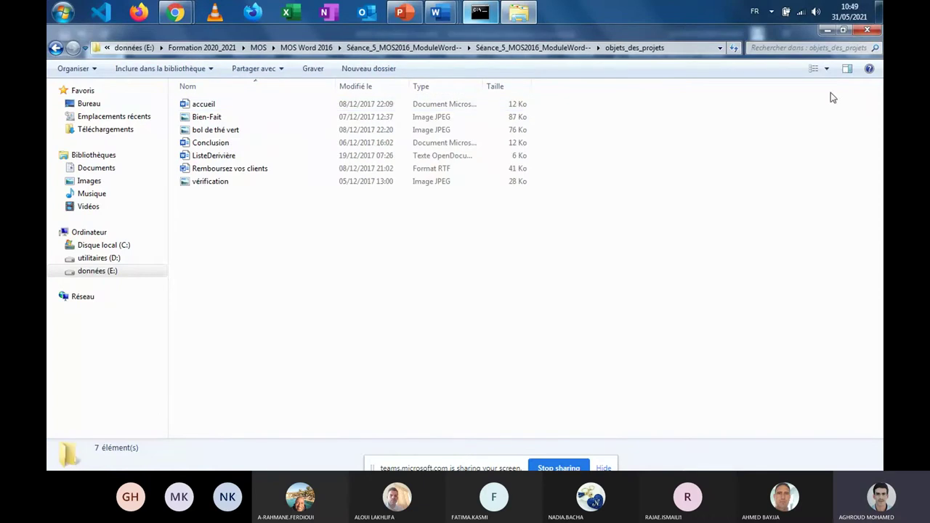
pyautogui.click(814, 70)
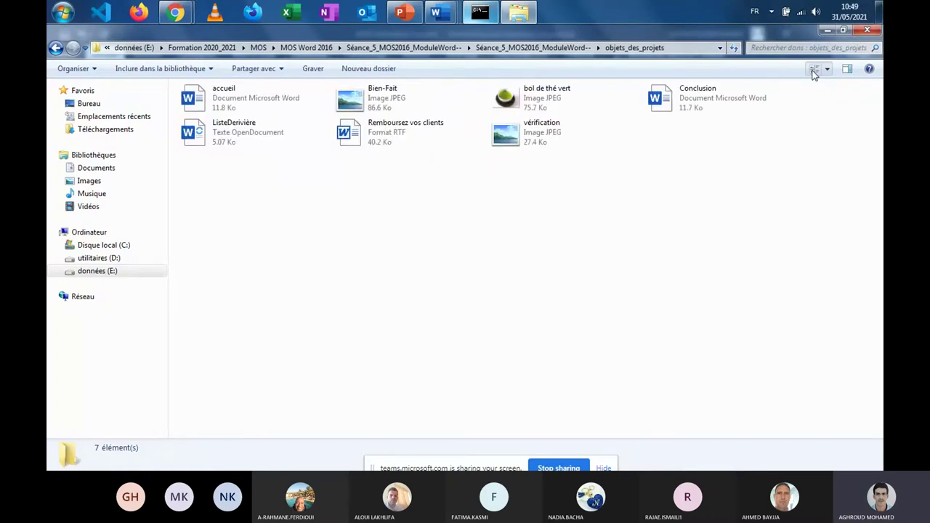
pyautogui.click(814, 69)
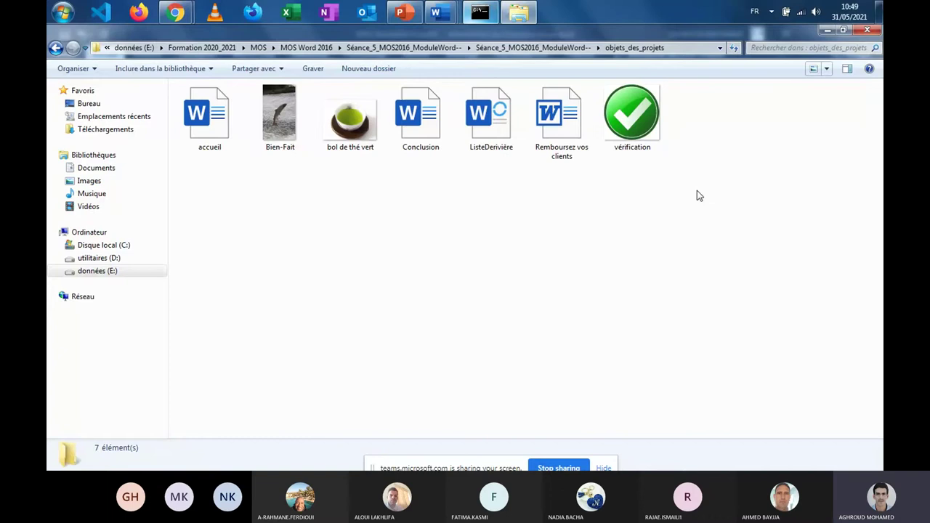
pyautogui.click(637, 137)
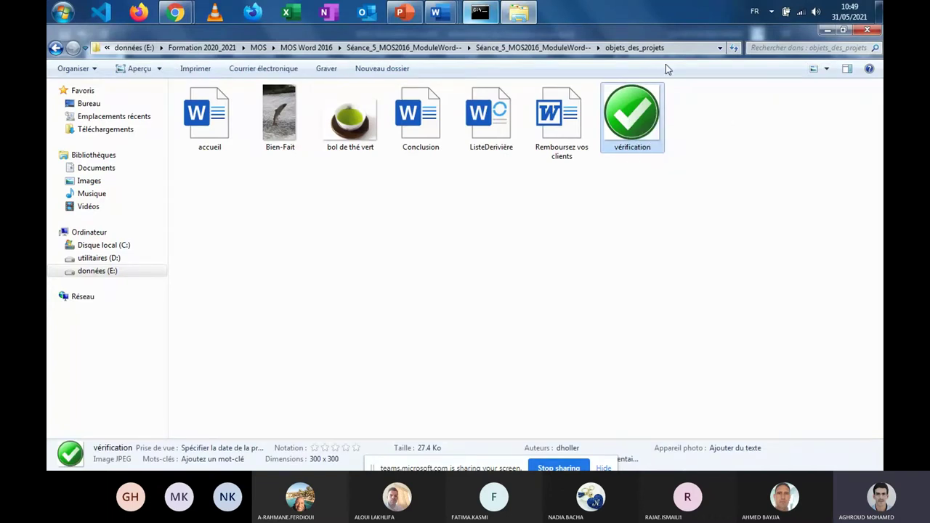
# Step: Copy the path of the objets_des_projets folder and return to the Word document
pyautogui.click(443, 49)
pyautogui.rightClick(443, 50)
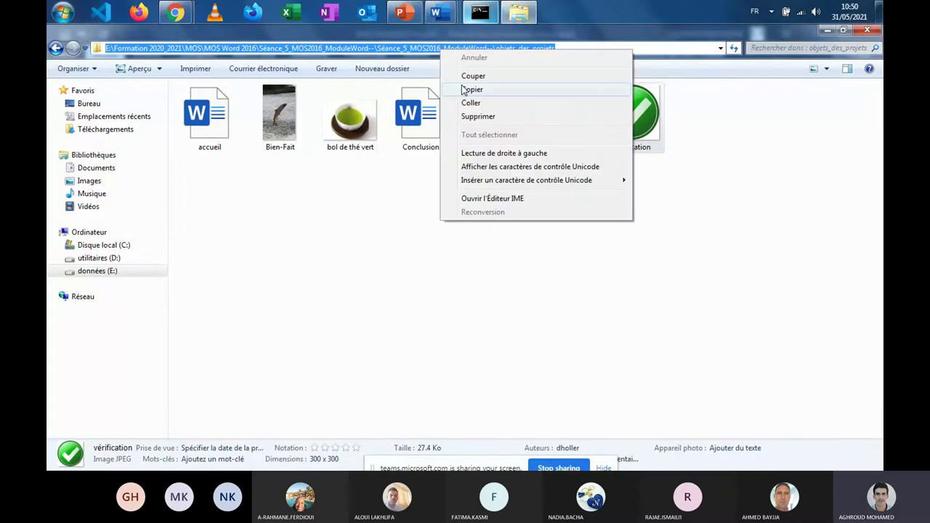
pyautogui.click(470, 89)
pyautogui.press('Escape')
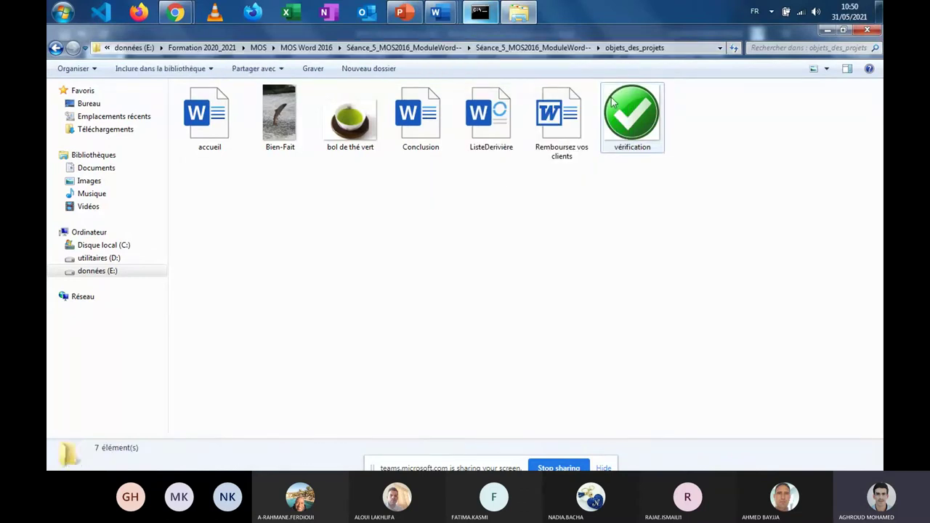
pyautogui.click(827, 30)
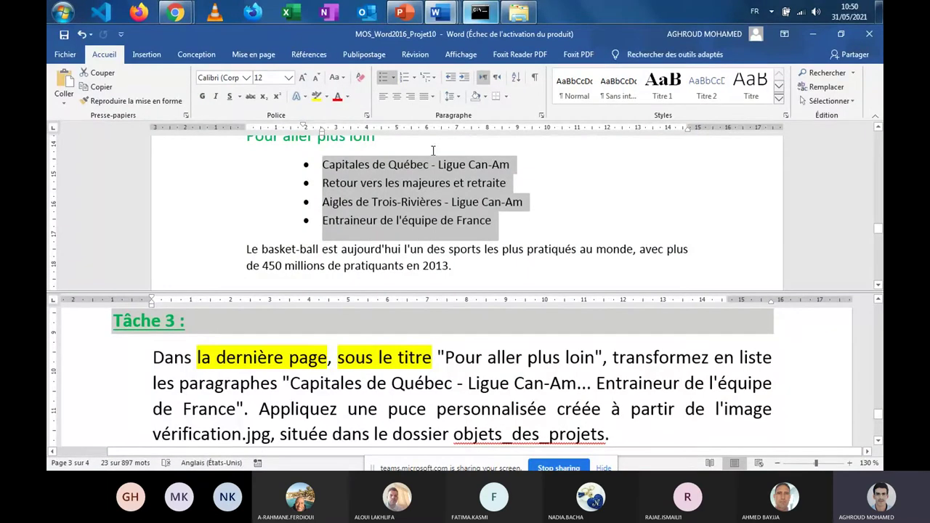
# Step: Begin defining a new picture bullet for the selected list, working offline and browsing for an image file on the computer
pyautogui.click(395, 79)
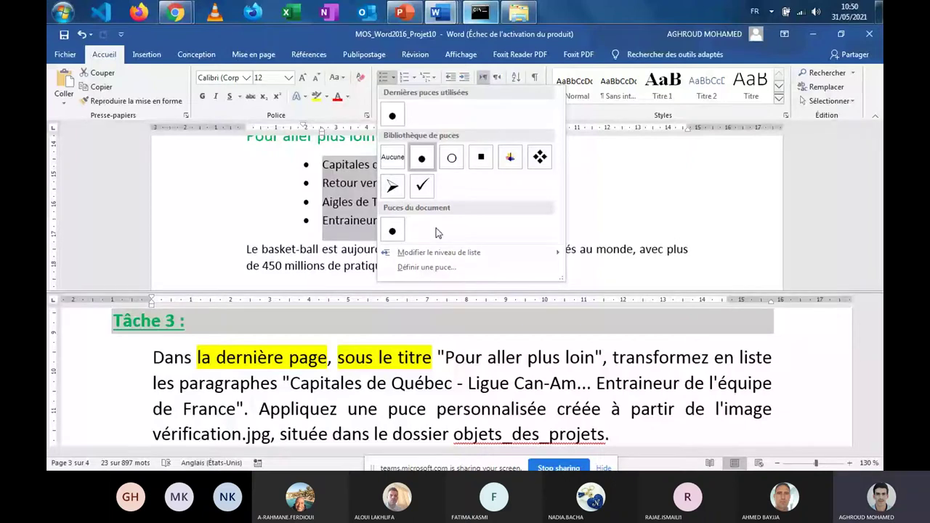
pyautogui.click(411, 268)
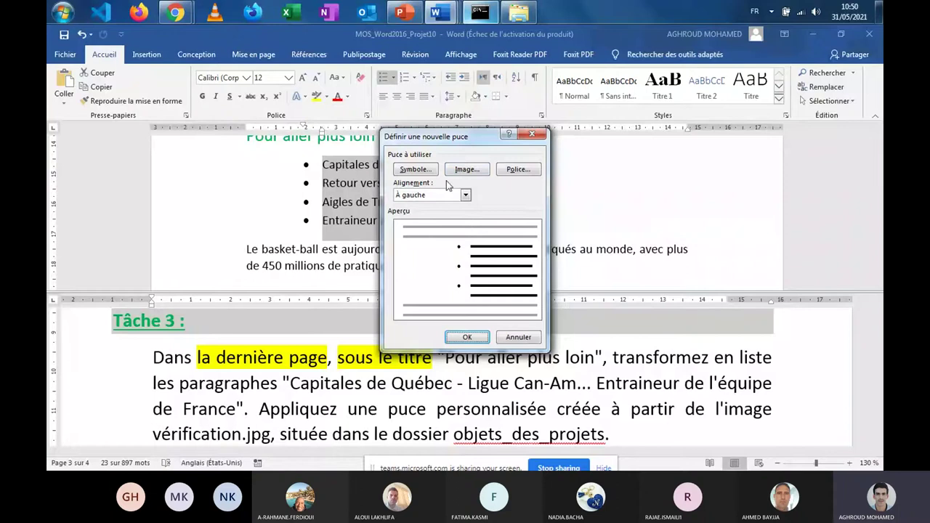
pyautogui.click(466, 171)
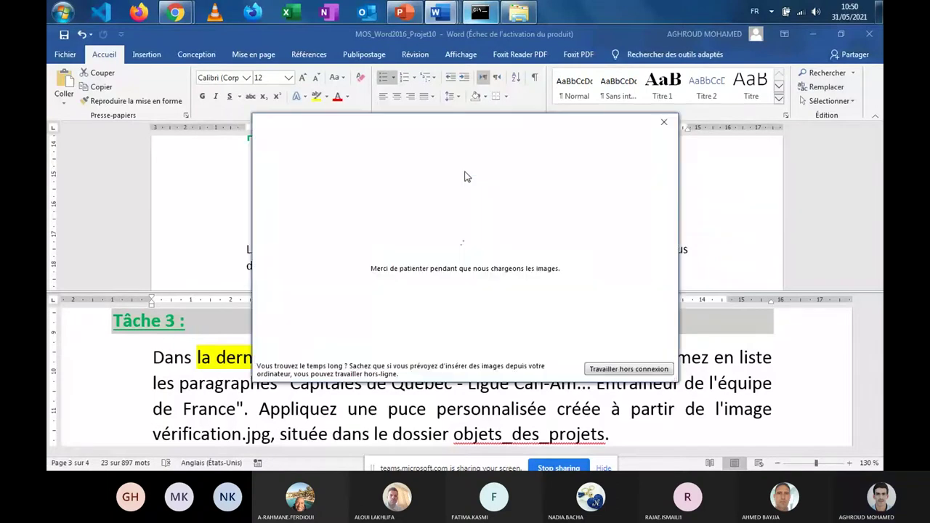
pyautogui.click(623, 373)
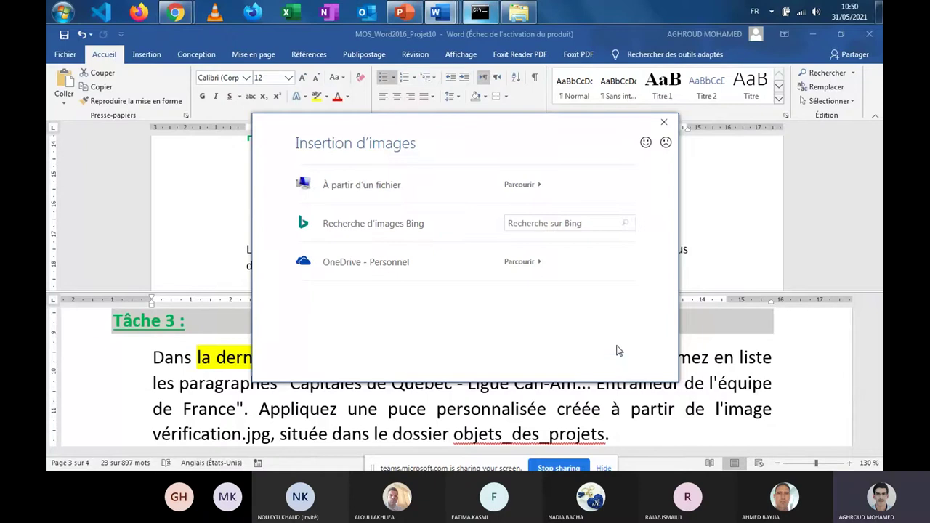
pyautogui.click(530, 188)
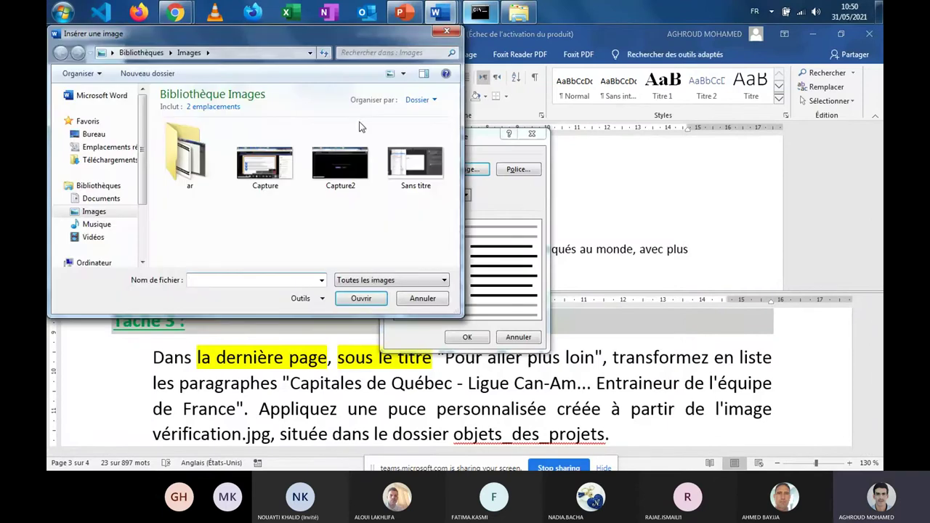
# Step: Go to the copied objets_des_projets path, insert the vérification image as the bullet and apply it to the list
pyautogui.click(247, 51)
pyautogui.hotkey('ctrl', 'v')
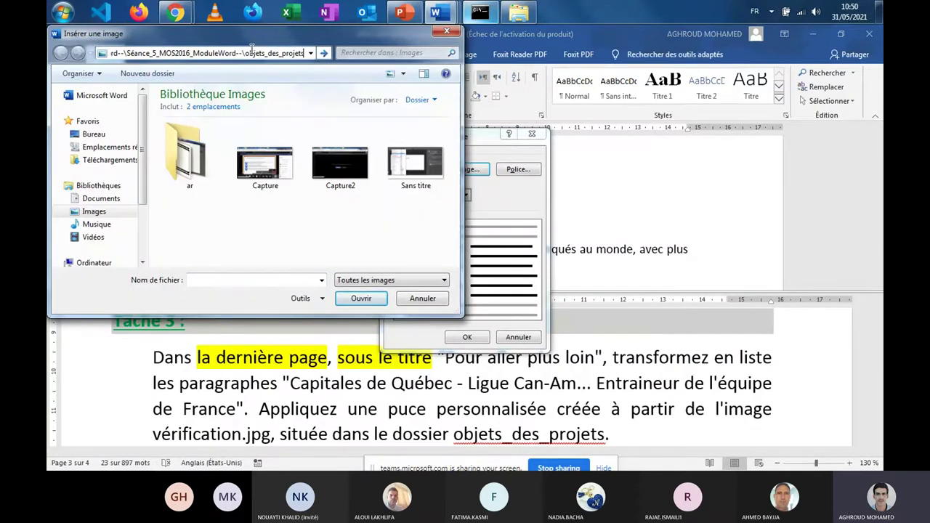
pyautogui.press('Return')
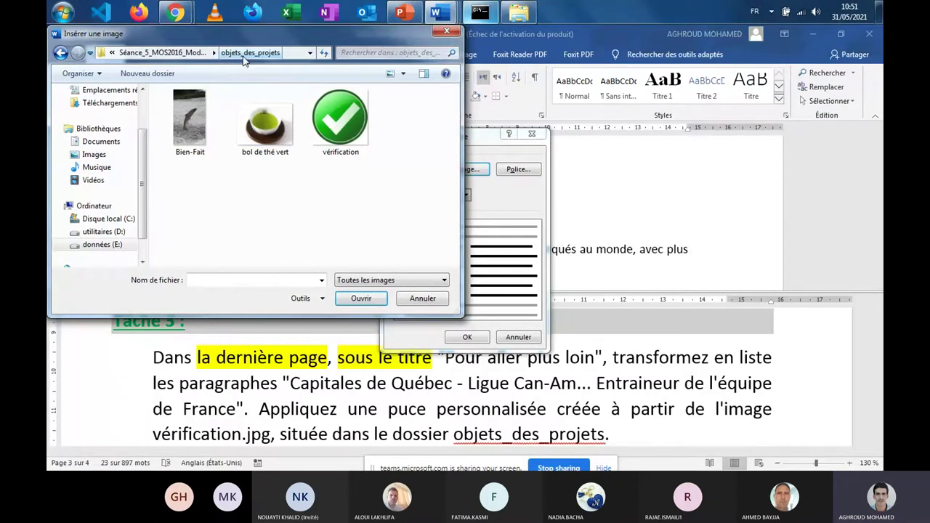
pyautogui.click(340, 120)
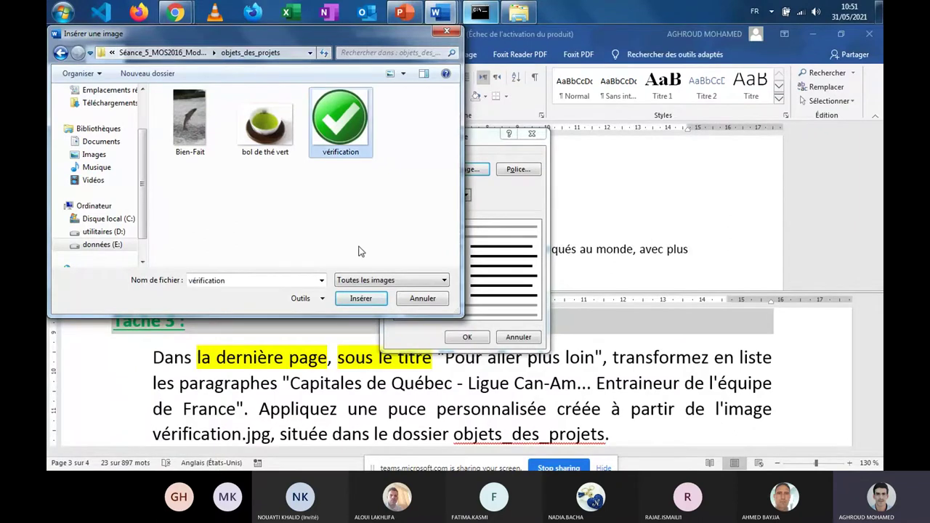
pyautogui.click(362, 298)
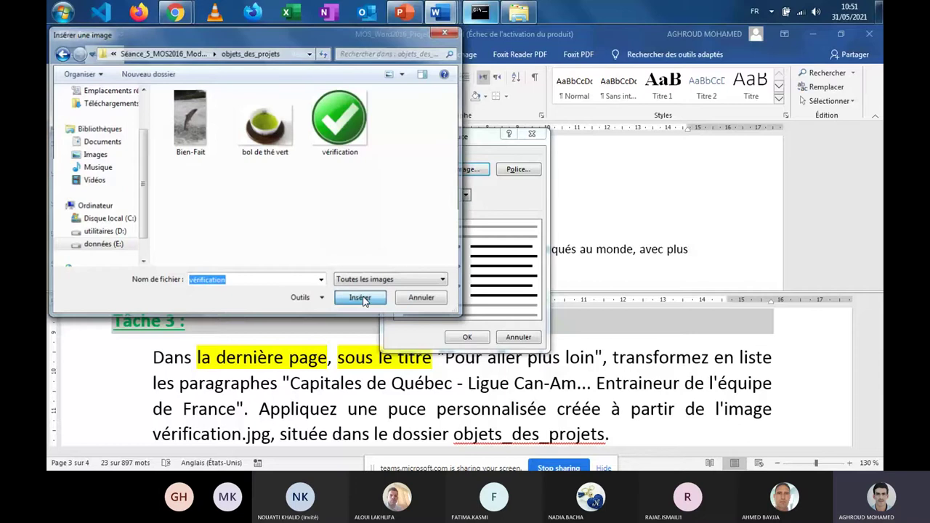
pyautogui.click(362, 299)
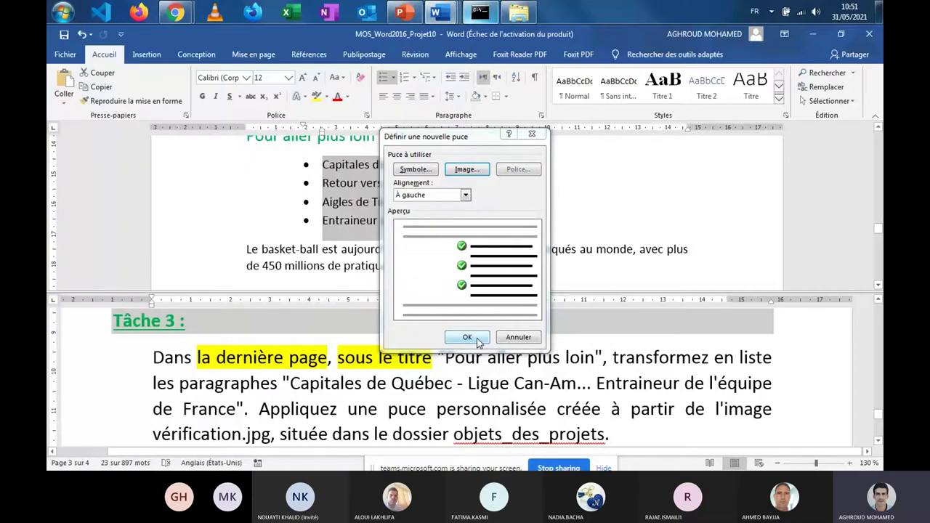
pyautogui.click(468, 338)
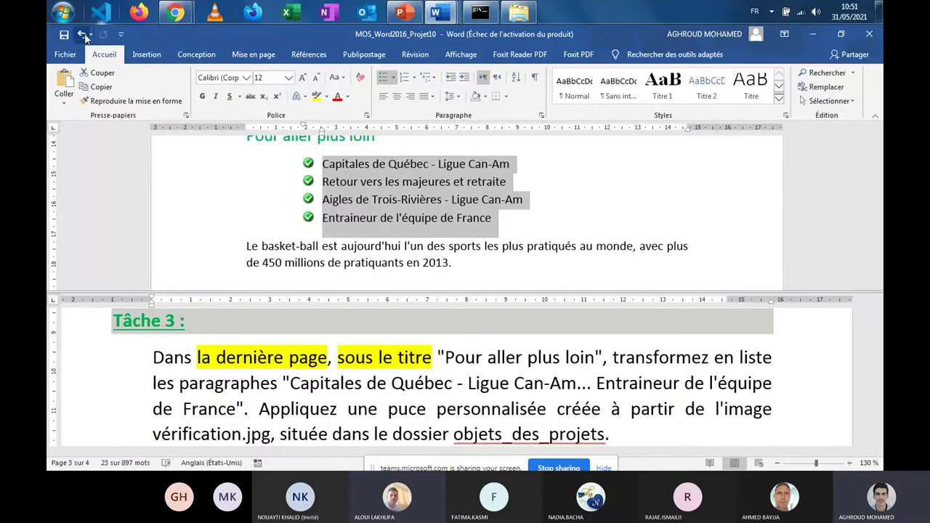
# Step: Undo the picture bullets and the bulleted-list formatting of the four paragraphs, and clear the selection
pyautogui.click(84, 37)
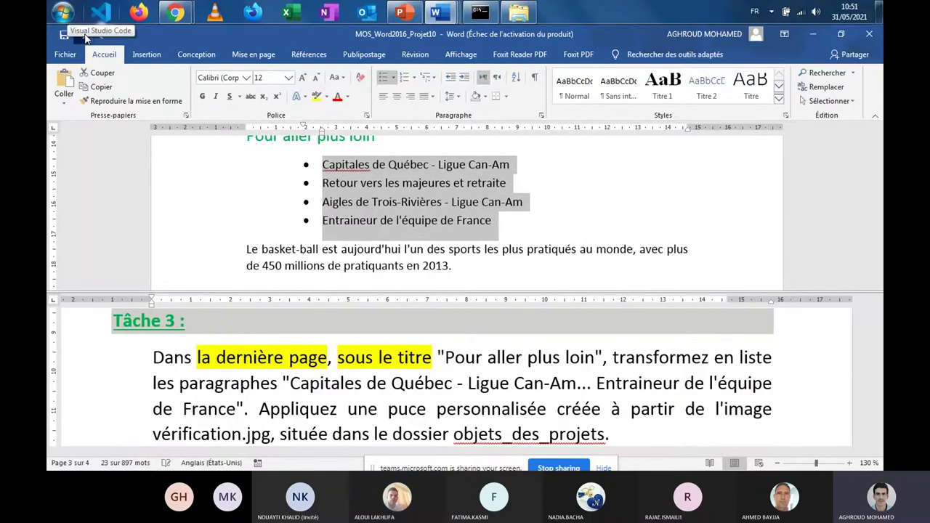
pyautogui.click(84, 37)
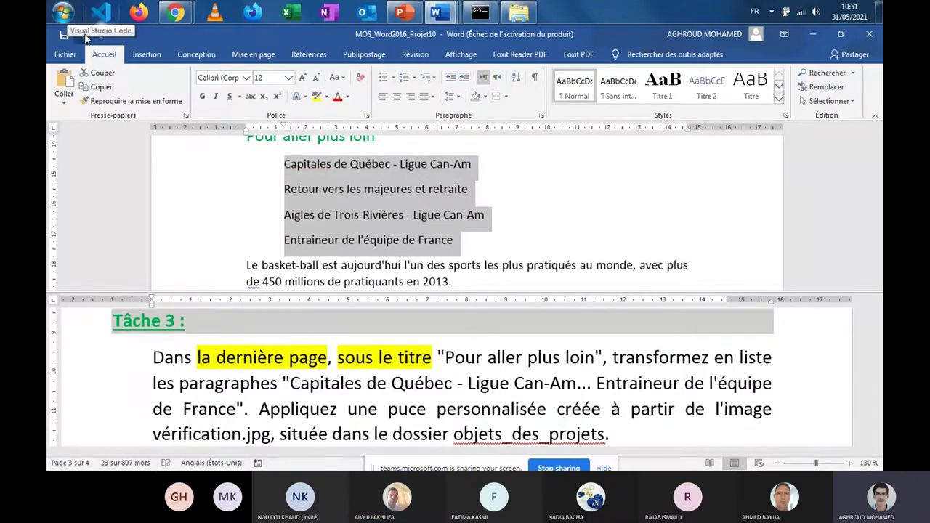
pyautogui.click(295, 177)
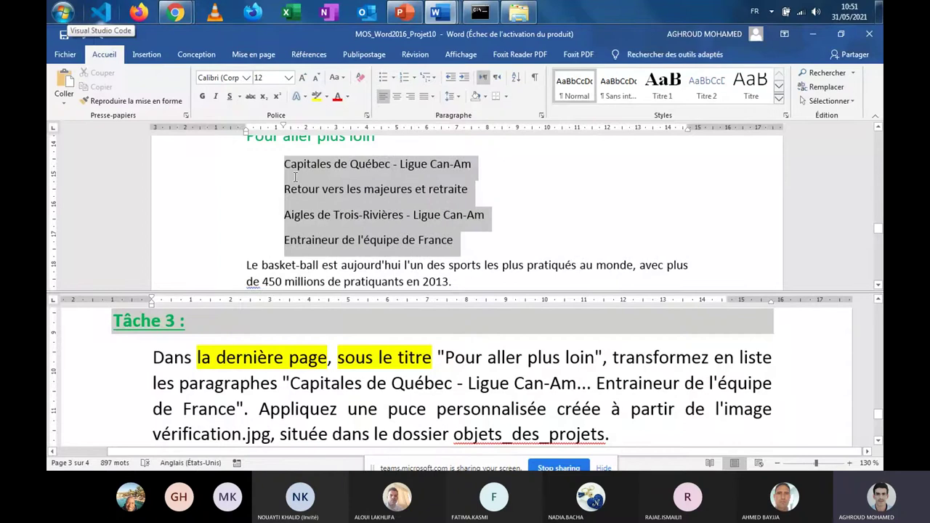
# Step: Format the four paragraphs under "Pour aller plus loin" as a bulleted list using the four-diamond bullet from the bullet library
pyautogui.click(279, 164)
pyautogui.moveTo(279, 163); pyautogui.dragTo(454, 241)
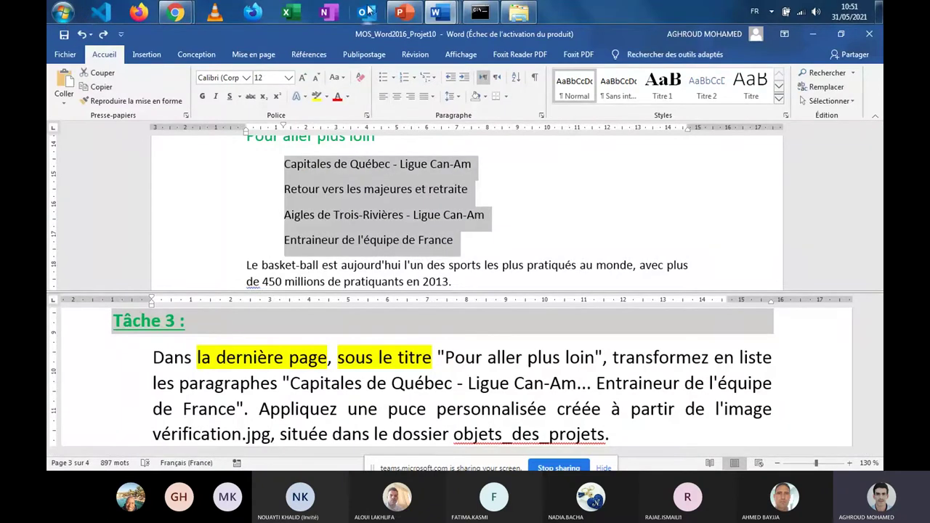
pyautogui.click(383, 78)
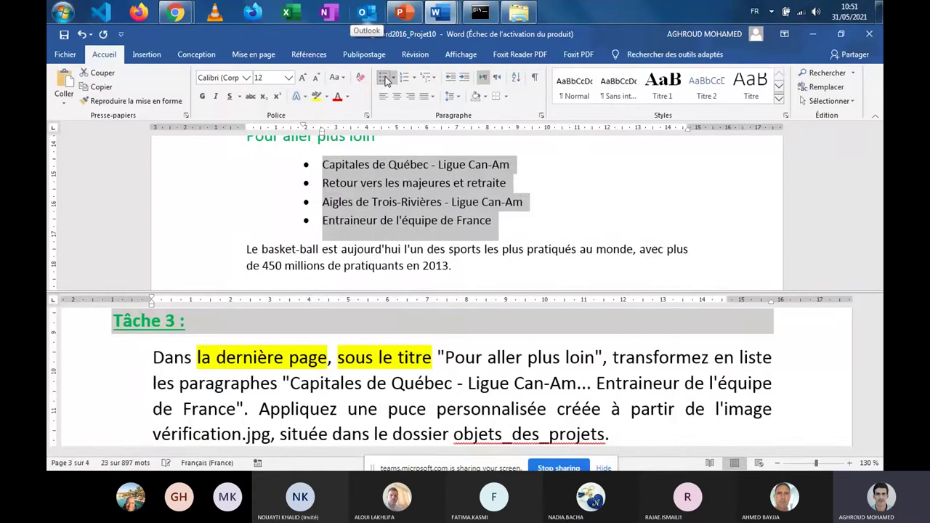
pyautogui.click(392, 77)
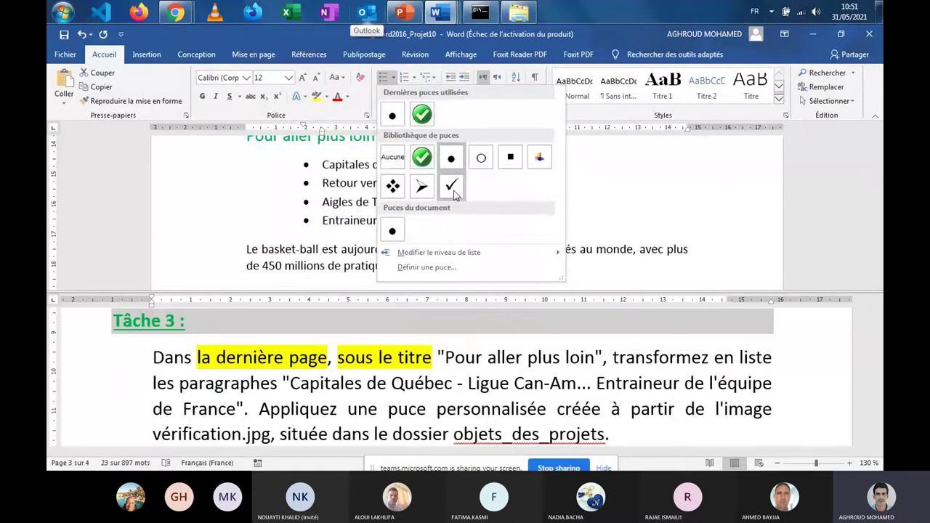
pyautogui.click(393, 186)
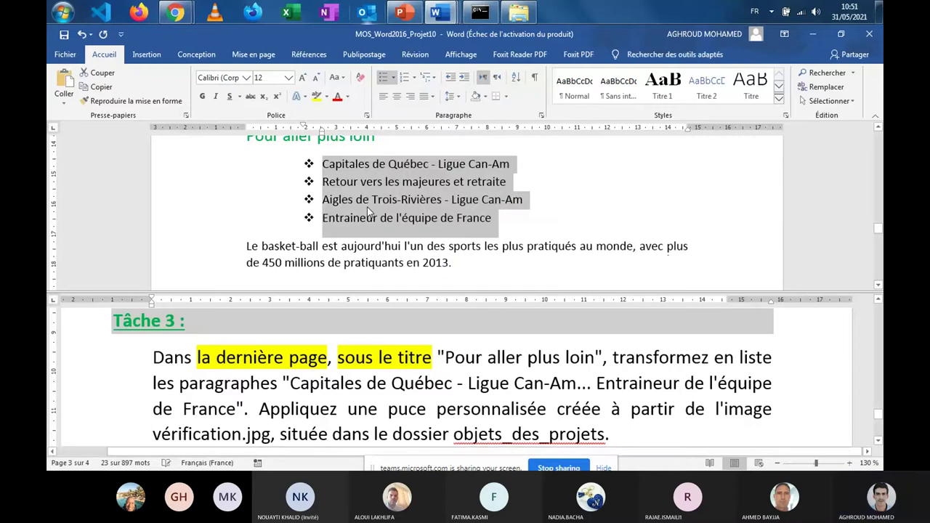
# Step: Define a new picture bullet from the vérification image in the objets_des_projets folder and apply it to the selected four-item list
pyautogui.click(394, 77)
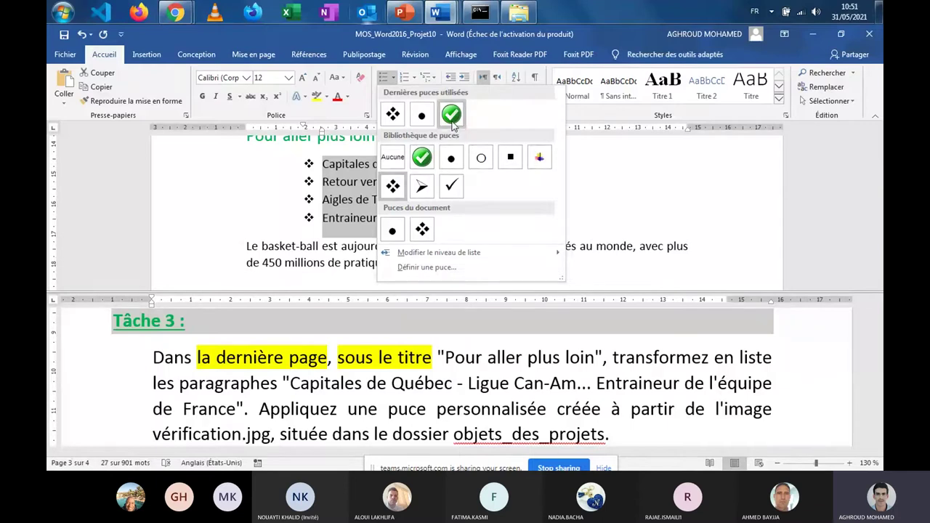
pyautogui.click(439, 268)
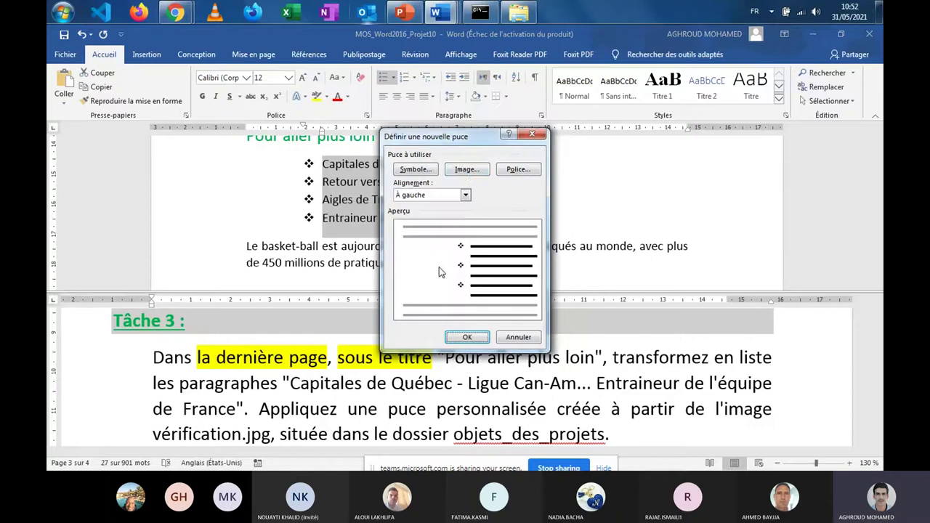
pyautogui.click(467, 170)
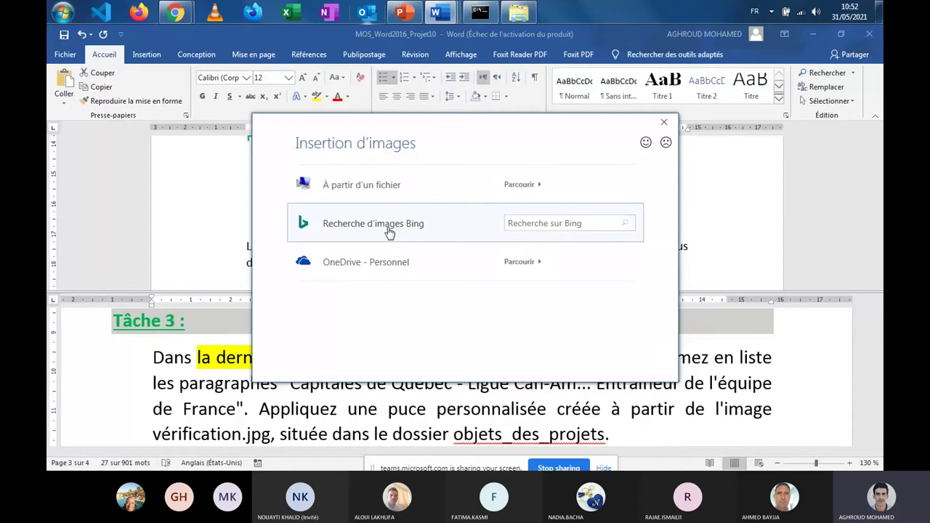
pyautogui.click(519, 187)
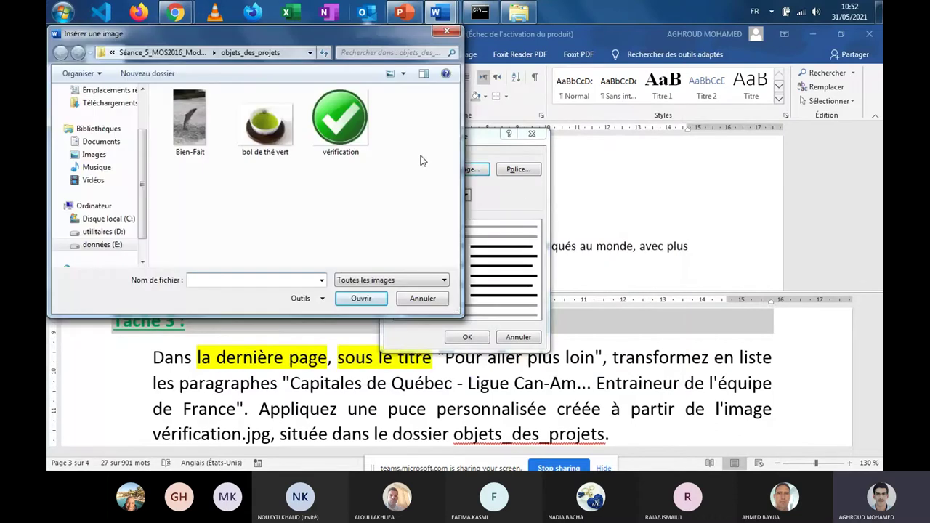
pyautogui.click(152, 52)
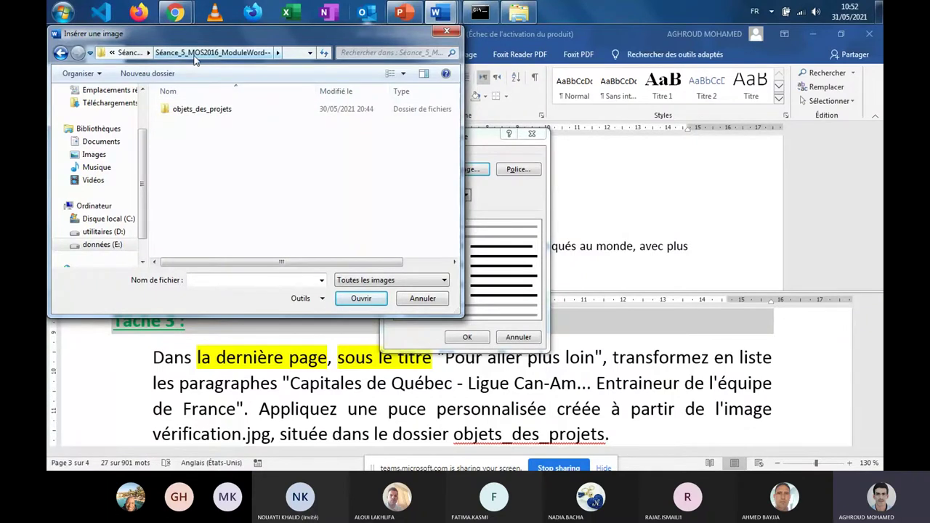
pyautogui.doubleClick(200, 109)
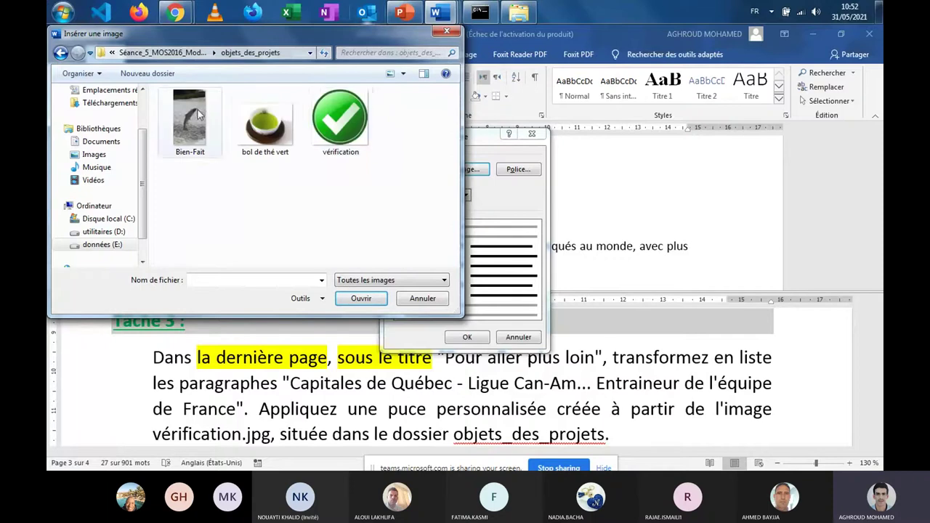
pyautogui.click(333, 124)
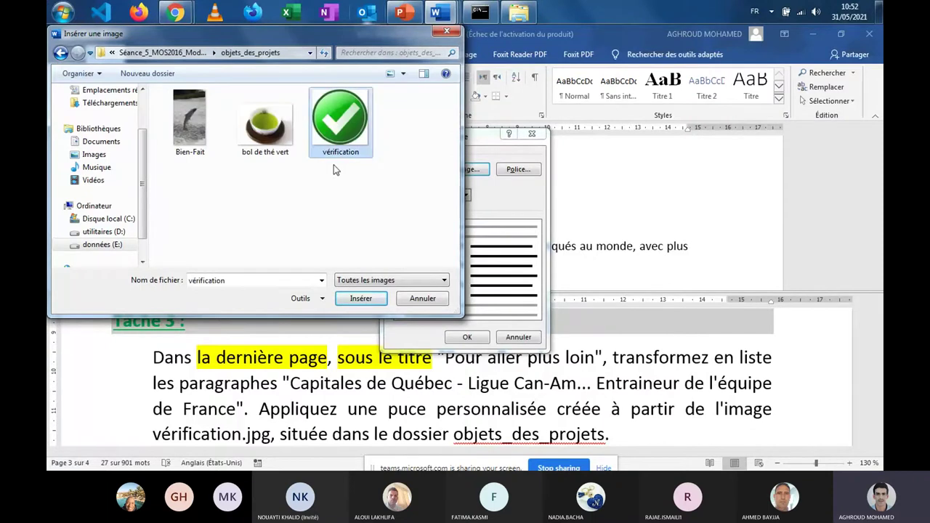
pyautogui.click(360, 298)
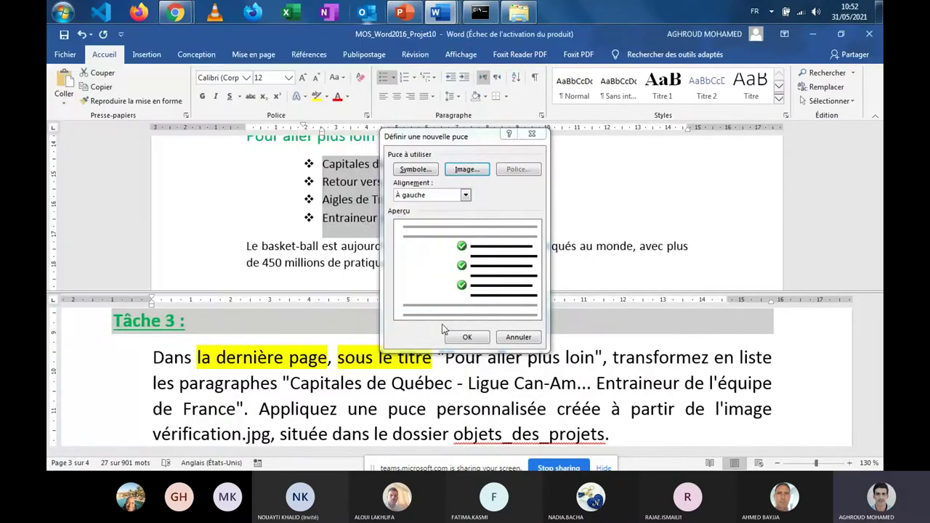
pyautogui.click(477, 339)
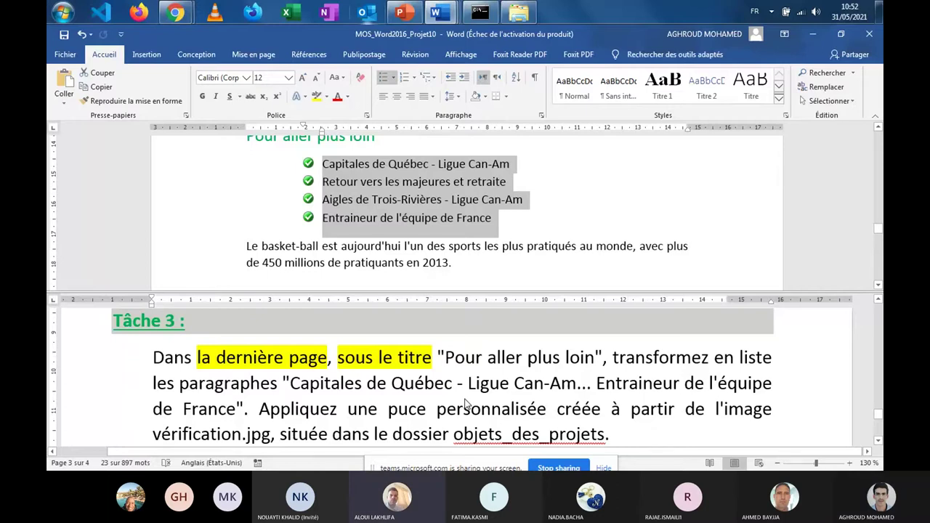
pyautogui.click(394, 78)
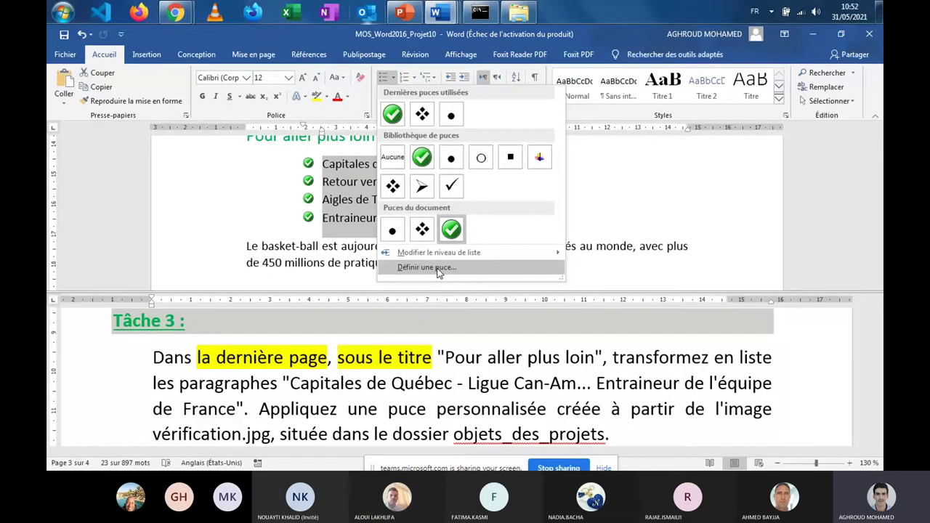
pyautogui.click(394, 82)
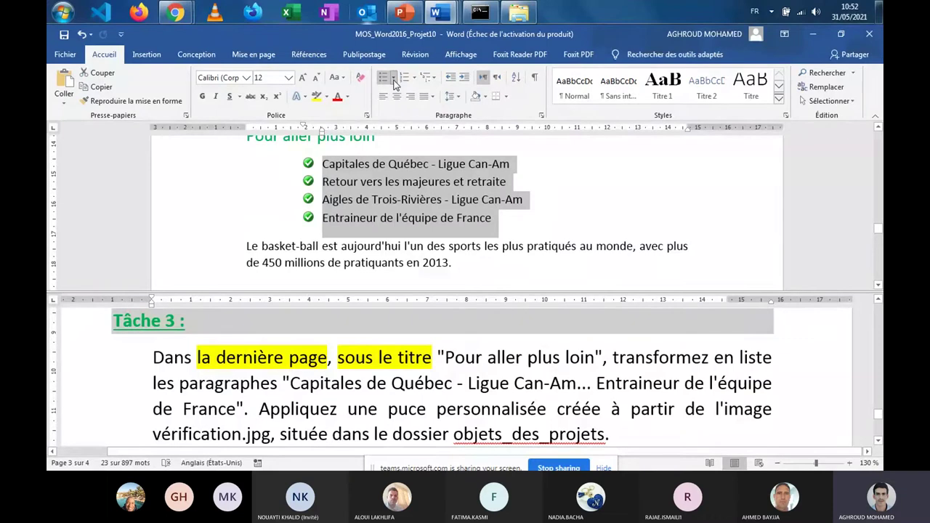
pyautogui.click(394, 81)
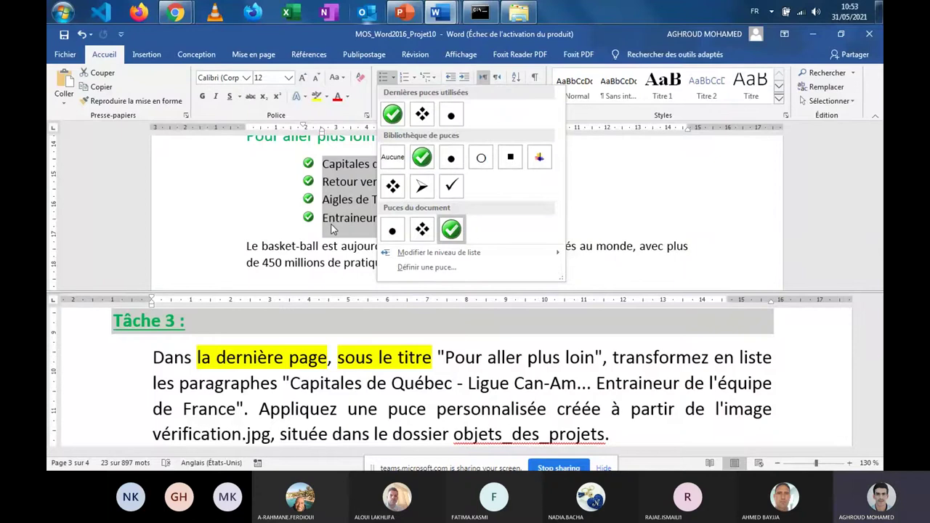
pyautogui.press('Escape')
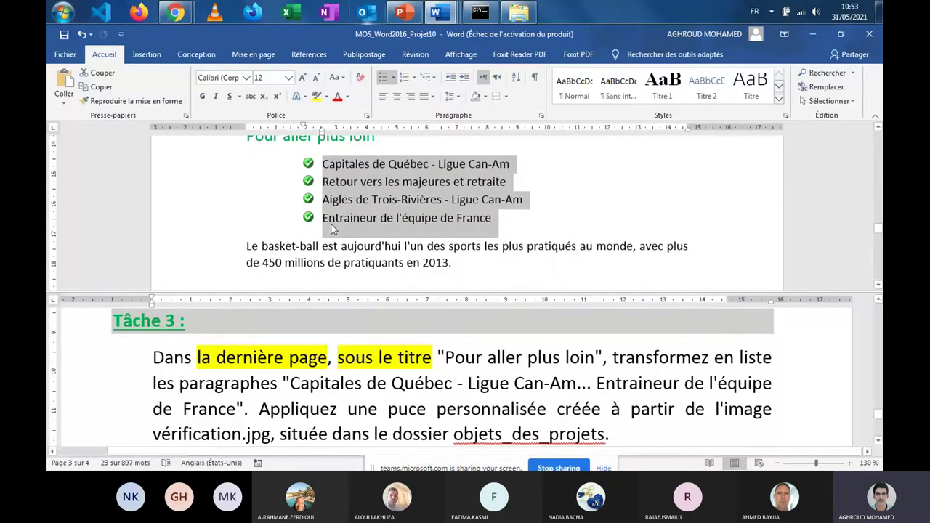
# Step: Undo the picture bullets and all bulleted-list formatting of the four paragraphs under "Pour aller plus loin"
pyautogui.click(82, 35)
pyautogui.click(82, 34)
pyautogui.click(82, 35)
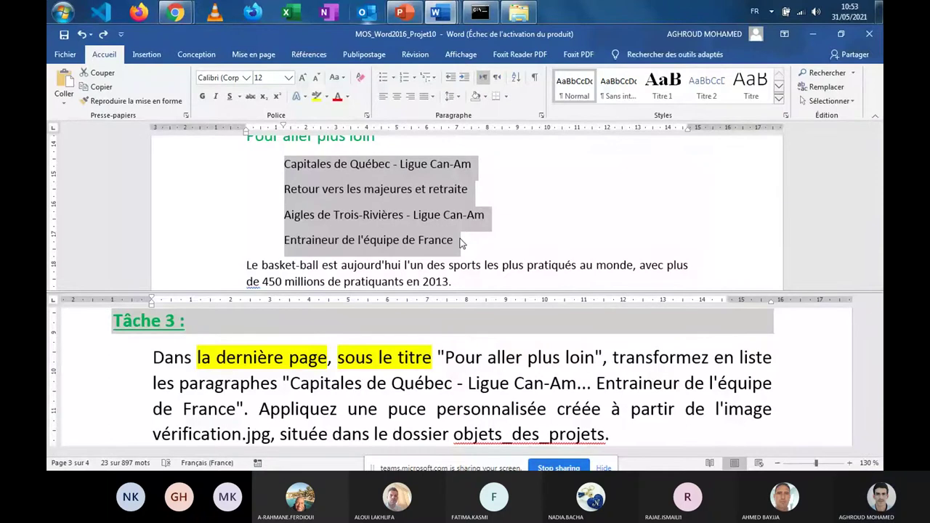
# Step: Format the four paragraphs as a list with round bullets and begin defining a picture bullet by browsing for an image file
pyautogui.moveTo(284, 164); pyautogui.dragTo(456, 234)
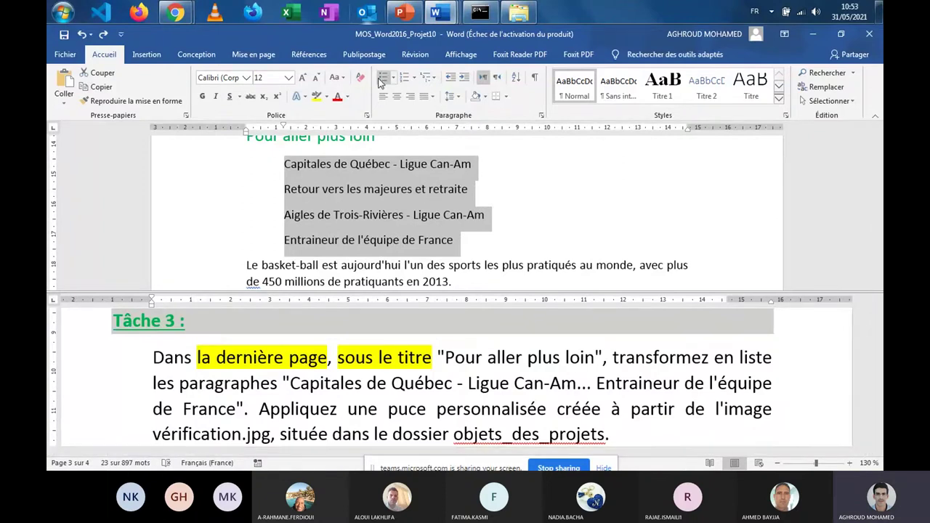
pyautogui.click(380, 80)
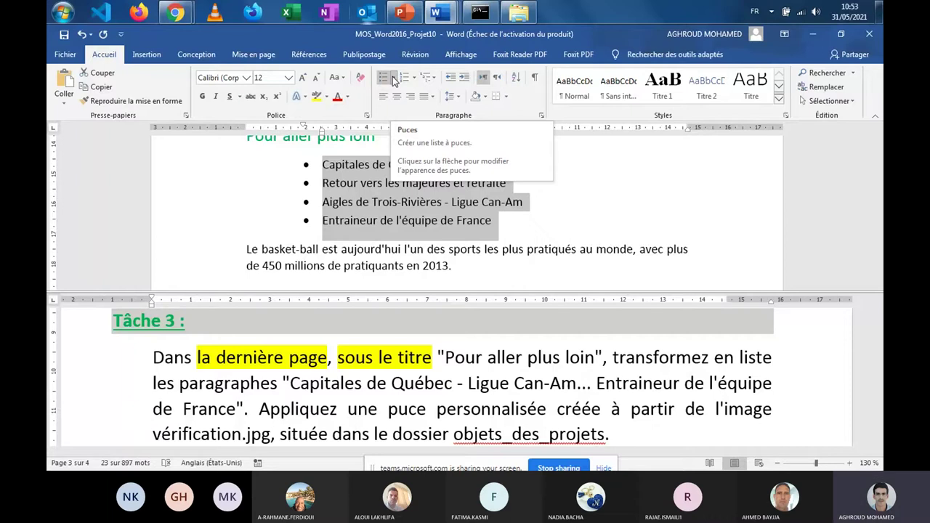
pyautogui.click(393, 80)
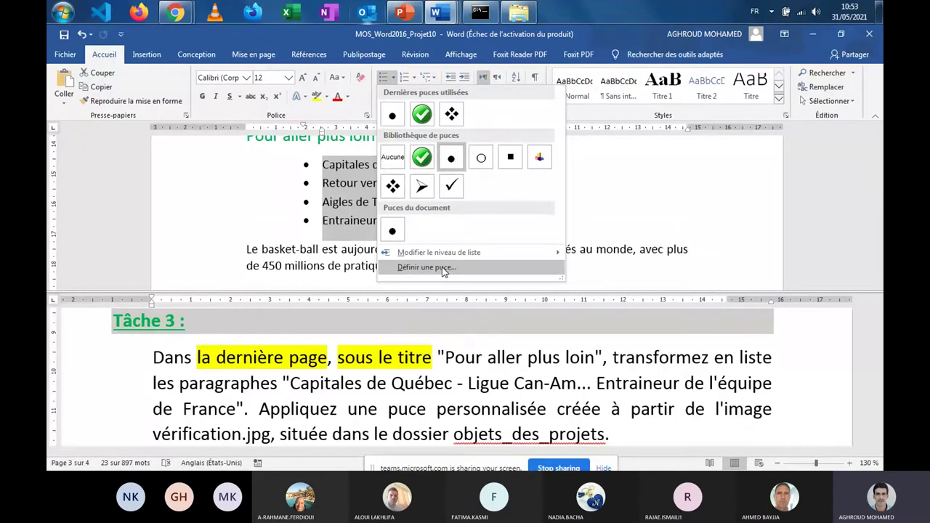
pyautogui.click(444, 267)
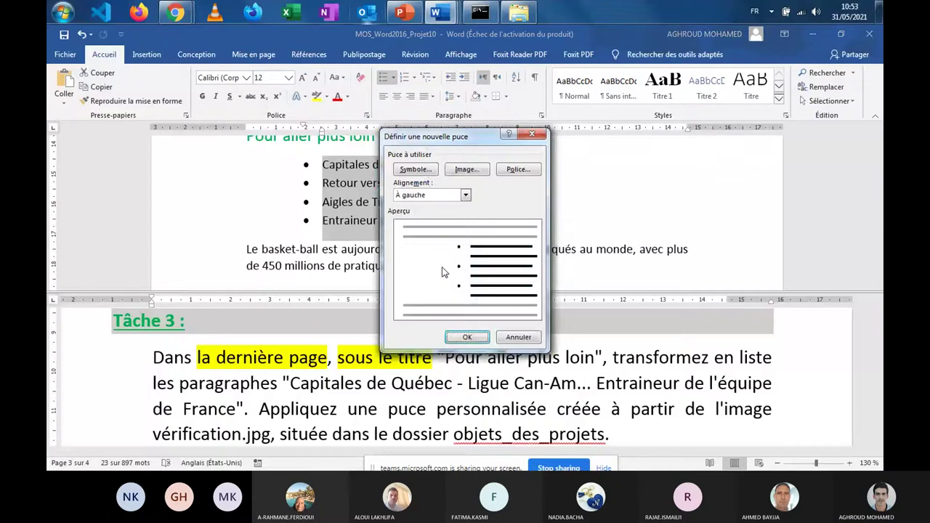
pyautogui.click(473, 171)
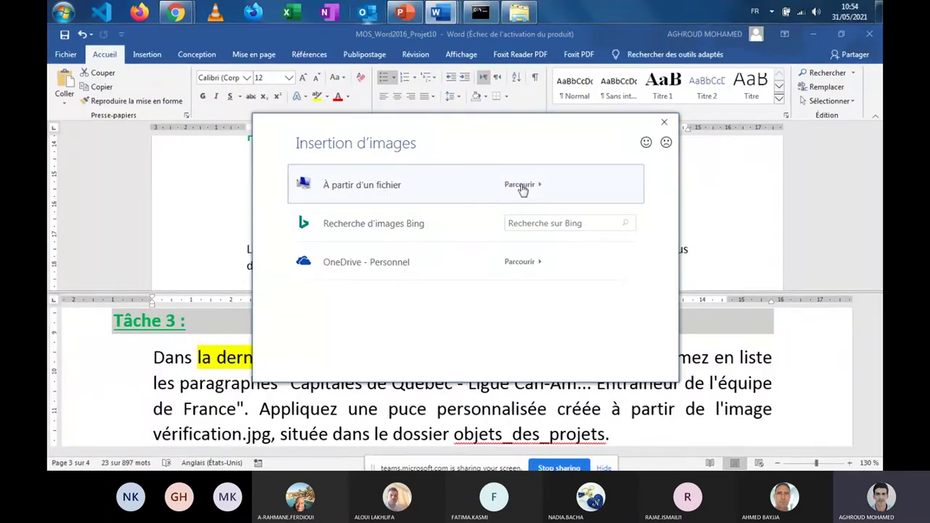
pyautogui.click(519, 185)
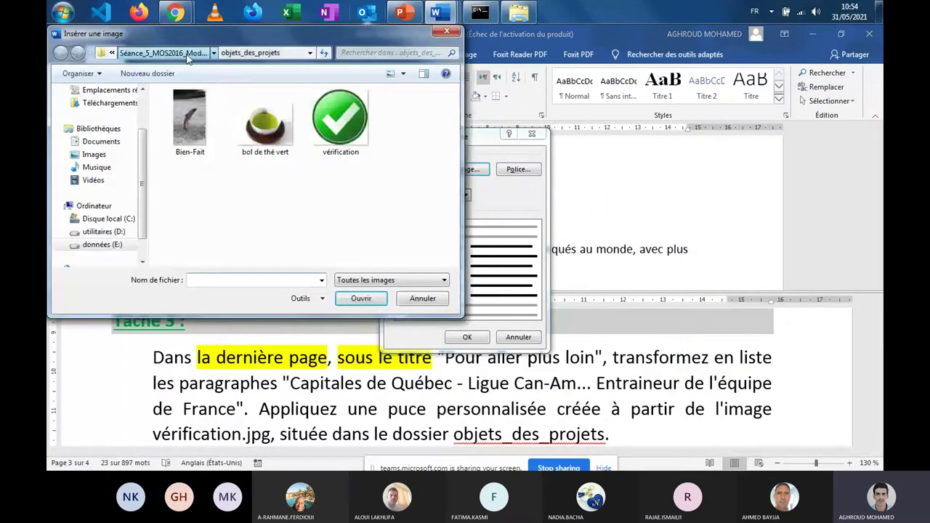
# Step: Insert the vérification image from objets_des_projets as the bullet, apply it to the list and return to the task instructions
pyautogui.click(164, 52)
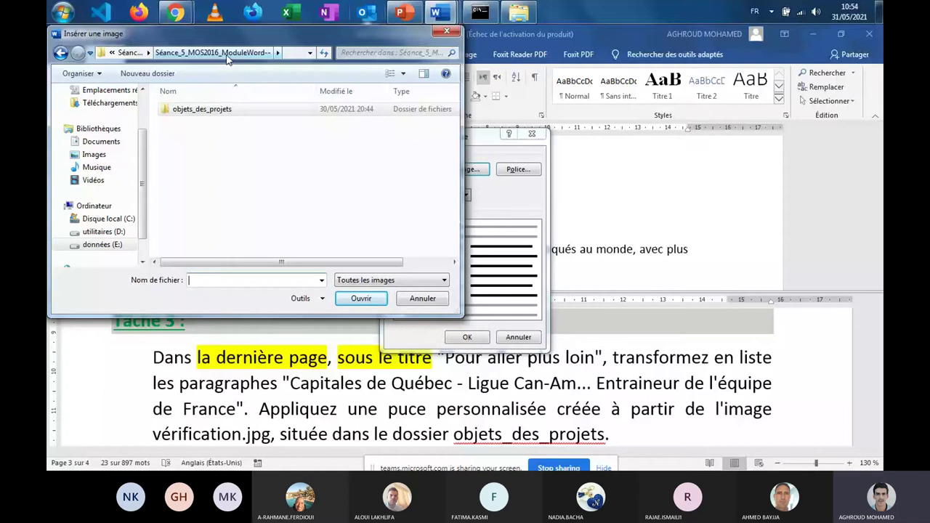
pyautogui.doubleClick(197, 109)
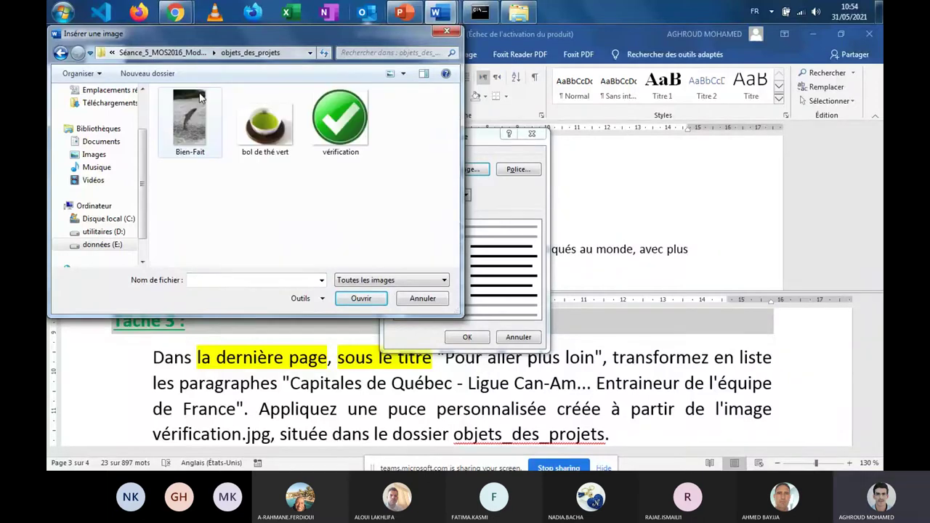
pyautogui.click(359, 146)
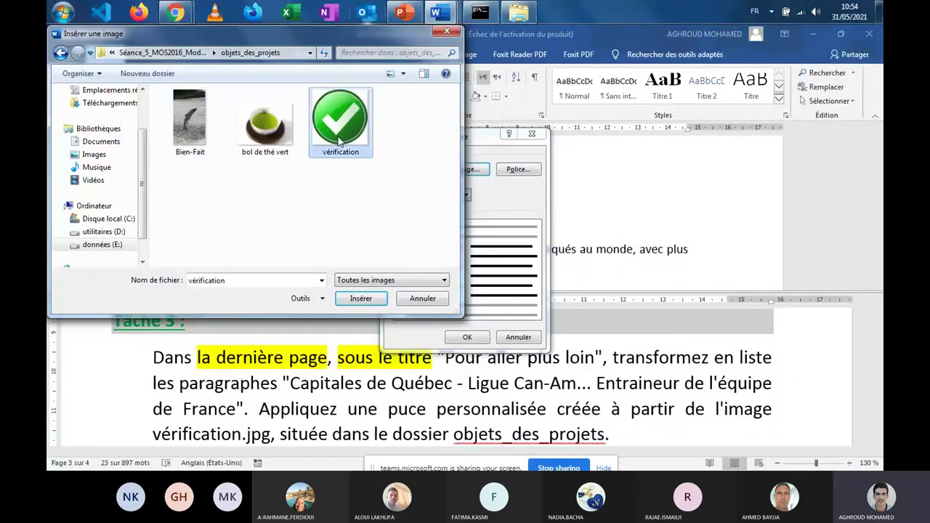
pyautogui.click(360, 299)
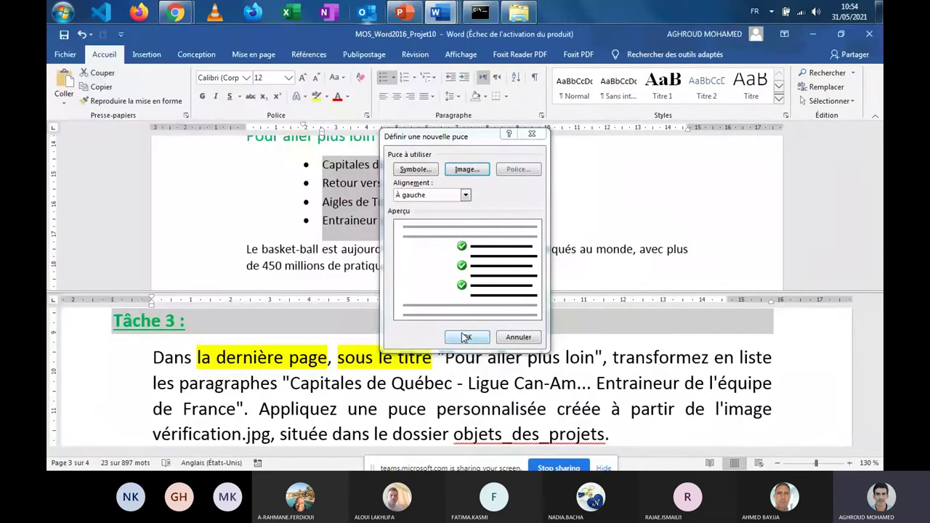
pyautogui.click(465, 337)
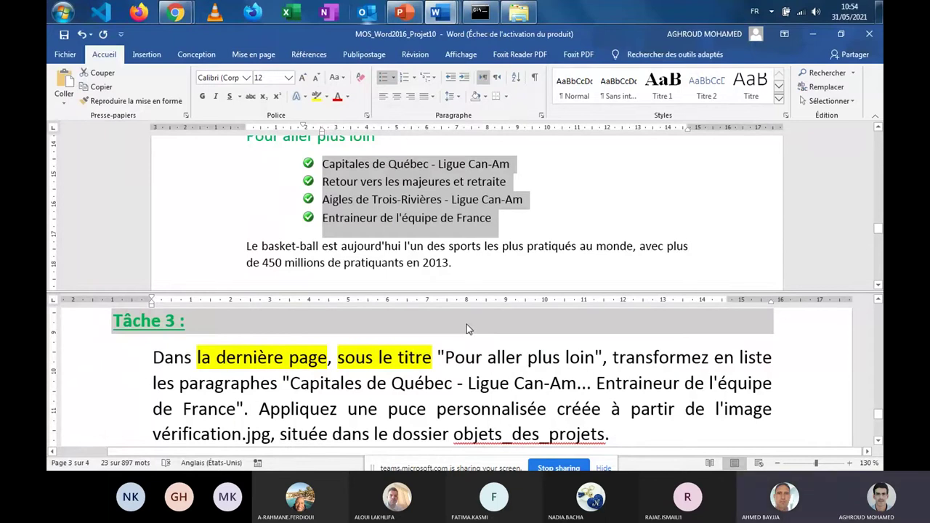
pyautogui.click(485, 358)
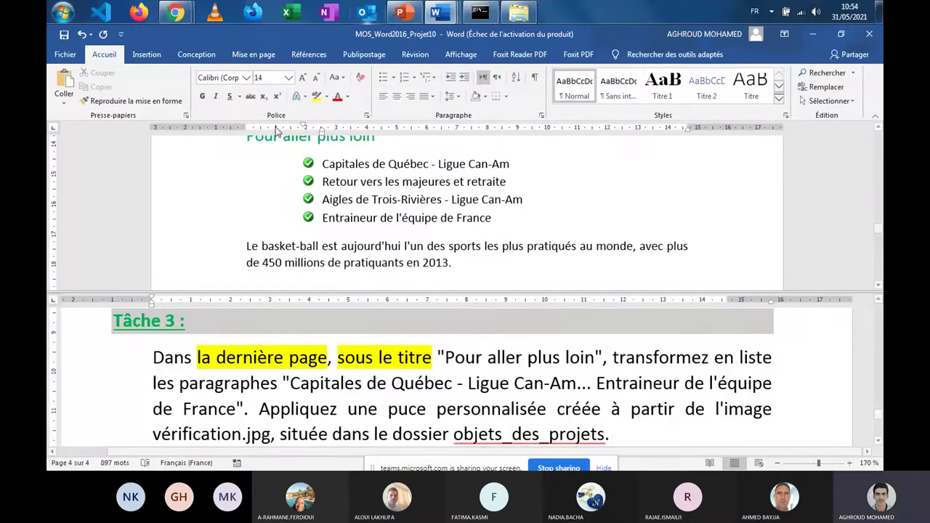
# Step: Switch to the Microsoft Teams meeting in Chrome to check it, and return to the Word document
pyautogui.click(183, 17)
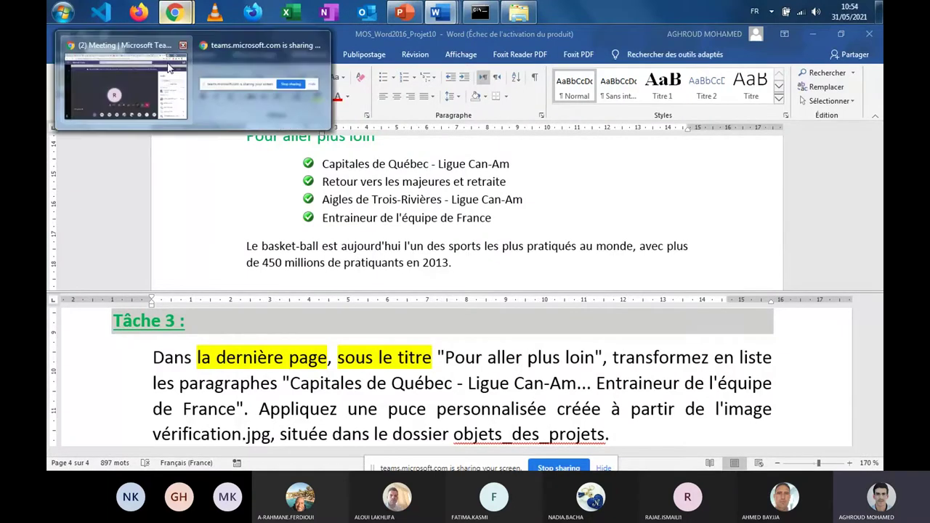
pyautogui.click(167, 67)
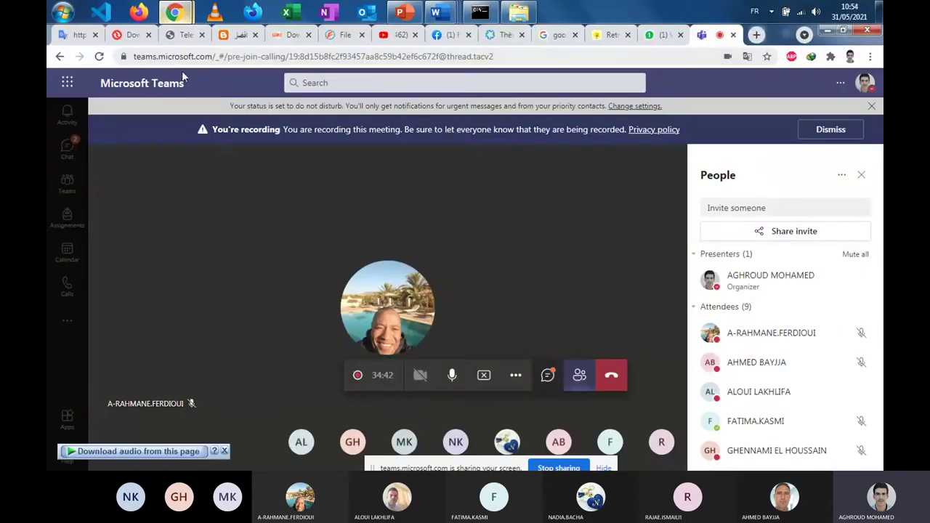
pyautogui.click(828, 33)
# Step: In the Tâche 4 instruction, highlight "l'effet artistique" in yellow and "Photocopie" in bright green
pyautogui.scroll(-1, 325, 383)
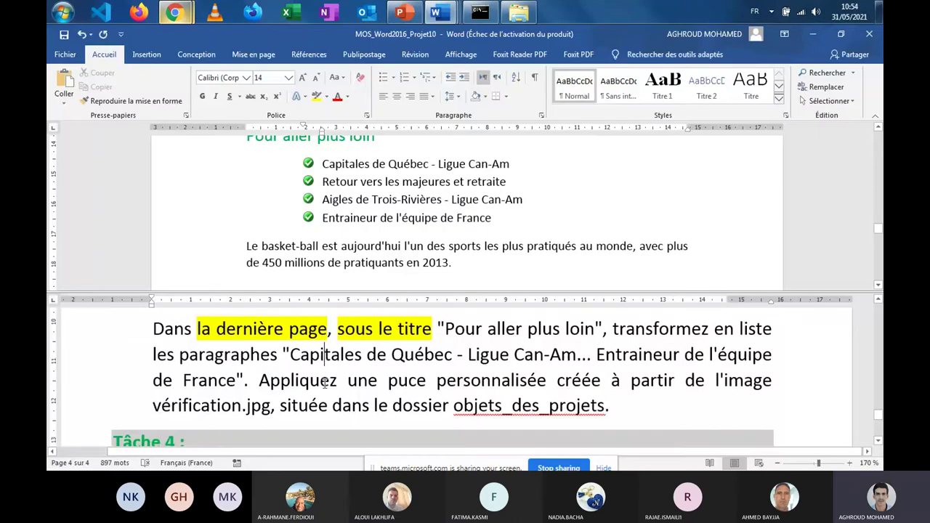
pyautogui.scroll(-2, 325, 383)
pyautogui.scroll(1, 325, 383)
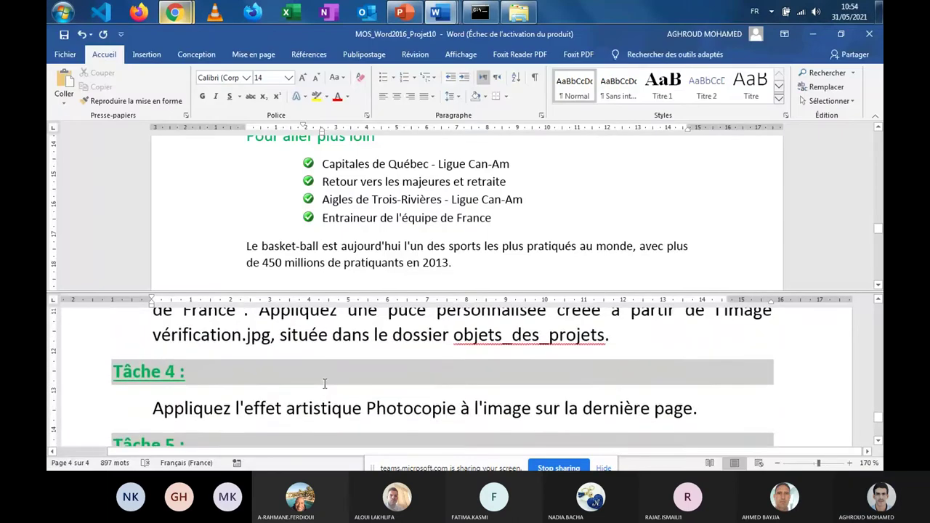
pyautogui.scroll(-1, 252, 387)
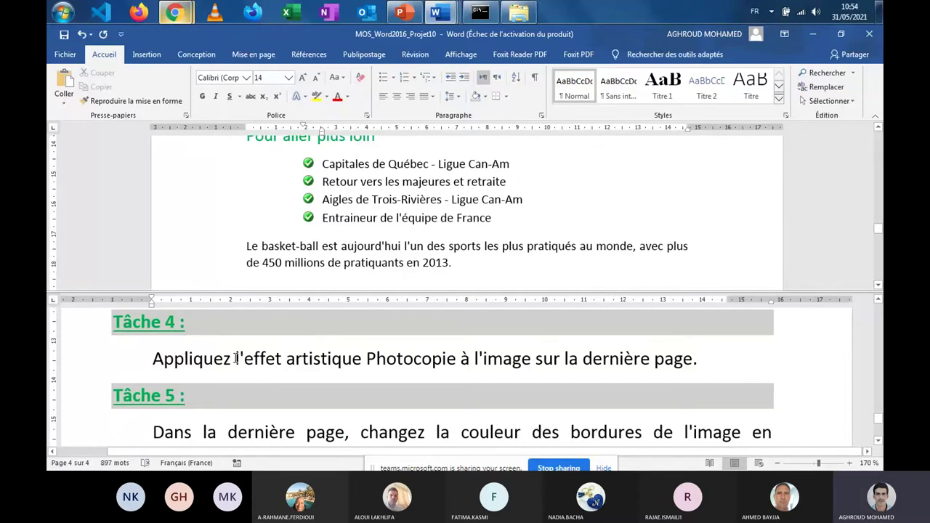
pyautogui.moveTo(236, 359); pyautogui.dragTo(461, 357)
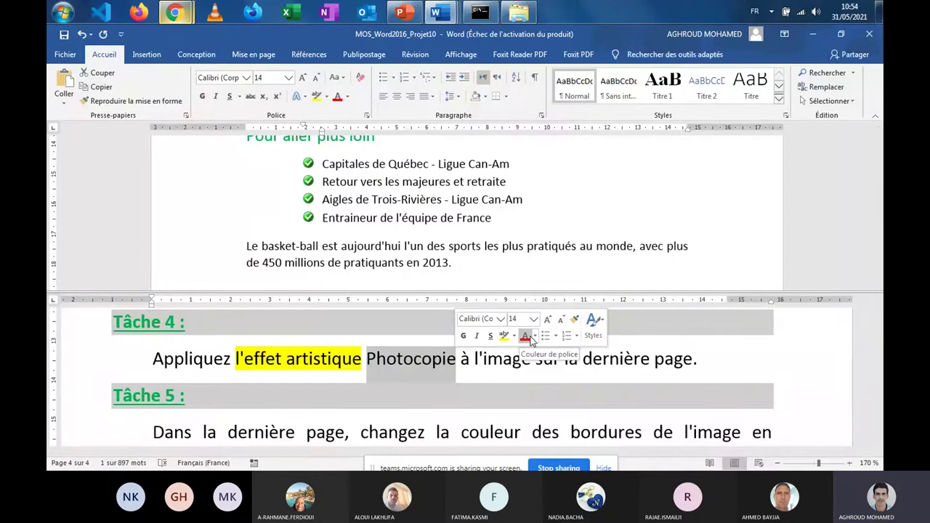
pyautogui.click(517, 338)
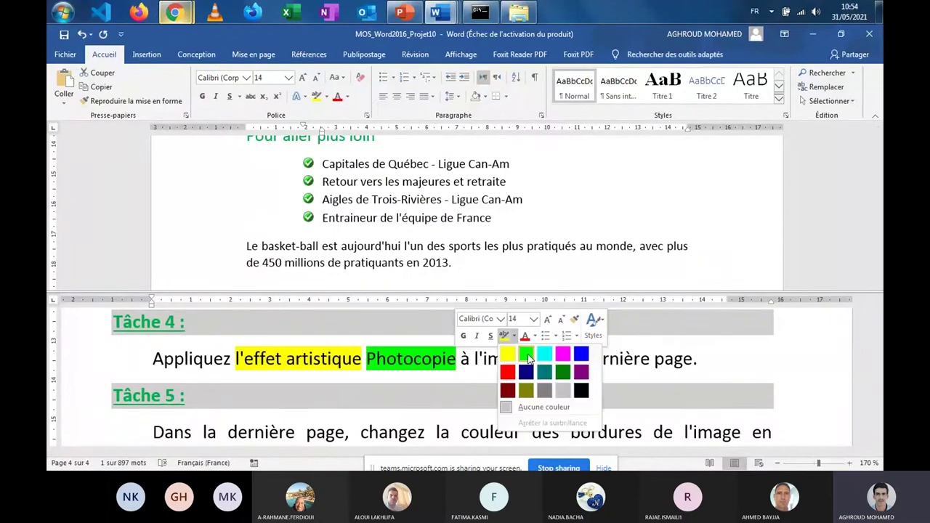
pyautogui.click(513, 362)
pyautogui.click(511, 361)
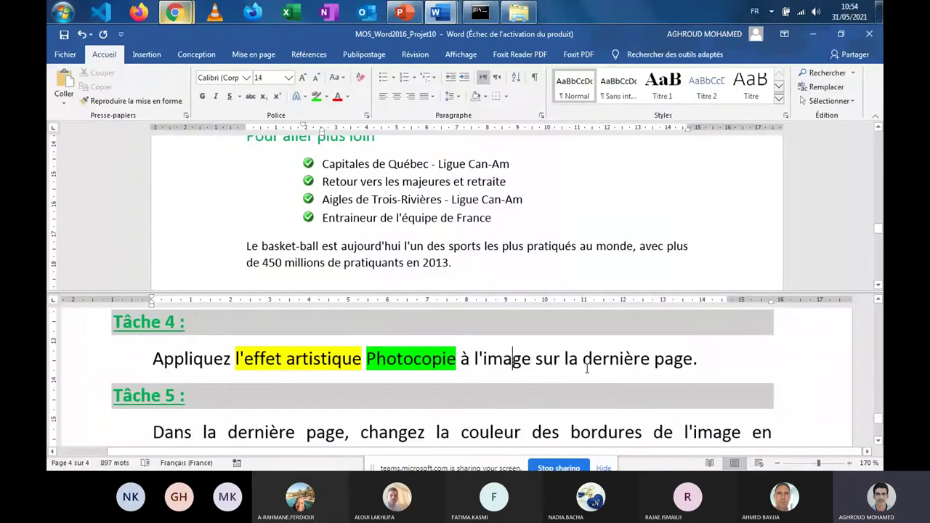
# Step: Bring the last-page basketball image beside "Etape 2" into view, reduce the zoom to 110 % and enlarge the document pane above the instructions
pyautogui.moveTo(320, 163); pyautogui.dragTo(494, 218)
pyautogui.scroll(-2, 528, 250)
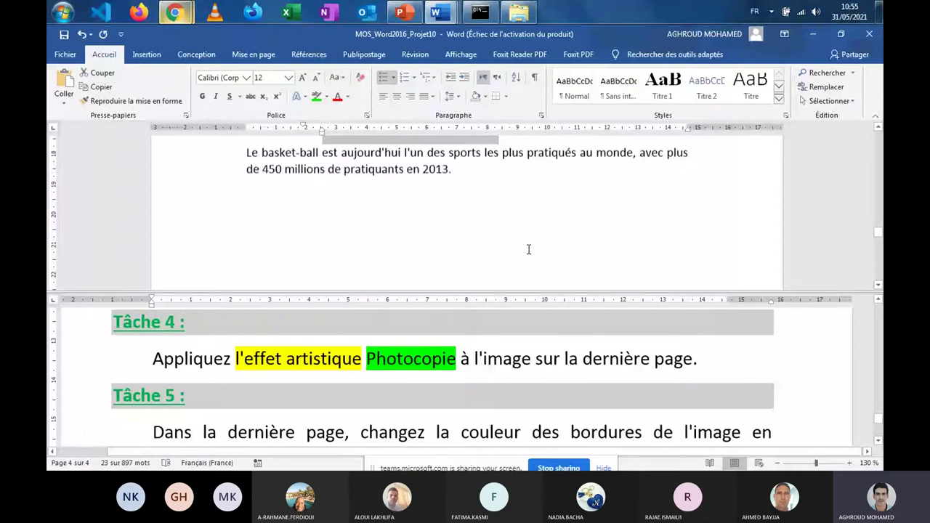
pyautogui.scroll(-2, 529, 249)
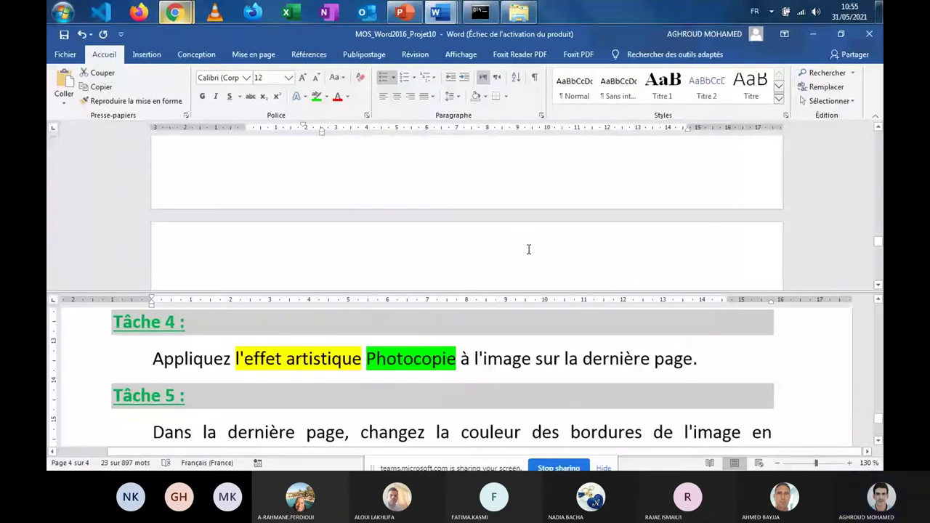
pyautogui.scroll(8, 534, 253)
pyautogui.scroll(3, 539, 254)
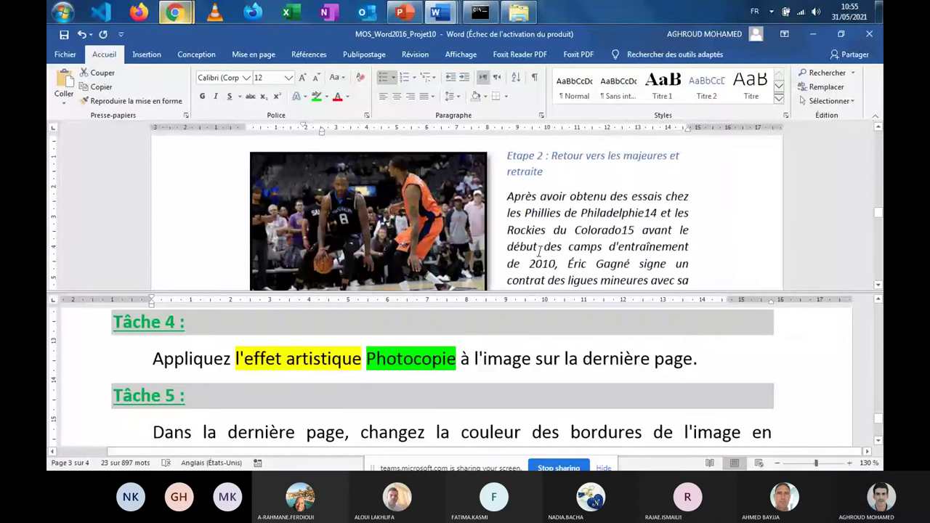
pyautogui.scroll(1, 584, 171)
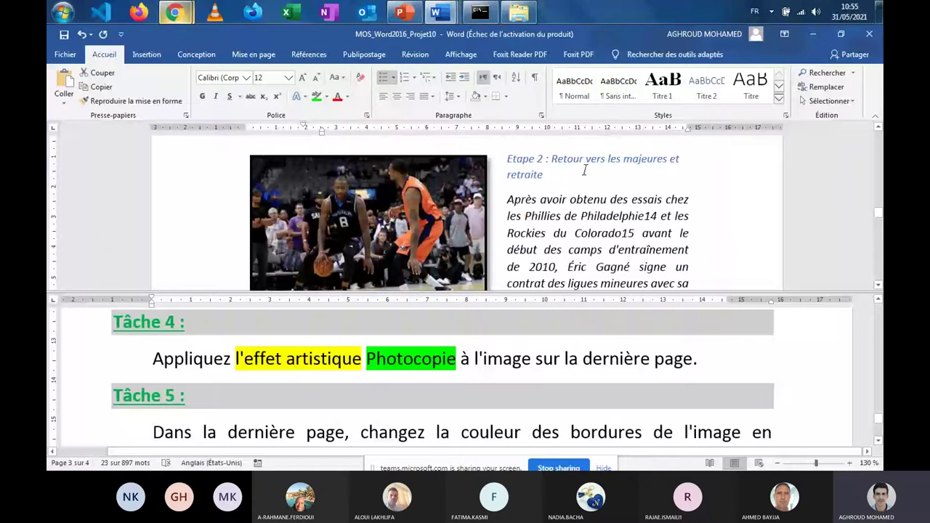
pyautogui.scroll(-2, 584, 170)
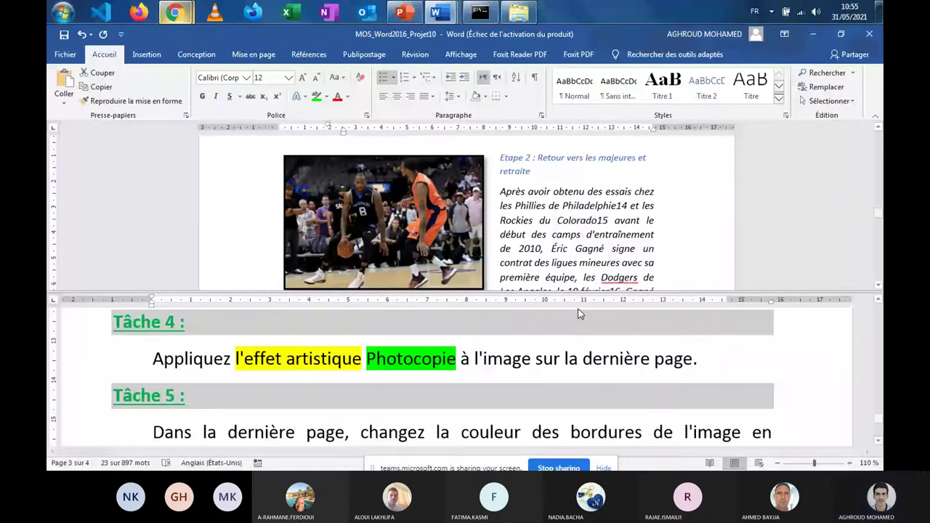
pyautogui.moveTo(579, 313); pyautogui.dragTo(536, 364)
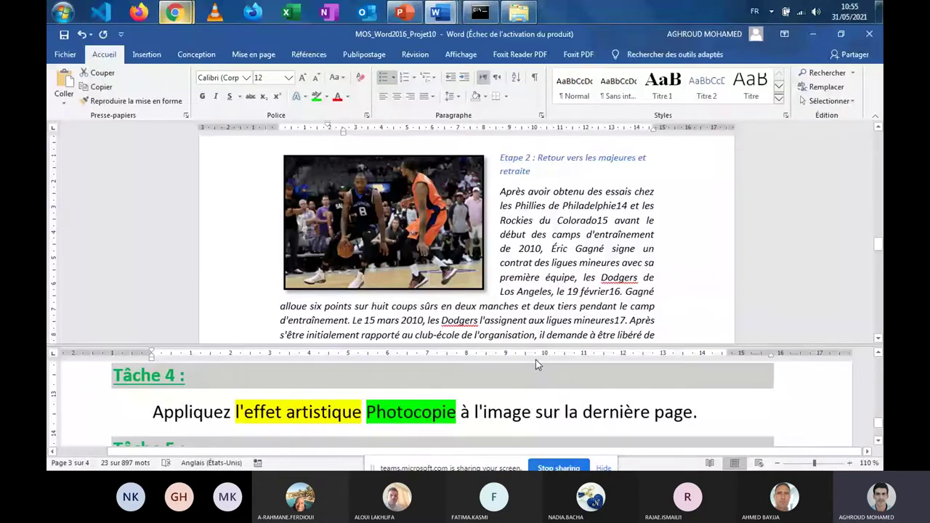
# Step: Apply the Photocopie artistic effect to the basketball image beside "Etape 2"
pyautogui.click(433, 280)
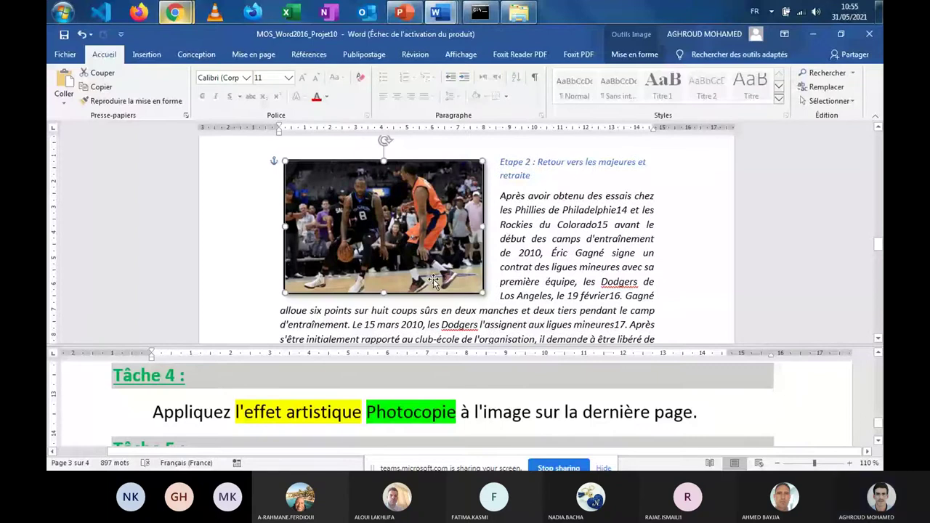
pyautogui.click(539, 197)
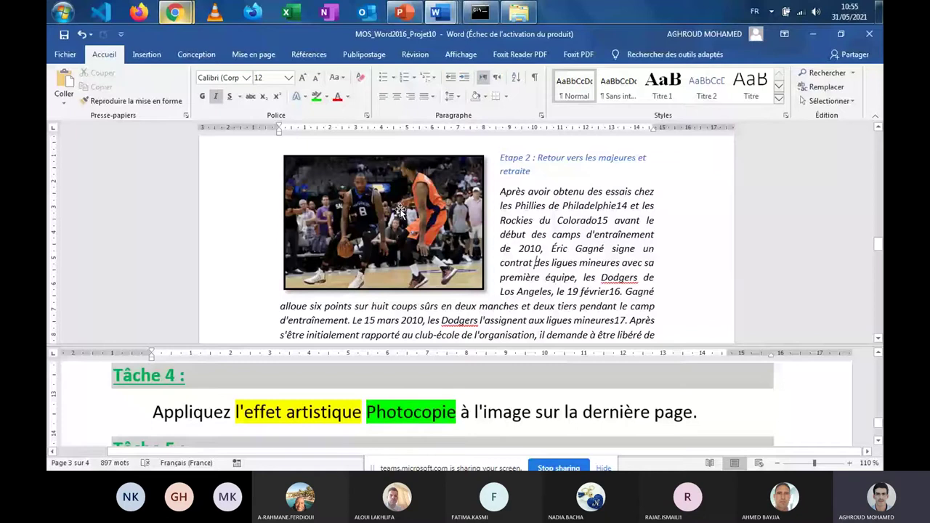
pyautogui.click(427, 207)
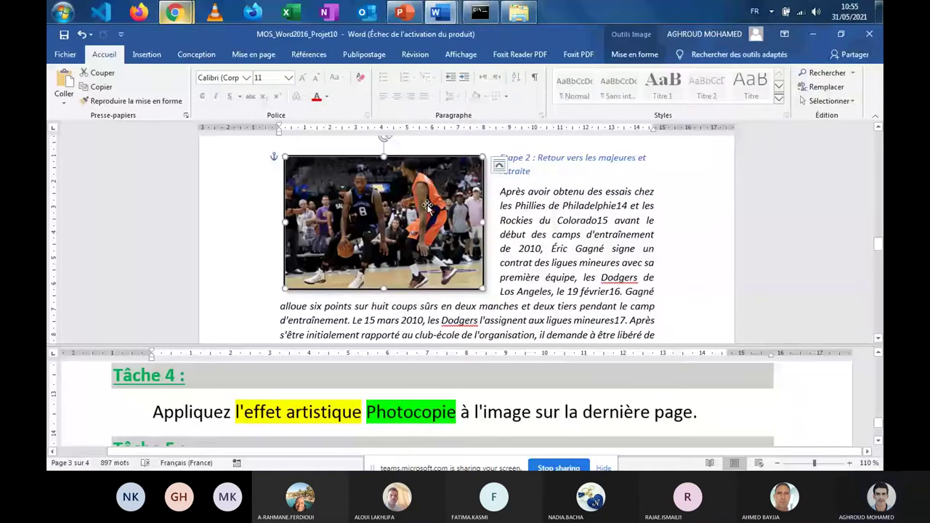
pyautogui.doubleClick(427, 207)
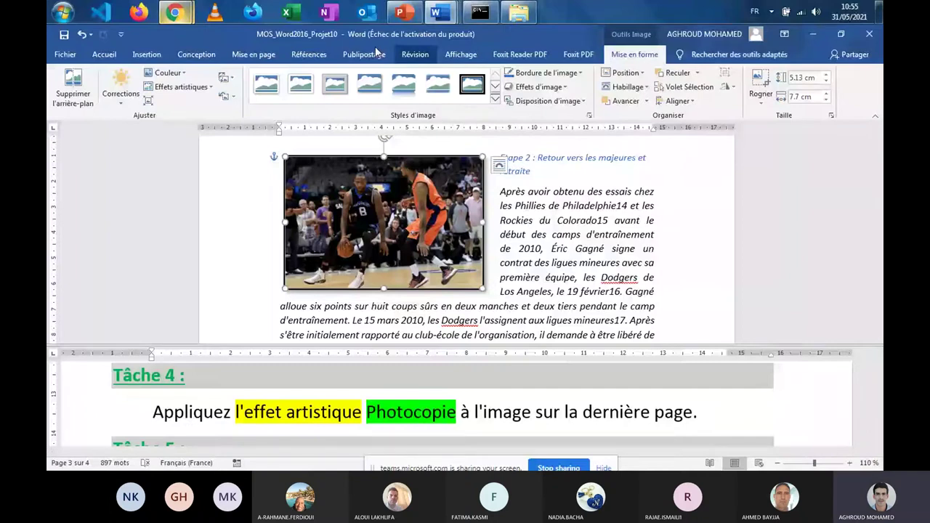
pyautogui.click(210, 88)
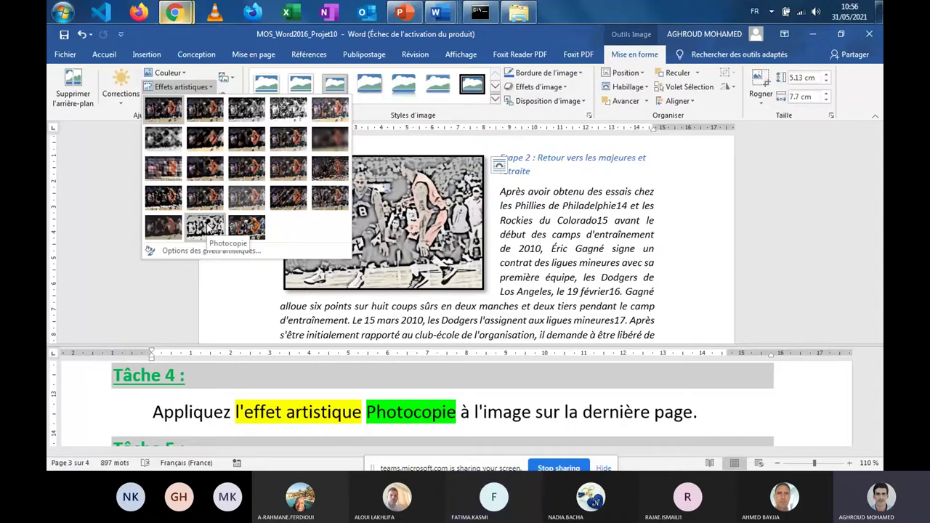
pyautogui.click(207, 228)
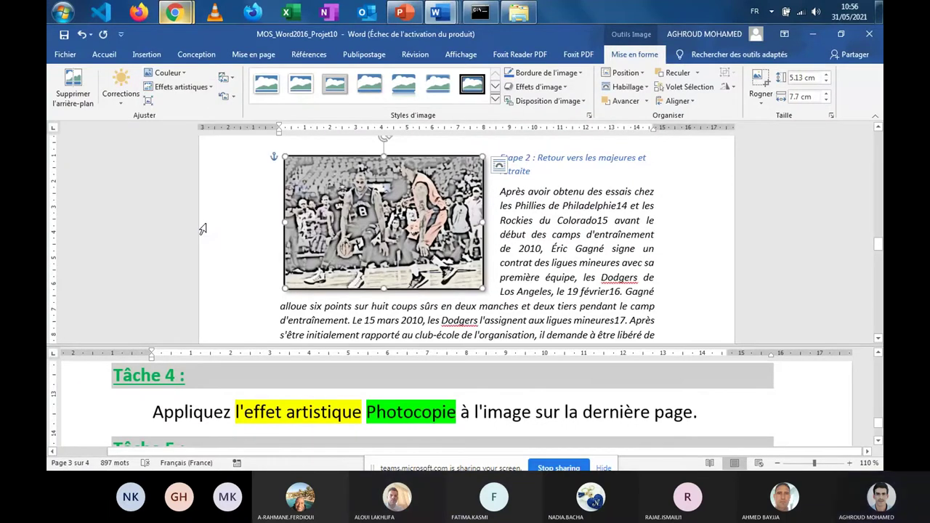
pyautogui.click(181, 87)
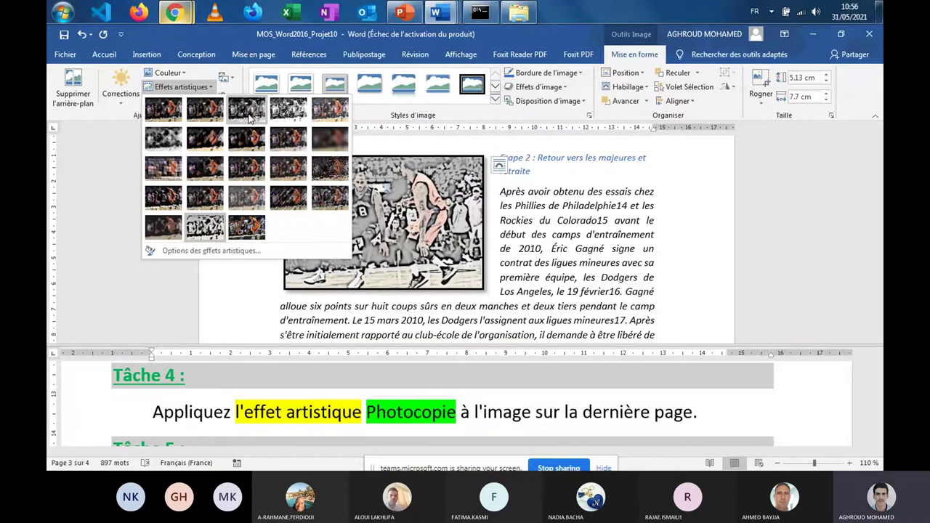
pyautogui.click(205, 232)
# Step: Read the Tâche 5 instruction about the image's border color and examine the borders of the basketball image beside "Etape 2"
pyautogui.click(499, 408)
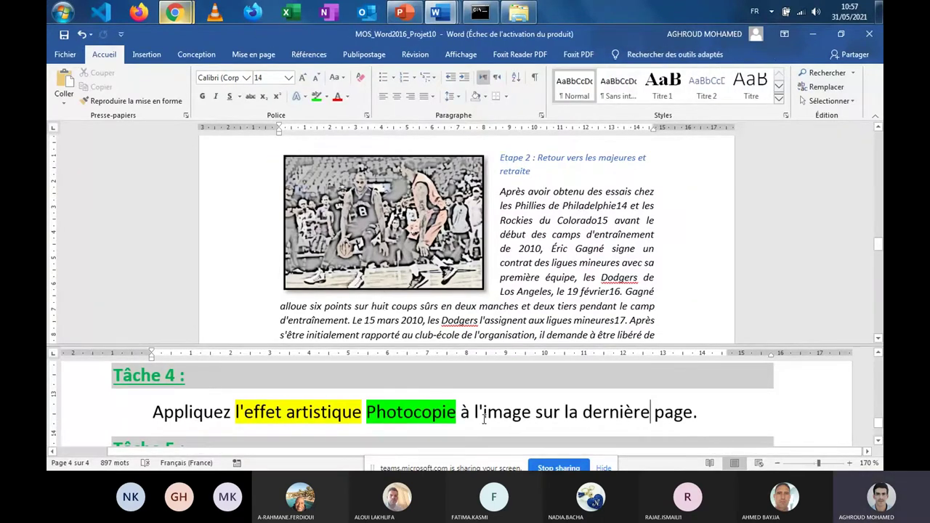
pyautogui.scroll(-3, 484, 418)
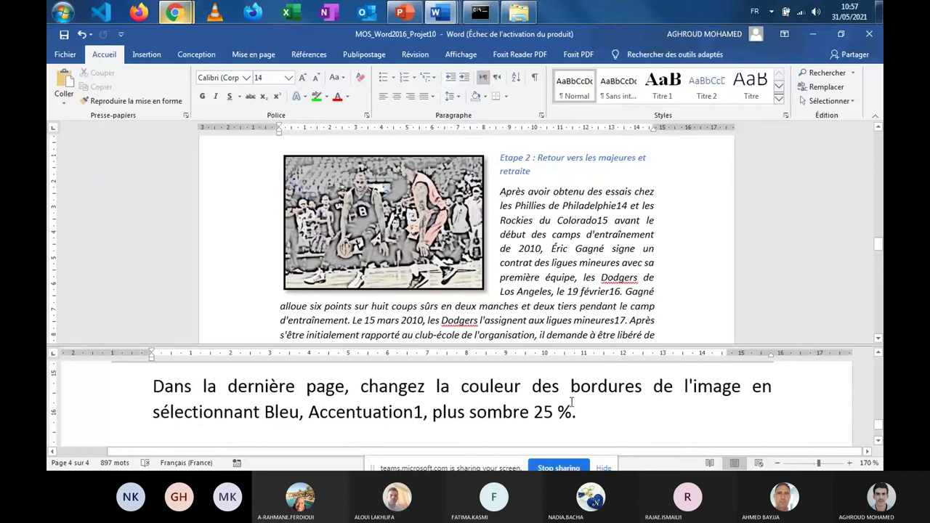
pyautogui.click(878, 356)
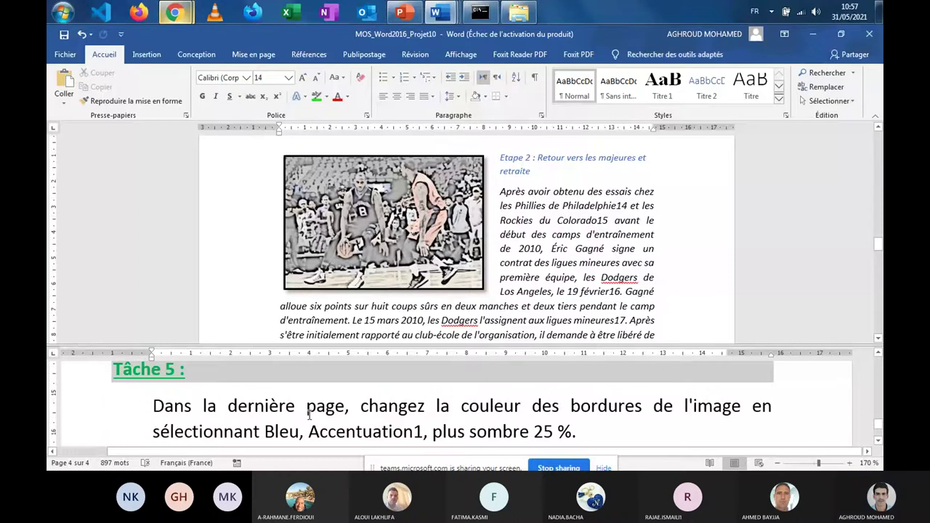
pyautogui.click(511, 249)
pyautogui.scroll(-5, 509, 247)
pyautogui.scroll(4, 525, 278)
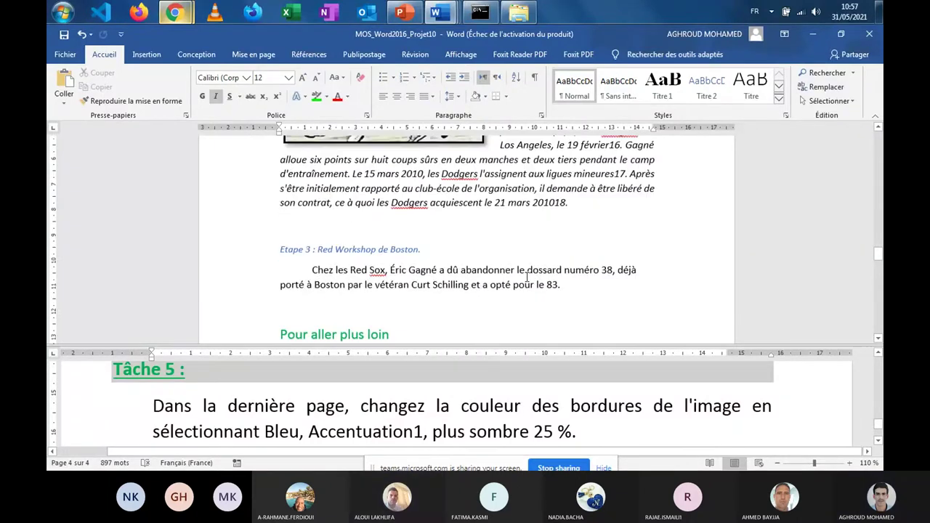
pyautogui.scroll(2, 524, 279)
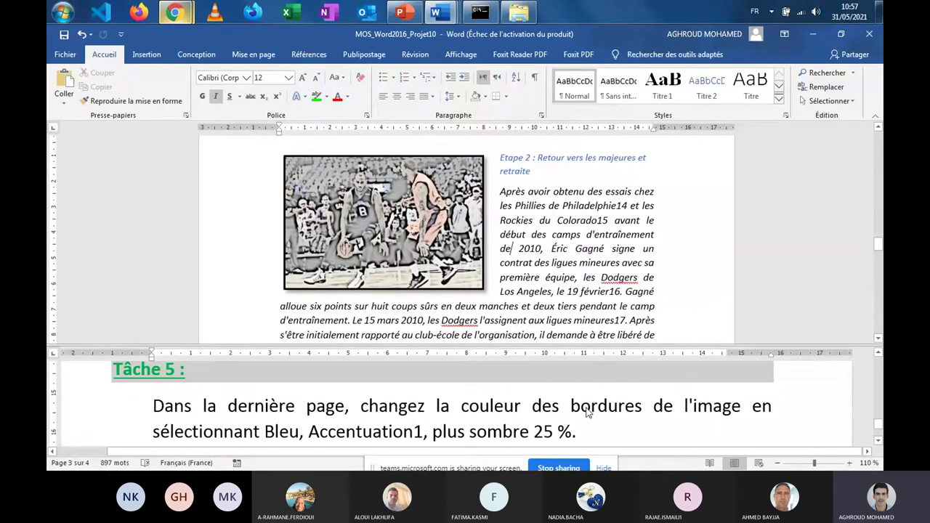
pyautogui.click(285, 290)
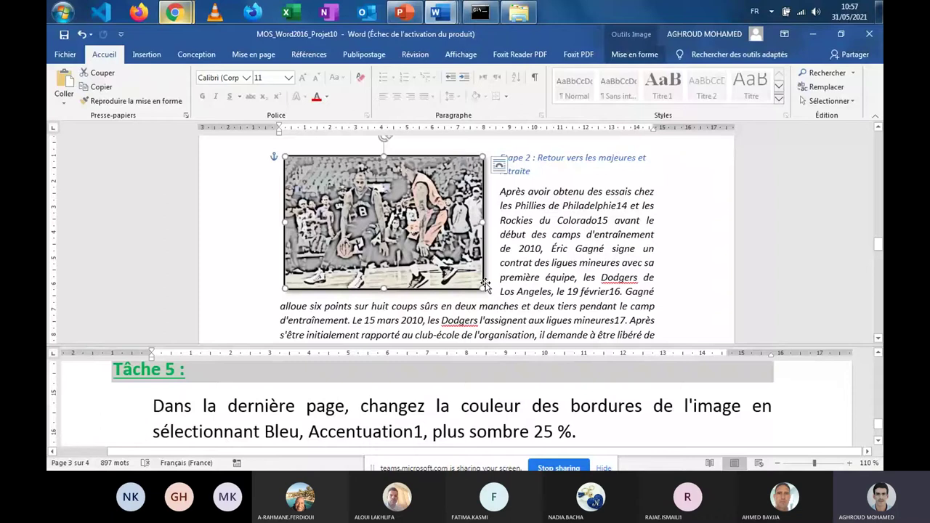
# Step: Highlight "Bleu, Accentuation1, plus sombre 25 %." in bright green in the Tâche 5 instruction
pyautogui.moveTo(263, 431); pyautogui.dragTo(581, 431)
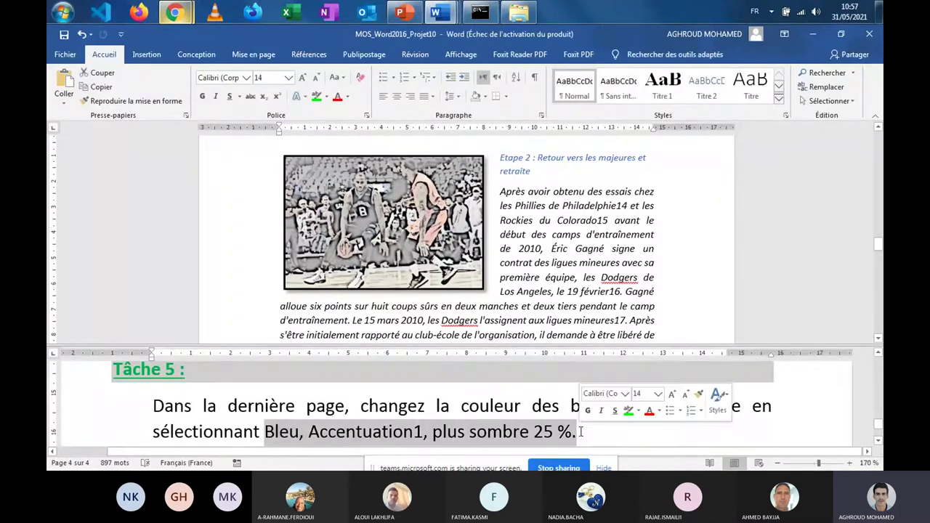
pyautogui.click(629, 412)
pyautogui.click(579, 428)
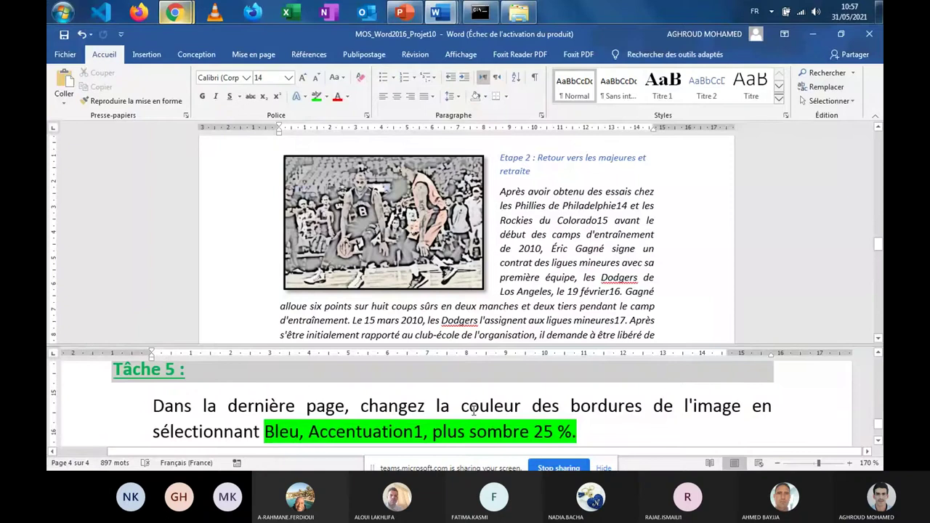
# Step: Change the highlight of "Bleu, Accentuation1, plus sombre 25 %." in the Tâche 5 instruction to yellow
pyautogui.moveTo(264, 432); pyautogui.dragTo(578, 435)
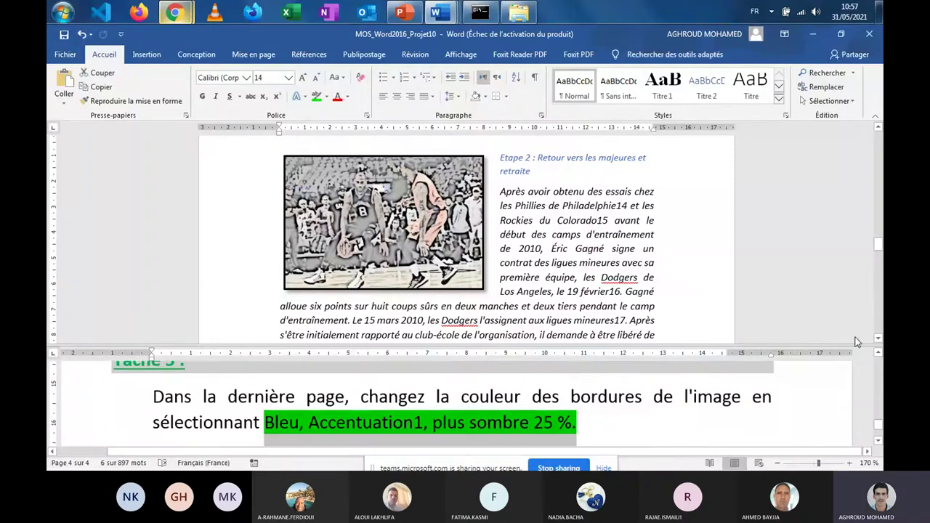
pyautogui.click(878, 353)
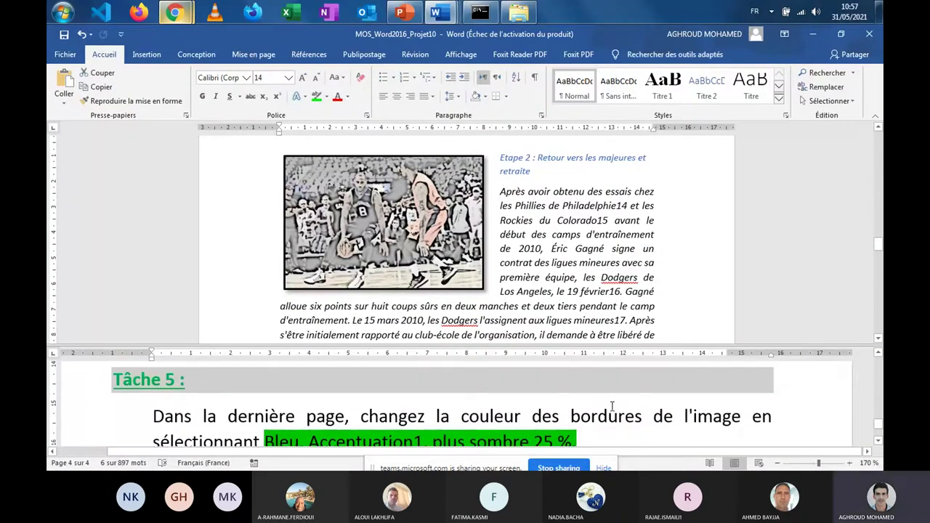
pyautogui.click(878, 440)
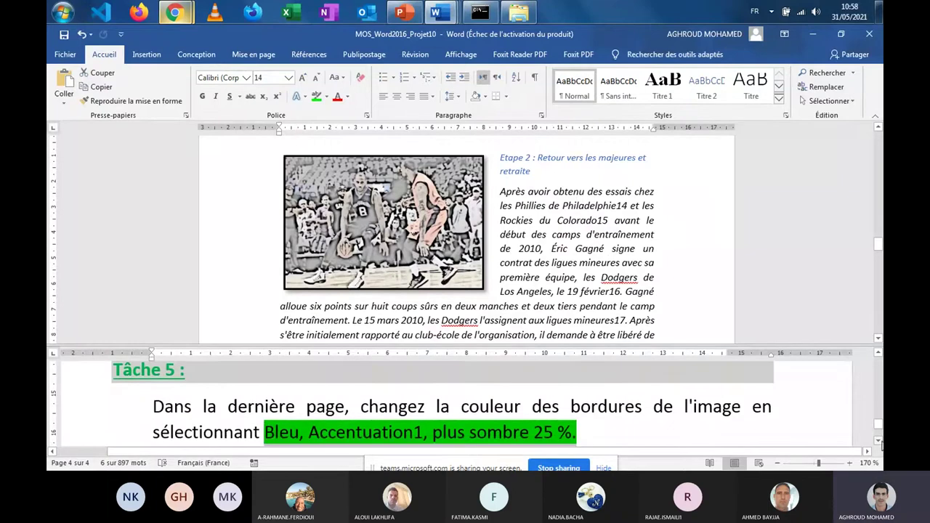
pyautogui.click(878, 440)
pyautogui.click(325, 97)
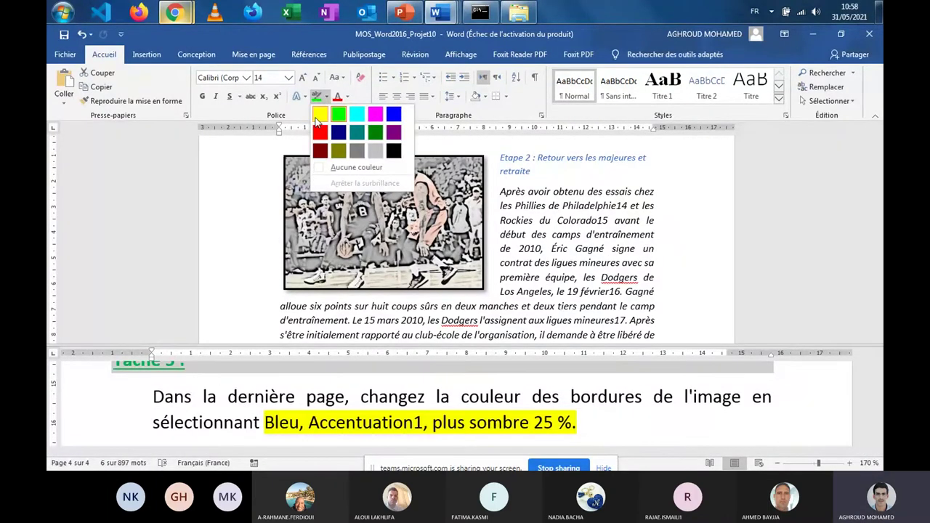
pyautogui.click(317, 115)
pyautogui.click(423, 422)
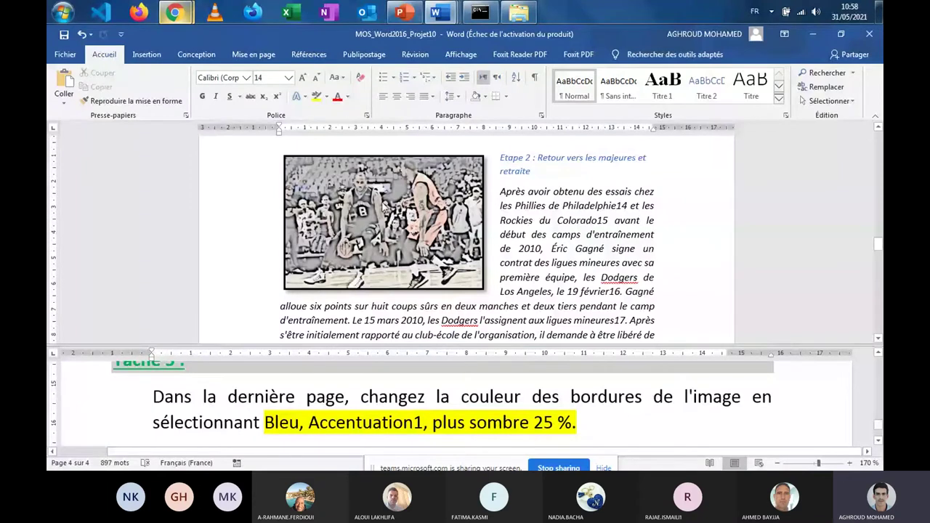
# Step: Set the basketball image's border color to Bleu, Accentuation1, plus sombre 25 %
pyautogui.click(382, 207)
pyautogui.click(634, 58)
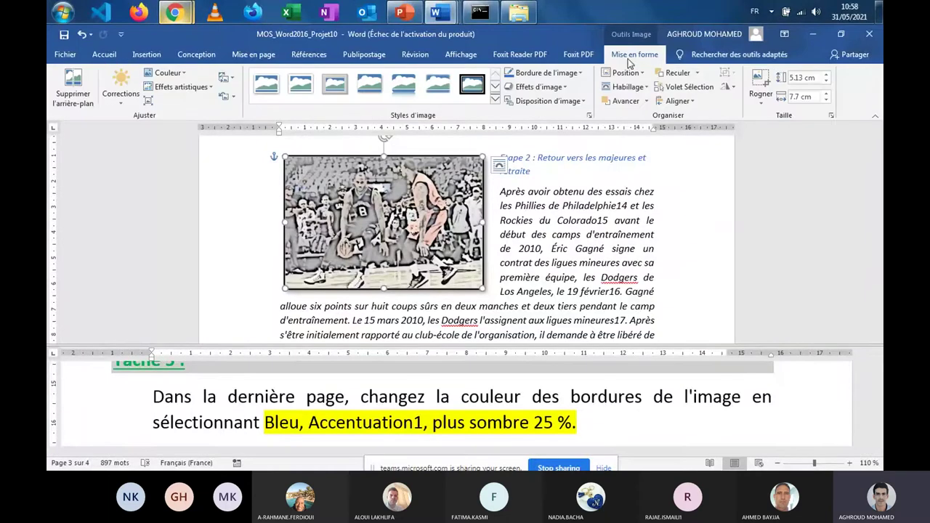
pyautogui.click(573, 74)
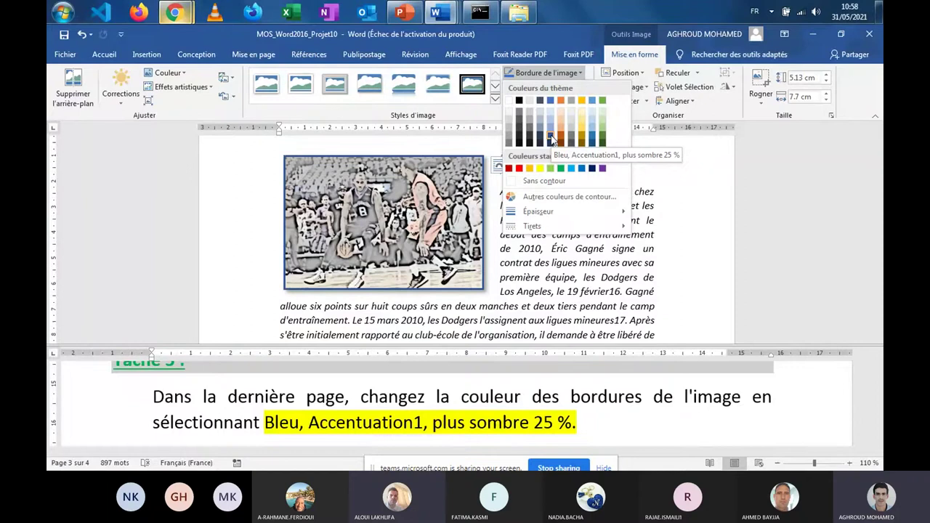
pyautogui.click(551, 138)
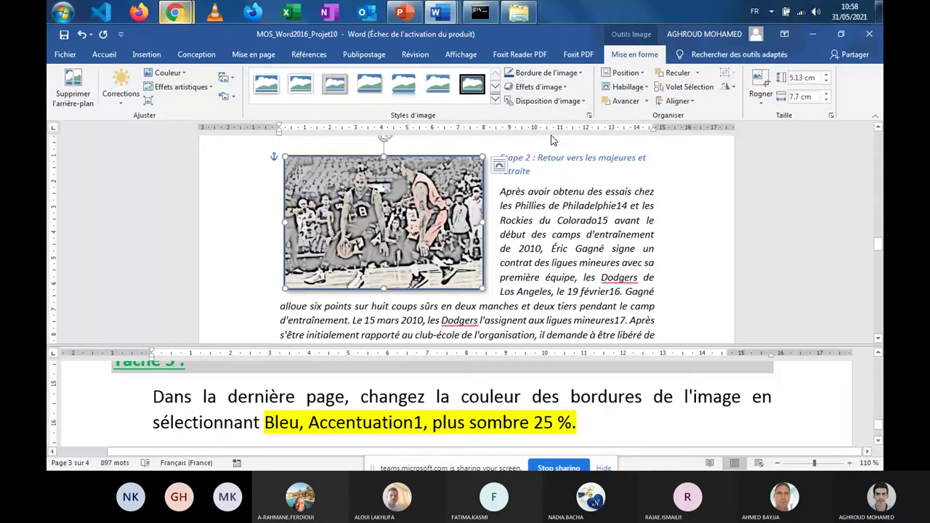
# Step: Return to the Tâche 1 instruction at the start of the task list, enlarge the instruction pane and dismiss the antivirus notice
pyautogui.click(877, 354)
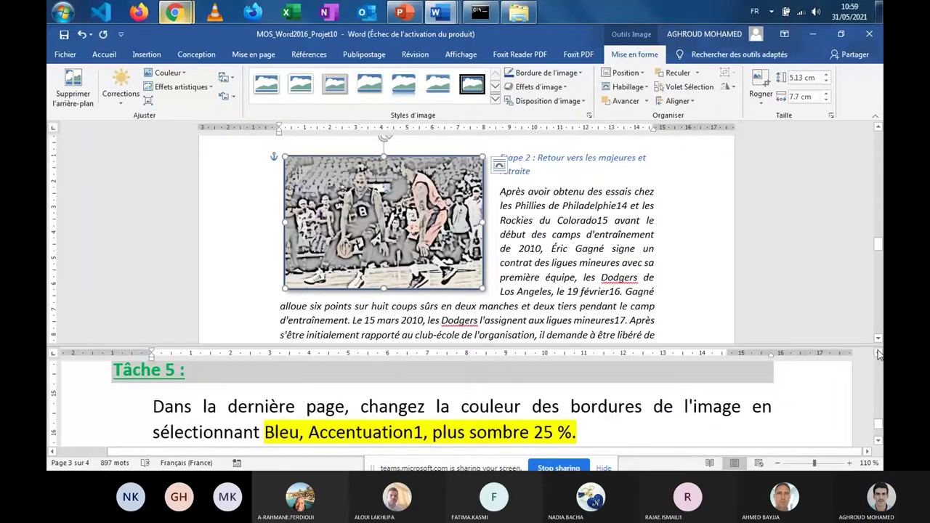
pyautogui.click(595, 429)
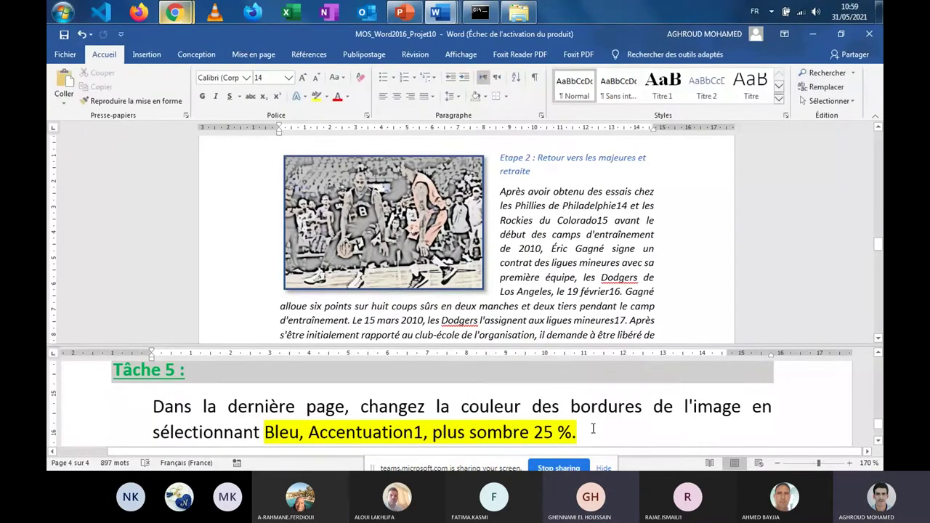
pyautogui.scroll(-2, 593, 429)
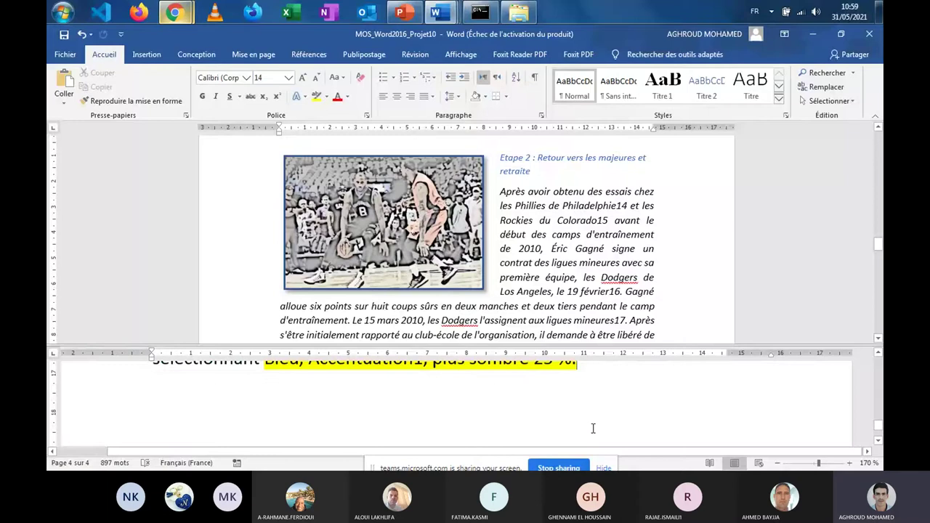
pyautogui.scroll(10, 593, 428)
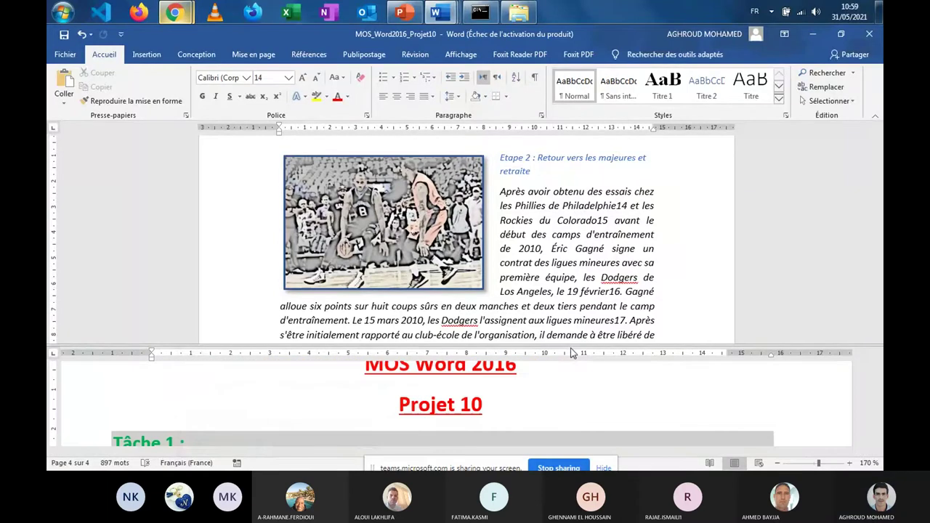
pyautogui.moveTo(572, 352); pyautogui.dragTo(509, 260)
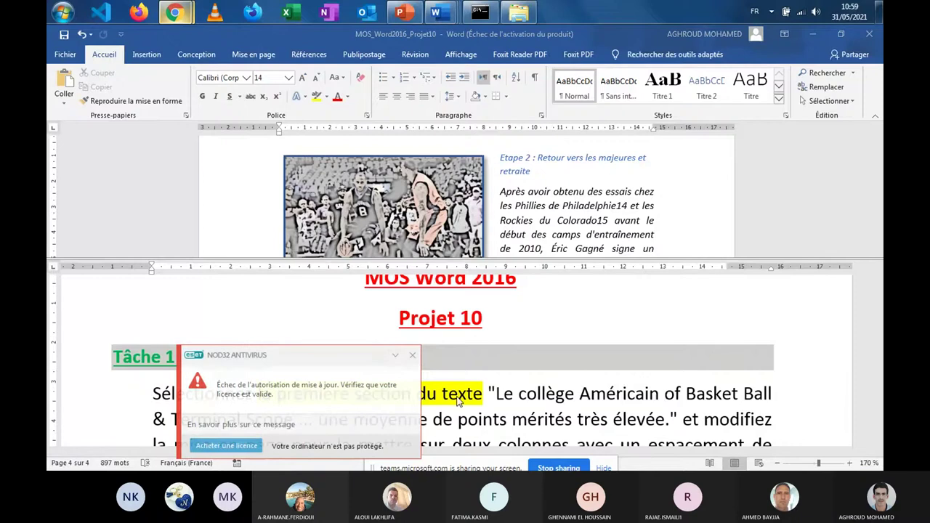
pyautogui.click(412, 360)
pyautogui.scroll(-1, 436, 348)
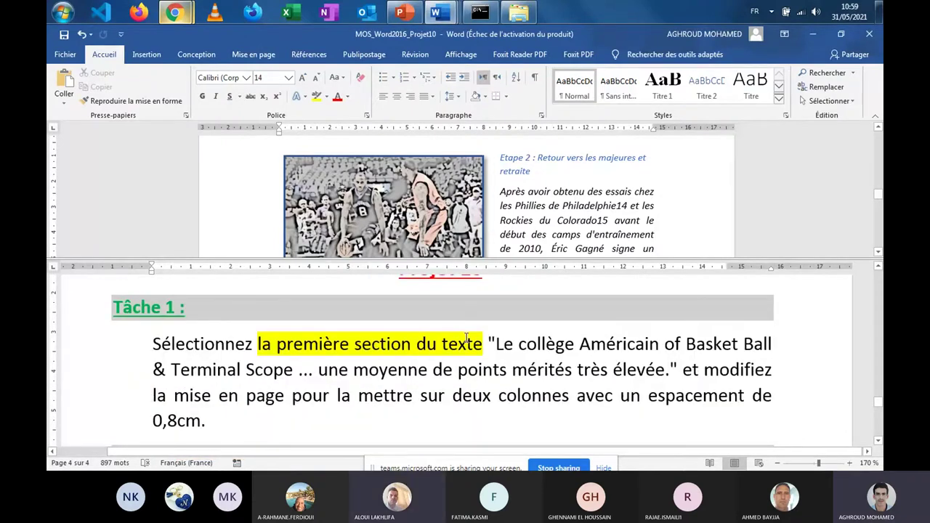
# Step: Compare the two-column section on the first page with the Tâche 1 instruction
pyautogui.click(366, 342)
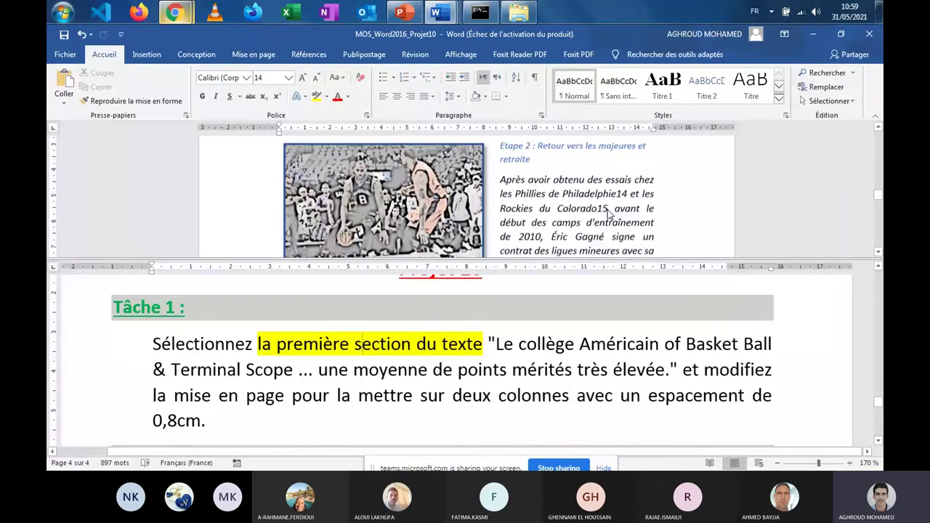
pyautogui.scroll(10, 609, 212)
pyautogui.scroll(8, 609, 212)
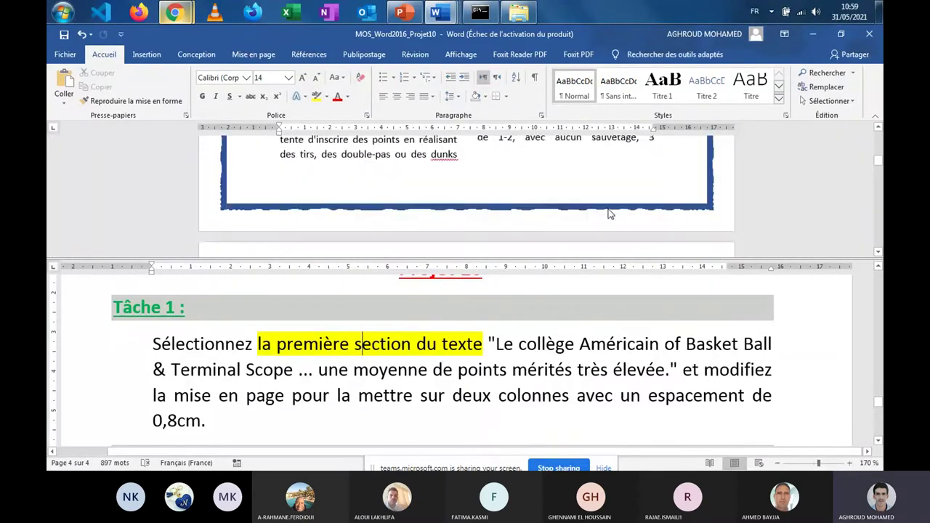
pyautogui.scroll(-10, 608, 208)
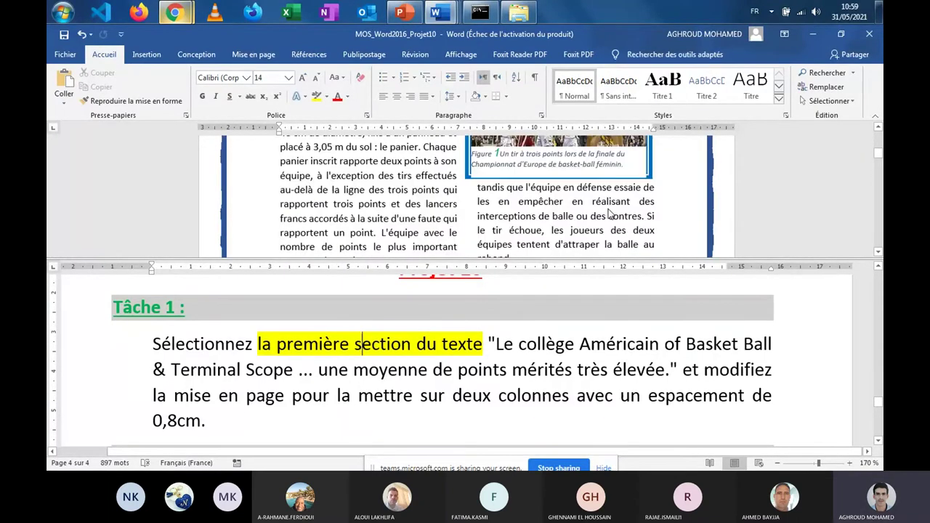
pyautogui.scroll(-2, 610, 214)
pyautogui.scroll(2, 412, 169)
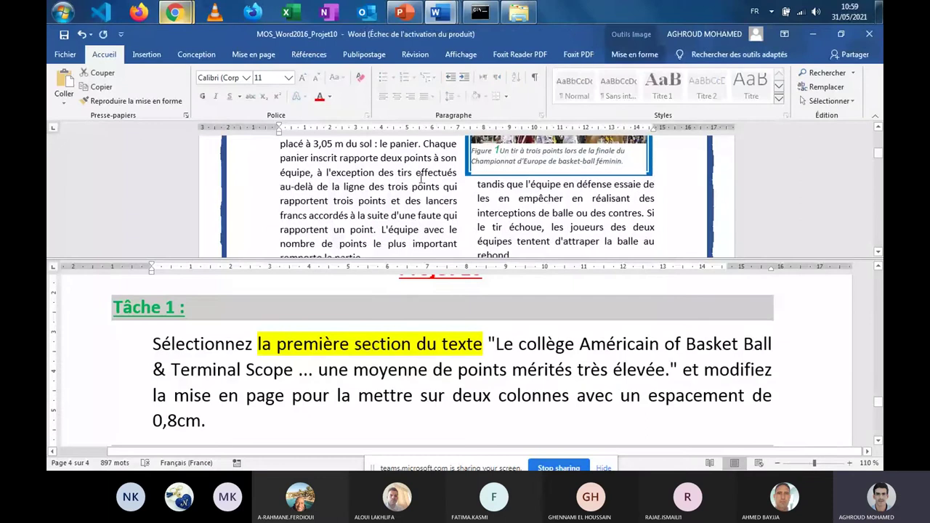
pyautogui.click(521, 213)
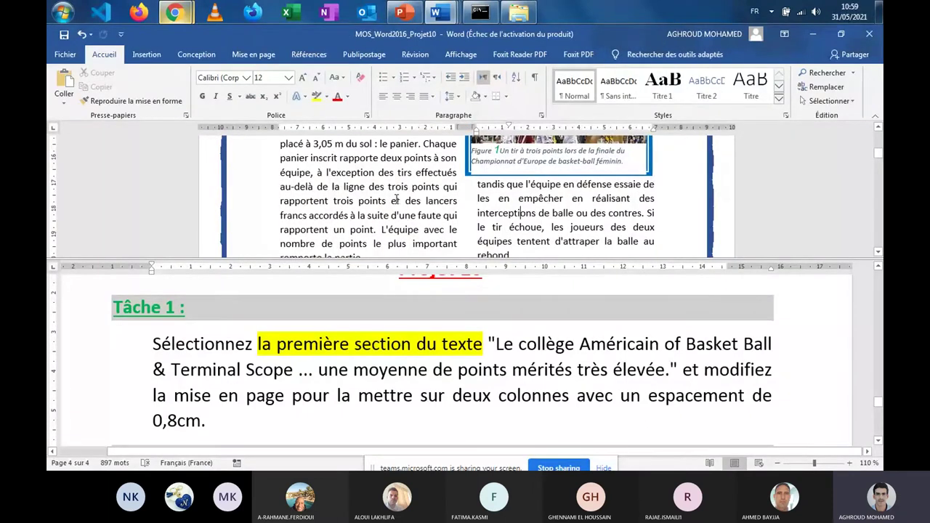
pyautogui.click(396, 200)
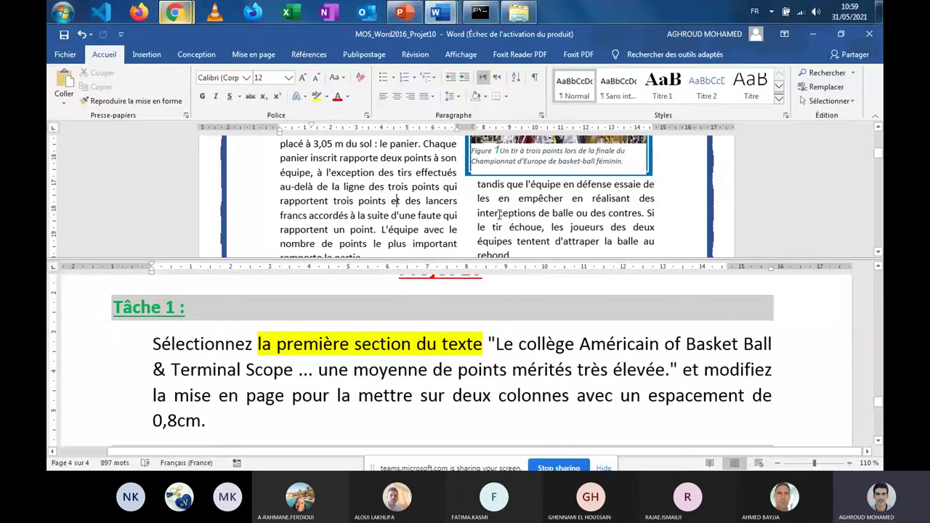
pyautogui.scroll(-2, 499, 213)
pyautogui.click(496, 197)
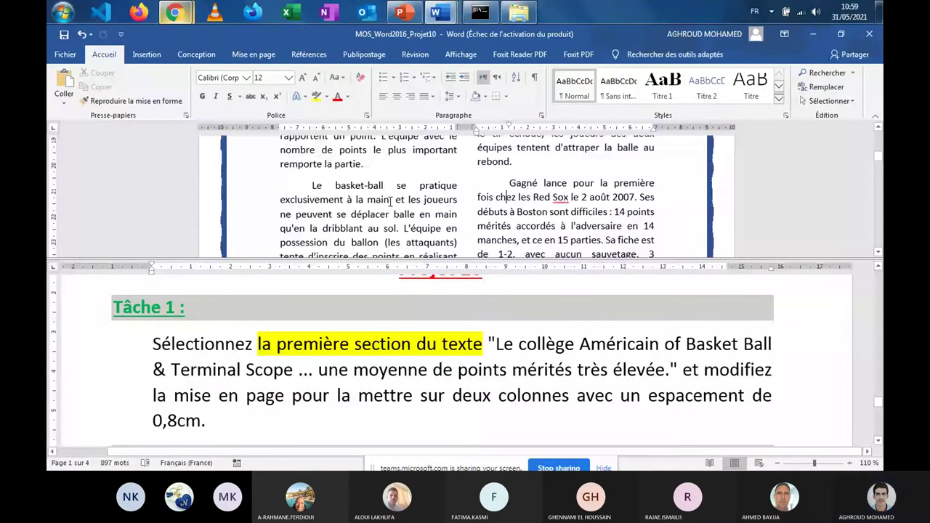
pyautogui.scroll(1, 518, 201)
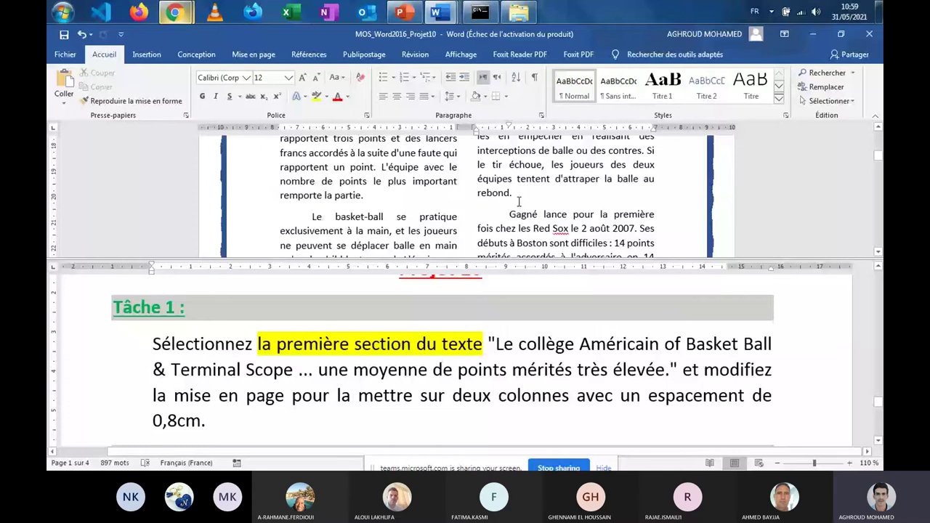
pyautogui.click(514, 221)
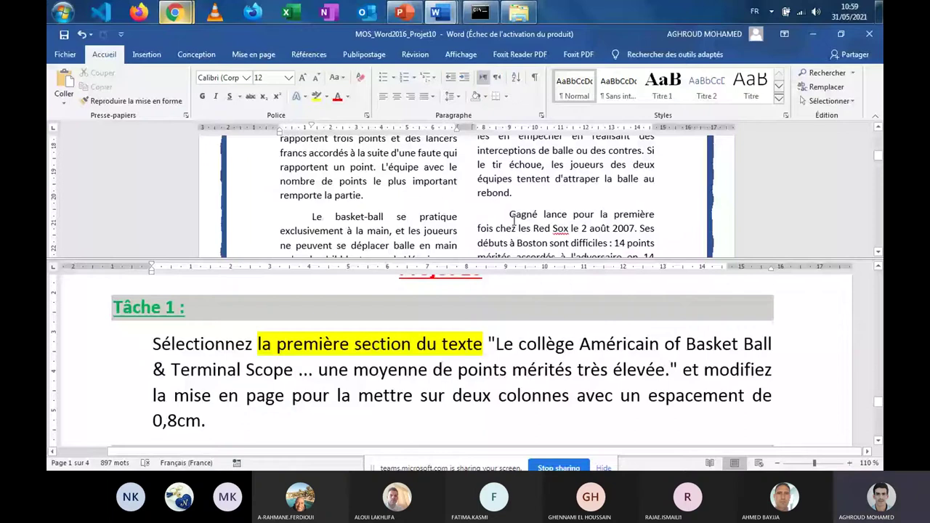
# Step: Review the Tâche 2 and Tâche 3 instructions and check the bulleted list under "Pour aller plus loin"
pyautogui.scroll(-4, 291, 372)
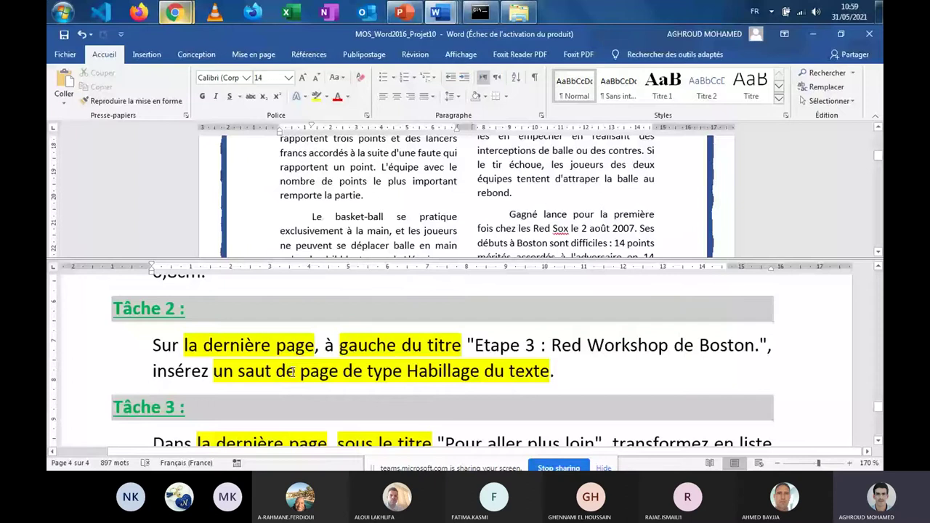
pyautogui.scroll(-2, 291, 372)
pyautogui.click(409, 222)
pyautogui.scroll(-5, 408, 221)
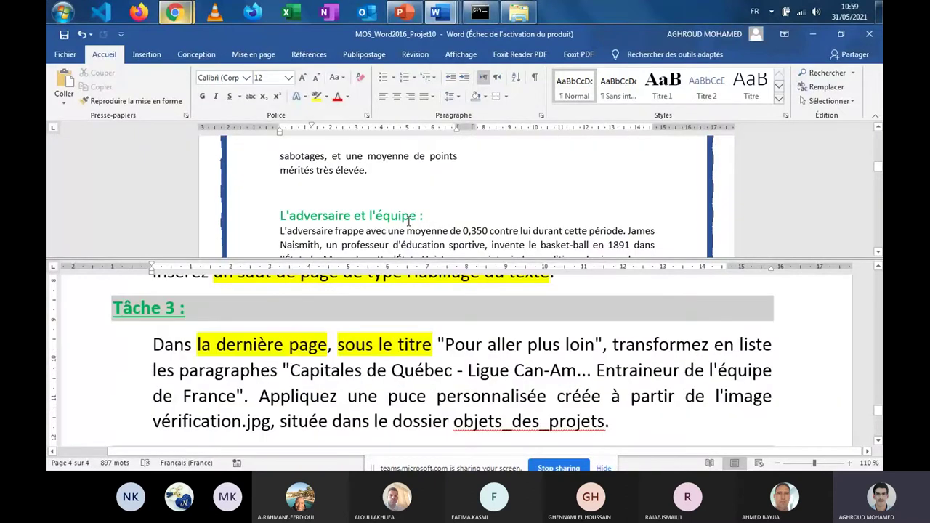
pyautogui.scroll(-8, 409, 222)
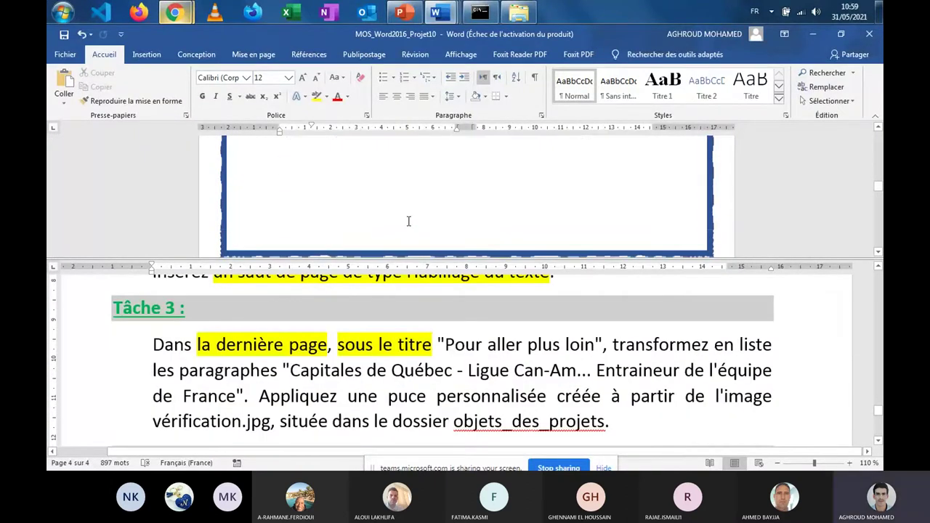
pyautogui.scroll(-6, 408, 222)
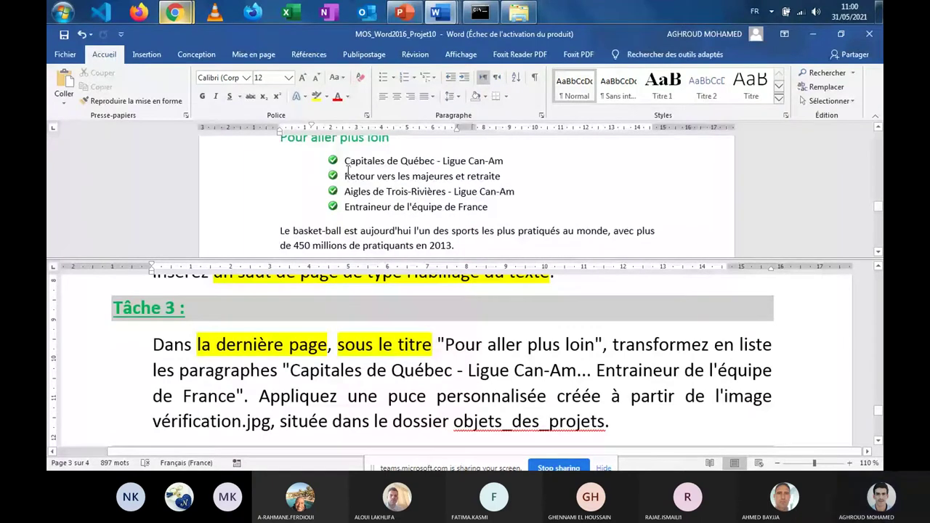
pyautogui.click(332, 208)
pyautogui.click(347, 386)
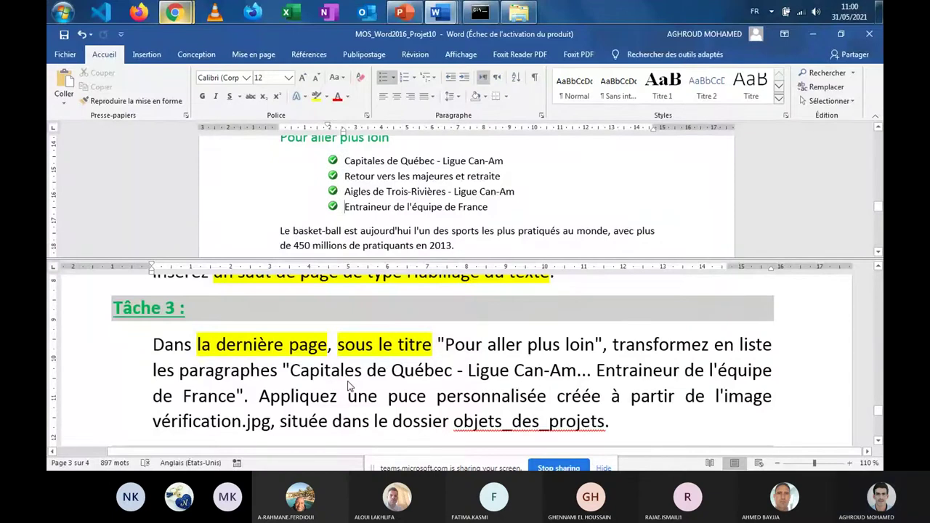
# Step: Check the basketball image's artistic effect and border color against the Tâche 4 and Tâche 5 instructions
pyautogui.scroll(-2, 348, 387)
pyautogui.scroll(-2, 410, 216)
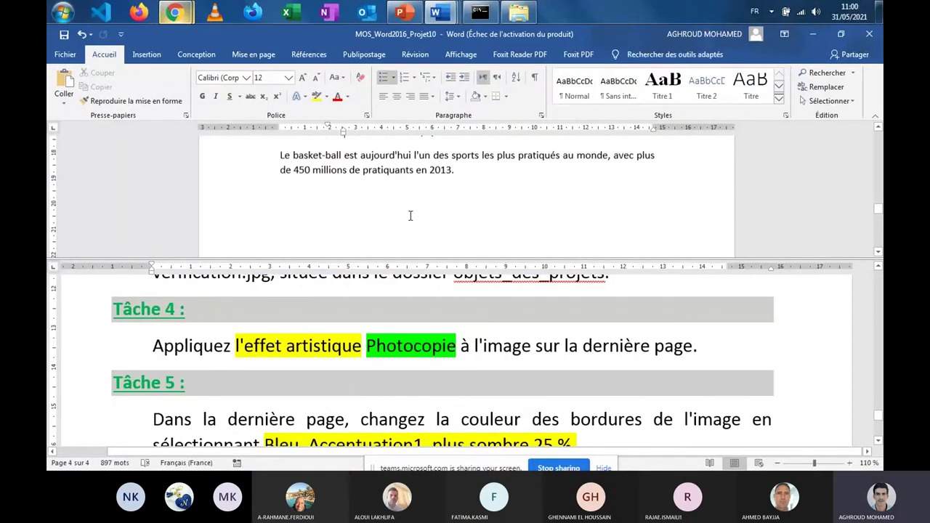
pyautogui.scroll(-3, 410, 215)
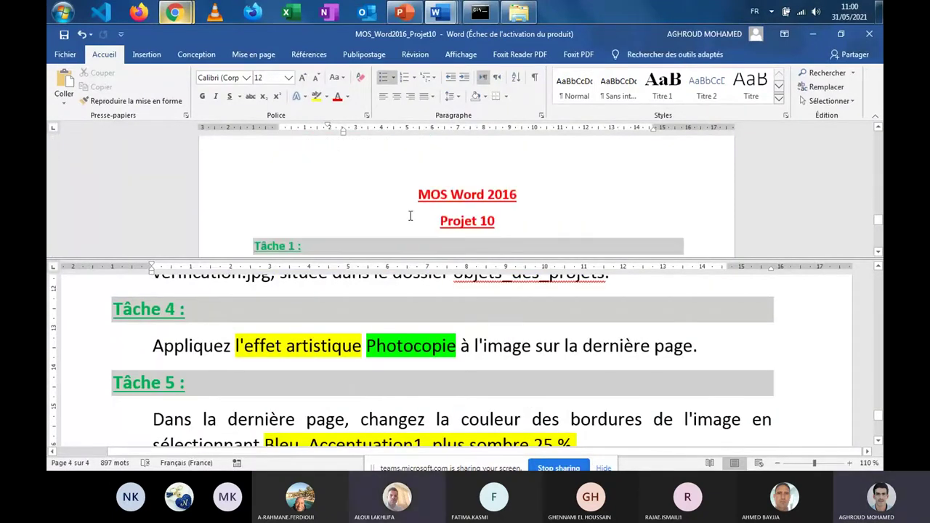
pyautogui.scroll(-1, 411, 216)
pyautogui.scroll(4, 411, 216)
pyautogui.scroll(3, 410, 215)
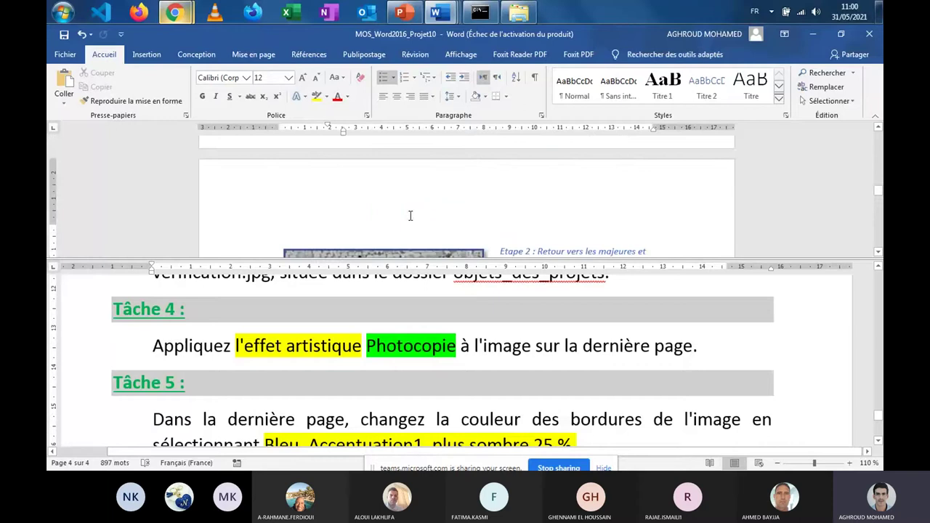
pyautogui.click(408, 214)
pyautogui.scroll(-1, 409, 215)
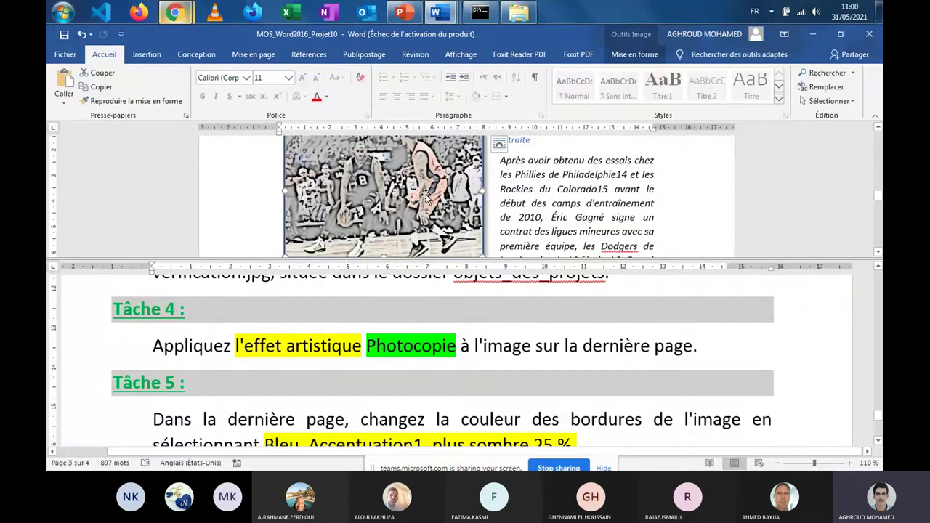
pyautogui.click(492, 379)
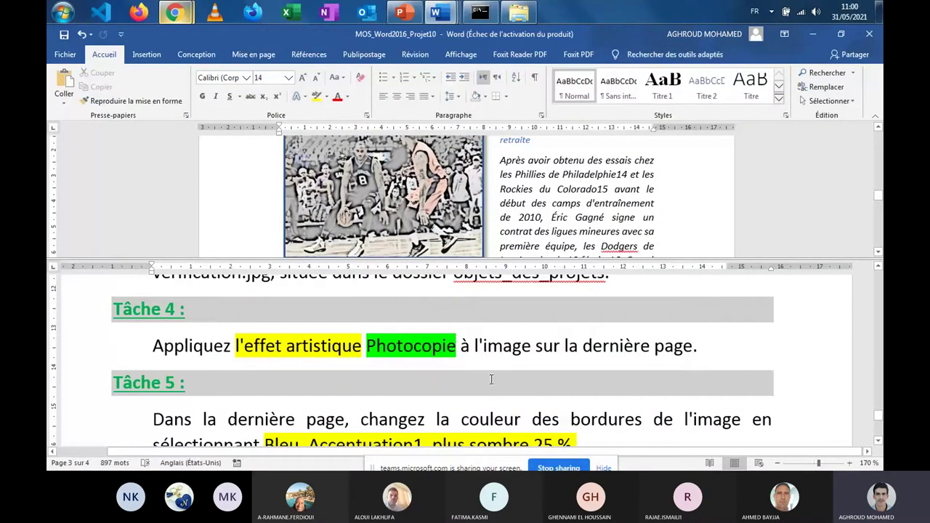
pyautogui.scroll(-1, 490, 380)
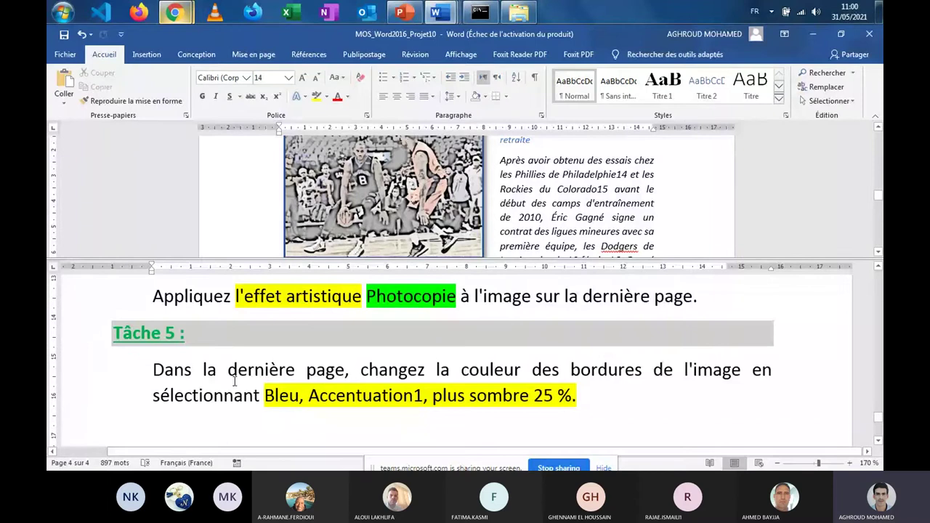
pyautogui.moveTo(265, 395); pyautogui.dragTo(578, 397)
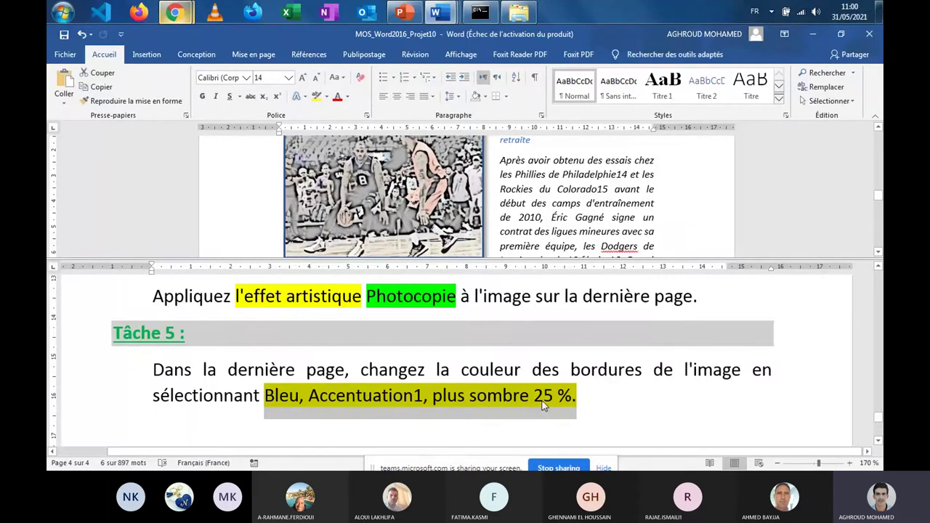
pyautogui.click(532, 310)
# Step: Return to the Tâche 1 instruction under the Projet 10 title and preview the open browser windows
pyautogui.scroll(5, 531, 311)
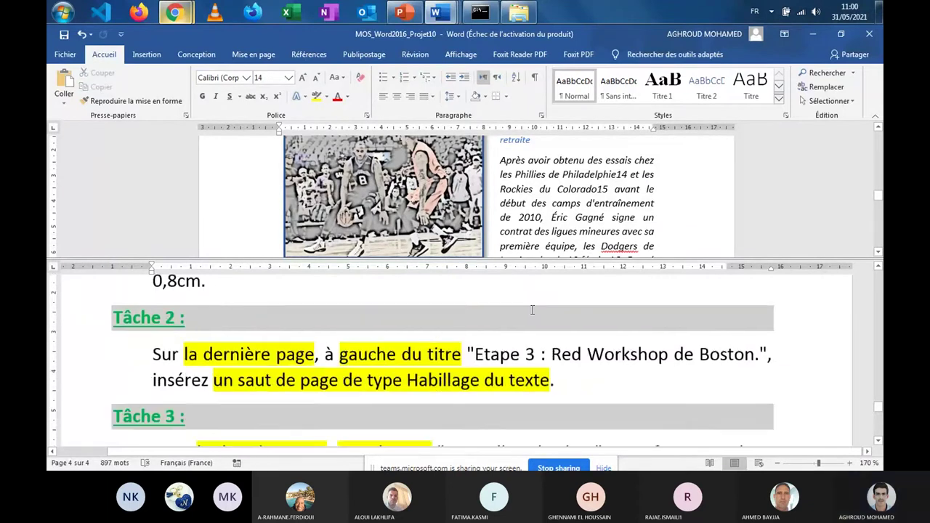
pyautogui.scroll(3, 532, 311)
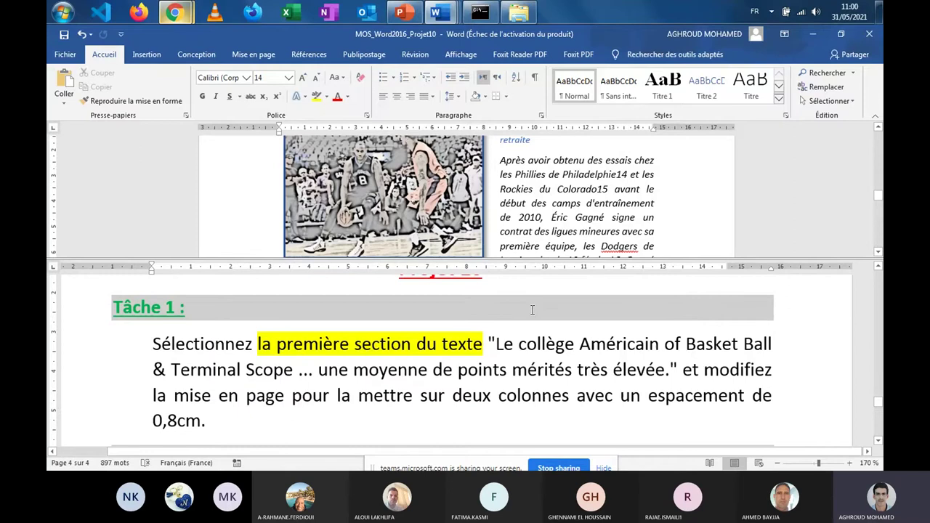
pyautogui.scroll(1, 532, 311)
pyautogui.moveTo(188, 21)
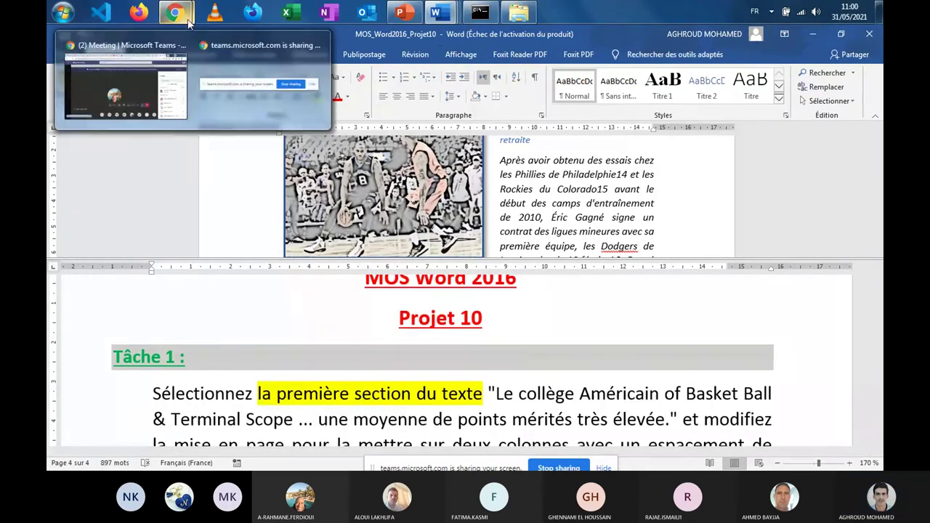
pyautogui.moveTo(155, 83)
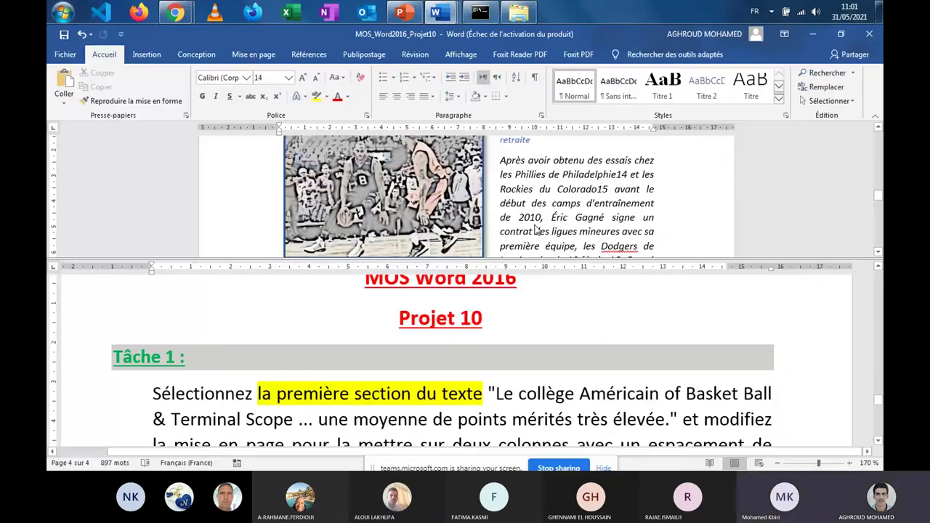
# Step: Show the first page's two-column text above the Tâche 1 instruction and enlarge the document pane
pyautogui.click(491, 420)
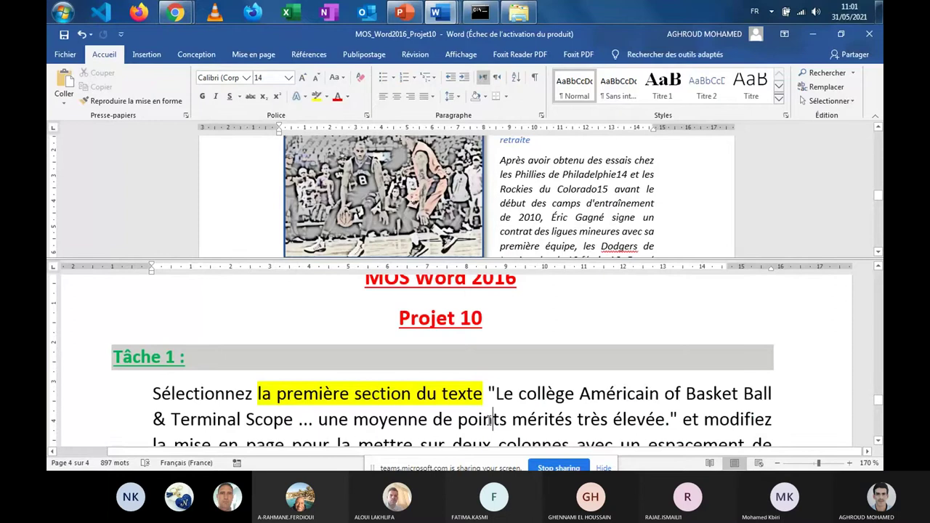
pyautogui.scroll(-1, 493, 420)
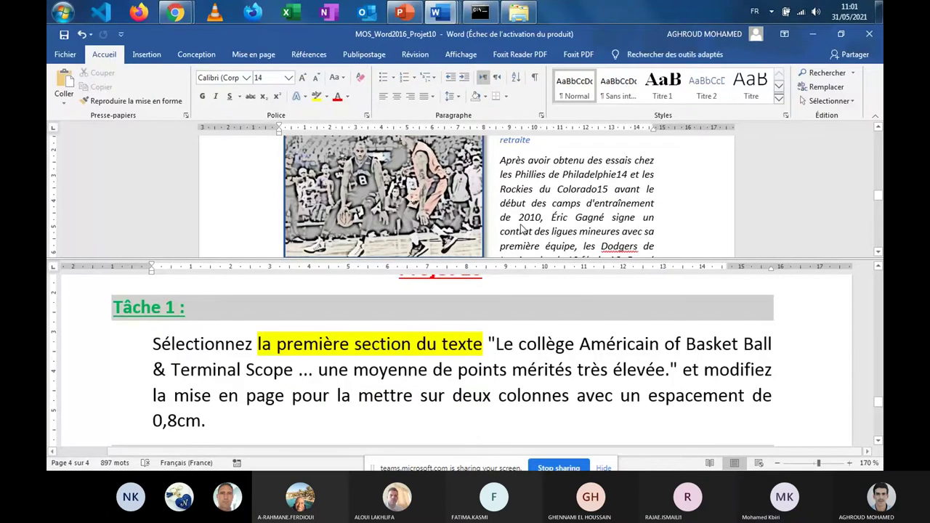
pyautogui.click(520, 224)
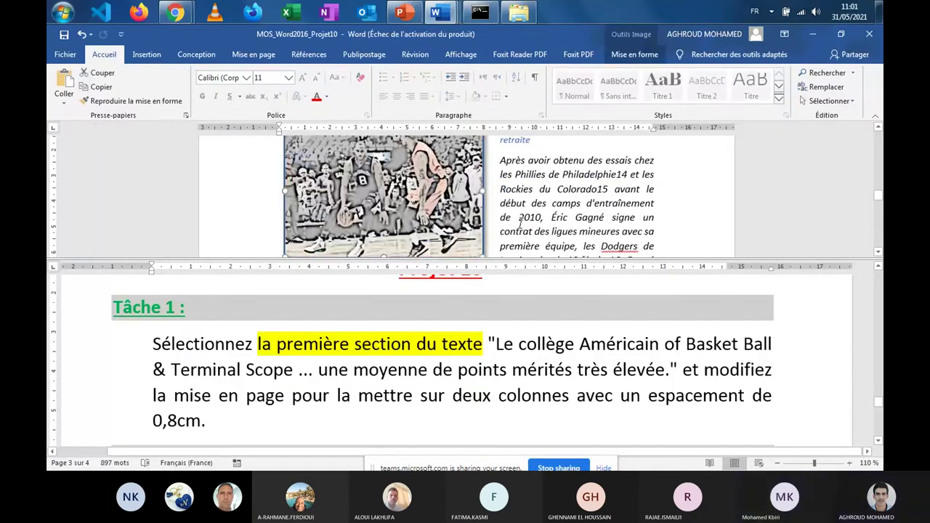
pyautogui.scroll(-8, 520, 224)
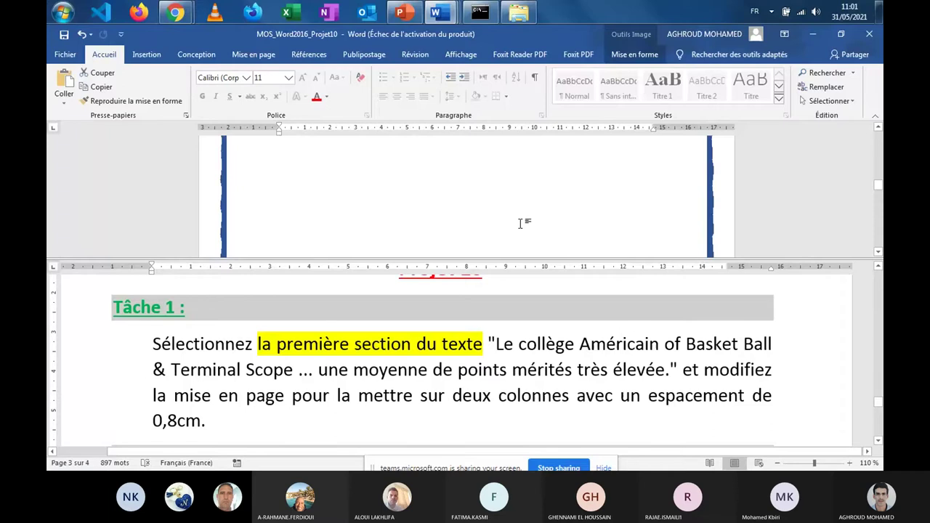
pyautogui.scroll(5, 537, 202)
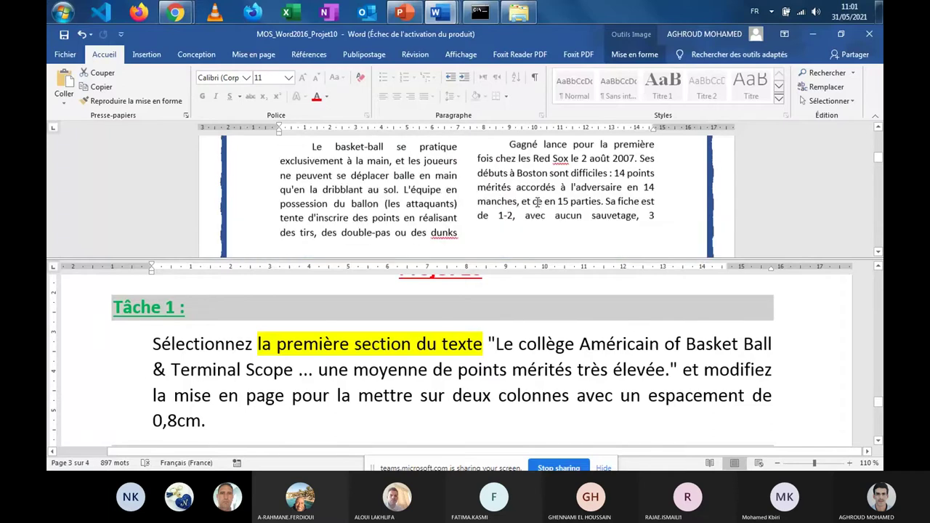
pyautogui.click(535, 278)
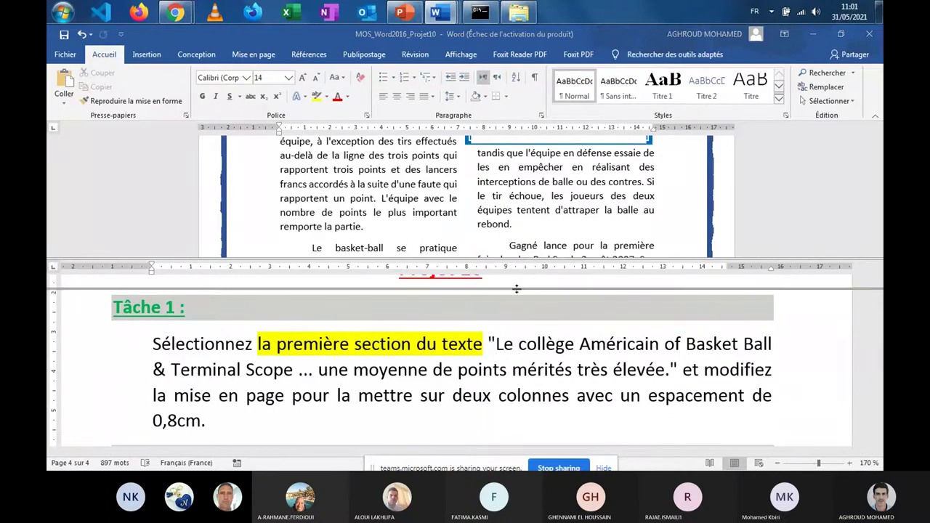
pyautogui.moveTo(524, 259); pyautogui.dragTo(522, 290)
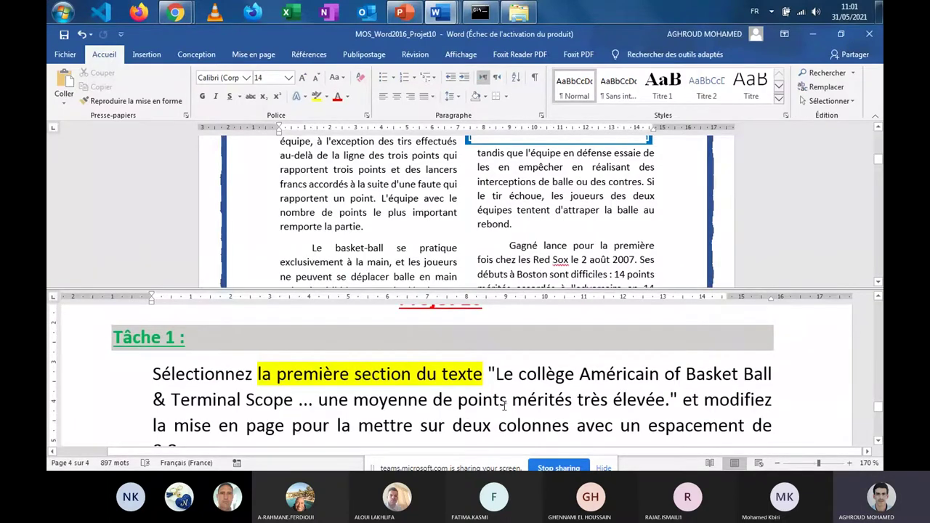
pyautogui.click(878, 298)
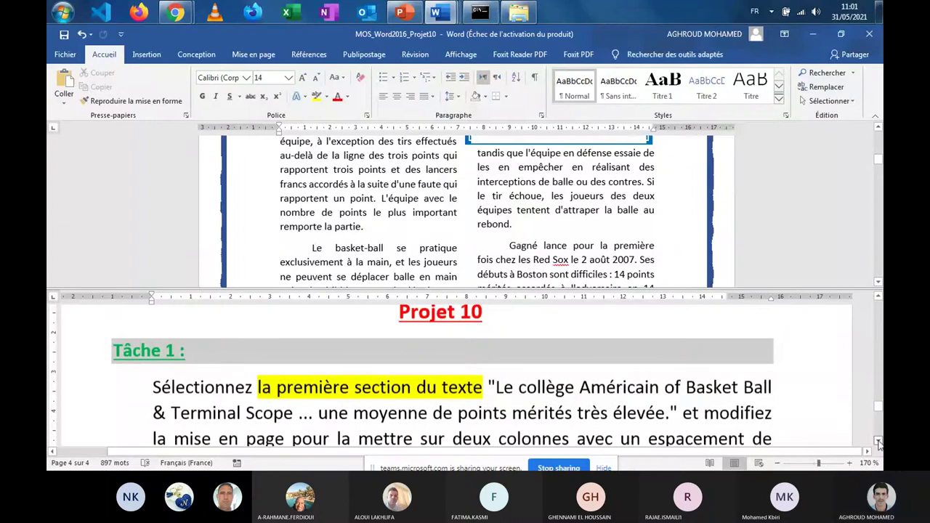
# Step: Reset the first section, from the heading "Le collège Américain of Basket Ball & Terminal Scope" to "mérités très élevée.", to a single column
pyautogui.click(590, 258)
pyautogui.hotkey('ctrl', 'Home')
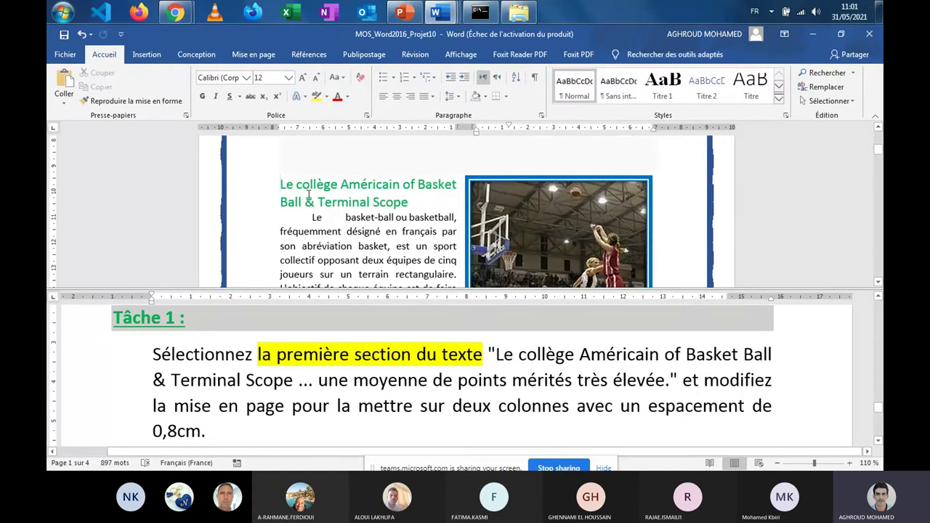
pyautogui.scroll(-10, 497, 197)
pyautogui.scroll(3, 496, 196)
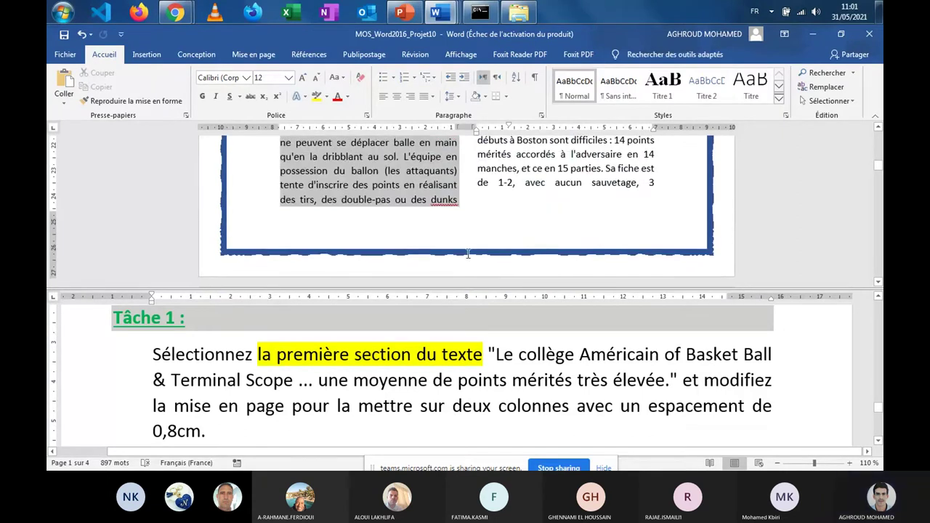
pyautogui.scroll(-3, 498, 207)
pyautogui.keyDown('shift'); pyautogui.click(429, 234); pyautogui.keyUp('shift')
pyautogui.keyDown('shift'); pyautogui.click(415, 249); pyautogui.keyUp('shift')
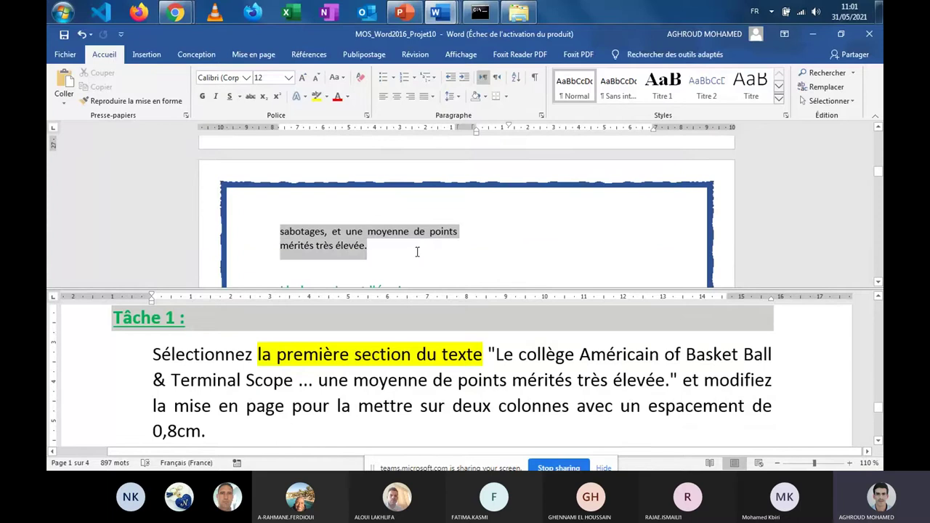
pyautogui.click(244, 58)
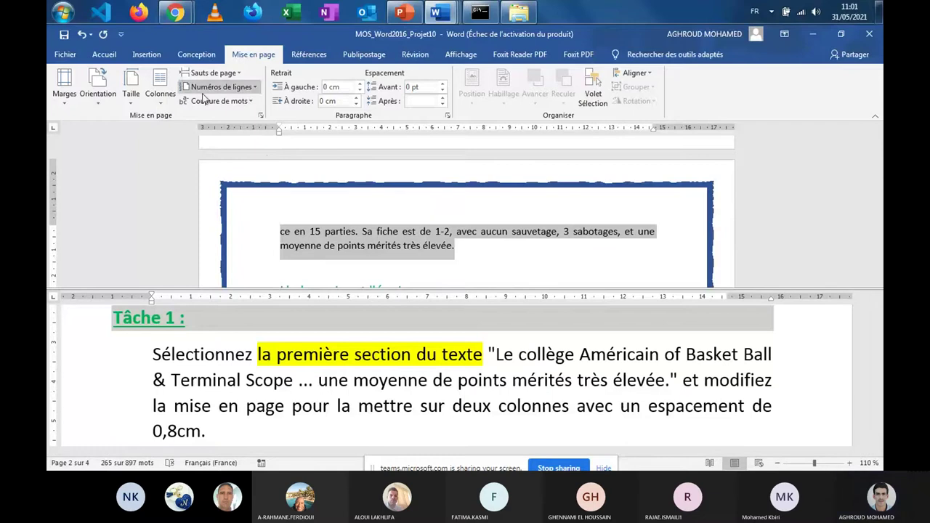
pyautogui.click(160, 87)
pyautogui.click(196, 255)
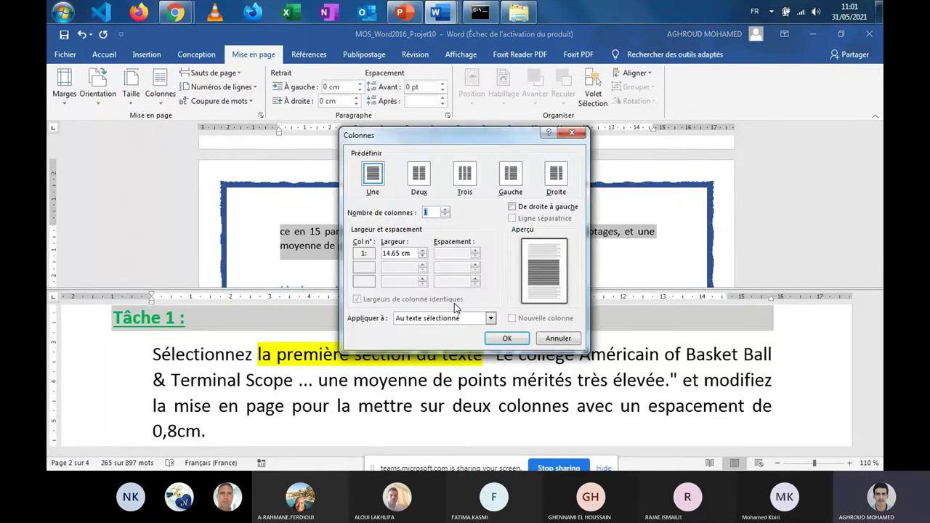
pyautogui.click(489, 338)
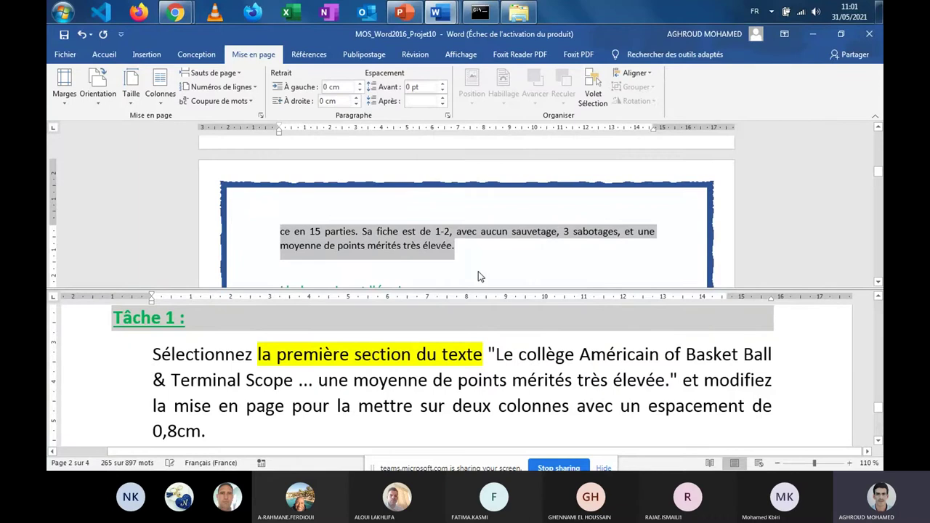
# Step: Examine the first section's text layout around the basketball image against the Tâche 1 instruction
pyautogui.hotkey('ctrl', 'Home')
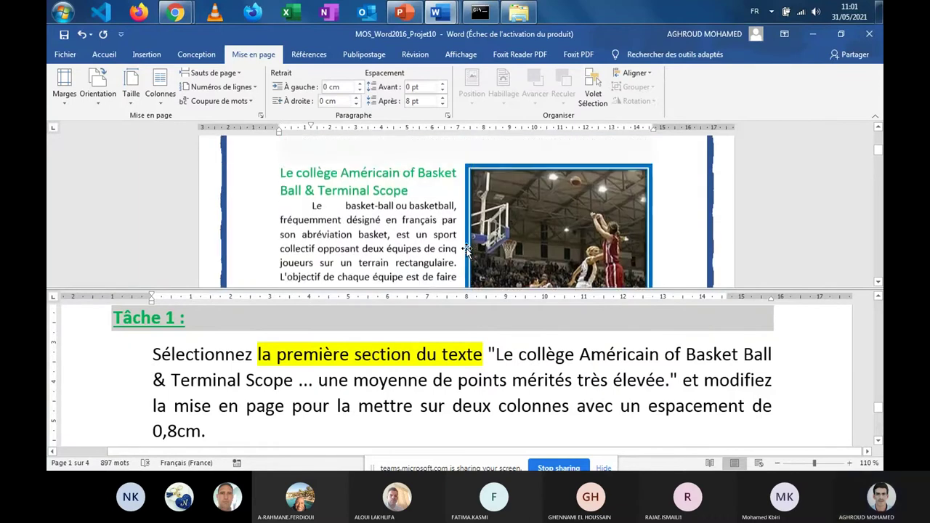
pyautogui.scroll(-2, 465, 250)
pyautogui.scroll(-3, 466, 250)
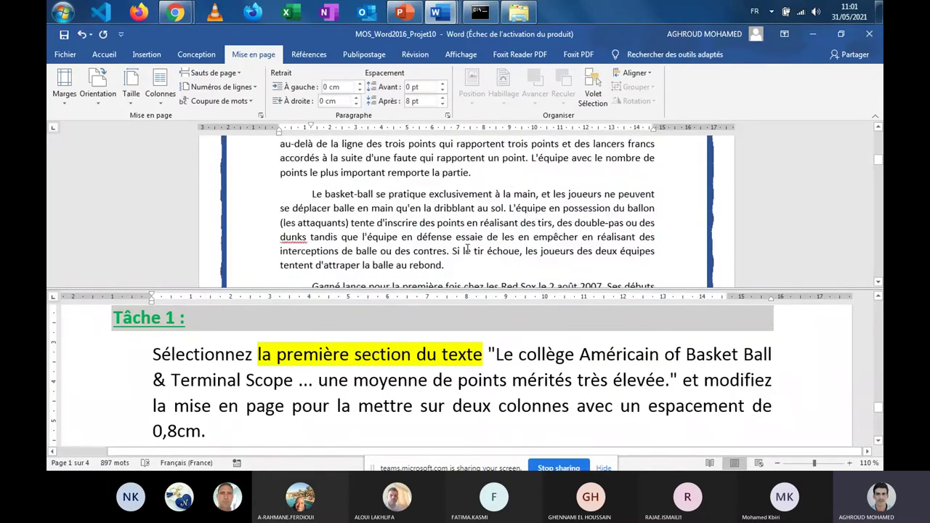
pyautogui.scroll(5, 466, 250)
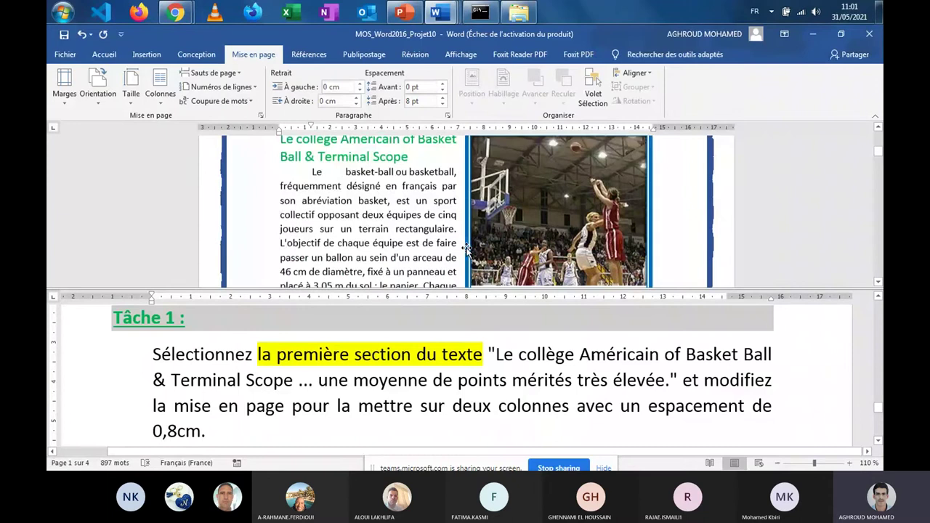
pyautogui.scroll(-1, 465, 250)
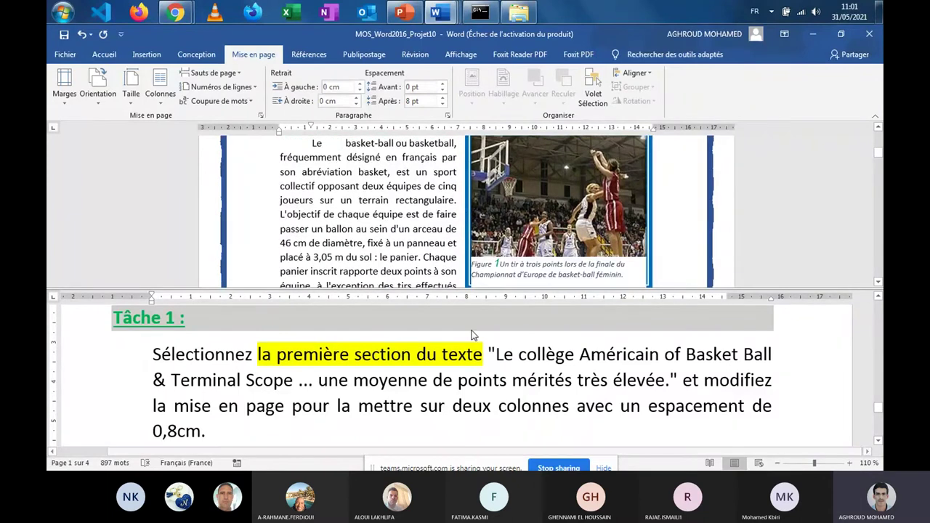
pyautogui.click(419, 190)
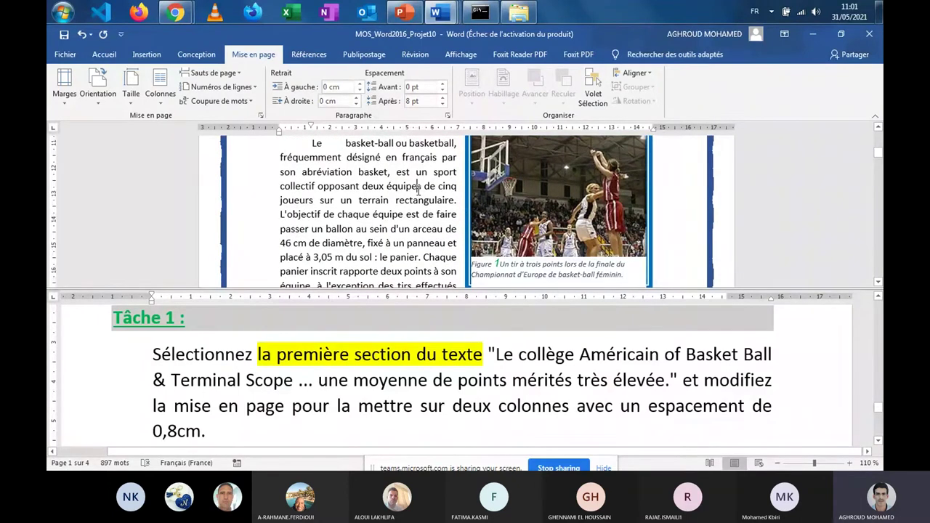
pyautogui.scroll(3, 418, 190)
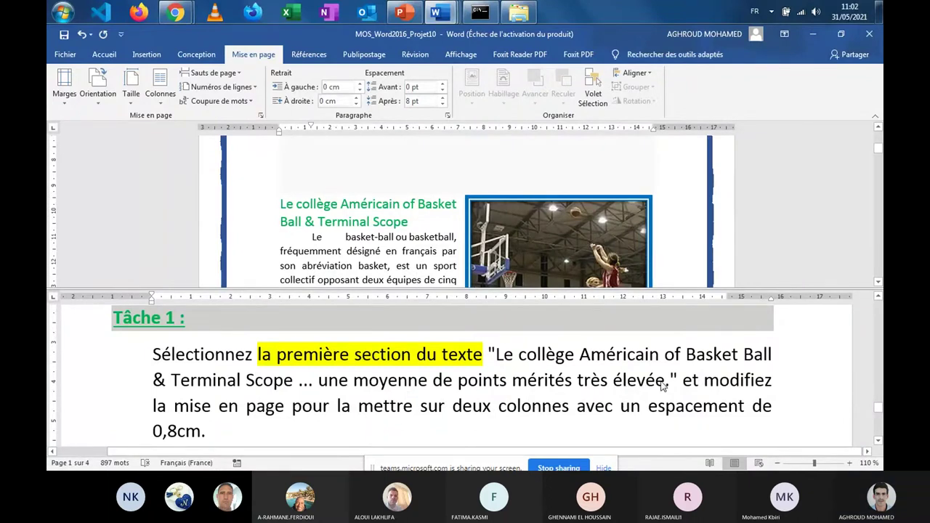
pyautogui.press('F6')
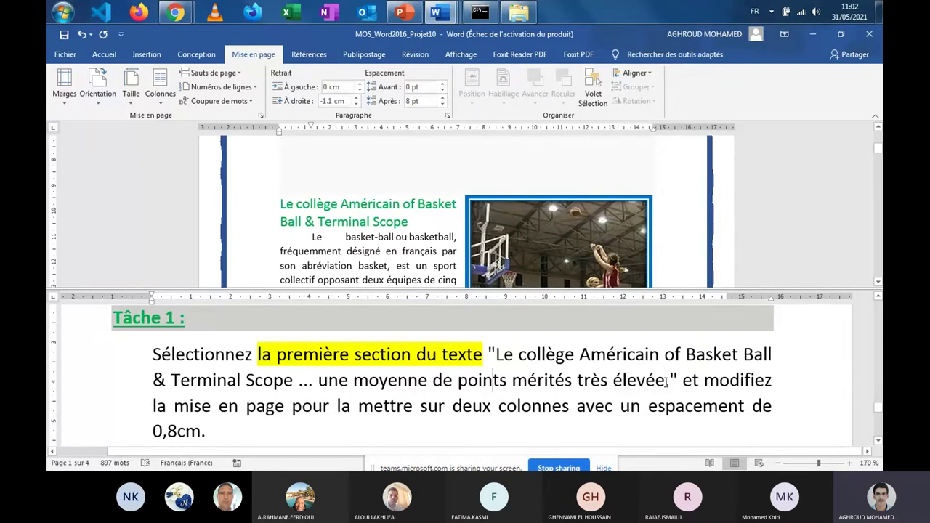
# Step: Select the first section through "mérités très élevée." and choose the two-column preset in the detailed column settings
pyautogui.click(309, 203)
pyautogui.moveTo(281, 205); pyautogui.dragTo(459, 185)
pyautogui.moveTo(458, 184); pyautogui.dragTo(491, 196)
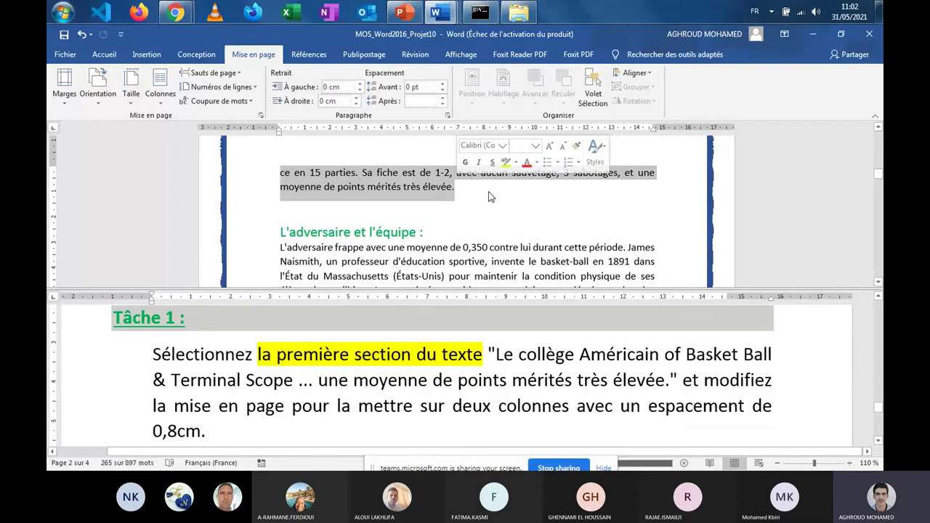
pyautogui.scroll(15, 490, 197)
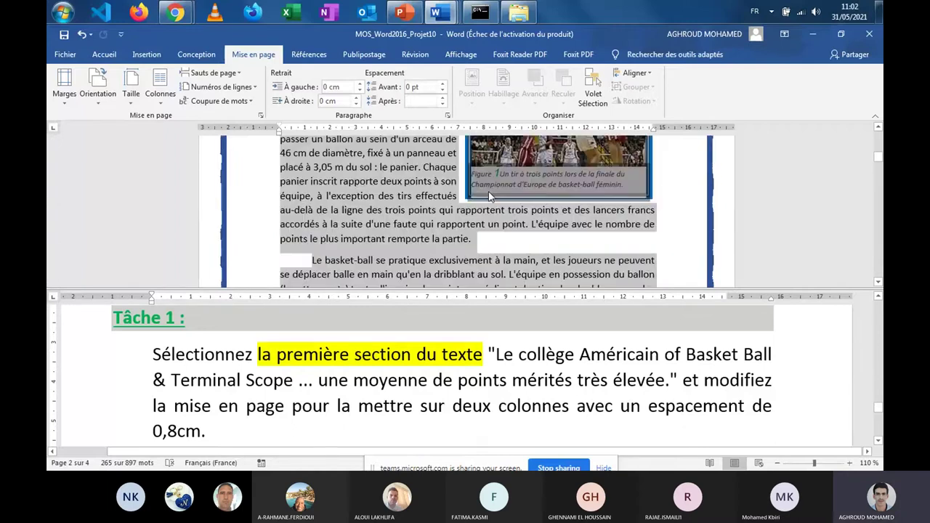
pyautogui.scroll(1, 489, 191)
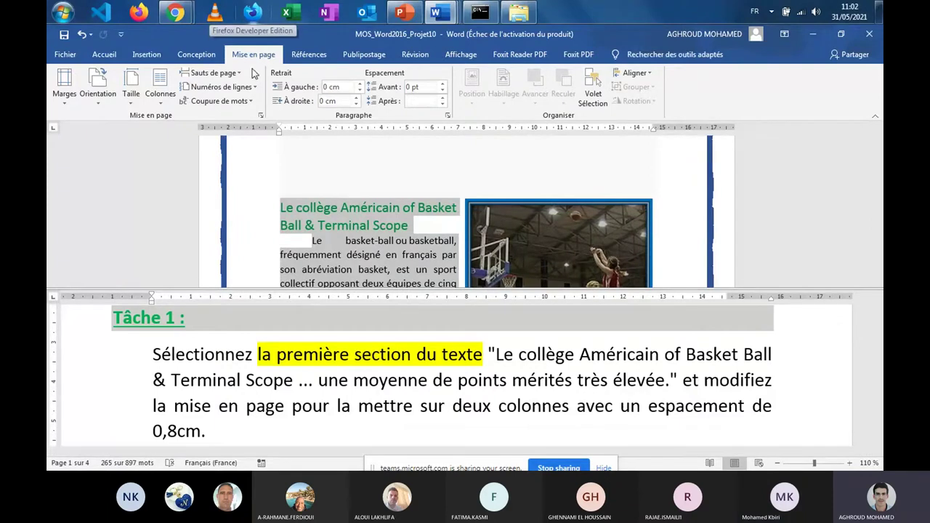
pyautogui.click(160, 83)
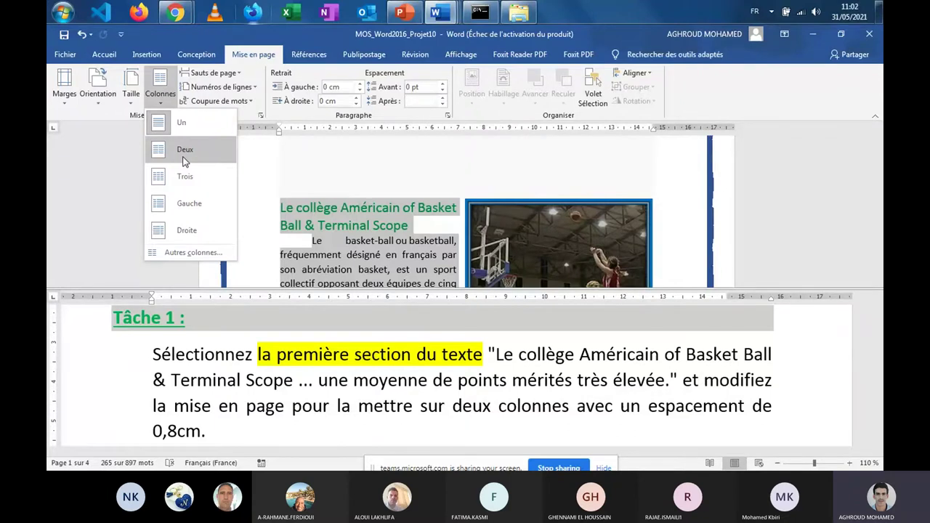
pyautogui.click(193, 252)
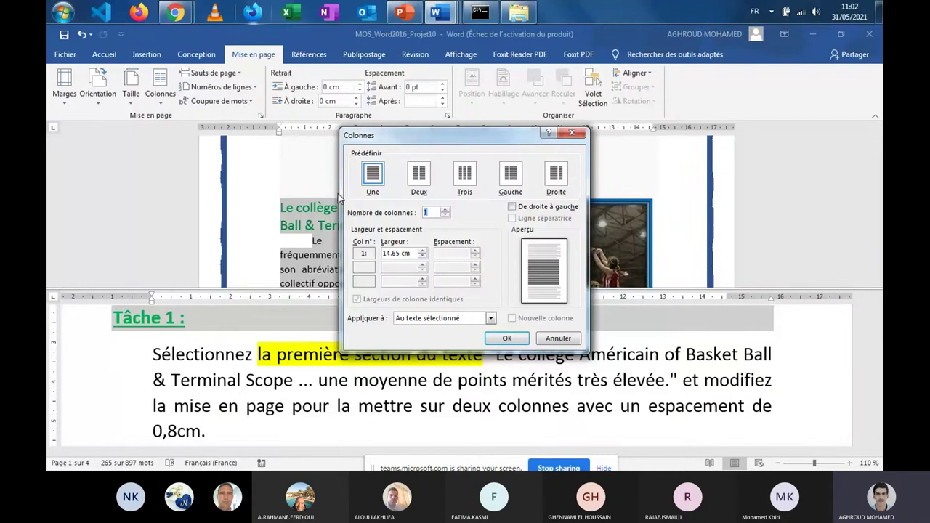
pyautogui.click(419, 175)
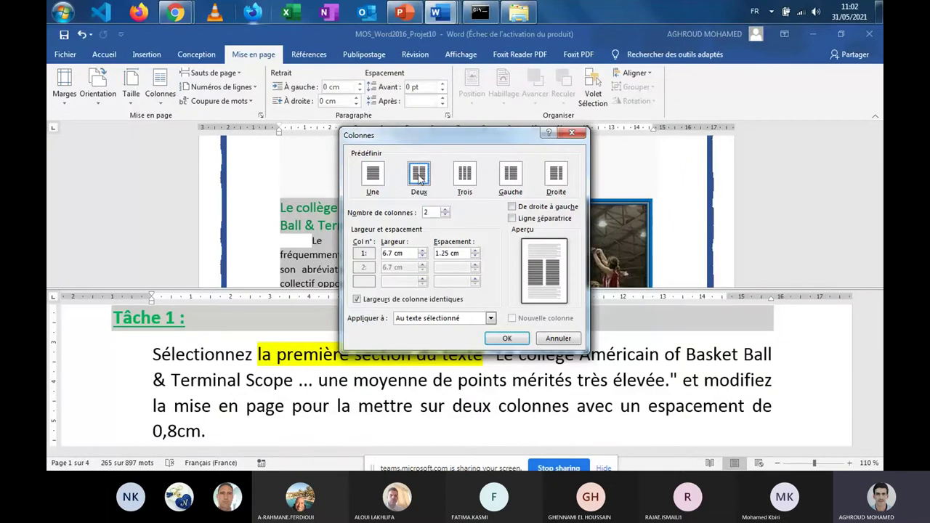
# Step: Try the three-column preset, raise the number of columns to 6, and bring it back down to 2
pyautogui.click(465, 174)
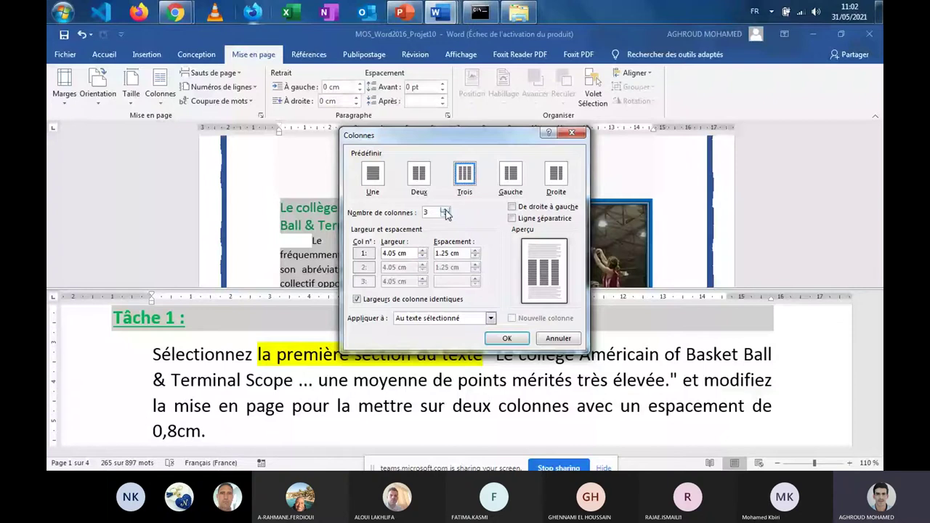
pyautogui.click(445, 210)
pyautogui.click(445, 209)
pyautogui.click(445, 210)
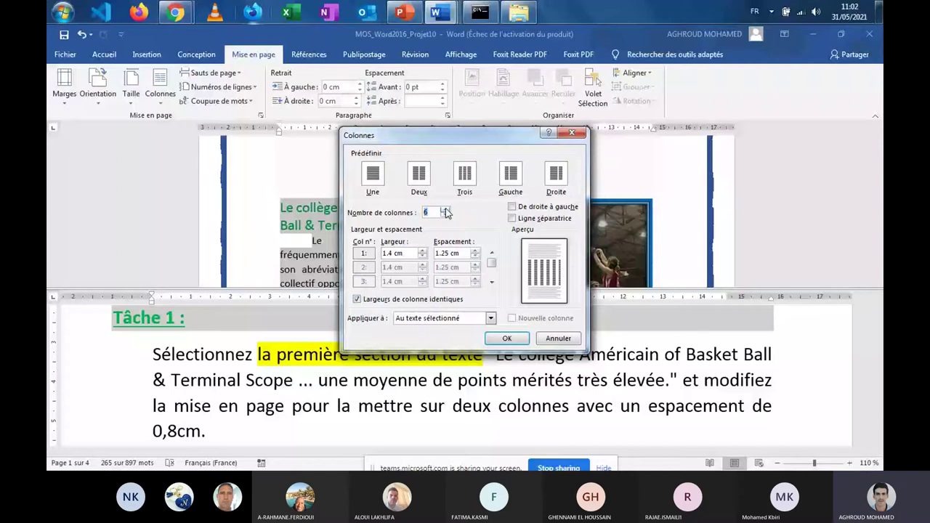
pyautogui.click(444, 215)
pyautogui.click(445, 215)
pyautogui.click(445, 215)
pyautogui.click(445, 215)
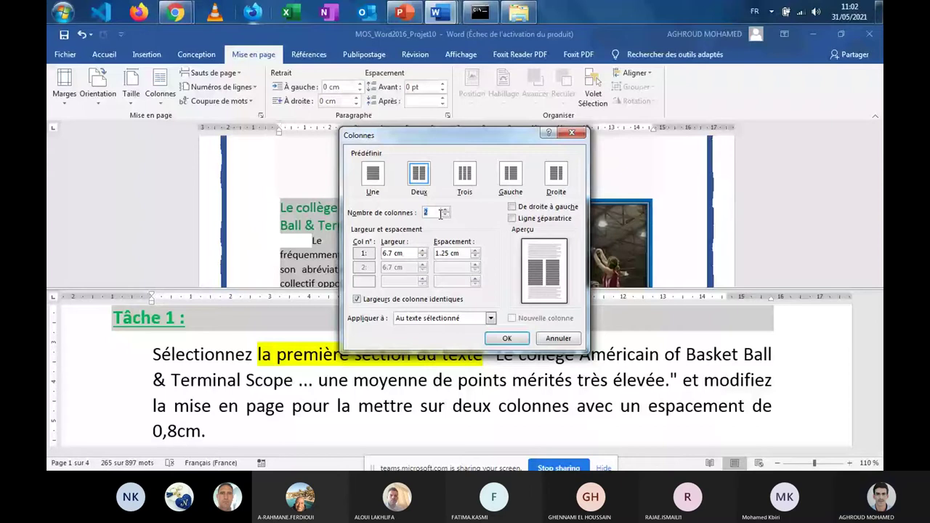
# Step: Set the spacing between the two columns to 0.8 cm and apply the layout to the selected text
pyautogui.click(435, 254)
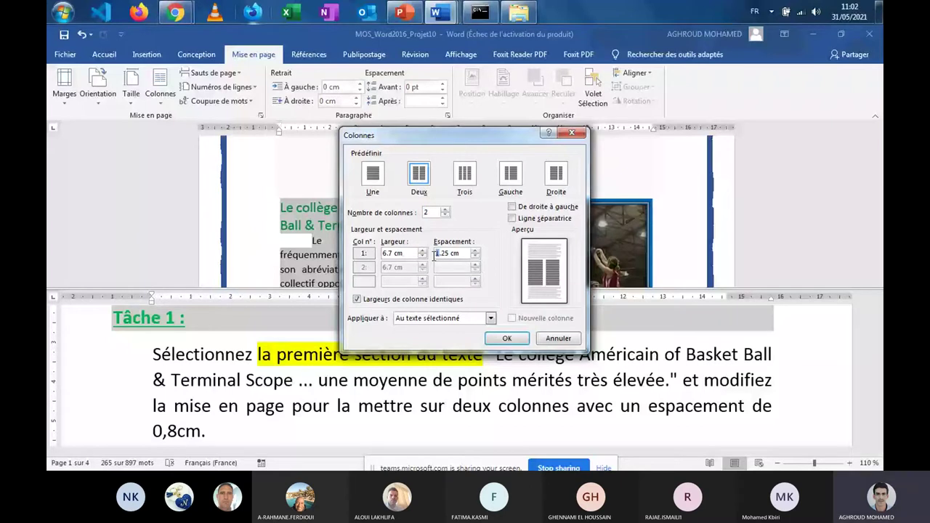
pyautogui.press('Delete')
pyautogui.write('0')
pyautogui.press('Delete')
pyautogui.press('Delete')
pyautogui.write('8')
pyautogui.click(407, 253)
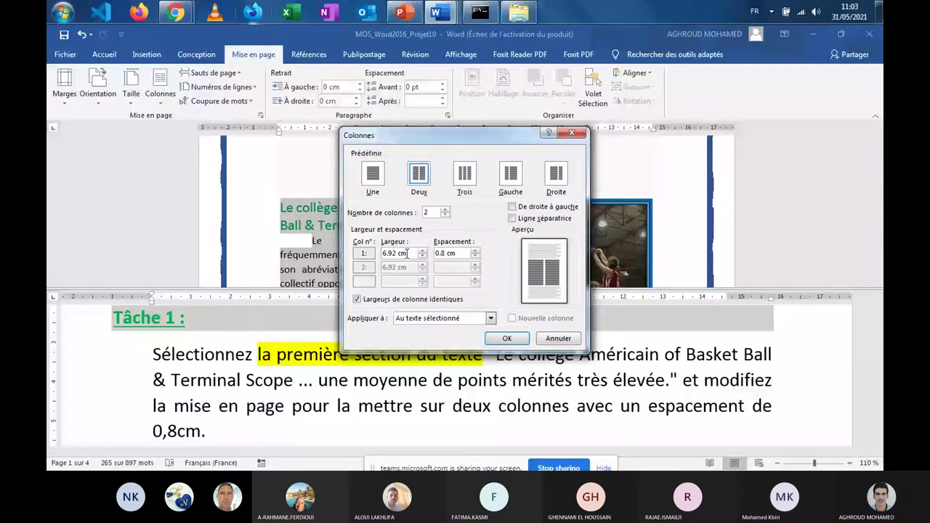
pyautogui.click(476, 250)
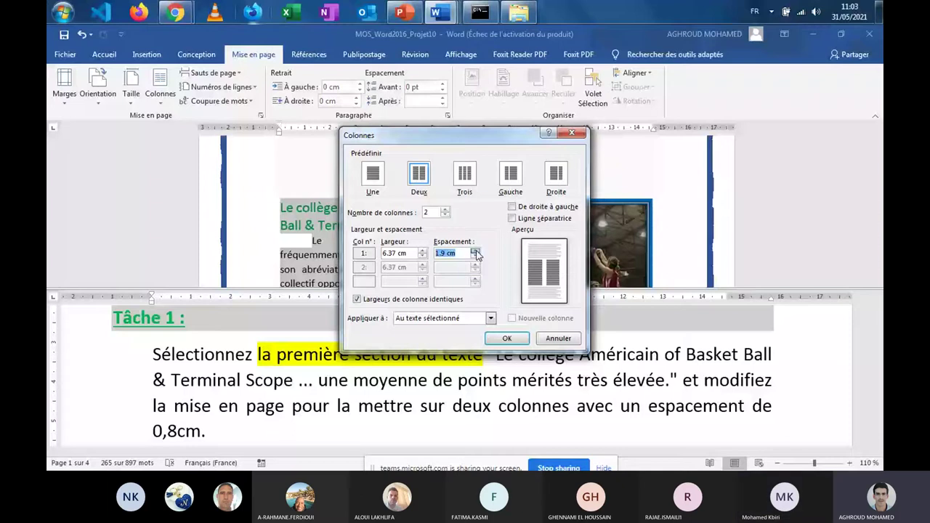
pyautogui.write('0.8')
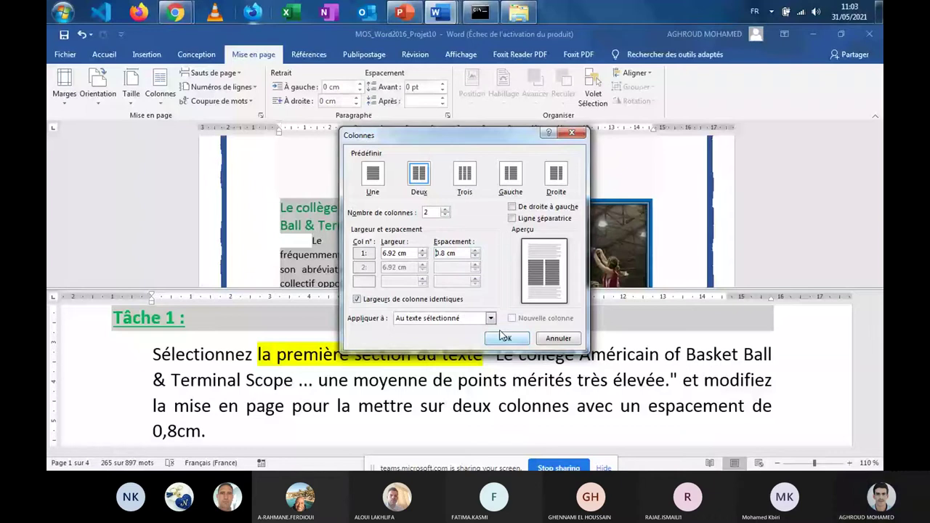
pyautogui.click(503, 338)
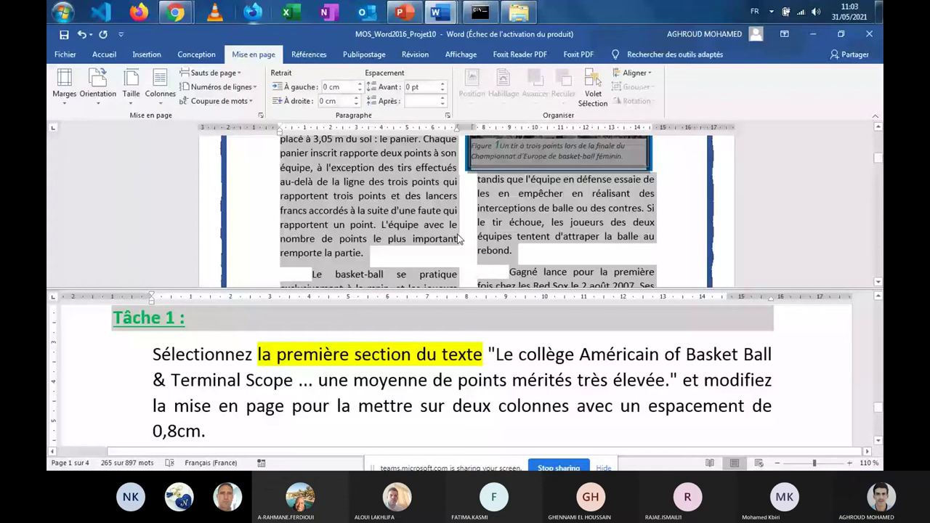
# Step: Check the gap between the two columns beside the basketball image against the Tâche 1 instruction
pyautogui.scroll(2, 461, 218)
pyautogui.click(464, 187)
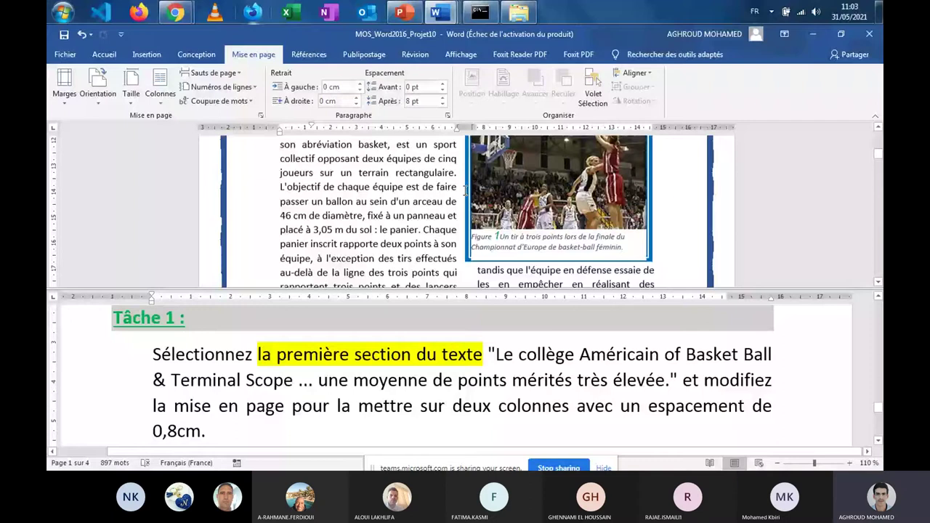
pyautogui.click(564, 411)
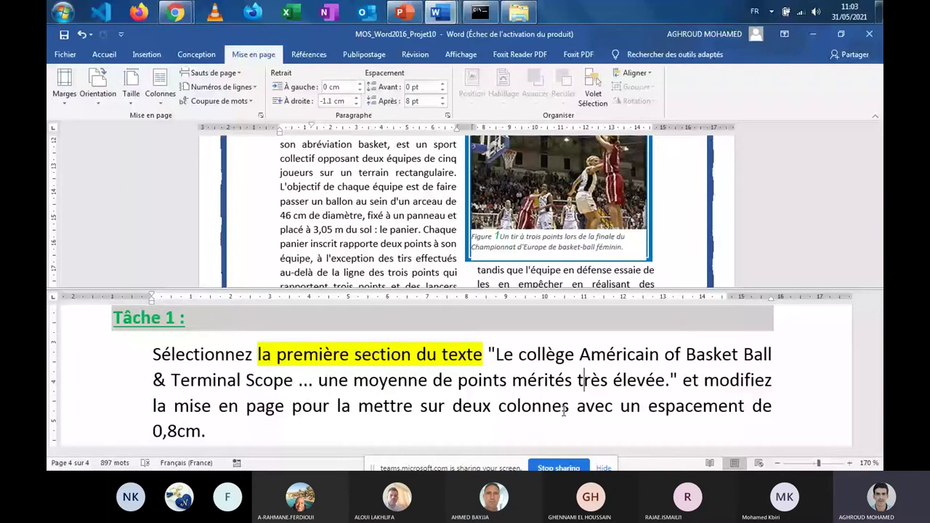
# Step: Close MOS_Word2016_Projet10 without saving its changes and bring up the MOS_Word2016_Projet11 document
pyautogui.click(870, 34)
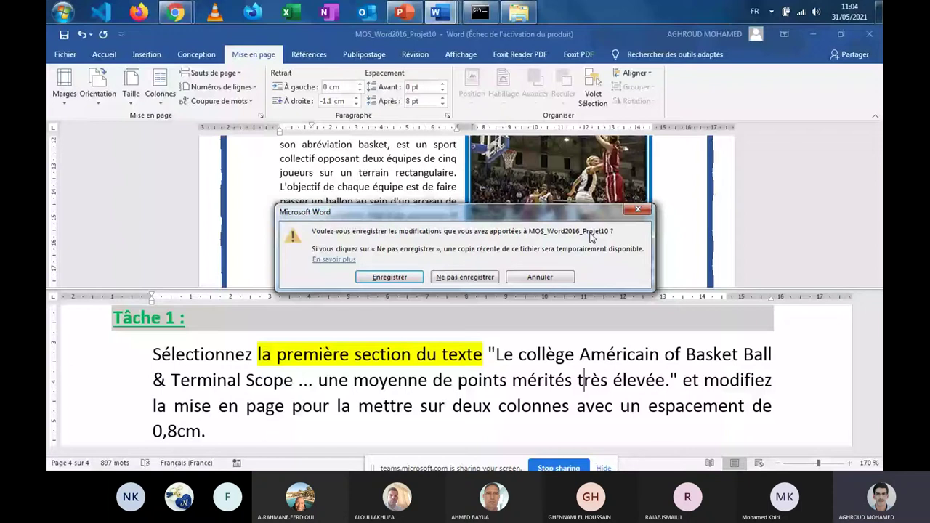
pyautogui.click(463, 277)
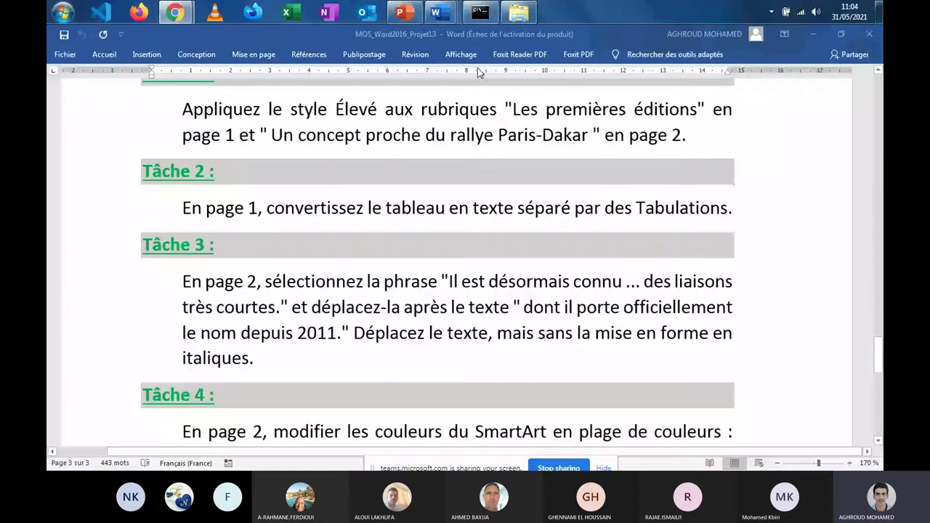
pyautogui.hotkey('ctrl', 'w')
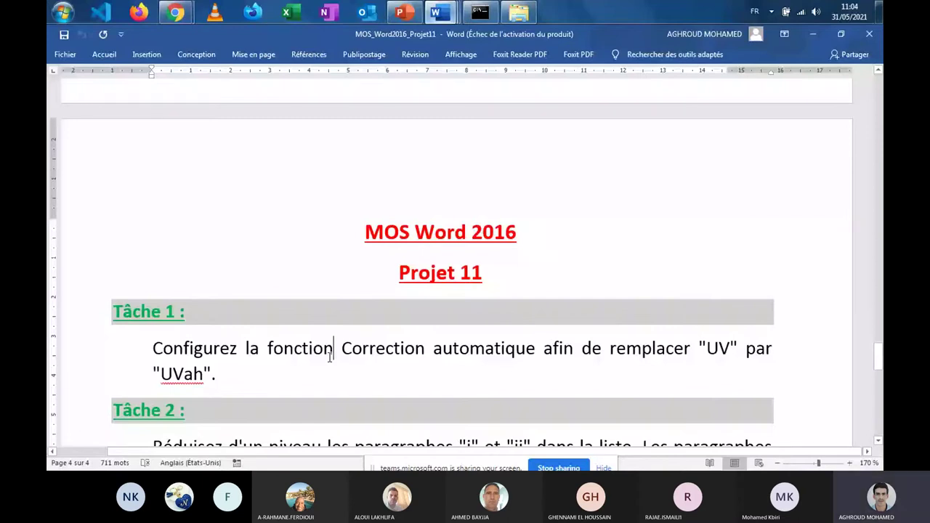
# Step: Read through the Projet 11 instructions from Tâche 1 to Tâche 4 and keep the ribbon permanently expanded
pyautogui.scroll(-3, 436, 290)
pyautogui.click(469, 249)
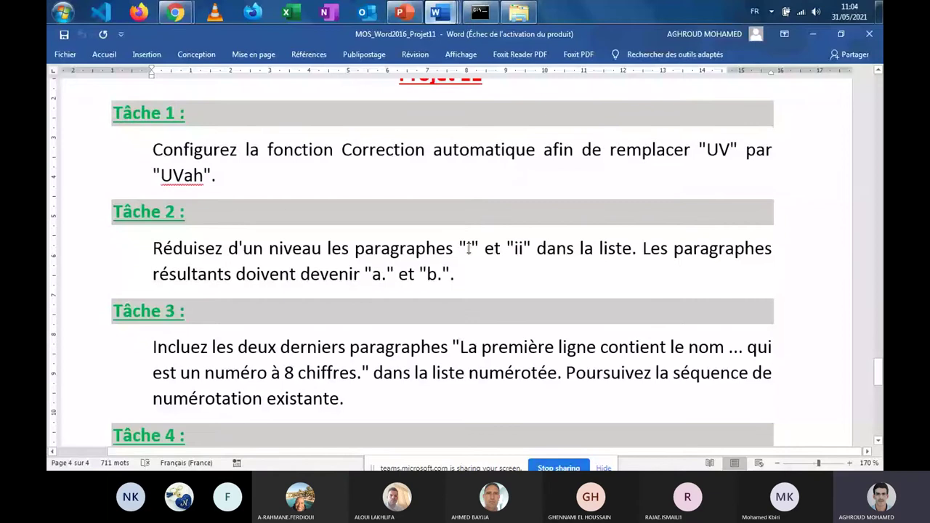
pyautogui.click(427, 273)
pyautogui.scroll(-2, 430, 282)
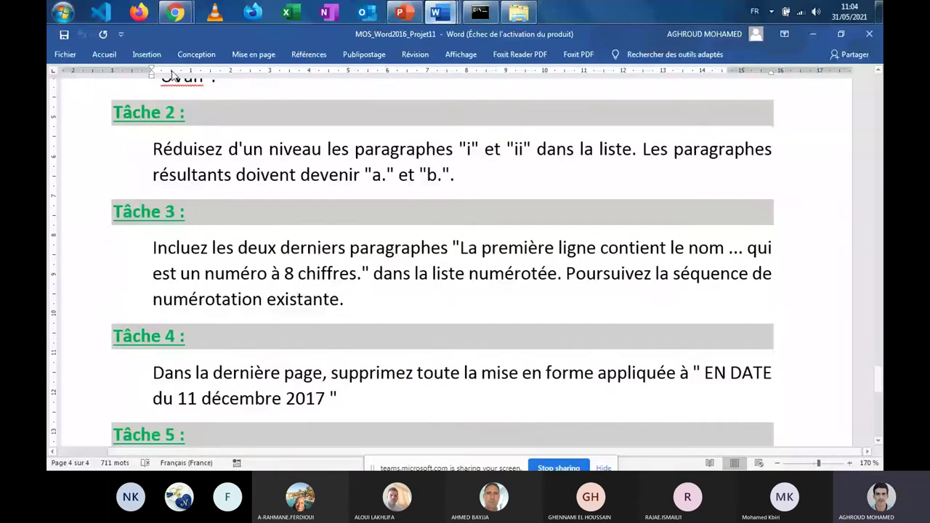
pyautogui.doubleClick(104, 54)
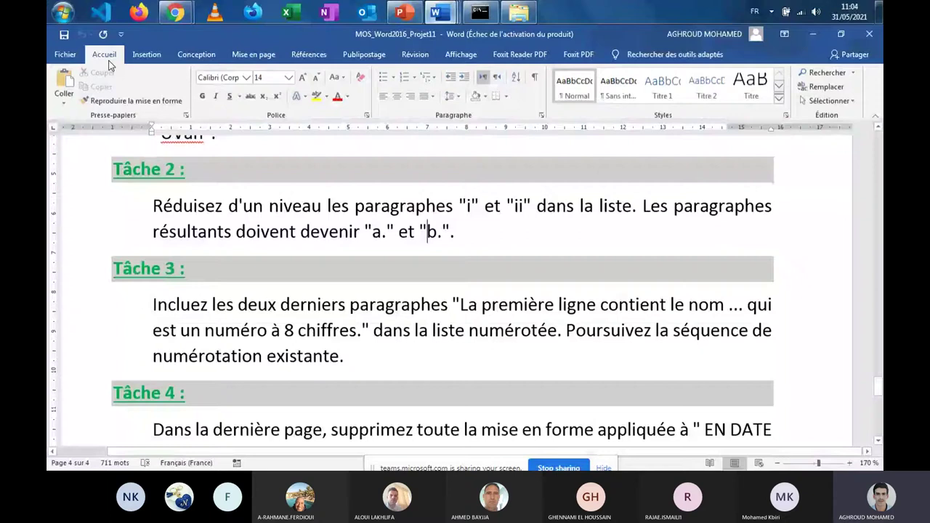
# Step: Read the Projet 11 instructions from Tâche 3 to Tâche 5, and return to the Tâche 1 instruction
pyautogui.click(343, 356)
pyautogui.scroll(-1, 280, 356)
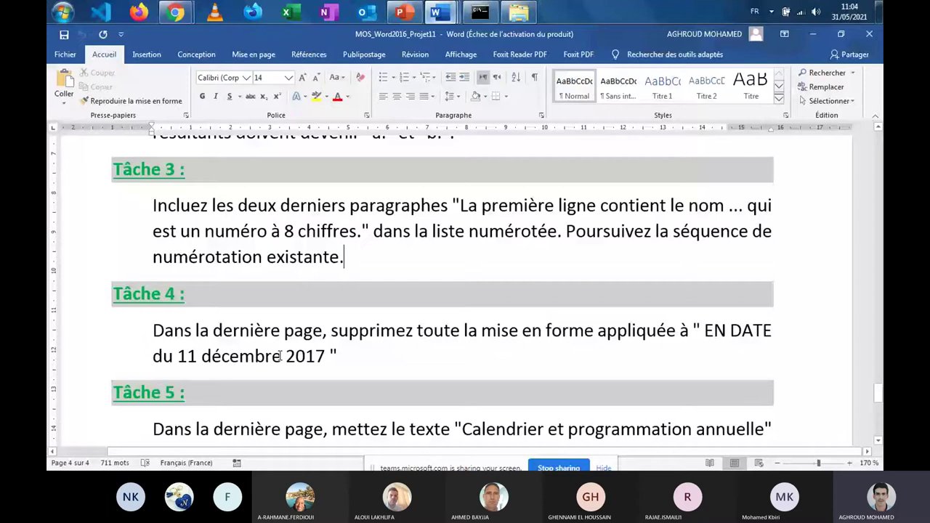
pyautogui.click(600, 355)
pyautogui.scroll(-1, 312, 385)
pyautogui.scroll(1, 312, 385)
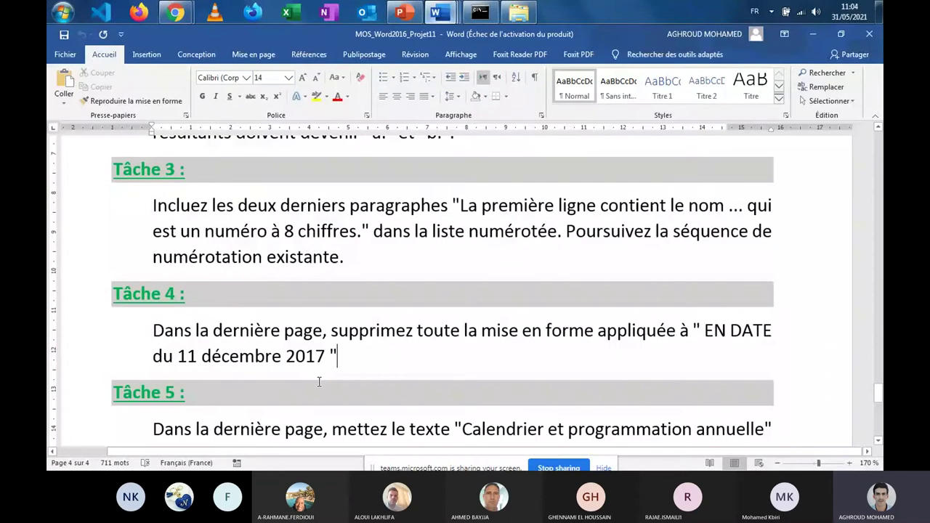
pyautogui.scroll(3, 319, 383)
pyautogui.scroll(2, 319, 383)
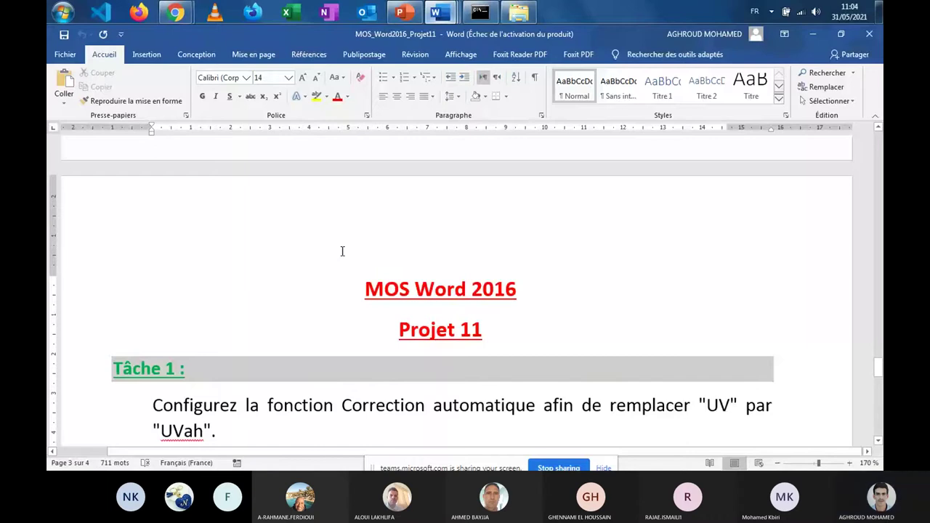
# Step: Split the document window horizontally and enlarge the lower pane so it shows the Tâche 1 instruction
pyautogui.click(461, 54)
pyautogui.click(582, 93)
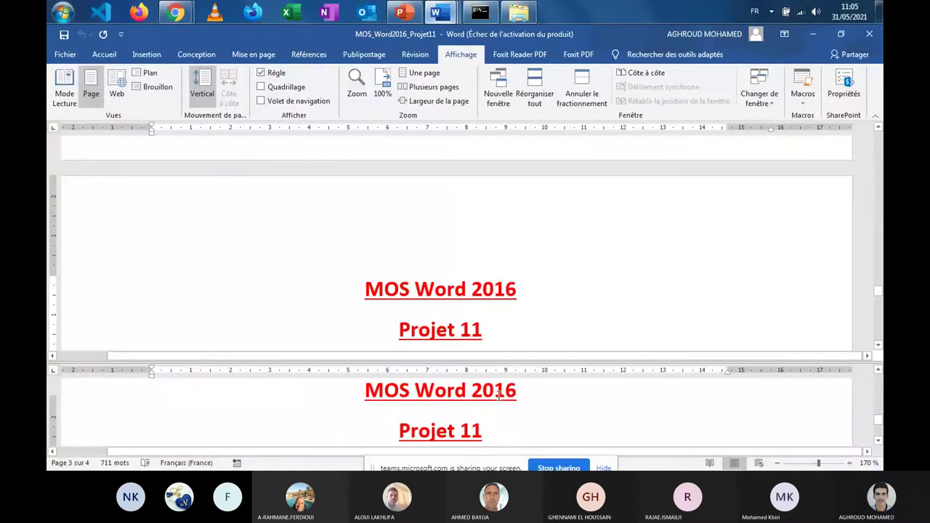
pyautogui.scroll(-2, 501, 419)
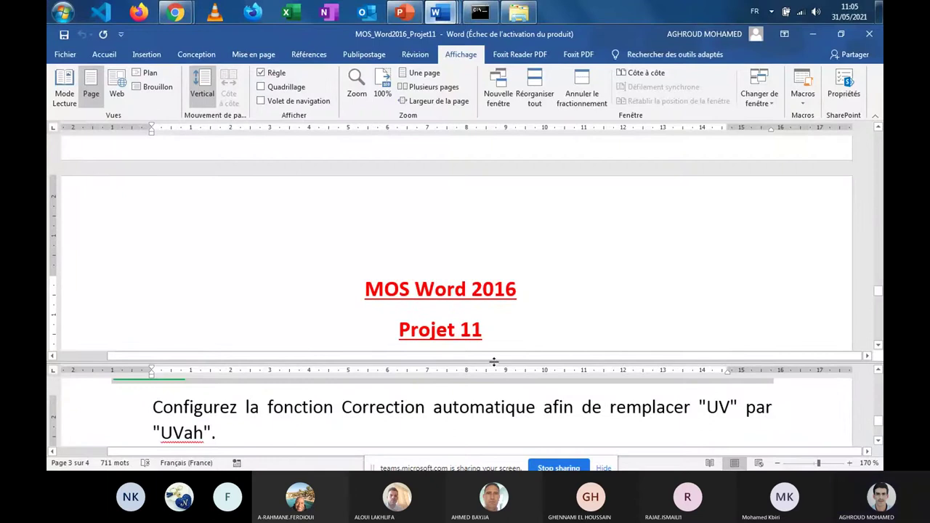
pyautogui.moveTo(493, 362); pyautogui.dragTo(494, 344)
pyautogui.click(478, 412)
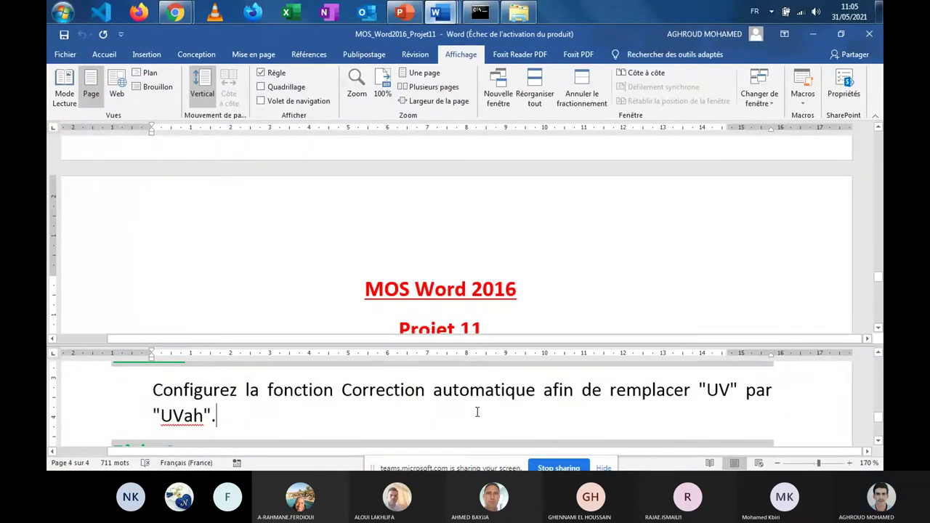
pyautogui.scroll(-1, 478, 413)
pyautogui.scroll(1, 478, 413)
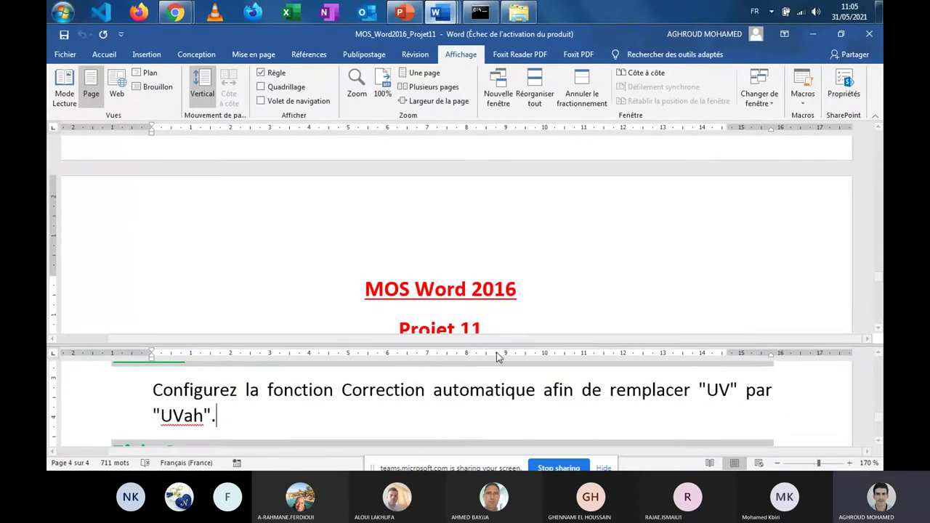
pyautogui.moveTo(497, 343); pyautogui.dragTo(497, 329)
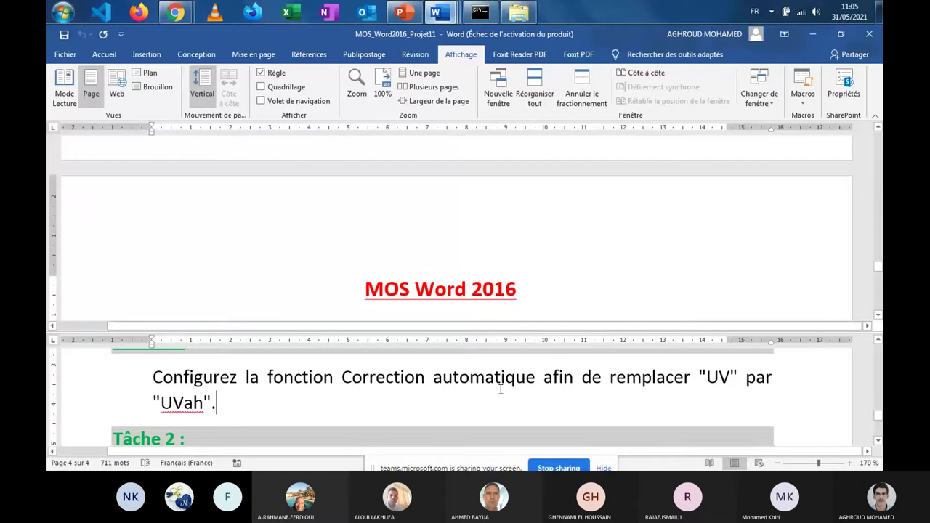
# Step: Bring the full Tâche 1 instruction into view in the lower pane and highlight "UV" and "UVah" in it
pyautogui.scroll(1, 602, 390)
pyautogui.click(878, 441)
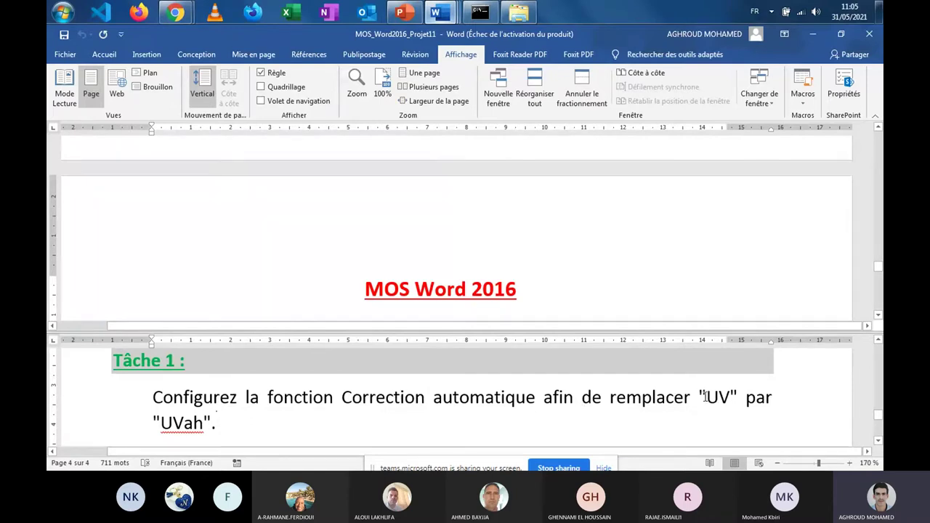
pyautogui.moveTo(705, 396); pyautogui.dragTo(727, 397)
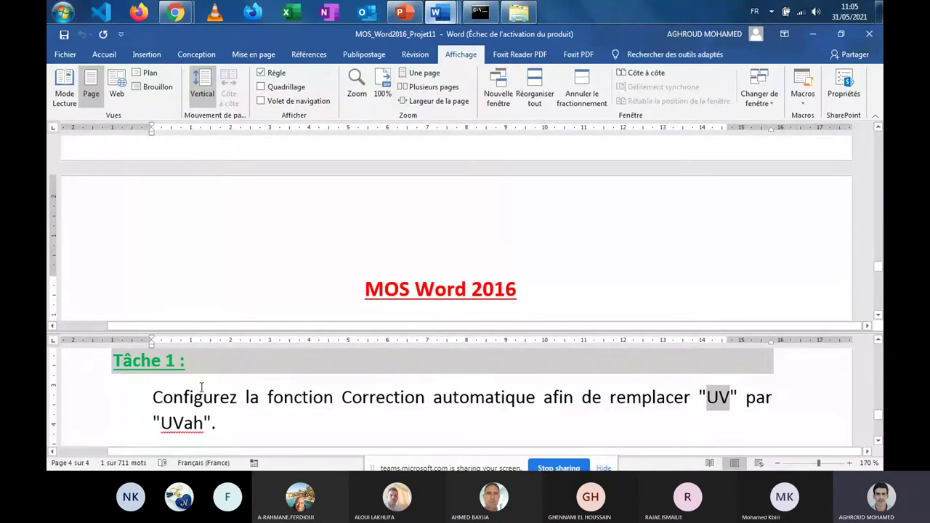
pyautogui.moveTo(204, 423); pyautogui.dragTo(173, 423)
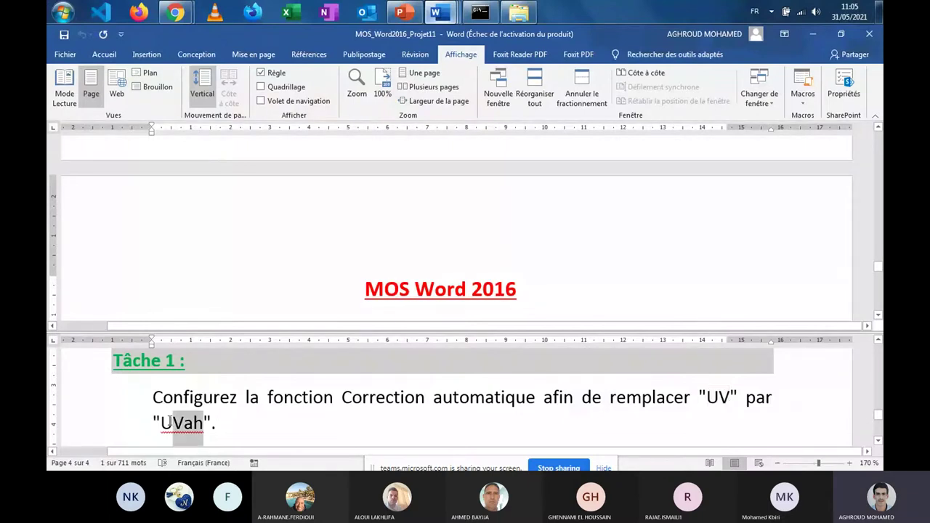
# Step: Enter the test word "UV" on the empty line beneath the bpost paragraph, highlight it, and delete it again
pyautogui.click(312, 249)
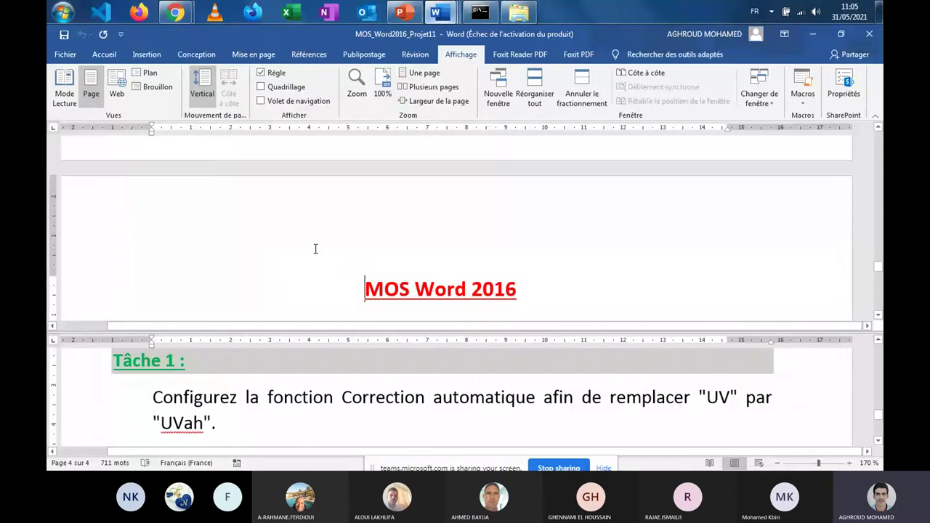
pyautogui.scroll(3, 320, 247)
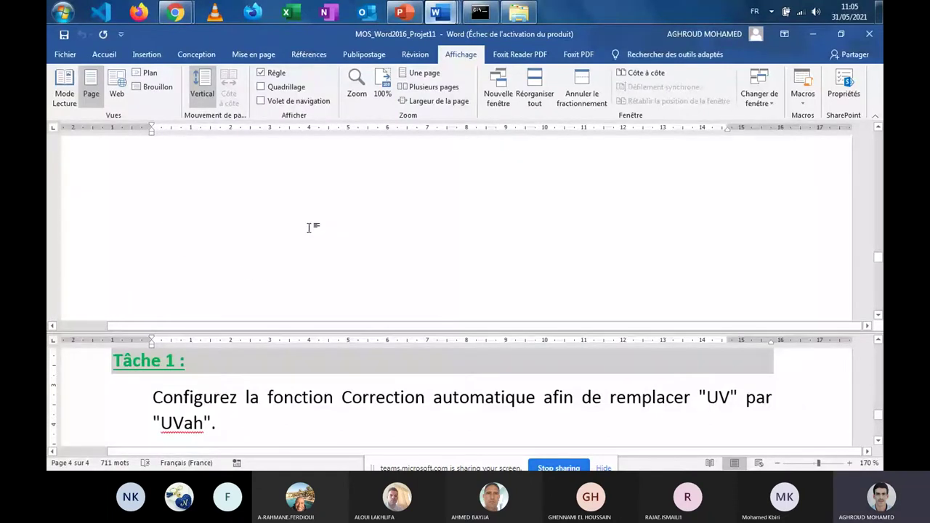
pyautogui.scroll(3, 320, 233)
pyautogui.scroll(1, 400, 267)
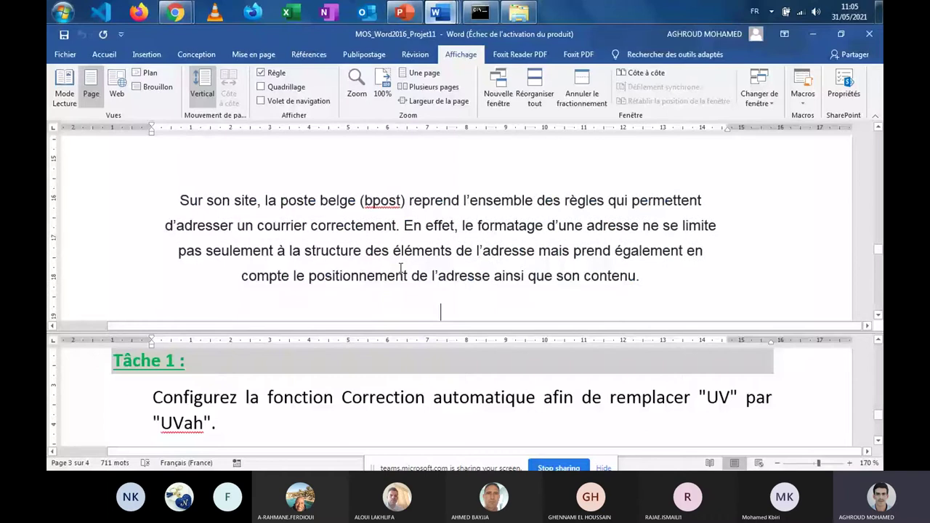
pyautogui.write('UV')
pyautogui.scroll(-3, 401, 271)
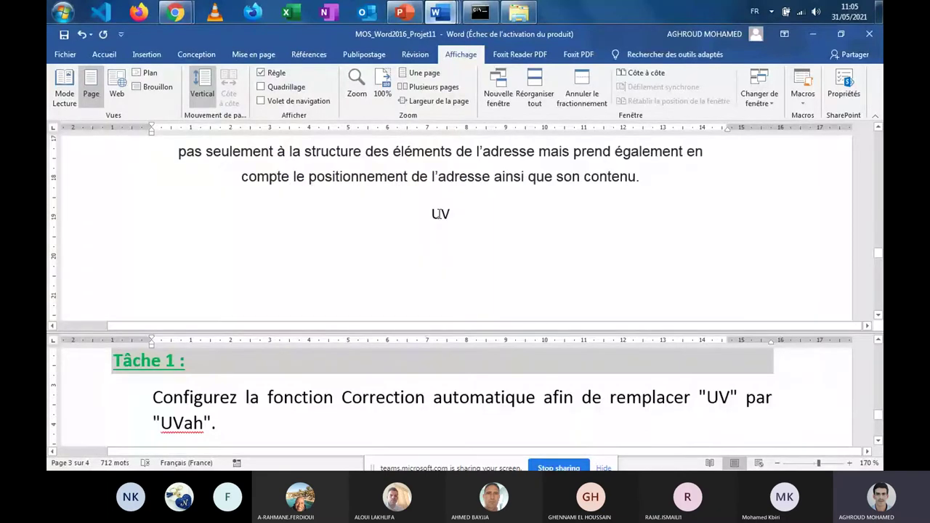
pyautogui.moveTo(432, 214); pyautogui.dragTo(450, 214)
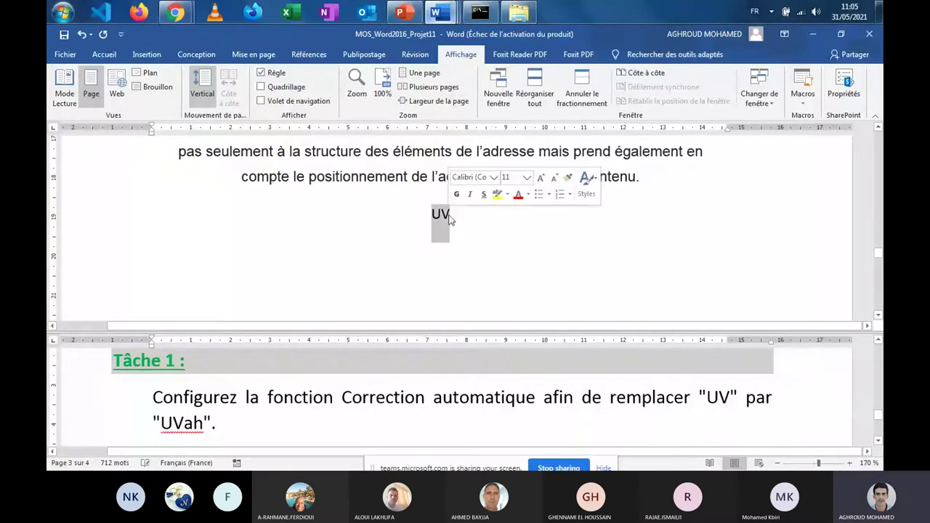
pyautogui.click(455, 221)
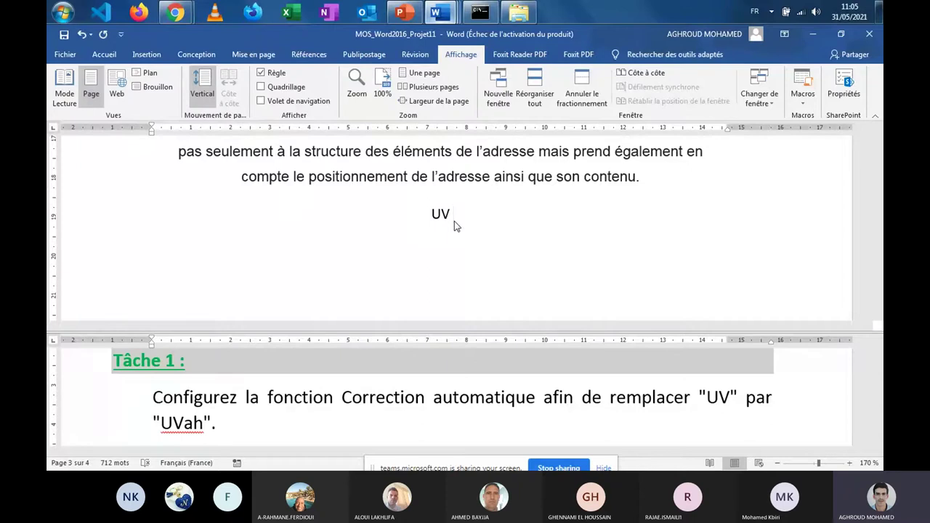
pyautogui.doubleClick(473, 217)
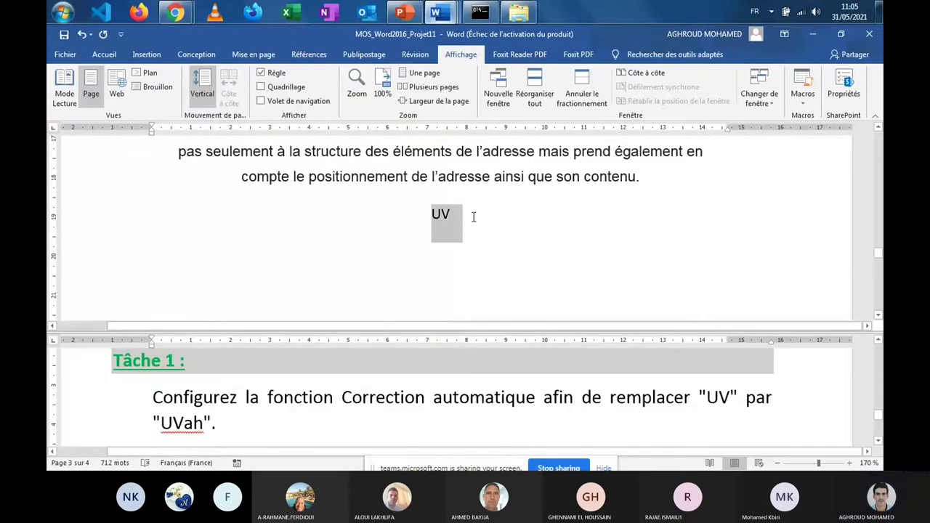
pyautogui.press('Delete')
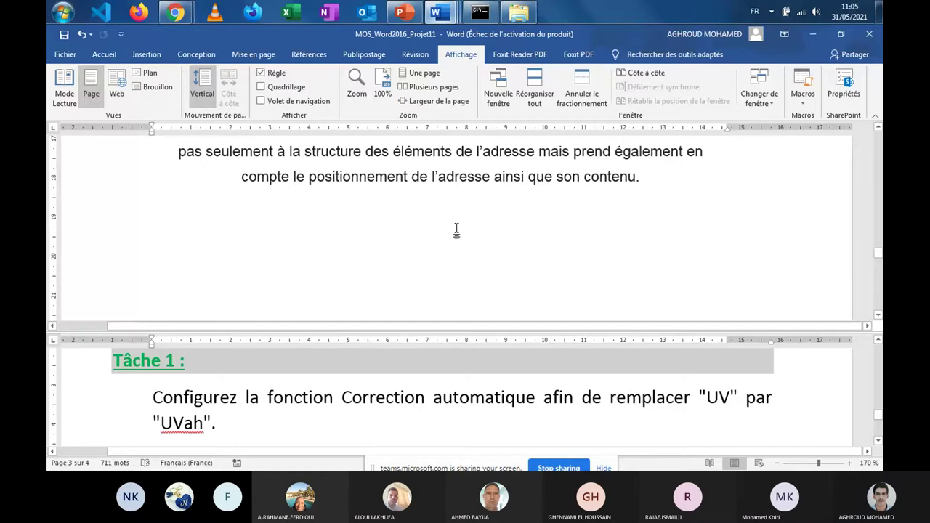
# Step: Enter a sample first name spelled with an apostrophe beneath the bpost paragraph and remove its underline
pyautogui.click(654, 188)
pyautogui.hotkey('ctrl', 'z')
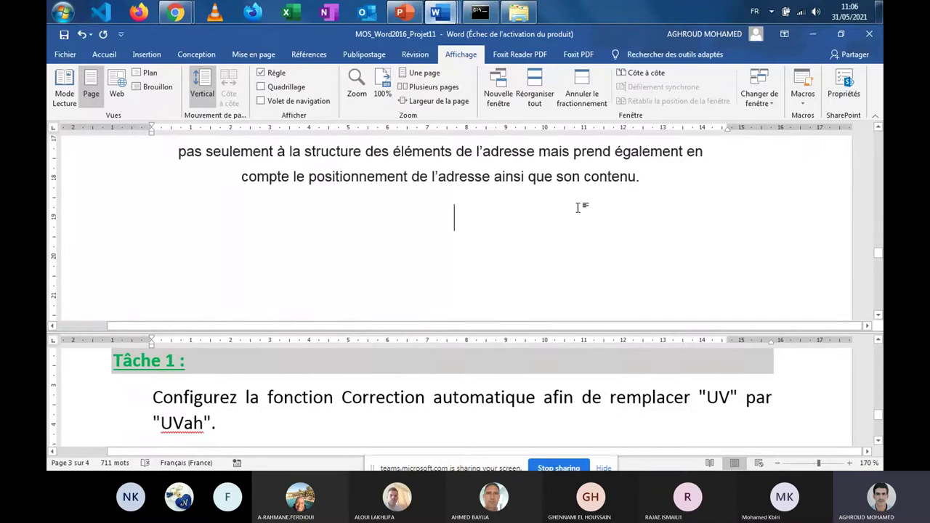
pyautogui.write("M'")
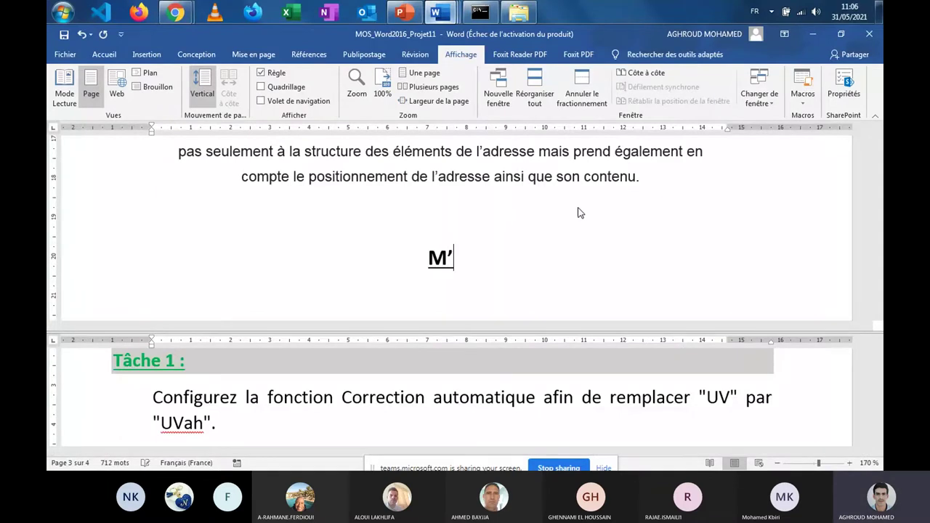
pyautogui.write('hamed')
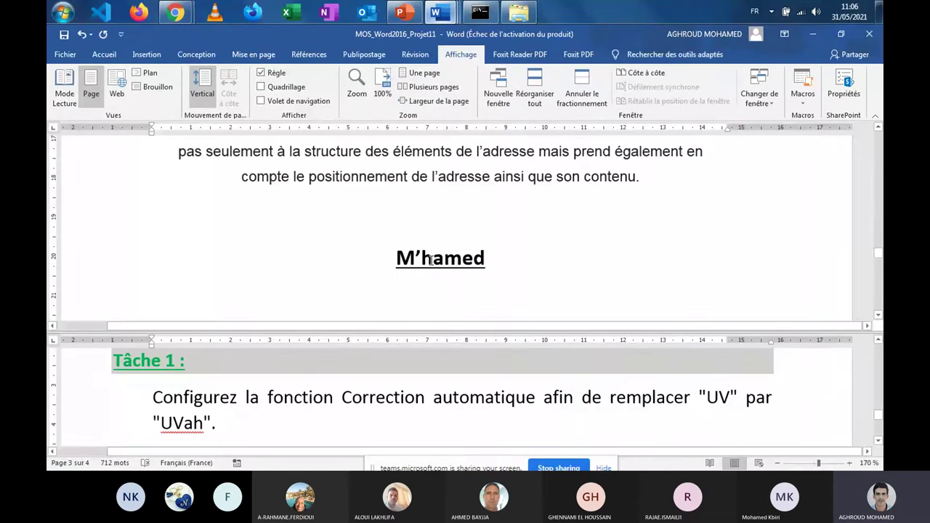
pyautogui.moveTo(393, 264); pyautogui.dragTo(494, 262)
pyautogui.click(104, 53)
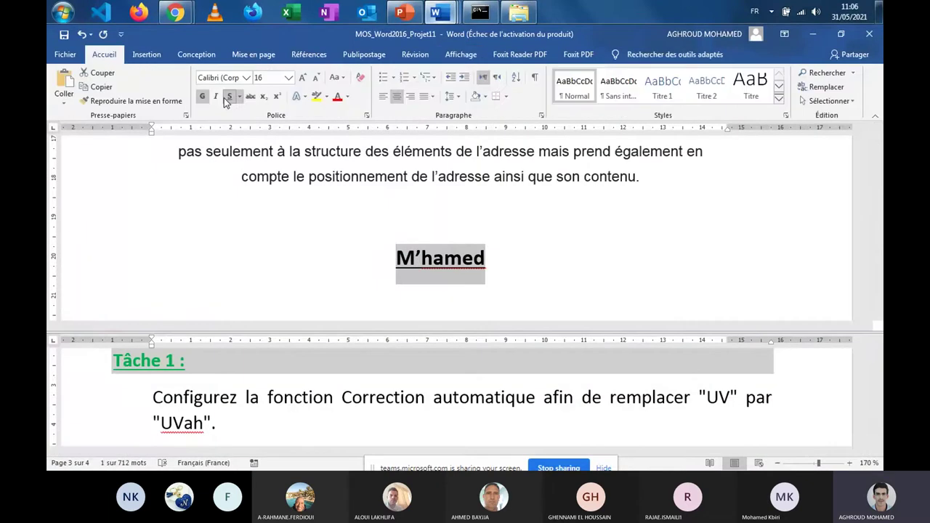
pyautogui.click(456, 273)
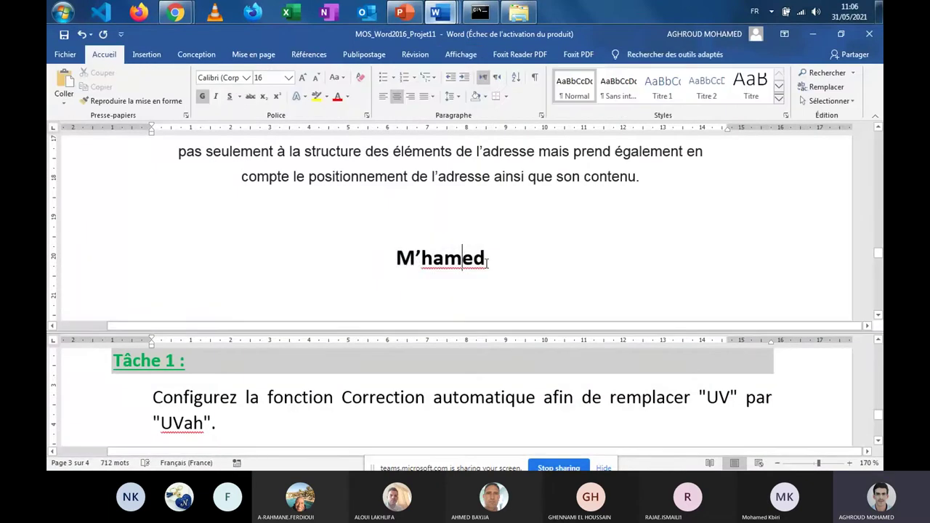
# Step: Add the same first name without the apostrophe on a new line and compare the two spellings
pyautogui.click(492, 260)
pyautogui.press('Return')
pyautogui.write('Mhamed')
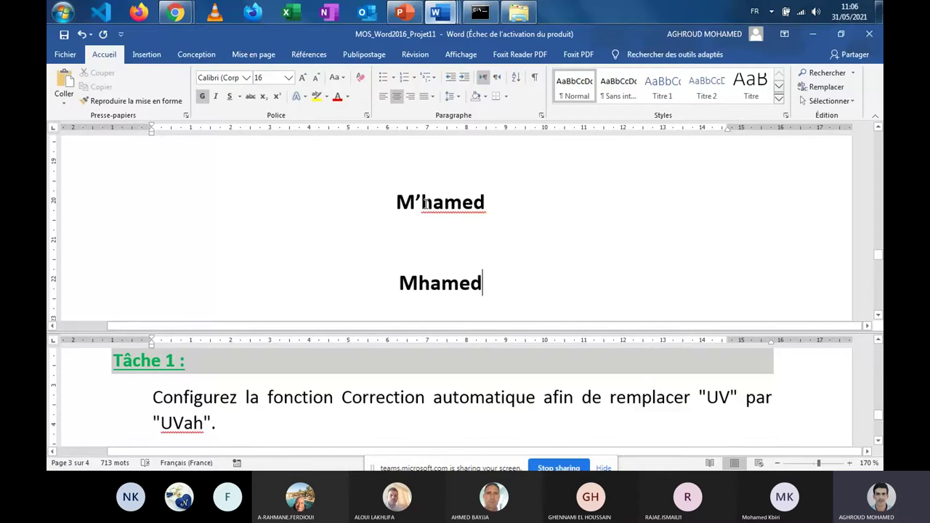
pyautogui.moveTo(398, 199); pyautogui.dragTo(445, 197)
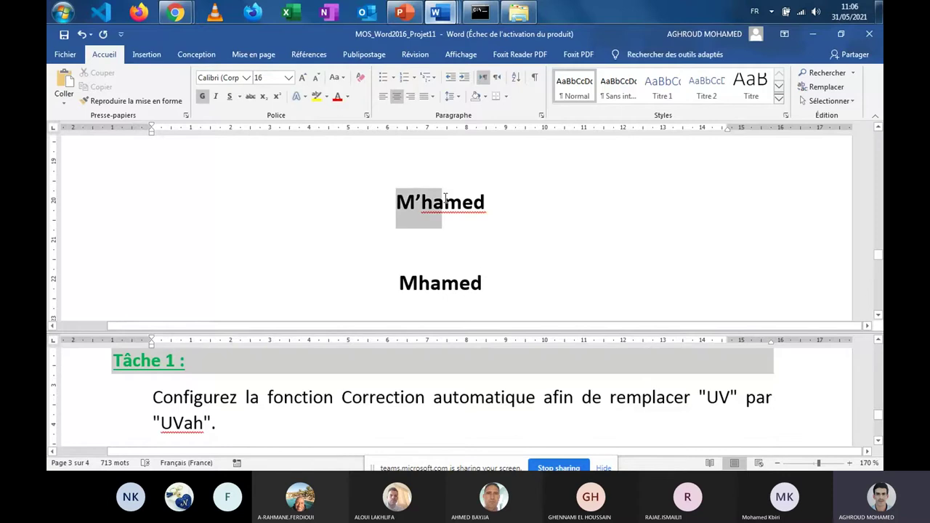
pyautogui.click(402, 284)
pyautogui.moveTo(402, 284); pyautogui.dragTo(487, 286)
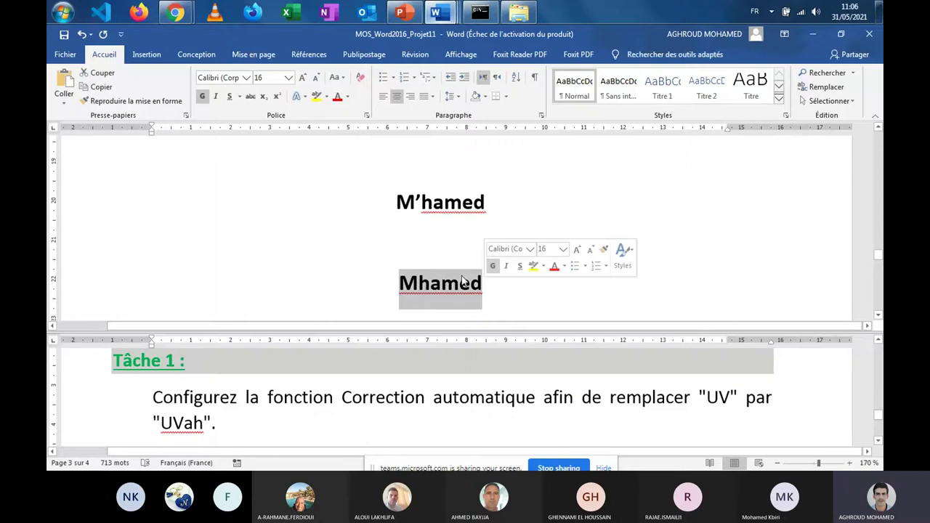
pyautogui.moveTo(398, 202); pyautogui.dragTo(486, 204)
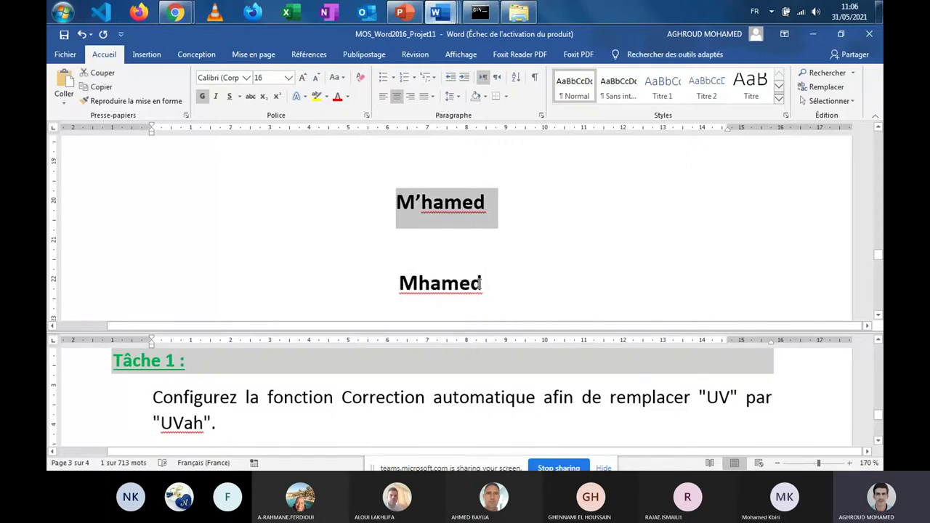
pyautogui.click(480, 283)
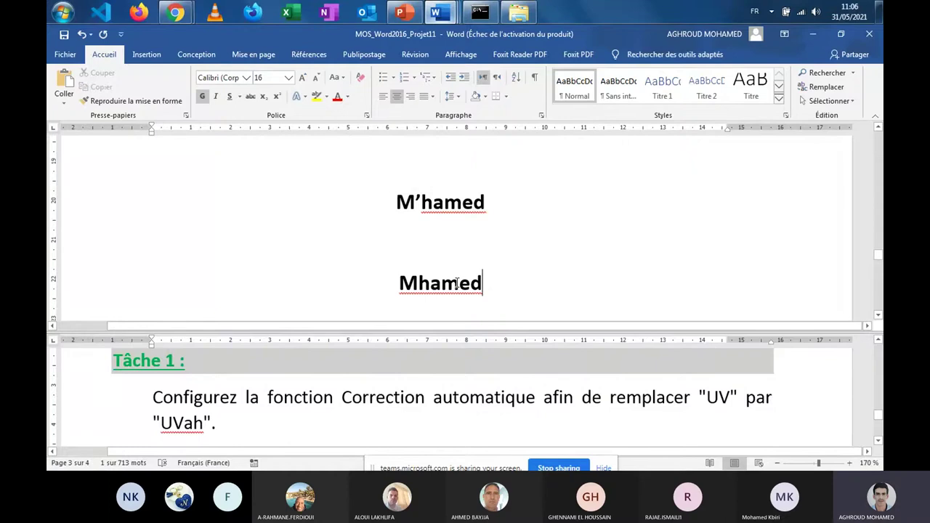
pyautogui.doubleClick(509, 339)
pyautogui.click(598, 393)
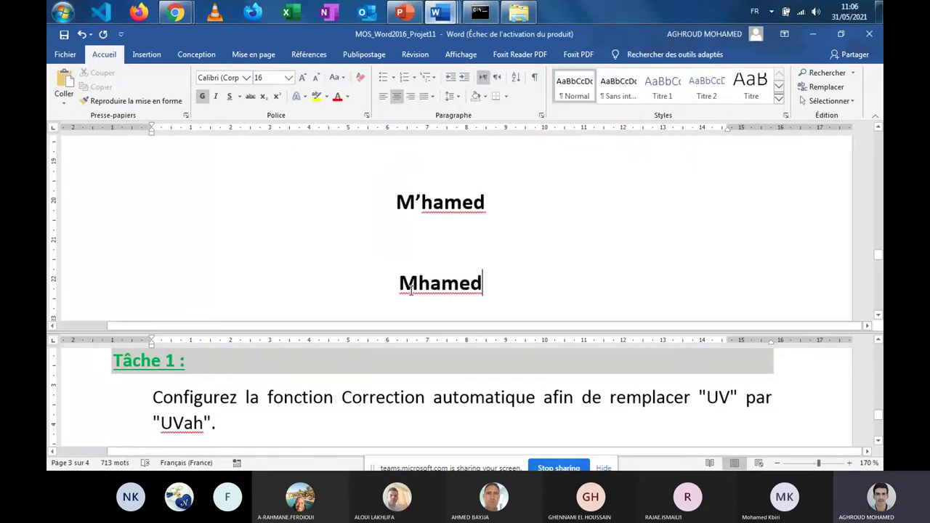
# Step: Delete both spellings of the sample first name from beneath the bpost paragraph
pyautogui.hotkey('shift', 'Home')
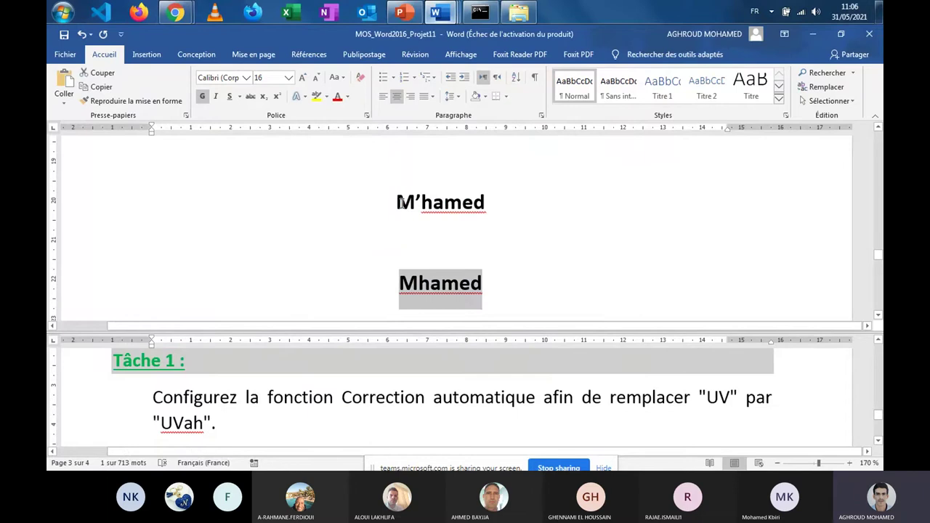
pyautogui.press('Delete')
pyautogui.press('Delete')
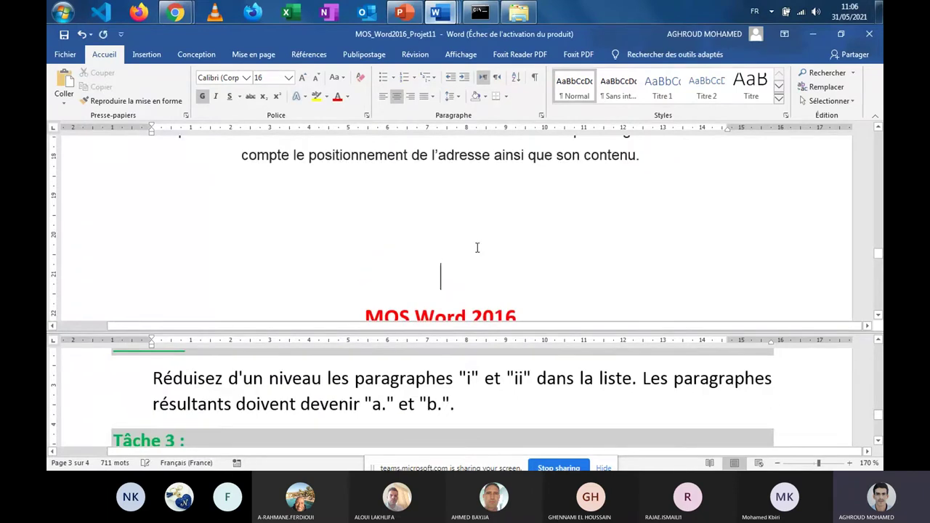
# Step: Enter a different sample first name on the underlined bold line beneath the bpost paragraph
pyautogui.write('N')
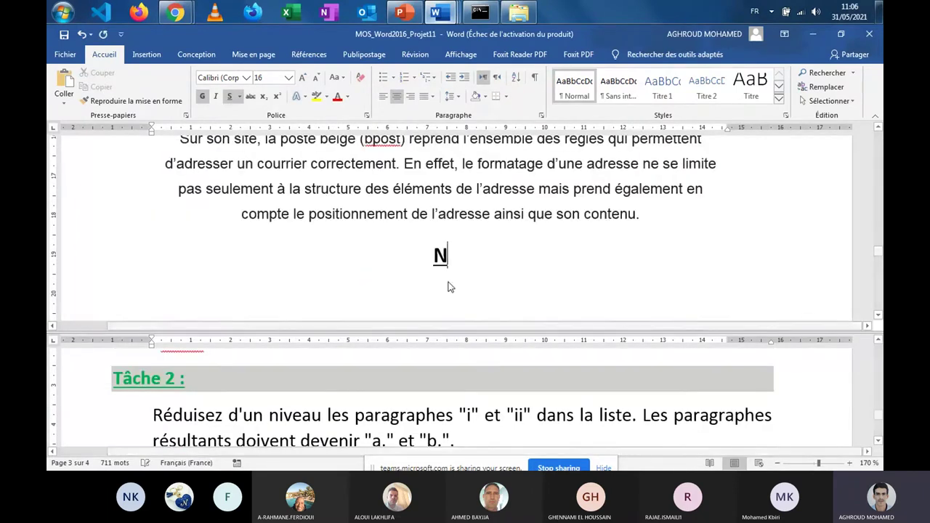
pyautogui.write('ore')
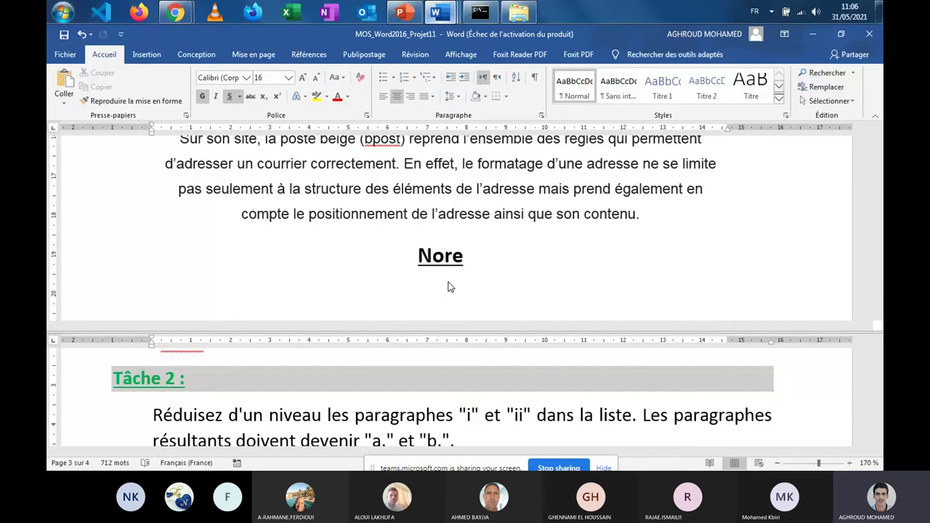
pyautogui.write('dine')
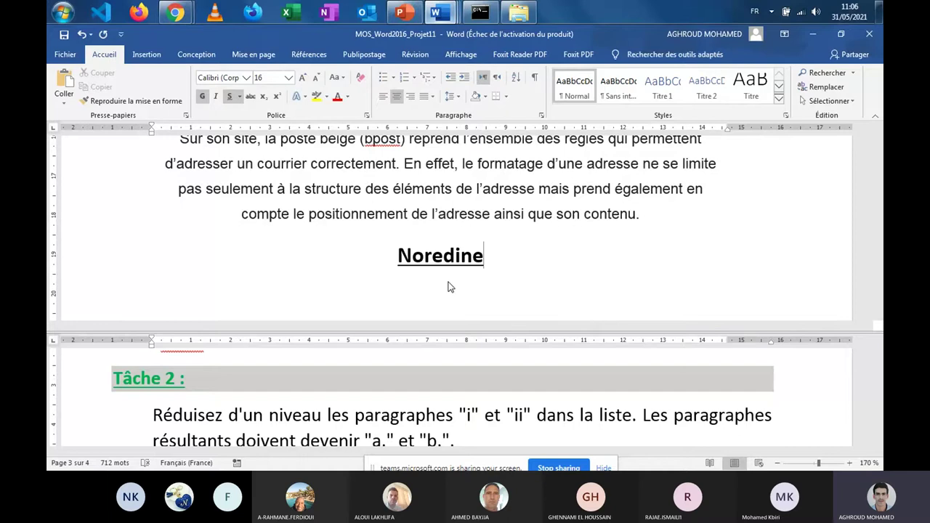
# Step: Add a hyphenated spelling of the sample first name on a new line, and delete both spellings beneath the bpost paragraph
pyautogui.press('Return')
pyautogui.write('N')
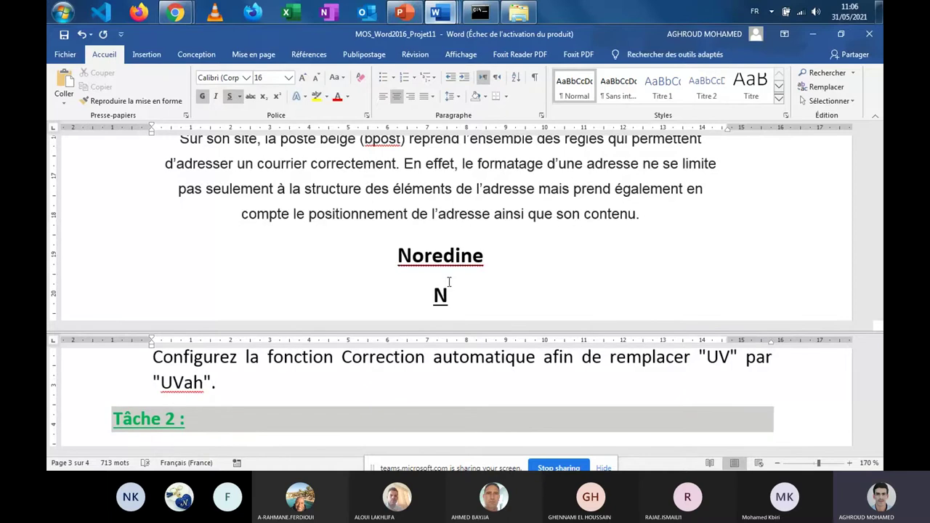
pyautogui.write('ore')
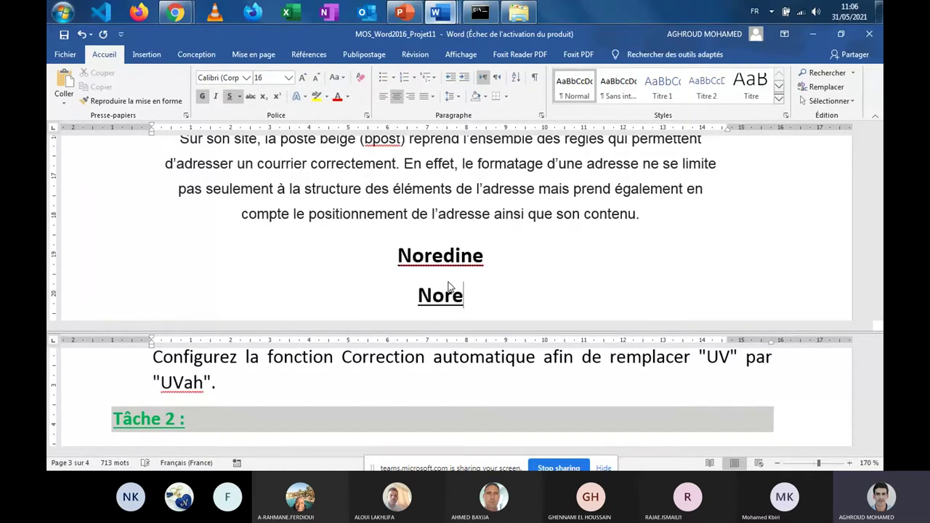
pyautogui.write('-')
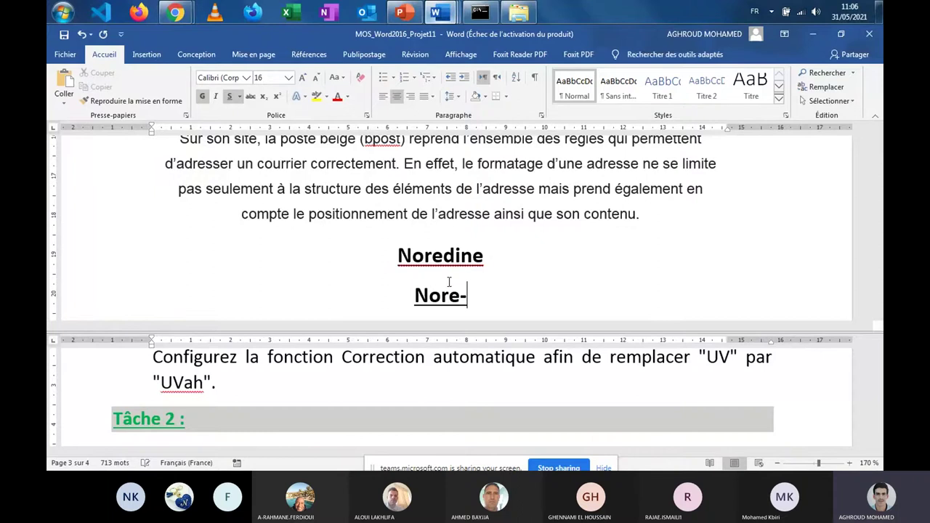
pyautogui.write('E')
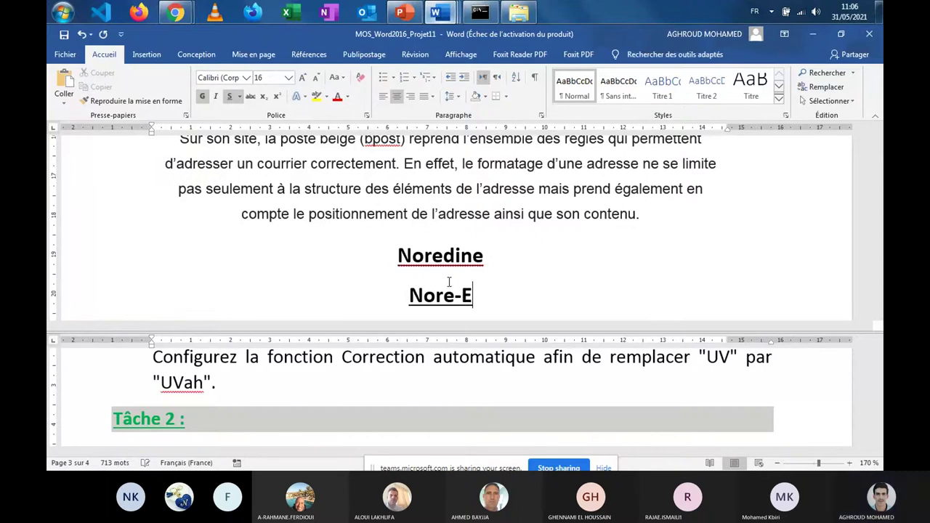
pyautogui.write('ddine')
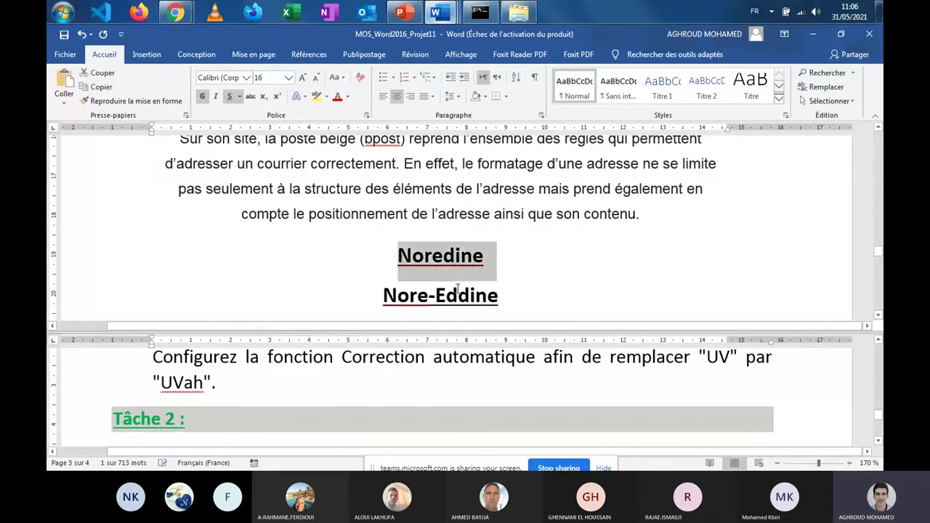
pyautogui.moveTo(504, 294); pyautogui.dragTo(399, 266)
pyautogui.press('Delete')
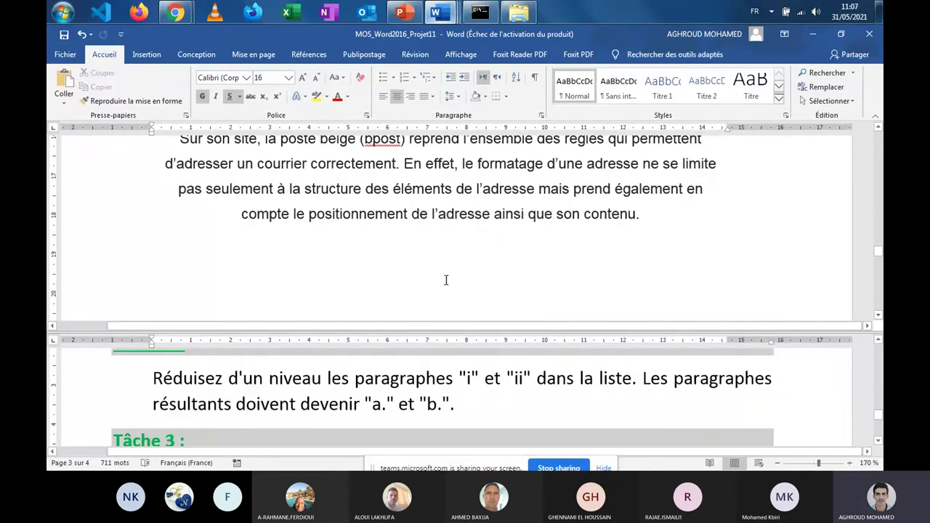
# Step: Enter "C'est à dire" on the empty line beneath the bpost paragraph and remove its underline
pyautogui.write("C'es")
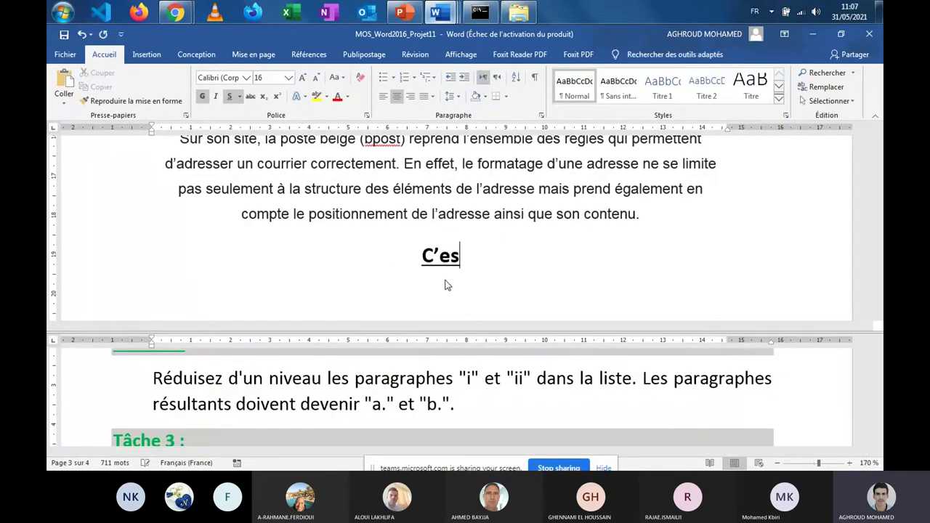
pyautogui.write('t ç')
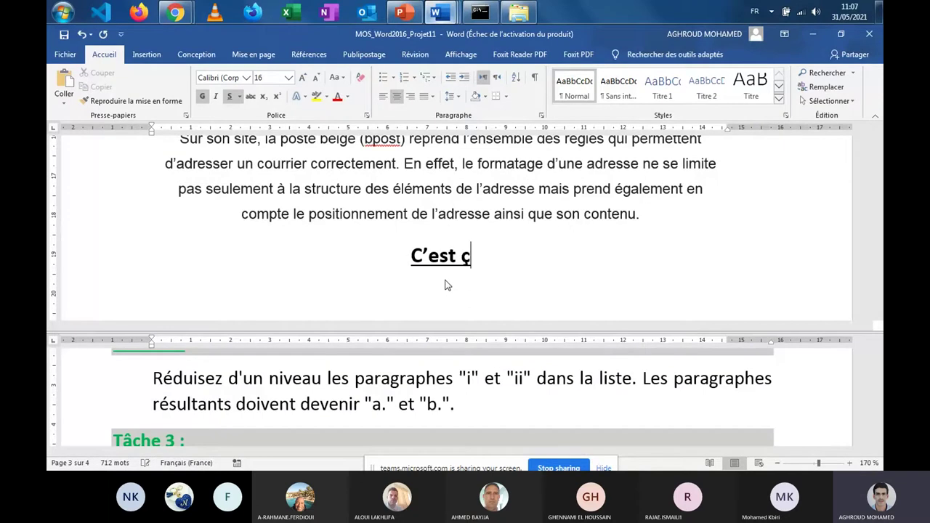
pyautogui.press('BackSpace')
pyautogui.write('à')
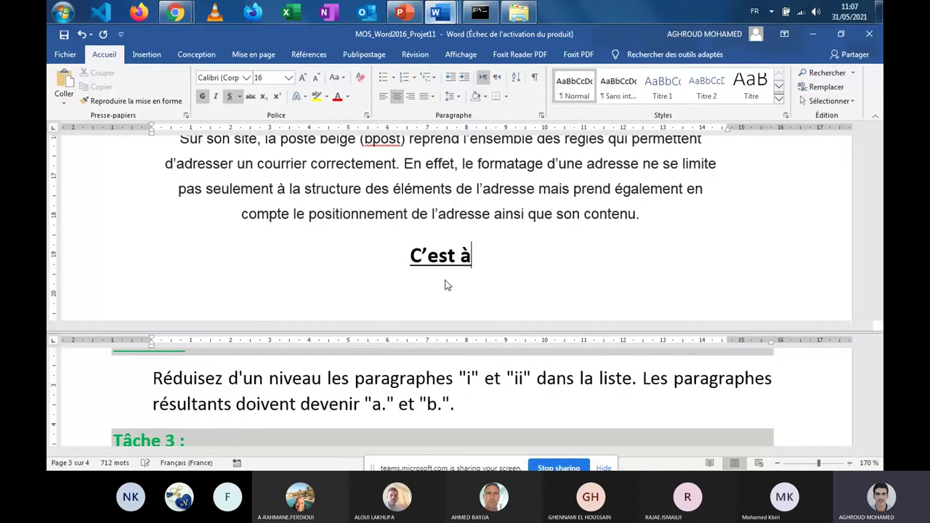
pyautogui.write(' dire')
pyautogui.tripleClick(420, 270)
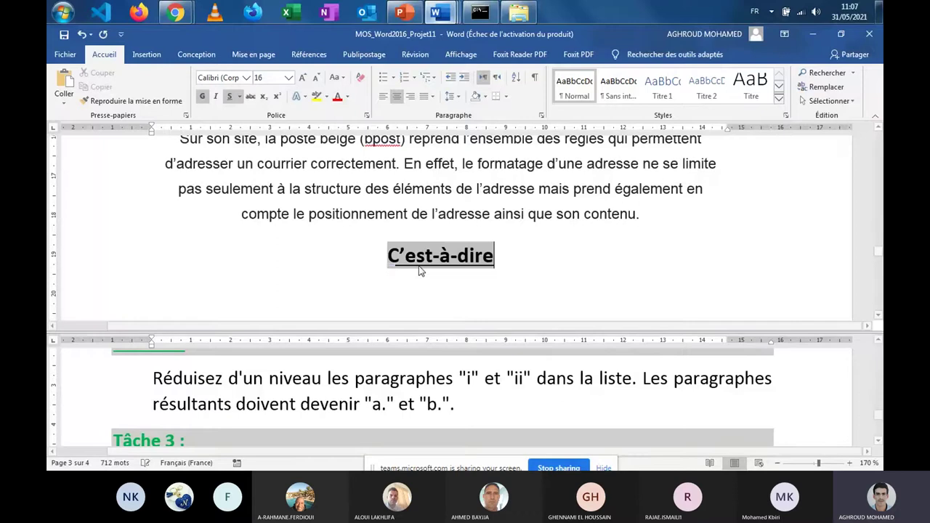
pyautogui.click(230, 96)
pyautogui.click(457, 256)
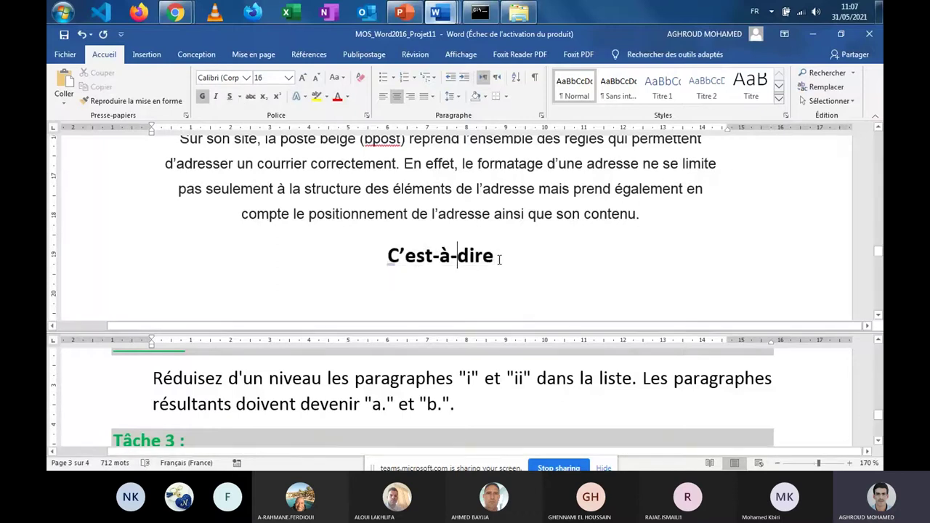
# Step: Replace the phrase beneath the bpost paragraph by re-entering "C'est à dire" without hyphens, followed by a space
pyautogui.moveTo(499, 259); pyautogui.dragTo(391, 256)
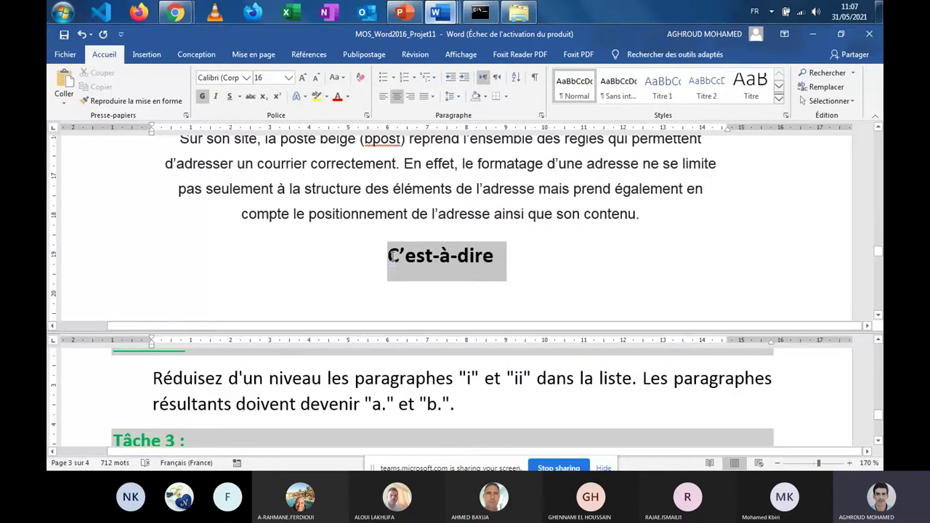
pyautogui.write('C’est ')
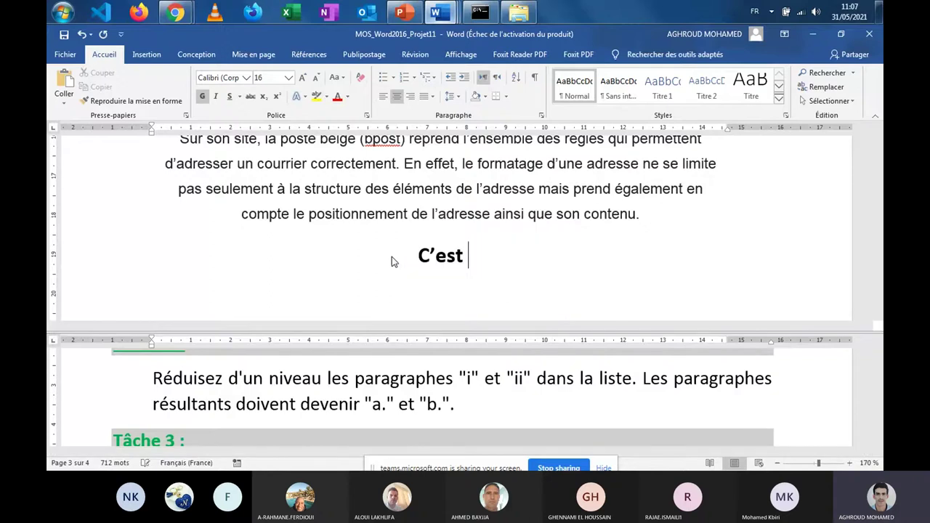
pyautogui.write('à dire')
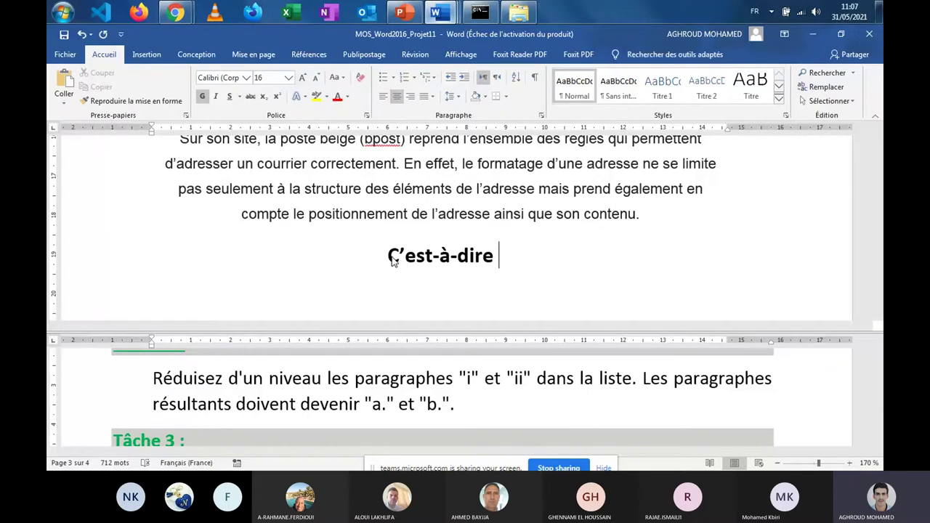
# Step: Delete the "C'est-à-dire" sample phrase from beneath the bpost paragraph
pyautogui.click(441, 398)
pyautogui.scroll(-3, 441, 398)
pyautogui.scroll(1, 441, 398)
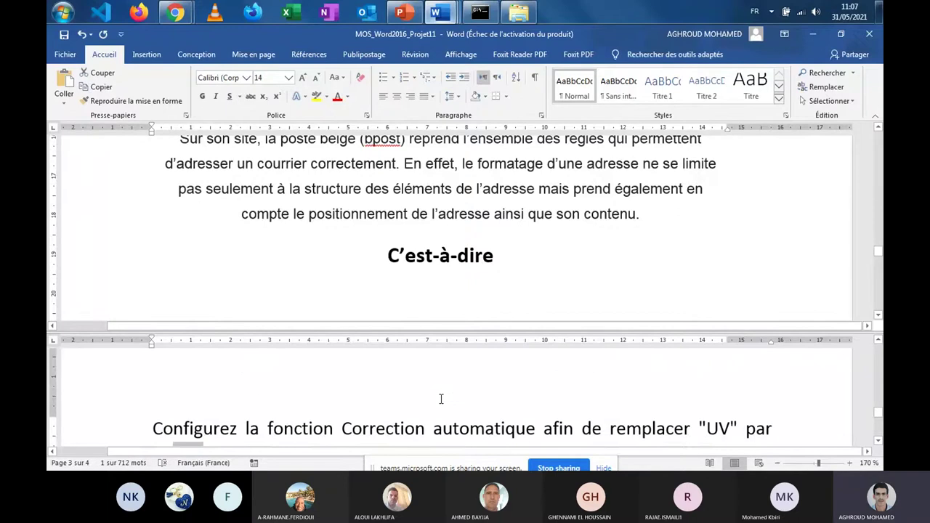
pyautogui.scroll(-1, 442, 398)
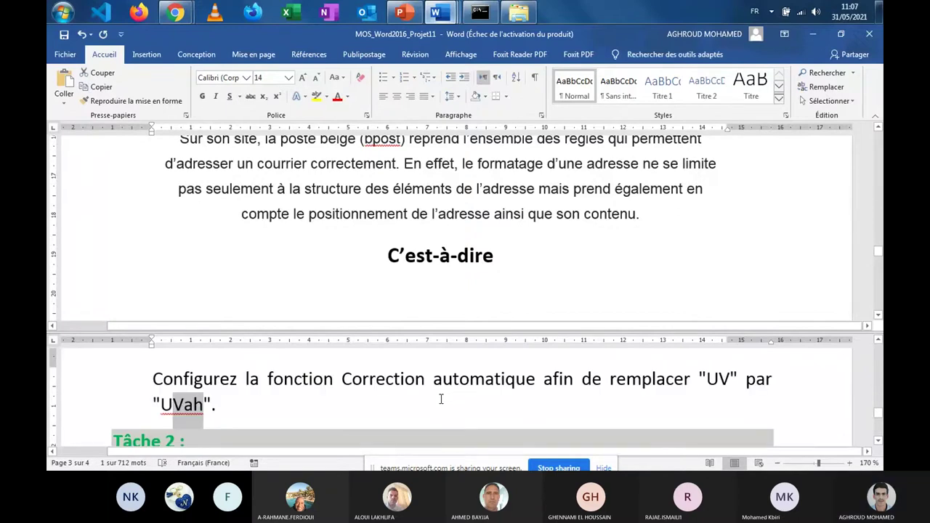
pyautogui.hotkey('ctrl', 'Home')
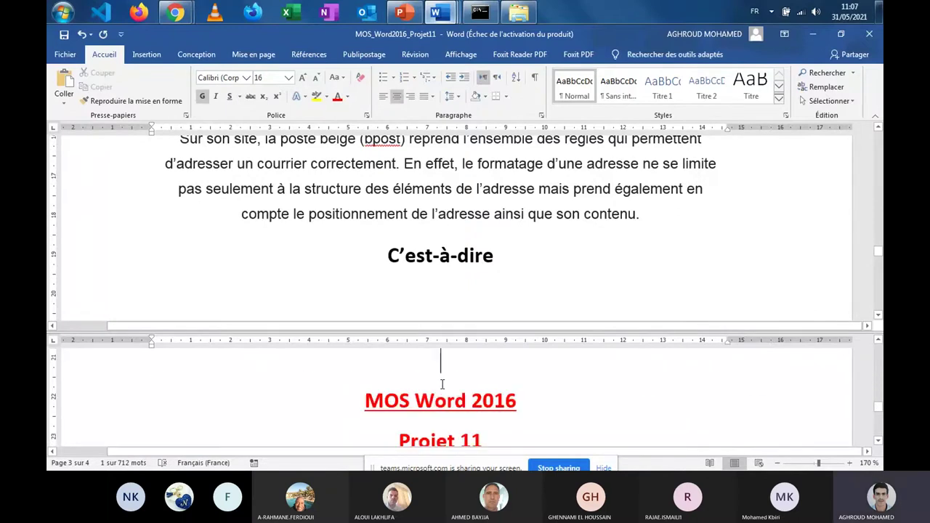
pyautogui.scroll(-2, 442, 384)
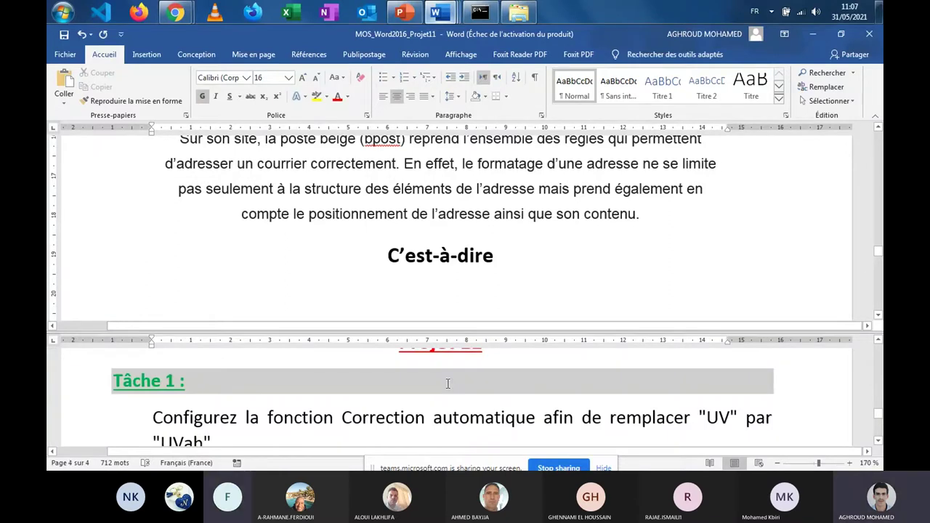
pyautogui.tripleClick(442, 263)
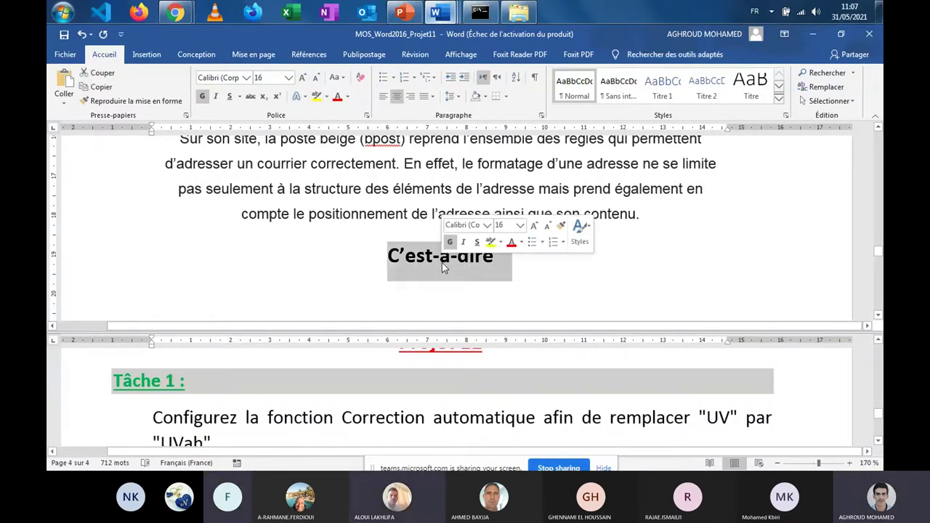
pyautogui.press('Delete')
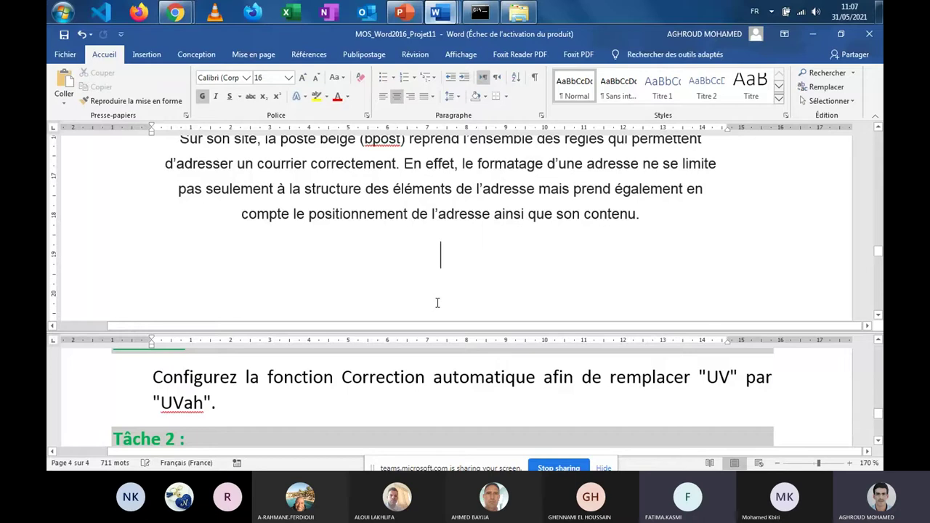
# Step: Review the Tâche 1 instruction, examining the text to replace, "UV", and its replacement, "UVah"
pyautogui.click(878, 341)
pyautogui.click(879, 341)
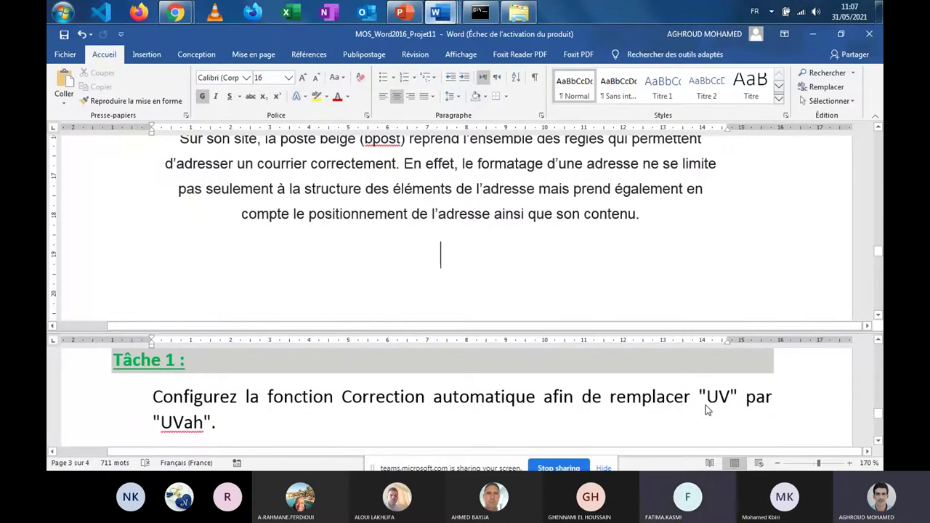
pyautogui.moveTo(708, 398); pyautogui.dragTo(730, 398)
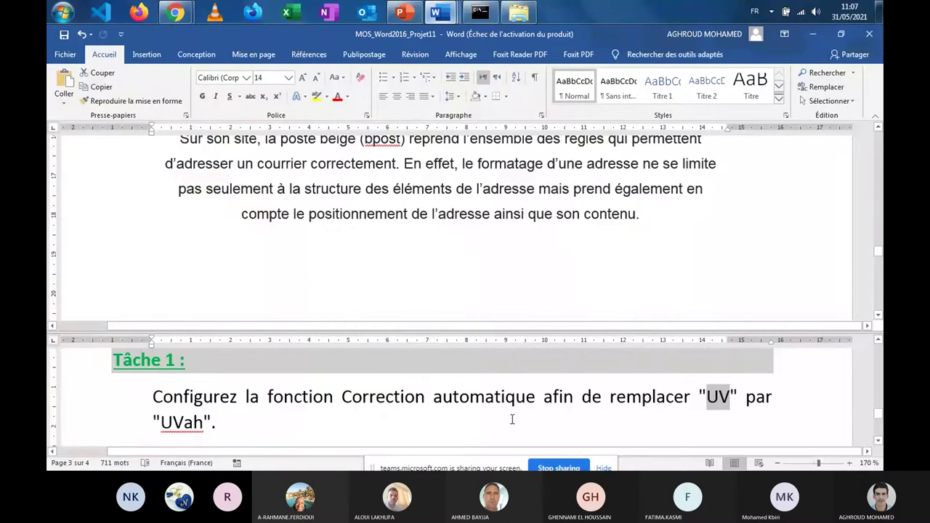
pyautogui.click(202, 424)
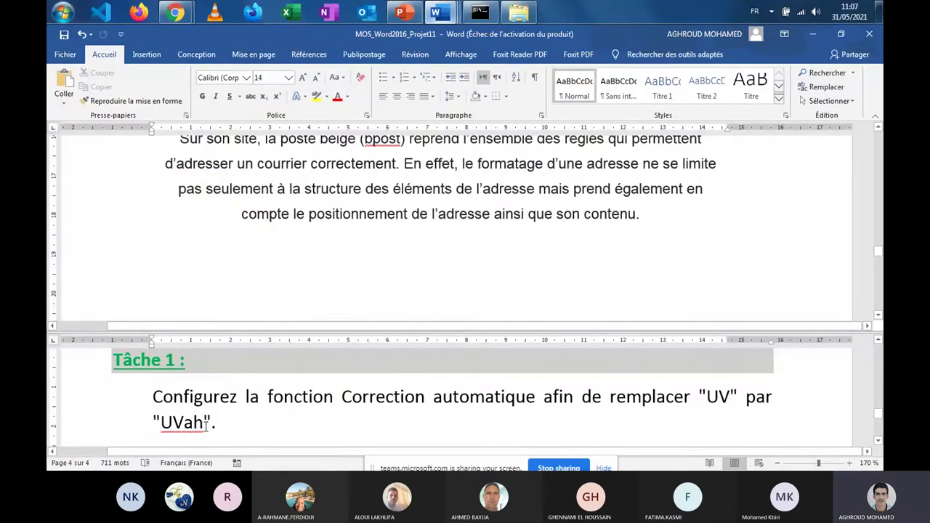
pyautogui.click(222, 426)
# Step: Enter "UV" followed by a space beneath the bpost paragraph to test the replacement, and undo the entry
pyautogui.click(386, 257)
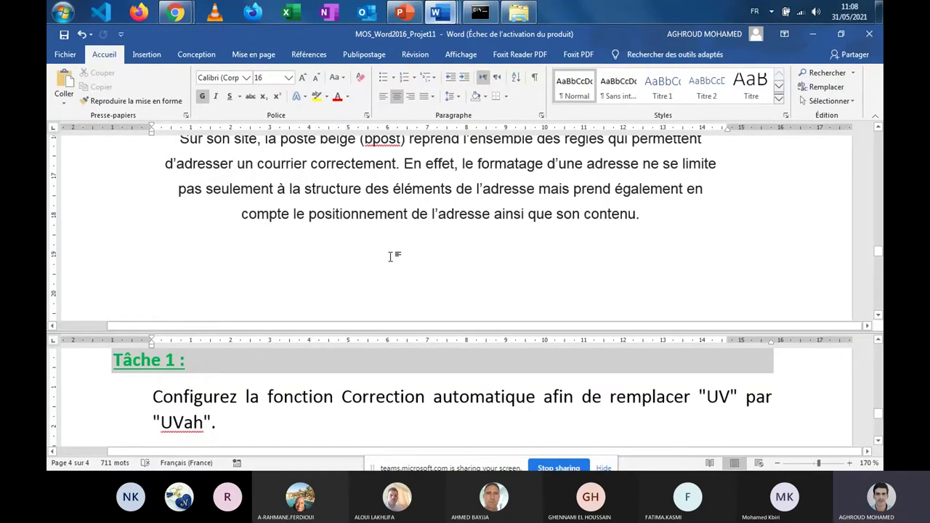
pyautogui.write('UV')
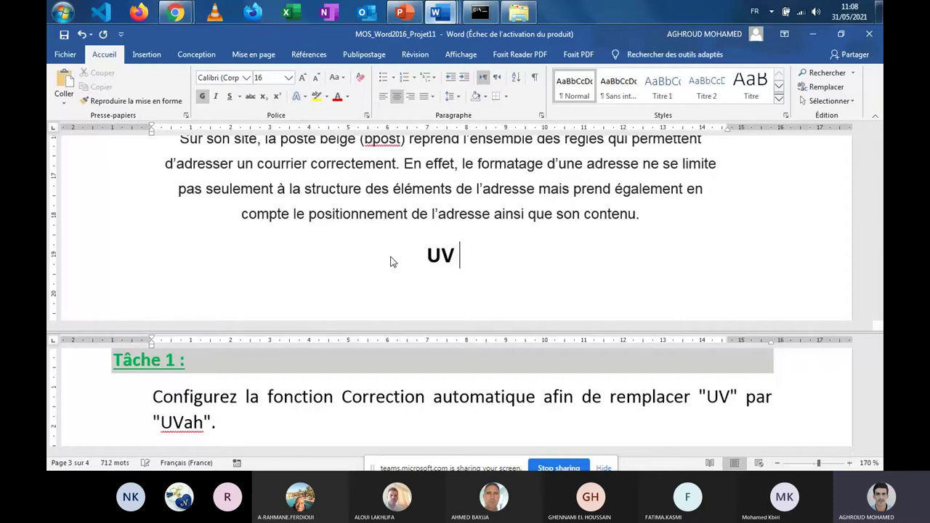
pyautogui.hotkey('ctrl', 'z')
# Step: Highlight the words "Correction automatique" in yellow in the Tâche 1 instruction
pyautogui.click(247, 424)
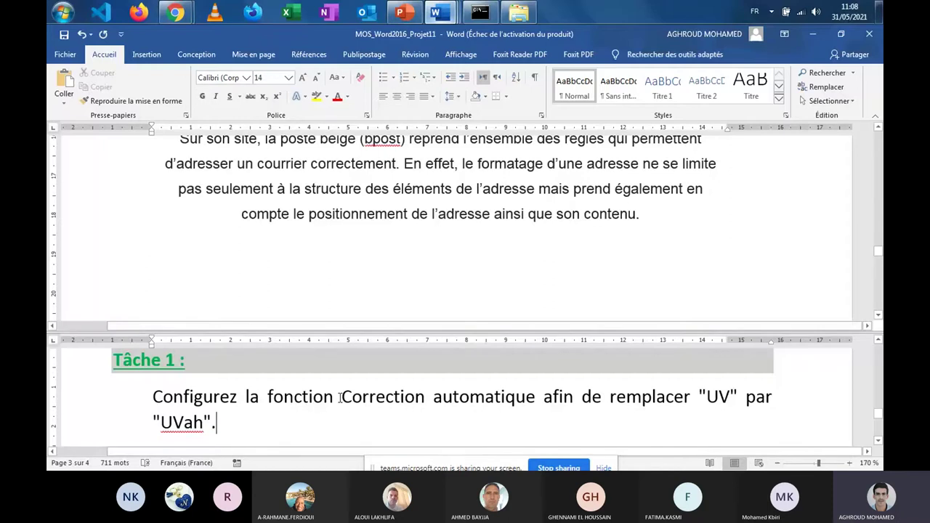
pyautogui.moveTo(343, 397); pyautogui.dragTo(537, 402)
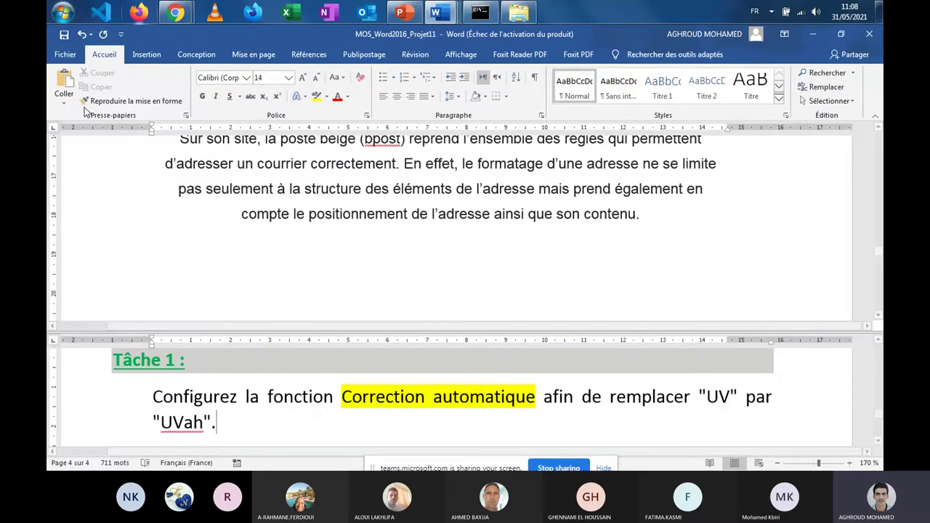
pyautogui.click(65, 55)
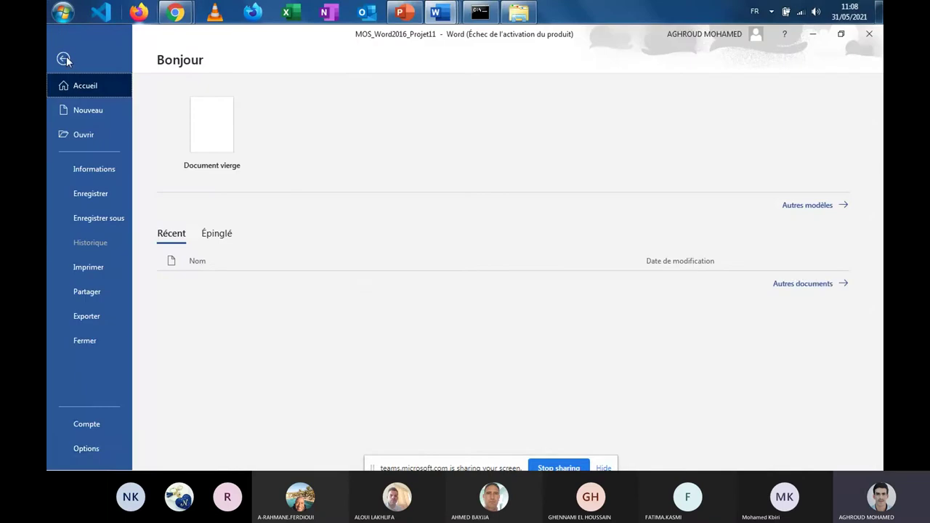
pyautogui.click(101, 450)
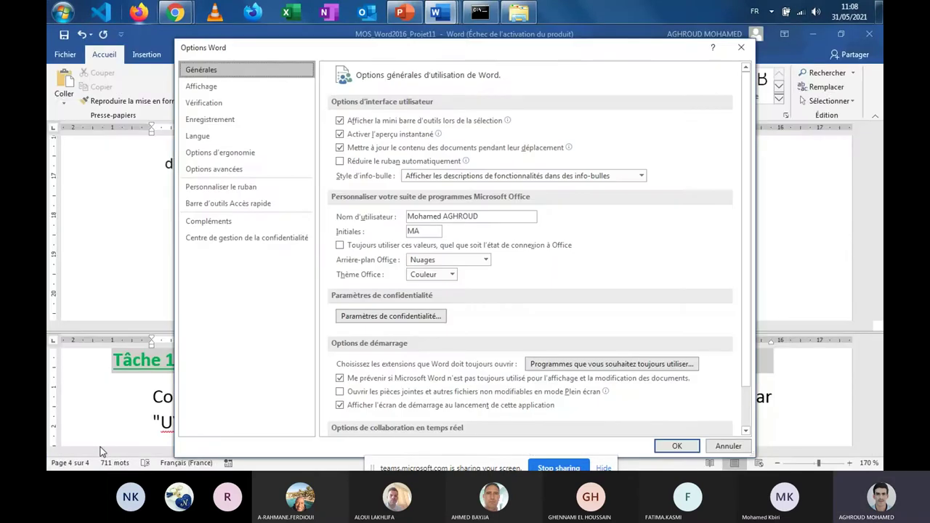
pyautogui.click(203, 103)
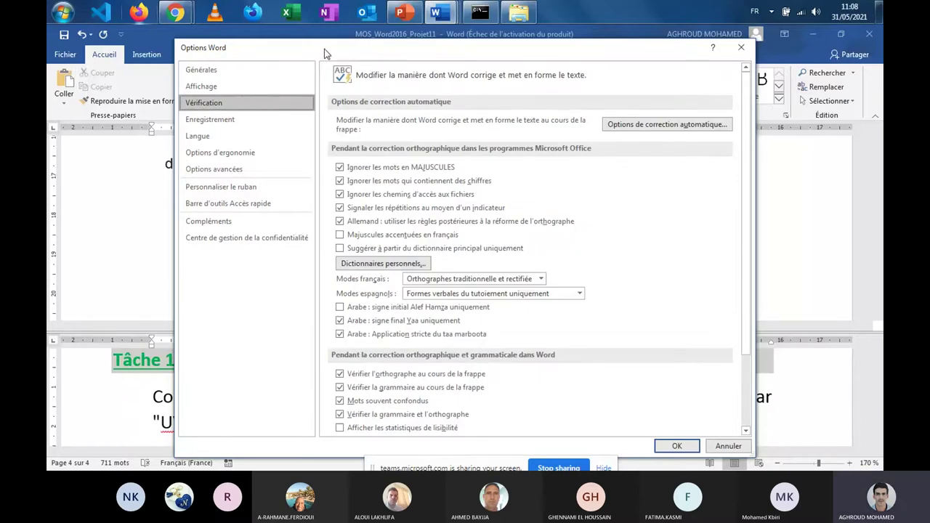
pyautogui.moveTo(324, 54); pyautogui.dragTo(315, 37)
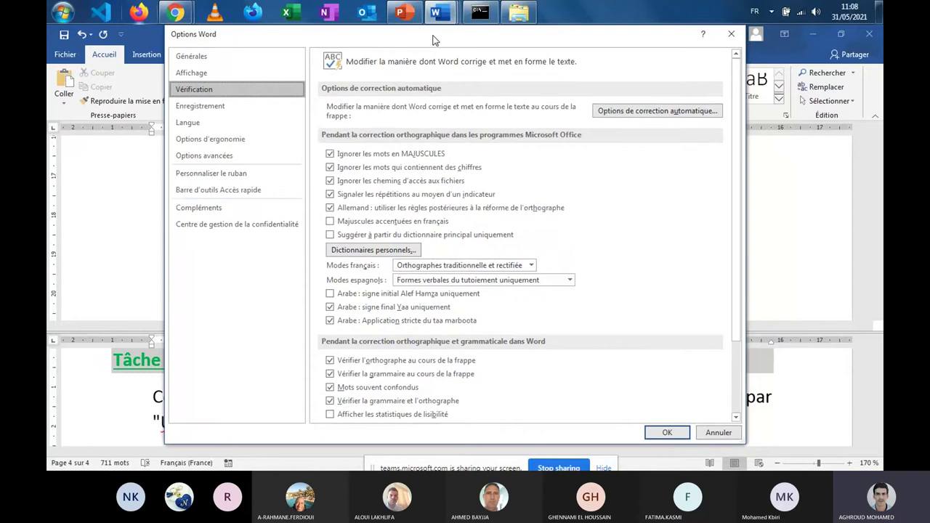
pyautogui.press('Escape')
# Step: Open the AutoCorrect options from the proofing section (Vérification) of the Word options
pyautogui.click(58, 58)
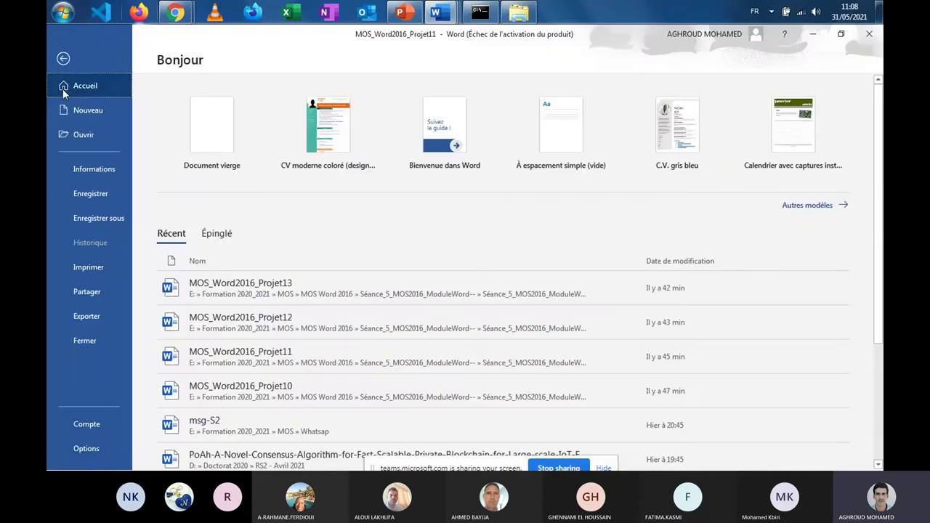
pyautogui.click(92, 451)
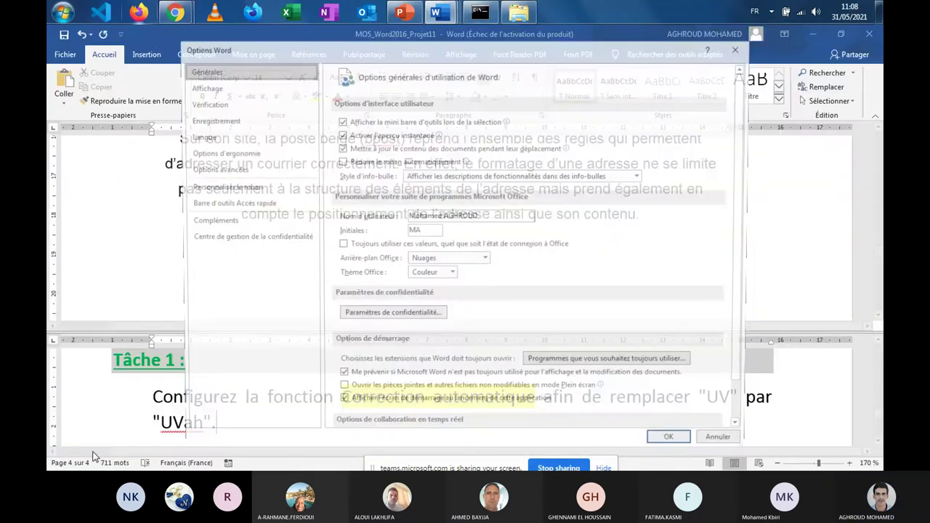
pyautogui.click(207, 103)
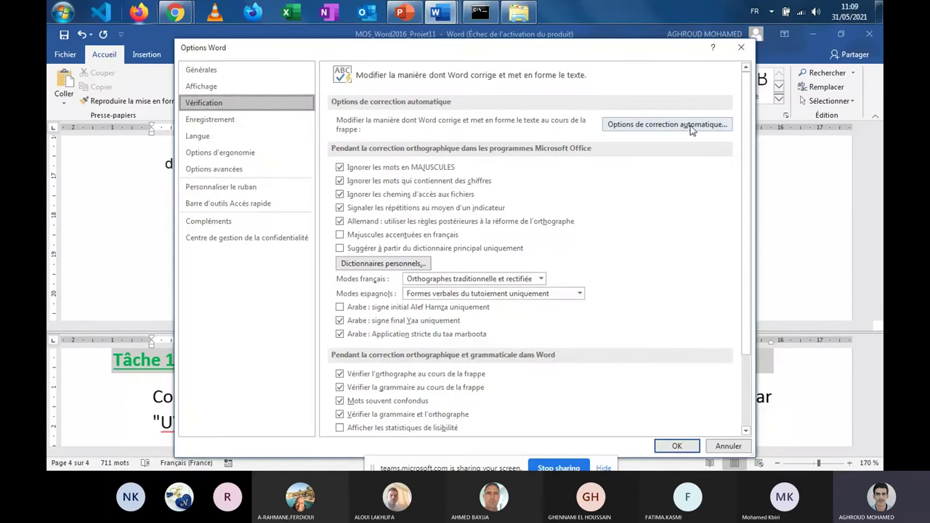
pyautogui.click(638, 133)
pyautogui.click(636, 124)
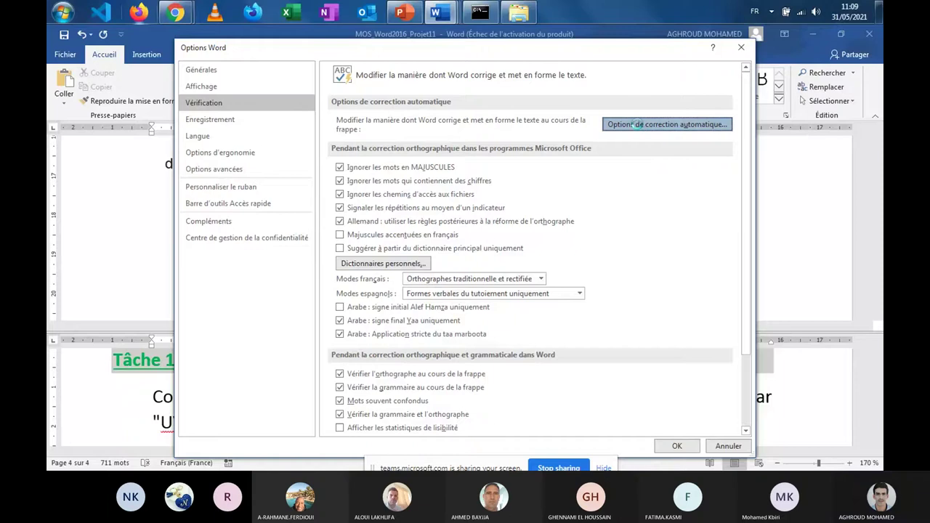
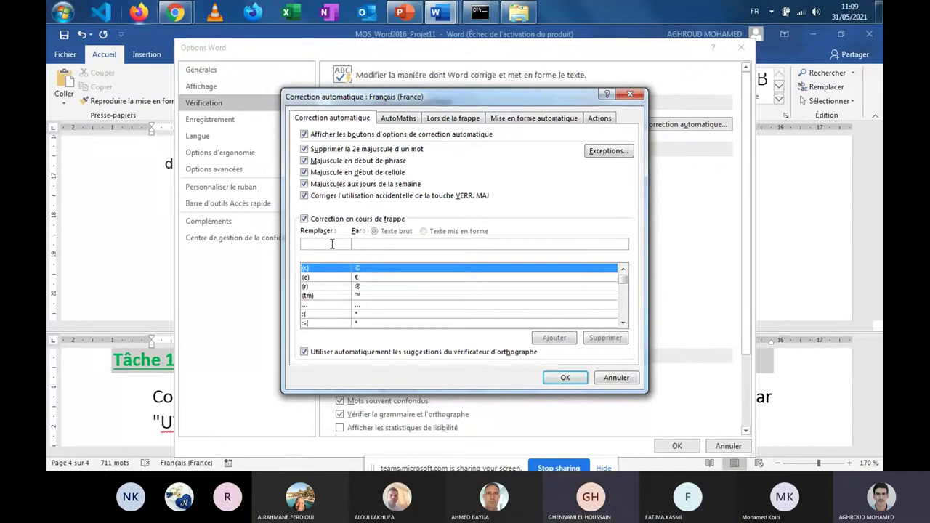
# Step: Add an AutoCorrect entry that replaces "UV" with "UVah" and apply the options
pyautogui.write('UV')
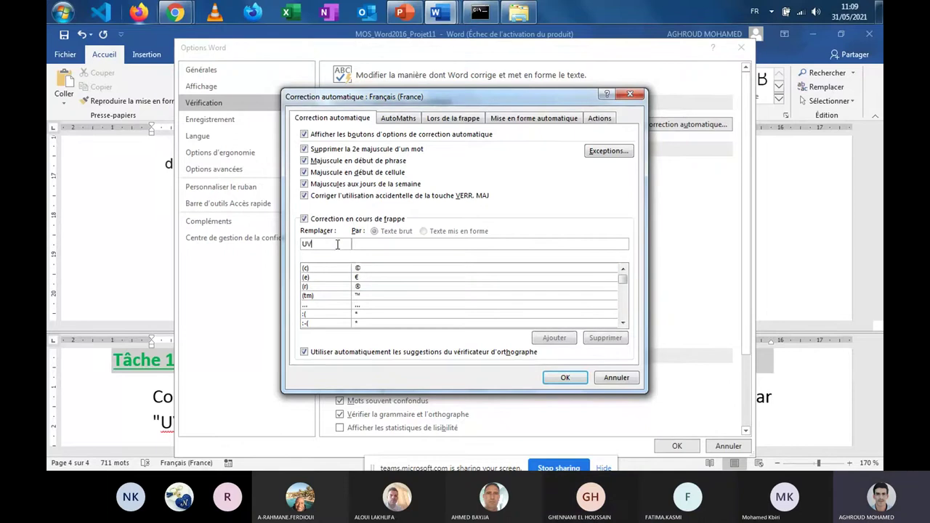
pyautogui.click(363, 245)
pyautogui.write('UV')
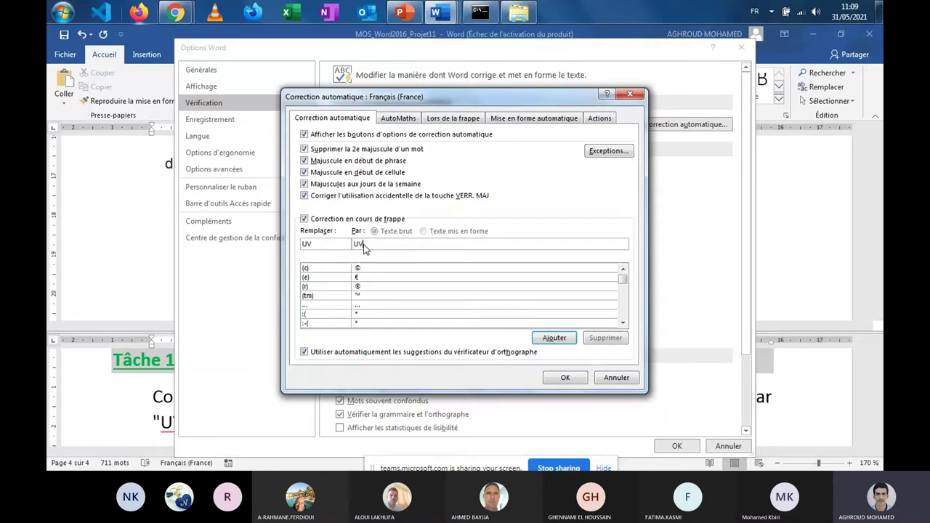
pyautogui.write('sh')
pyautogui.click(338, 244)
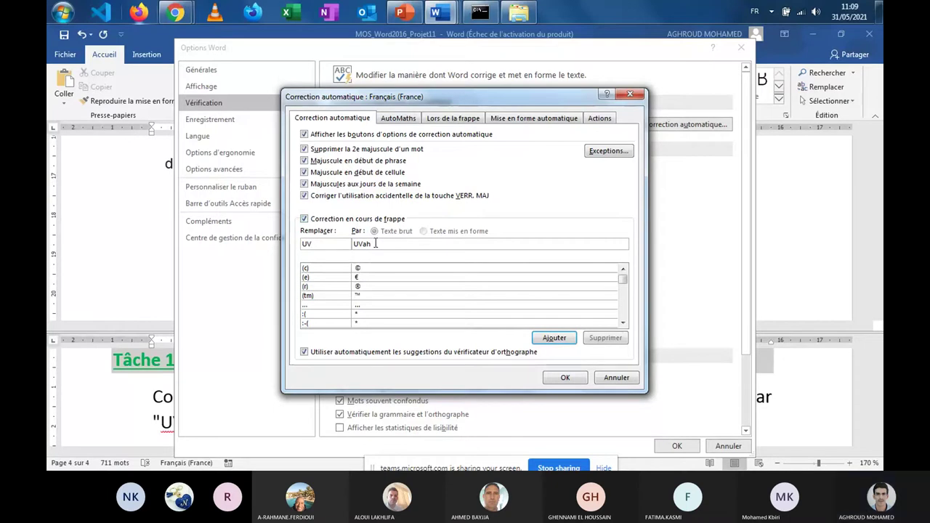
pyautogui.click(554, 339)
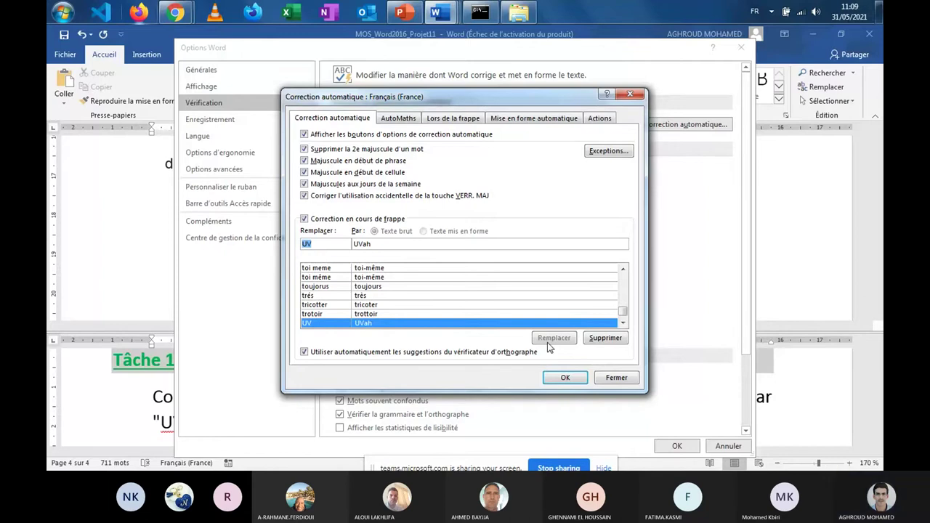
pyautogui.click(565, 377)
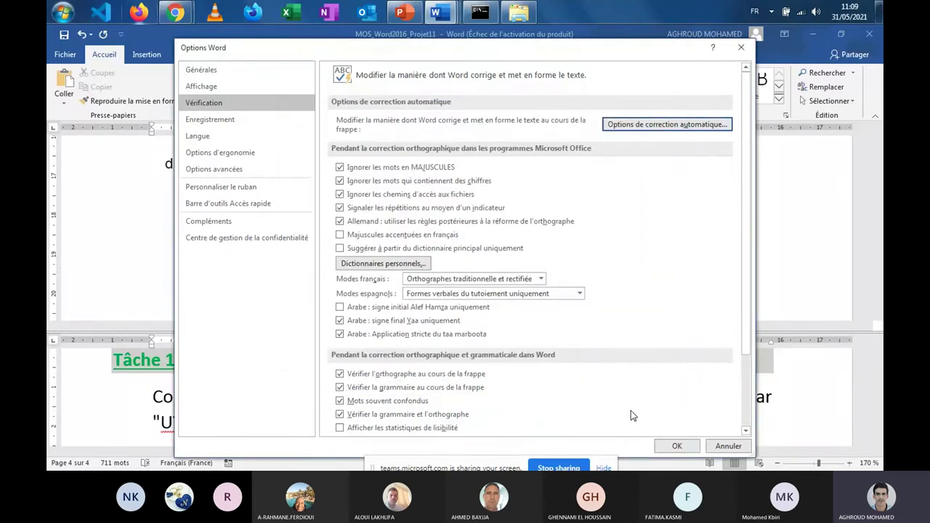
pyautogui.click(676, 446)
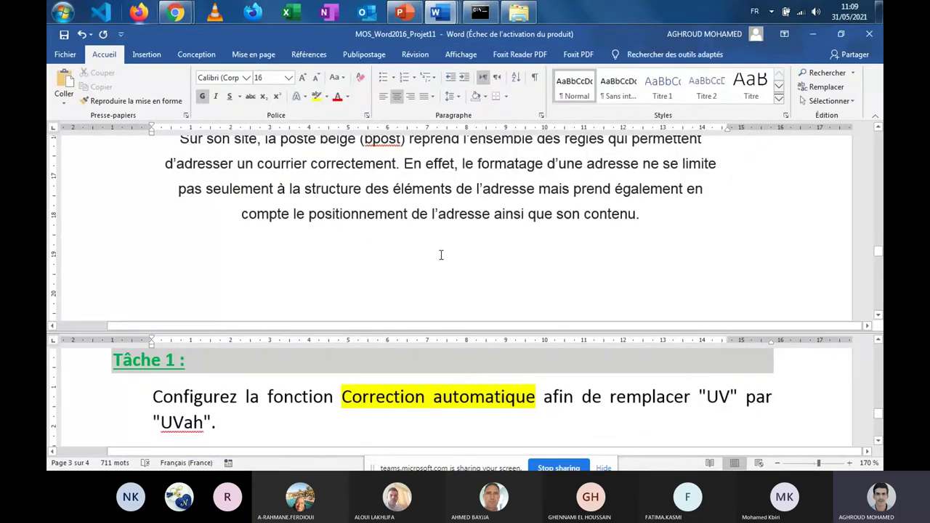
# Step: Test the new AutoCorrect entry by entering "UV" and a space beneath the bpost paragraph, and delete the test word
pyautogui.write('U')
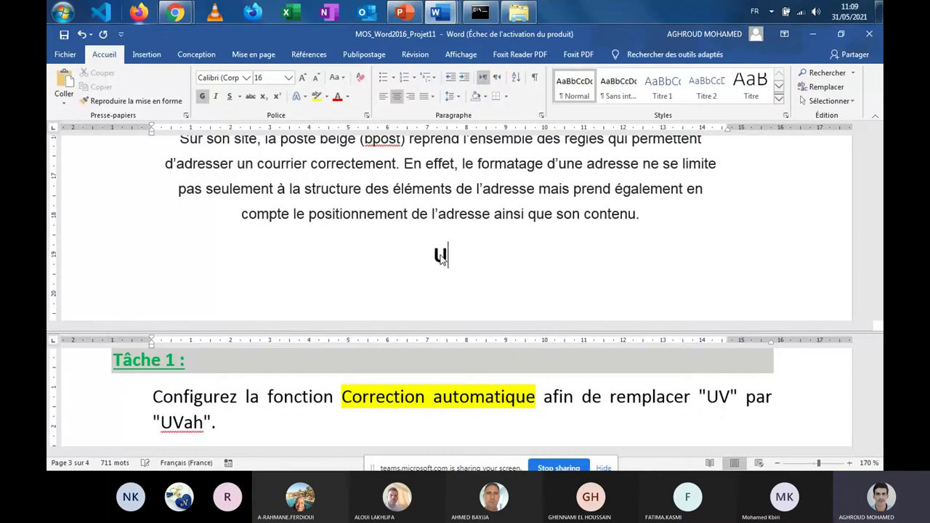
pyautogui.write('V')
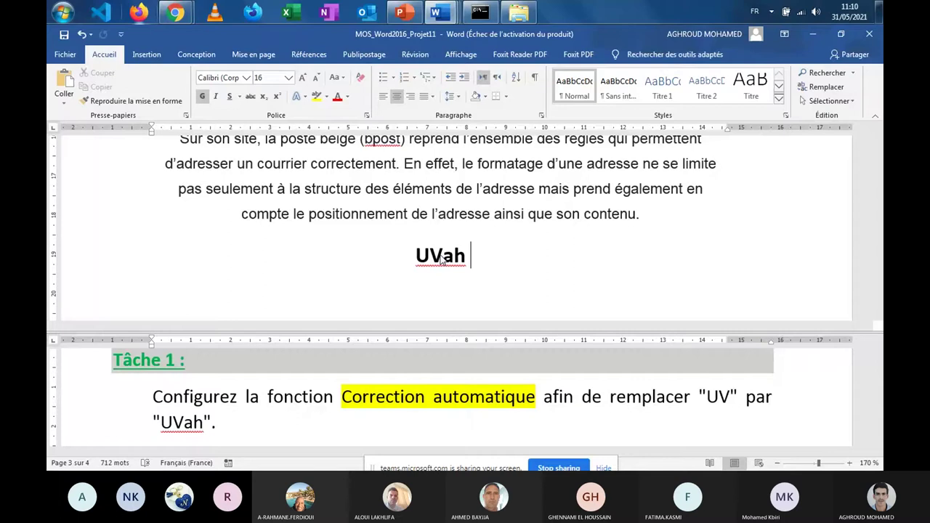
pyautogui.click(277, 418)
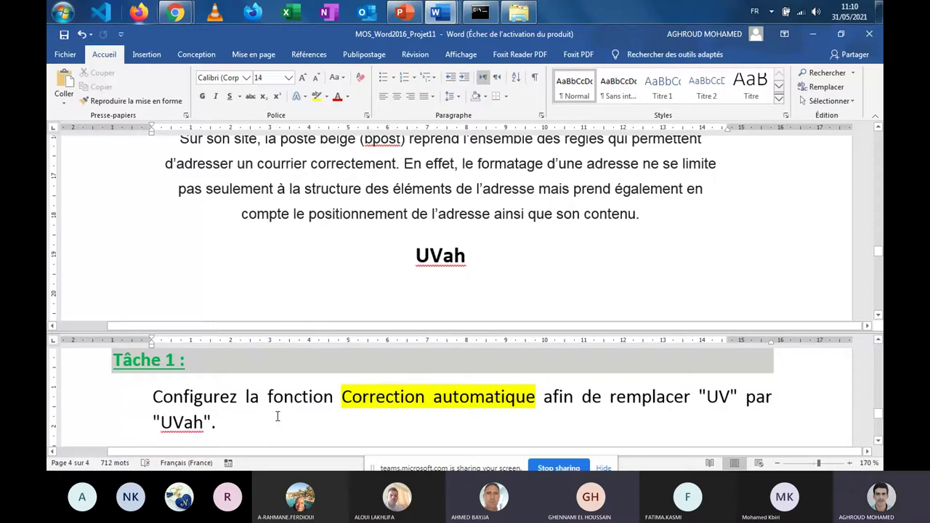
pyautogui.doubleClick(444, 262)
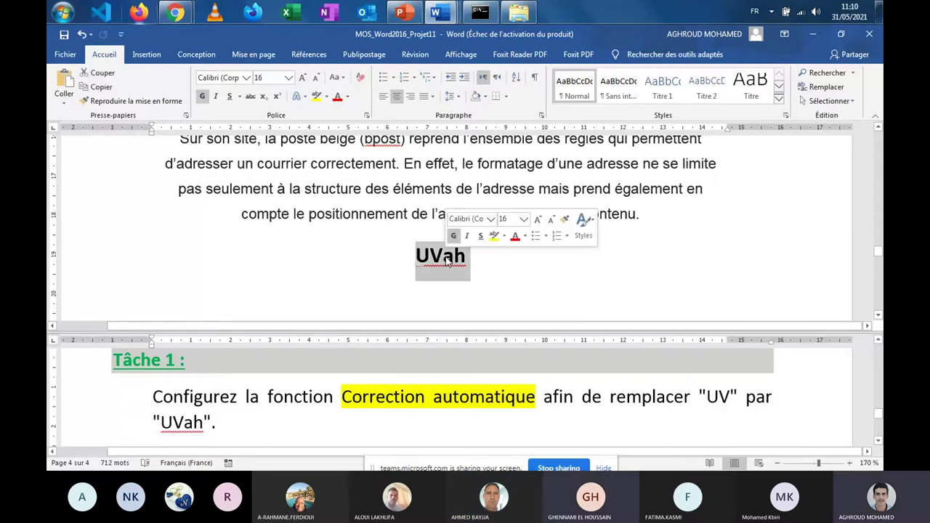
pyautogui.press('BackSpace')
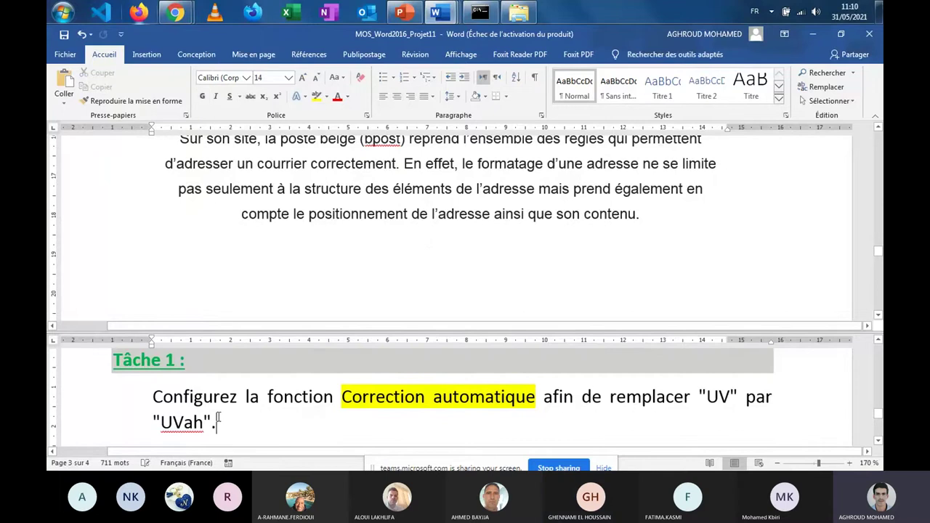
# Step: In the Tâche 1 instruction, replace "UV" with "lui meme" and "UVah" with "lui-même"
pyautogui.doubleClick(716, 396)
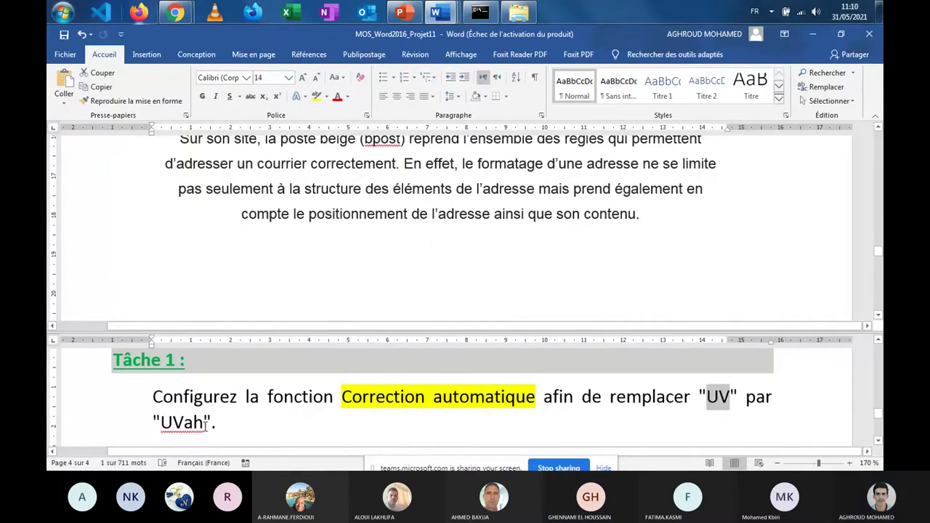
pyautogui.doubleClick(182, 423)
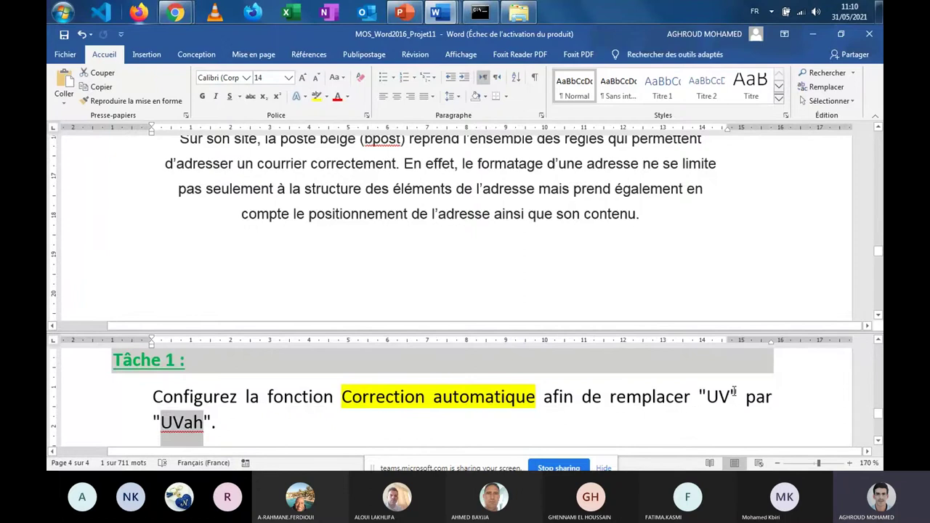
pyautogui.moveTo(731, 396); pyautogui.dragTo(713, 401)
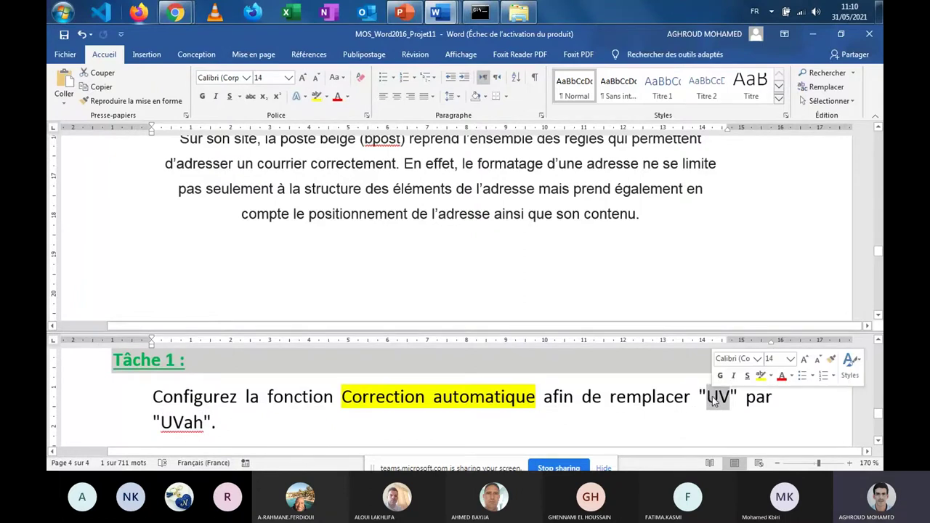
pyautogui.write('lui meme')
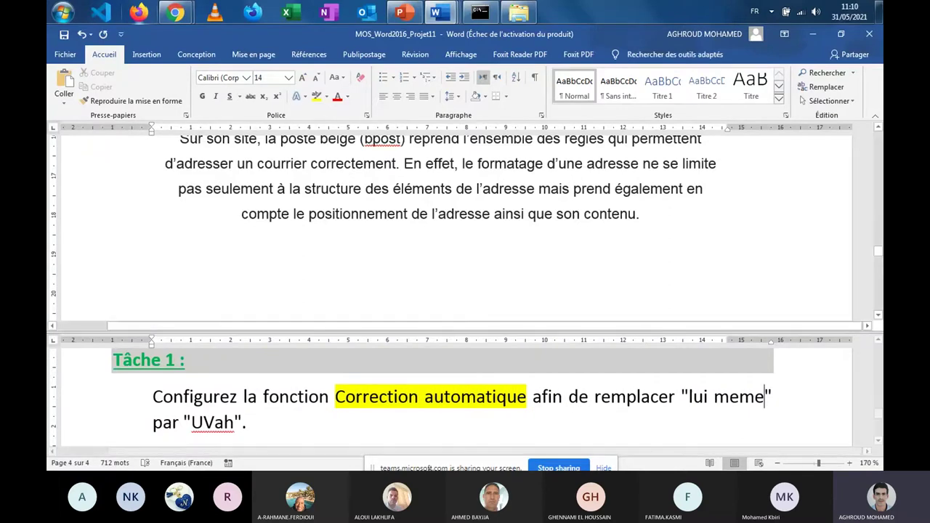
pyautogui.moveTo(234, 424); pyautogui.dragTo(191, 426)
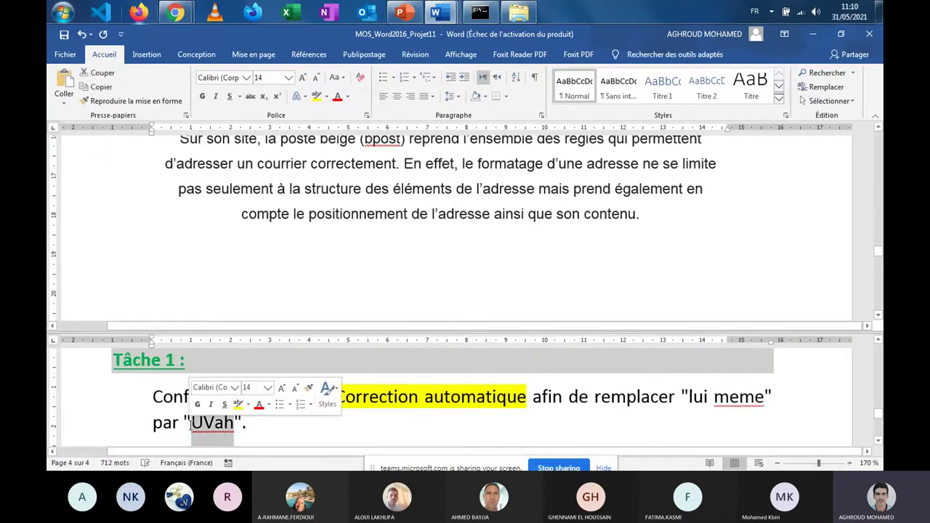
pyautogui.write('lui')
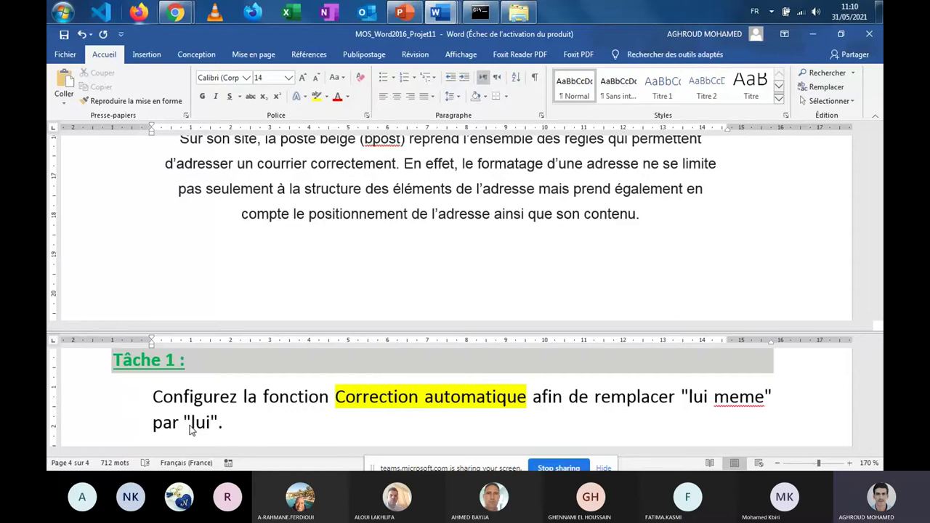
pyautogui.write('-même')
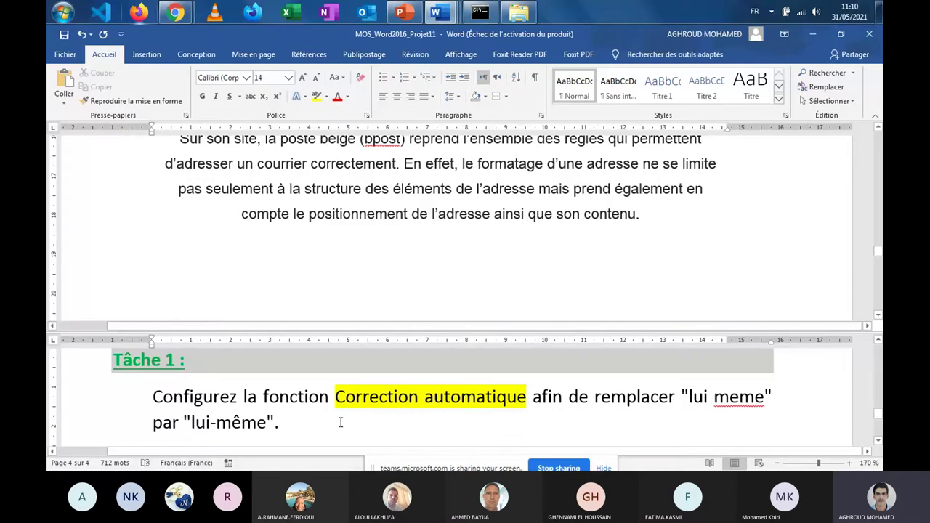
# Step: Reopen the AutoCorrect options from the Vérification section of the Word options
pyautogui.click(65, 55)
pyautogui.click(35, 441)
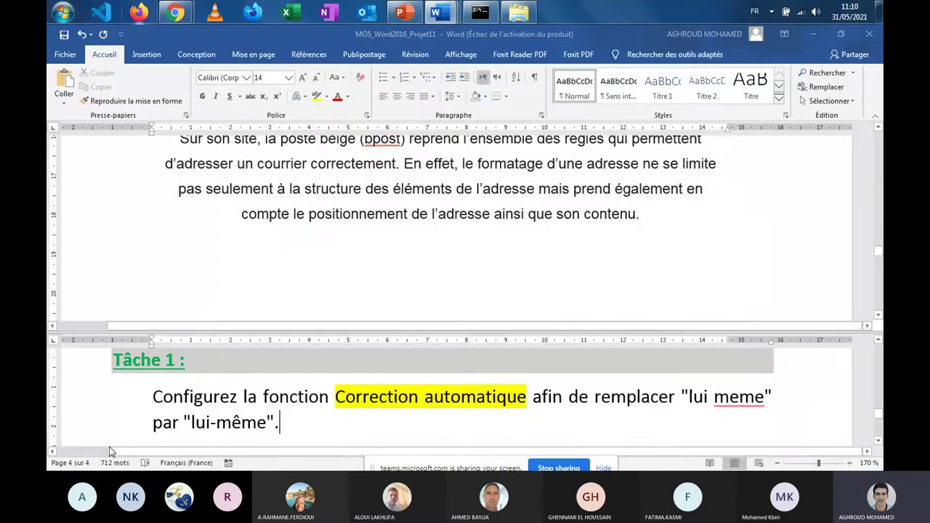
pyautogui.click(218, 102)
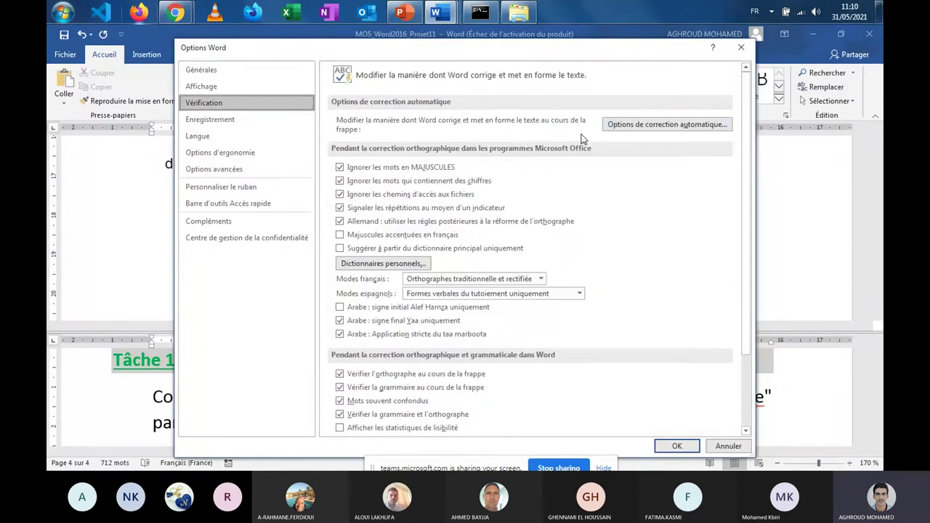
pyautogui.click(617, 128)
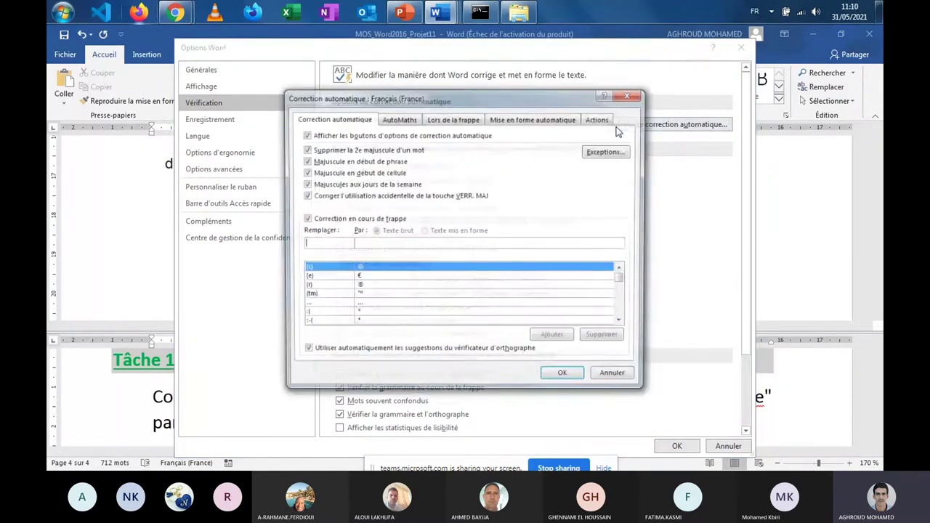
# Step: Redefine the AutoCorrect entry for "lui meme" with the replacement "lui-même" and apply the options
pyautogui.write('lui')
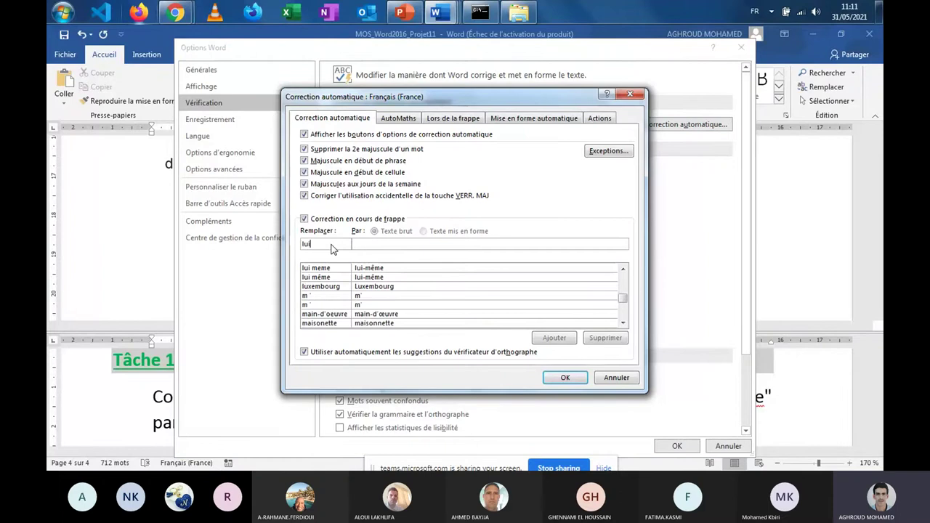
pyautogui.write(' meme')
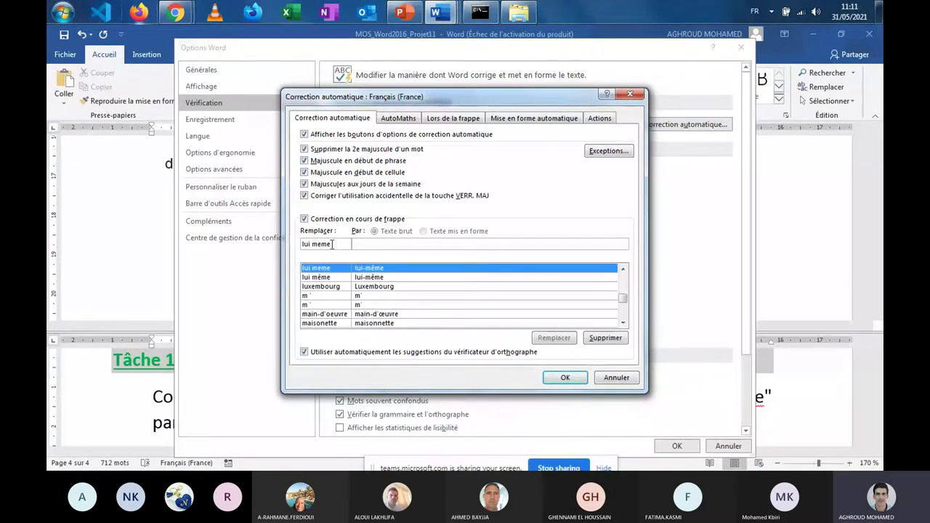
pyautogui.click(383, 245)
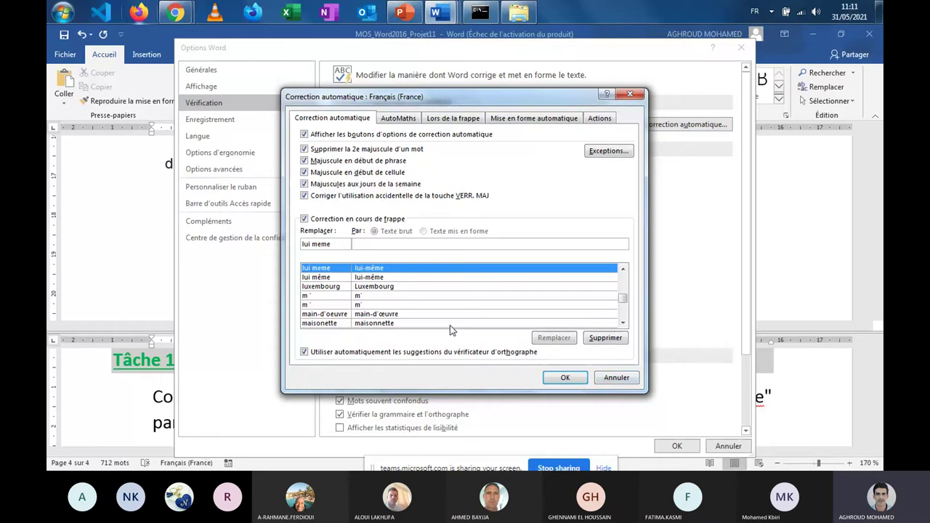
pyautogui.write('lui')
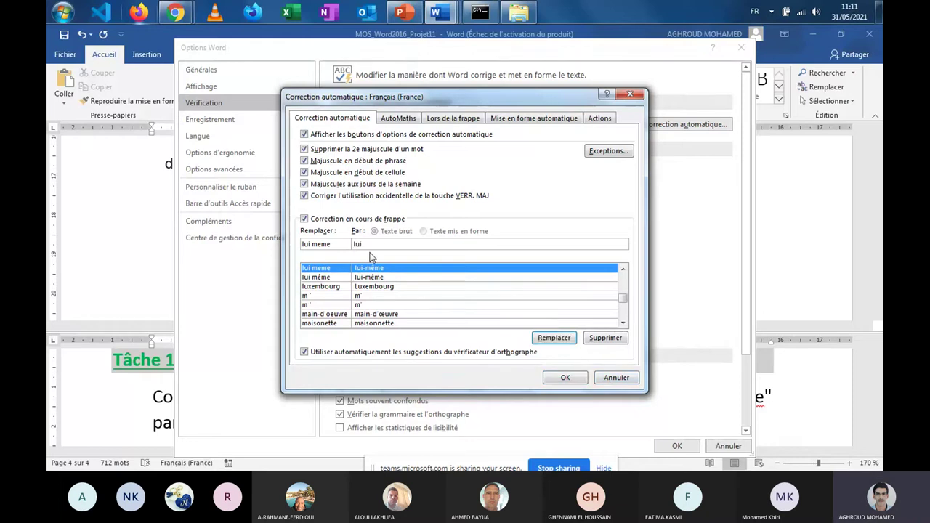
pyautogui.write('-m')
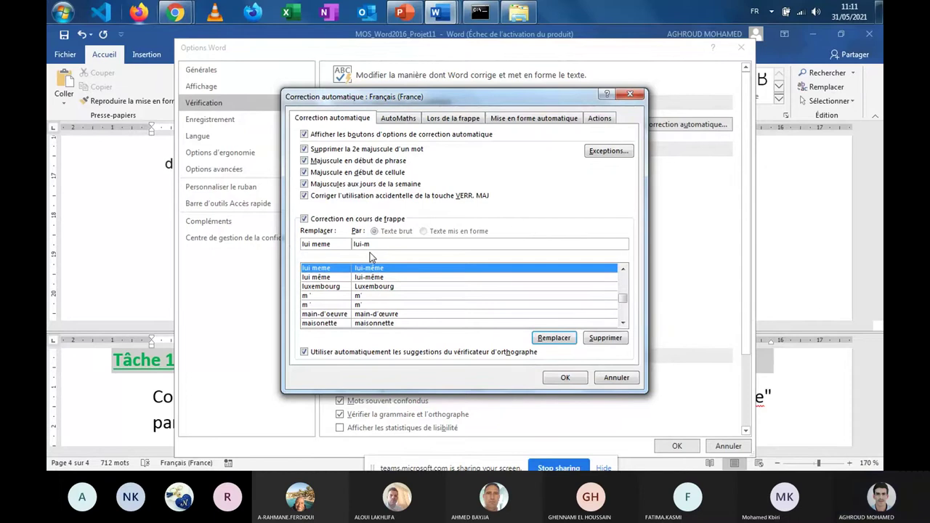
pyautogui.write('ême')
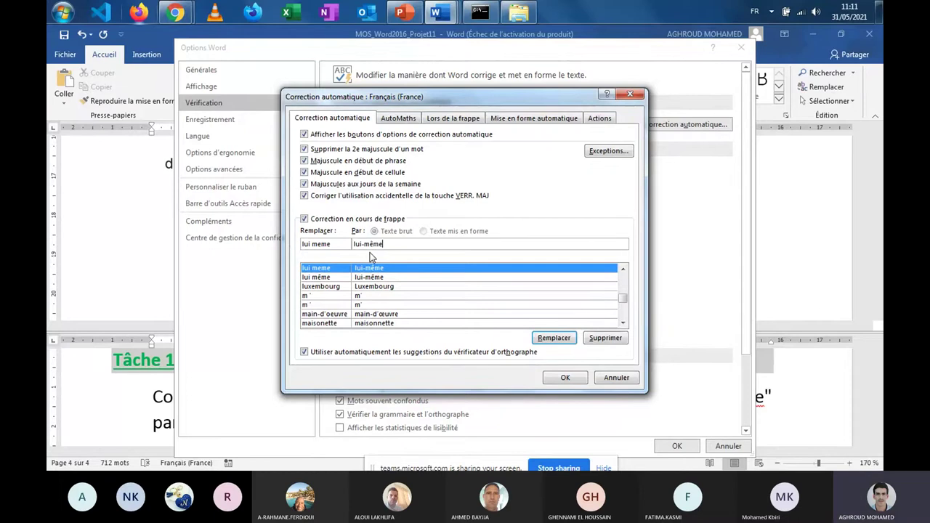
pyautogui.click(556, 340)
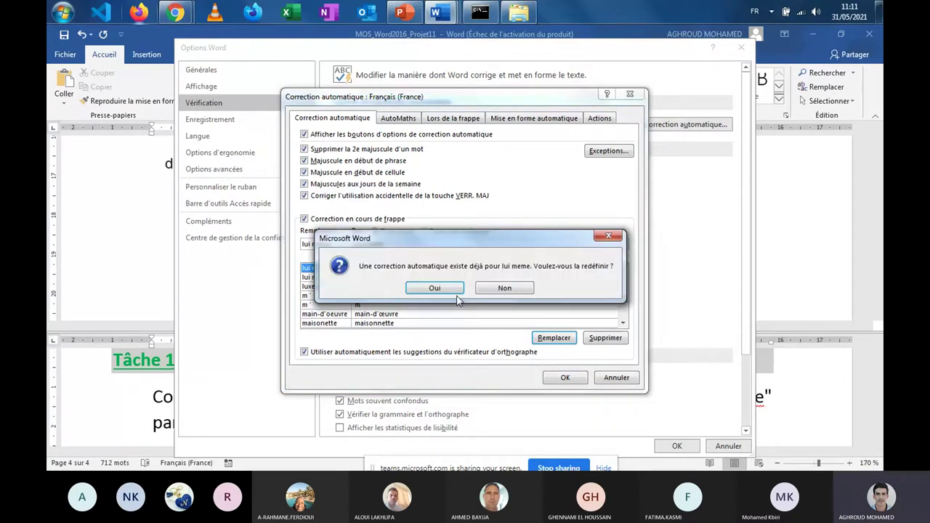
pyautogui.click(454, 290)
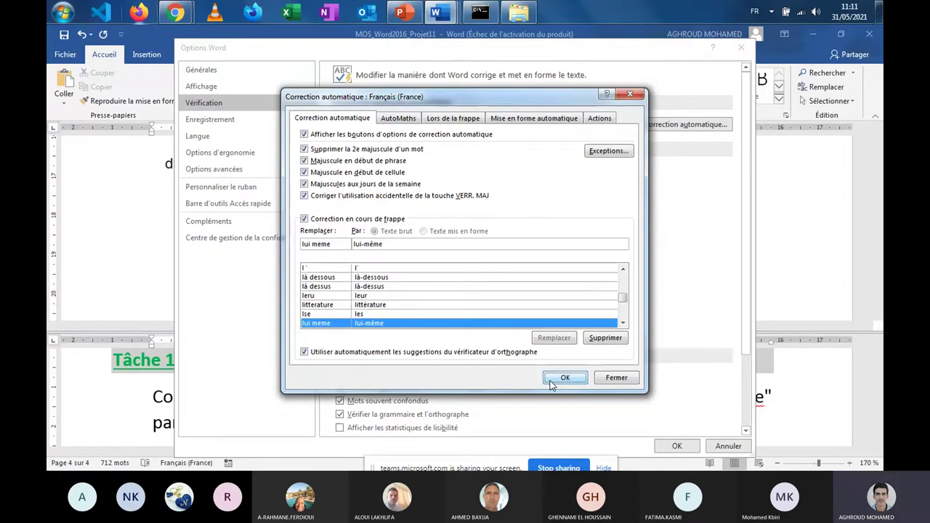
pyautogui.click(554, 382)
pyautogui.click(677, 446)
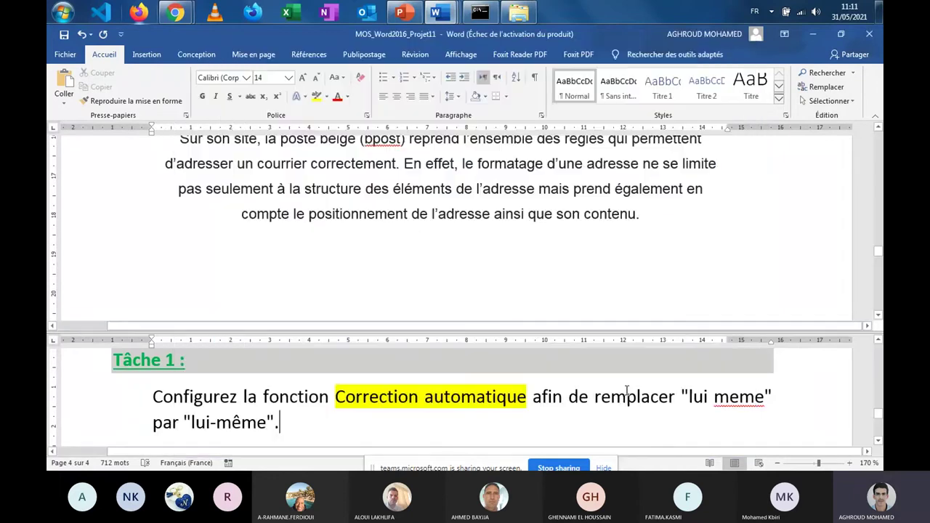
# Step: Test the AutoCorrect entry by entering "Lui meme" and a space beneath the bpost paragraph, and undo the test text
pyautogui.click(434, 258)
pyautogui.write('Lui ')
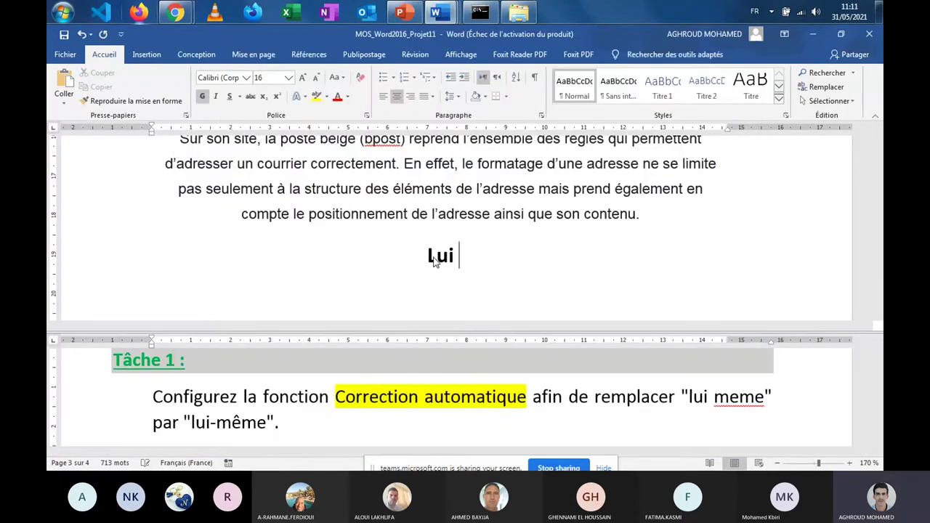
pyautogui.write('meme')
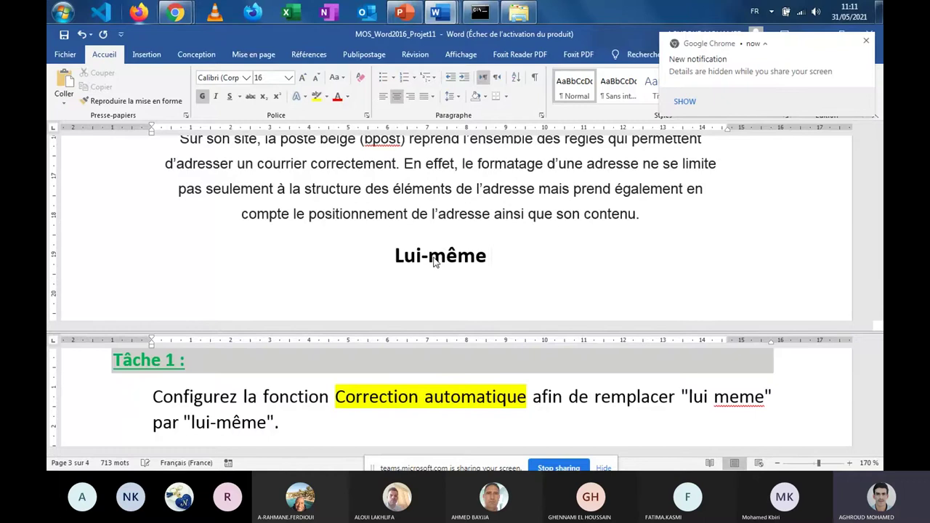
pyautogui.click(866, 41)
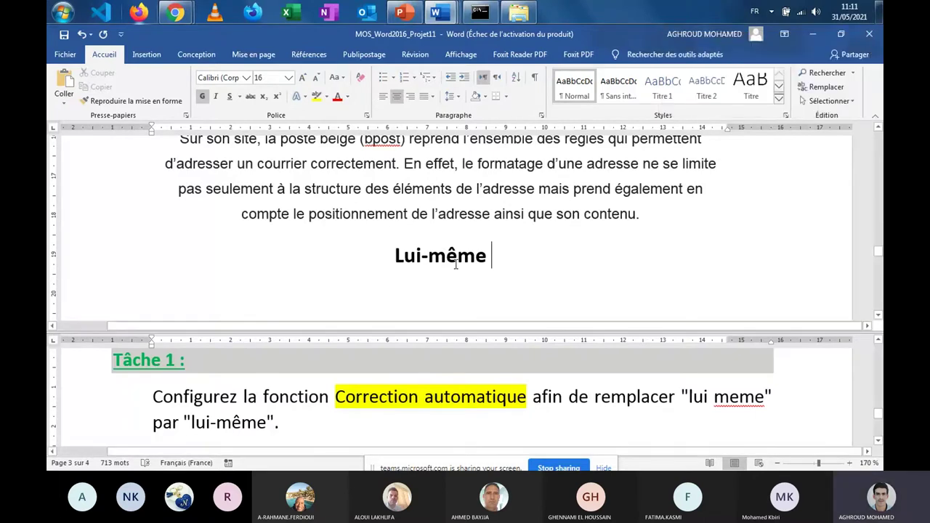
pyautogui.moveTo(456, 264); pyautogui.dragTo(446, 263)
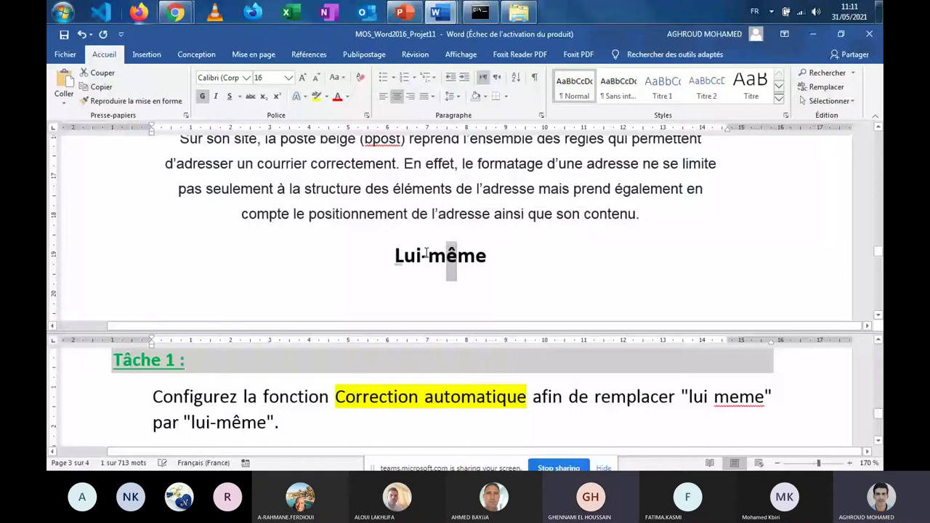
pyautogui.click(427, 252)
pyautogui.hotkey('ctrl', 'z')
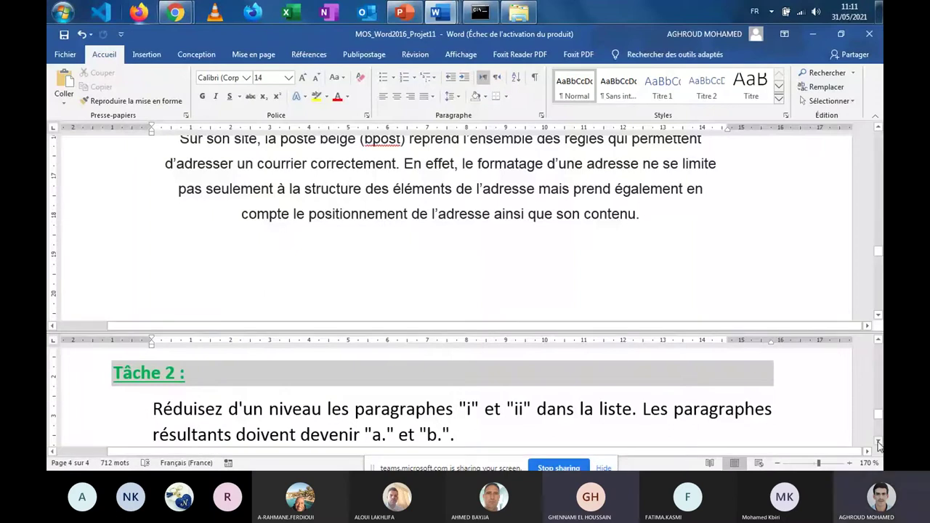
# Step: Find and open the Windows on-screen keyboard (Clavier visuel), place it below the bpost paragraph and put the cursor on the empty line there
pyautogui.click(878, 443)
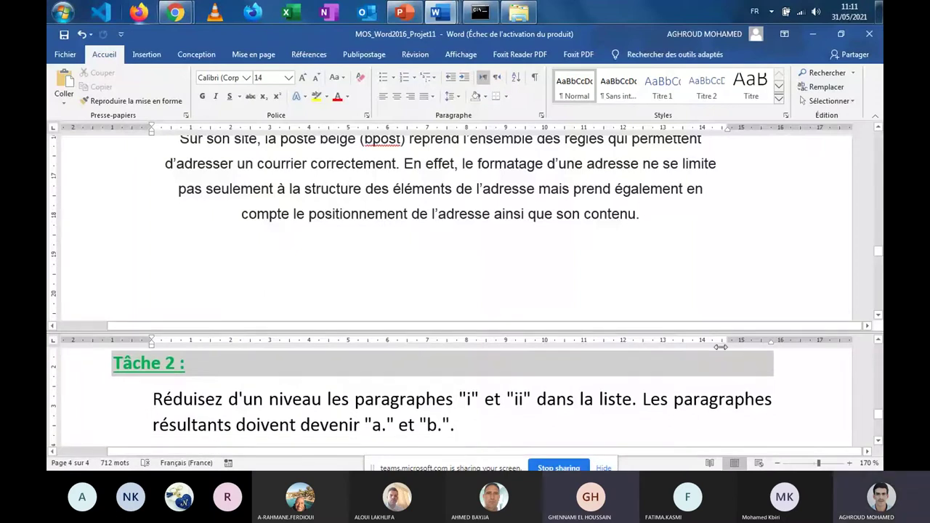
pyautogui.press('super')
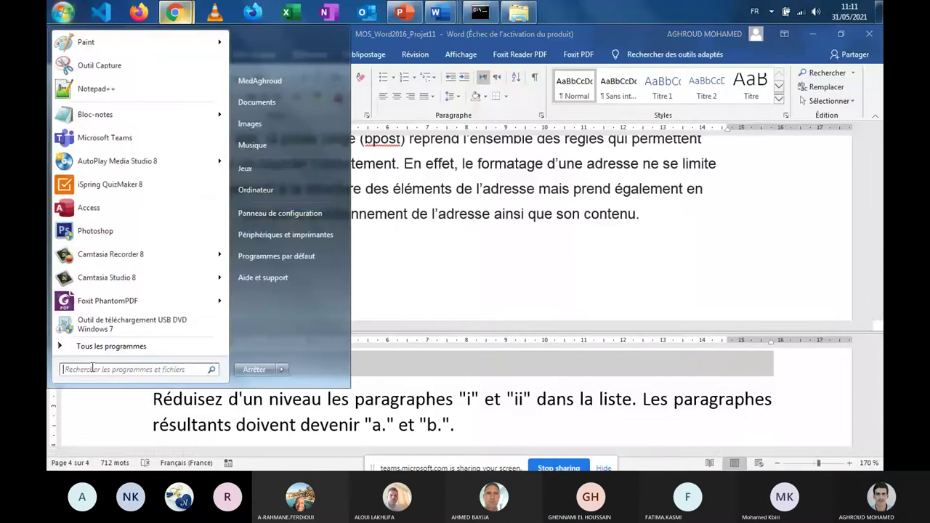
pyautogui.write('cl')
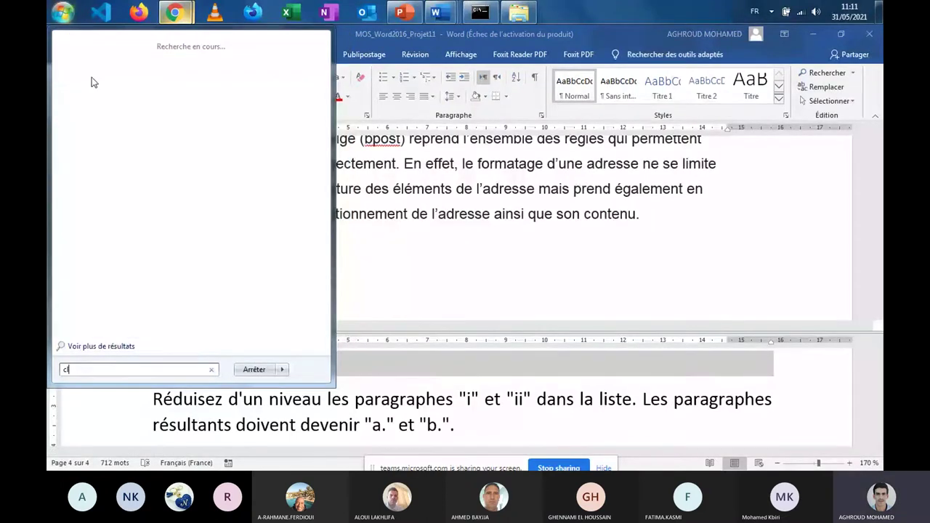
pyautogui.press('Escape')
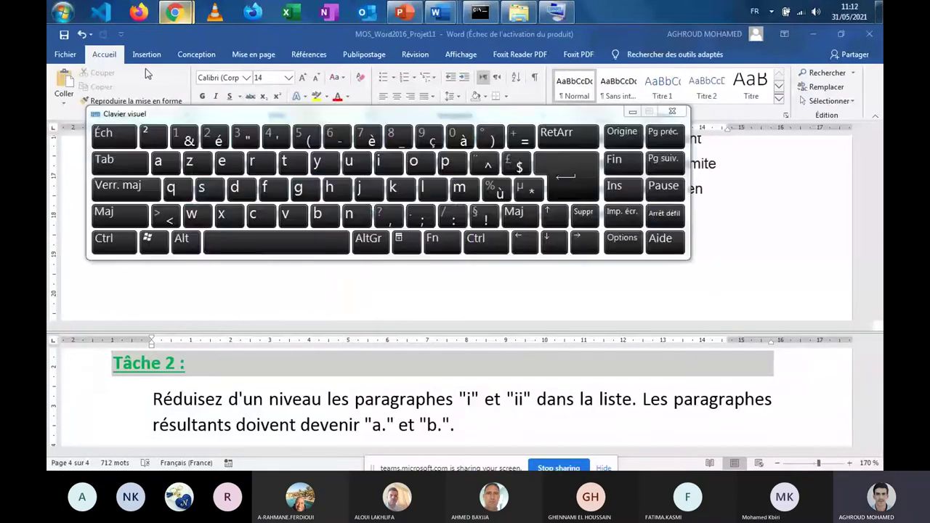
pyautogui.moveTo(283, 120); pyautogui.dragTo(337, 197)
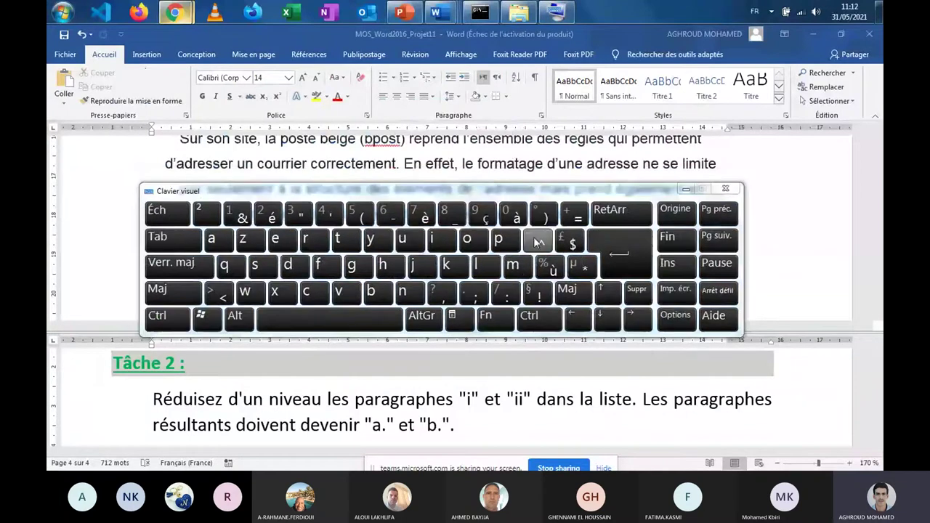
pyautogui.moveTo(528, 198); pyautogui.dragTo(518, 271)
pyautogui.click(652, 215)
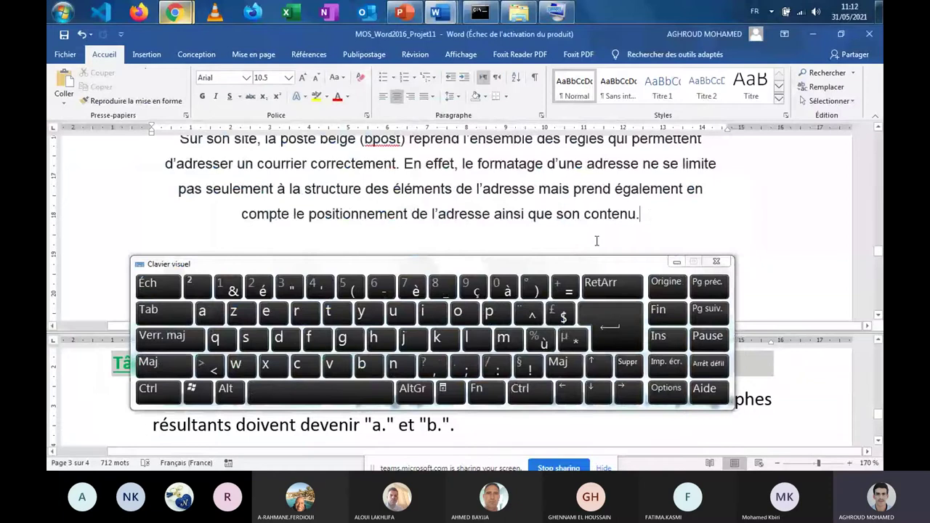
pyautogui.moveTo(533, 271); pyautogui.dragTo(542, 308)
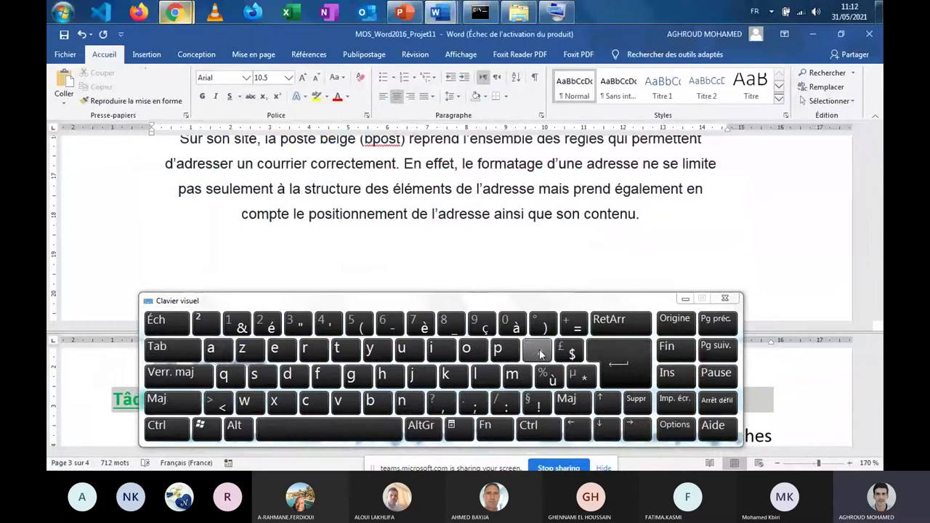
# Step: Using the on-screen keyboard, demonstrate the circumflex with different letters beneath the bpost paragraph: "âaaaêô", then "^p", "^y" and "ê"
pyautogui.click(540, 352)
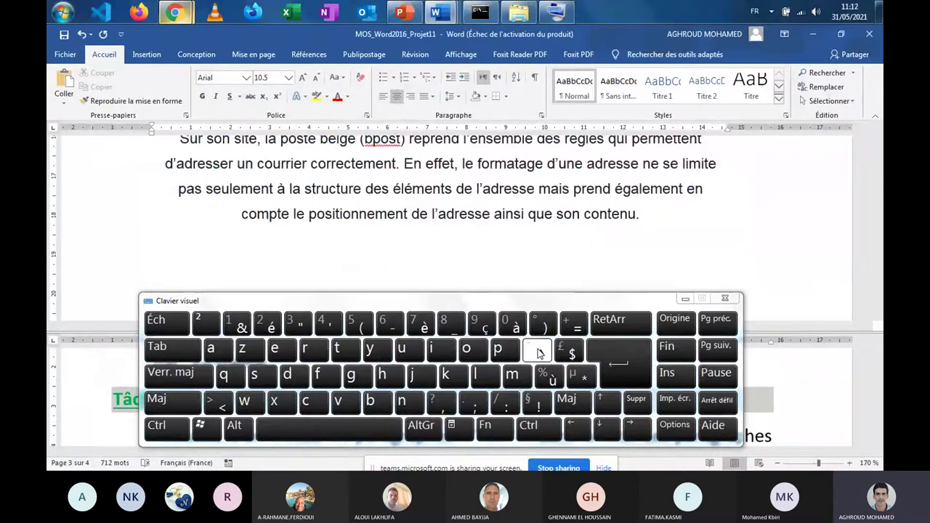
pyautogui.click(220, 356)
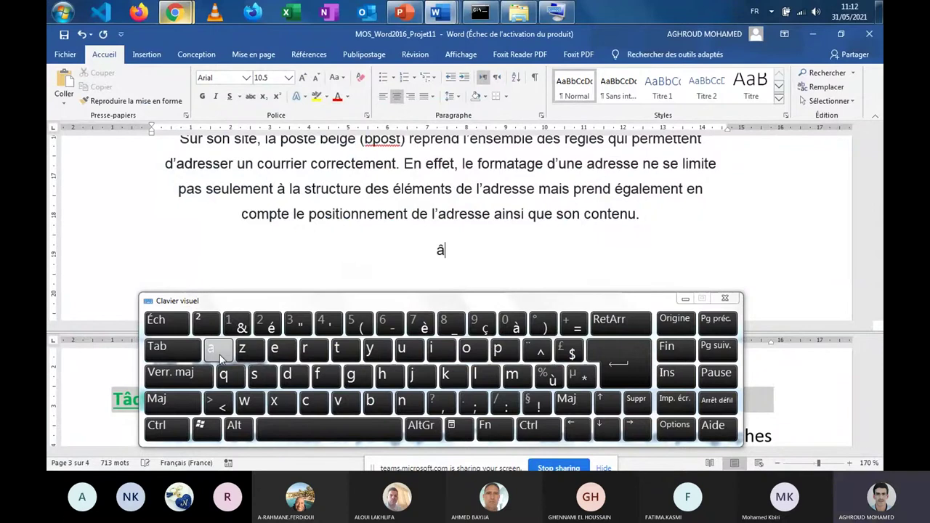
pyautogui.tripleClick(220, 356)
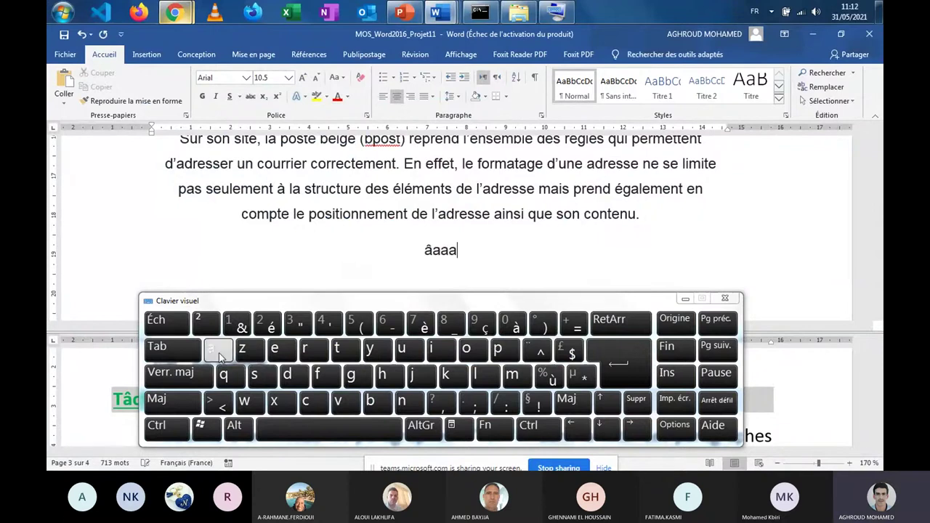
pyautogui.click(541, 355)
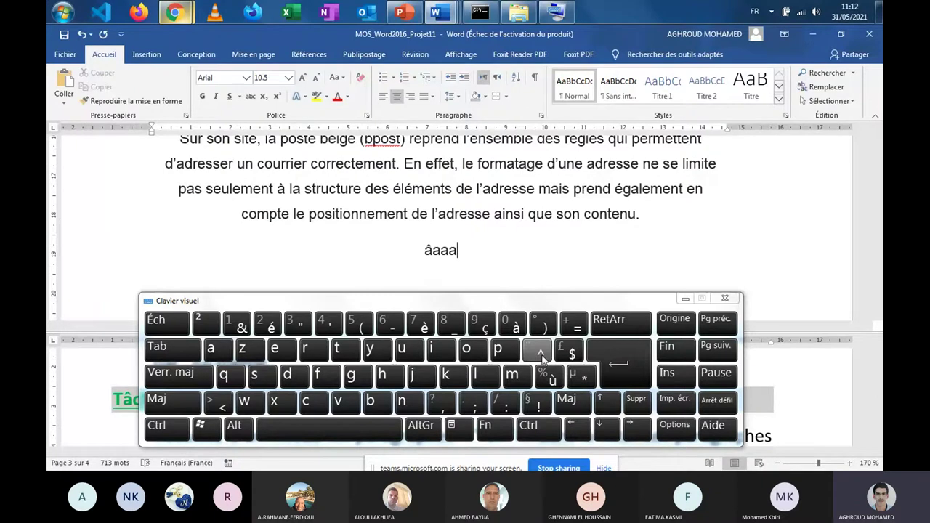
pyautogui.click(284, 349)
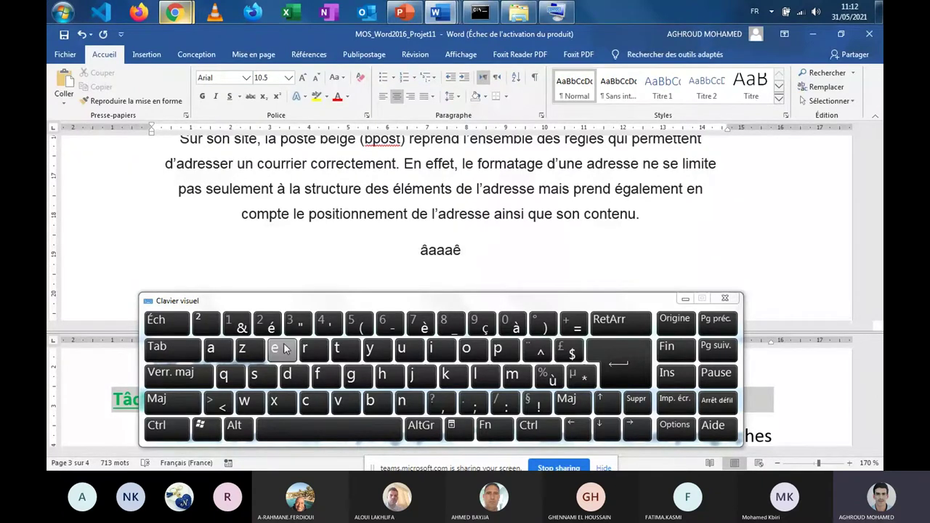
pyautogui.click(539, 352)
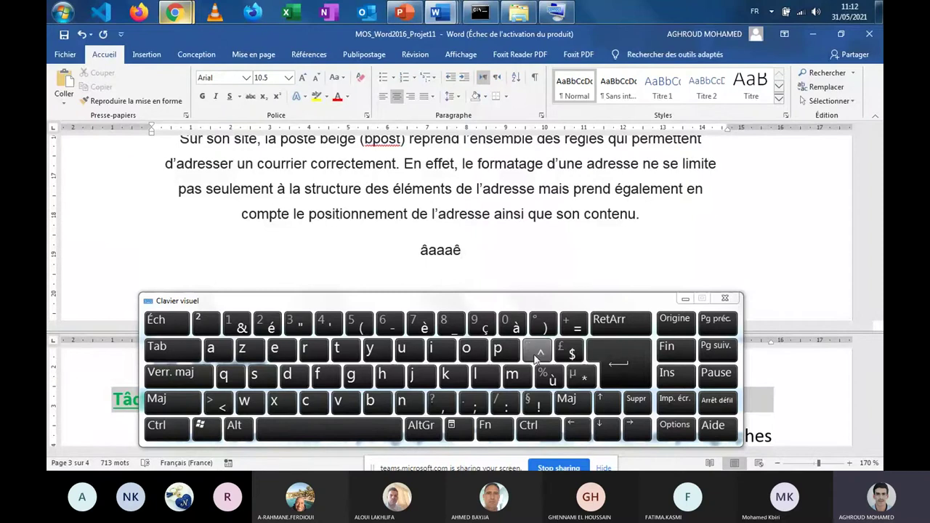
pyautogui.click(466, 350)
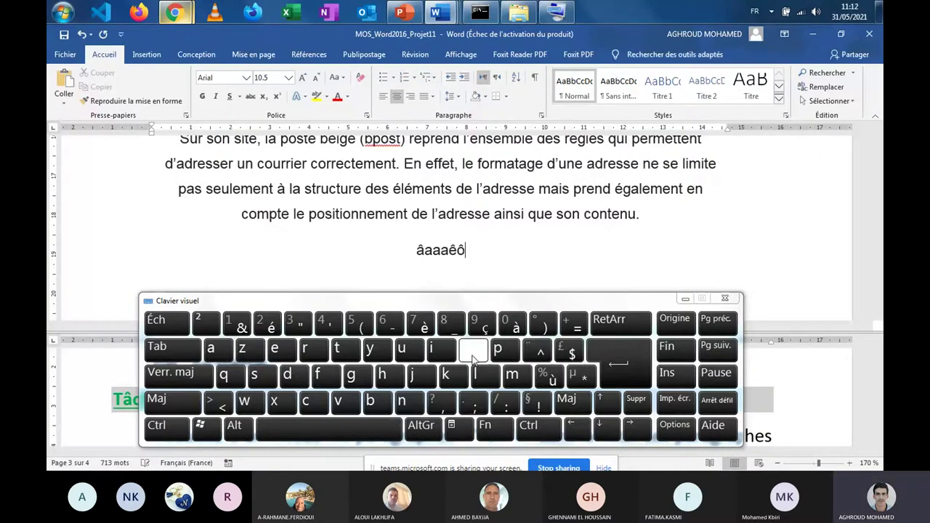
pyautogui.click(498, 349)
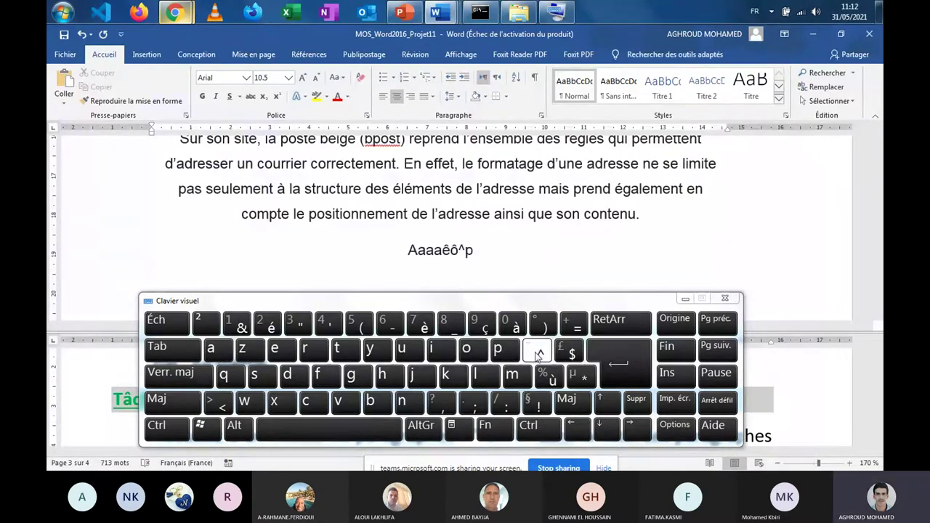
pyautogui.click(538, 354)
pyautogui.click(390, 355)
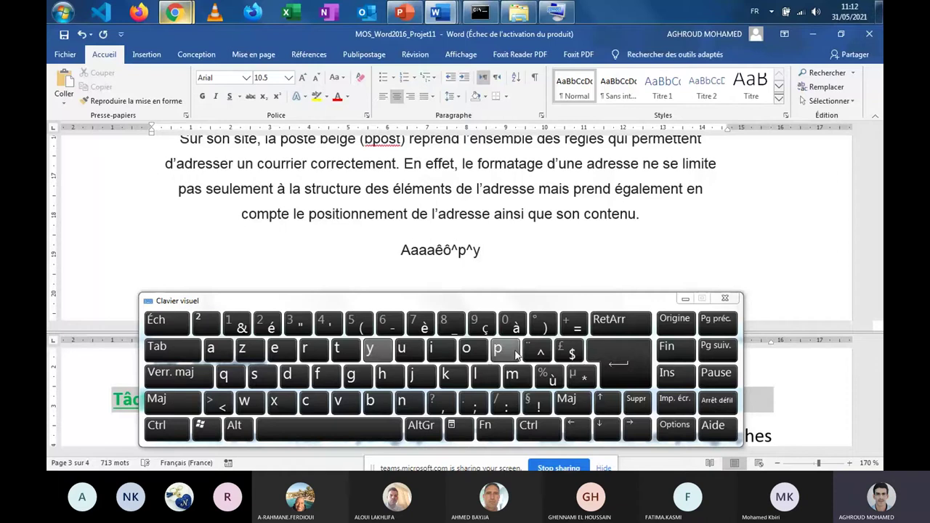
pyautogui.click(538, 353)
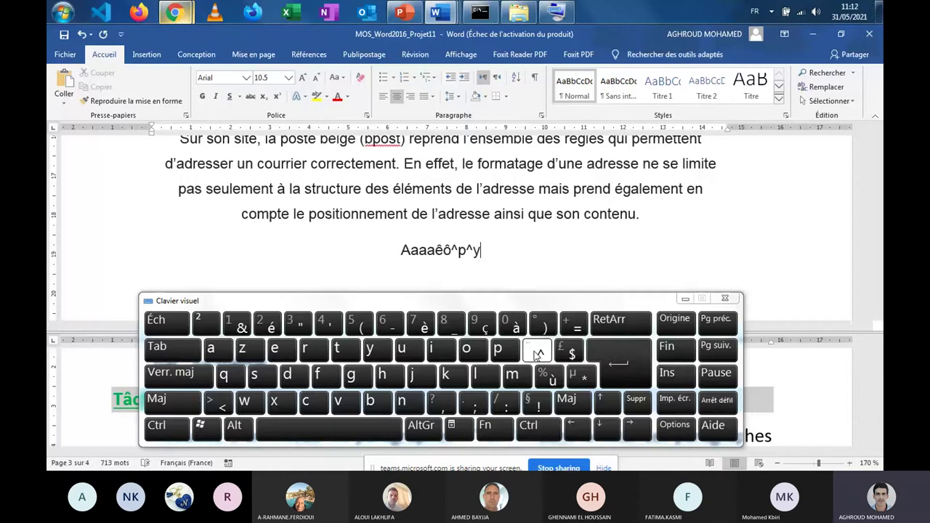
pyautogui.click(278, 353)
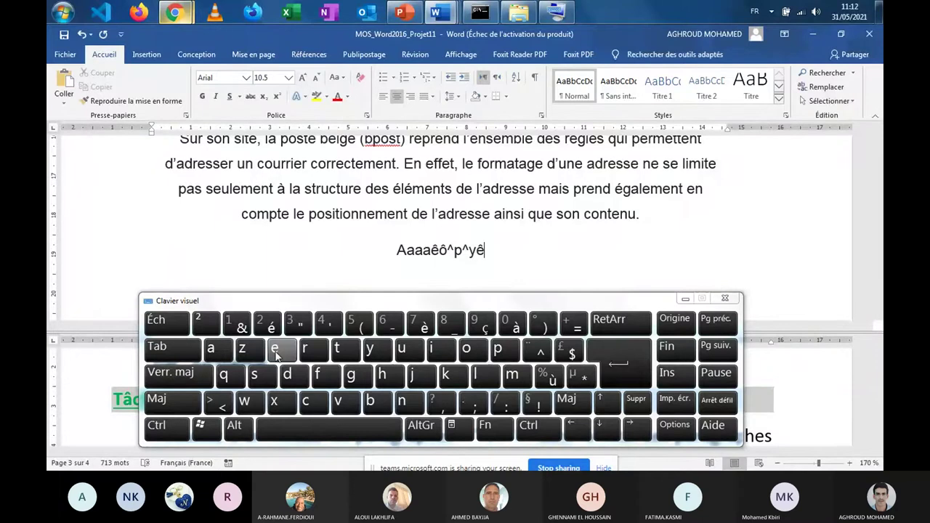
# Step: Delete all the circumflex test characters beneath the bpost paragraph
pyautogui.click(614, 322)
pyautogui.click(616, 326)
pyautogui.click(617, 326)
pyautogui.click(617, 326)
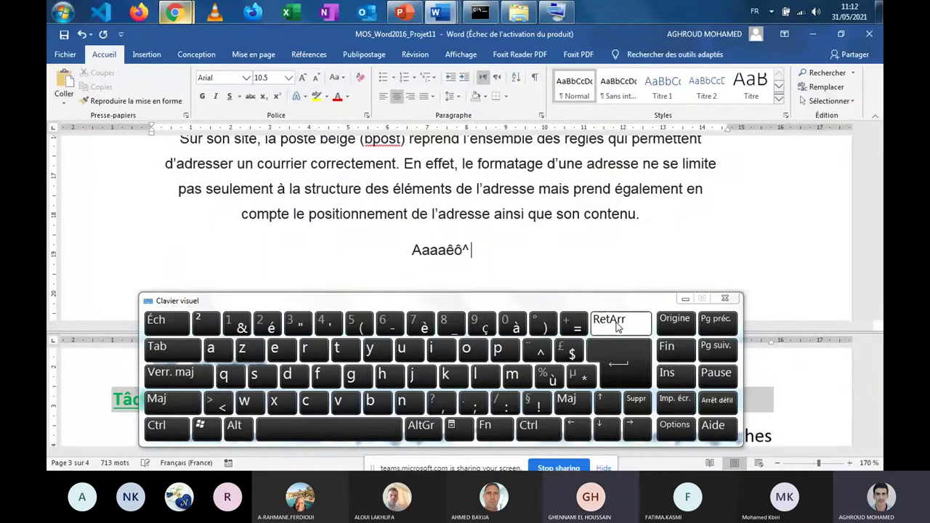
pyautogui.click(616, 326)
pyautogui.click(616, 325)
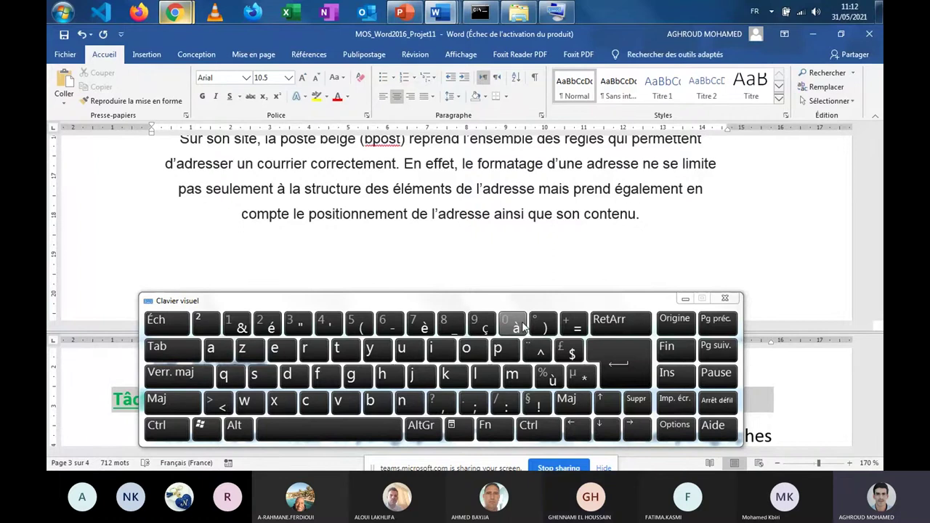
# Step: Enter "âêû" beneath the bpost paragraph with the on-screen keyboard as a second circumflex demonstration, and delete it
pyautogui.click(538, 351)
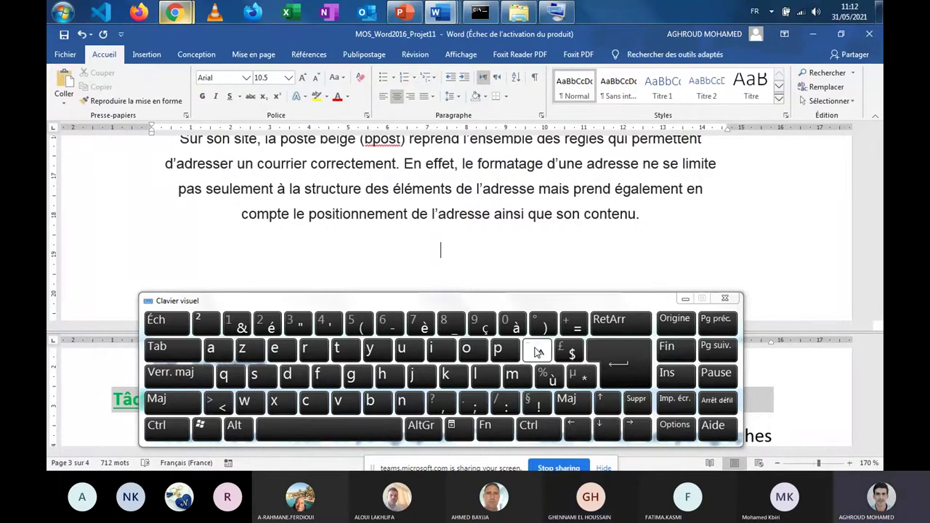
pyautogui.click(222, 352)
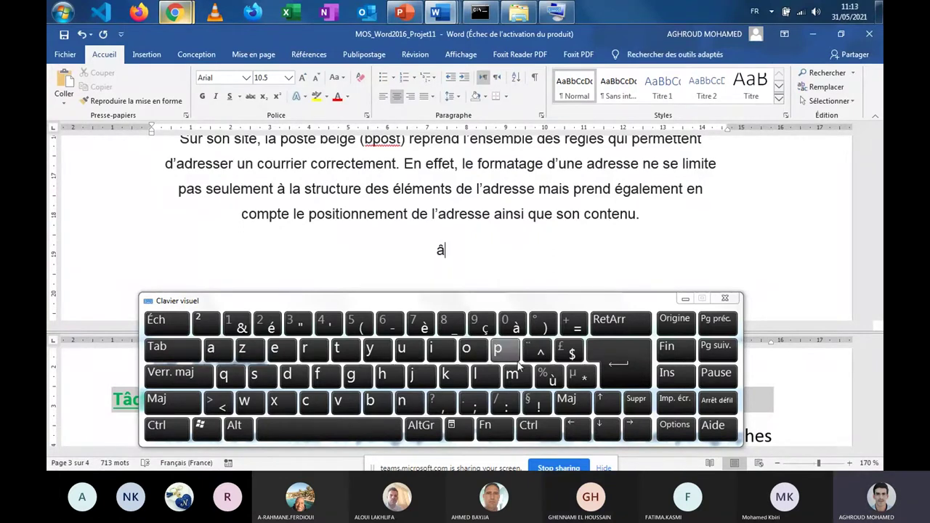
pyautogui.click(538, 352)
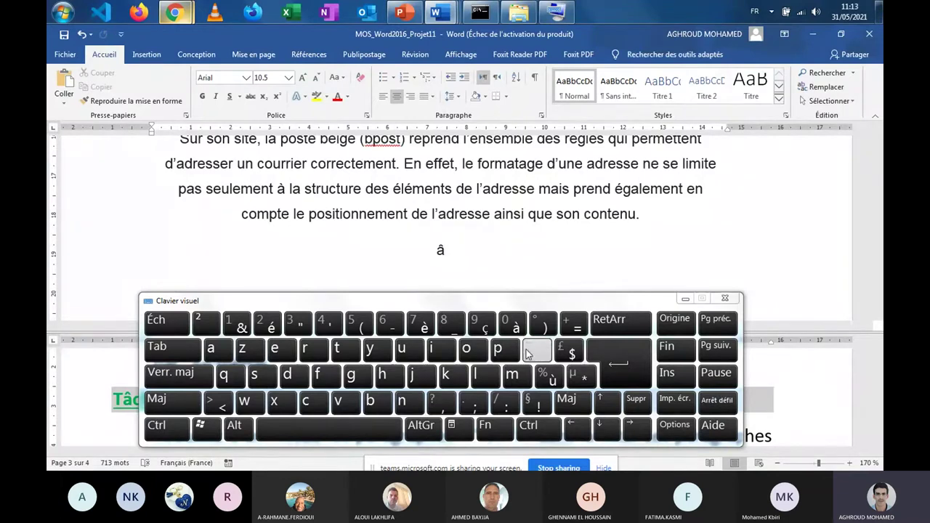
pyautogui.click(294, 353)
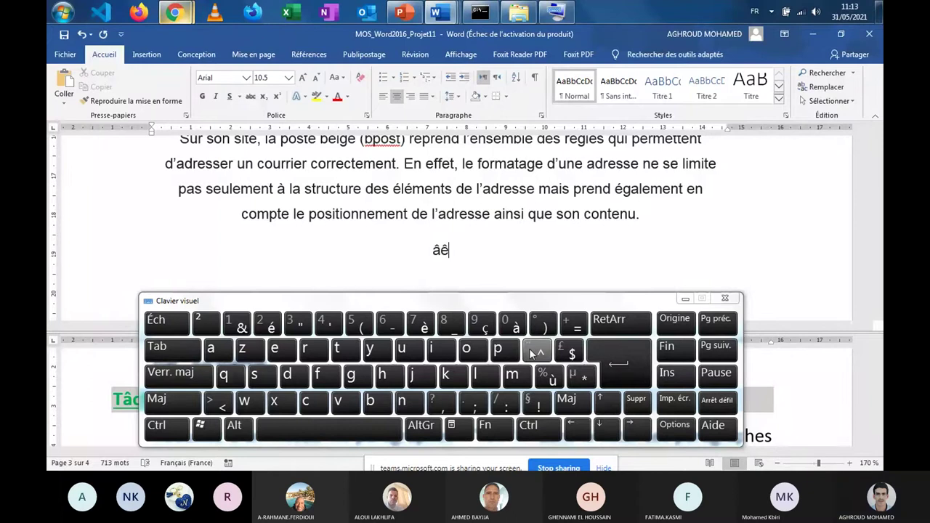
pyautogui.click(531, 354)
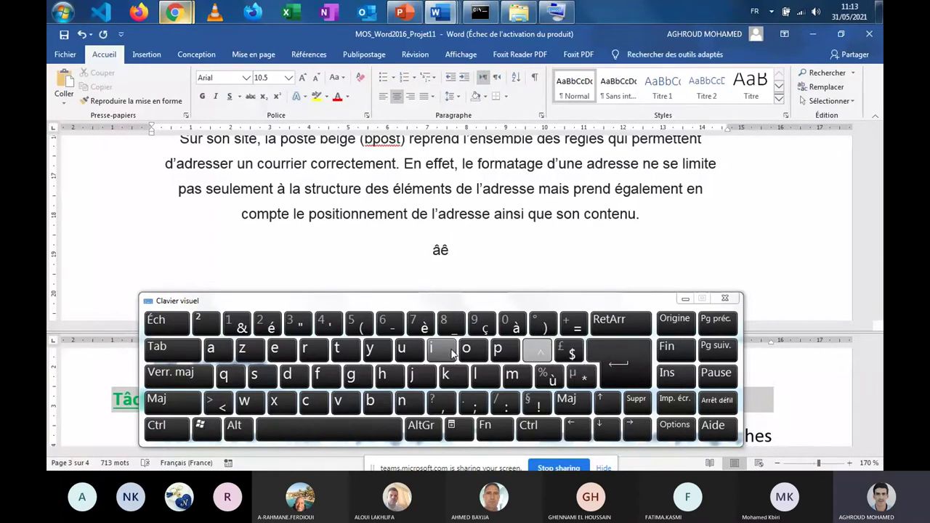
pyautogui.click(414, 352)
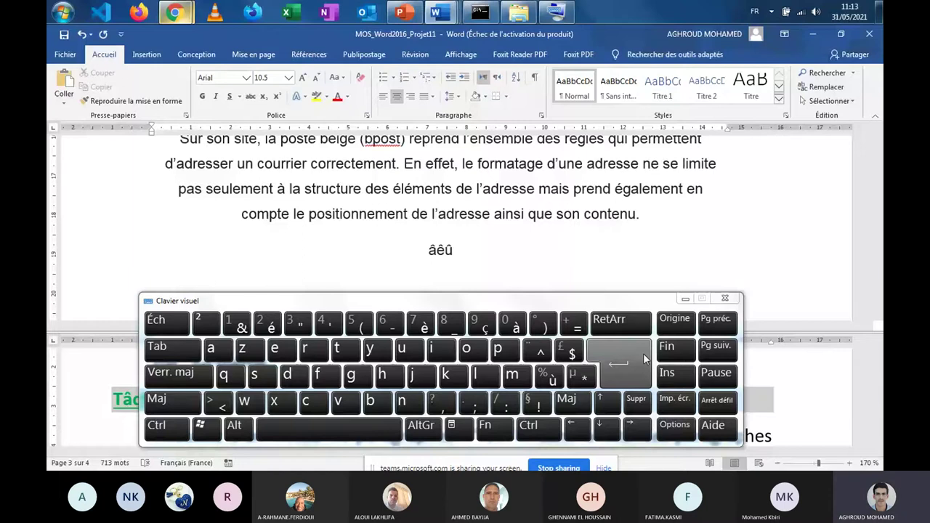
pyautogui.click(622, 330)
pyautogui.click(622, 330)
pyautogui.click(622, 330)
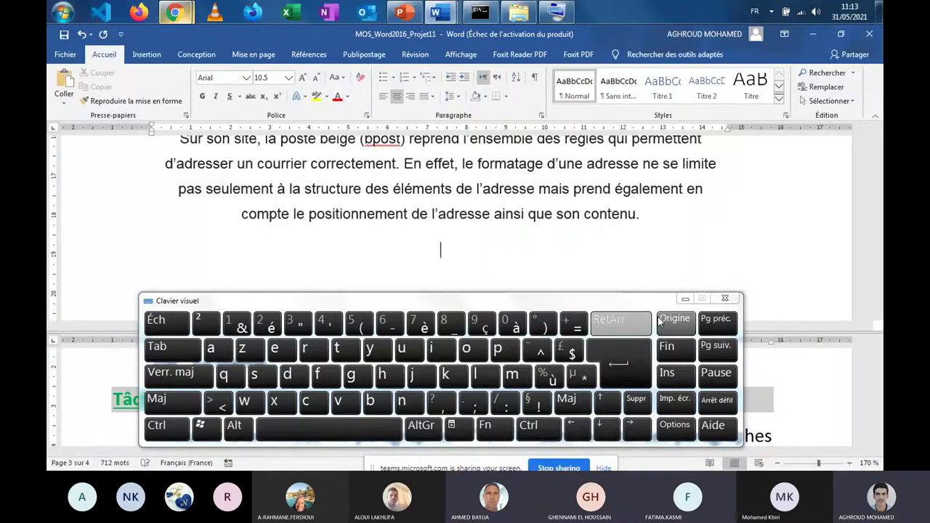
# Step: Minimize the on-screen keyboard and place the cursor after "lui-même" at the end of the Tâche 1 instruction
pyautogui.click(685, 299)
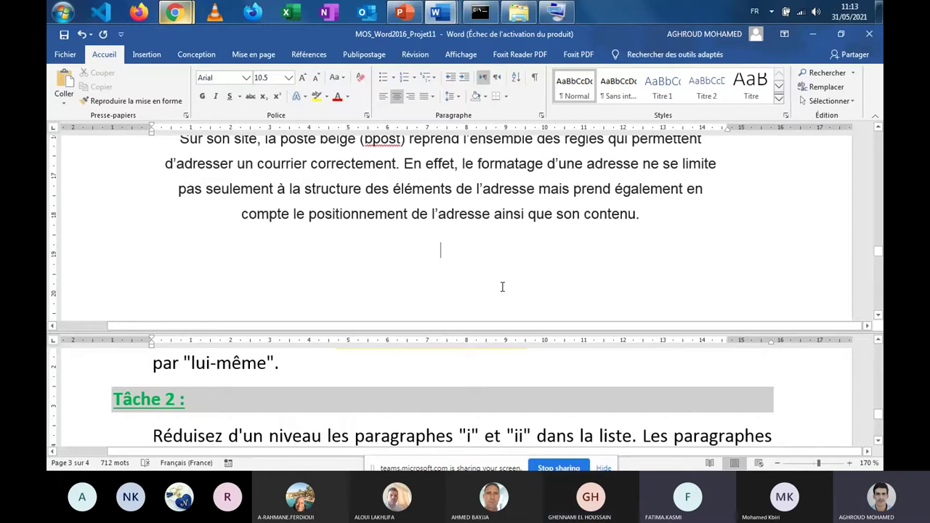
pyautogui.click(384, 422)
pyautogui.moveTo(574, 16)
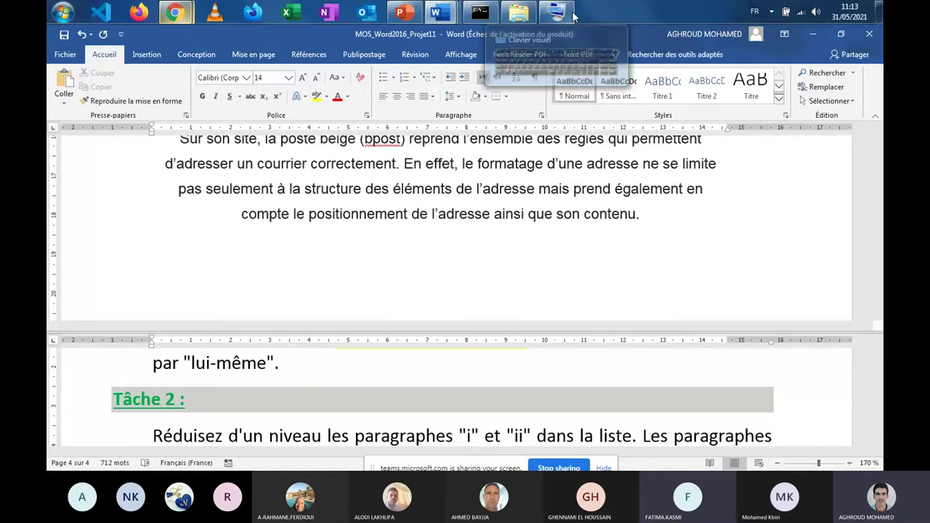
pyautogui.click(573, 16)
pyautogui.click(334, 370)
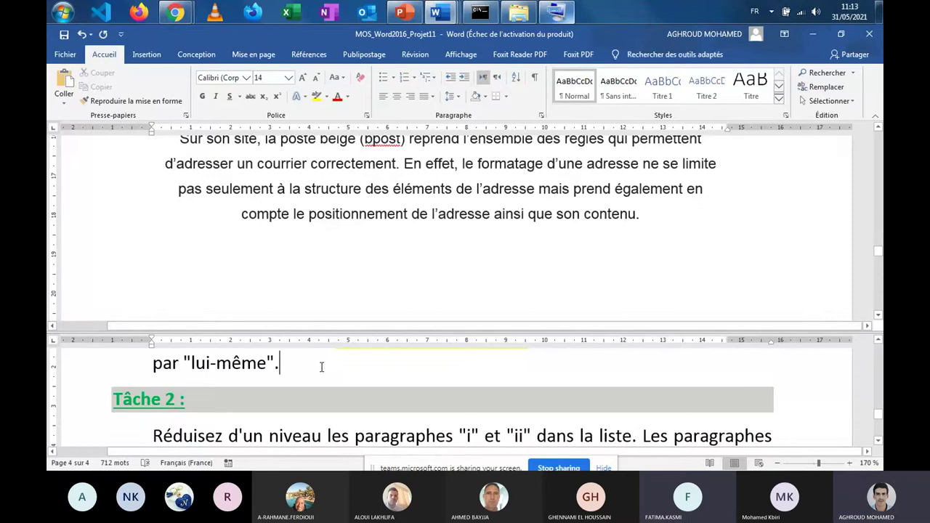
# Step: Enter "éè" beneath the bpost paragraph with the on-screen keyboard as an accented-letter demonstration, and delete it
pyautogui.click(555, 16)
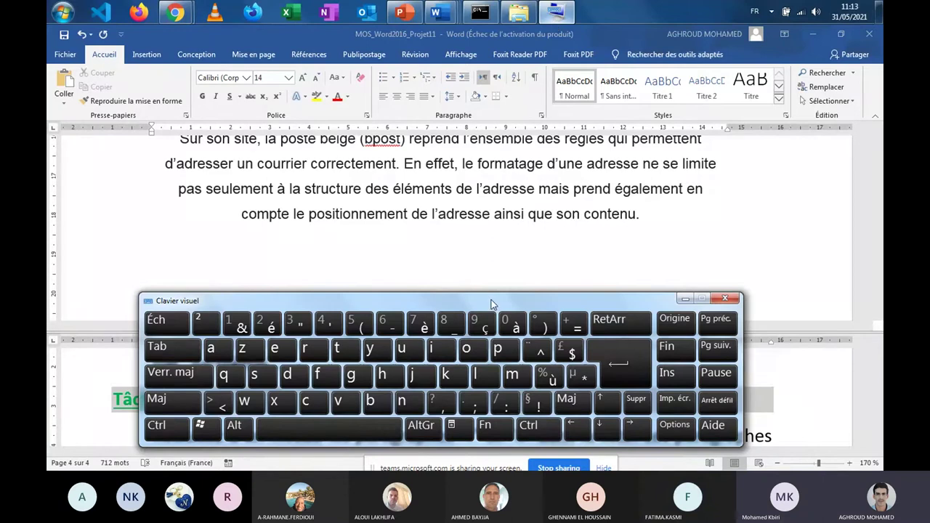
pyautogui.moveTo(492, 303); pyautogui.dragTo(558, 164)
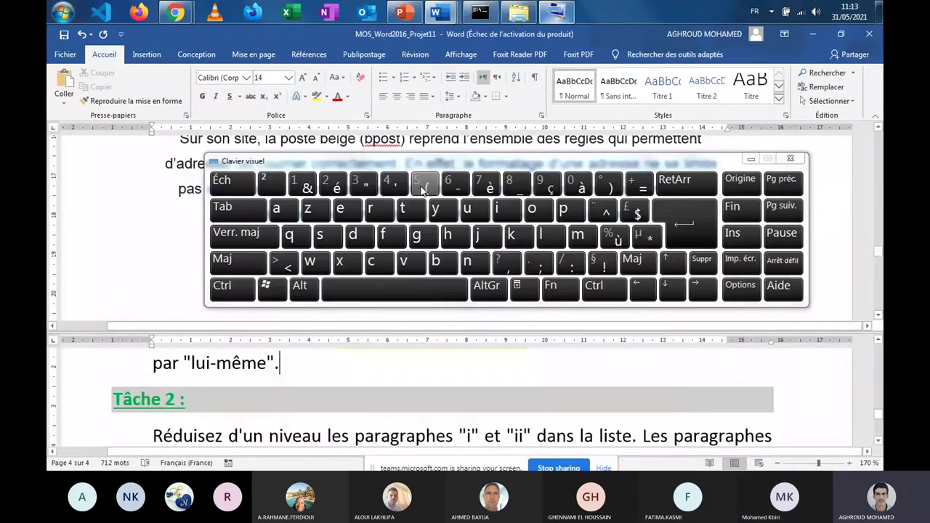
pyautogui.moveTo(436, 160); pyautogui.dragTo(340, 195)
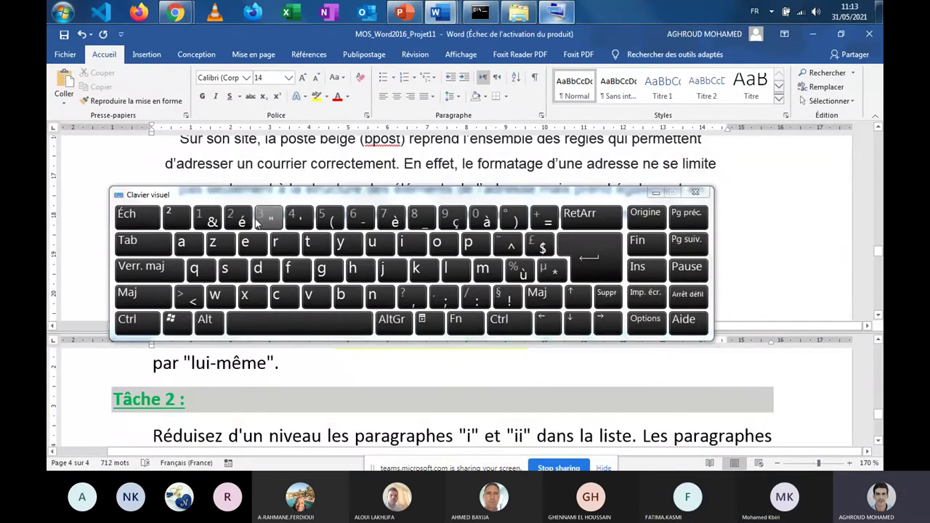
pyautogui.moveTo(526, 198); pyautogui.dragTo(542, 286)
pyautogui.click(442, 248)
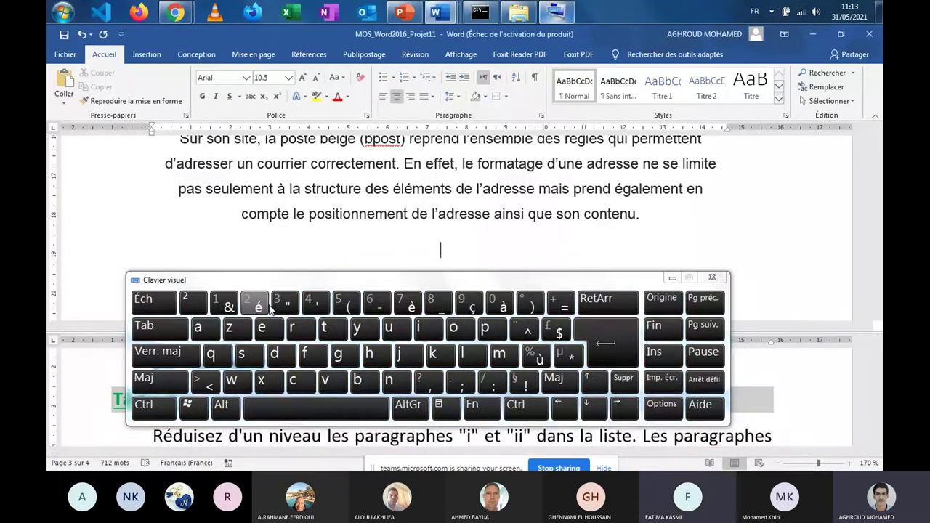
pyautogui.click(268, 307)
pyautogui.click(411, 307)
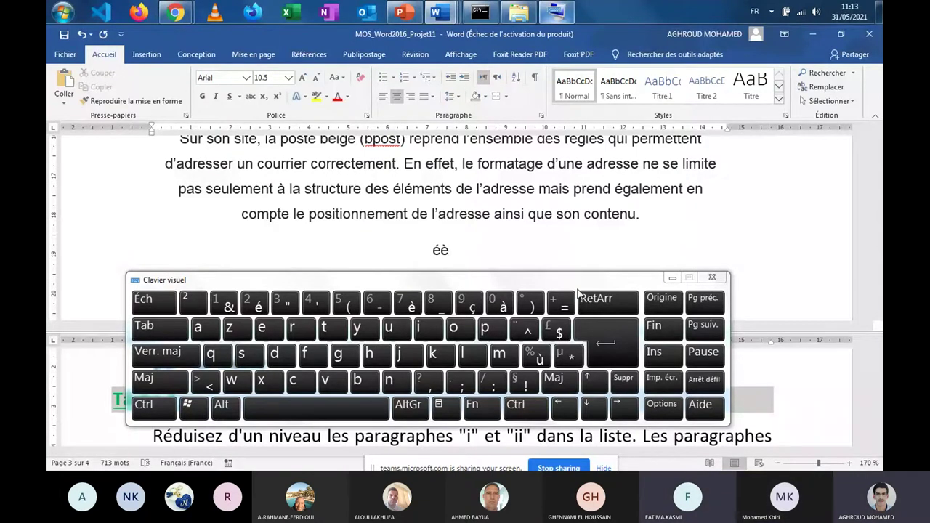
pyautogui.doubleClick(617, 299)
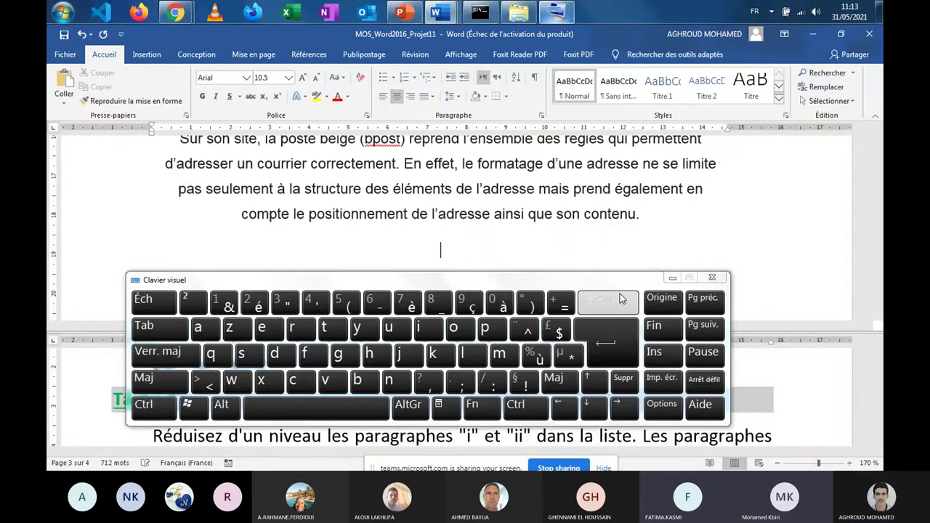
# Step: Close the on-screen keyboard, and check the Microsoft Teams participant list before minimizing the browser to return to Word
pyautogui.click(713, 277)
pyautogui.hotkey('alt', 'Tab')
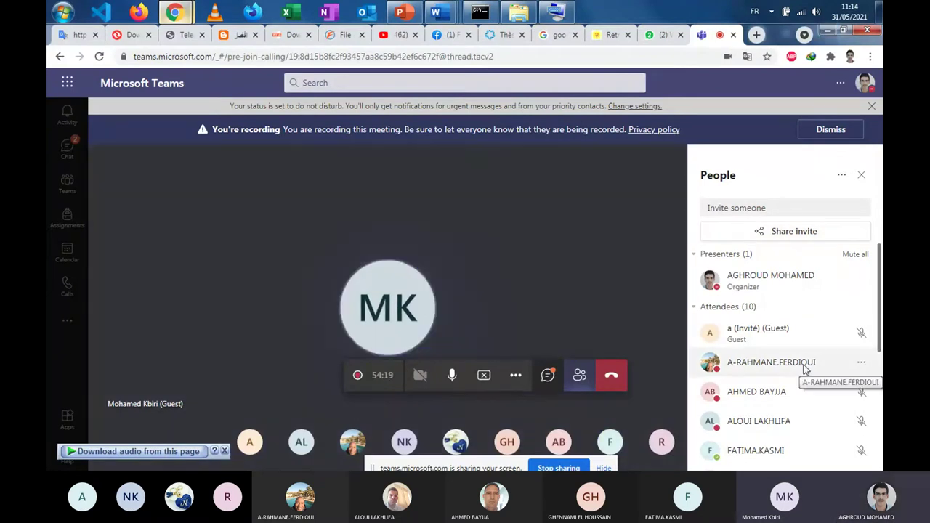
pyautogui.click(827, 31)
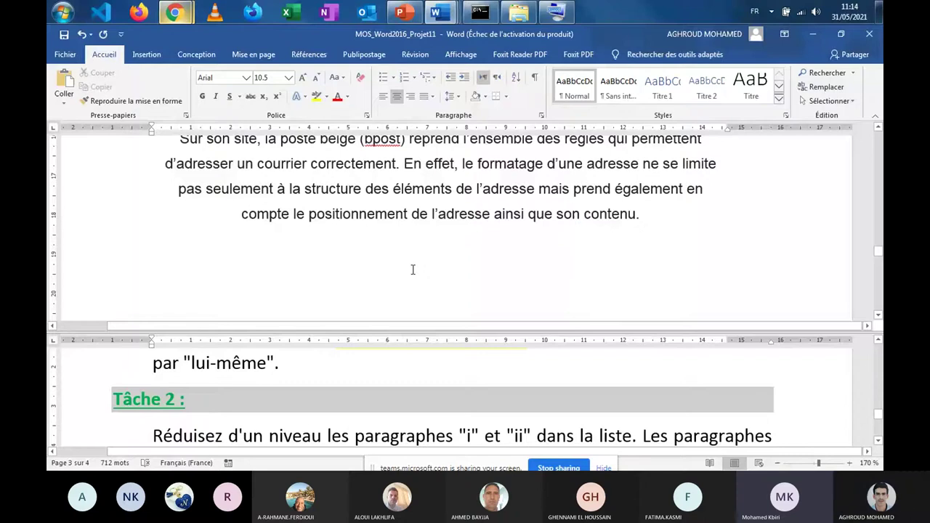
# Step: Bring the complete Tâche 2 instruction into view in the pane below the document split
pyautogui.click(405, 370)
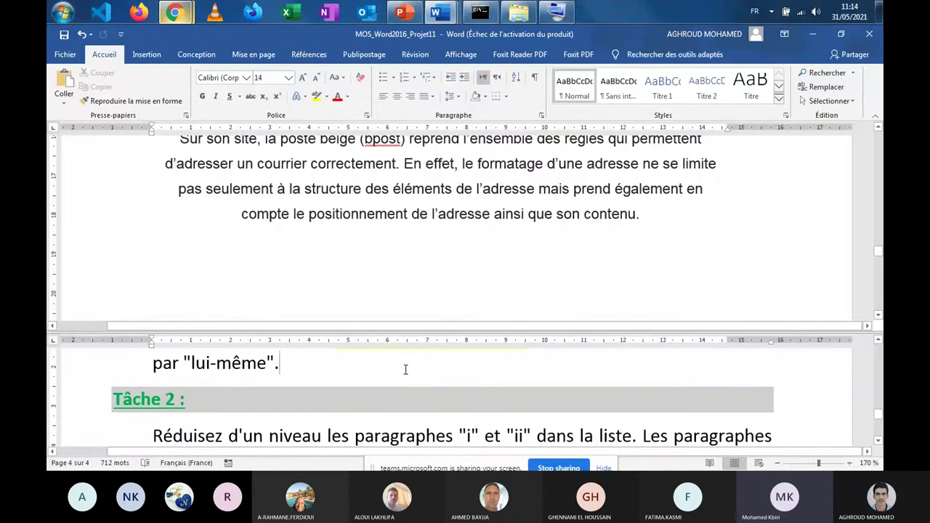
pyautogui.scroll(-1, 406, 371)
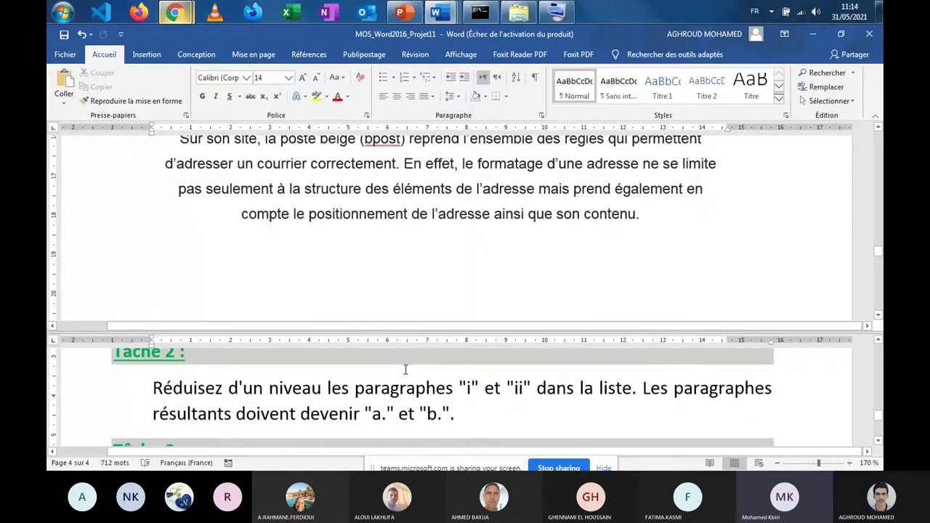
pyautogui.scroll(1, 406, 371)
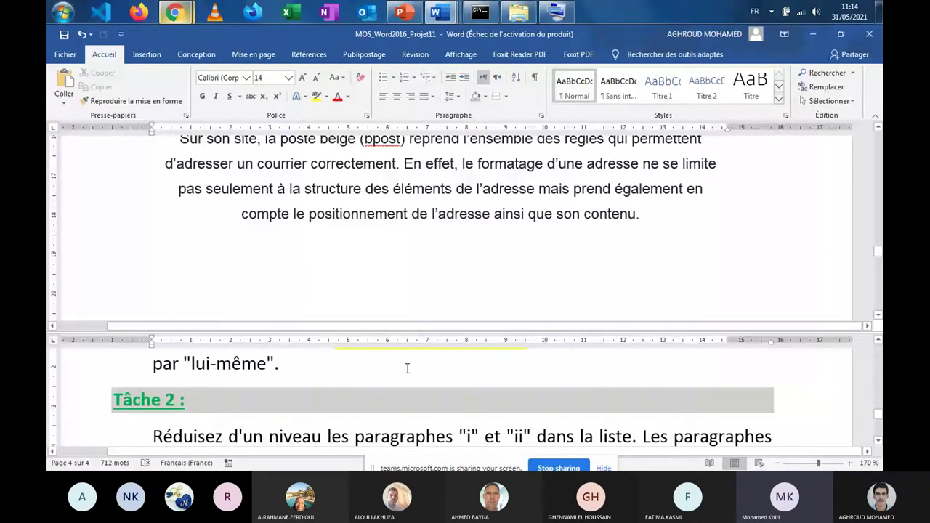
pyautogui.scroll(1, 407, 368)
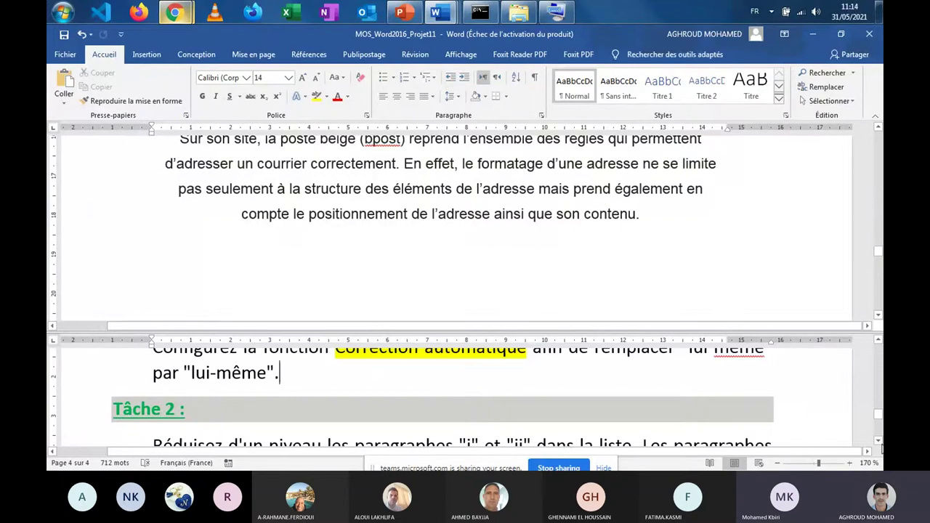
pyautogui.click(878, 440)
pyautogui.click(878, 441)
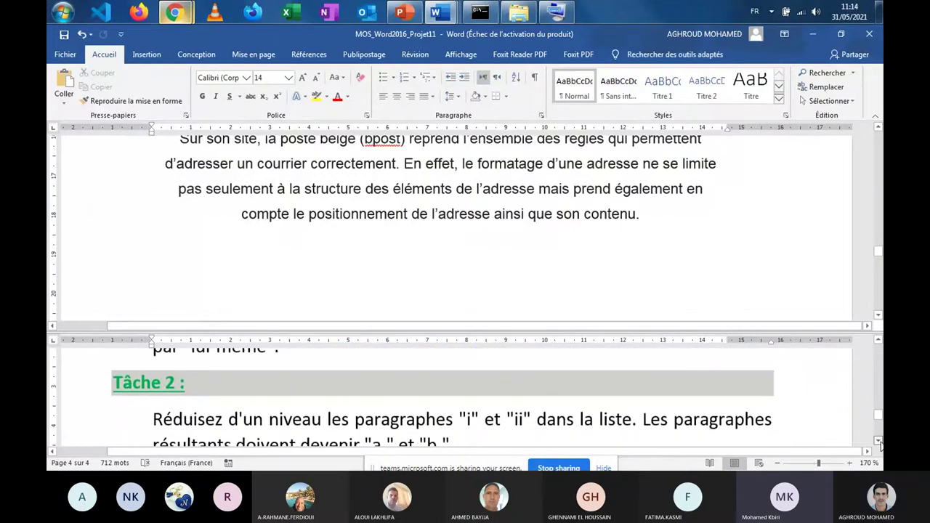
pyautogui.click(878, 440)
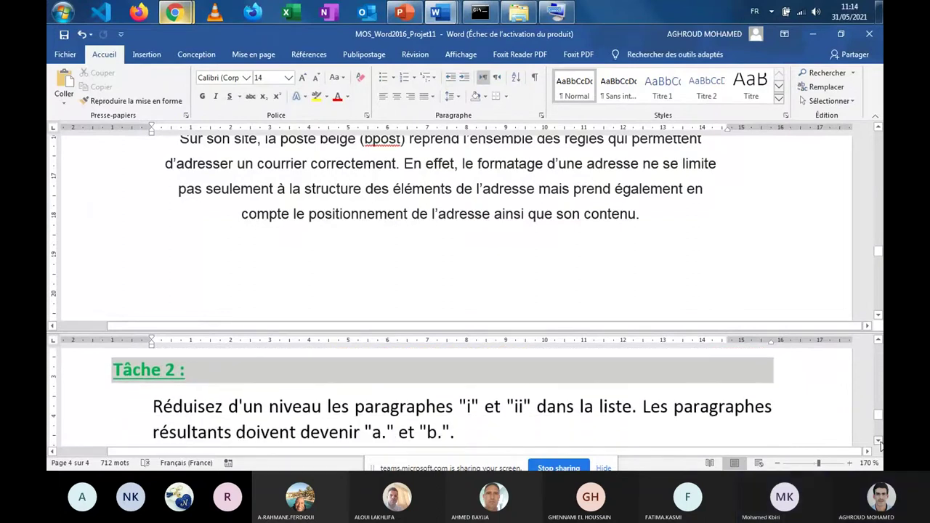
# Step: Lower the document split slightly while keeping both lines of the Tâche 2 instruction in view
pyautogui.click(465, 276)
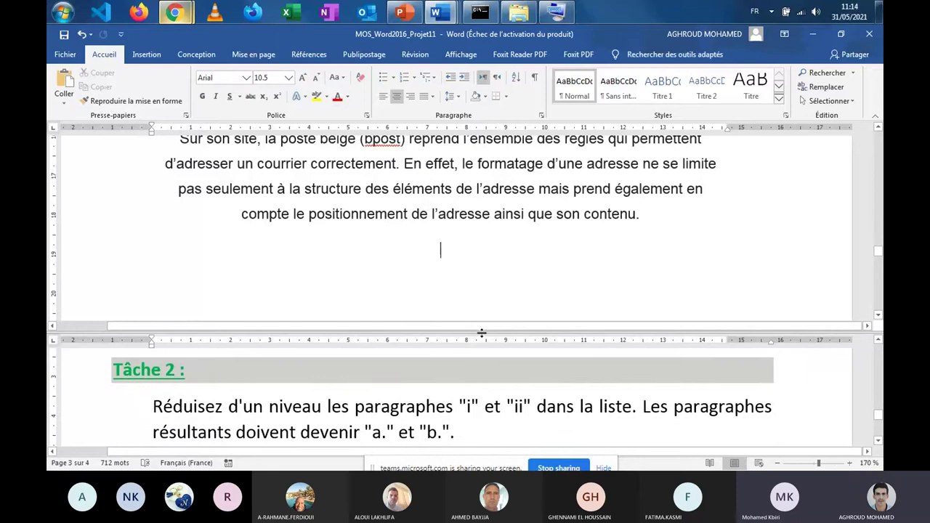
pyautogui.moveTo(481, 333); pyautogui.dragTo(481, 340)
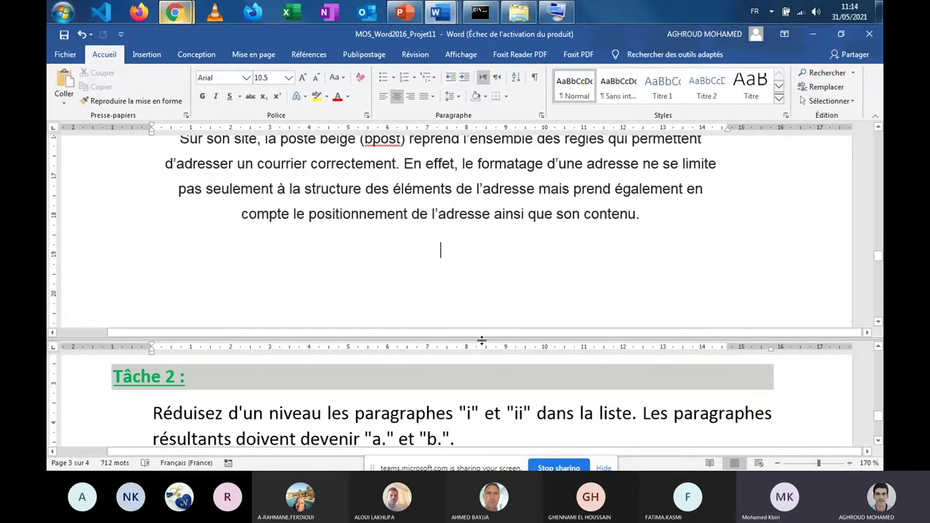
pyautogui.click(463, 441)
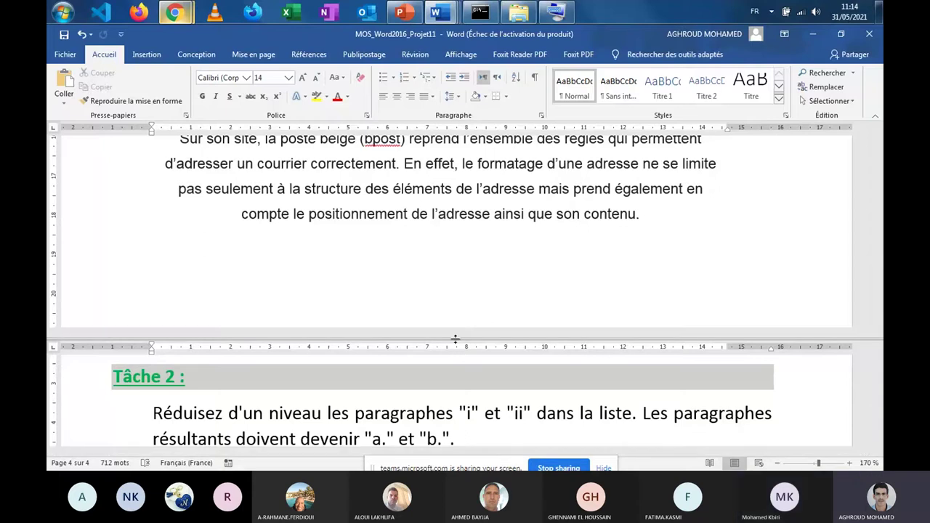
pyautogui.moveTo(455, 339); pyautogui.dragTo(455, 336)
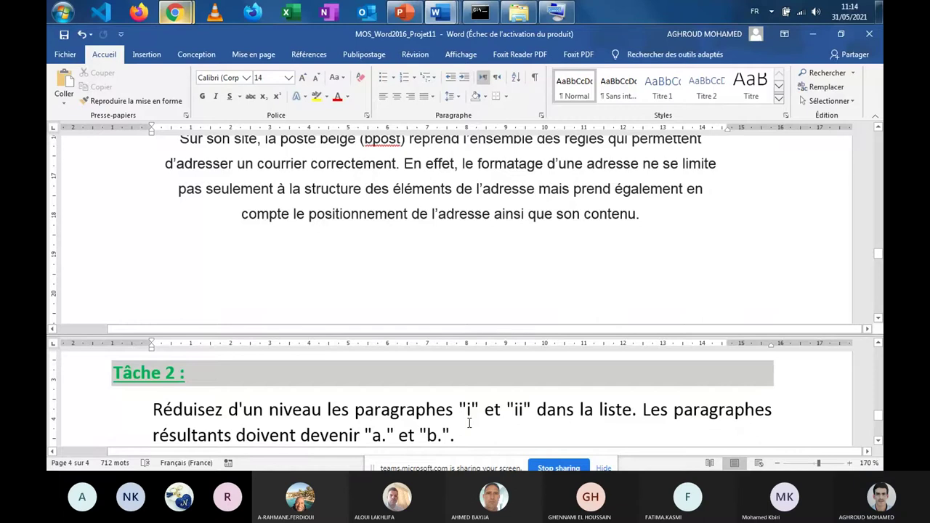
# Step: Read the Tâche 2 instruction on reducing paragraphs "i" and "ii" by one level to "a." and "b."
pyautogui.moveTo(469, 423); pyautogui.dragTo(153, 414)
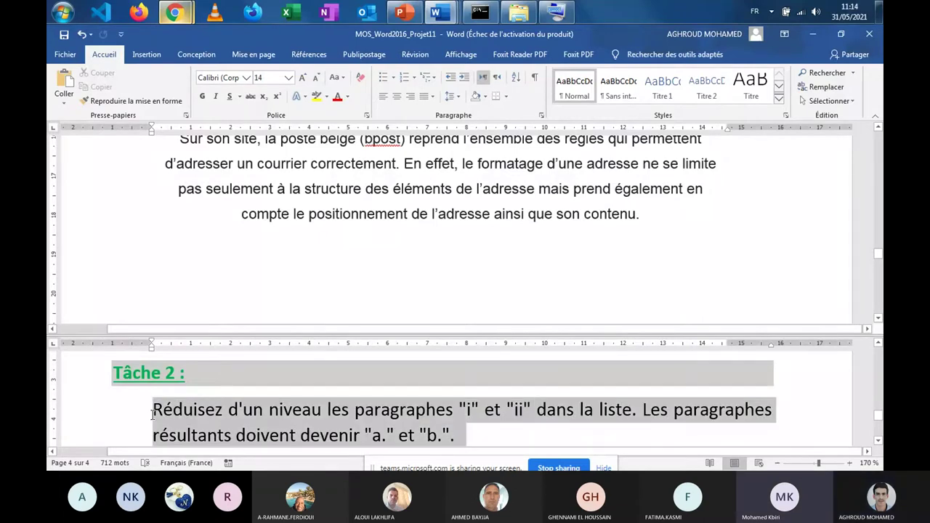
pyautogui.click(182, 413)
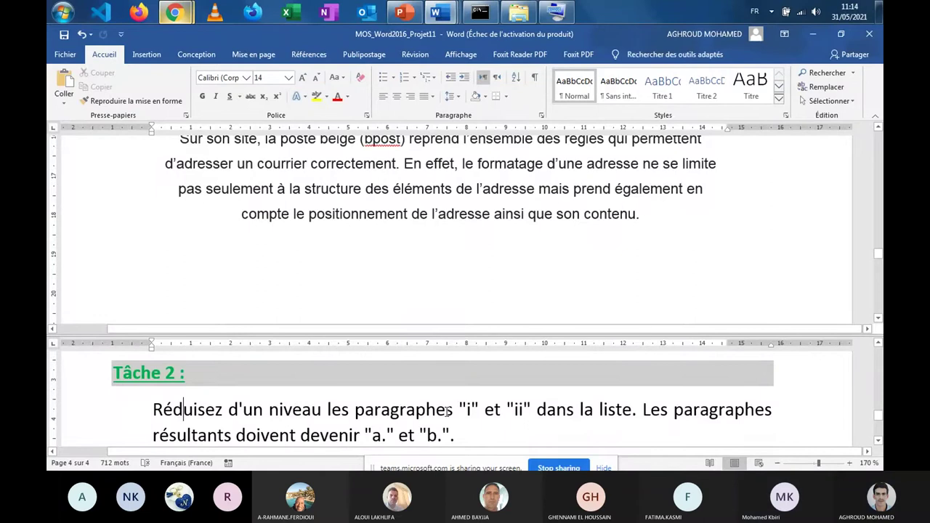
pyautogui.click(466, 436)
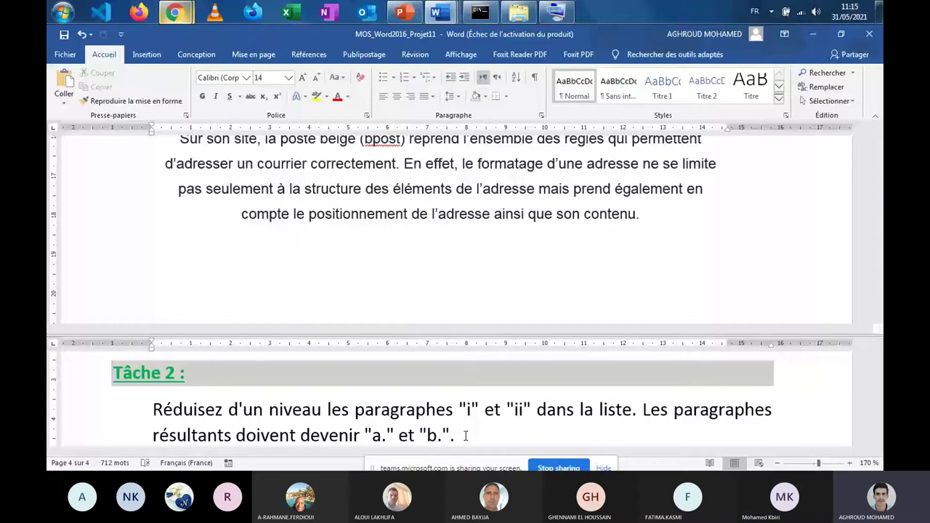
# Step: Highlight "Réduisez d'un niveau" in yellow in the Tâche 2 instruction
pyautogui.click(462, 436)
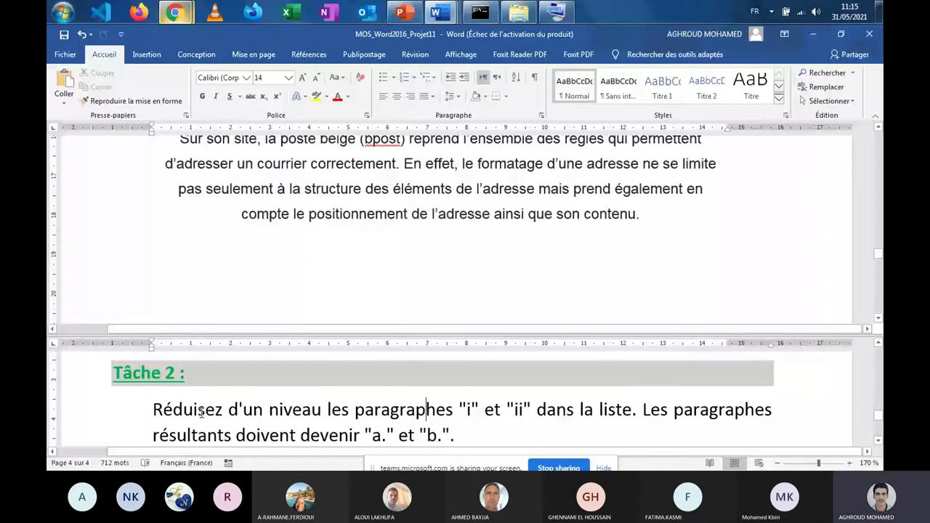
pyautogui.moveTo(201, 412); pyautogui.dragTo(327, 410)
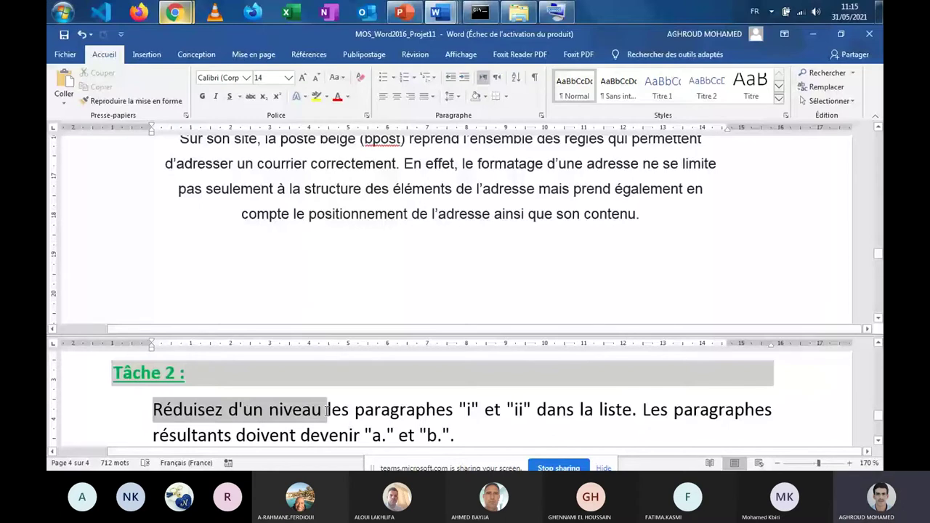
pyautogui.click(471, 411)
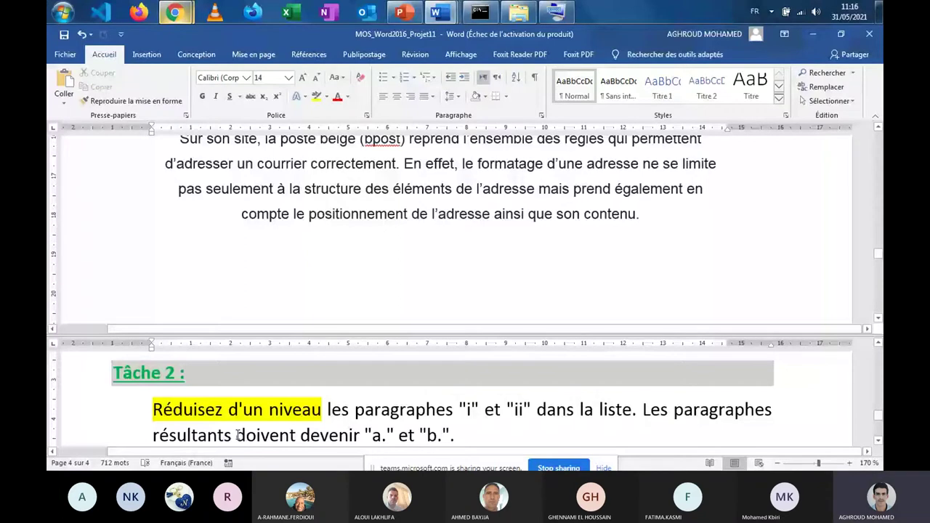
# Step: Examine paragraphs "i" and "ii" in the numbered list and the numbered items around them
pyautogui.click(417, 195)
pyautogui.scroll(3, 417, 195)
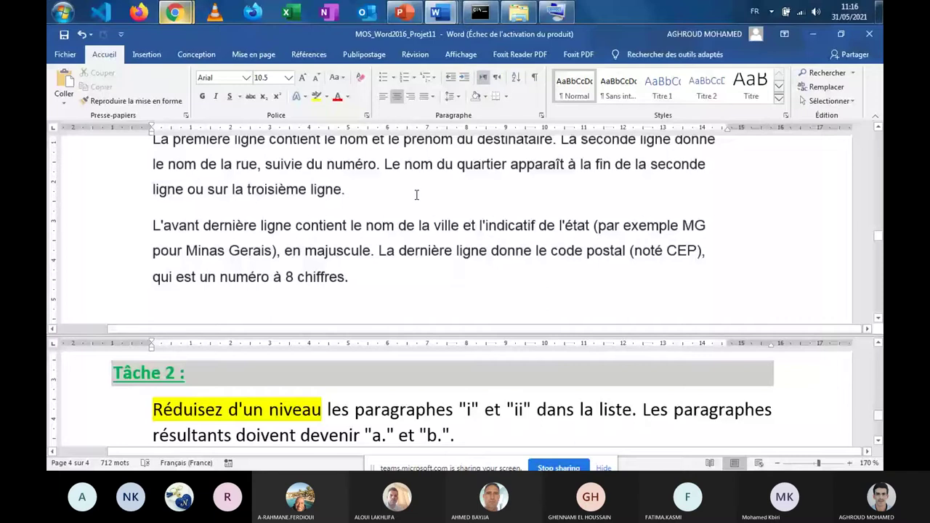
pyautogui.scroll(5, 417, 195)
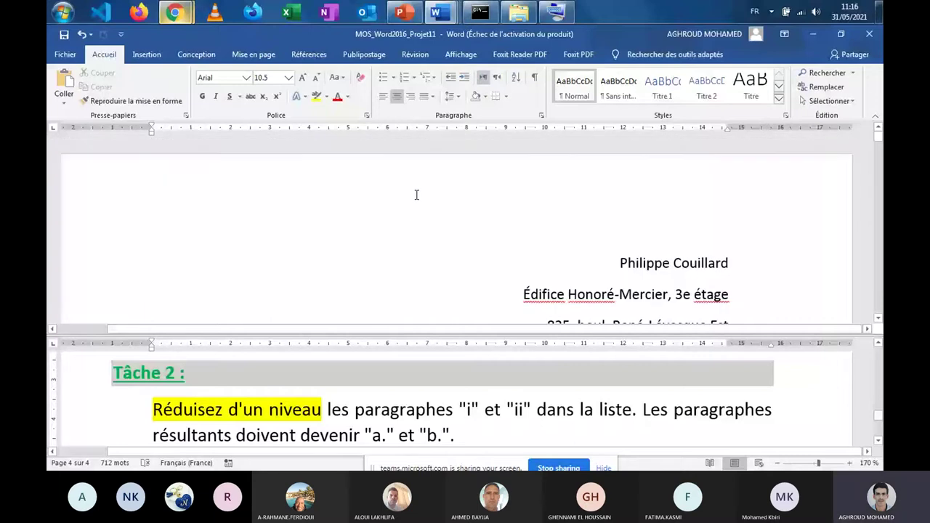
pyautogui.keyDown('ctrl'); pyautogui.scroll(-3, 416, 195); pyautogui.keyUp('ctrl')
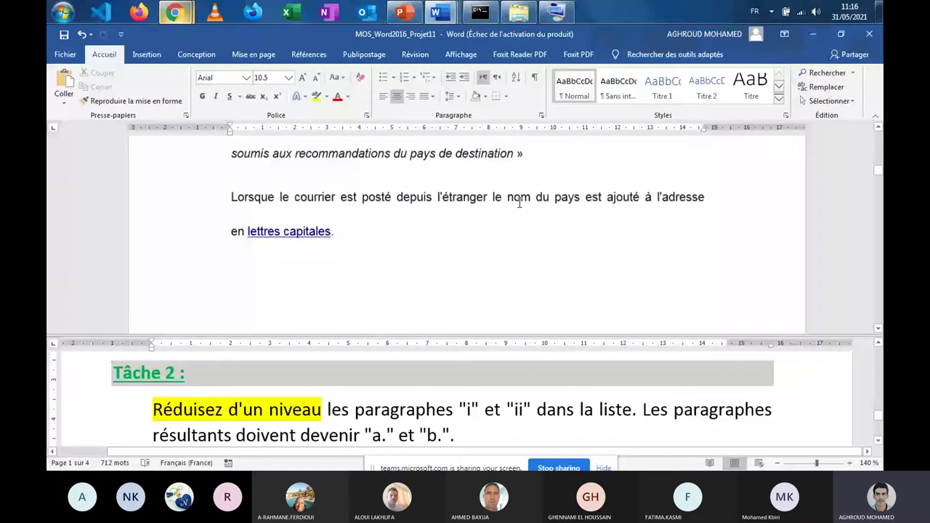
pyautogui.scroll(-5, 520, 204)
pyautogui.scroll(-5, 519, 204)
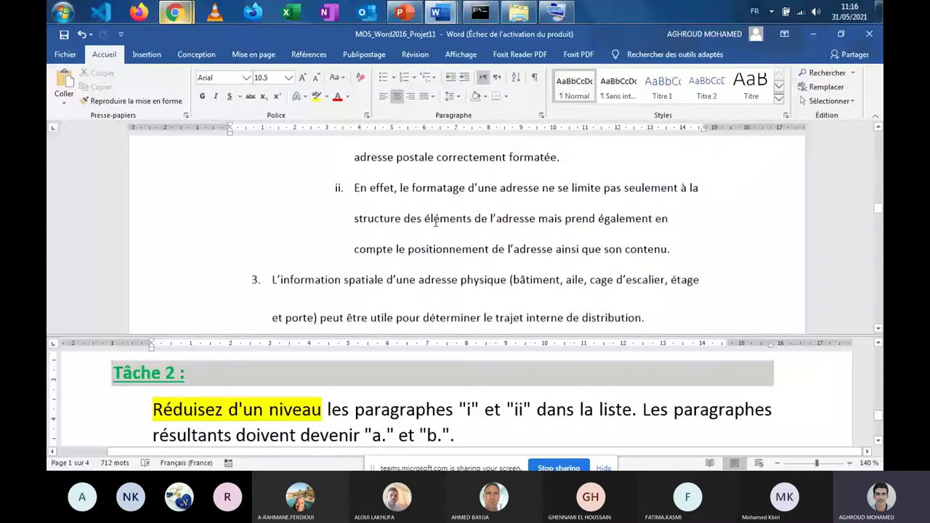
pyautogui.scroll(2, 436, 222)
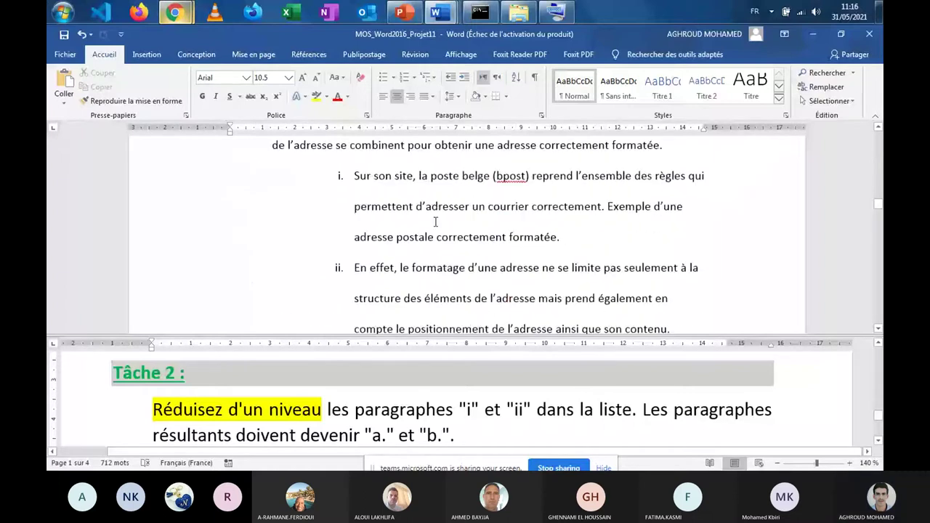
pyautogui.scroll(-1, 497, 251)
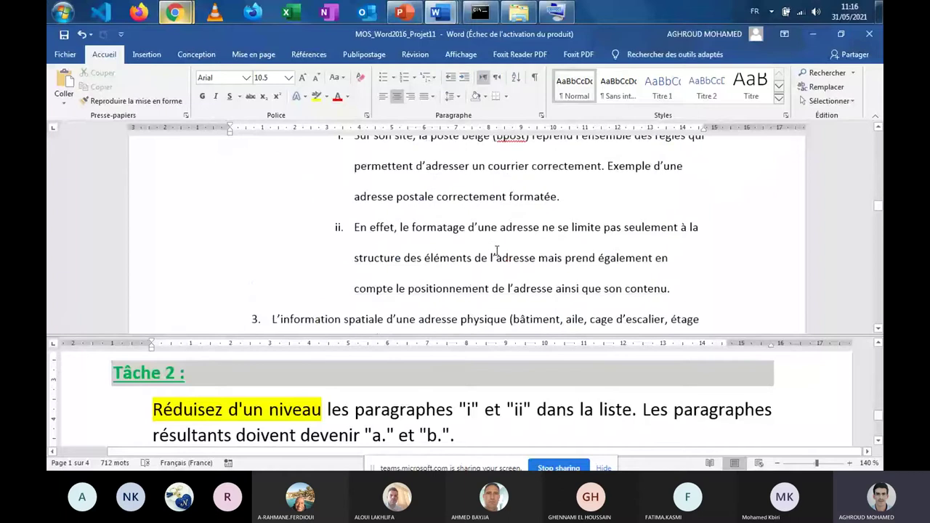
pyautogui.scroll(1, 497, 250)
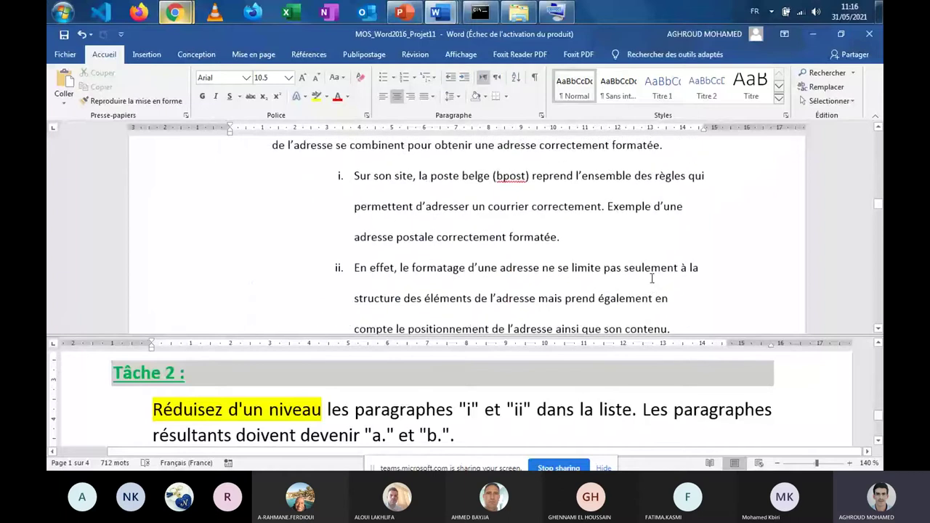
pyautogui.scroll(2, 355, 179)
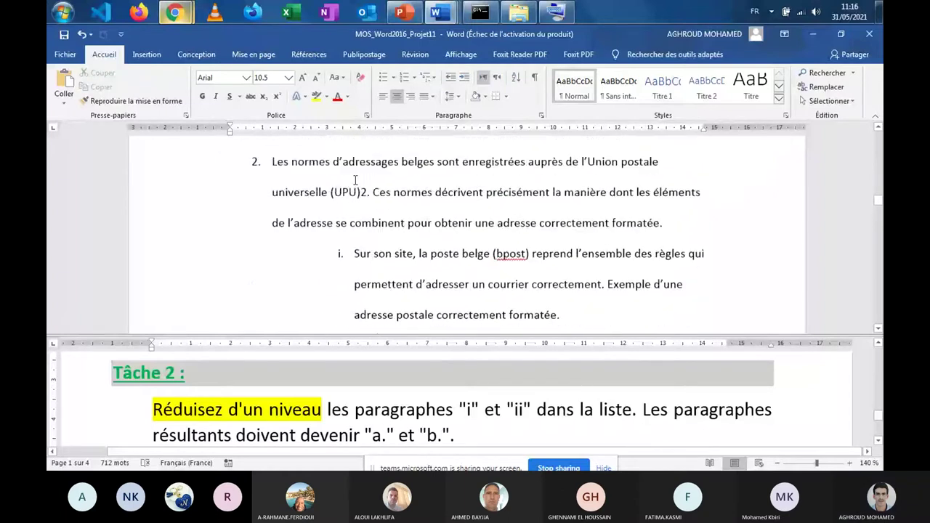
pyautogui.scroll(1, 355, 180)
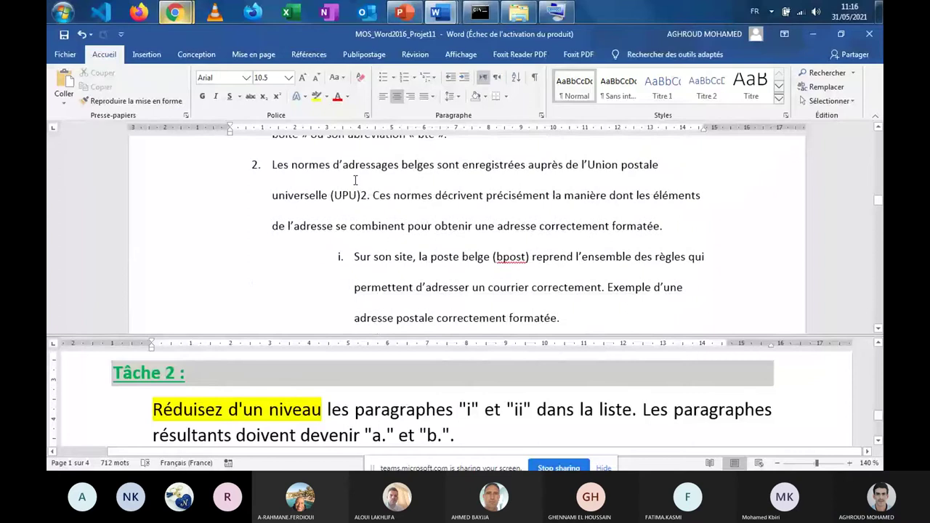
pyautogui.click(273, 164)
pyautogui.scroll(3, 274, 167)
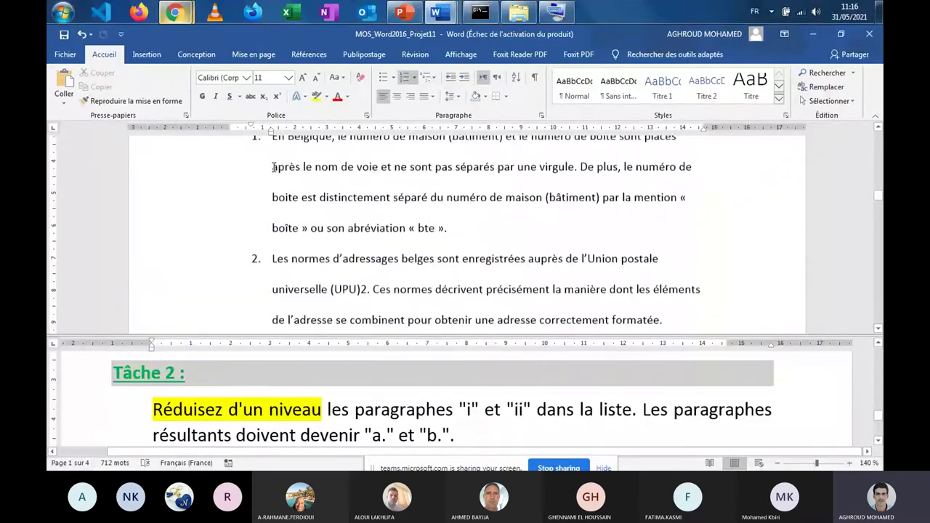
pyautogui.scroll(3, 274, 167)
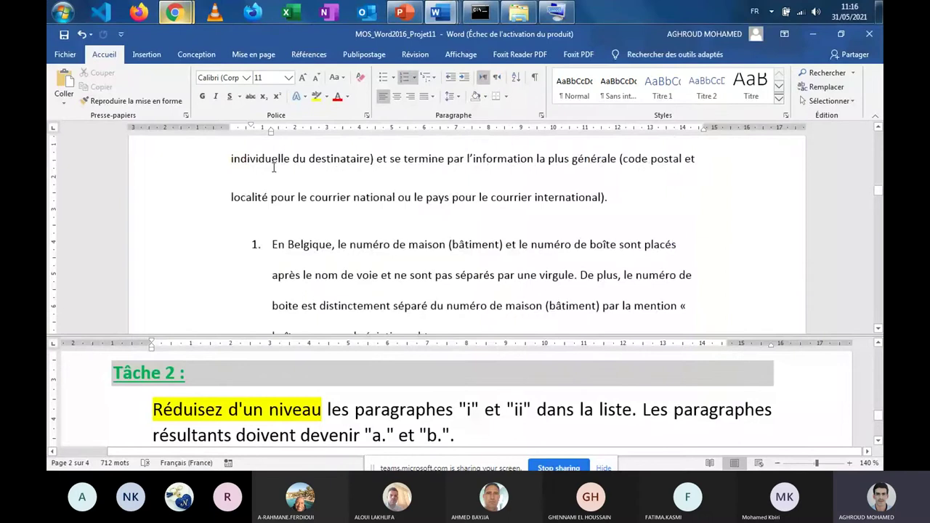
# Step: Add a new paragraph reading "I-" between the introductory paragraph and item 1 of the numbered list
pyautogui.scroll(-1, 274, 167)
pyautogui.click(640, 176)
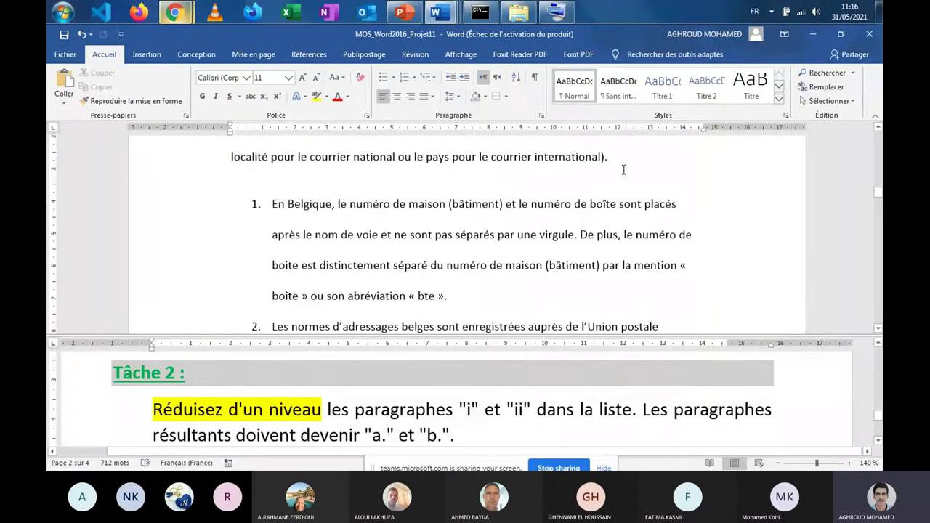
pyautogui.press('Return')
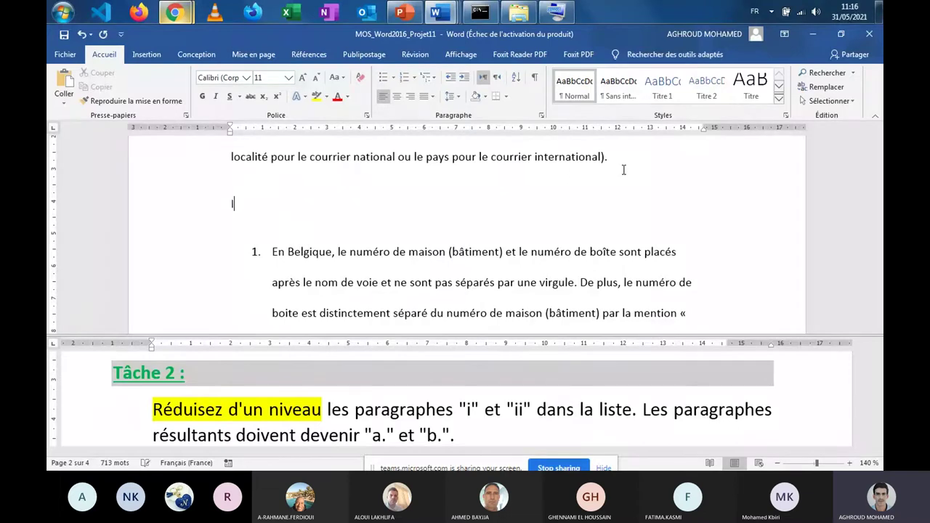
pyautogui.write('I(')
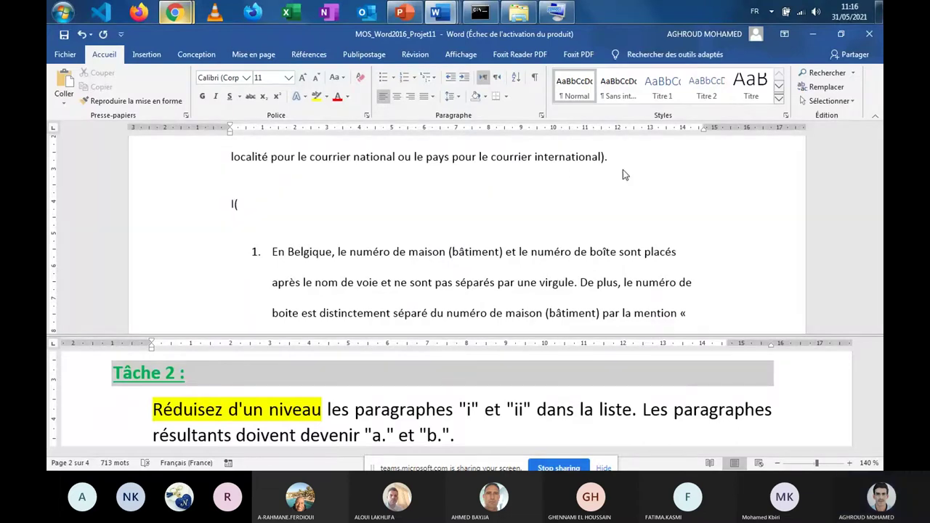
pyautogui.press('BackSpace')
pyautogui.write('-')
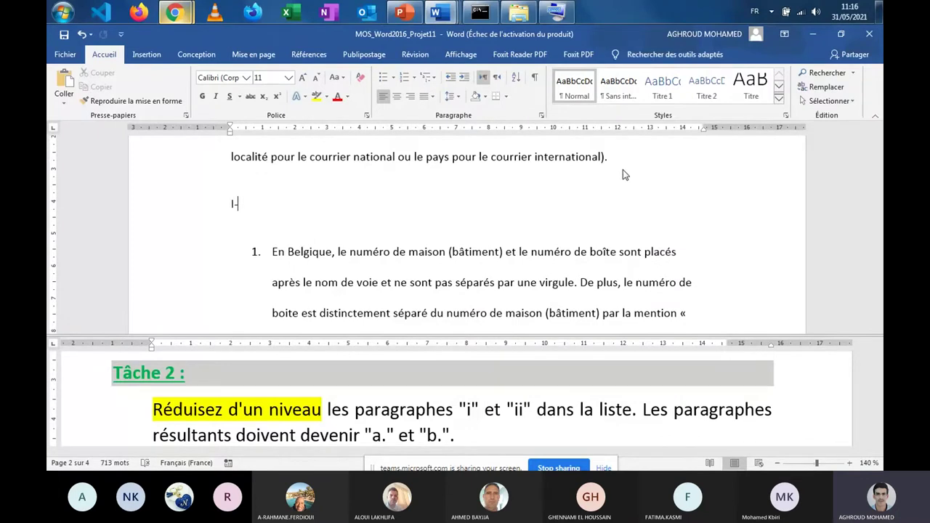
# Step: Add an indented second-level line "1 –" beneath the "I-" line
pyautogui.press('Return')
pyautogui.press('Tab')
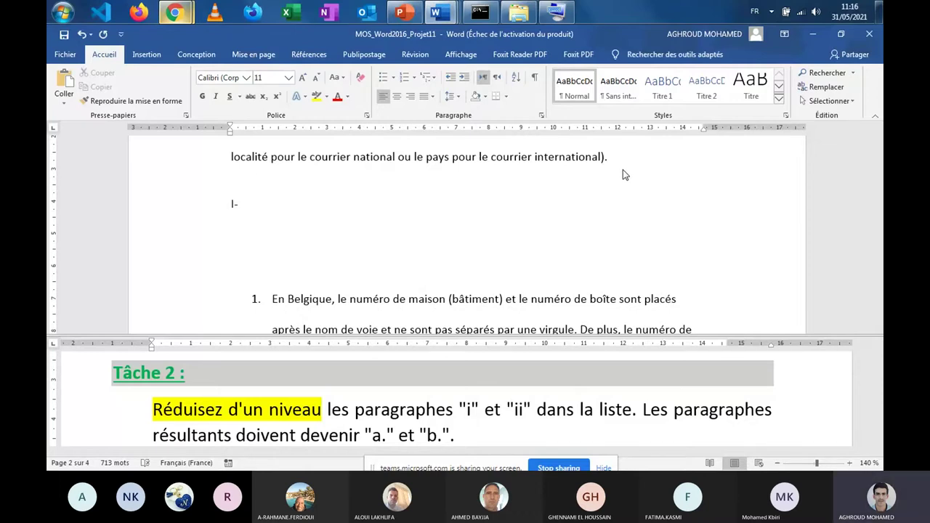
pyautogui.write('1-')
pyautogui.press('BackSpace')
pyautogui.press('BackSpace')
pyautogui.press('BackSpace')
pyautogui.click(80, 36)
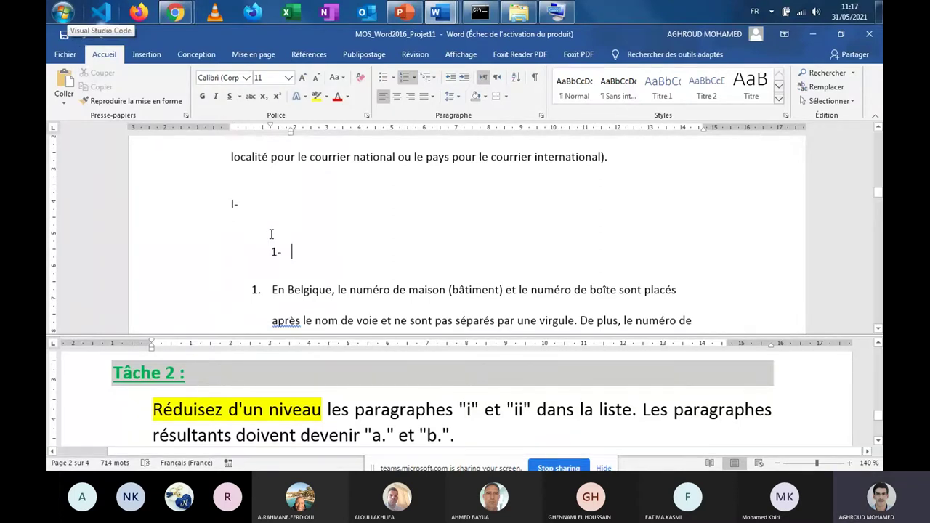
pyautogui.press('BackSpace')
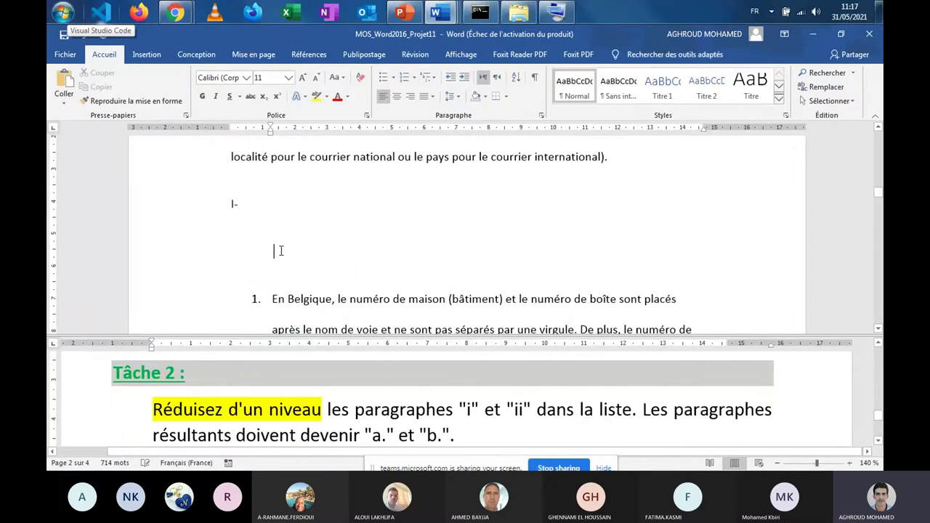
pyautogui.write('1')
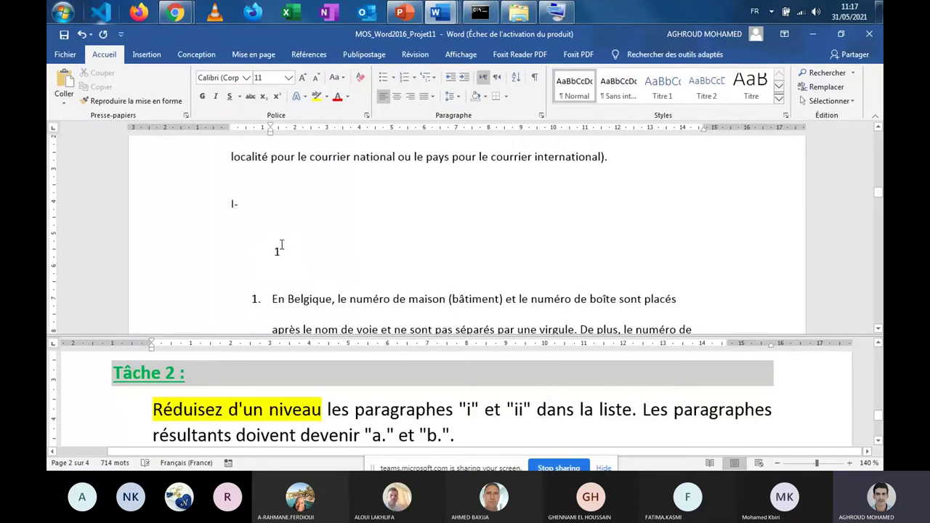
pyautogui.write(' -')
# Step: Add a further indented, unnumbered third-level line reading "A-" beneath the "1 –" line
pyautogui.press('Return')
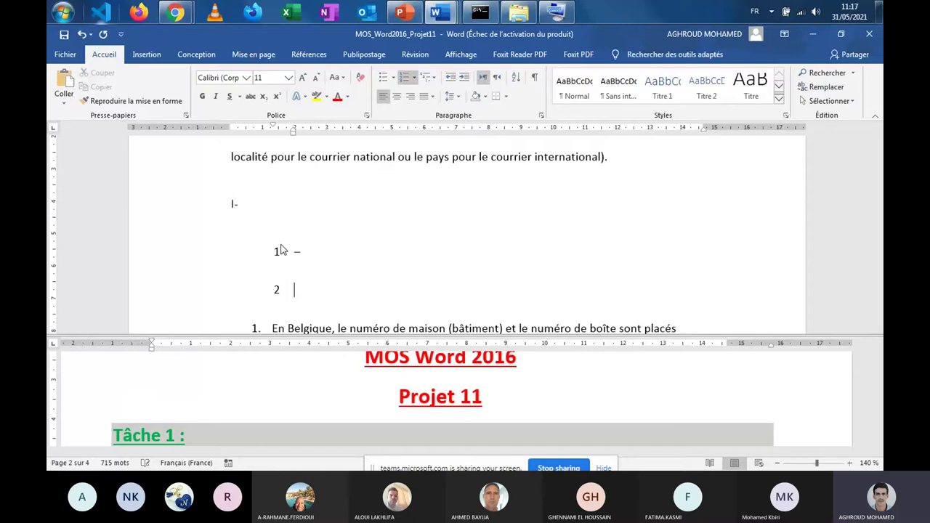
pyautogui.press('BackSpace')
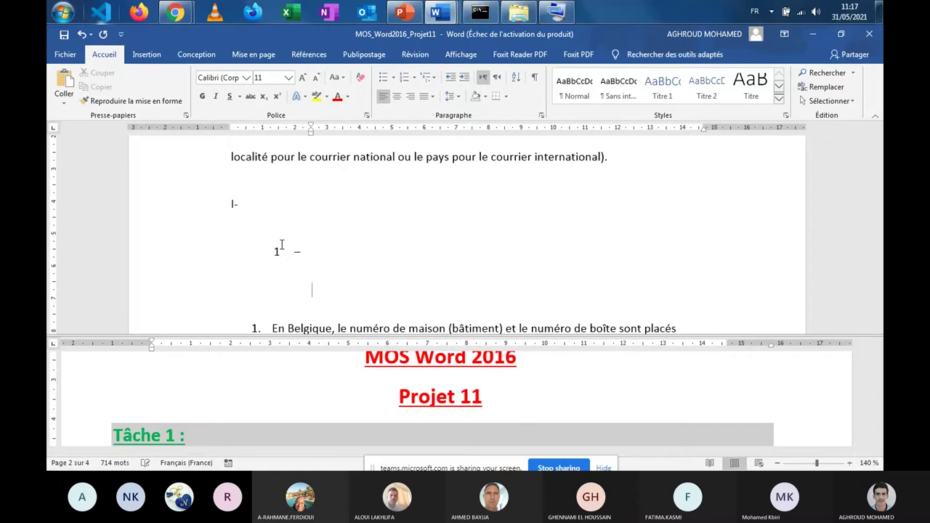
pyautogui.write('A-')
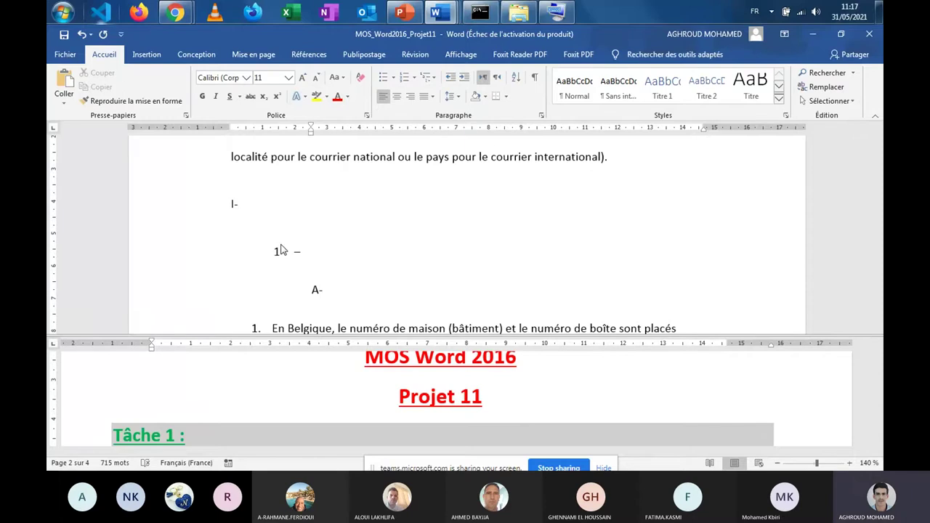
# Step: Format the first-level marker "I-" in red 14-point Times New Roman
pyautogui.click(235, 204)
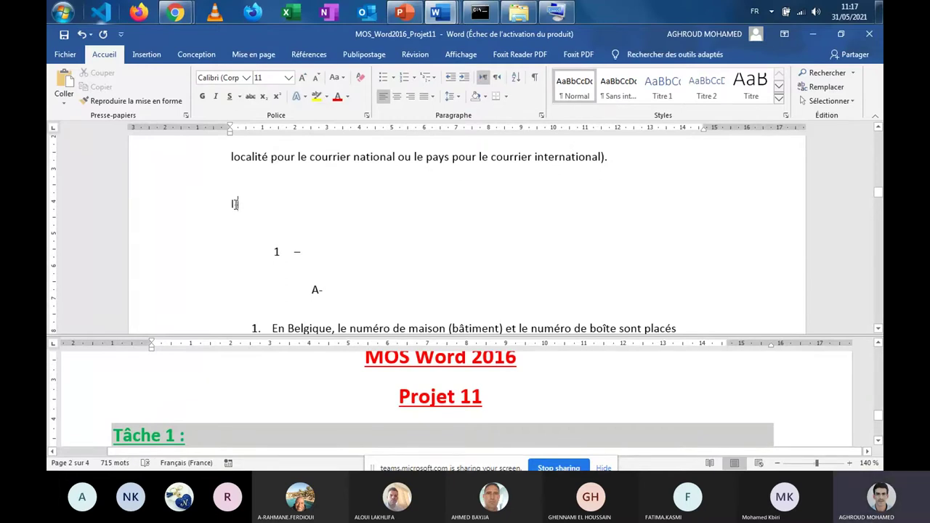
pyautogui.click(234, 205)
pyautogui.hotkey('ctrl', 'shift', '>')
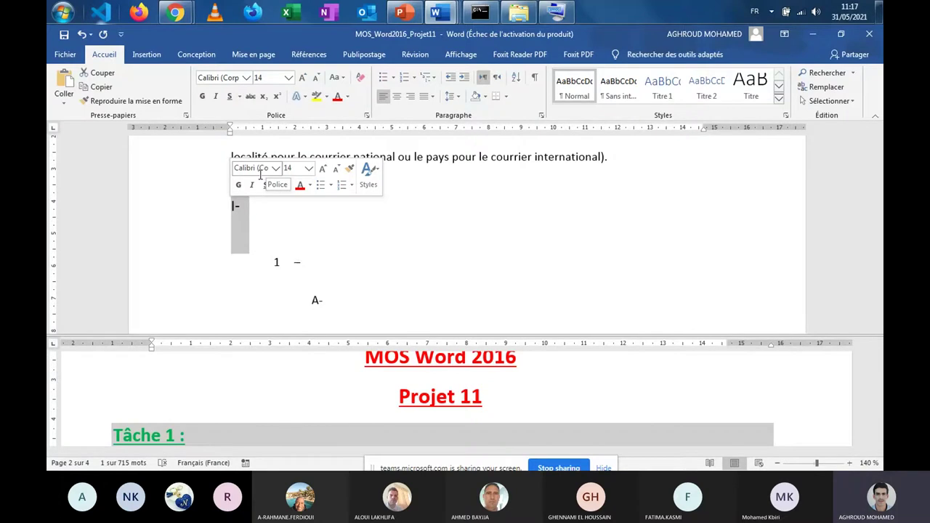
pyautogui.click(260, 174)
pyautogui.write('Times New Roman')
pyautogui.press('Return')
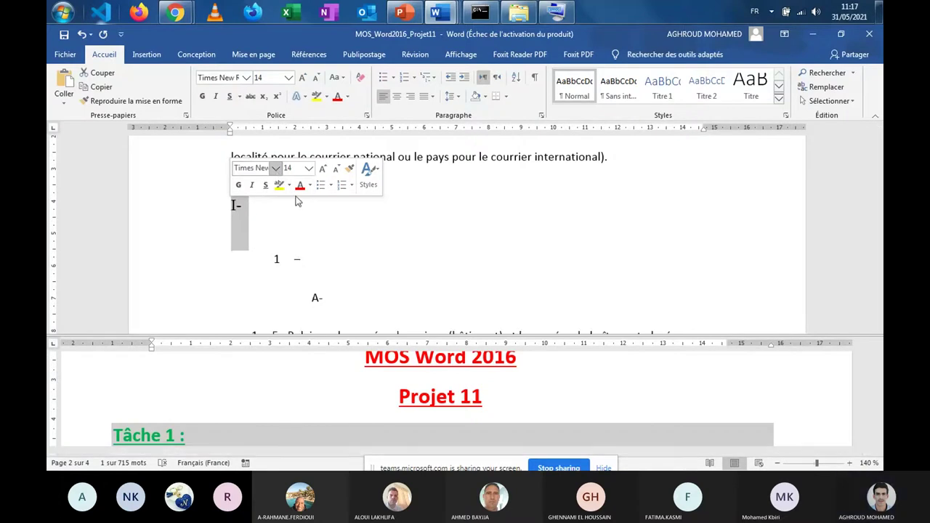
# Step: Change the font colour of the second-level number "1" to green
pyautogui.click(298, 258)
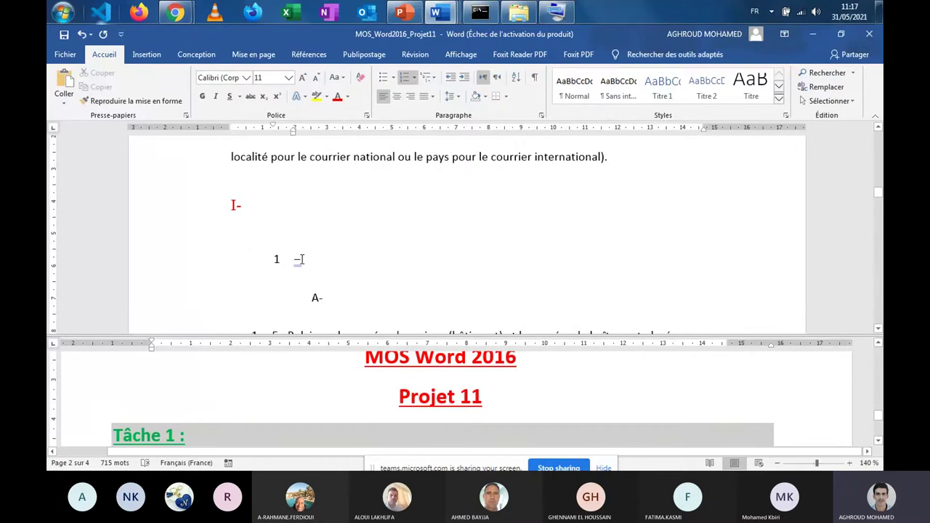
pyautogui.moveTo(298, 259); pyautogui.dragTo(278, 260)
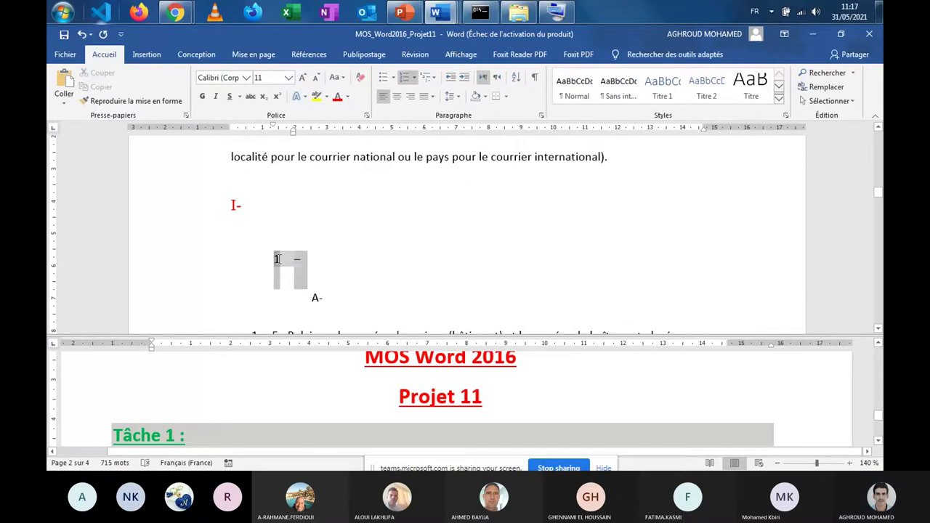
pyautogui.click(347, 99)
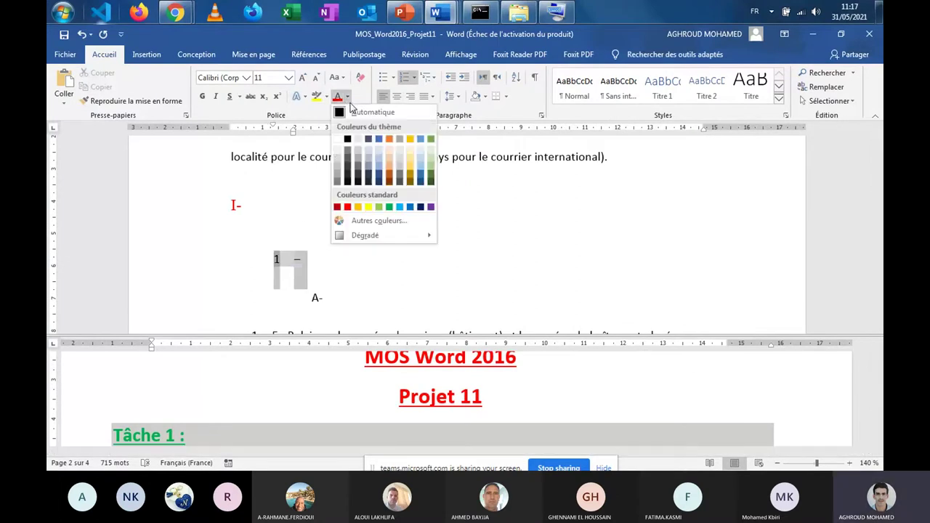
pyautogui.click(388, 207)
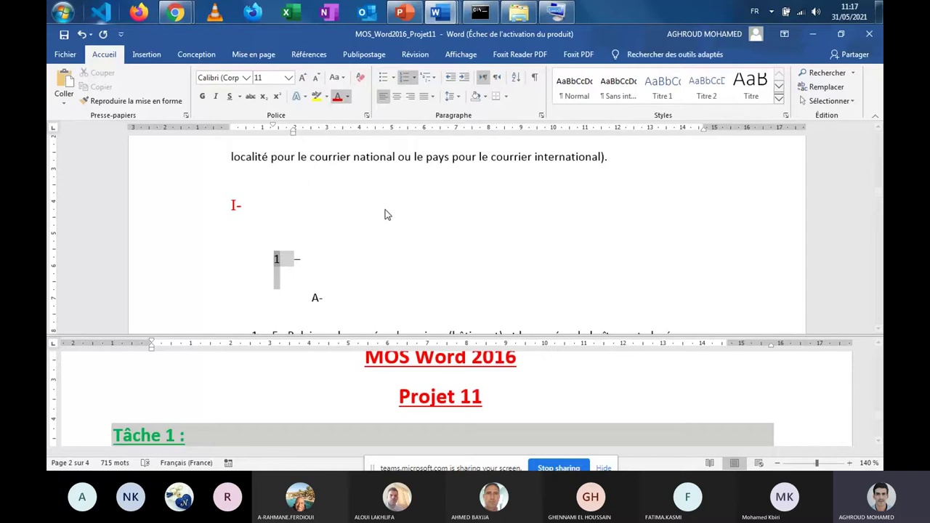
# Step: Change the font colour of the third-level marker "A-" to purple
pyautogui.click(325, 298)
pyautogui.moveTo(324, 299); pyautogui.dragTo(315, 298)
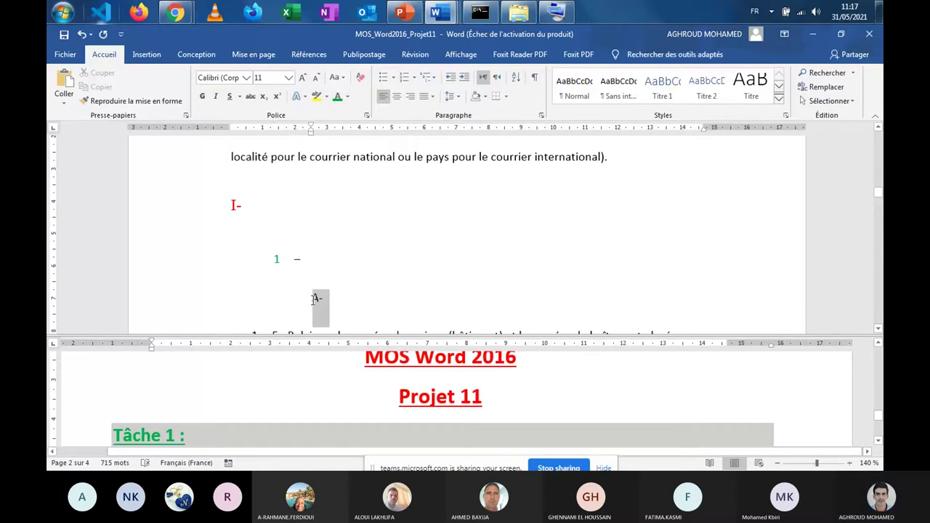
pyautogui.click(347, 97)
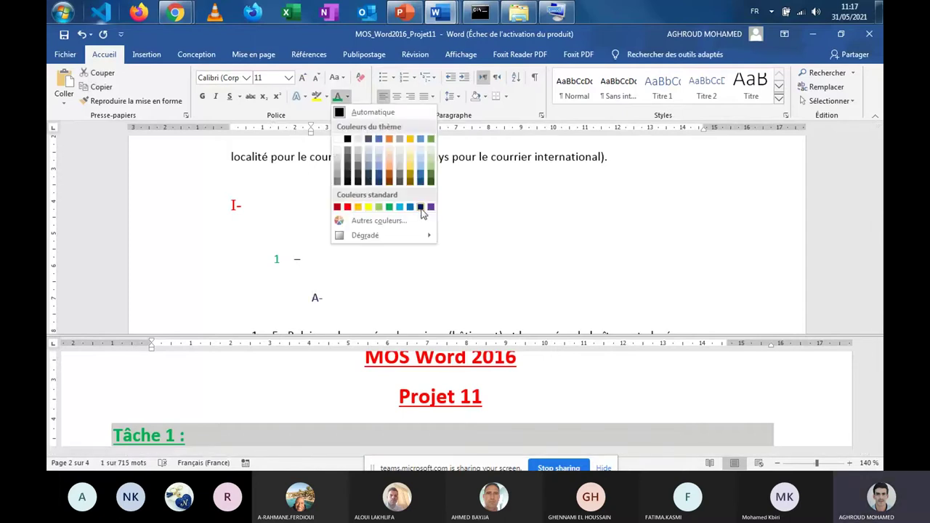
pyautogui.click(431, 209)
# Step: Label the first-level line "N1" and the second-level line "N2" directly after their dashes
pyautogui.click(254, 210)
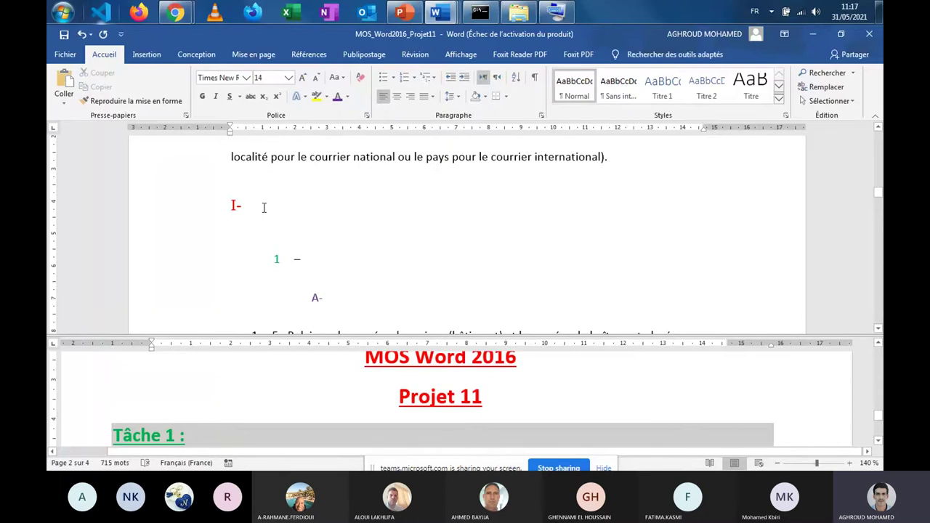
pyautogui.write('N1')
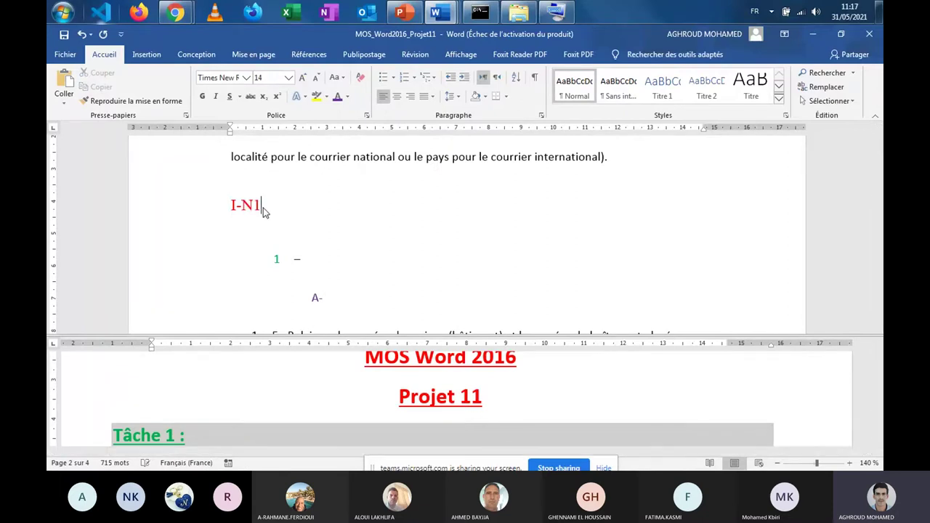
pyautogui.click(314, 268)
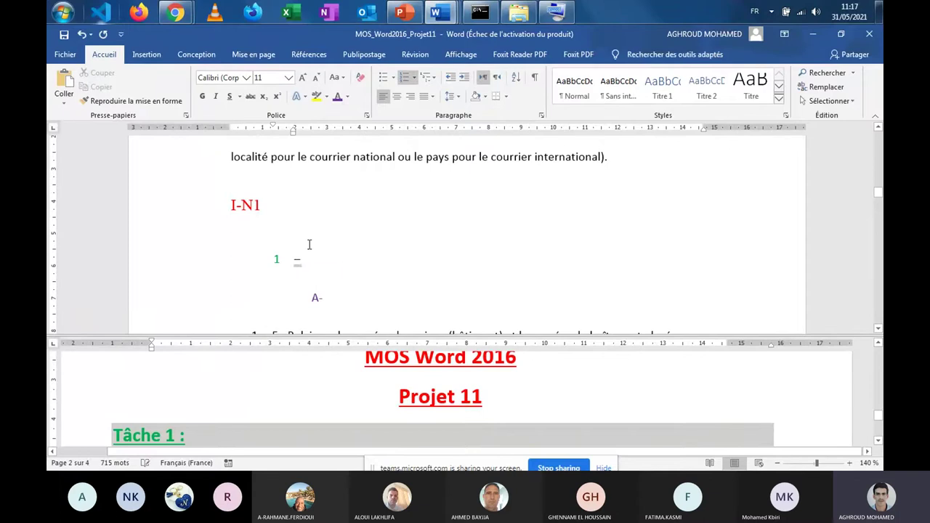
pyautogui.write('N2')
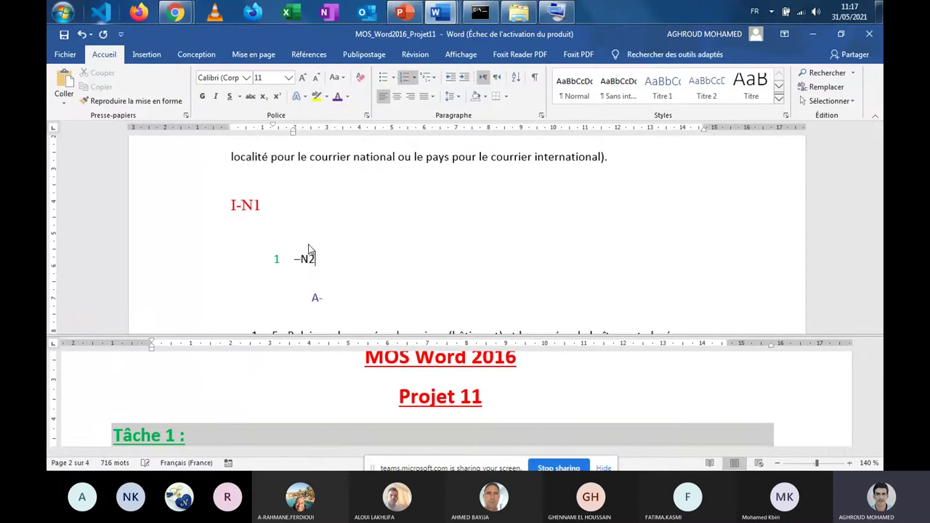
# Step: Label the third-level line "N3" directly after its "A-" marker
pyautogui.click(338, 298)
pyautogui.write('N3')
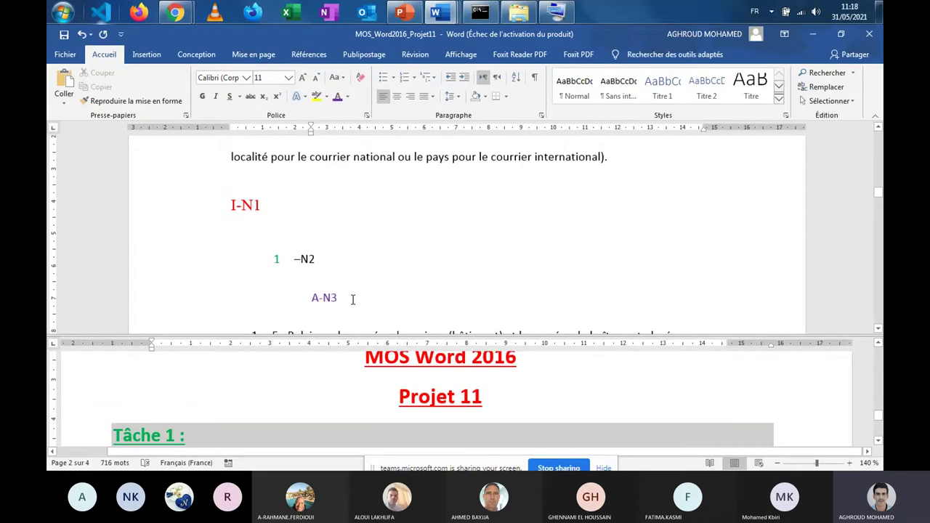
# Step: Delete the three sample level lines "N1", "N2" and "N3" above the numbered list
pyautogui.scroll(-5, 322, 406)
pyautogui.scroll(1, 531, 407)
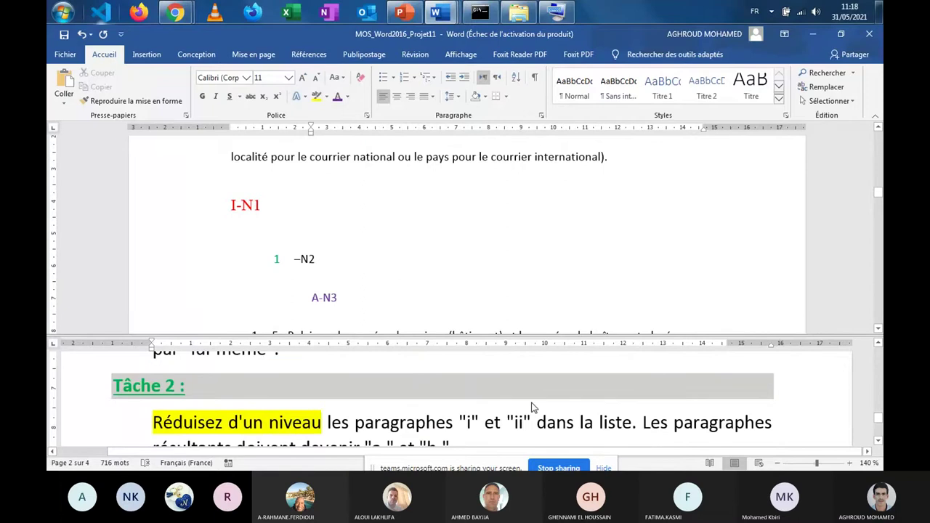
pyautogui.click(878, 443)
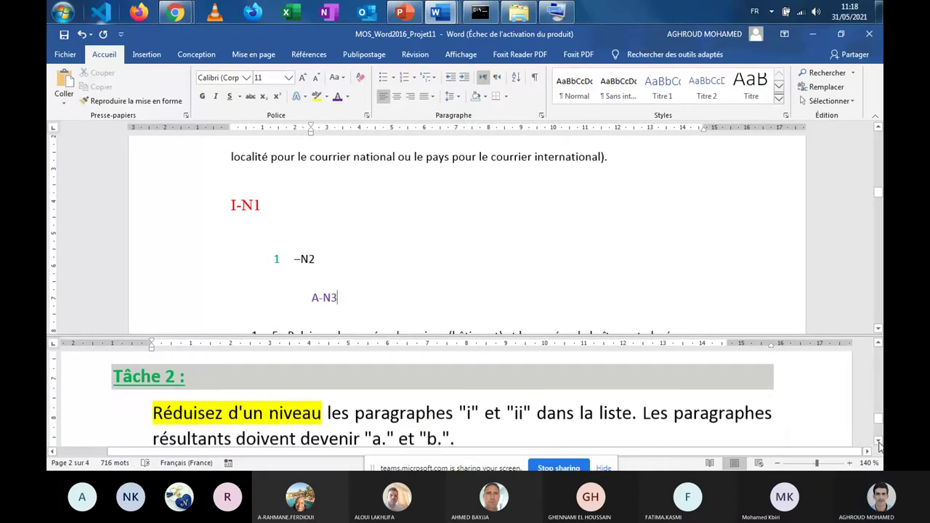
pyautogui.click(879, 443)
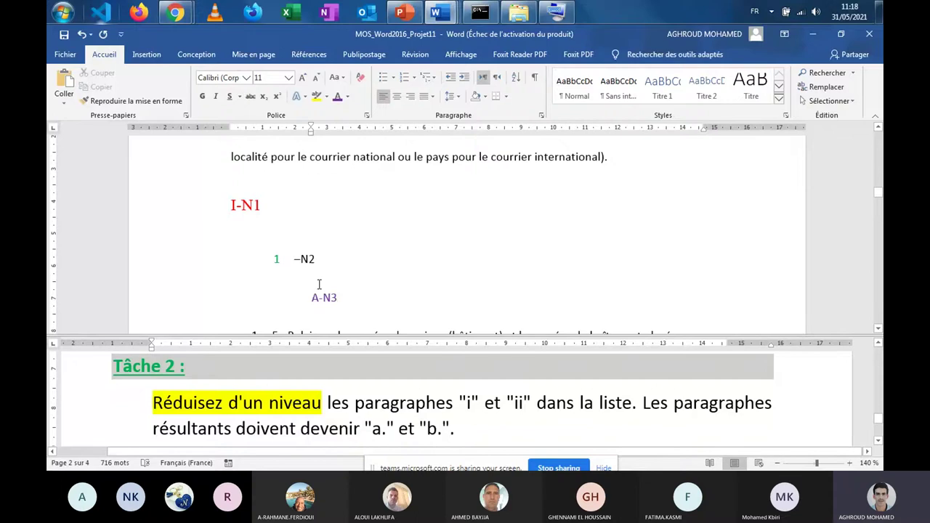
pyautogui.keyDown('shift'); pyautogui.click(218, 209); pyautogui.keyUp('shift')
pyautogui.press('Delete')
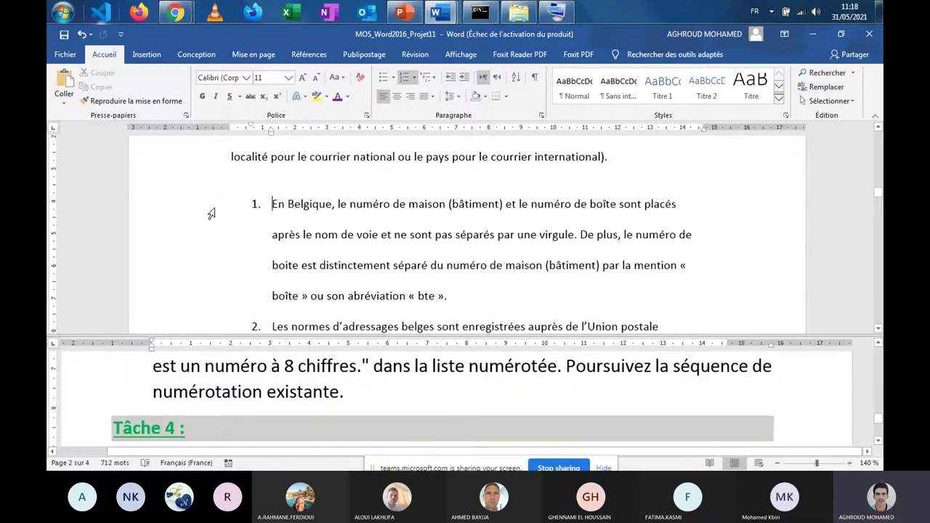
# Step: Highlight "i", "ii", "a" and "b" in yellow in the Tâche 2 instructions
pyautogui.scroll(-3, 381, 262)
pyautogui.scroll(-3, 381, 262)
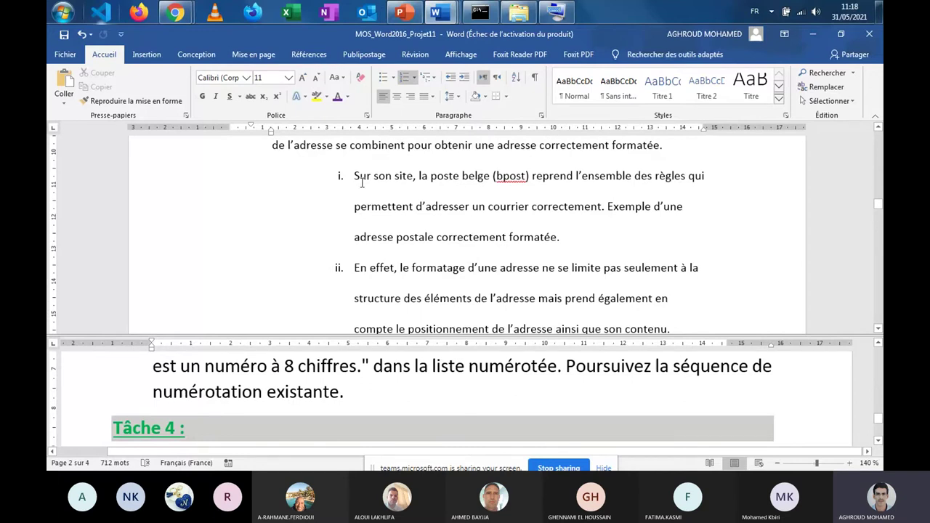
pyautogui.scroll(1, 361, 214)
pyautogui.scroll(-1, 362, 209)
pyautogui.scroll(1, 358, 210)
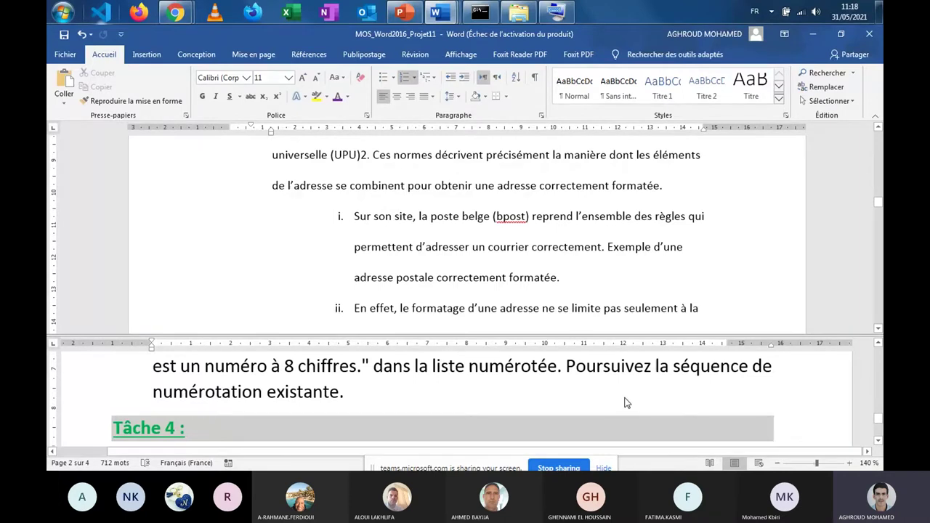
pyautogui.scroll(-2, 476, 394)
pyautogui.click(470, 390)
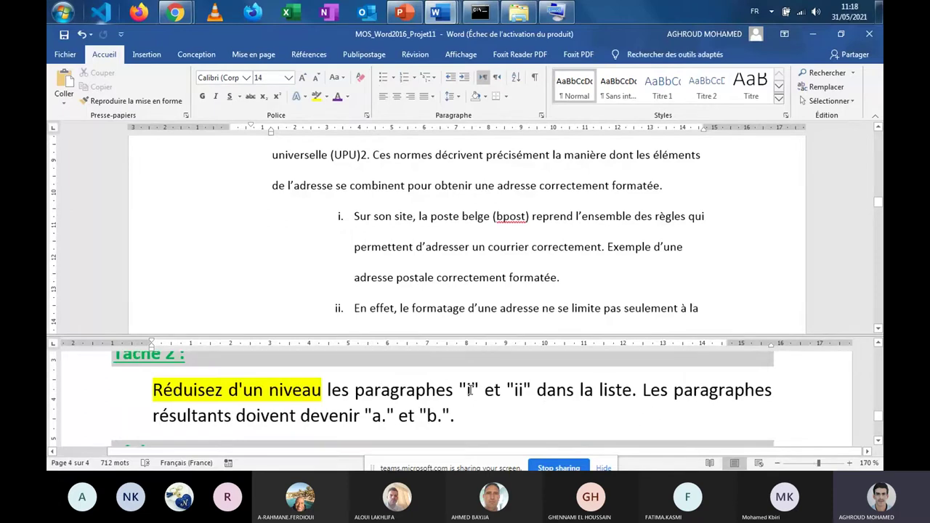
pyautogui.doubleClick(468, 390)
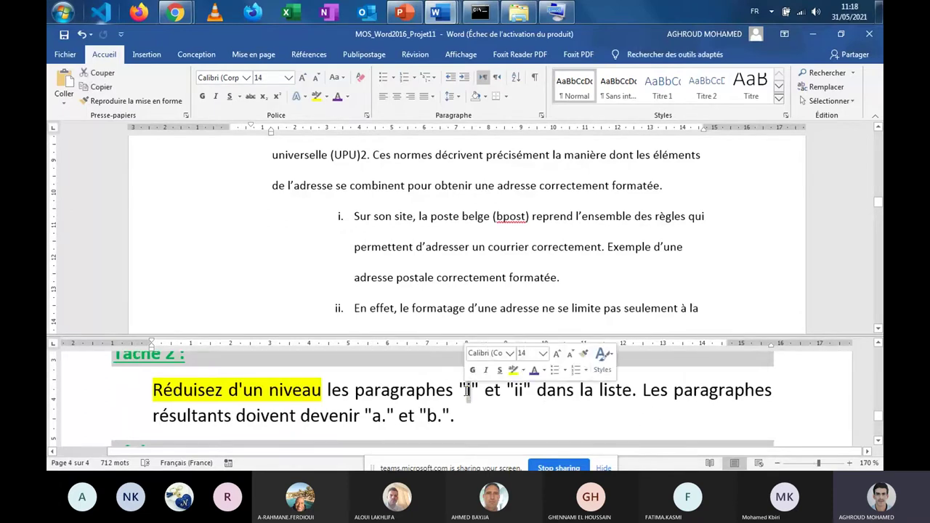
pyautogui.click(515, 391)
pyautogui.doubleClick(466, 398)
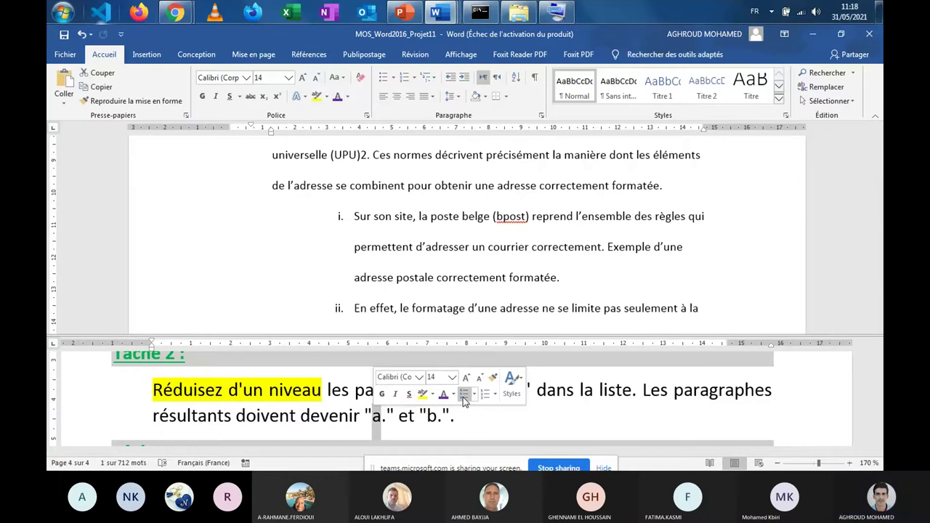
pyautogui.click(424, 394)
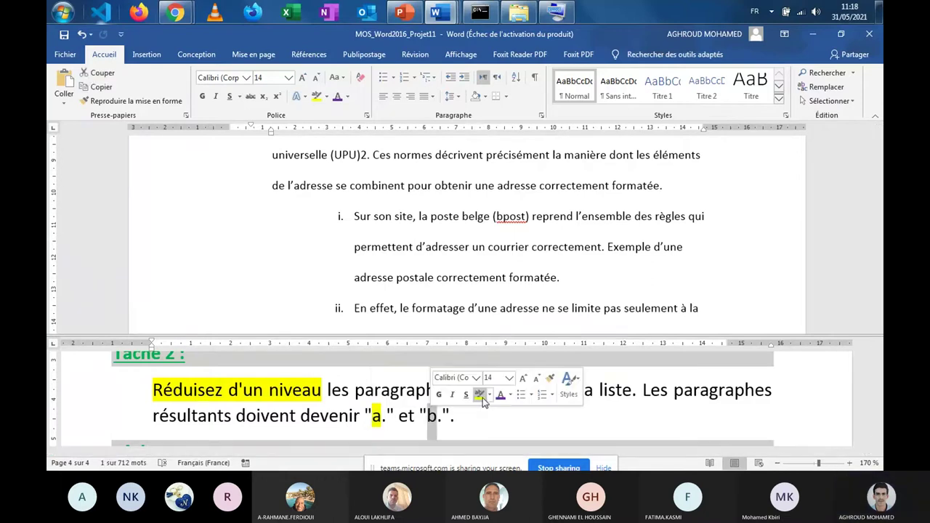
pyautogui.click(480, 394)
pyautogui.click(480, 424)
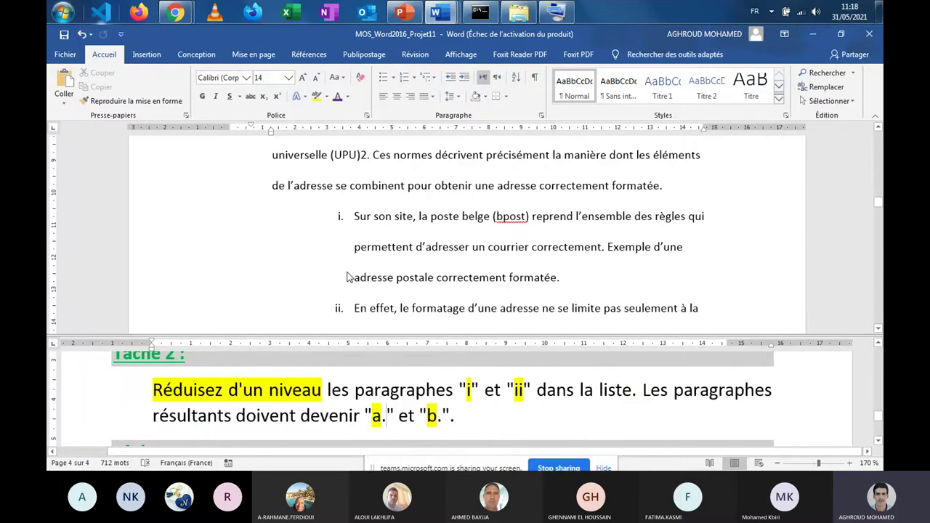
# Step: Change the list level of paragraphs "i" and "ii" to the second level, "a.", and check their place under item 2
pyautogui.click(604, 308)
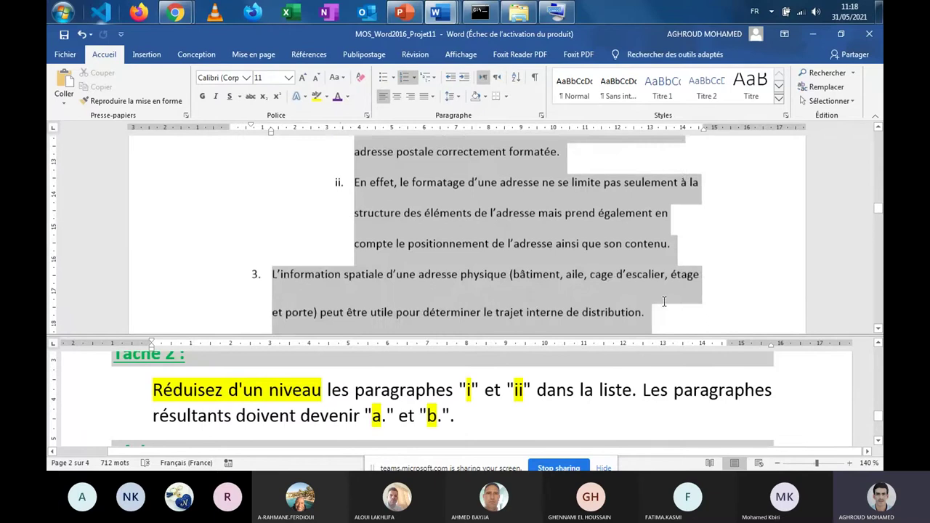
pyautogui.moveTo(664, 301); pyautogui.dragTo(677, 254)
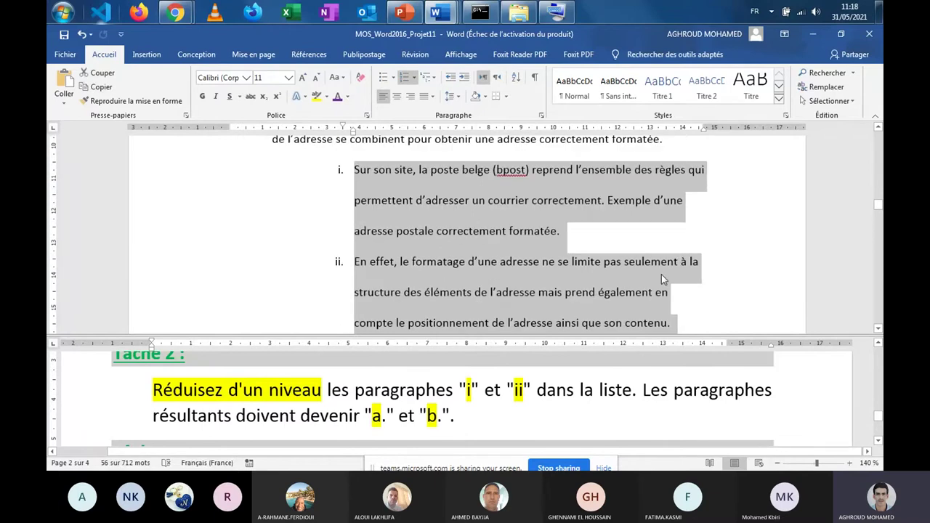
pyautogui.click(681, 324)
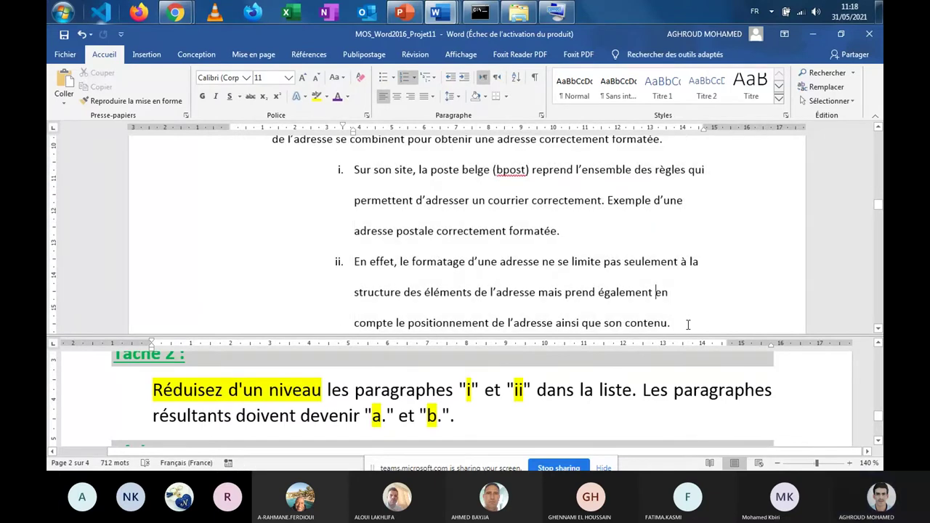
pyautogui.moveTo(680, 324); pyautogui.dragTo(357, 170)
pyautogui.click(354, 169)
pyautogui.moveTo(353, 170); pyautogui.dragTo(670, 323)
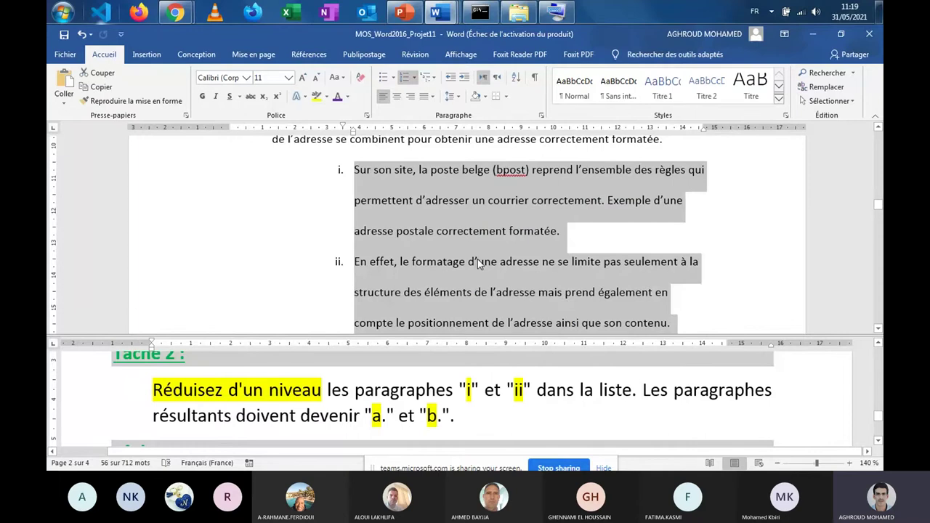
pyautogui.click(415, 77)
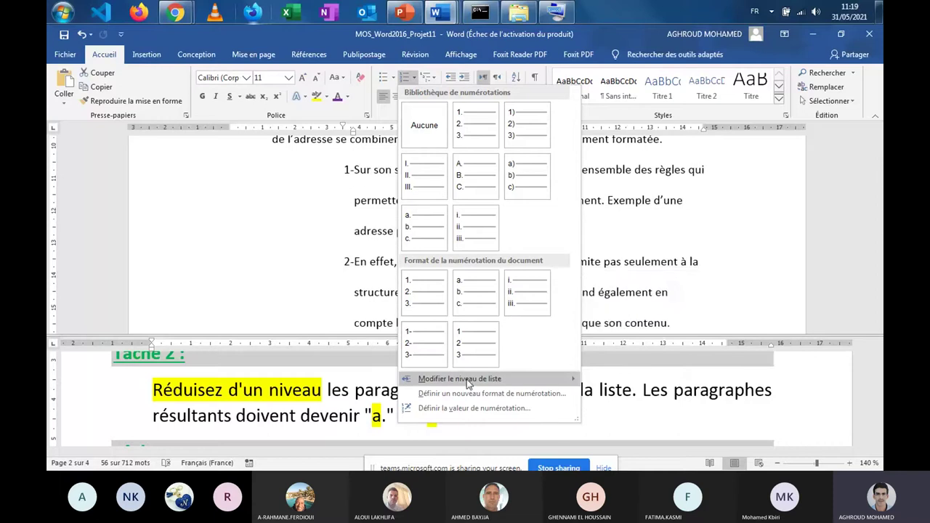
pyautogui.moveTo(474, 387)
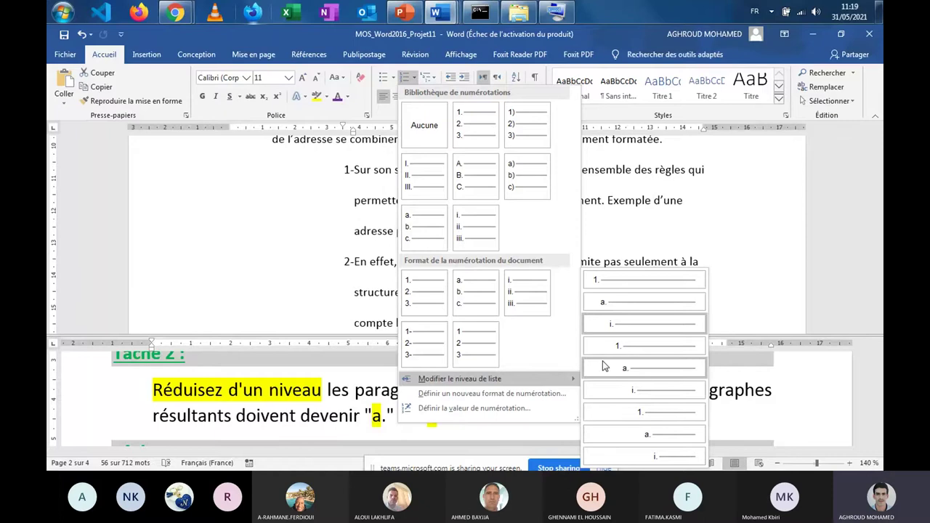
pyautogui.click(642, 306)
pyautogui.scroll(1, 494, 189)
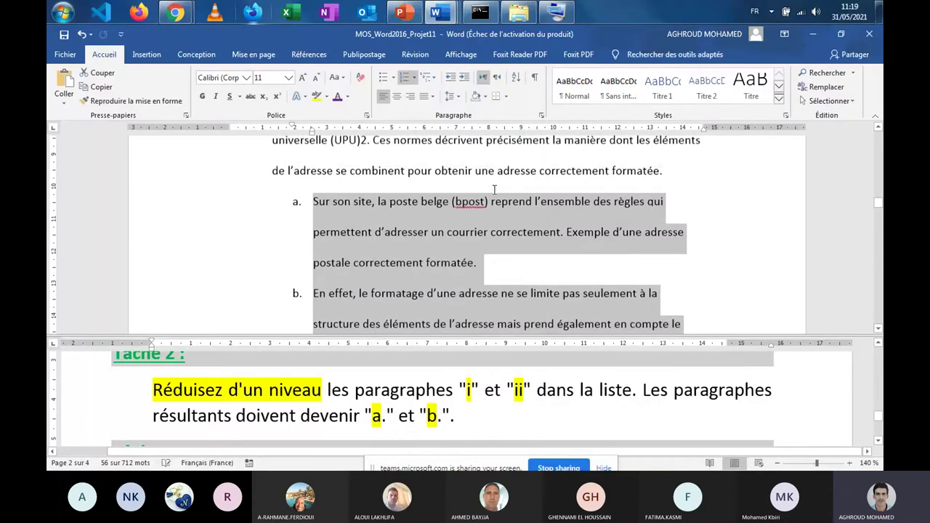
pyautogui.scroll(1, 427, 261)
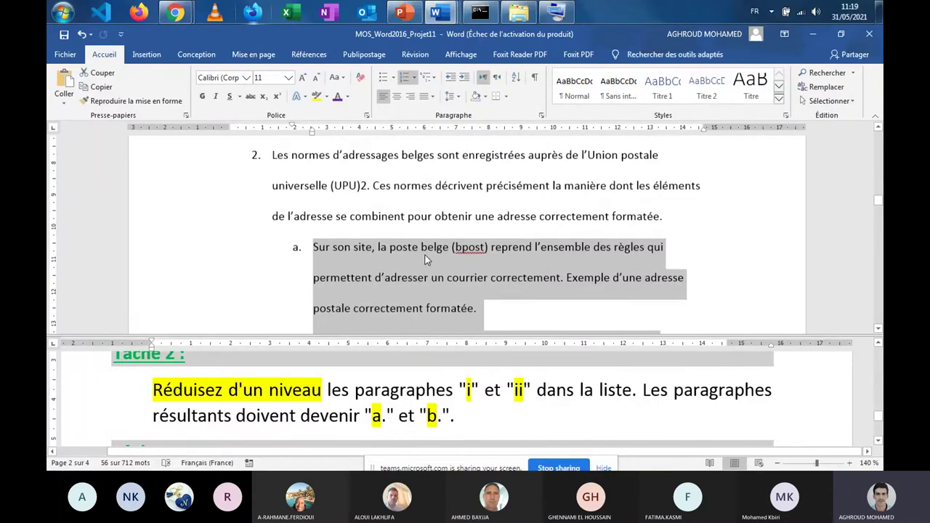
pyautogui.scroll(-1, 427, 260)
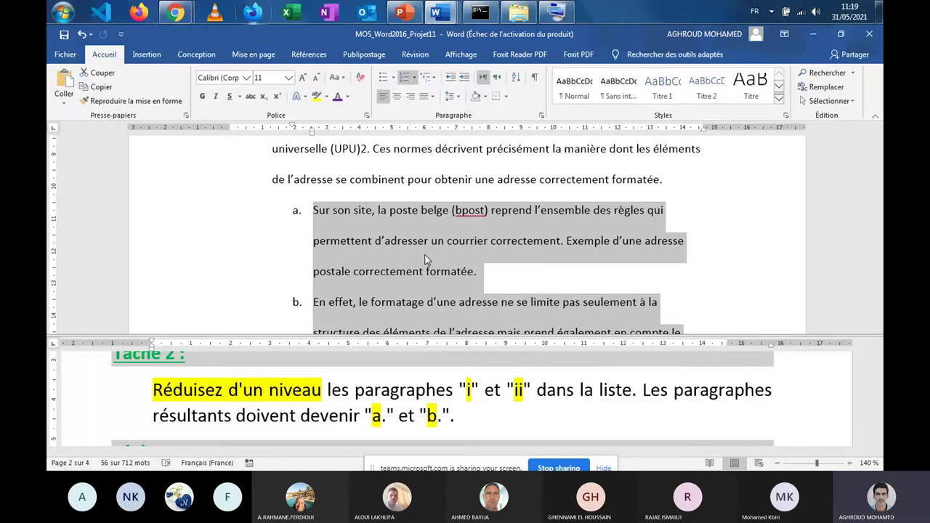
# Step: Undo the list level change on the two sub-paragraphs under item 2
pyautogui.click(878, 347)
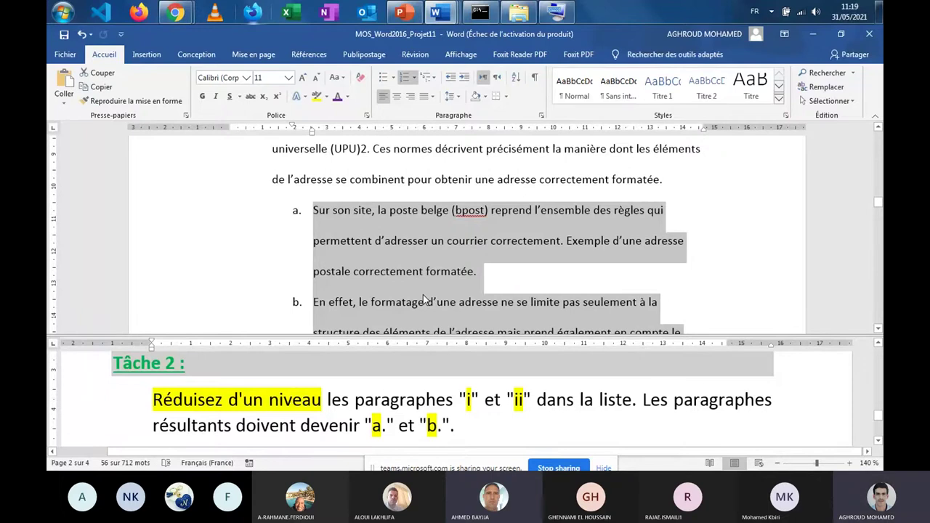
pyautogui.hotkey('ctrl', 'z')
# Step: Select paragraphs "i" and "ii" under item 2 again and set their list level to the second level, "a."
pyautogui.scroll(-3, 712, 299)
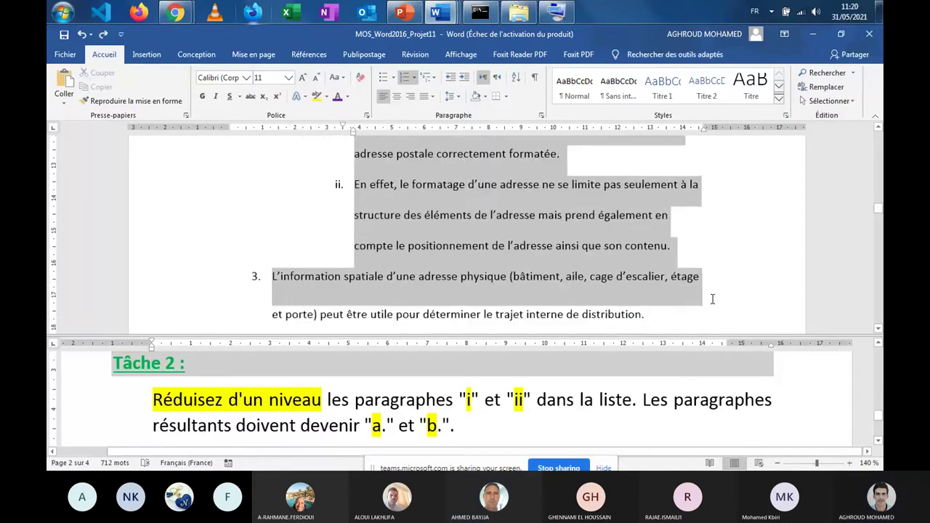
pyautogui.moveTo(712, 299); pyautogui.dragTo(686, 258)
pyautogui.scroll(2, 687, 257)
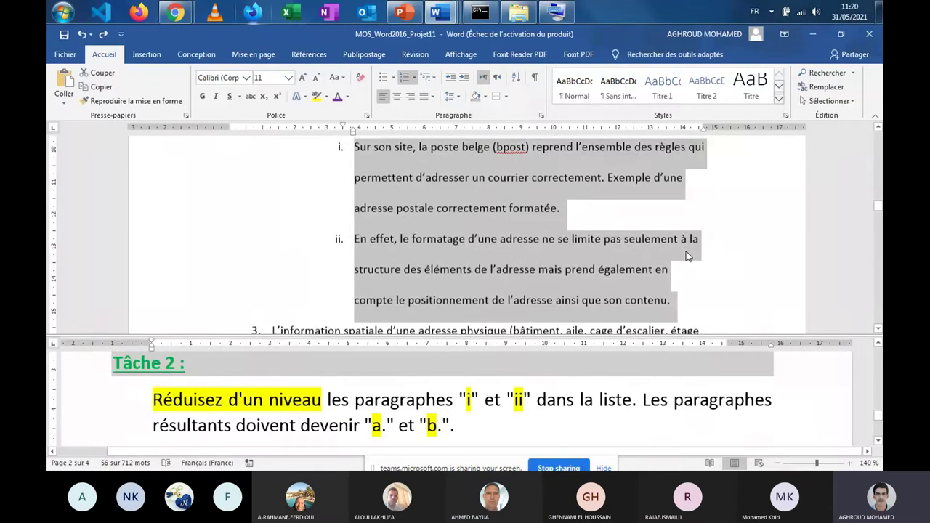
pyautogui.scroll(1, 687, 257)
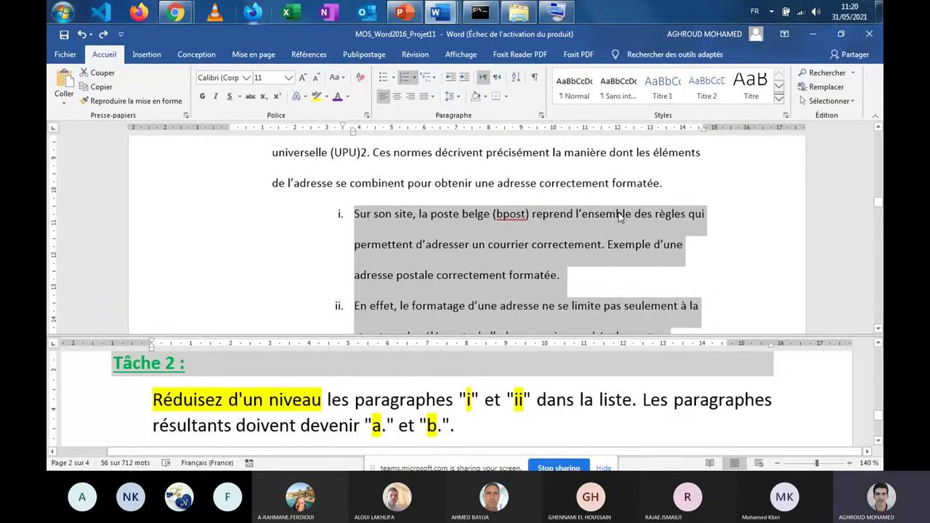
pyautogui.click(415, 78)
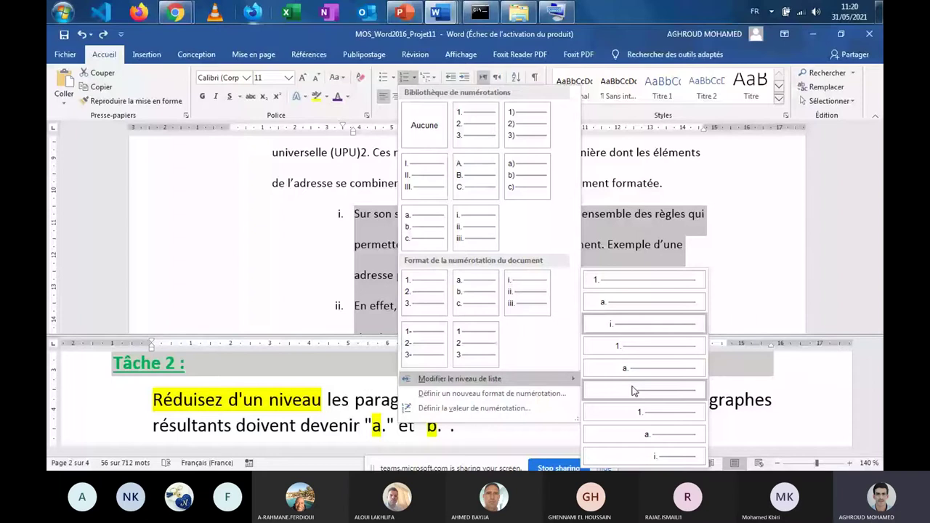
pyautogui.click(612, 304)
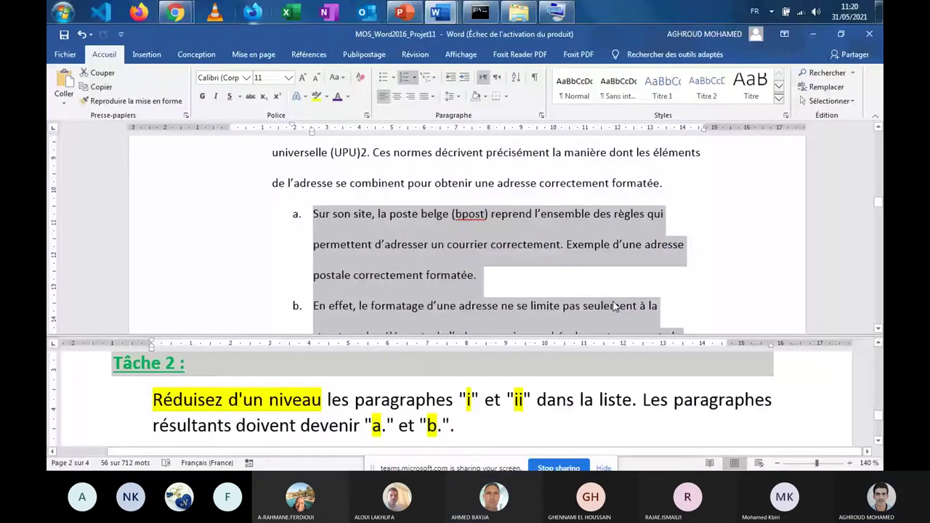
# Step: Highlight "deux derniers paragraphes" in yellow in the Tâche 3 instructions
pyautogui.click(477, 428)
pyautogui.scroll(-5, 477, 429)
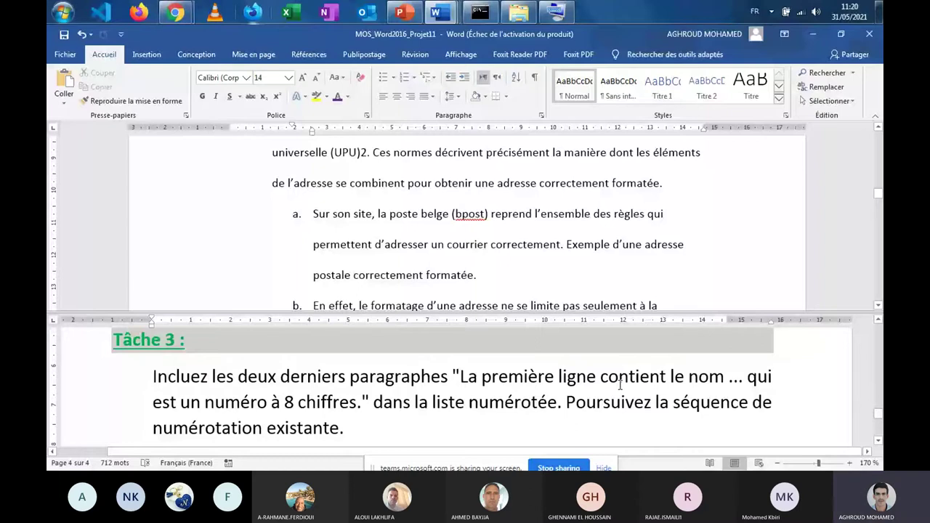
pyautogui.click(446, 377)
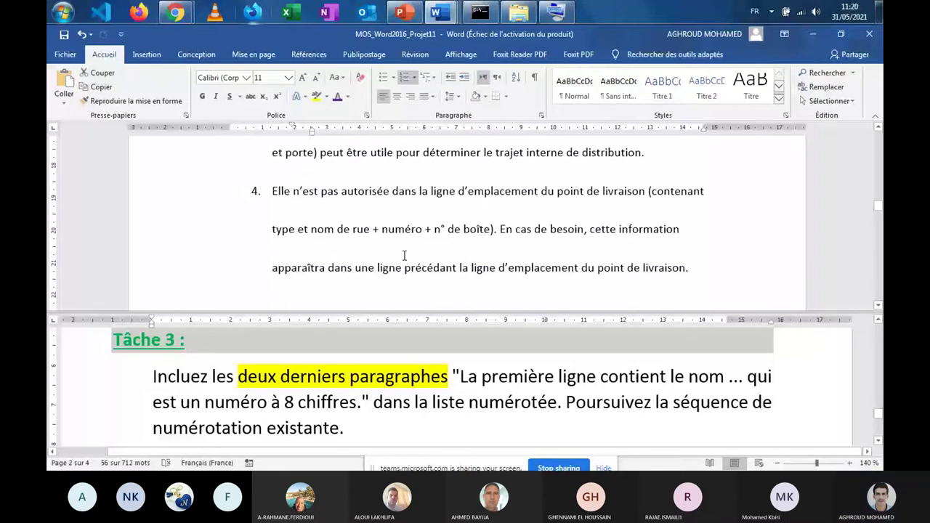
# Step: Locate the document's last two paragraphs and highlight "La première ligne contient le nom" in yellow in the Tâche 3 instructions
pyautogui.click(649, 383)
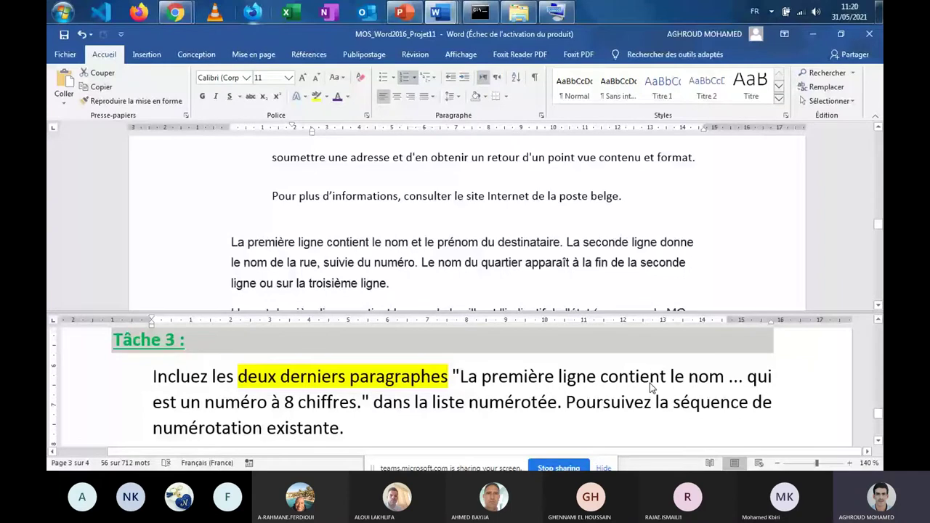
pyautogui.scroll(5, 485, 210)
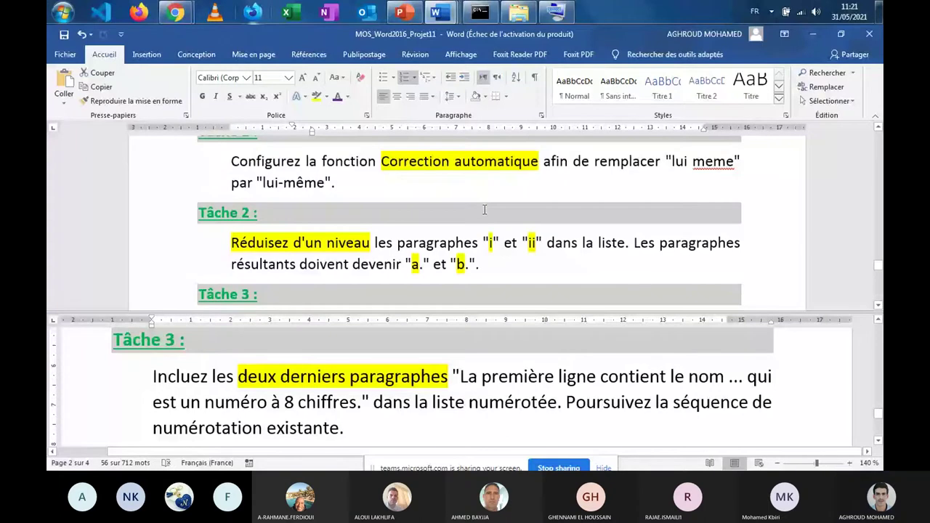
pyautogui.click(553, 412)
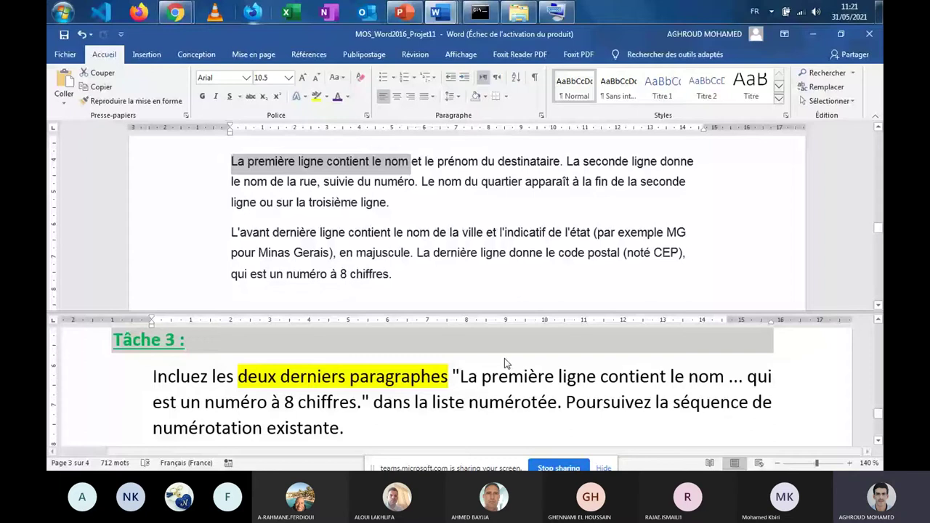
pyautogui.click(706, 376)
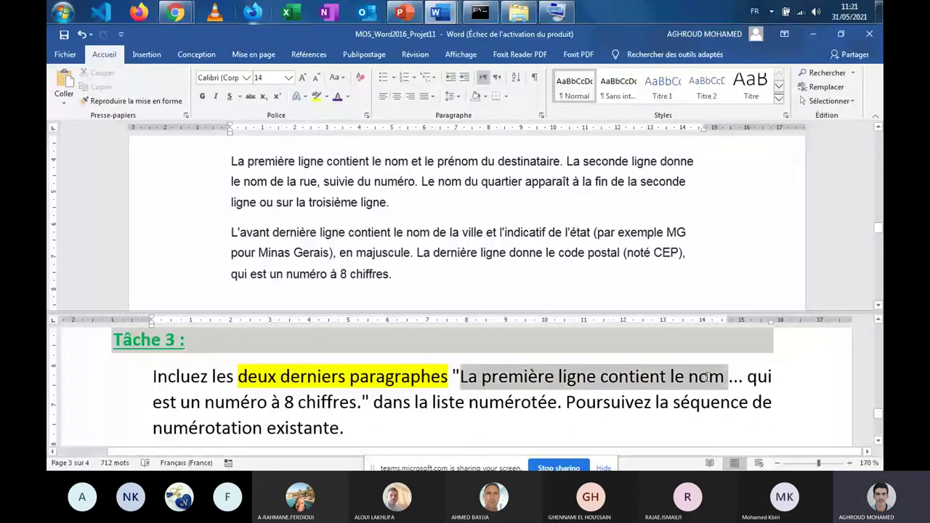
pyautogui.click(519, 383)
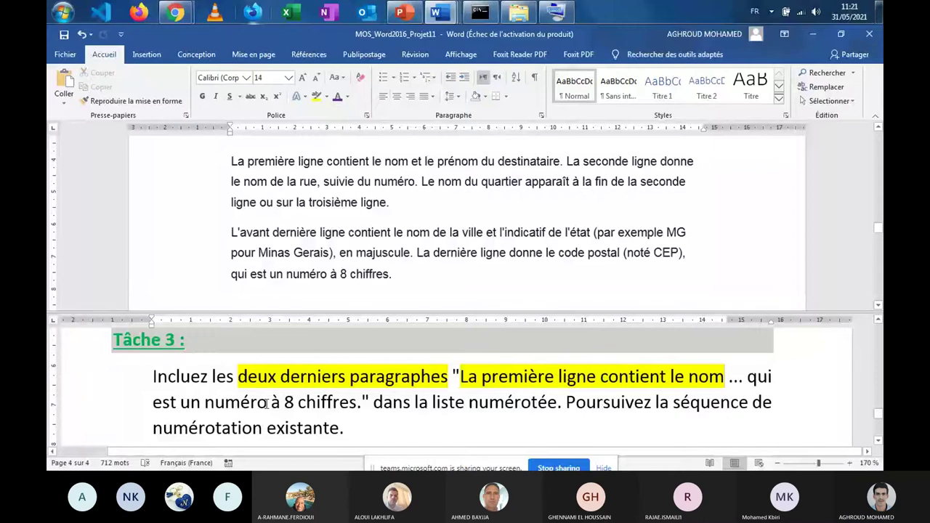
pyautogui.click(376, 250)
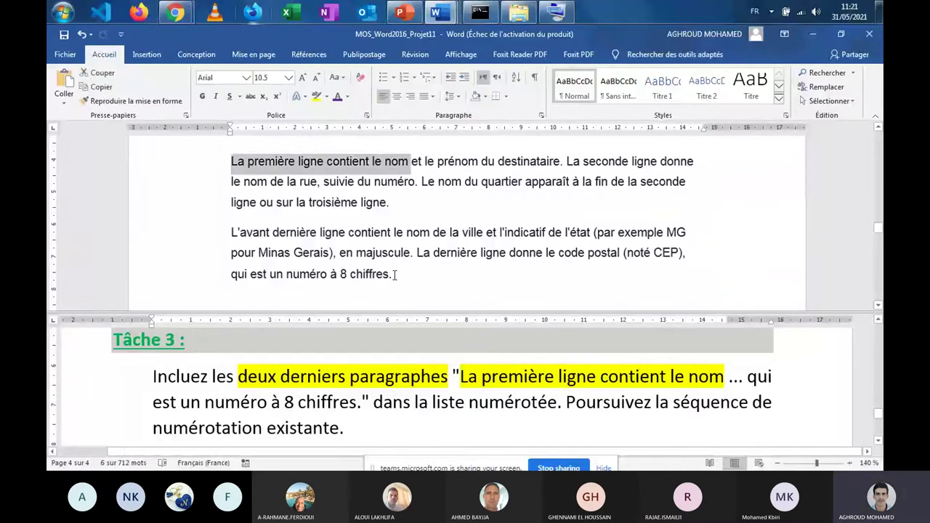
# Step: Select the last two paragraphs, from "La première ligne contient le nom" to "qui est un numéro à 8 chiffres."
pyautogui.click(394, 274)
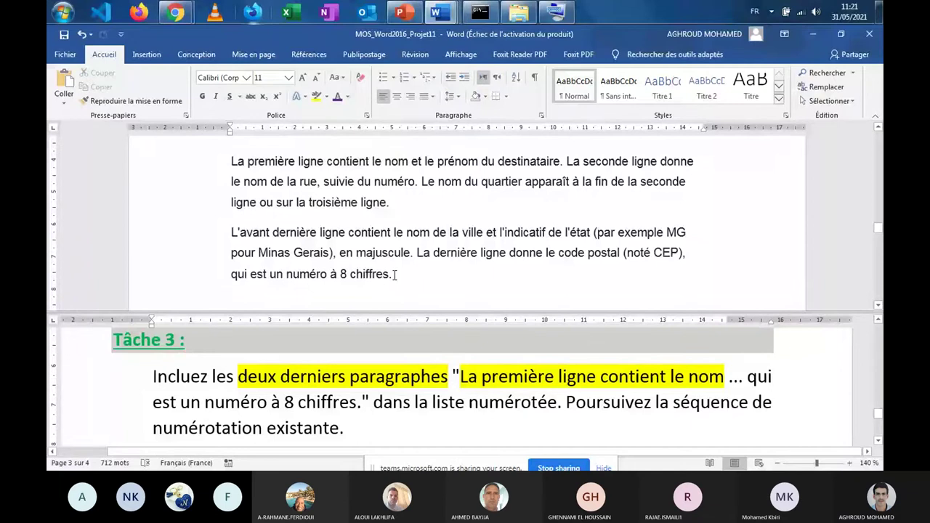
pyautogui.press('BackSpace')
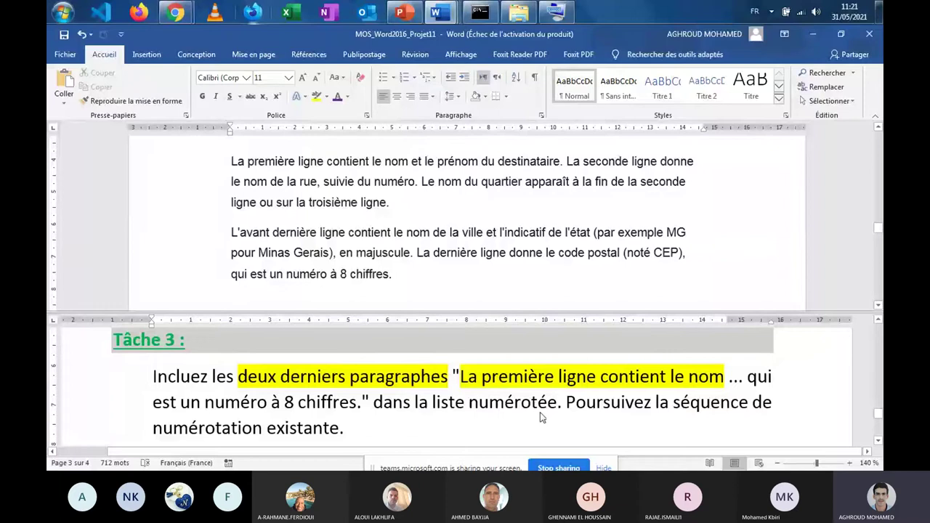
pyautogui.click(377, 408)
pyautogui.click(407, 276)
pyautogui.keyDown('shift'); pyautogui.click(232, 163); pyautogui.keyUp('shift')
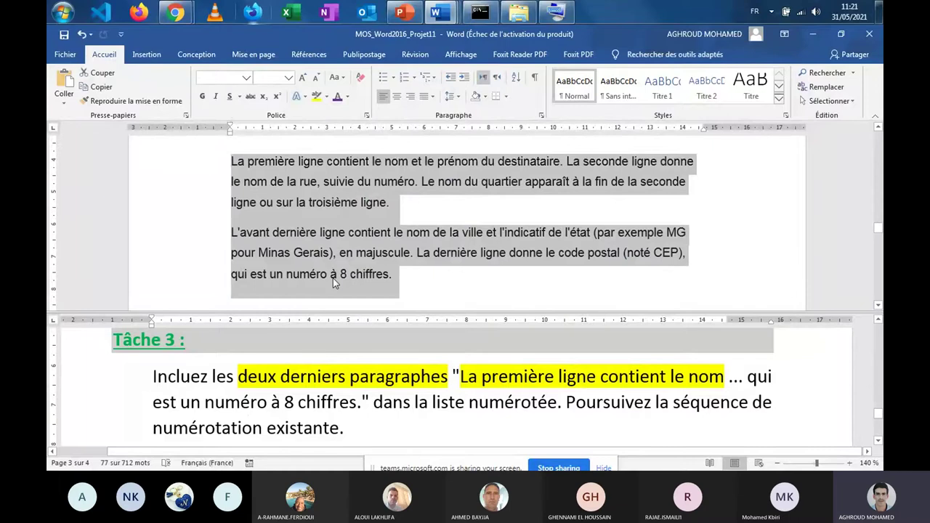
pyautogui.scroll(1, 380, 282)
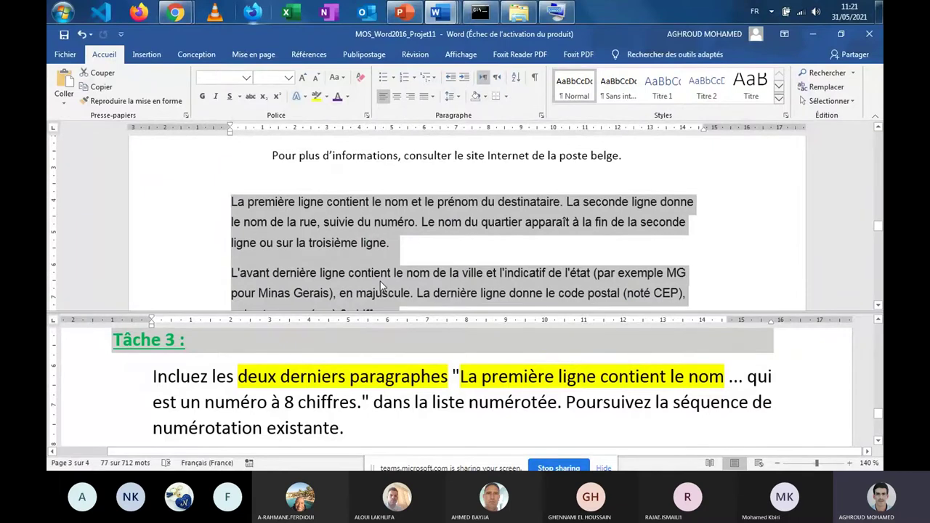
pyautogui.click(381, 281)
# Step: Examine the start and end of the last two paragraphs and the numbered items that precede them
pyautogui.scroll(5, 293, 229)
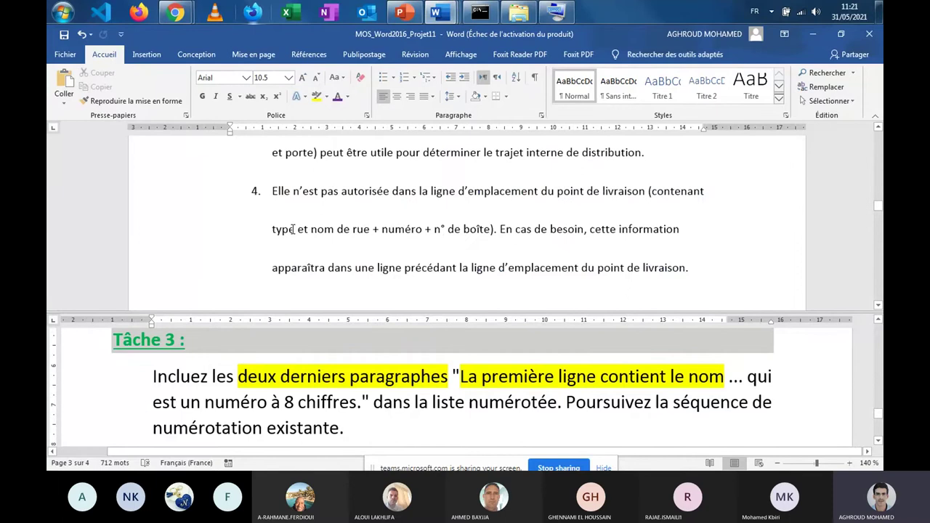
pyautogui.scroll(-5, 293, 230)
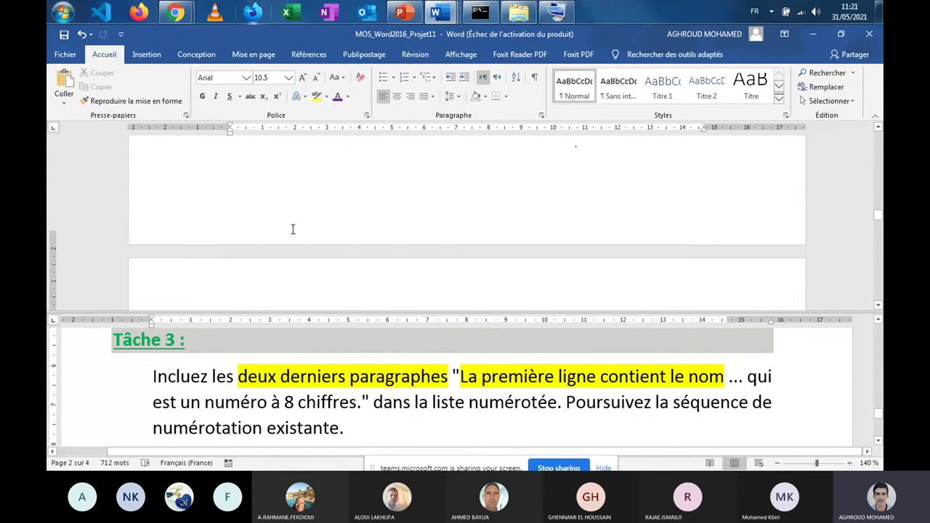
pyautogui.scroll(-6, 293, 230)
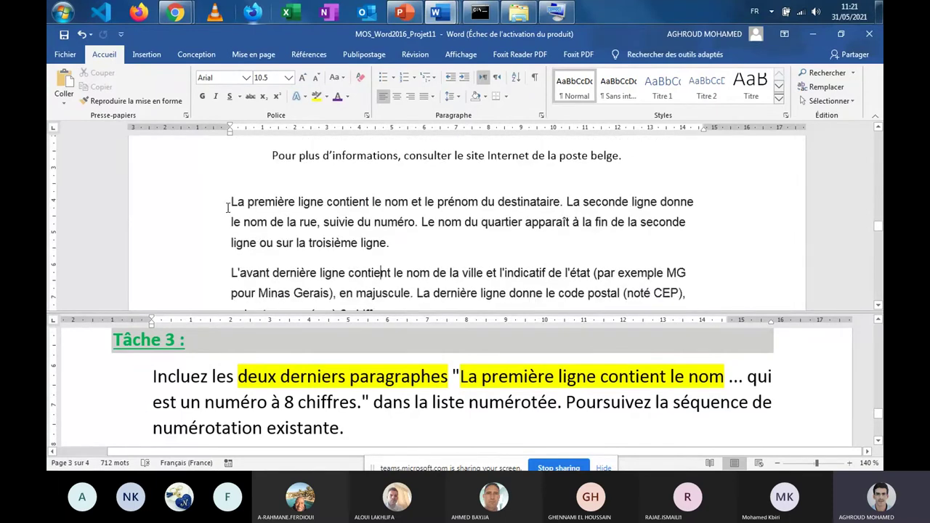
pyautogui.click(230, 203)
pyautogui.scroll(-2, 229, 205)
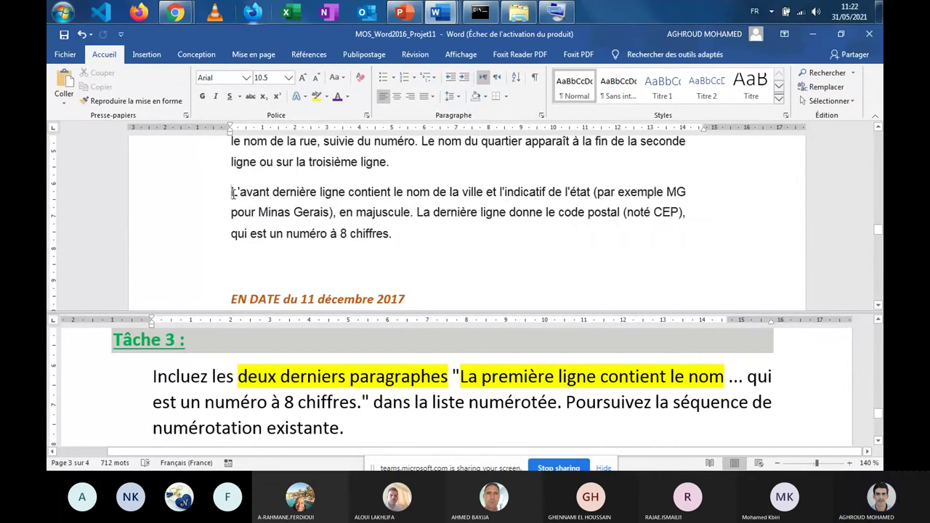
pyautogui.click(232, 192)
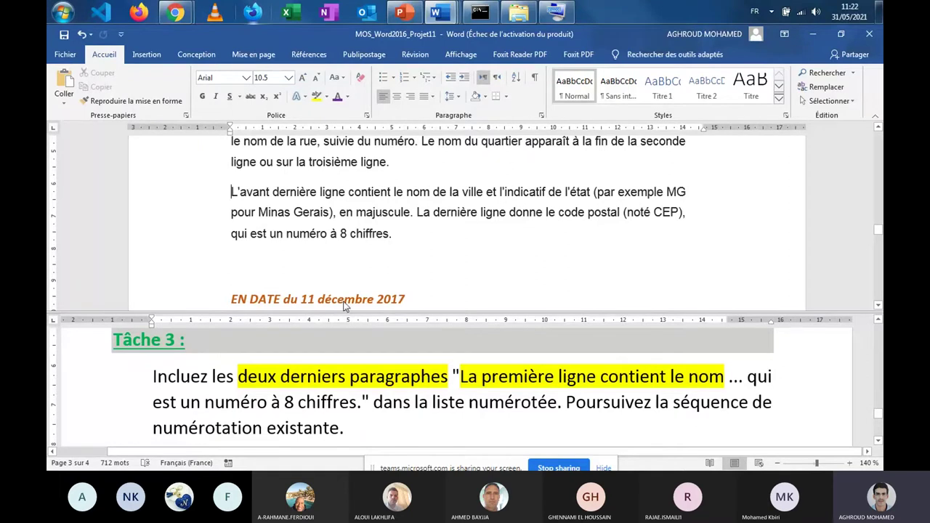
pyautogui.scroll(2, 346, 306)
pyautogui.scroll(-2, 282, 212)
pyautogui.scroll(2, 282, 211)
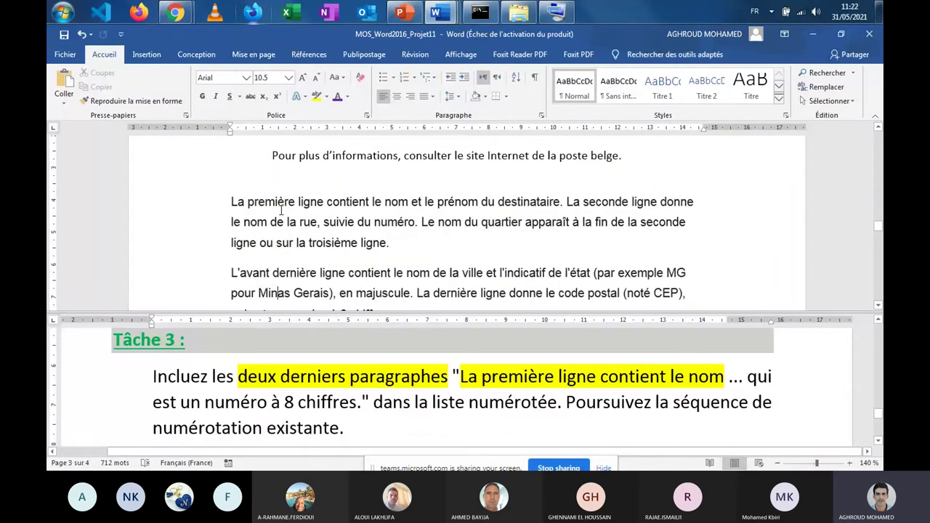
pyautogui.scroll(-1, 280, 211)
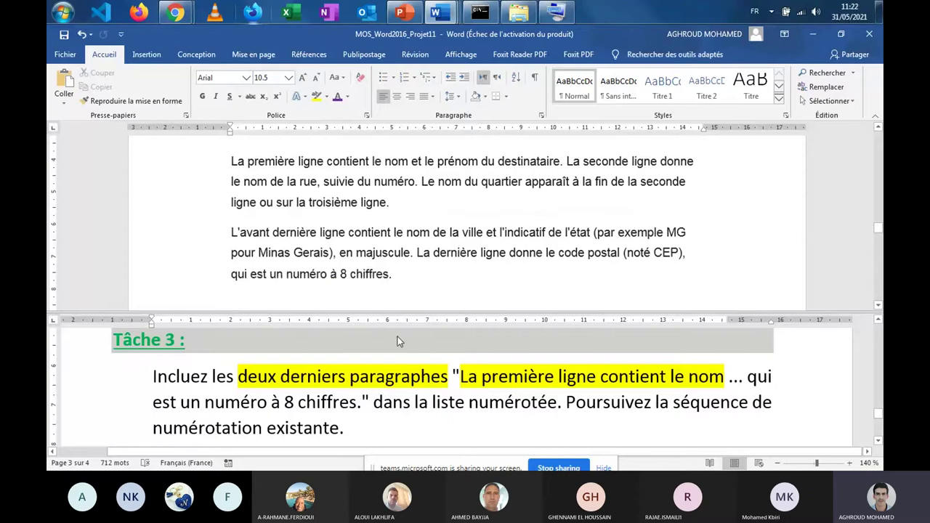
pyautogui.click(393, 275)
pyautogui.scroll(1, 393, 275)
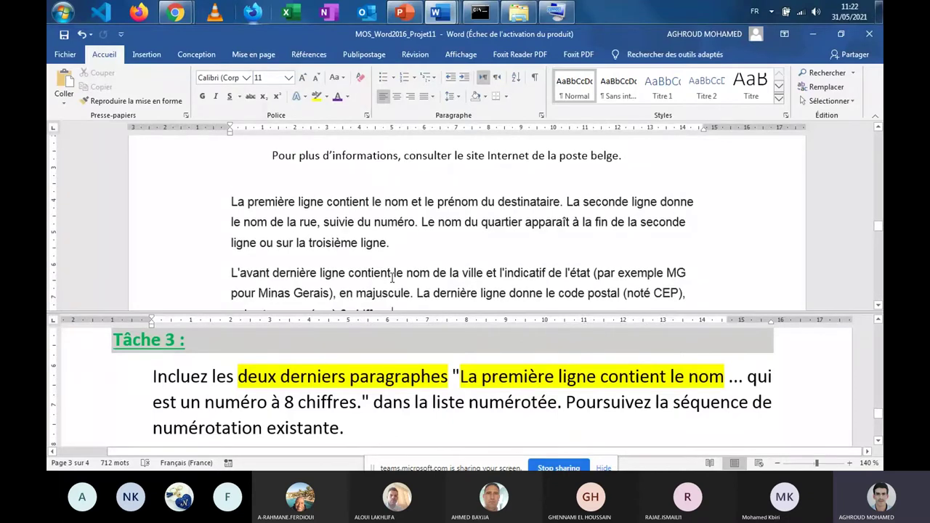
pyautogui.scroll(-1, 396, 277)
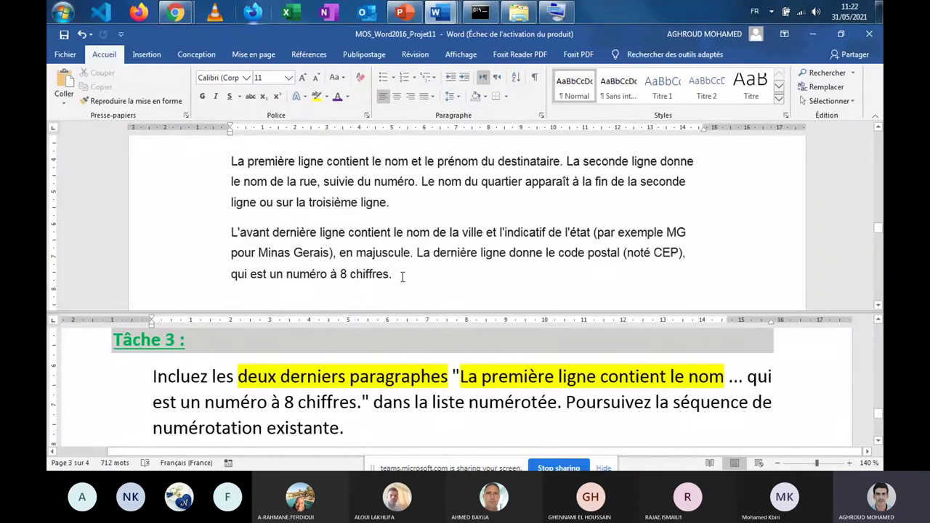
# Step: Copy the formatting of numbered item 5 onto the last two paragraphs with Format Painter so they continue the list
pyautogui.scroll(3, 368, 234)
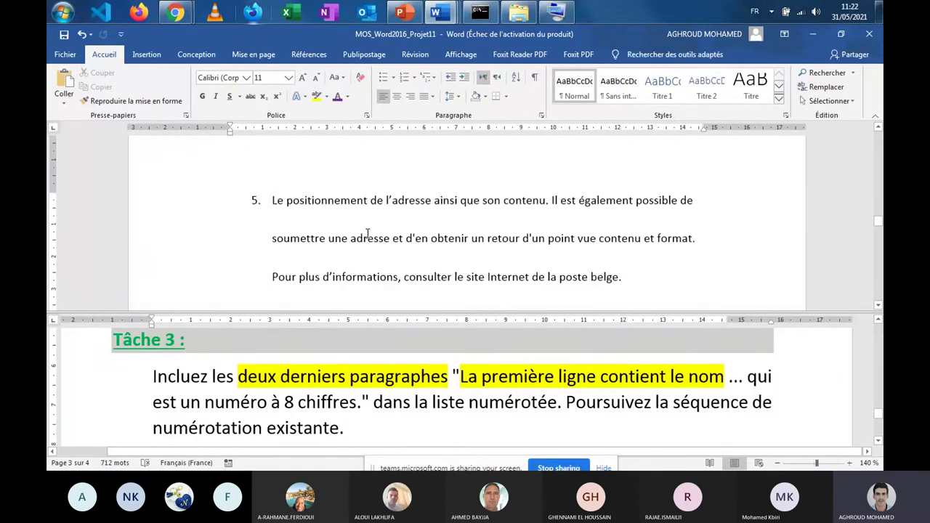
pyautogui.scroll(-1, 377, 240)
pyautogui.click(390, 247)
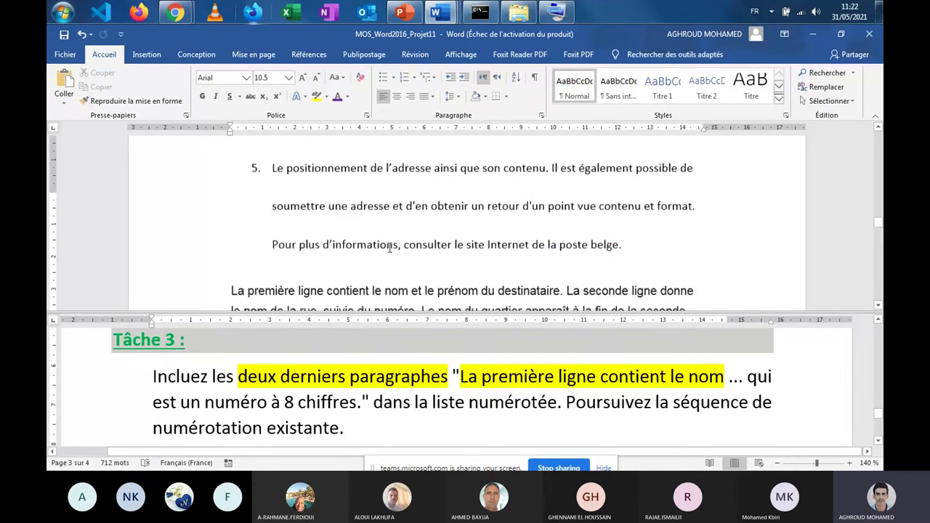
pyautogui.scroll(1, 378, 218)
pyautogui.click(372, 201)
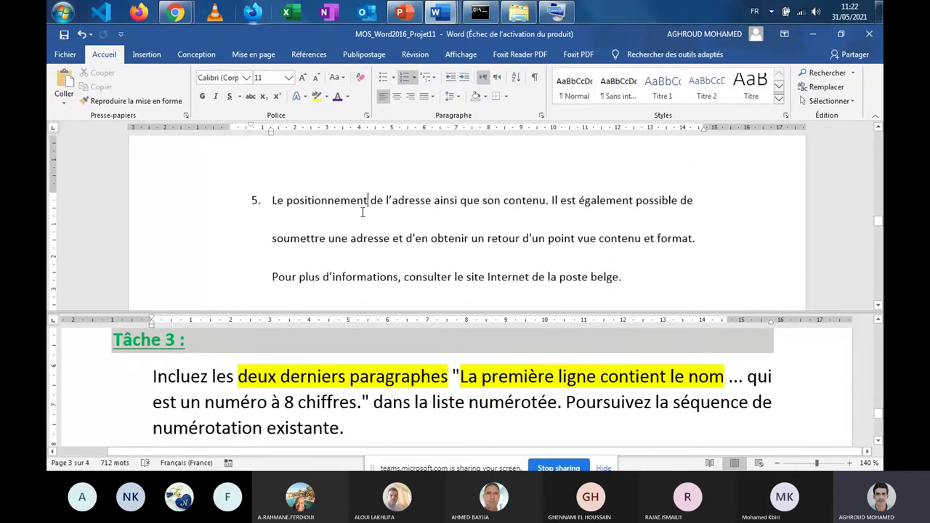
pyautogui.scroll(-2, 367, 207)
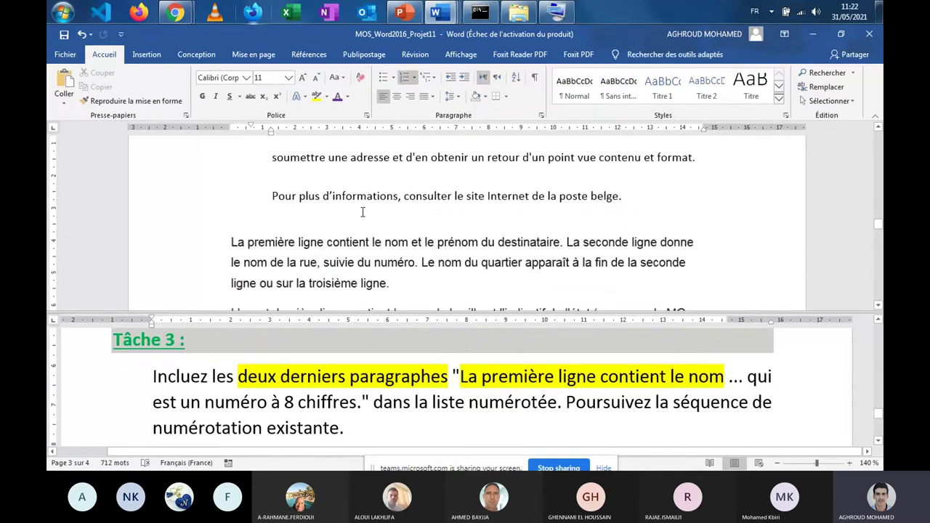
pyautogui.scroll(1, 363, 212)
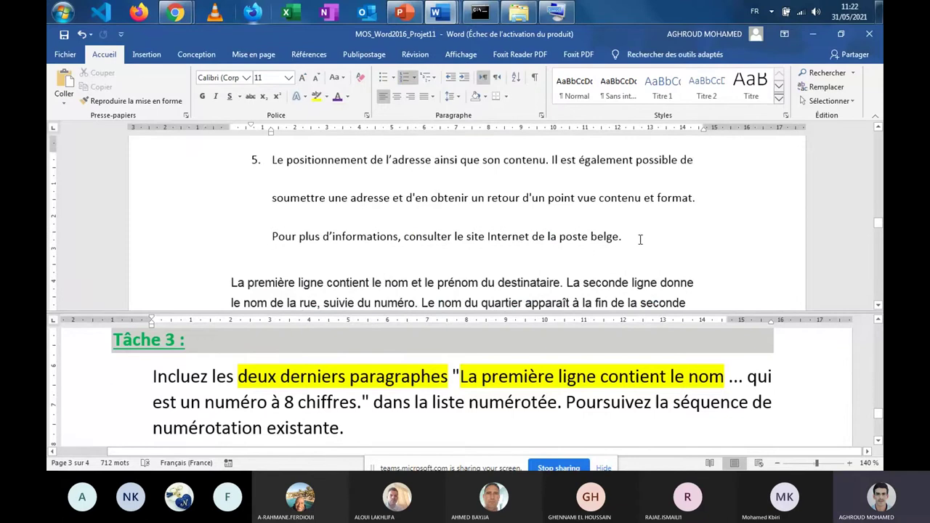
pyautogui.moveTo(627, 239); pyautogui.dragTo(275, 176)
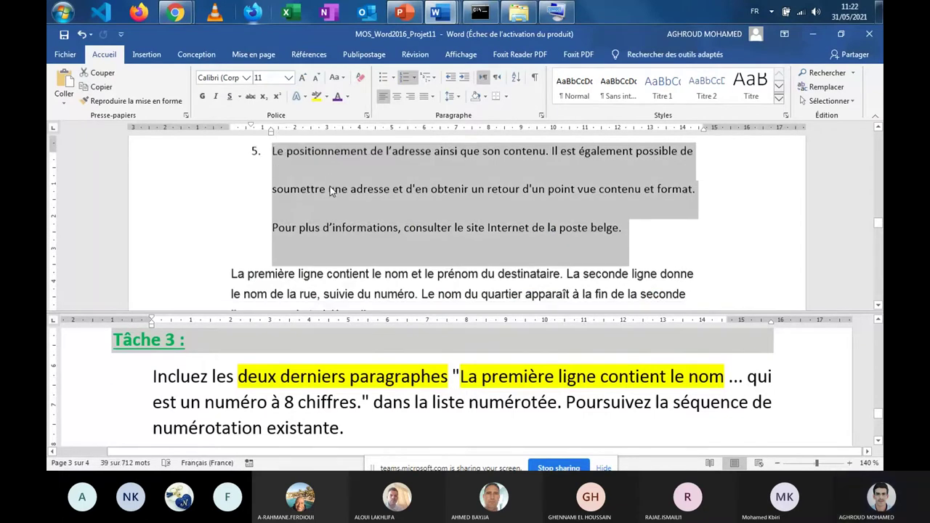
pyautogui.click(131, 101)
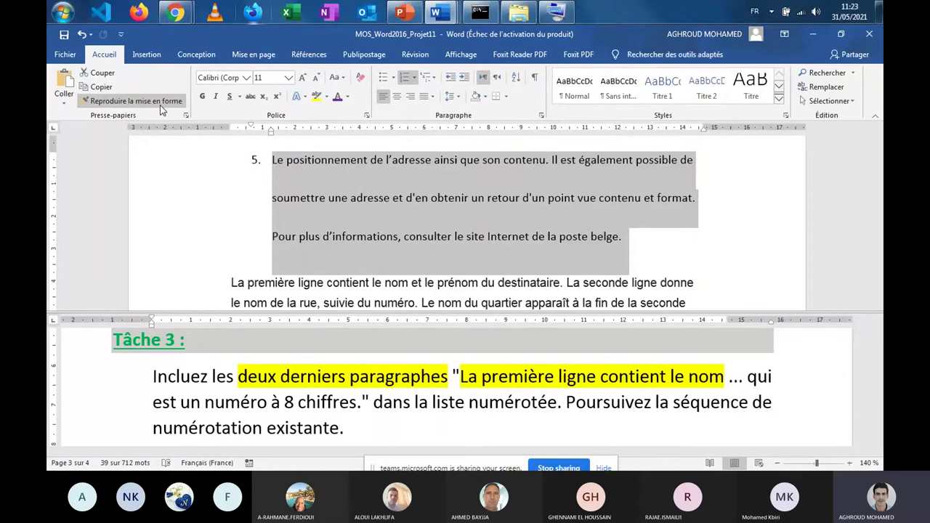
pyautogui.click(135, 109)
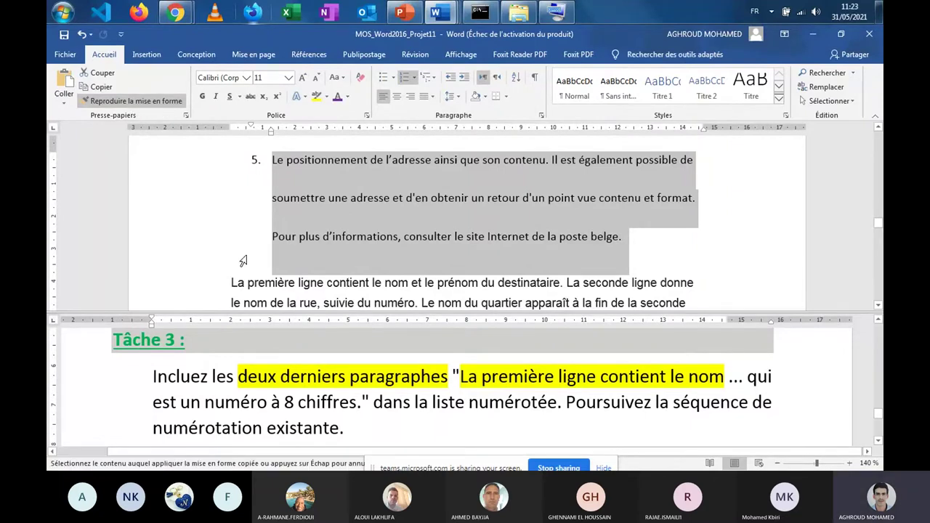
pyautogui.scroll(-3, 258, 282)
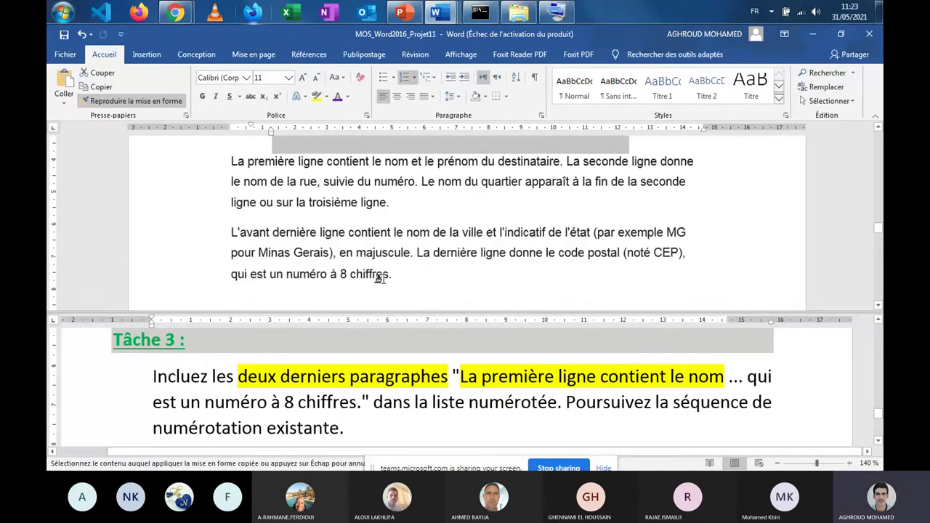
pyautogui.moveTo(387, 277); pyautogui.dragTo(231, 161)
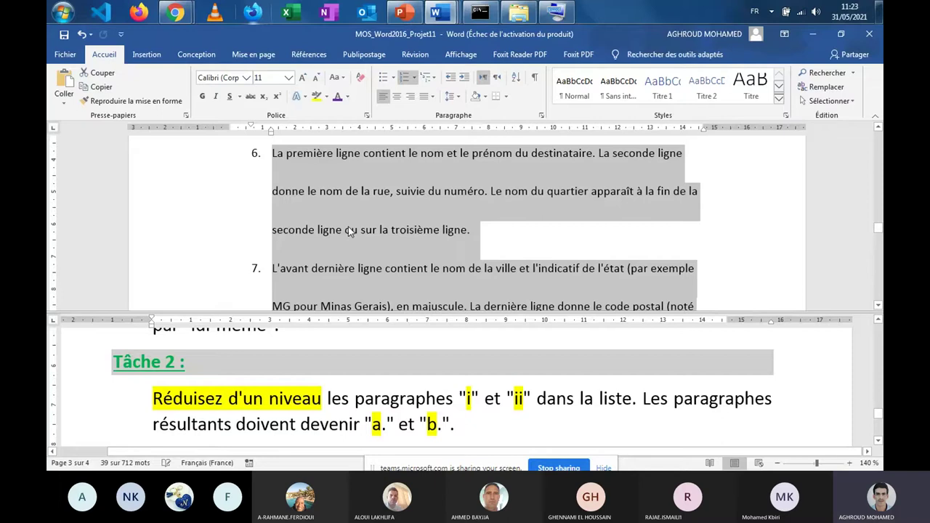
# Step: Check the numbering of the two added list paragraphs against the Tâche 3 instructions
pyautogui.scroll(2, 356, 236)
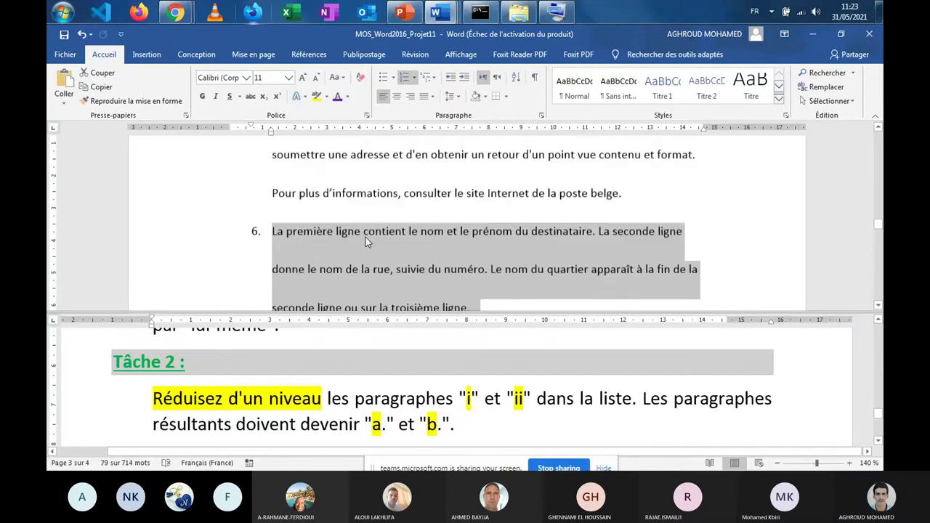
pyautogui.scroll(-3, 356, 240)
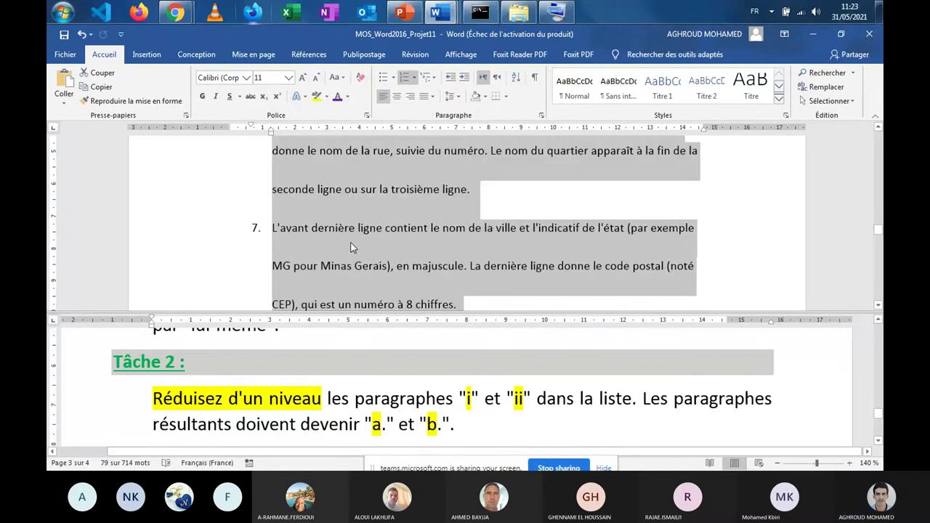
pyautogui.scroll(2, 350, 247)
pyautogui.scroll(-1, 350, 247)
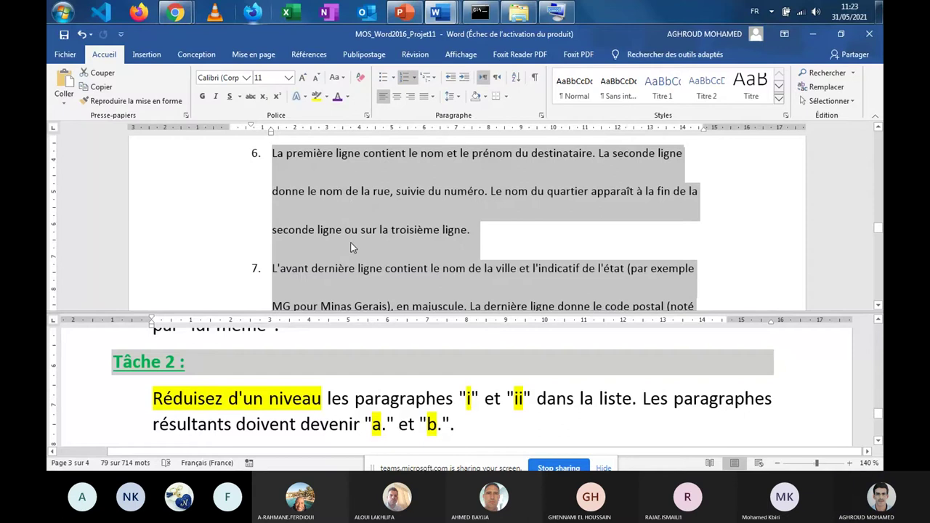
pyautogui.scroll(2, 350, 247)
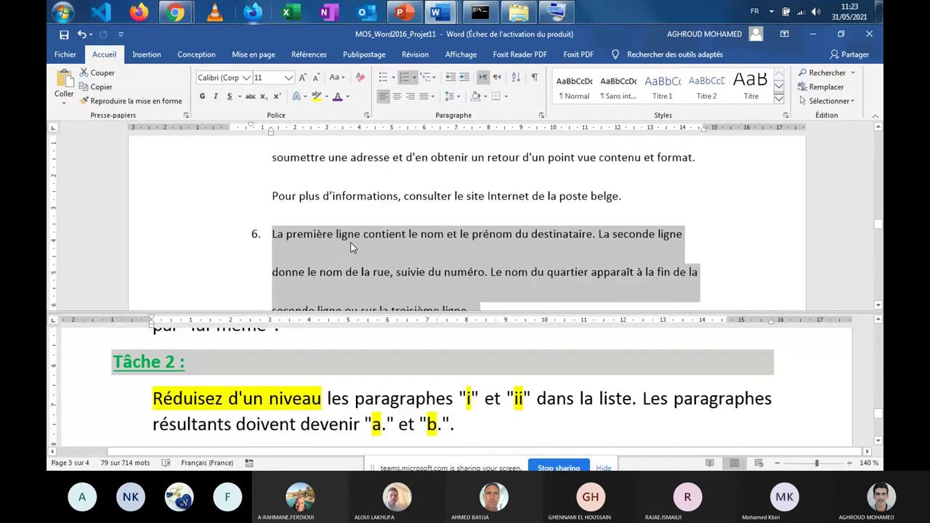
pyautogui.click(347, 402)
pyautogui.scroll(-3, 348, 402)
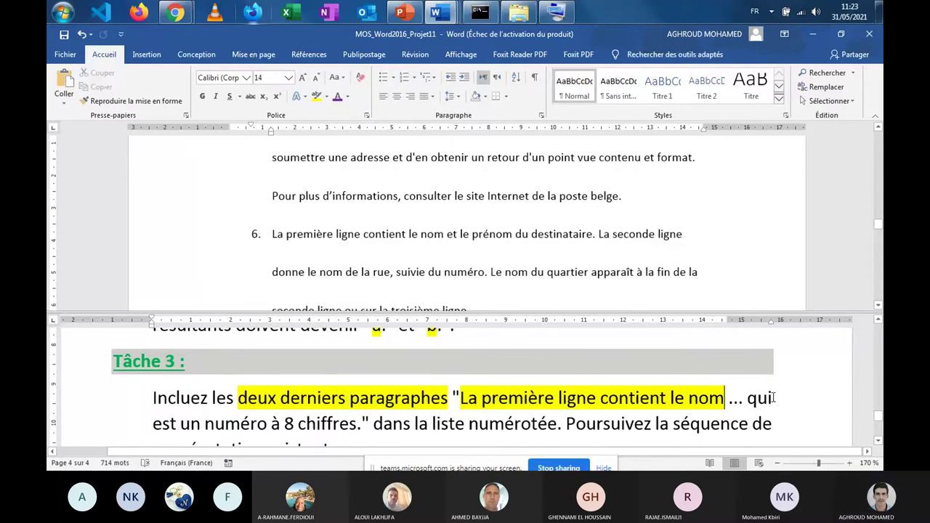
pyautogui.click(878, 320)
pyautogui.click(878, 441)
pyautogui.click(878, 442)
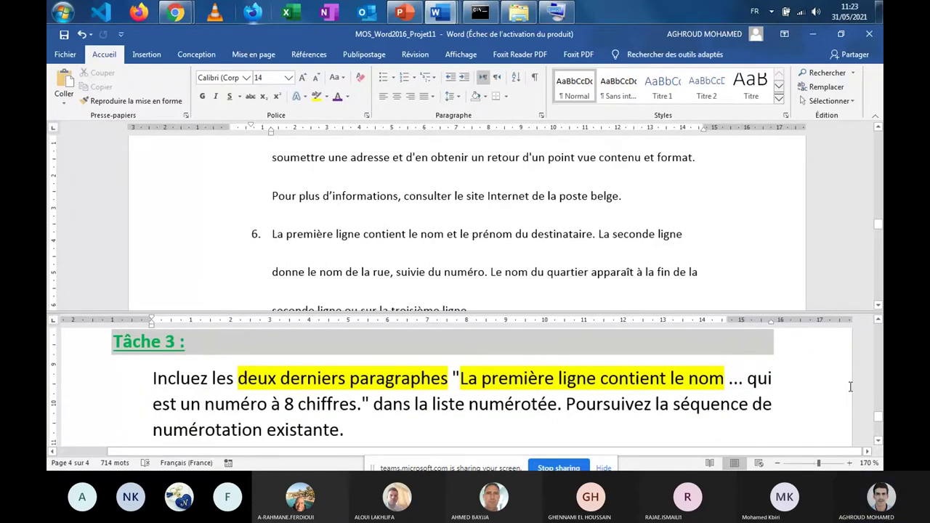
# Step: Check the running ping in the command prompt and the Teams meeting in Chrome, and return to Word
pyautogui.click(480, 13)
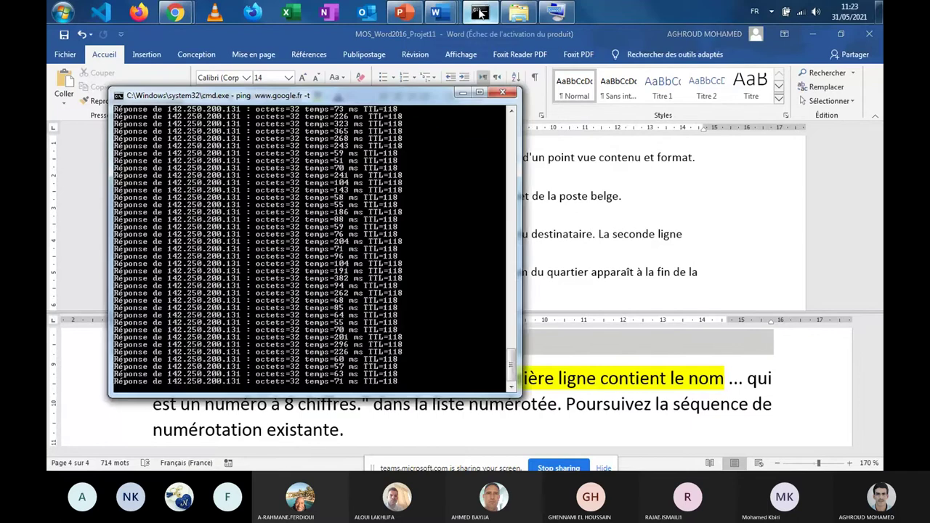
pyautogui.click(480, 13)
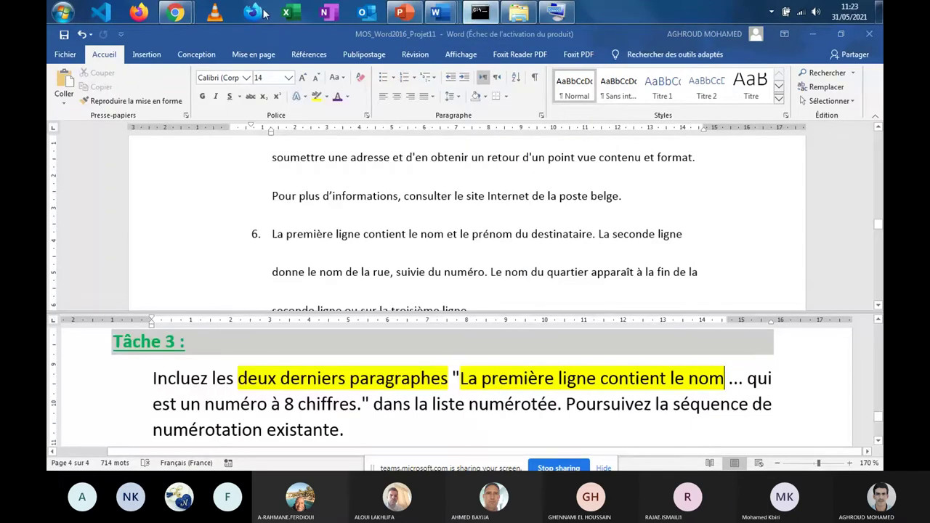
pyautogui.click(174, 13)
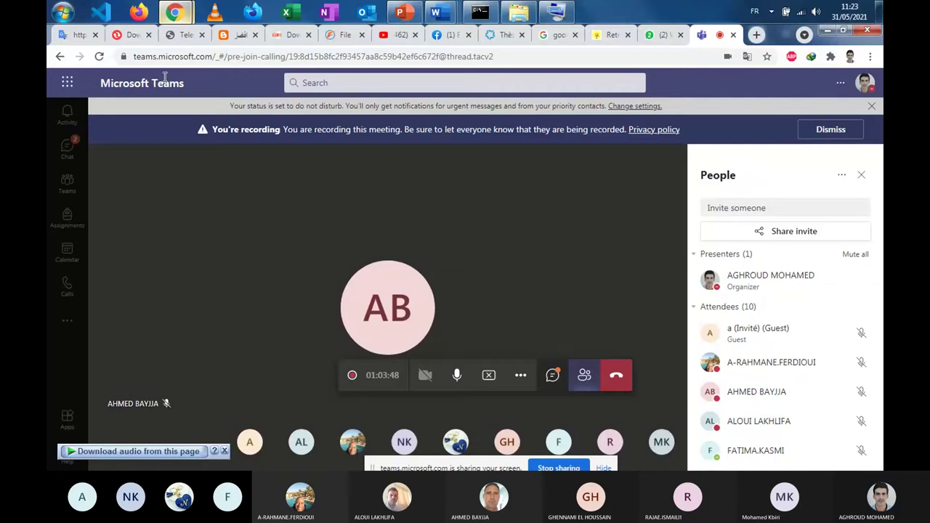
pyautogui.click(827, 34)
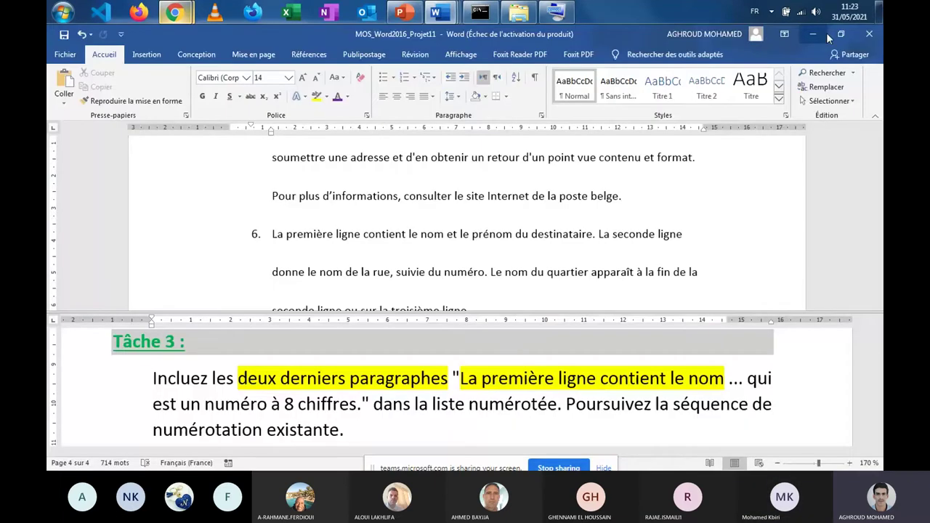
# Step: Undo the list formatting copied onto the last two paragraphs
pyautogui.tripleClick(405, 272)
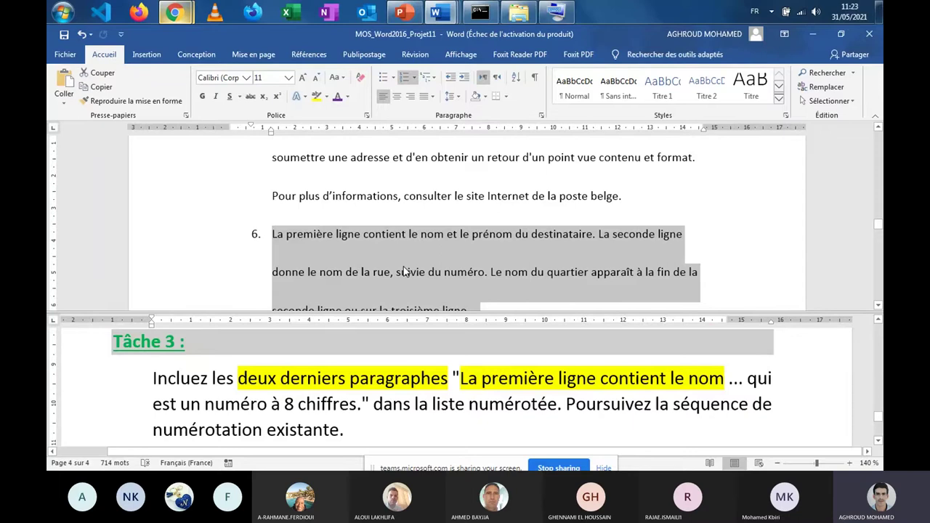
pyautogui.hotkey('ctrl', 'z')
pyautogui.scroll(-3, 346, 429)
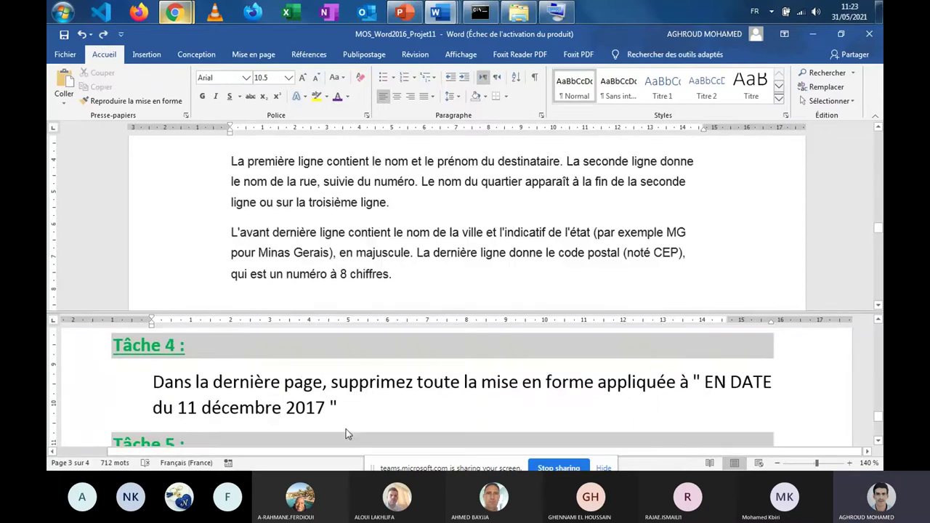
# Step: Read the Tâche 3 instructions on including the last two paragraphs in the numbered list
pyautogui.click(346, 433)
pyautogui.scroll(3, 346, 427)
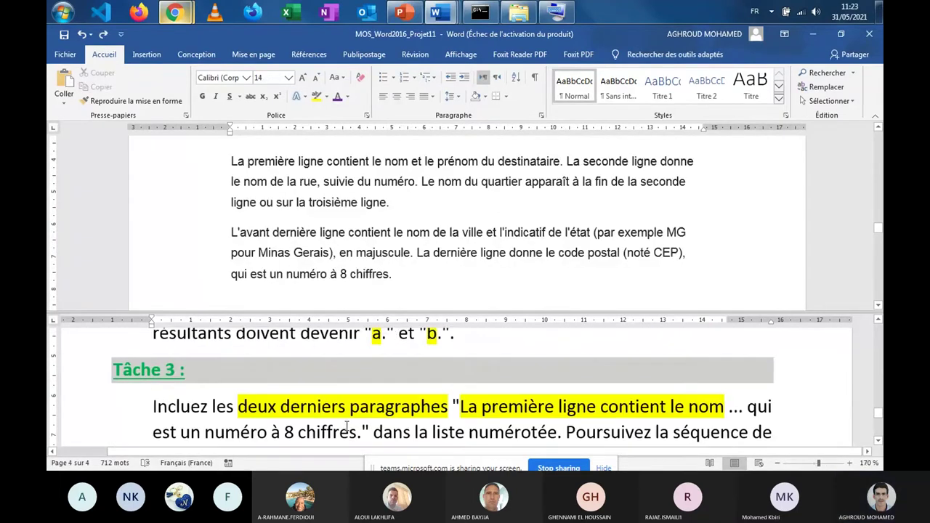
pyautogui.click(878, 441)
pyautogui.click(878, 441)
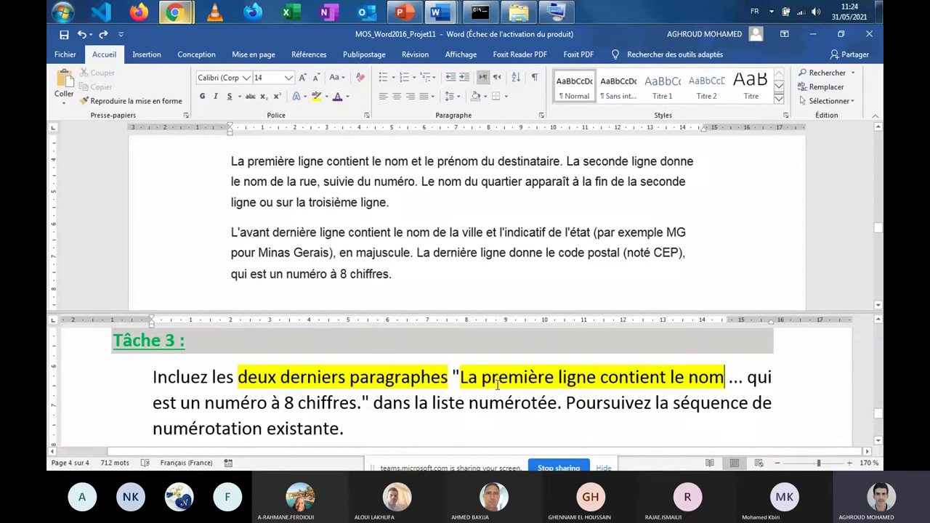
pyautogui.press('F6')
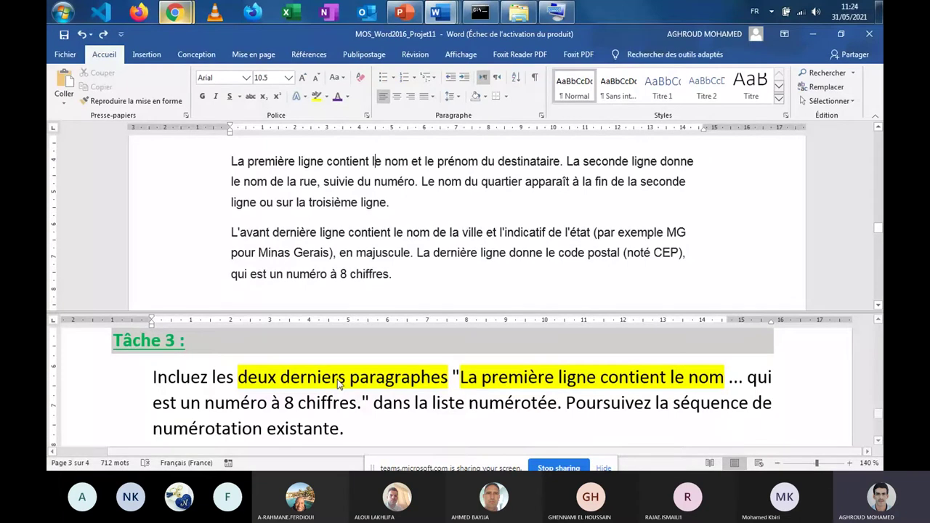
pyautogui.press('F6')
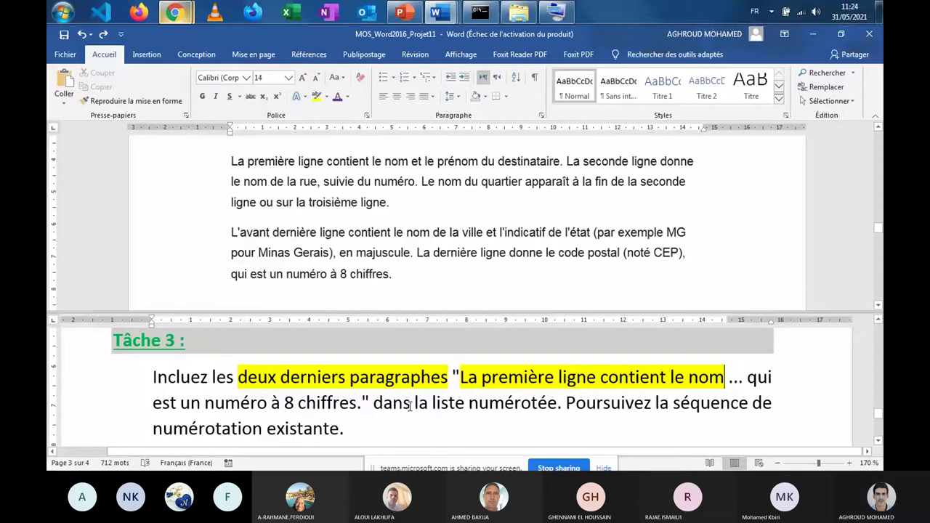
pyautogui.moveTo(433, 404); pyautogui.dragTo(557, 403)
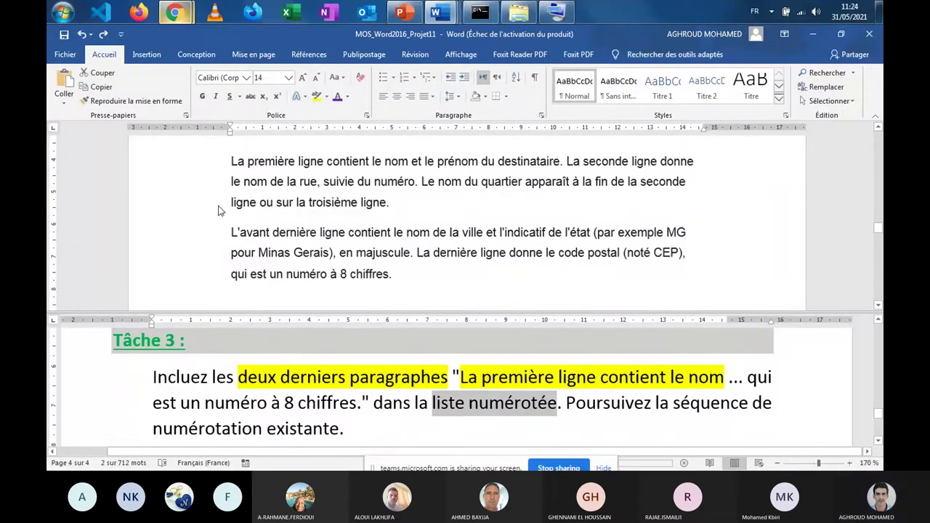
pyautogui.click(599, 414)
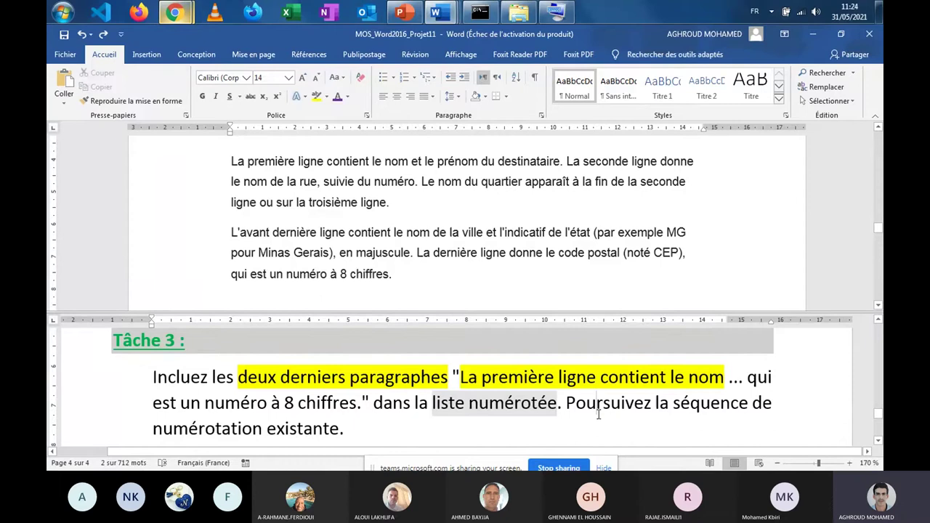
# Step: Highlight the Tâche 3 sentence "Poursuivez la séquence de numérotation existante." in yellow and select it
pyautogui.moveTo(566, 403); pyautogui.dragTo(332, 429)
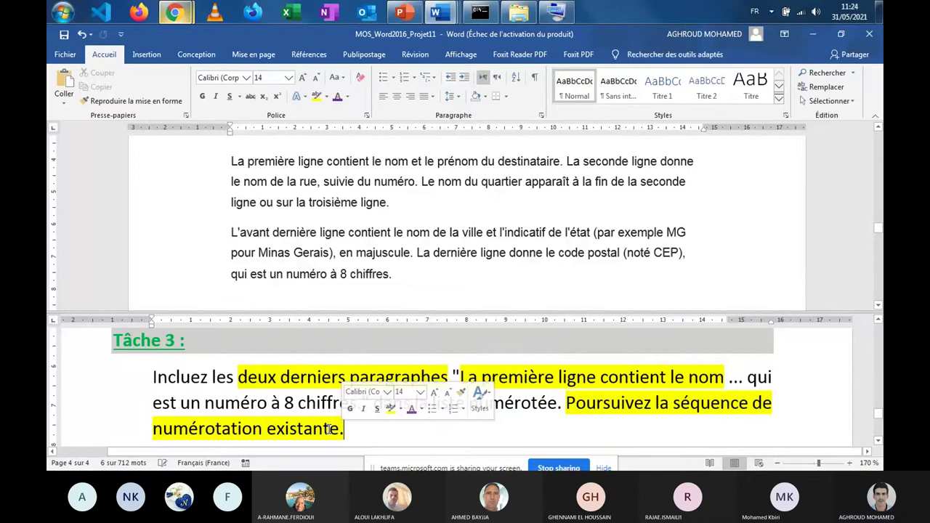
pyautogui.click(346, 429)
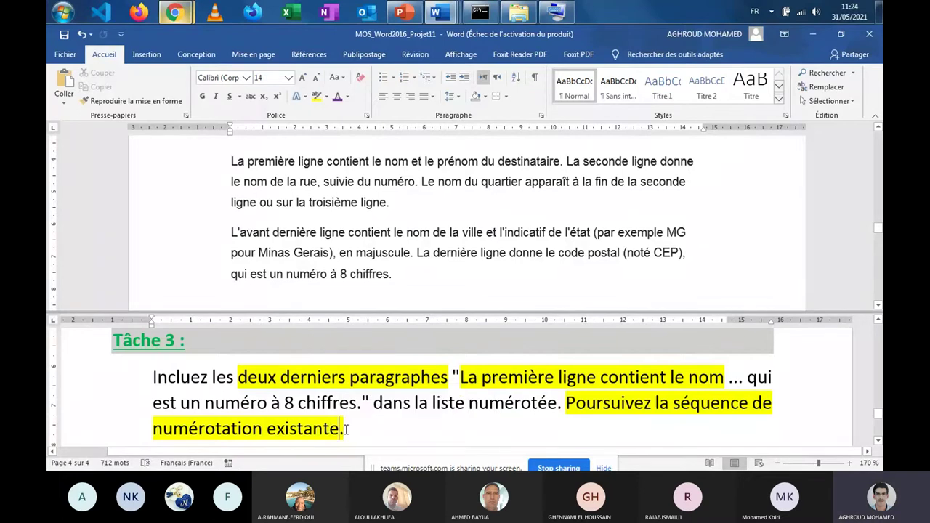
pyautogui.keyDown('shift'); pyautogui.click(567, 405); pyautogui.keyUp('shift')
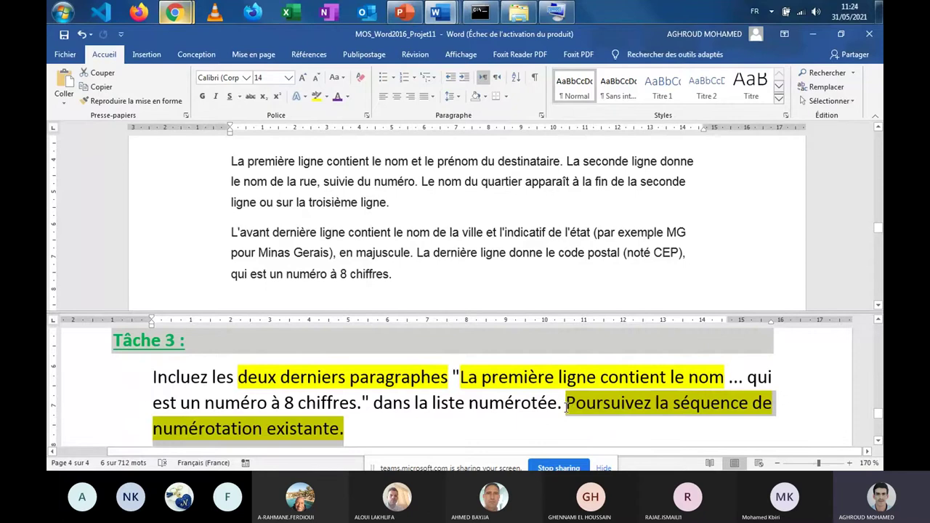
# Step: Apply a numbered list in the "1. 2." format to the last two paragraphs, from "La première ligne" to "8 chiffres."
pyautogui.click(399, 274)
pyautogui.moveTo(405, 272); pyautogui.dragTo(242, 163)
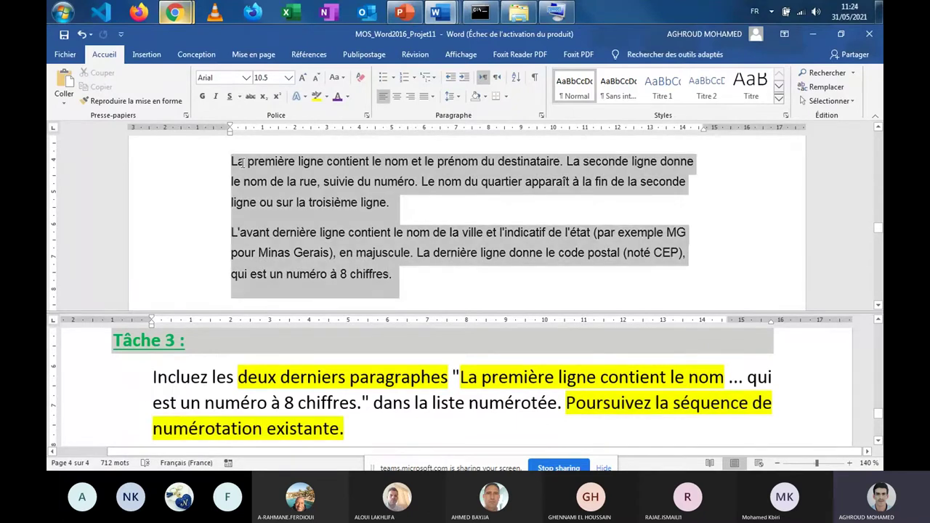
pyautogui.click(414, 78)
pyautogui.click(476, 112)
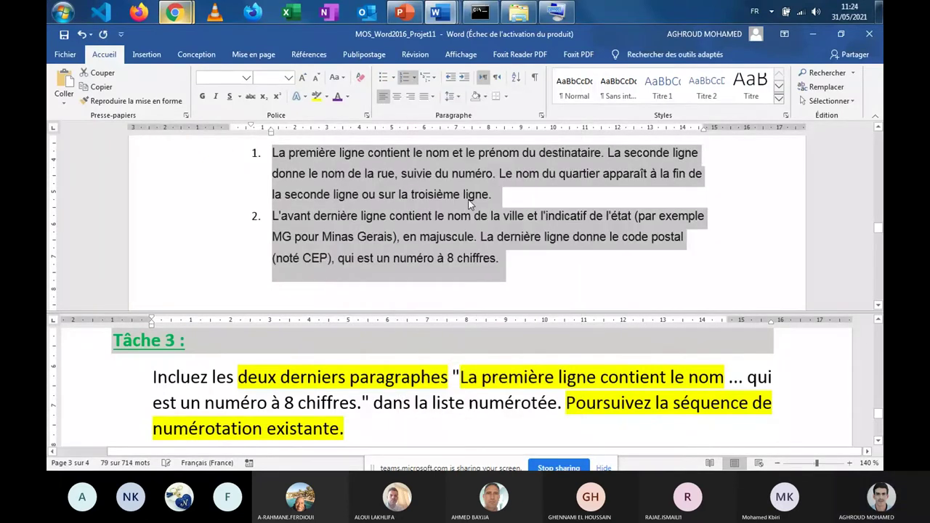
# Step: Compare the numbering of the last two paragraphs with that of the preceding list items
pyautogui.scroll(4, 476, 249)
pyautogui.scroll(-1, 476, 249)
pyautogui.scroll(1, 356, 206)
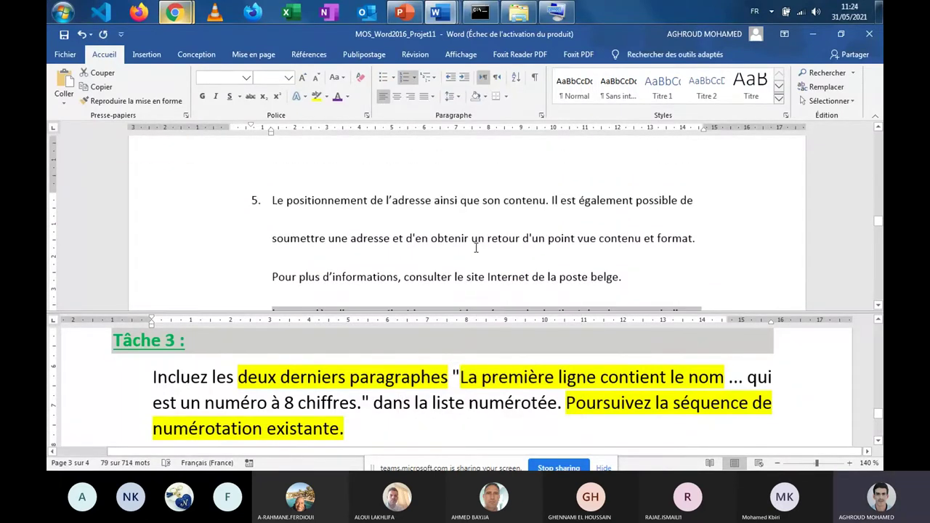
pyautogui.scroll(-1, 320, 279)
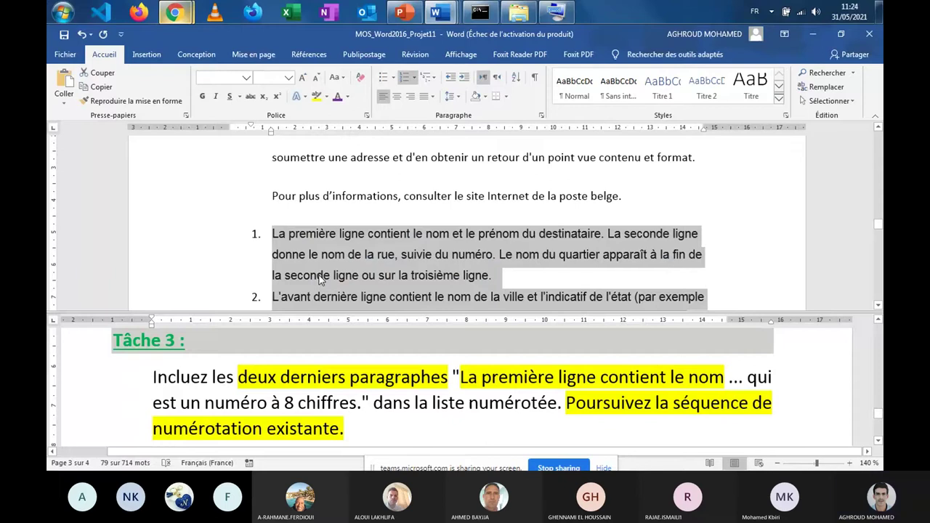
pyautogui.scroll(-1, 319, 280)
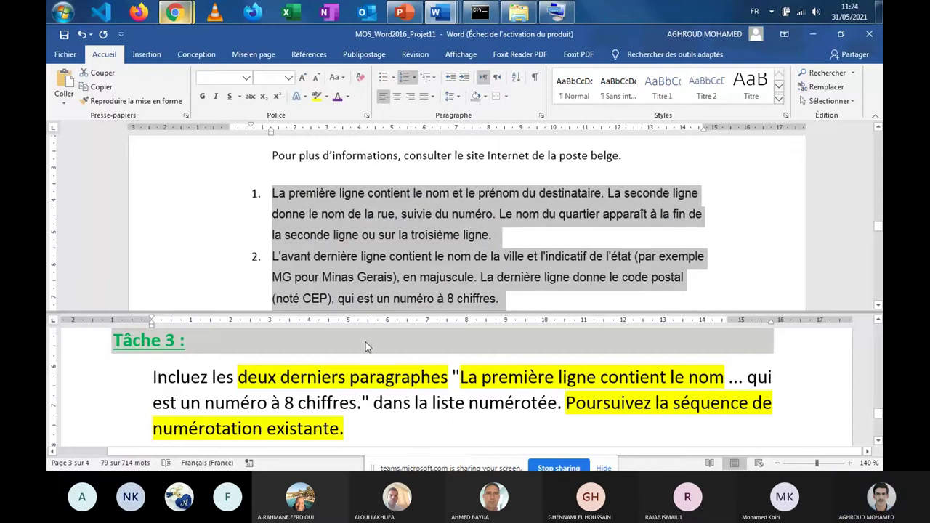
pyautogui.scroll(-2, 369, 280)
pyautogui.scroll(4, 369, 280)
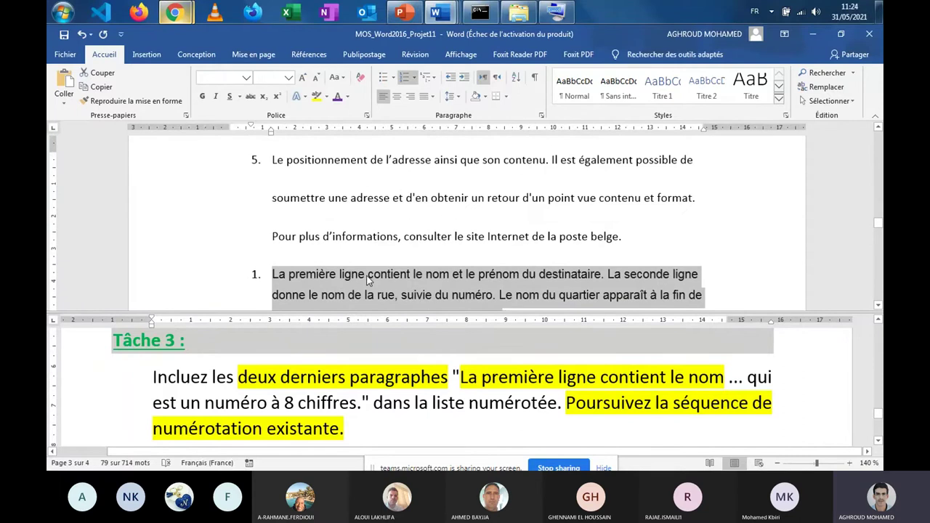
pyautogui.scroll(3, 368, 280)
pyautogui.scroll(-5, 329, 279)
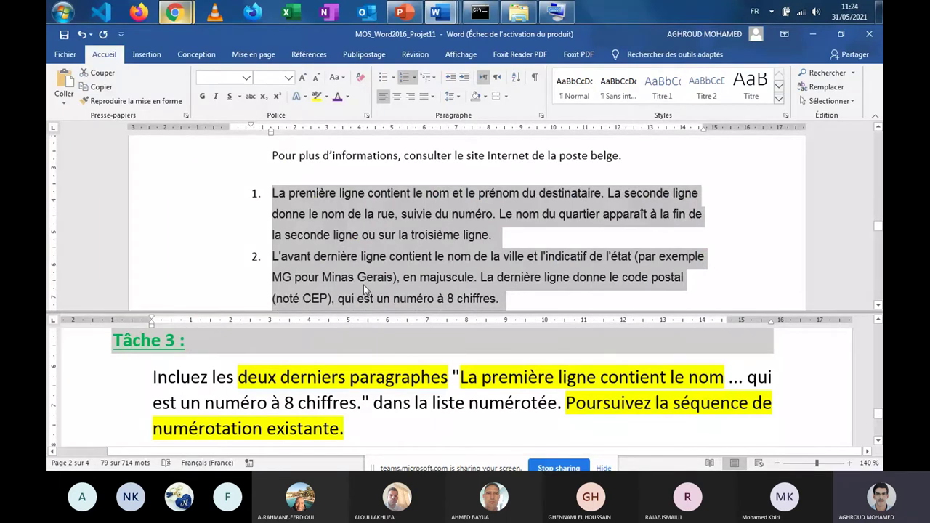
# Step: Undo the numbering applied to the last two paragraphs
pyautogui.hotkey('ctrl', 'z')
pyautogui.click(378, 245)
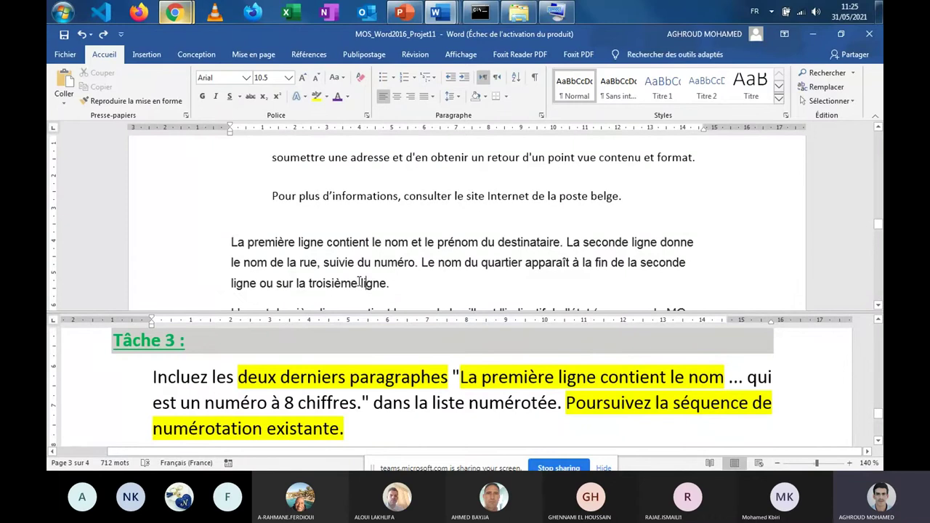
# Step: Copy the formatting of numbered item 5 onto the last two paragraphs with Format Painter and check how they are numbered
pyautogui.scroll(-3, 385, 269)
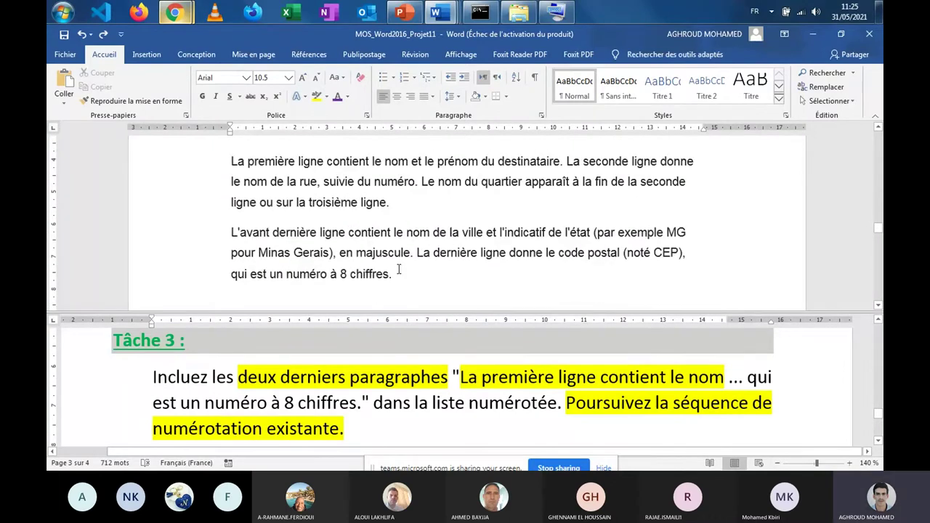
pyautogui.scroll(5, 398, 271)
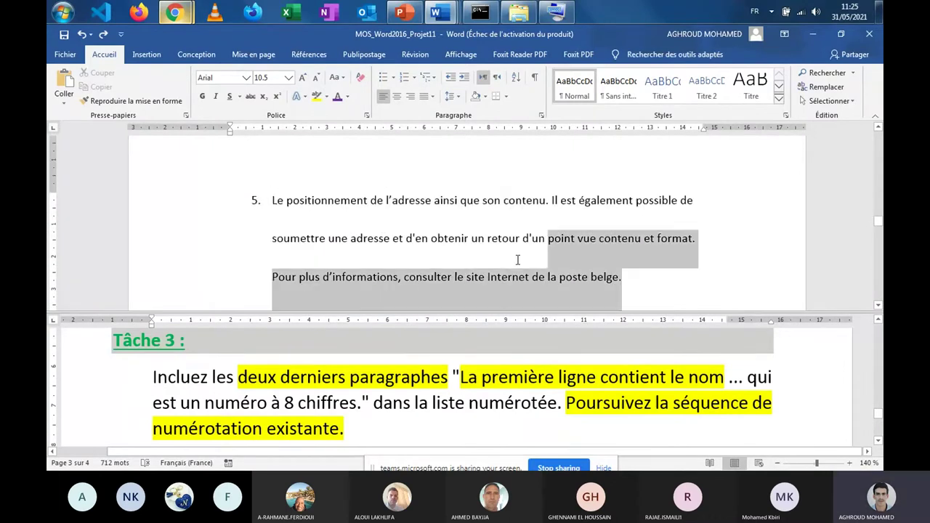
pyautogui.moveTo(518, 260); pyautogui.dragTo(295, 217)
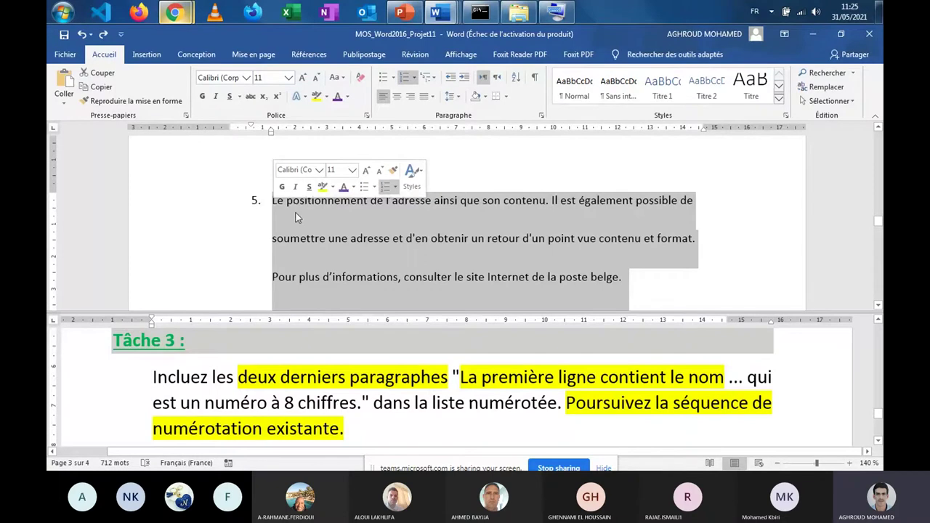
pyautogui.scroll(-1, 345, 237)
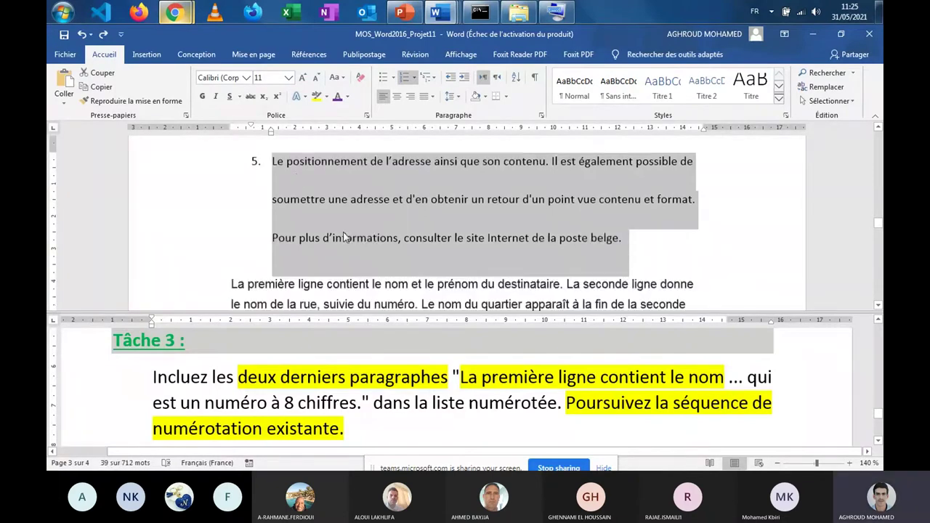
pyautogui.click(135, 101)
pyautogui.scroll(-3, 363, 218)
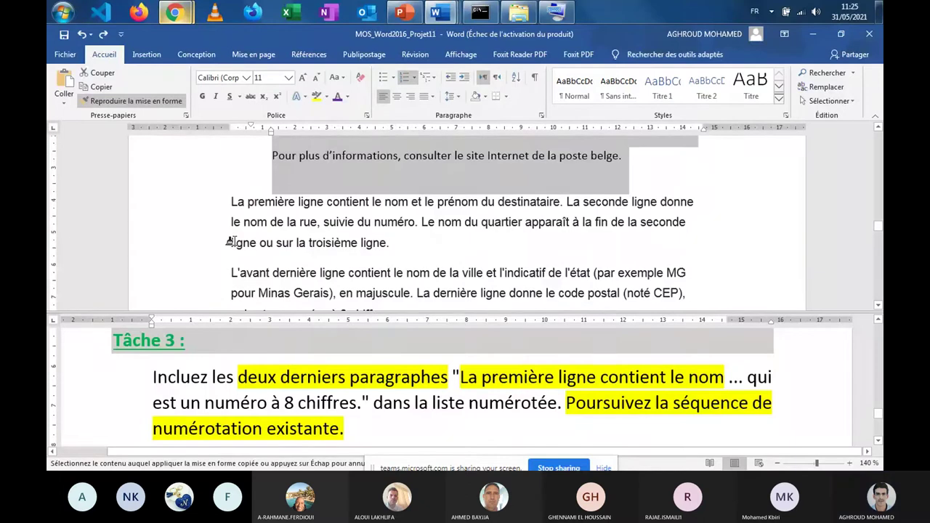
pyautogui.moveTo(391, 275)
pyautogui.mouseDown()
pyautogui.moveTo(298, 236)
pyautogui.moveTo(232, 170)
pyautogui.mouseUp()
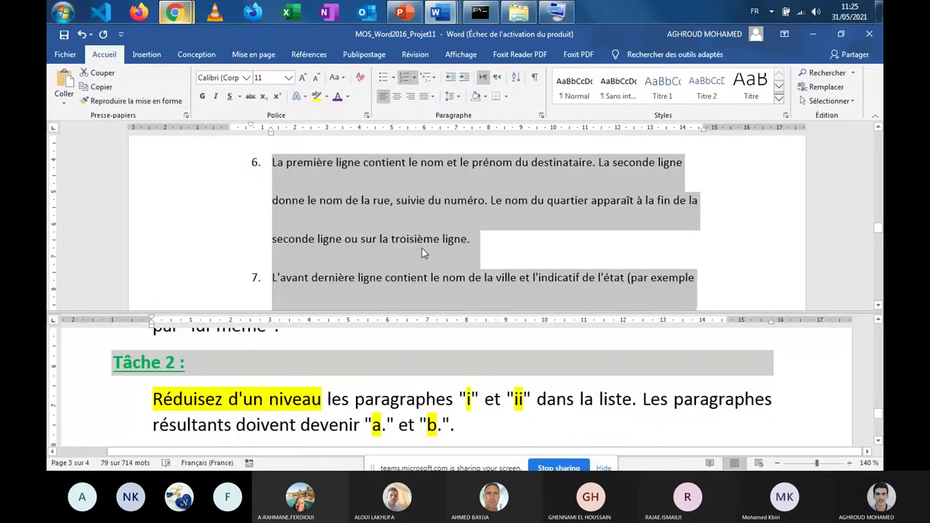
pyautogui.scroll(-2, 423, 252)
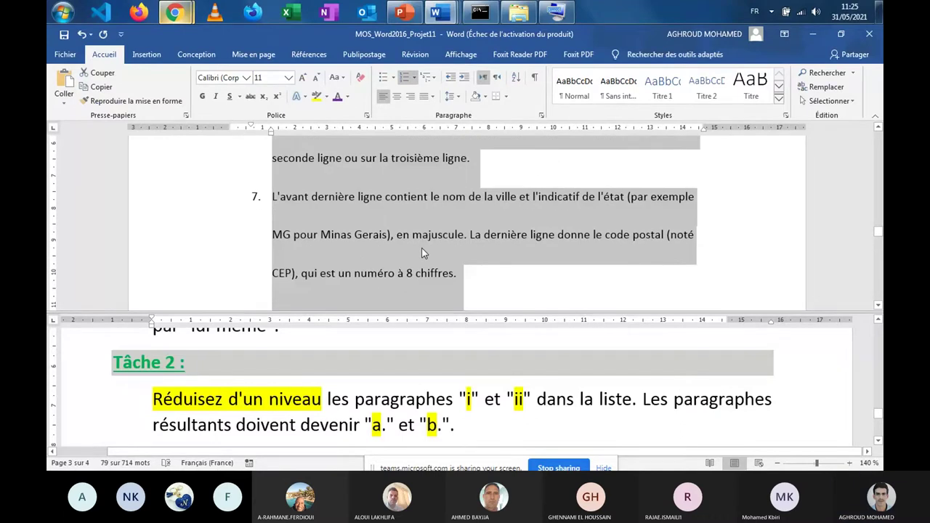
pyautogui.scroll(3, 422, 247)
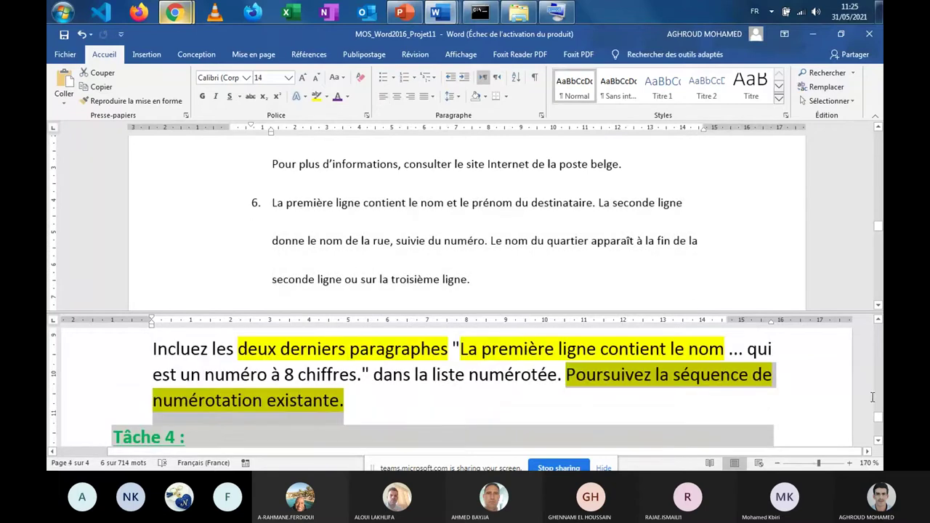
# Step: Undo the list formatting copied onto the last two paragraphs and go back to the Tâche 3 instructions
pyautogui.click(878, 320)
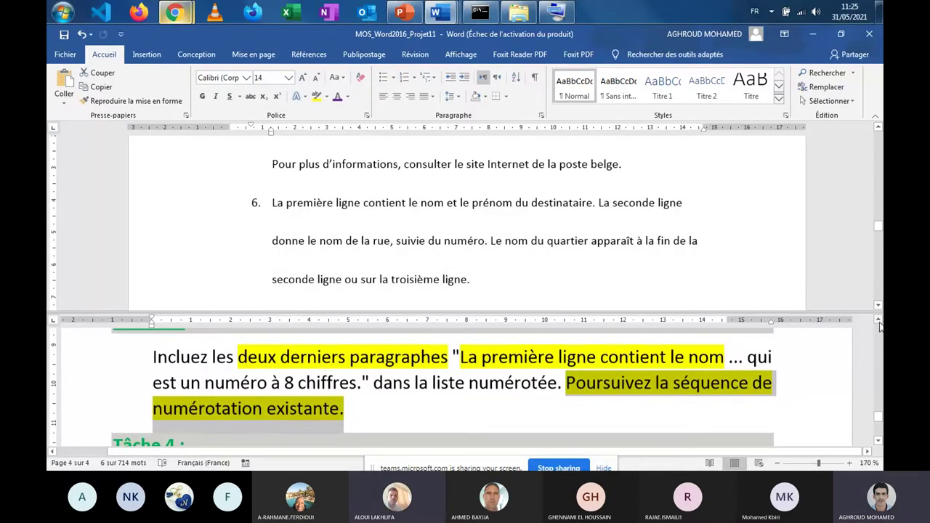
pyautogui.click(879, 321)
pyautogui.click(878, 322)
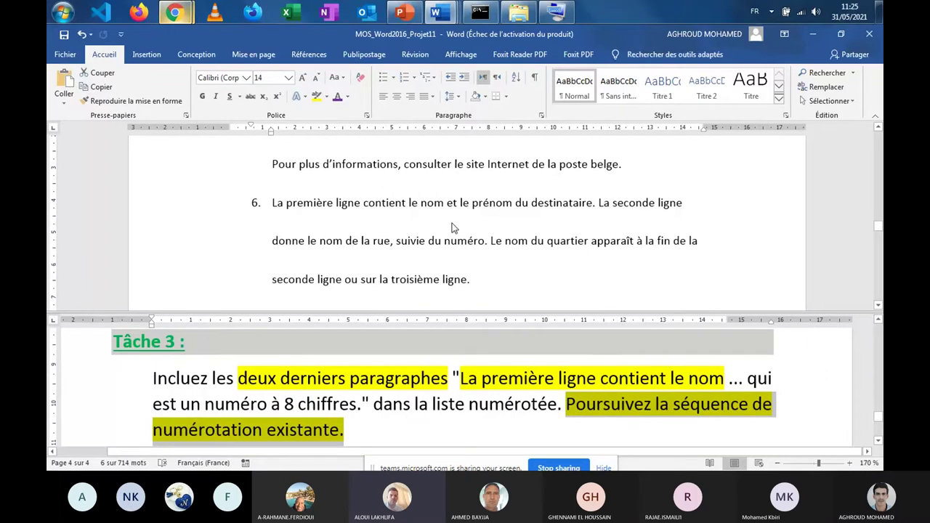
pyautogui.click(82, 35)
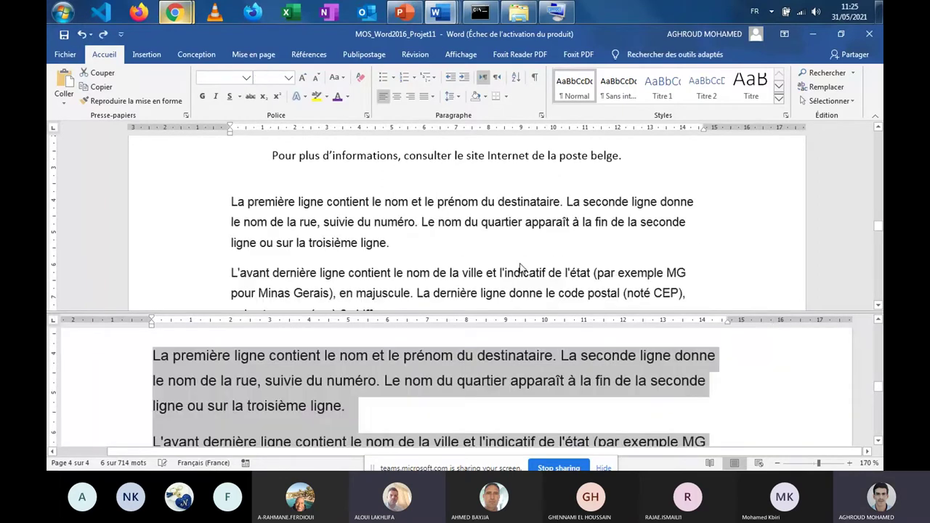
pyautogui.click(501, 265)
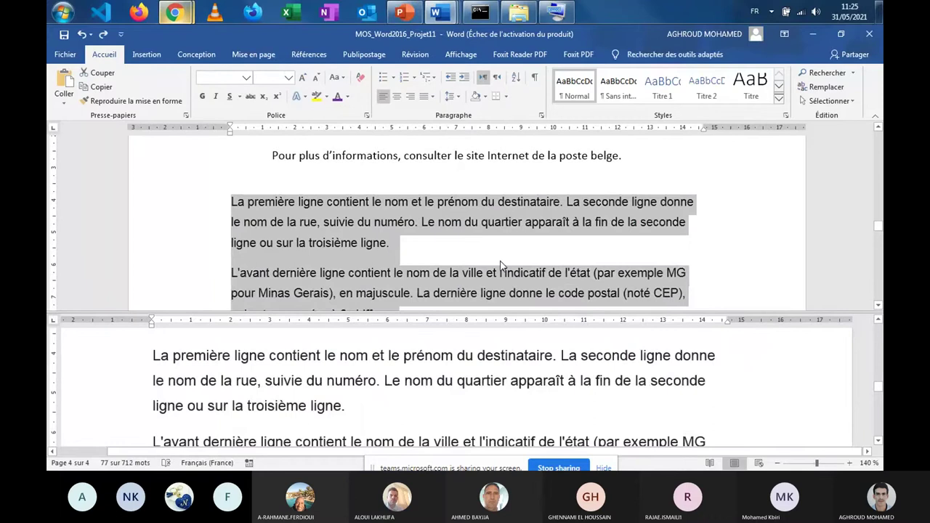
pyautogui.scroll(-5, 461, 394)
pyautogui.scroll(-5, 460, 394)
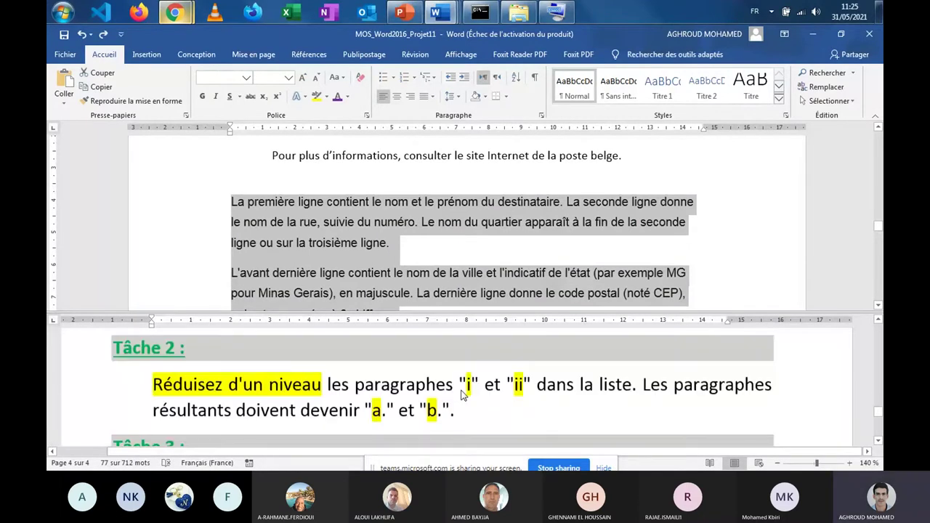
pyautogui.scroll(-3, 463, 394)
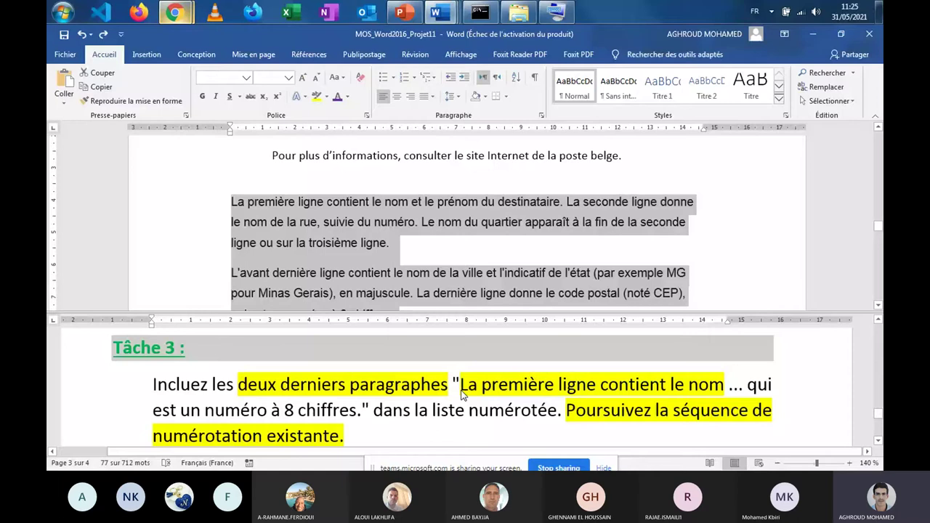
# Step: Copy the formatting of numbered item 5 onto the last two paragraphs with Format Painter, then bring the Tâche 3 instructions back into view
pyautogui.scroll(2, 465, 218)
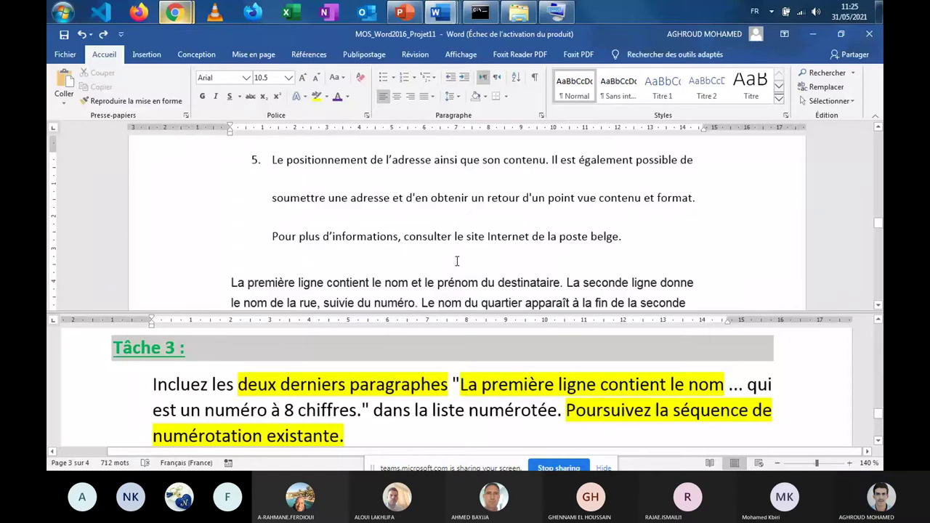
pyautogui.moveTo(623, 256); pyautogui.dragTo(277, 171)
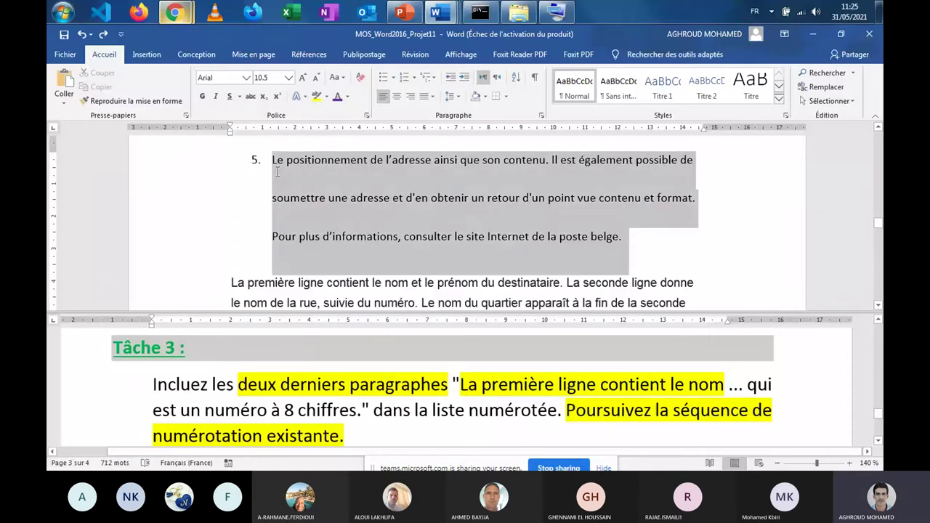
pyautogui.click(116, 105)
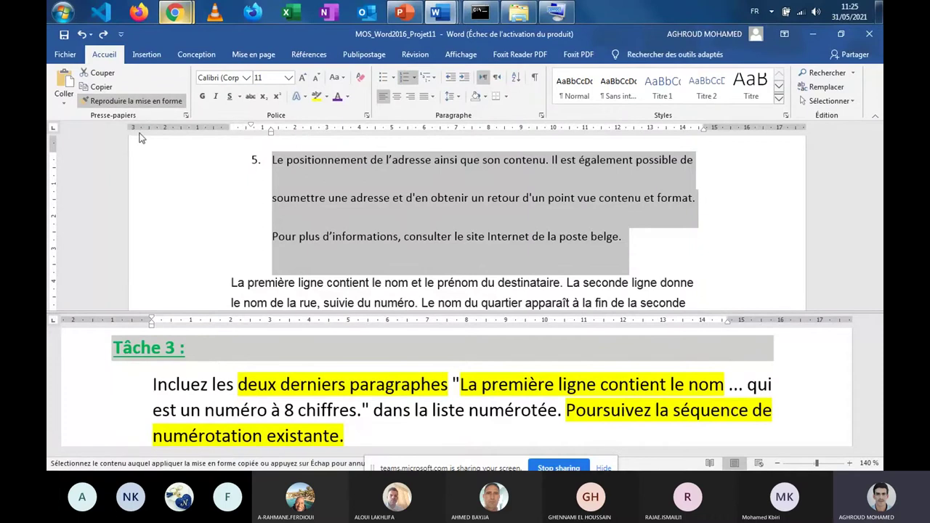
pyautogui.scroll(-3, 181, 253)
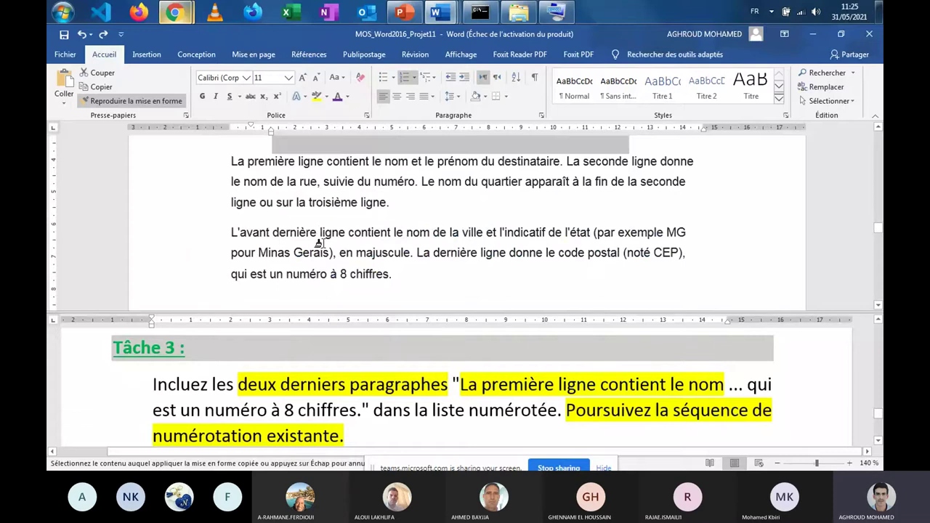
pyautogui.moveTo(393, 276)
pyautogui.mouseDown()
pyautogui.moveTo(246, 193)
pyautogui.moveTo(218, 198)
pyautogui.mouseUp()
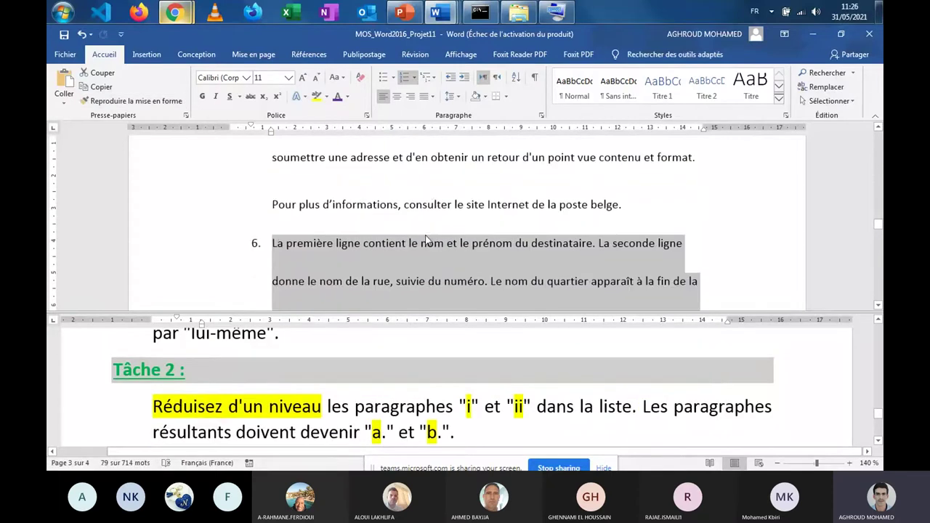
pyautogui.scroll(1, 407, 225)
pyautogui.scroll(-5, 271, 218)
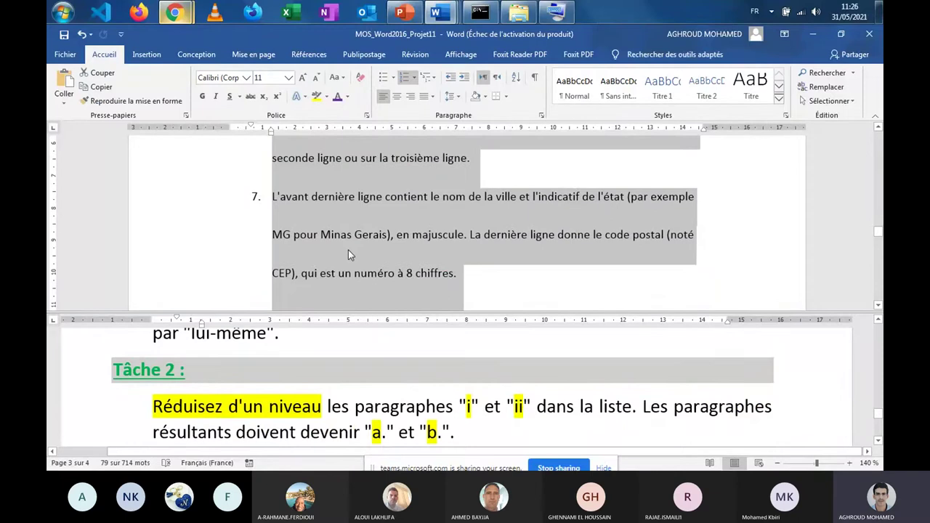
pyautogui.click(398, 406)
pyautogui.scroll(-3, 396, 407)
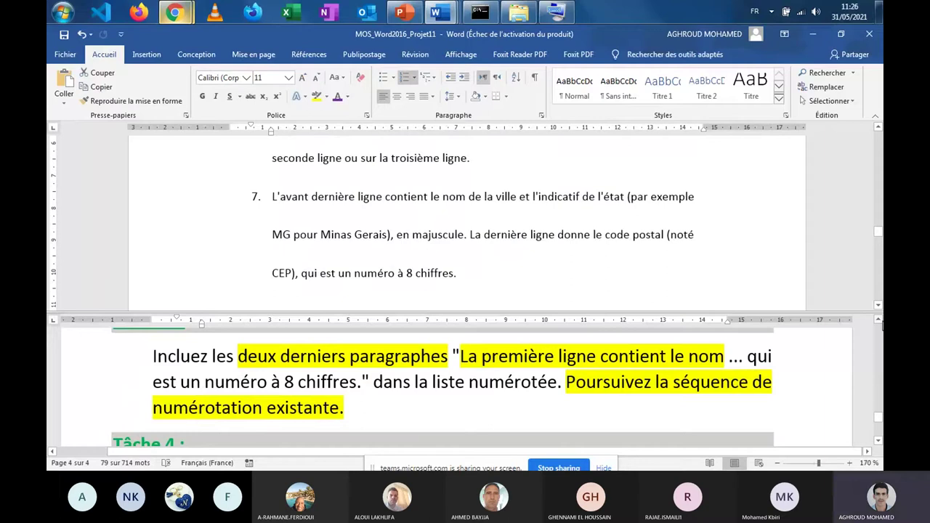
pyautogui.click(879, 323)
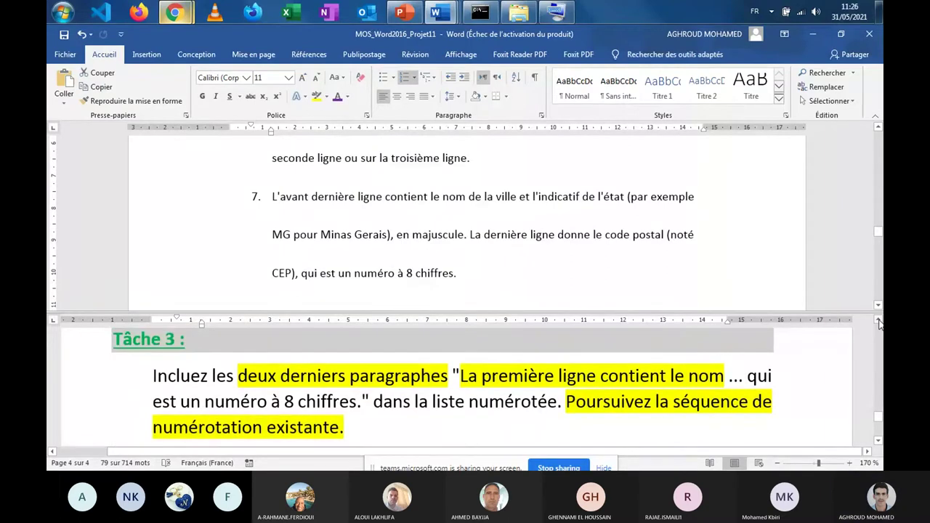
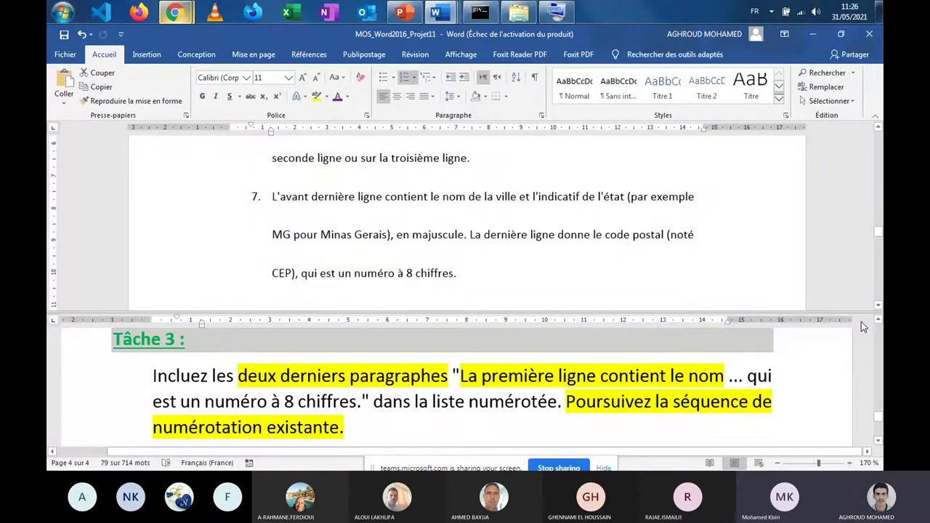
# Step: Enter the text "Mardi 31 Mai 2021" in the empty paragraph just above the "EN DATE du 11 décembre 2017" line
pyautogui.moveTo(364, 158); pyautogui.dragTo(376, 269)
pyautogui.scroll(1, 376, 269)
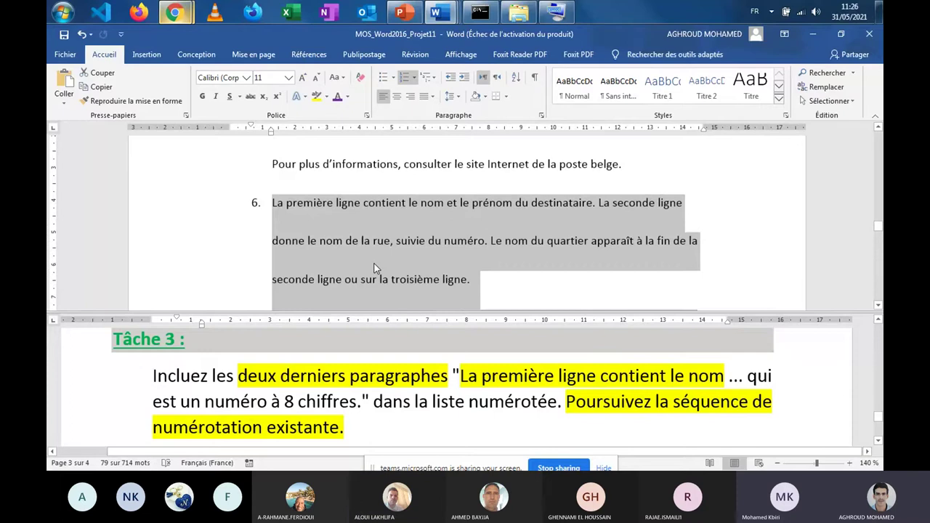
pyautogui.scroll(-2, 376, 269)
pyautogui.click(337, 195)
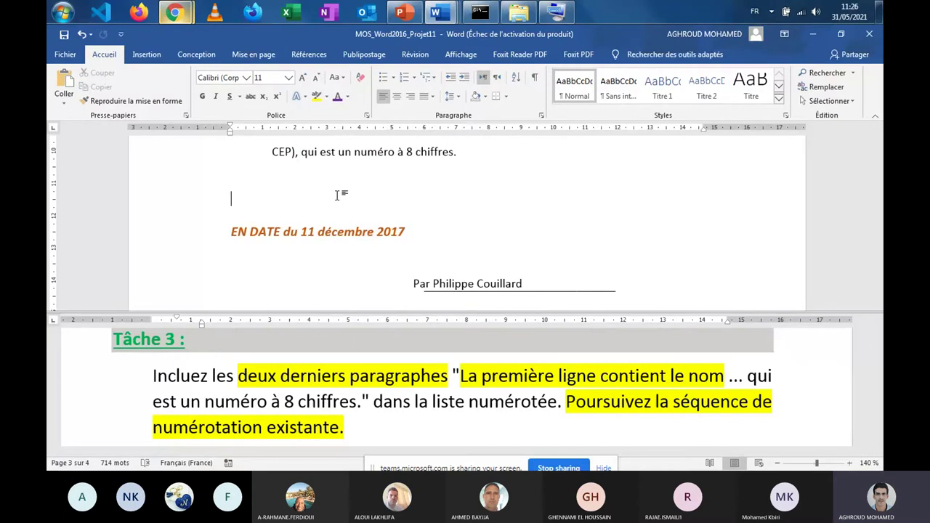
pyautogui.write('Mard')
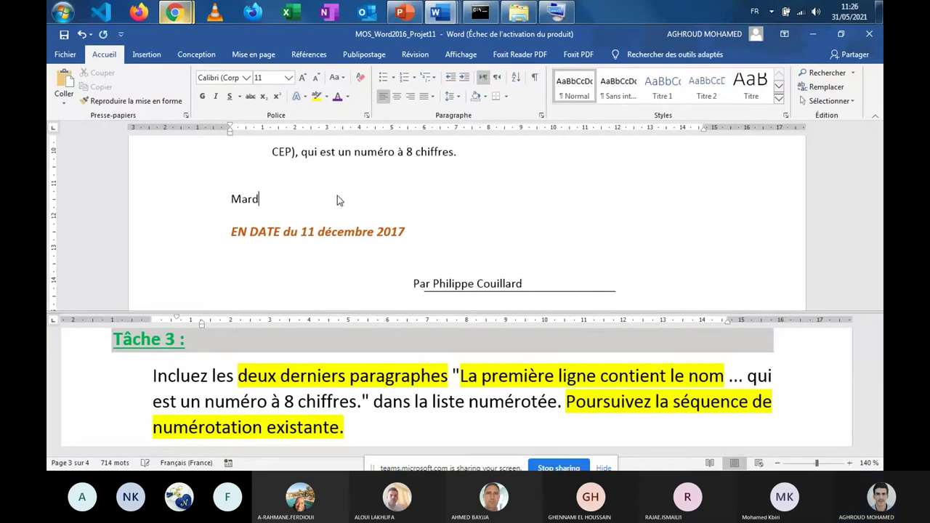
pyautogui.write('i')
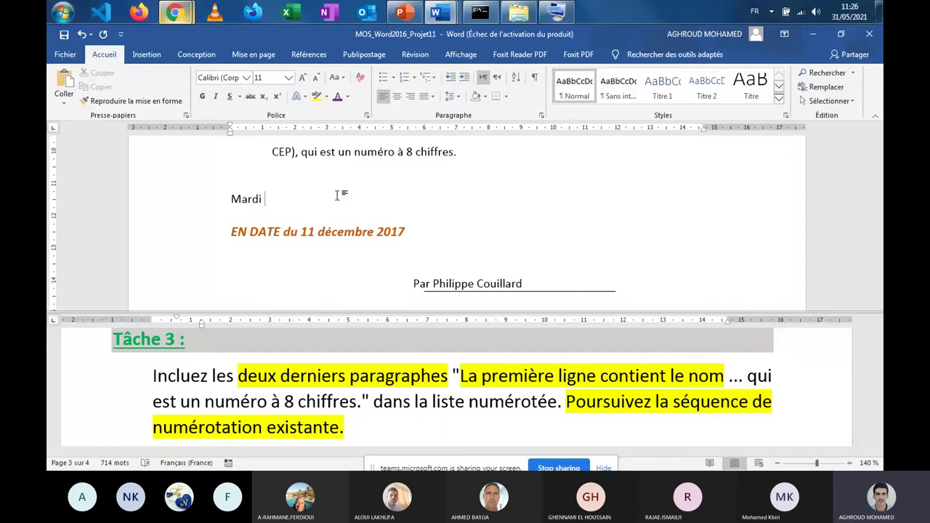
pyautogui.write(' 31 Mai 2021')
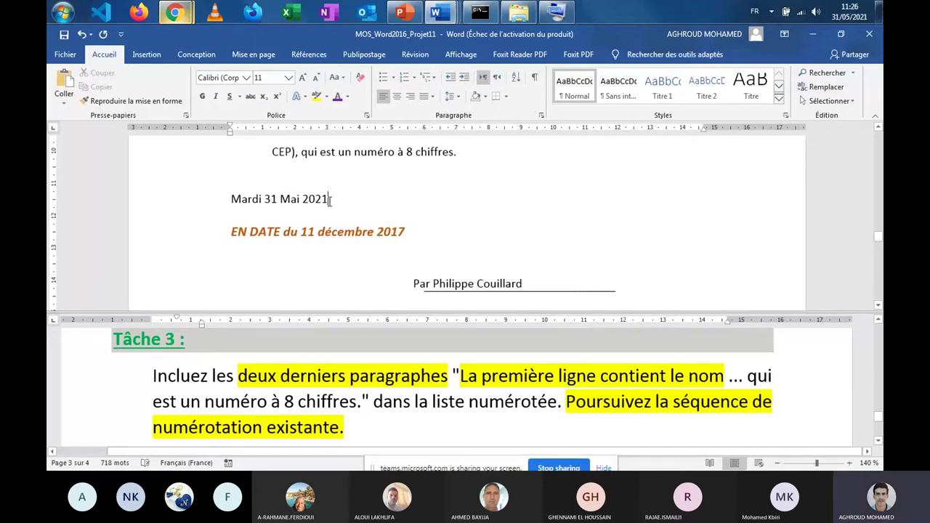
# Step: Centre the "Mardi 31 Mai 2021" line and enlarge its font size to 16
pyautogui.moveTo(330, 200)
pyautogui.mouseDown()
pyautogui.moveTo(235, 203)
pyautogui.moveTo(330, 201)
pyautogui.mouseUp()
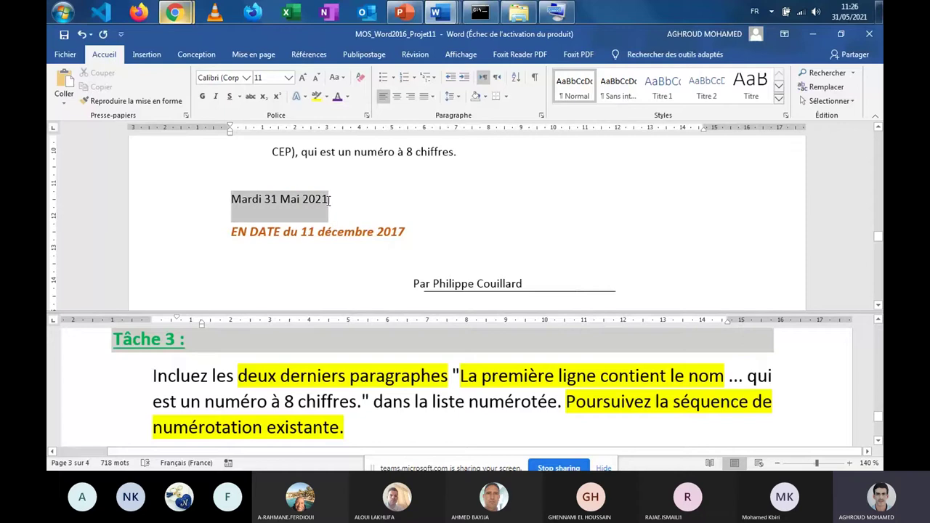
pyautogui.hotkey('ctrl', 'e')
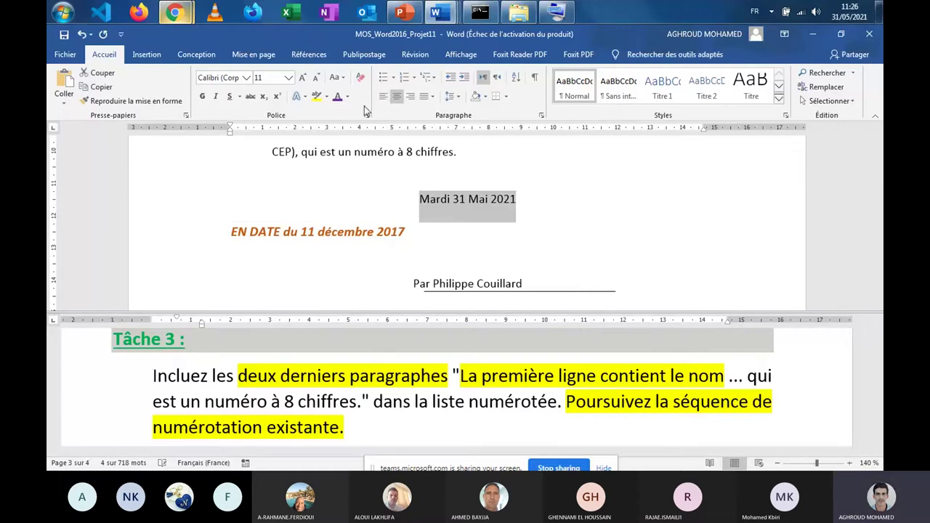
pyautogui.click(303, 77)
pyautogui.doubleClick(303, 77)
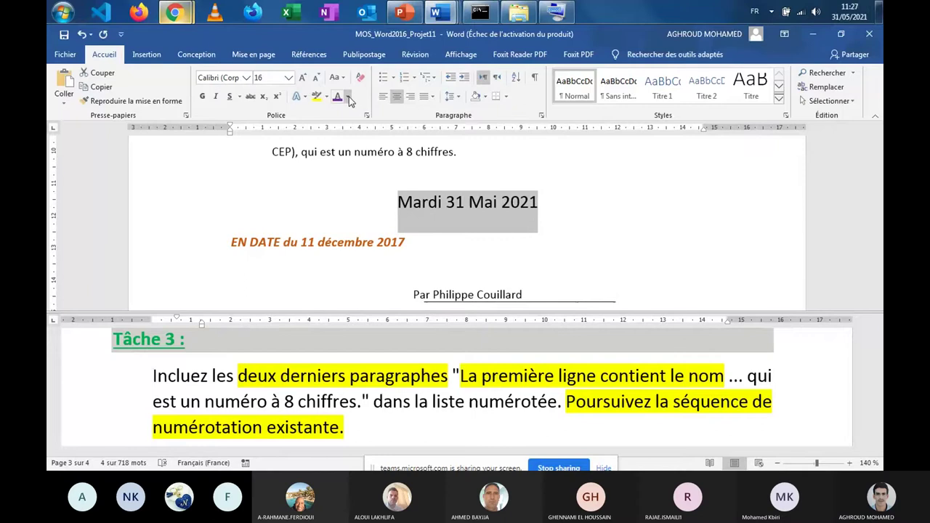
# Step: Make the "Mardi 31 Mai 2021" line purple, bold and italic
pyautogui.click(348, 97)
pyautogui.click(430, 207)
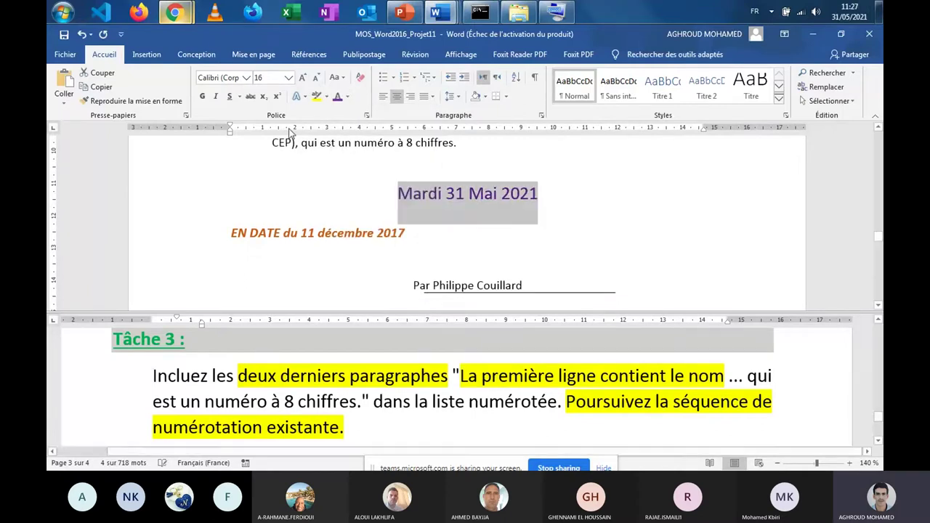
pyautogui.click(215, 96)
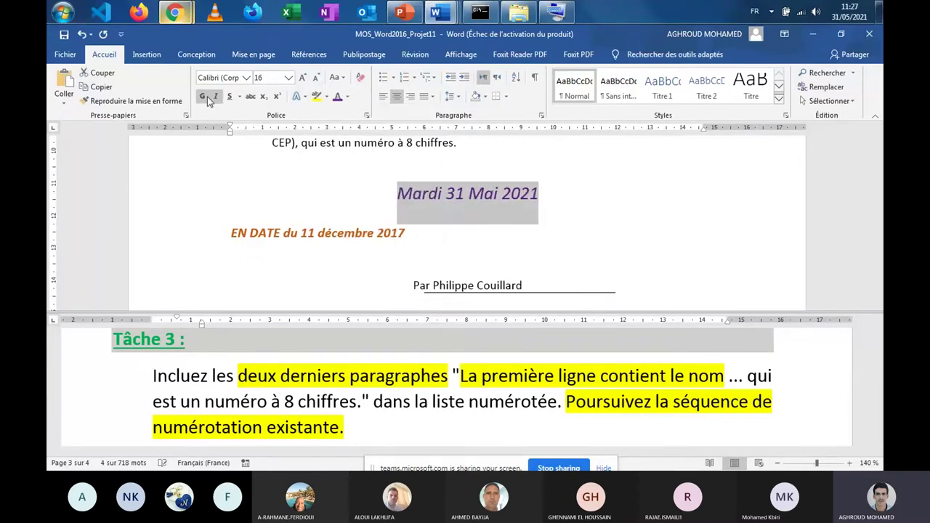
pyautogui.click(208, 96)
# Step: Apply a double underline to the "Mardi 31 Mai 2021" line and colour the underline light blue
pyautogui.click(239, 97)
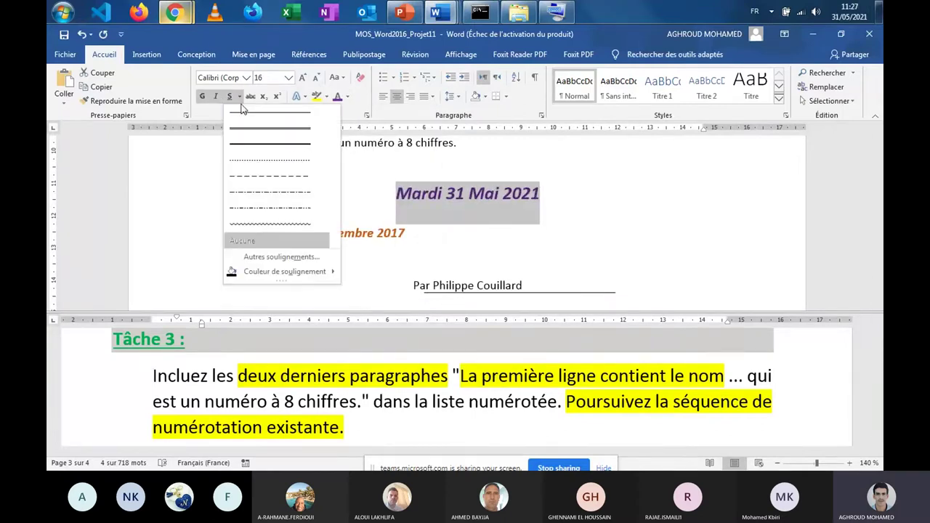
pyautogui.click(265, 139)
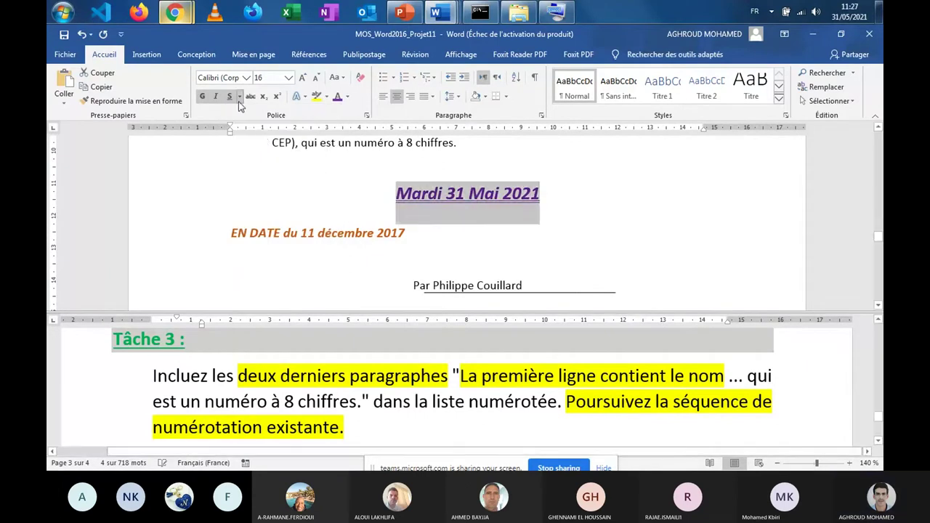
pyautogui.click(240, 106)
pyautogui.moveTo(197, 328)
pyautogui.click(407, 369)
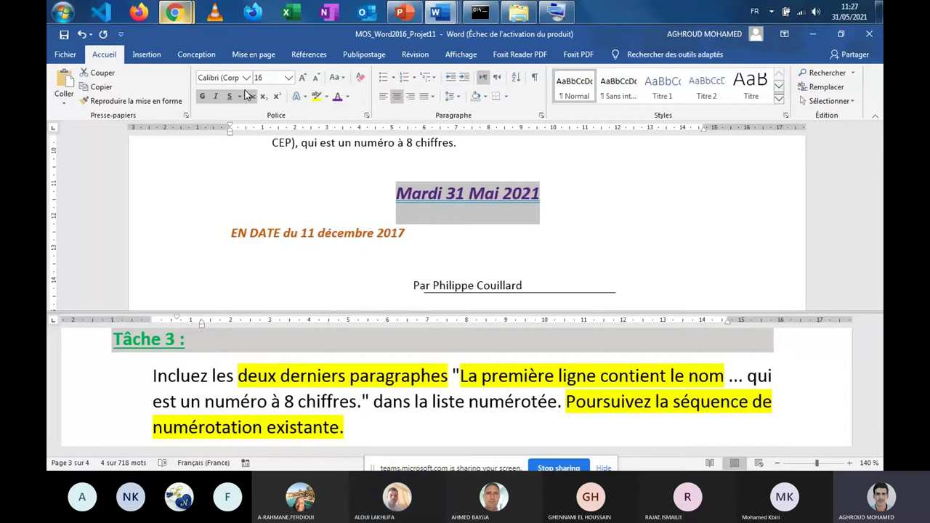
# Step: Change the font of the "Mardi 31 Mai 2021" line to Algerian
pyautogui.click(246, 77)
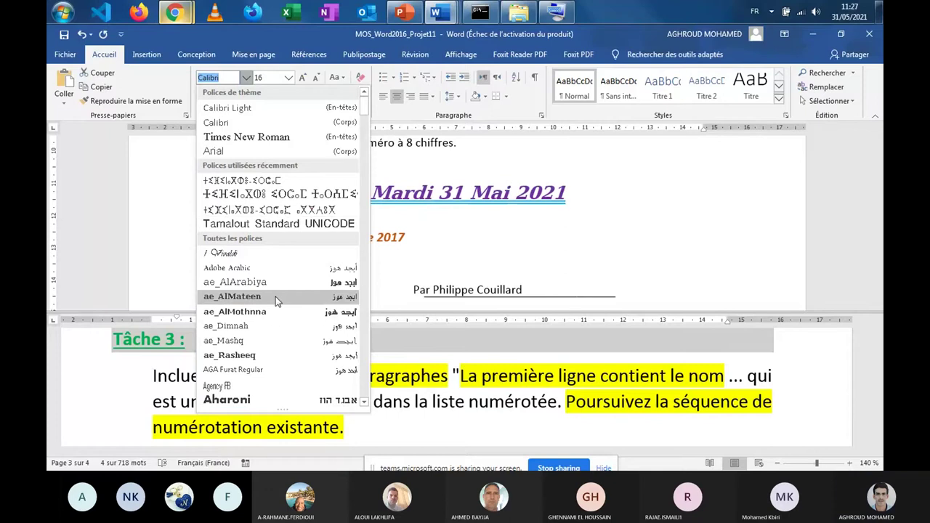
pyautogui.scroll(-5, 276, 296)
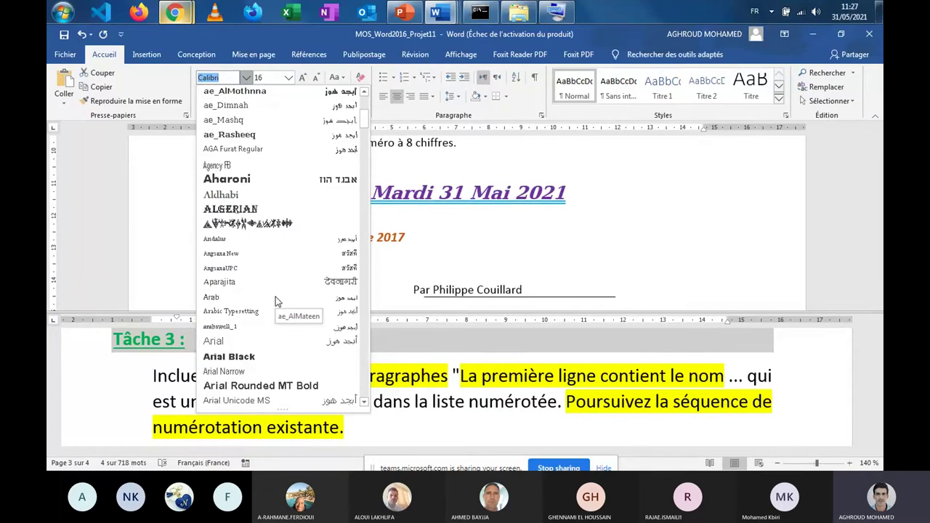
pyautogui.click(263, 210)
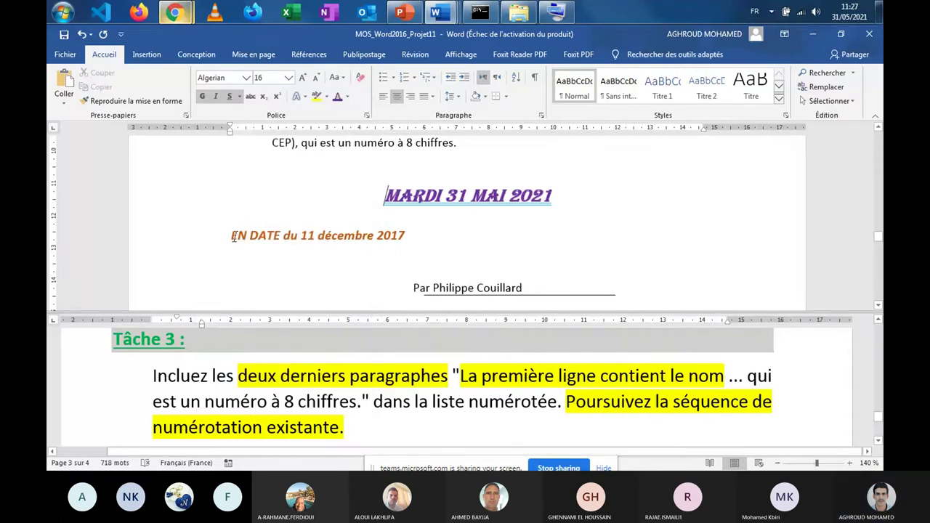
# Step: Compare the font, size and alignment of the "Mardi 31 Mai 2021" line with those of the "EN DATE du 11 décembre 2017" line
pyautogui.click(261, 234)
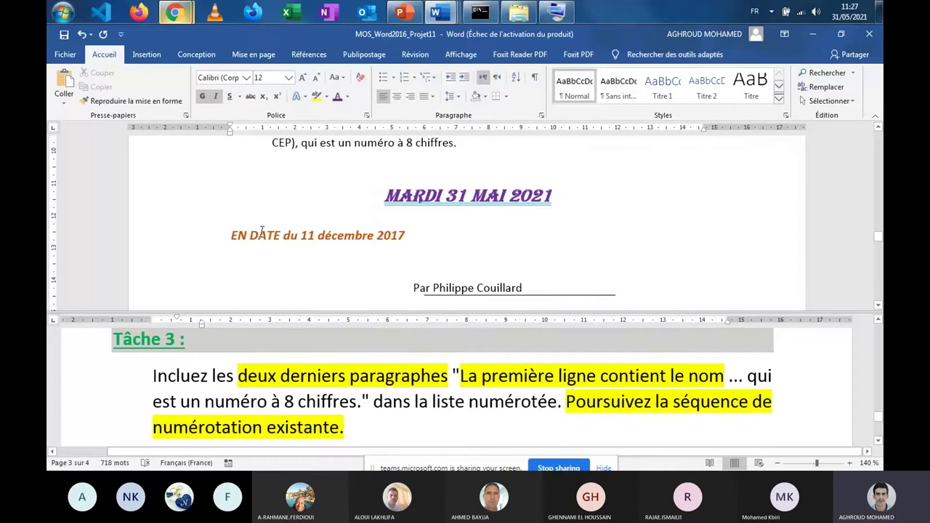
pyautogui.click(440, 203)
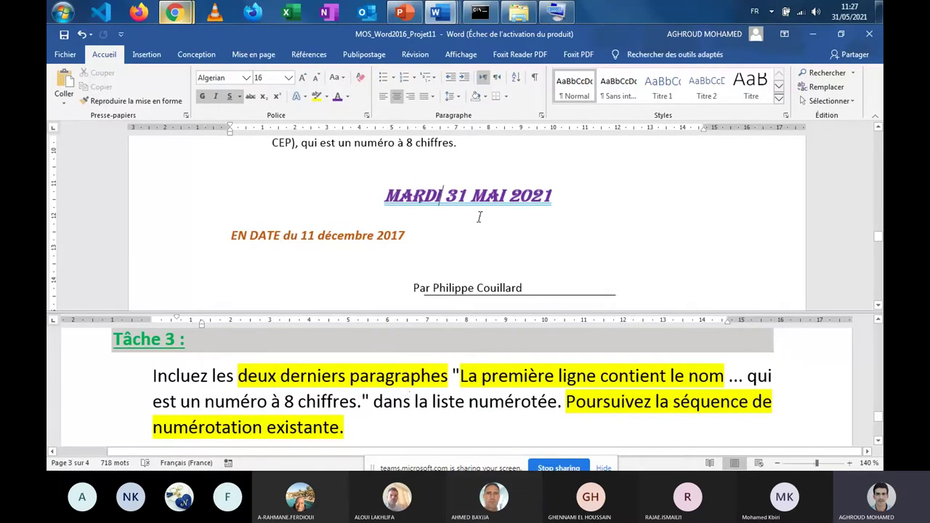
pyautogui.moveTo(479, 188); pyautogui.dragTo(551, 196)
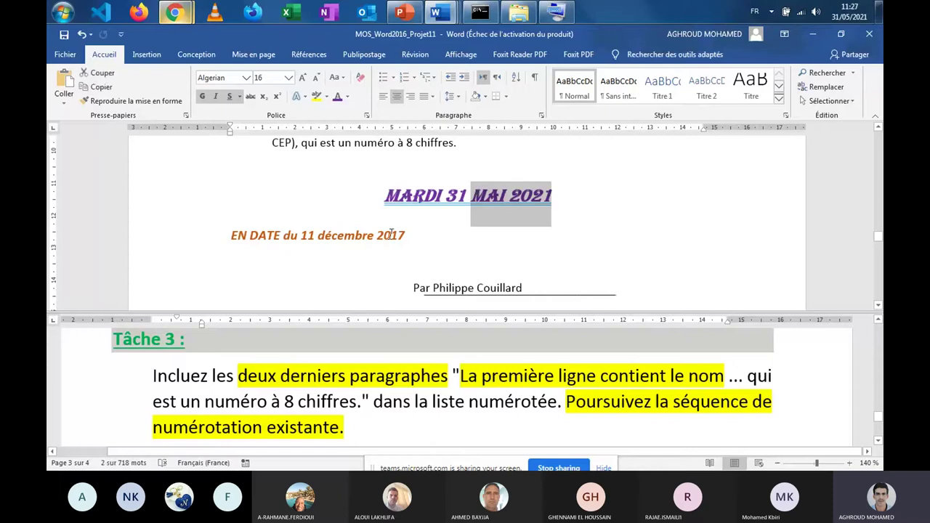
pyautogui.click(395, 256)
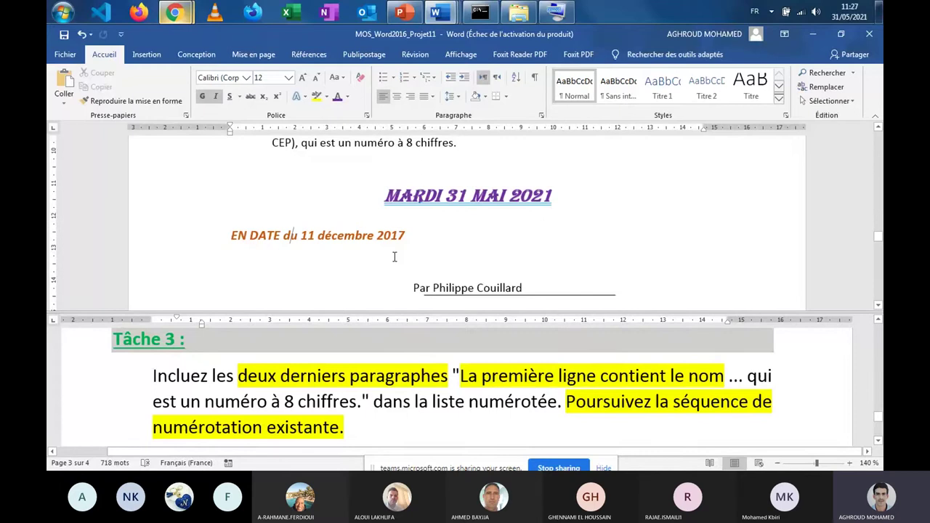
pyautogui.click(406, 196)
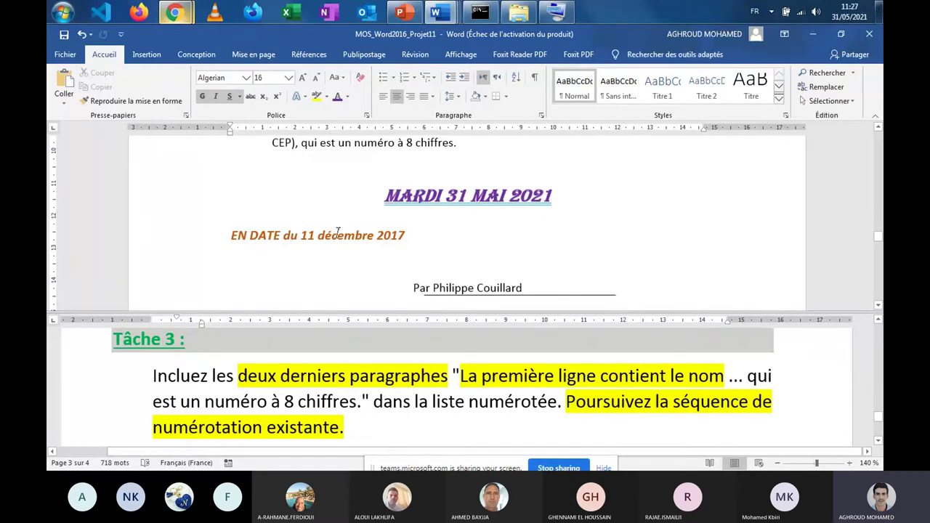
pyautogui.moveTo(333, 235); pyautogui.dragTo(366, 242)
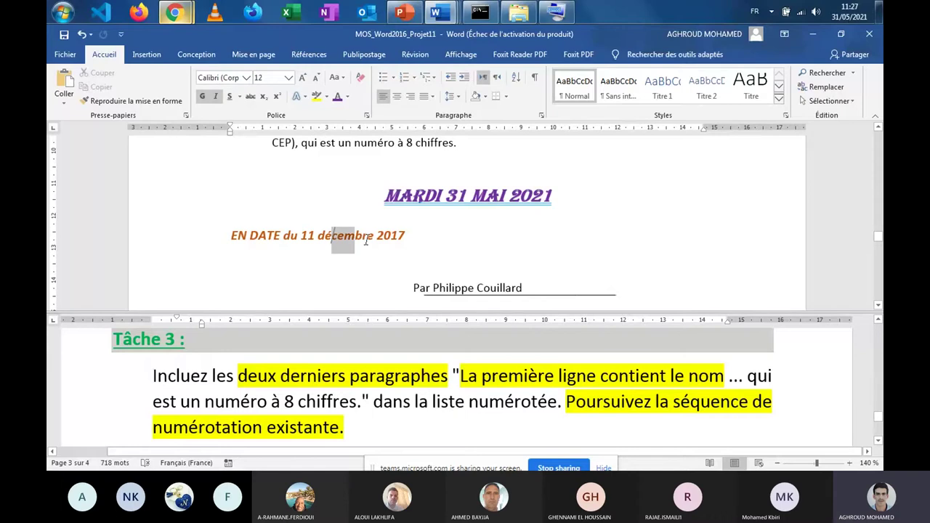
pyautogui.click(243, 234)
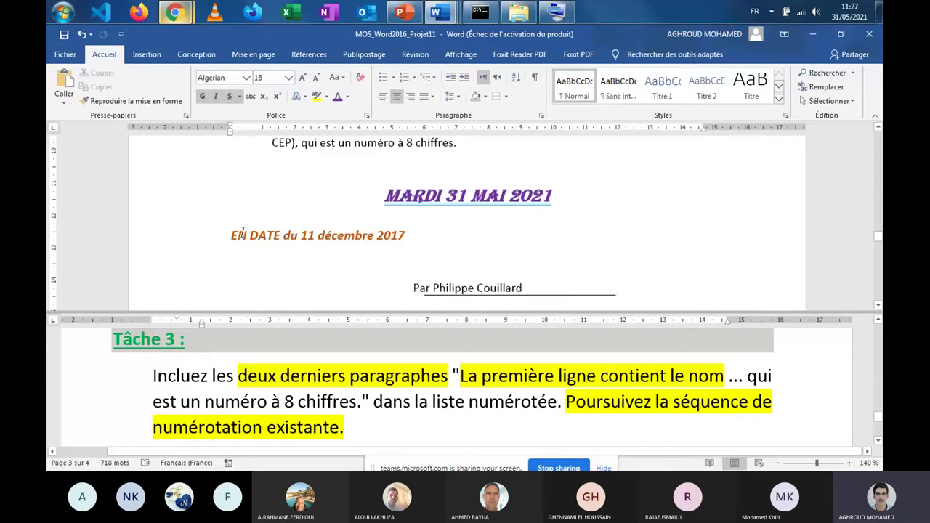
pyautogui.moveTo(243, 234); pyautogui.dragTo(396, 231)
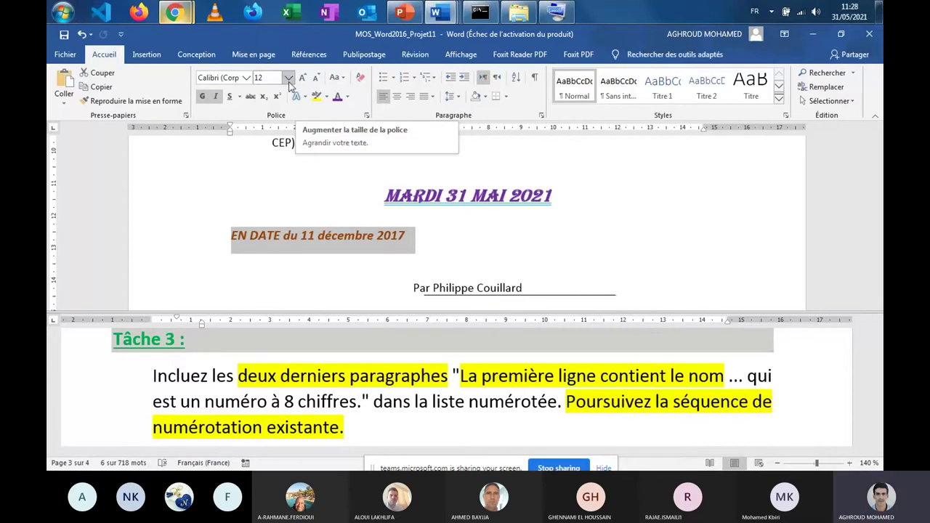
pyautogui.click(377, 236)
# Step: Copy the "Mardi 31 Mai 2021" line's formatting onto the "EN DATE du 11 décembre 2017" line with Format Painter and undo it
pyautogui.moveTo(387, 194); pyautogui.dragTo(553, 192)
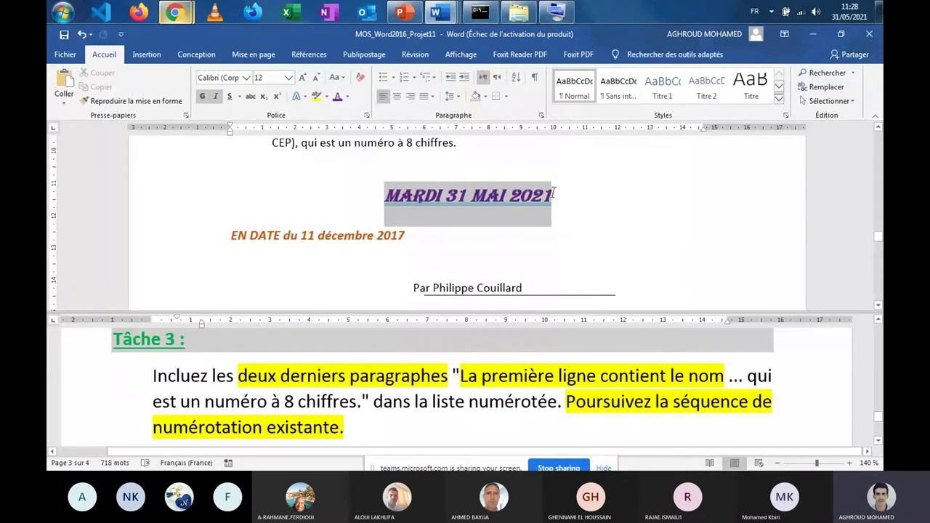
pyautogui.click(133, 102)
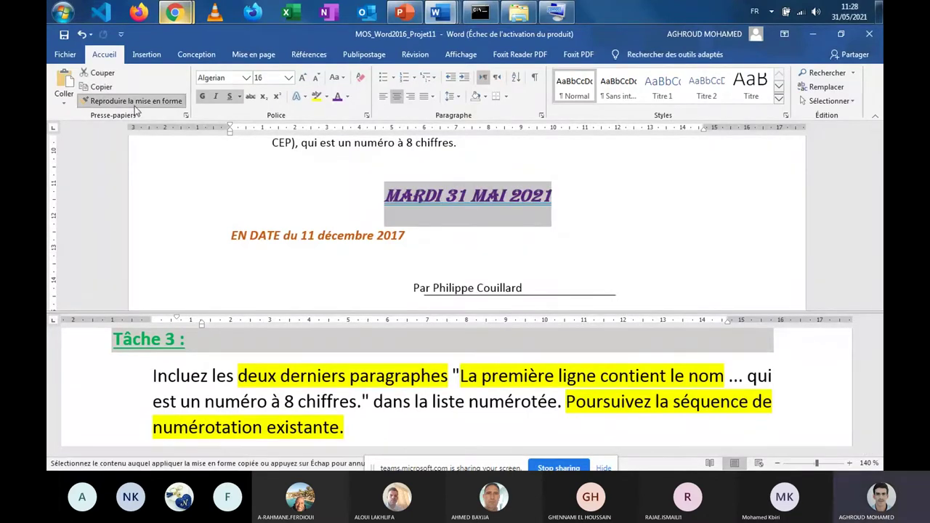
pyautogui.moveTo(405, 236); pyautogui.dragTo(376, 234)
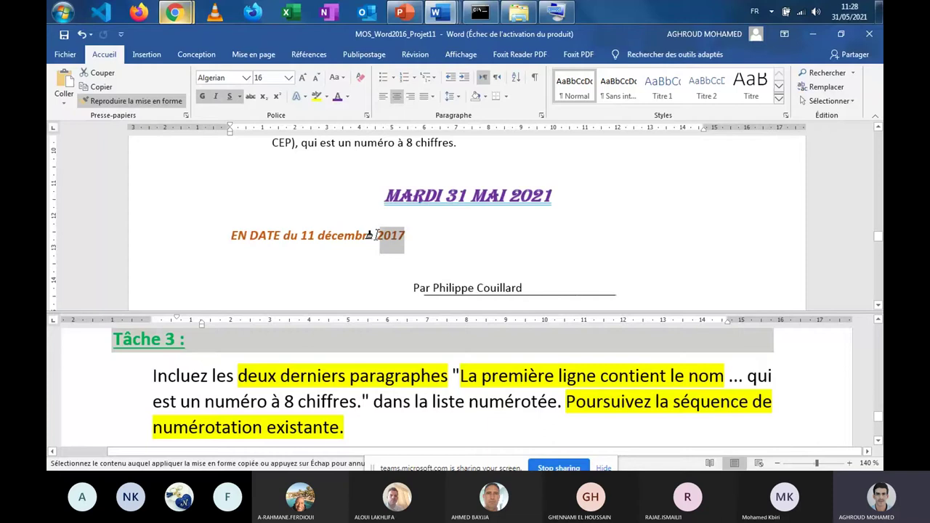
pyautogui.moveTo(377, 235); pyautogui.dragTo(234, 240)
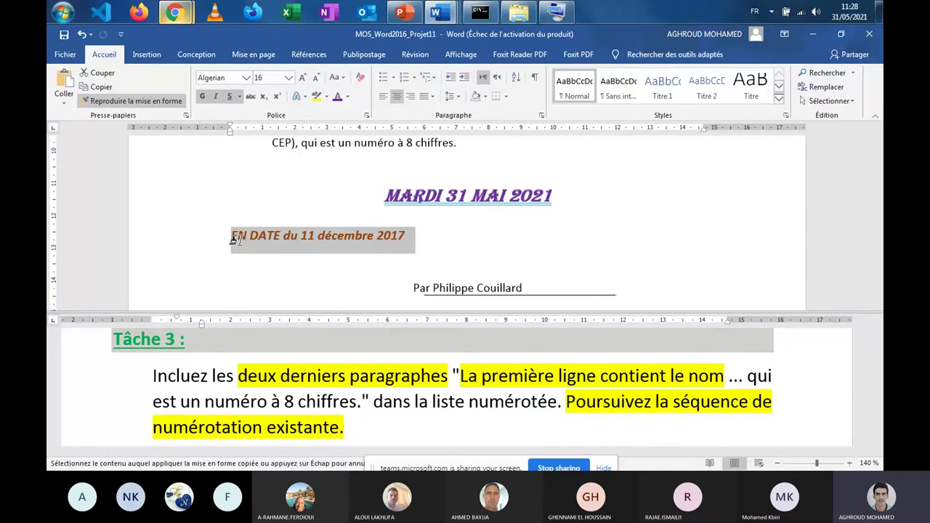
pyautogui.moveTo(234, 240); pyautogui.dragTo(407, 239)
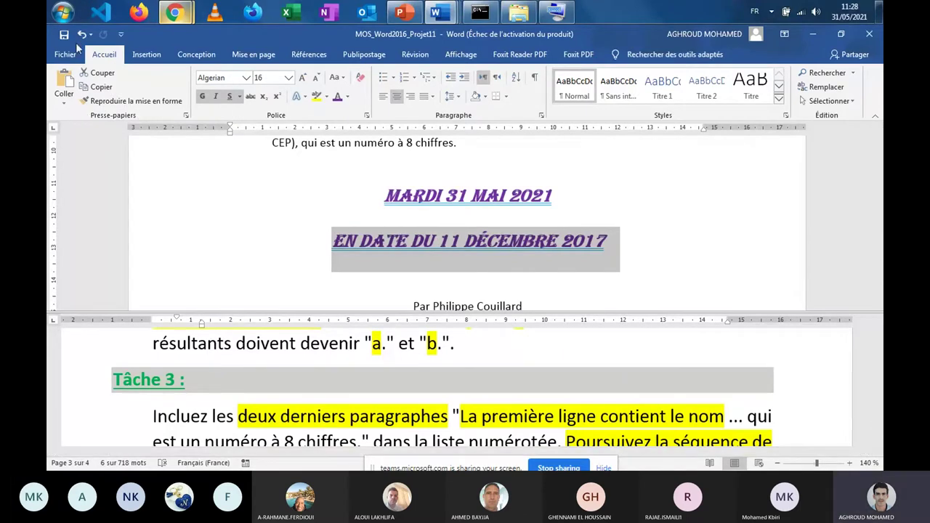
pyautogui.hotkey('ctrl', 'z')
# Step: Repeat the Format Painter transfer from the purple "Mardi 31 Mai 2021" line to the whole "EN DATE" line and undo the change
pyautogui.click(471, 198)
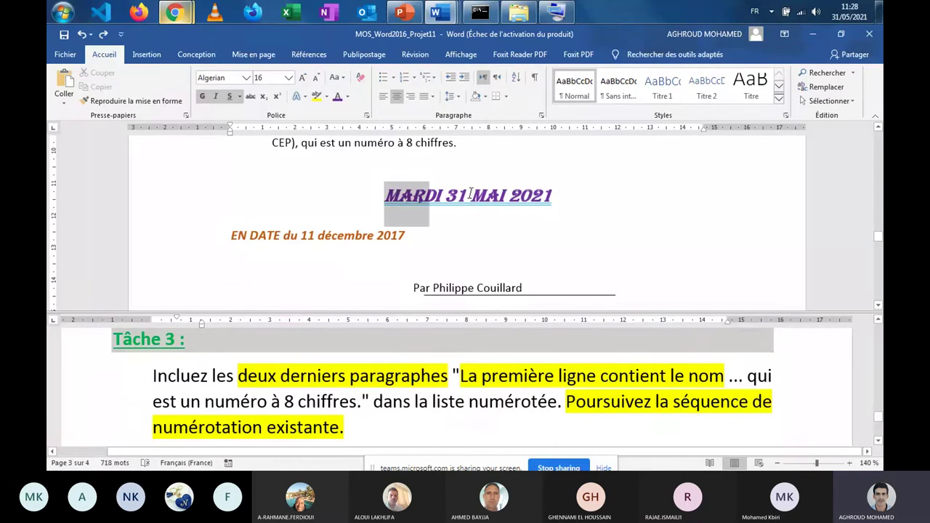
pyautogui.moveTo(471, 195); pyautogui.dragTo(571, 193)
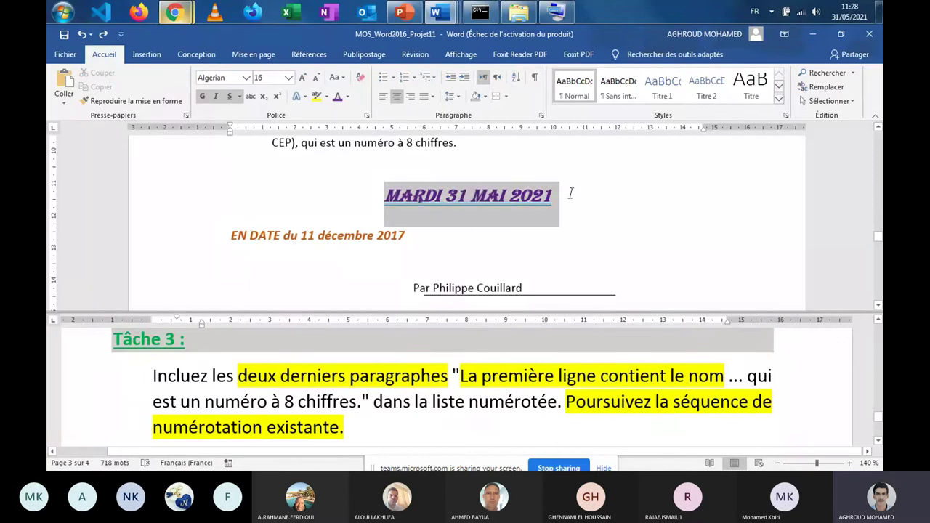
pyautogui.click(131, 101)
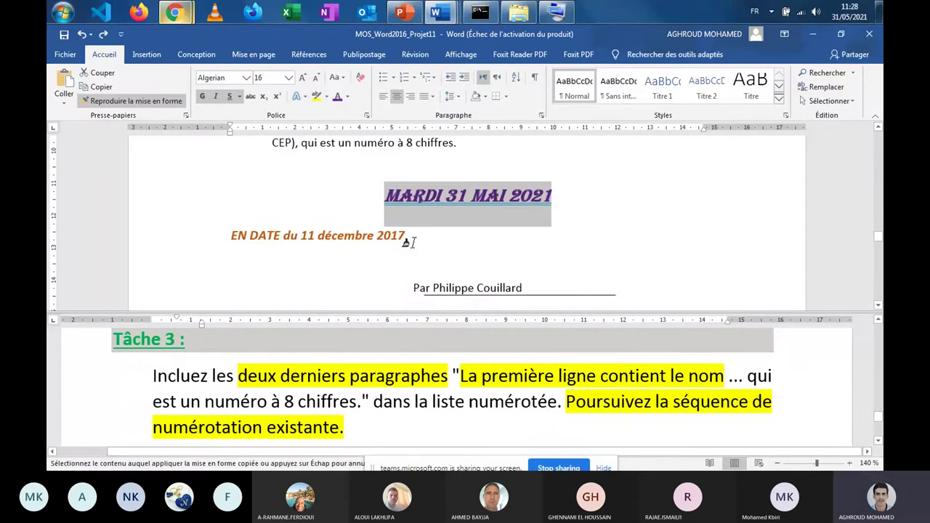
pyautogui.moveTo(218, 234); pyautogui.dragTo(210, 240)
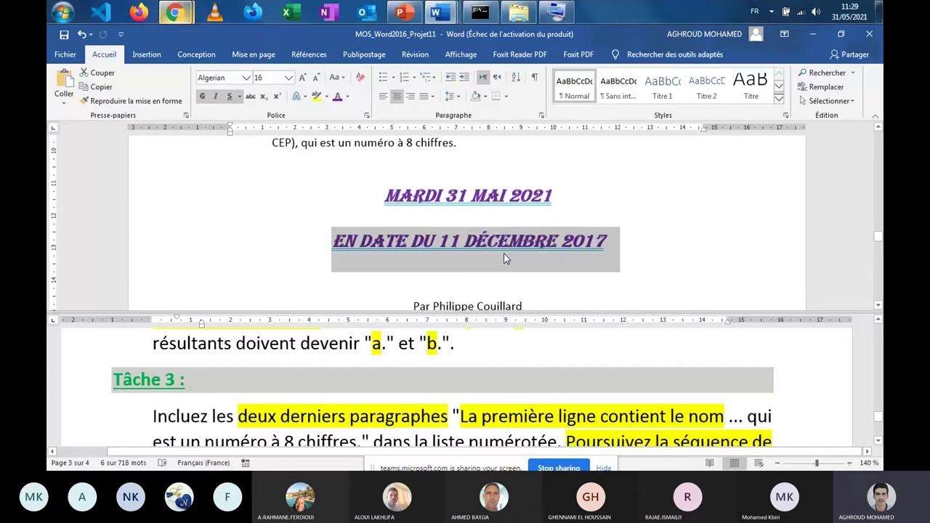
pyautogui.click(80, 38)
# Step: Delete the sample "Mardi 31 Mai 2021" line above the "EN DATE du 11 décembre 2017" line
pyautogui.tripleClick(435, 205)
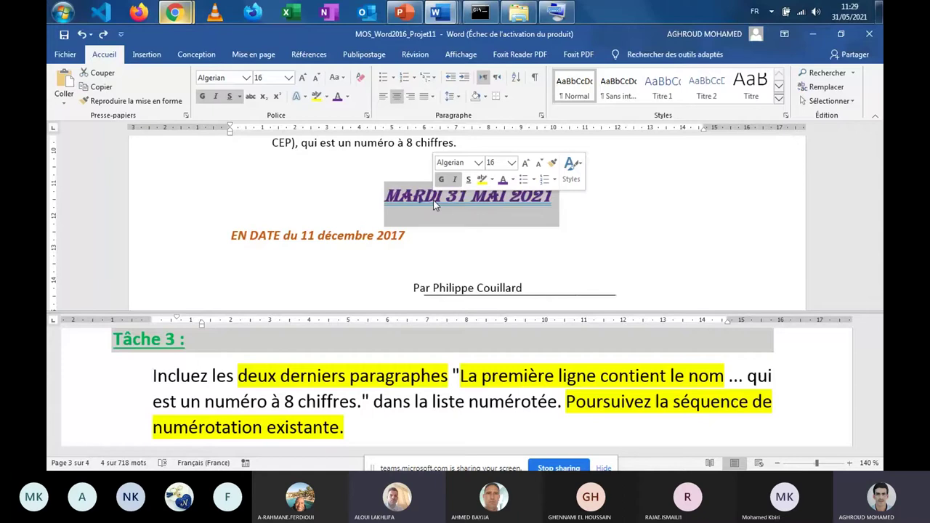
pyautogui.press('Delete')
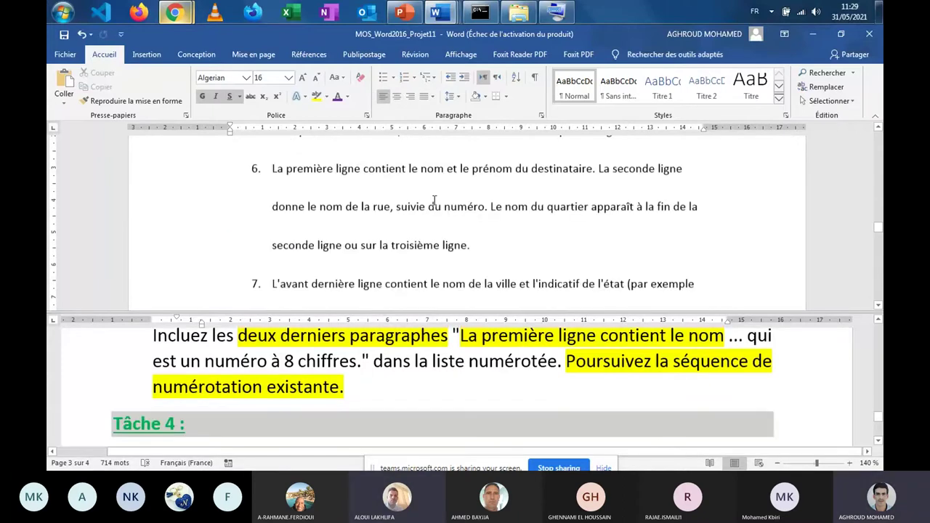
# Step: Read the Tâche 4 instruction and look through the document for the "EN DATE du 11 décembre 2017" line
pyautogui.scroll(3, 434, 200)
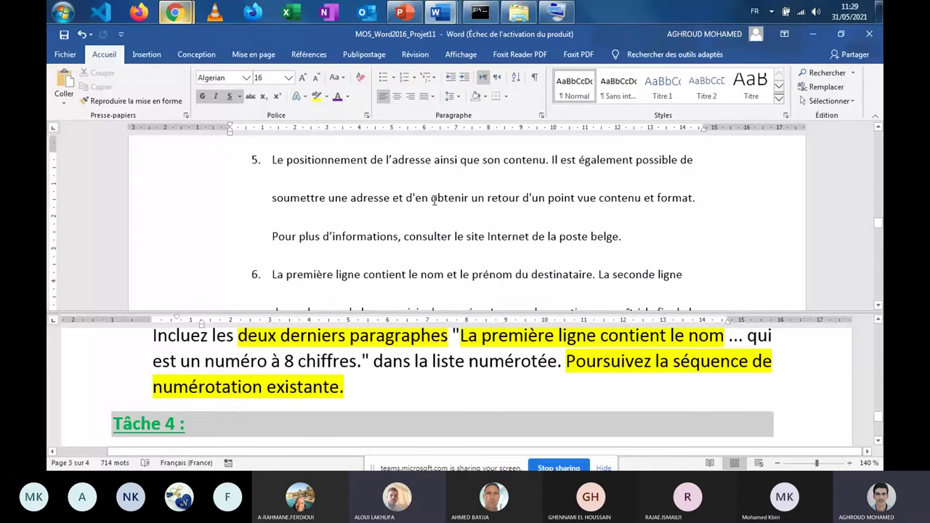
pyautogui.scroll(-3, 396, 390)
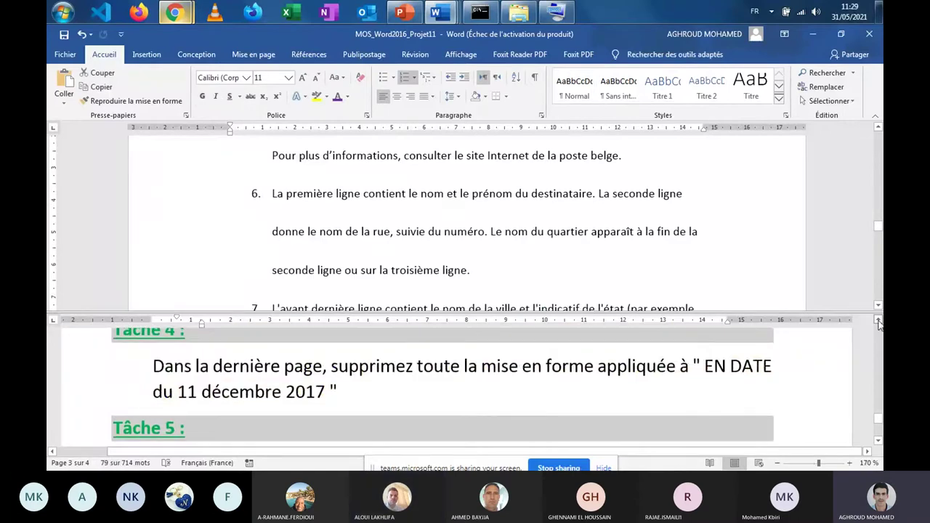
pyautogui.scroll(1, 178, 383)
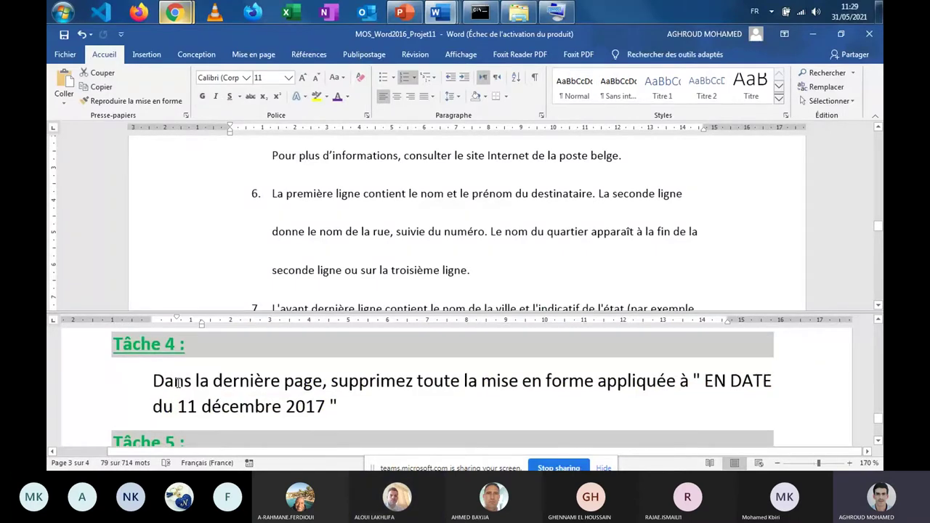
pyautogui.scroll(-10, 357, 259)
pyautogui.click(359, 263)
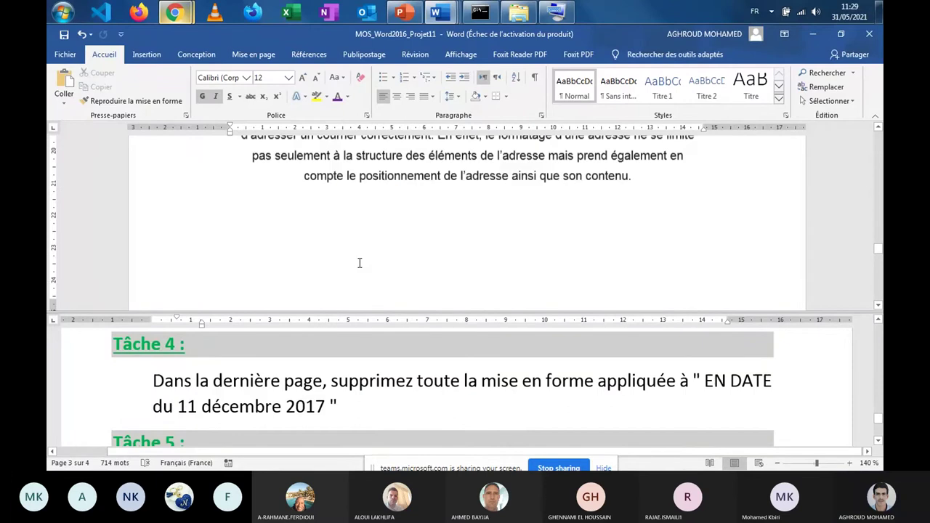
pyautogui.scroll(-5, 359, 263)
pyautogui.scroll(-1, 359, 263)
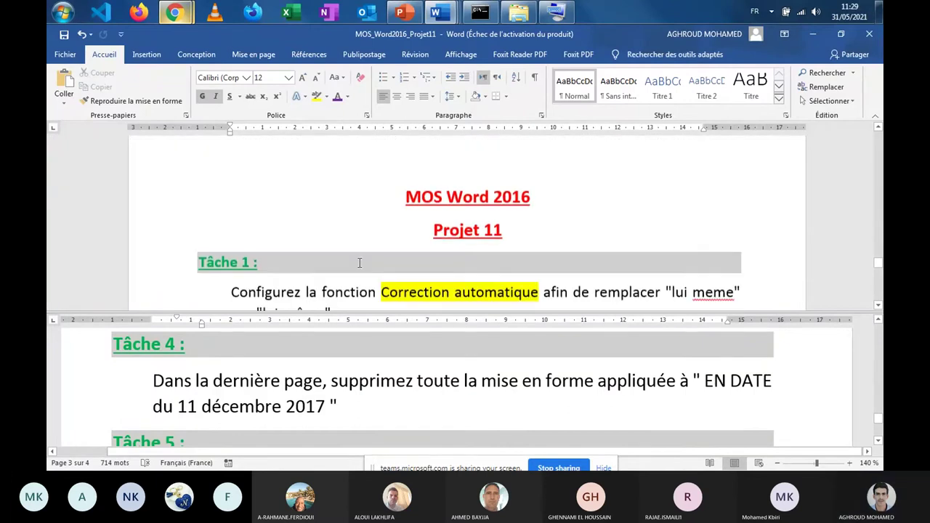
pyautogui.scroll(6, 359, 264)
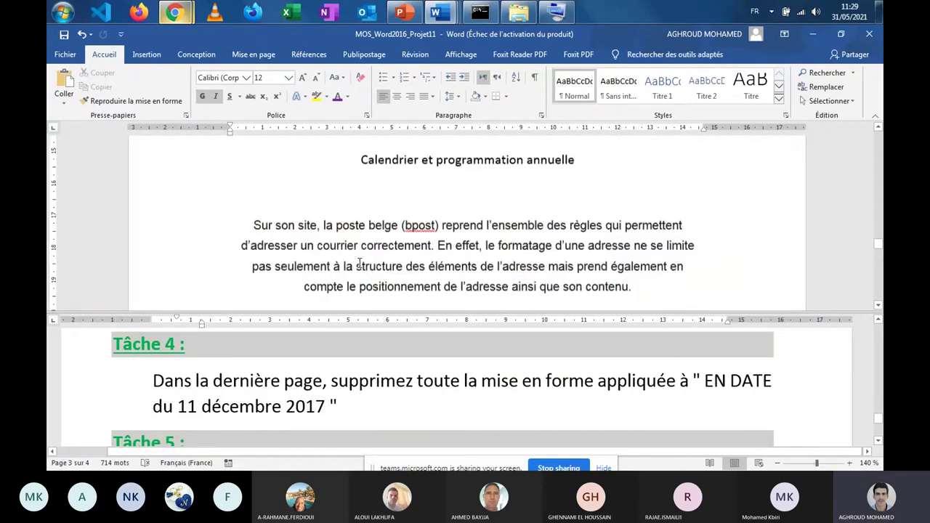
pyautogui.scroll(3, 359, 263)
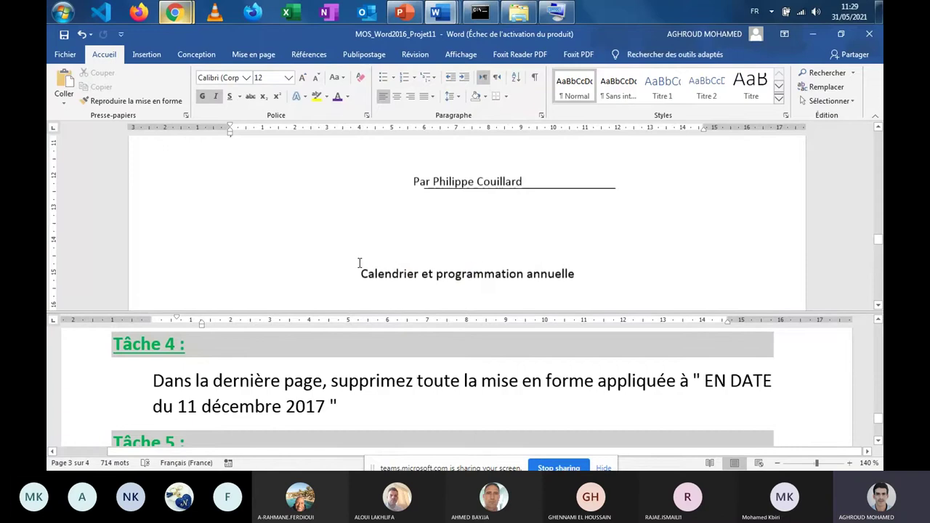
pyautogui.scroll(2, 359, 263)
# Step: Highlight the words "EN DATE du 11 décembre 2017" in yellow in the Tâche 4 instruction
pyautogui.click(342, 409)
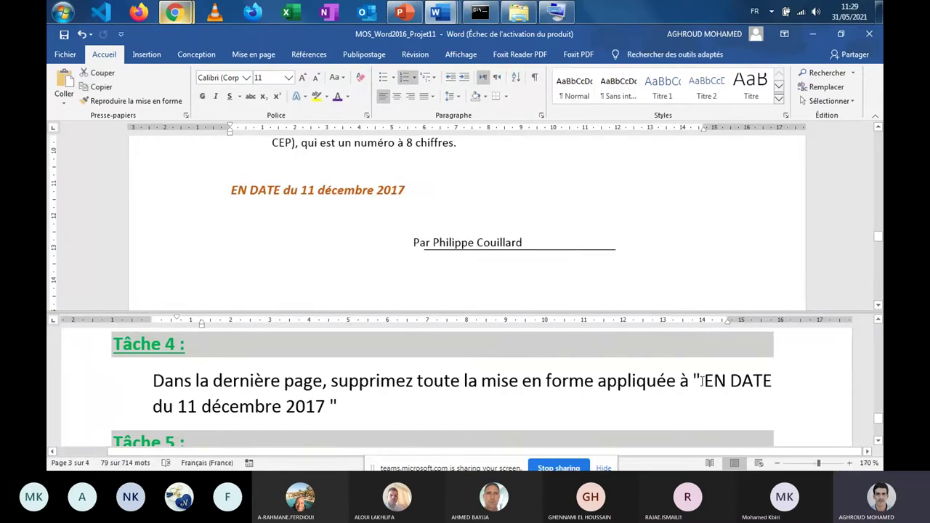
pyautogui.moveTo(702, 381); pyautogui.dragTo(331, 404)
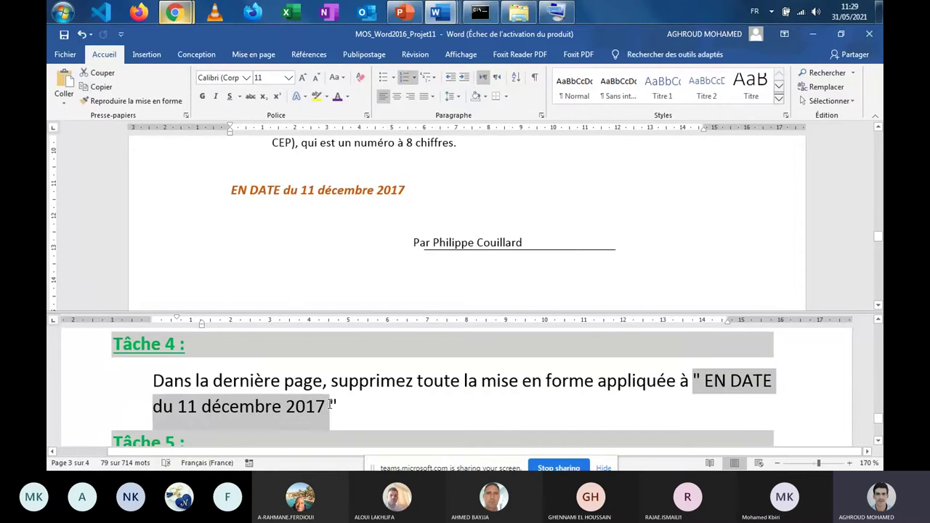
pyautogui.click(382, 384)
pyautogui.click(324, 255)
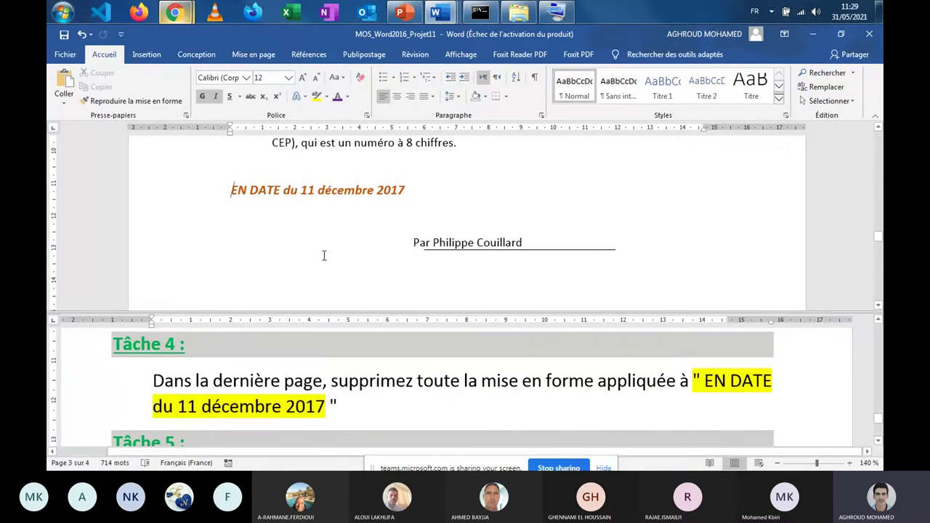
# Step: Examine the "EN DATE du 11 décembre 2017" line's formatting against the words "la mise en forme" in the Tâche 4 instruction
pyautogui.click(525, 242)
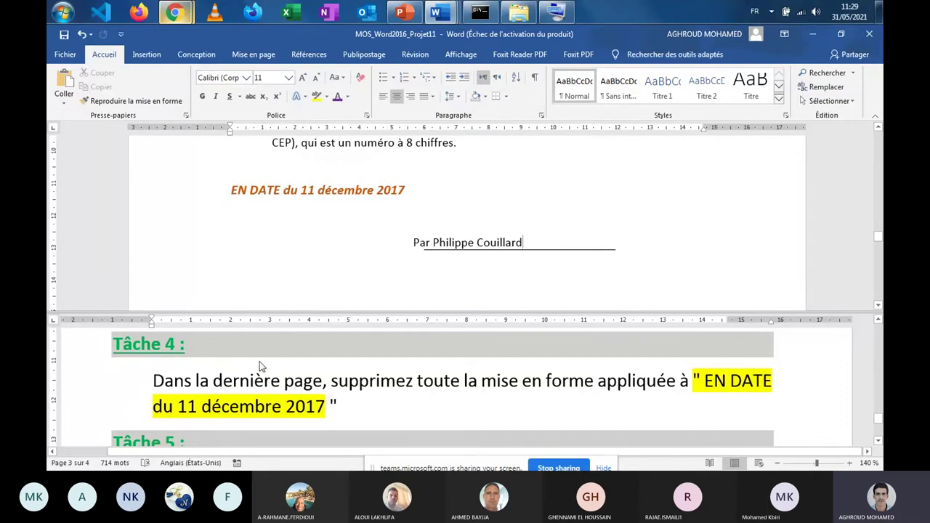
pyautogui.click(231, 201)
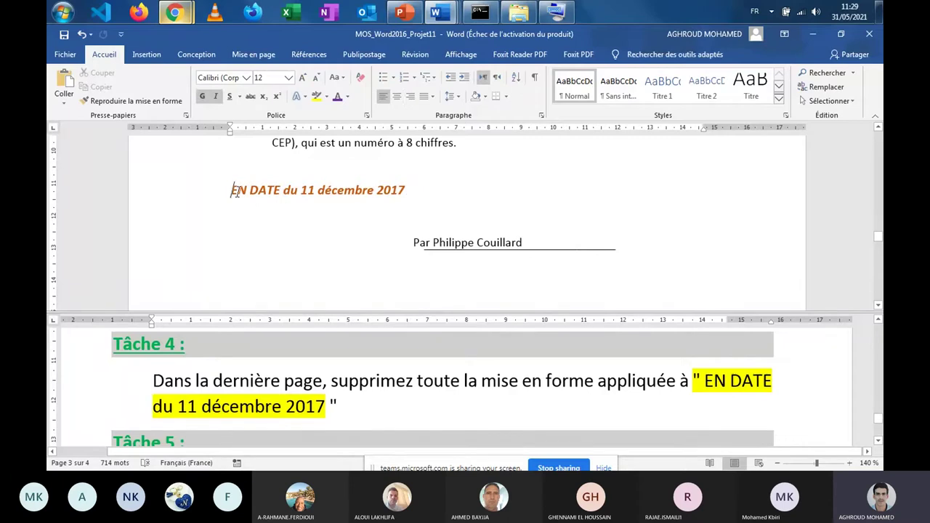
pyautogui.moveTo(235, 192); pyautogui.dragTo(408, 192)
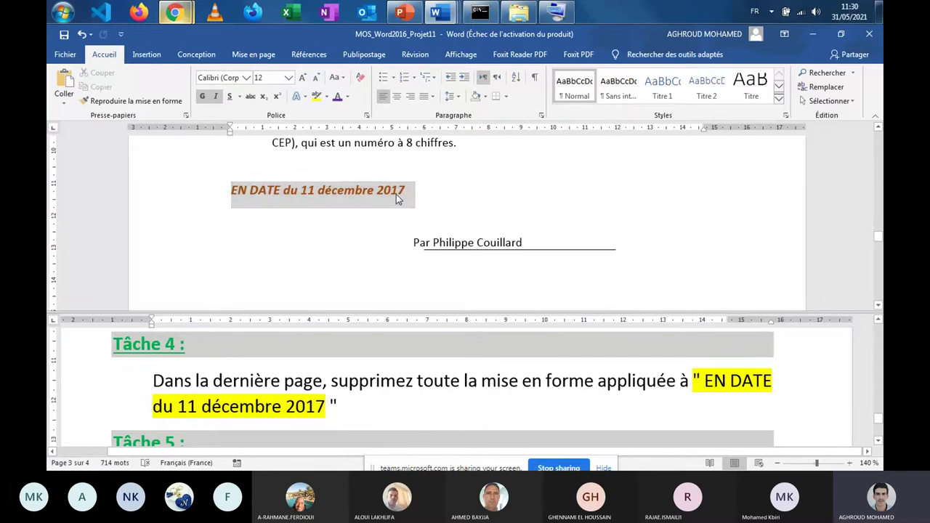
pyautogui.click(395, 193)
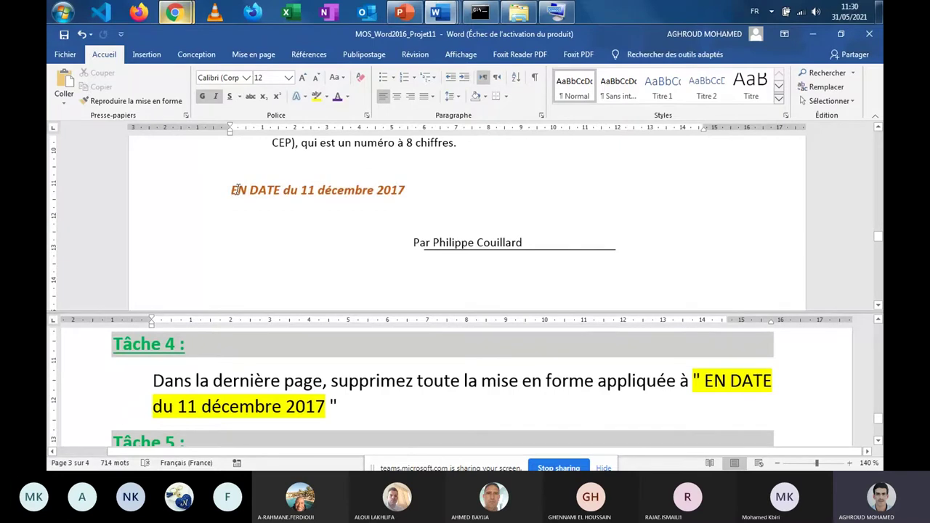
pyautogui.moveTo(231, 190); pyautogui.dragTo(245, 191)
pyautogui.click(326, 407)
pyautogui.click(451, 381)
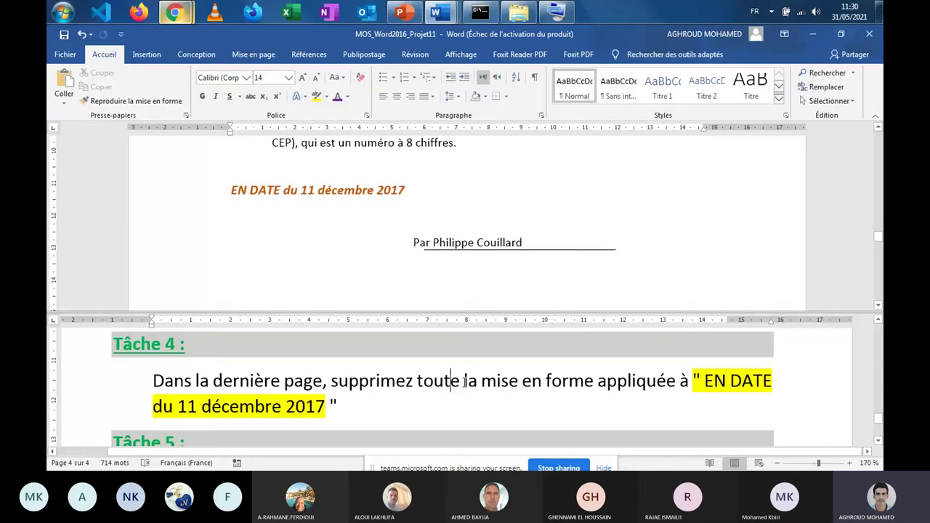
pyautogui.moveTo(465, 383); pyautogui.dragTo(582, 384)
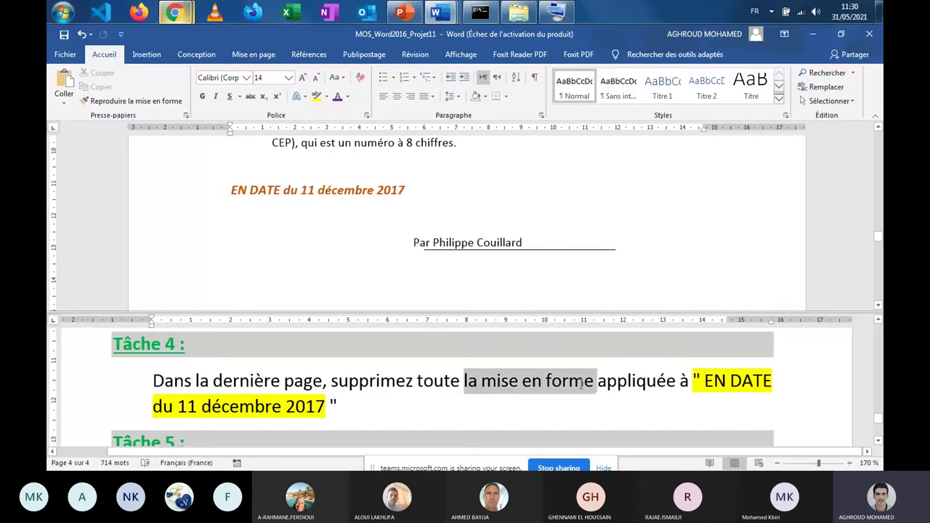
# Step: Clear all formatting from the "EN DATE du 11 décembre 2017" line and undo the clearing
pyautogui.moveTo(231, 191); pyautogui.dragTo(250, 196)
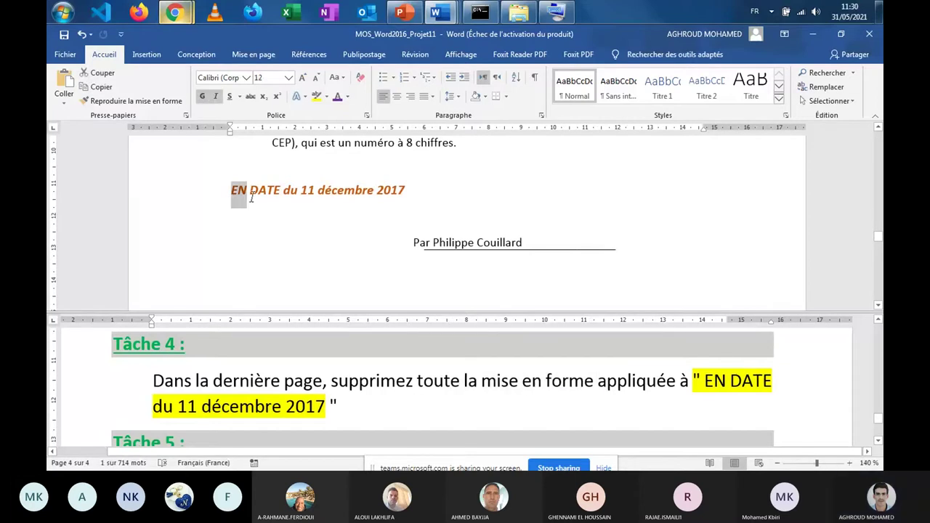
pyautogui.click(251, 196)
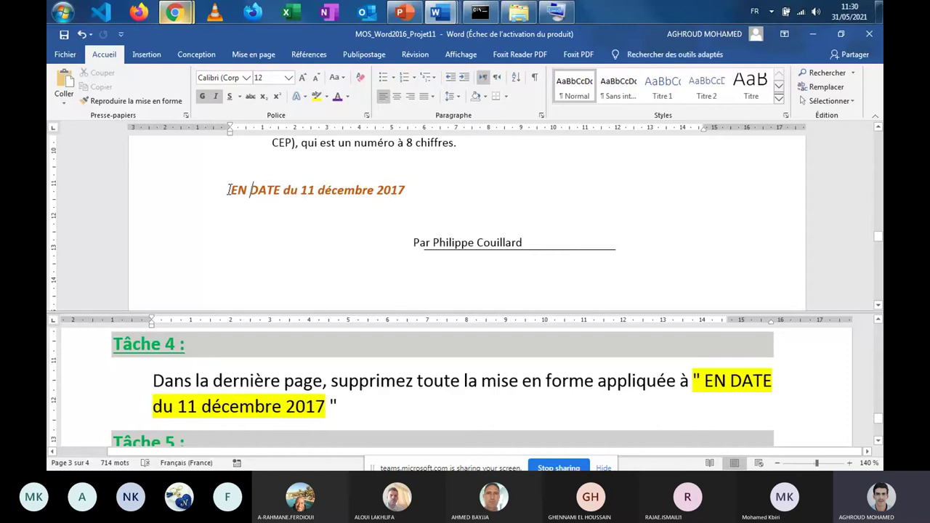
pyautogui.moveTo(228, 191); pyautogui.dragTo(305, 191)
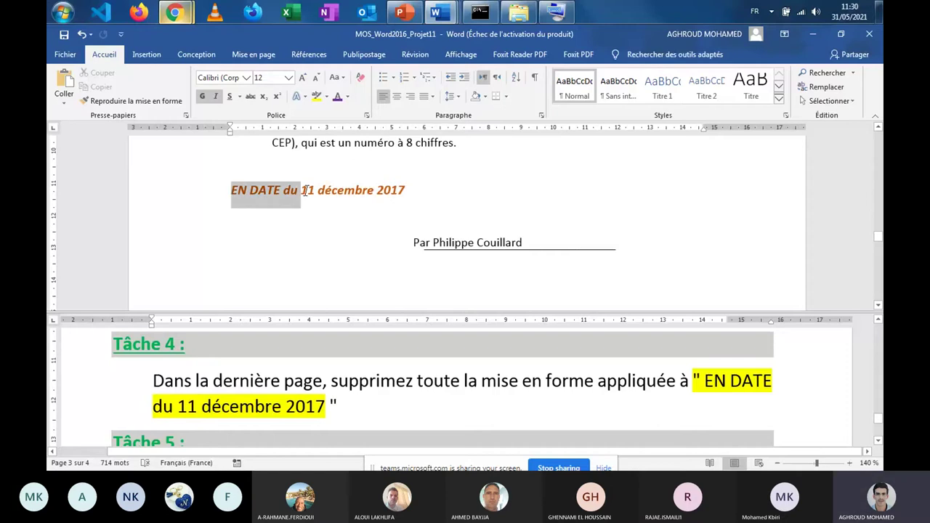
pyautogui.moveTo(305, 191); pyautogui.dragTo(407, 193)
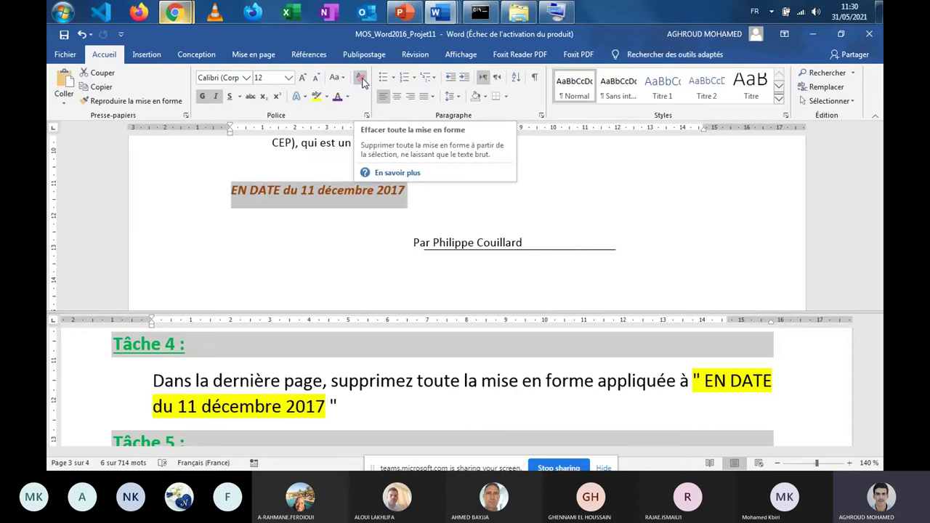
pyautogui.click(362, 81)
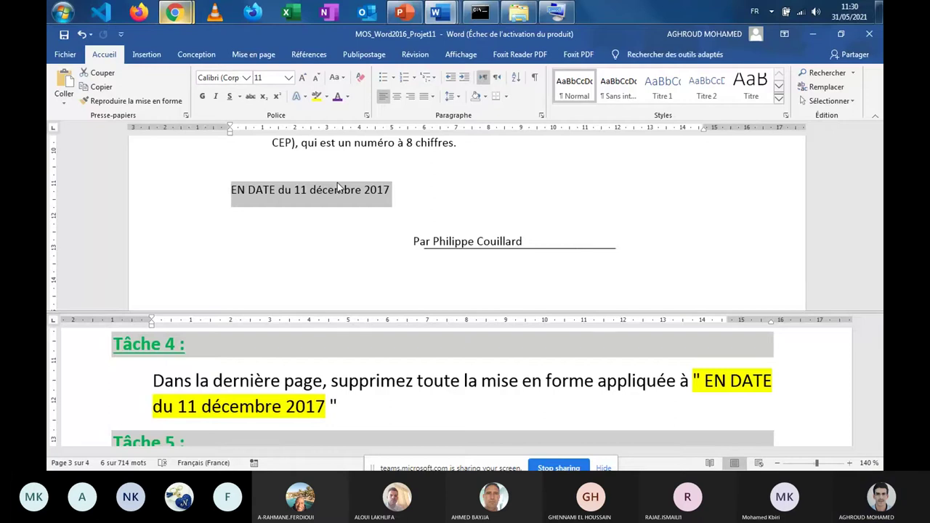
pyautogui.click(84, 34)
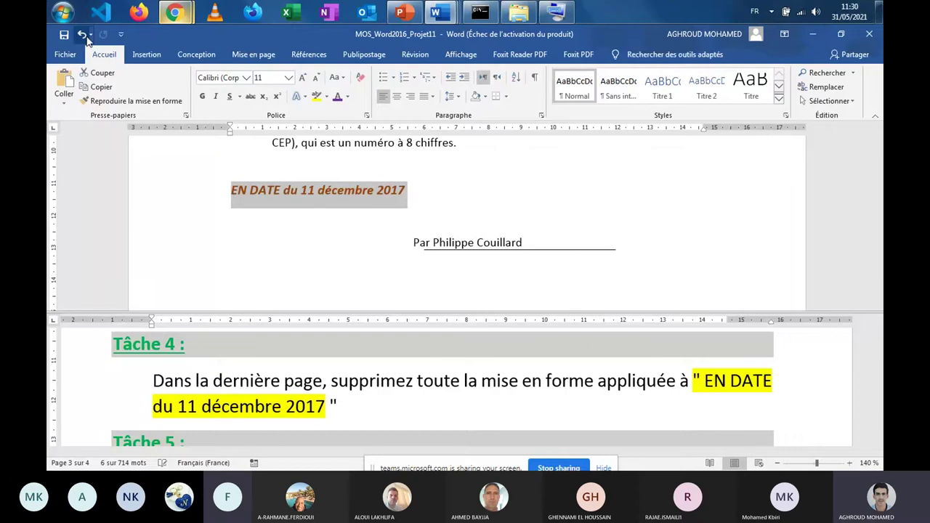
# Step: Clear all formatting from the "EN DATE du 11 décembre 2017" line
pyautogui.click(227, 194)
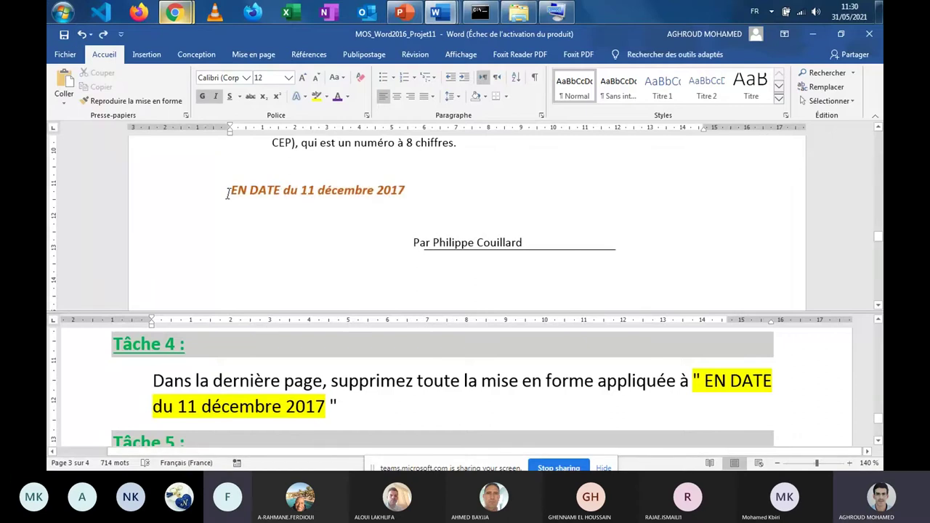
pyautogui.moveTo(228, 194); pyautogui.dragTo(409, 189)
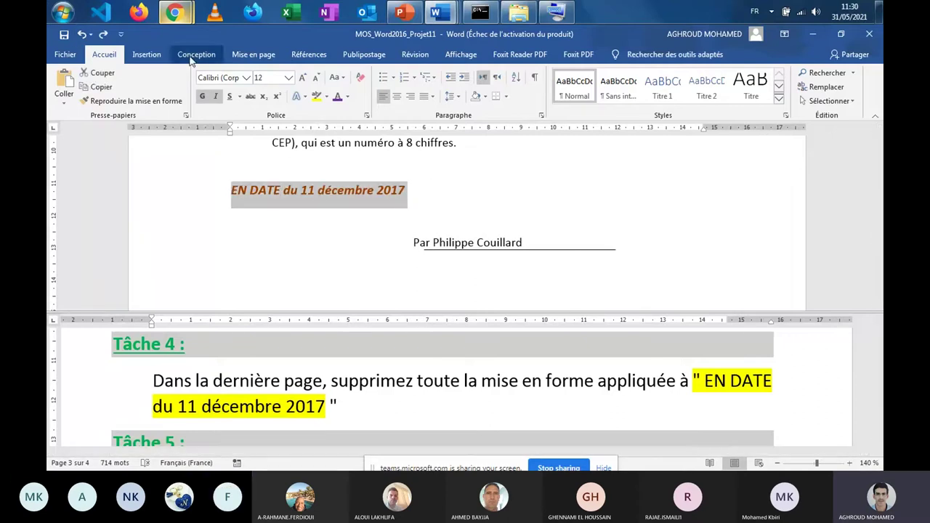
pyautogui.click(360, 78)
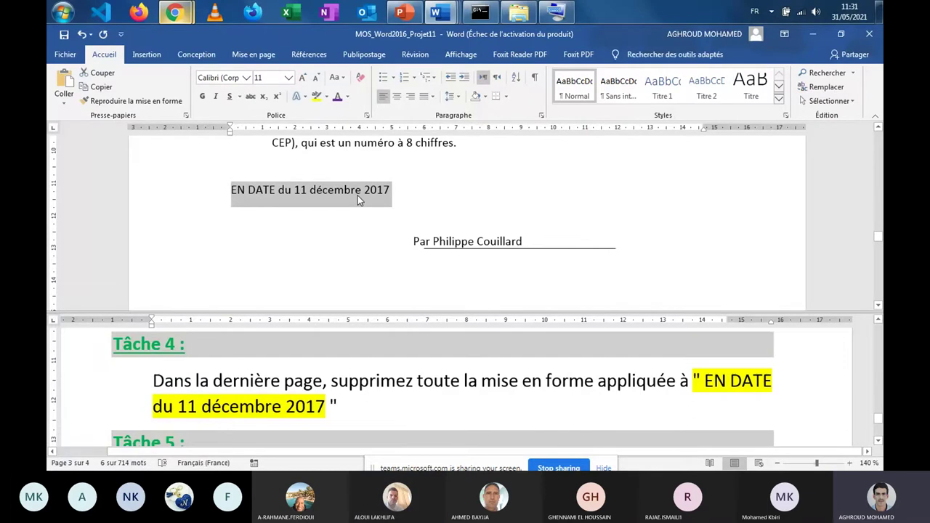
pyautogui.click(334, 190)
pyautogui.scroll(2, 363, 196)
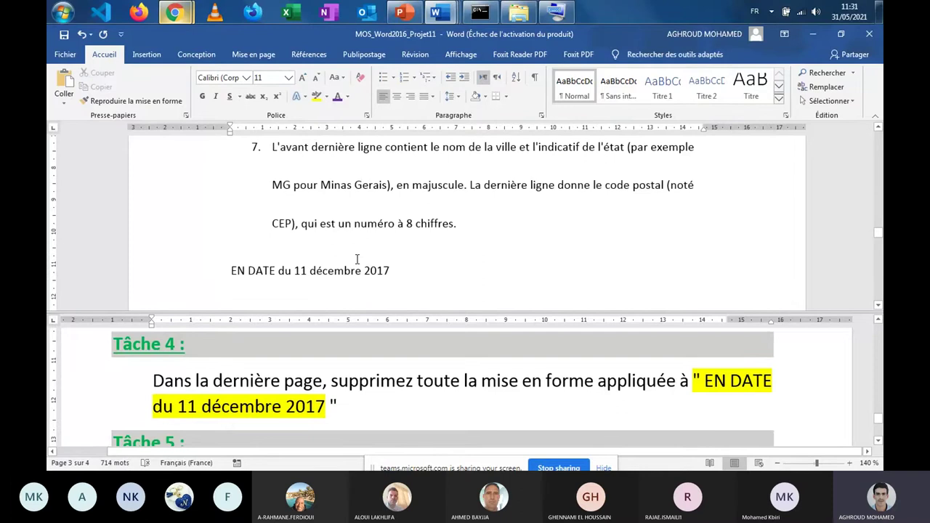
pyautogui.scroll(-1, 357, 259)
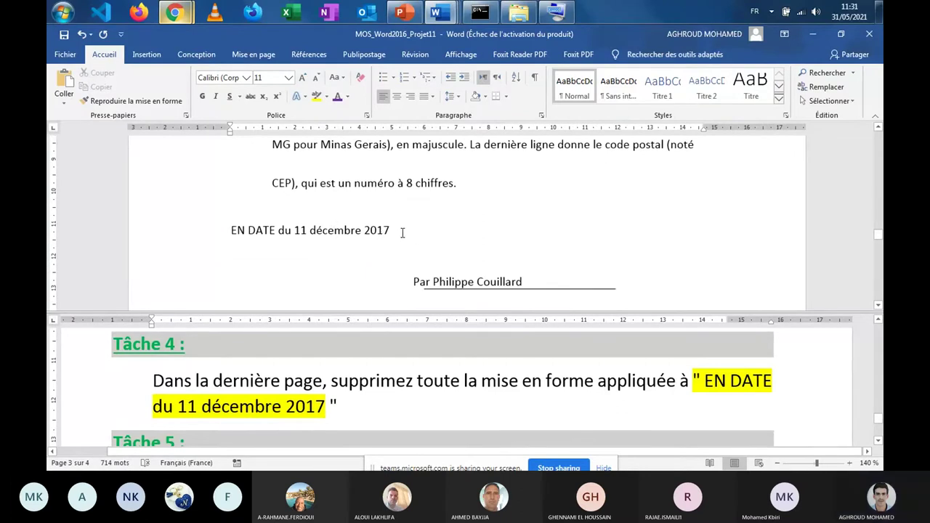
# Step: Try clearing all formatting from the entire document, look through the pages, and undo the clearing
pyautogui.scroll(10, 402, 233)
pyautogui.scroll(10, 402, 233)
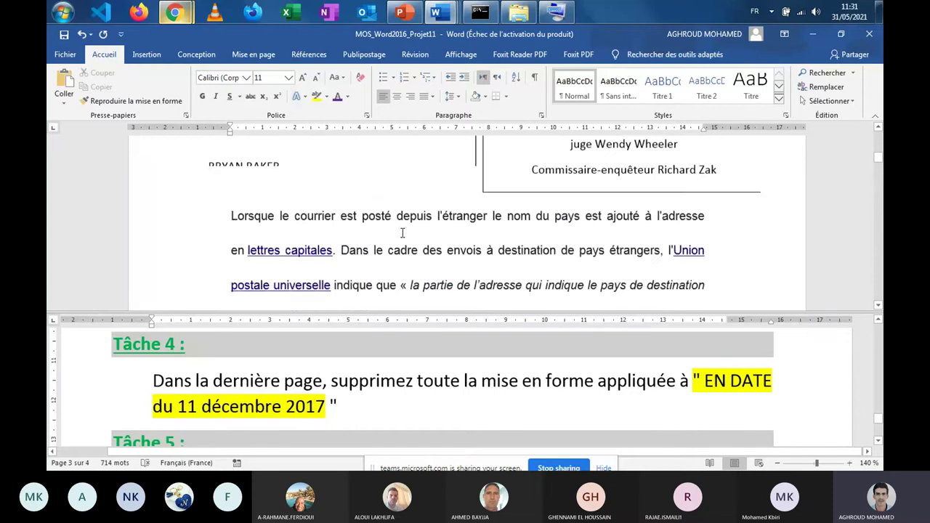
pyautogui.scroll(3, 402, 230)
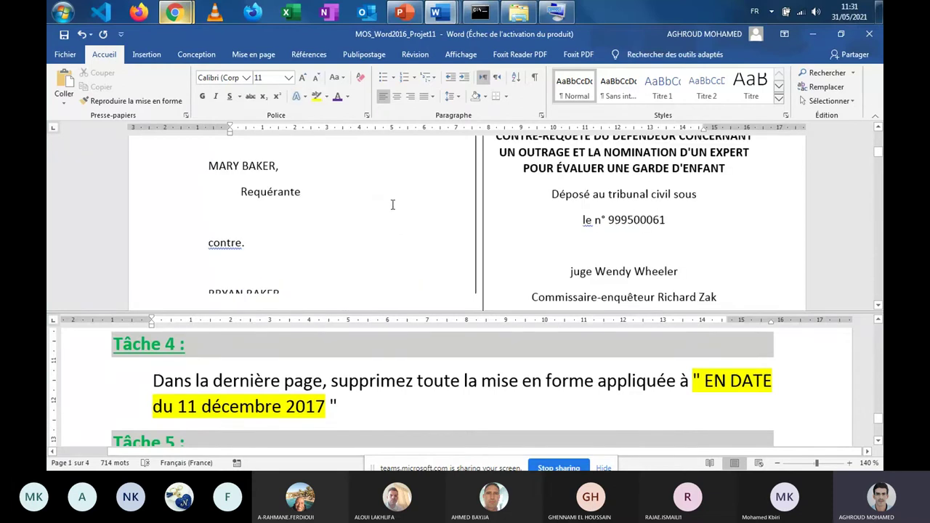
pyautogui.click(829, 100)
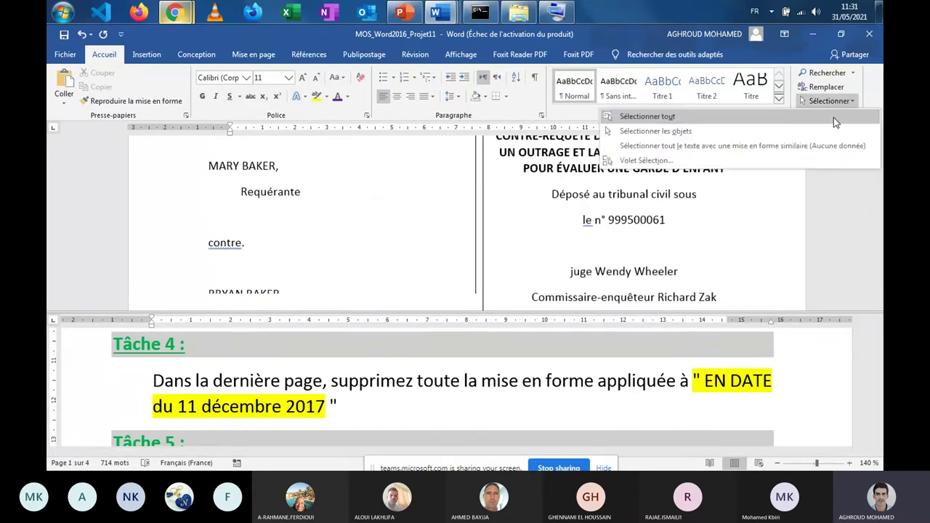
pyautogui.click(834, 117)
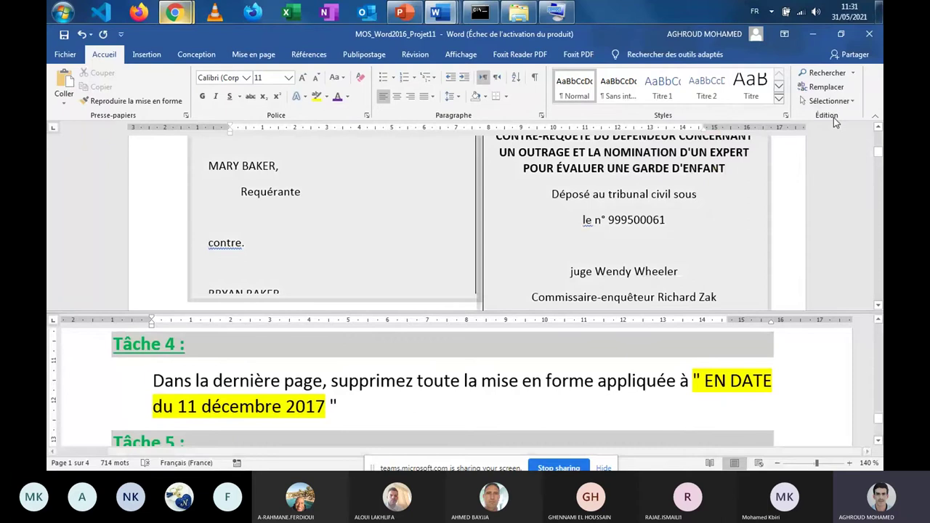
pyautogui.click(358, 77)
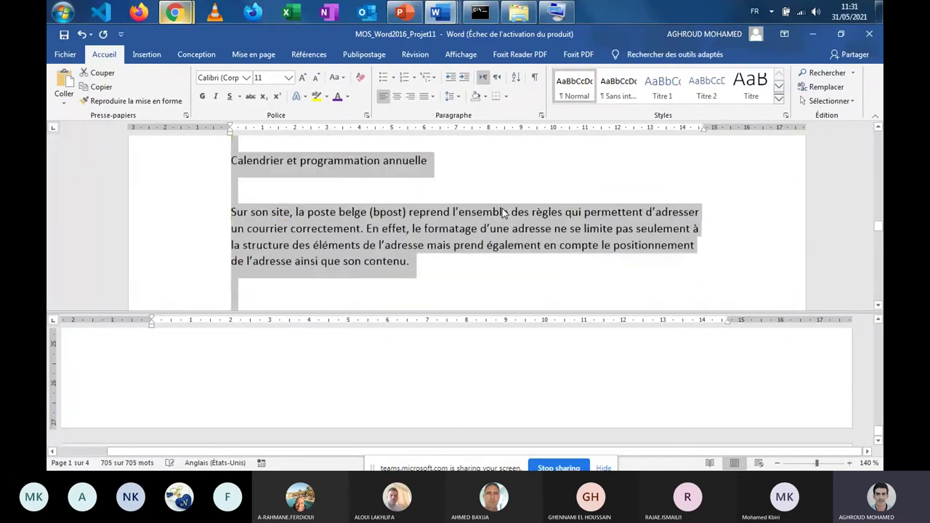
pyautogui.scroll(10, 503, 213)
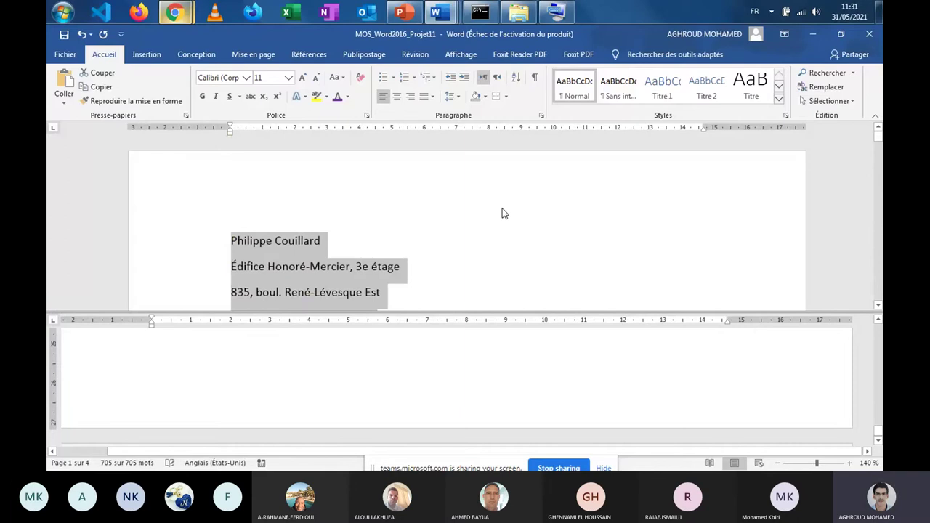
pyautogui.scroll(-10, 503, 212)
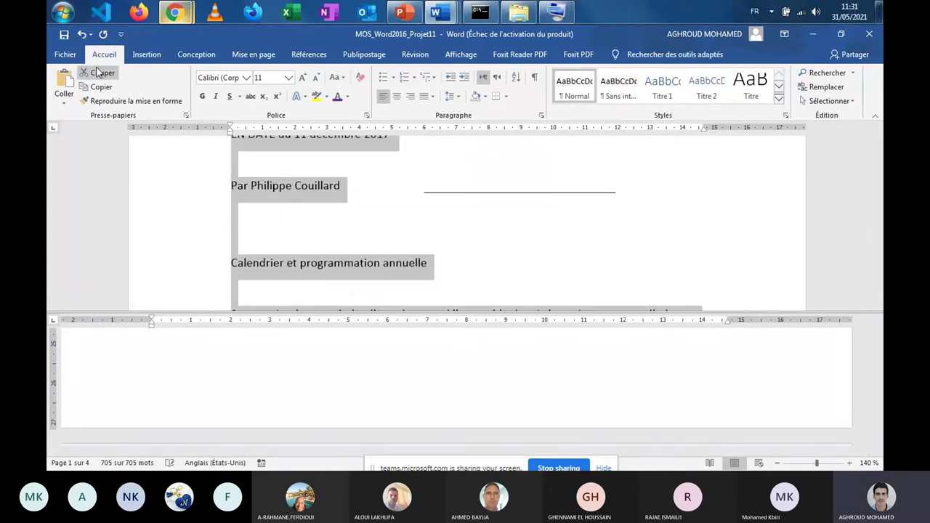
pyautogui.click(85, 34)
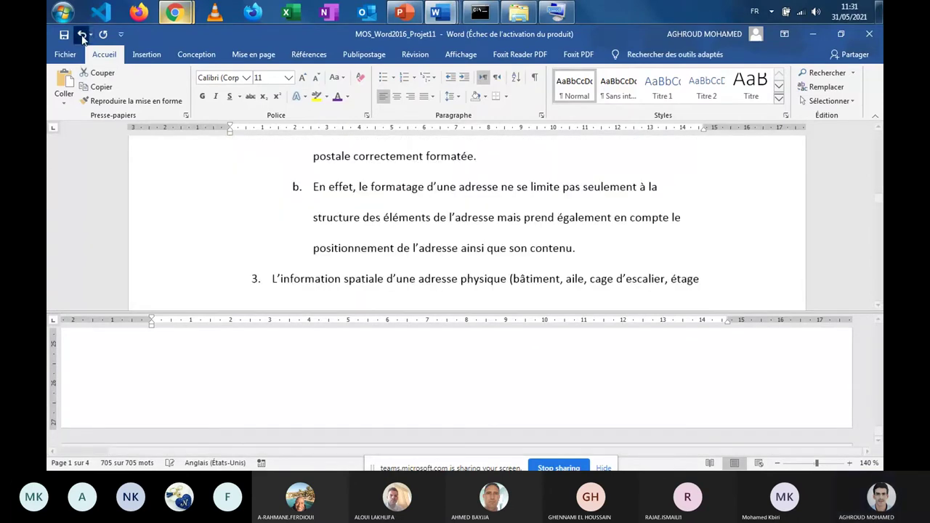
pyautogui.hotkey('ctrl', 'z')
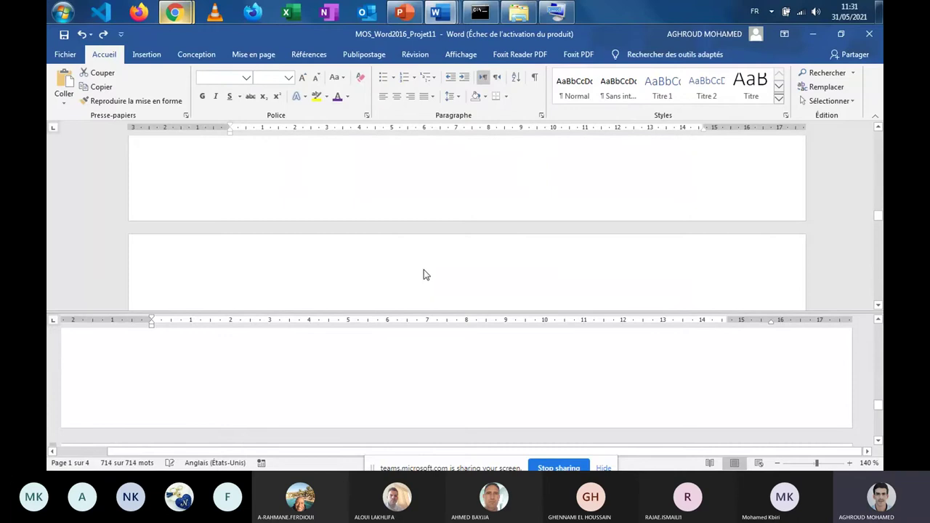
# Step: Find and read the Tâche 5 instruction in the task pane of the split document
pyautogui.click(451, 367)
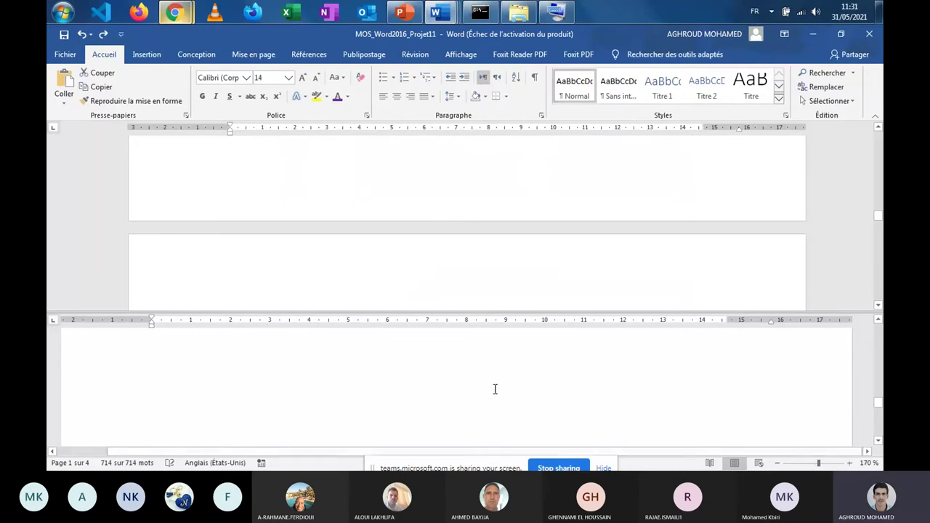
pyautogui.scroll(-8, 494, 388)
pyautogui.scroll(-1, 493, 385)
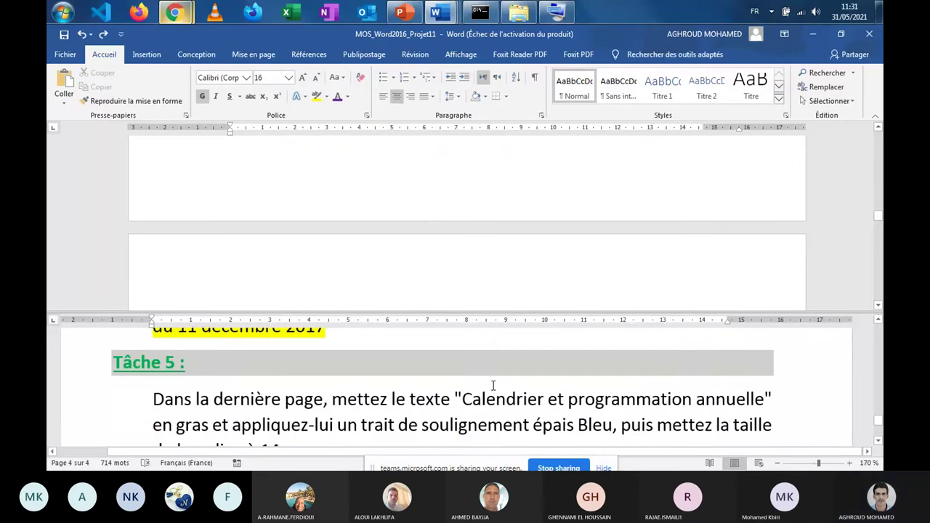
pyautogui.click(879, 443)
pyautogui.click(878, 443)
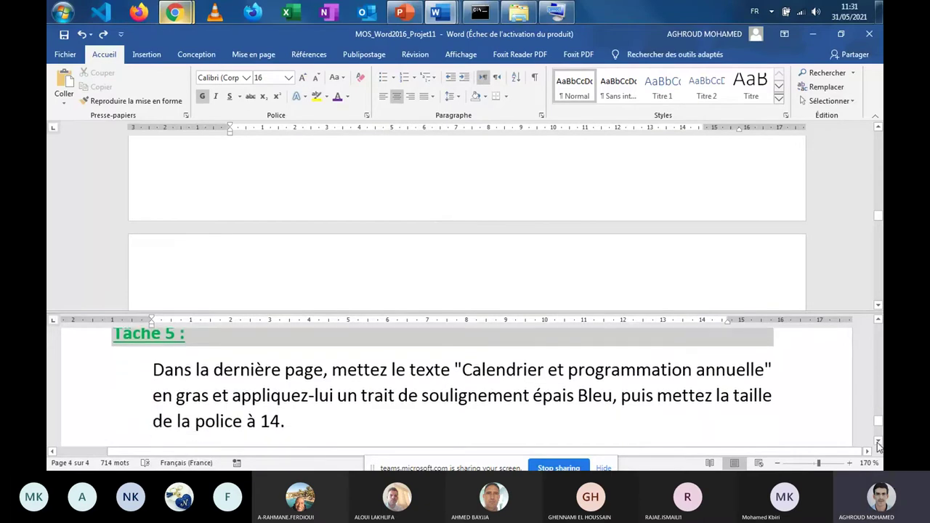
pyautogui.click(878, 320)
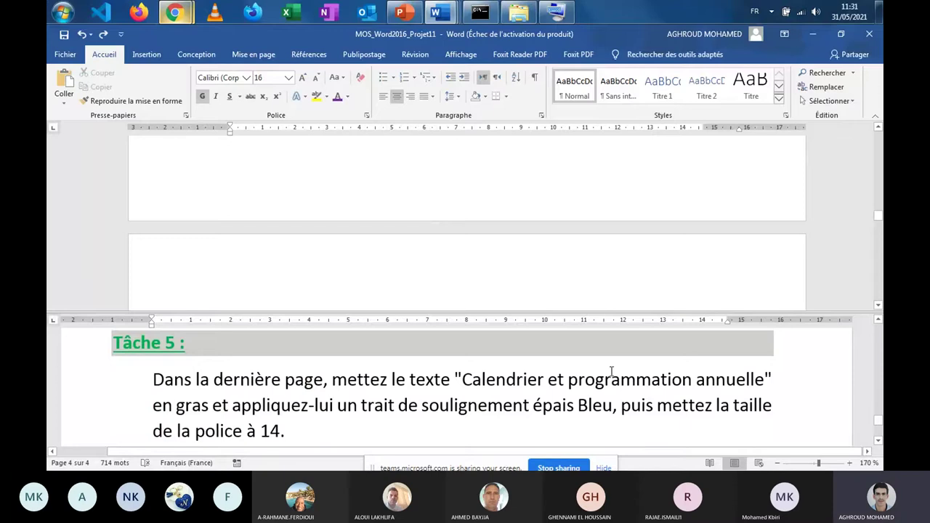
pyautogui.click(164, 379)
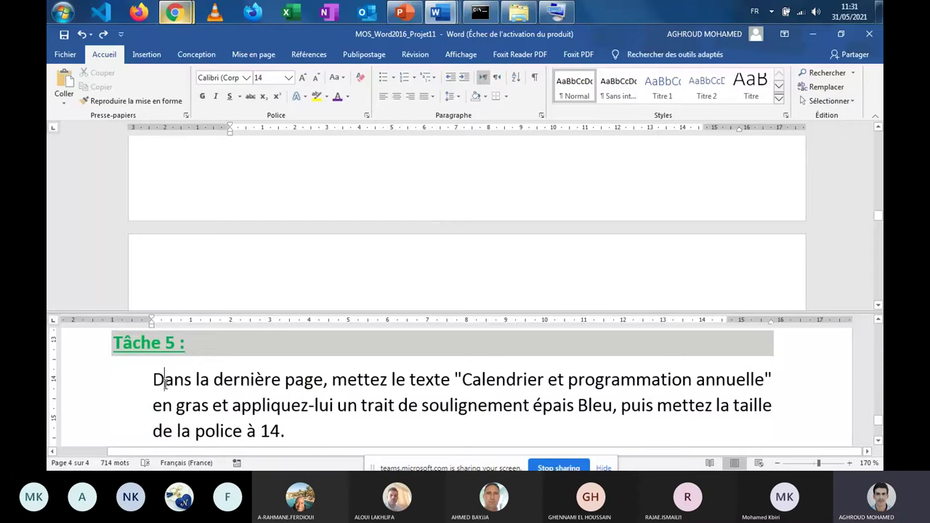
# Step: Make the centred text "Calendrier et programmation annuelle" below the date and signature lines bold
pyautogui.click(285, 204)
pyautogui.hotkey('ctrl', 'a')
pyautogui.scroll(-5, 286, 199)
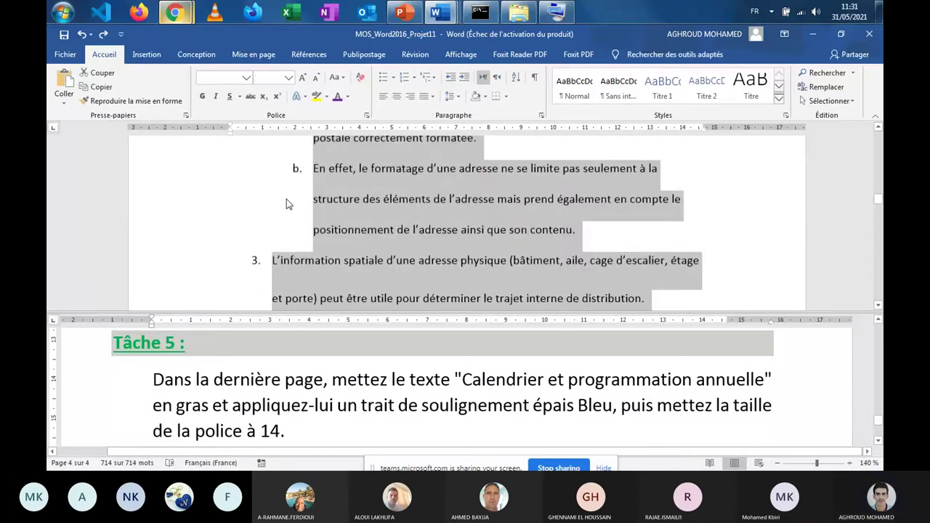
pyautogui.scroll(-10, 286, 199)
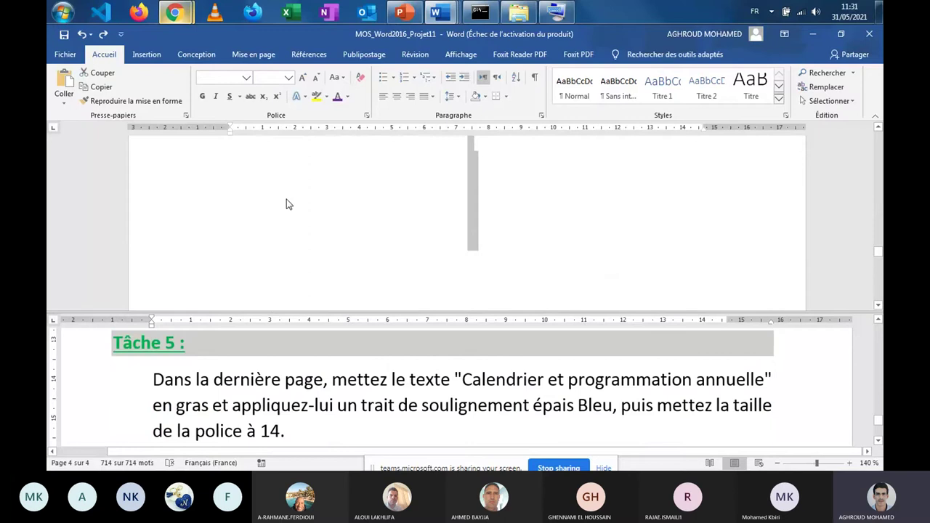
pyautogui.click(287, 201)
pyautogui.scroll(5, 320, 203)
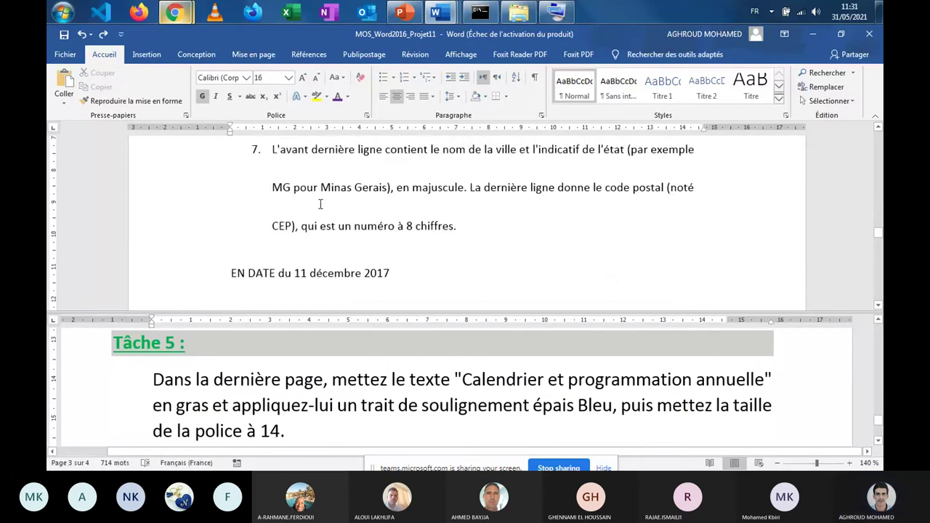
pyautogui.click(463, 383)
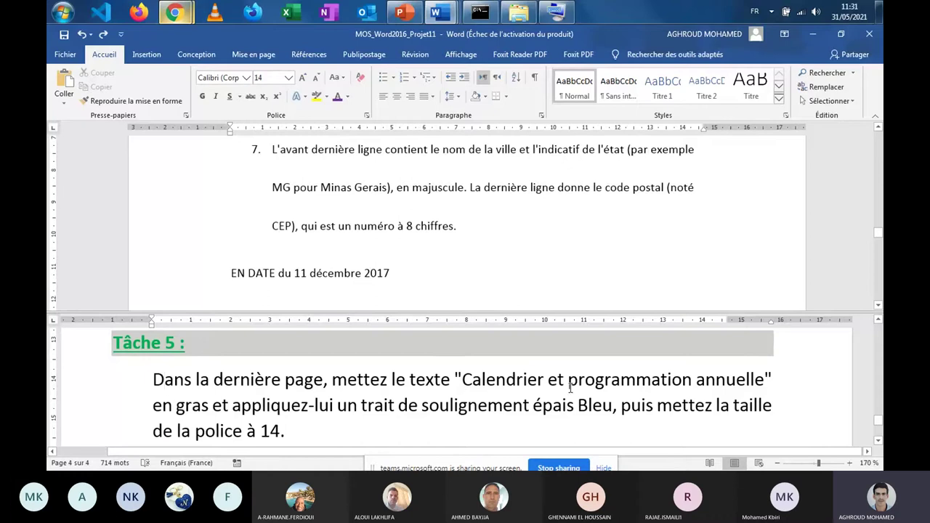
pyautogui.click(469, 284)
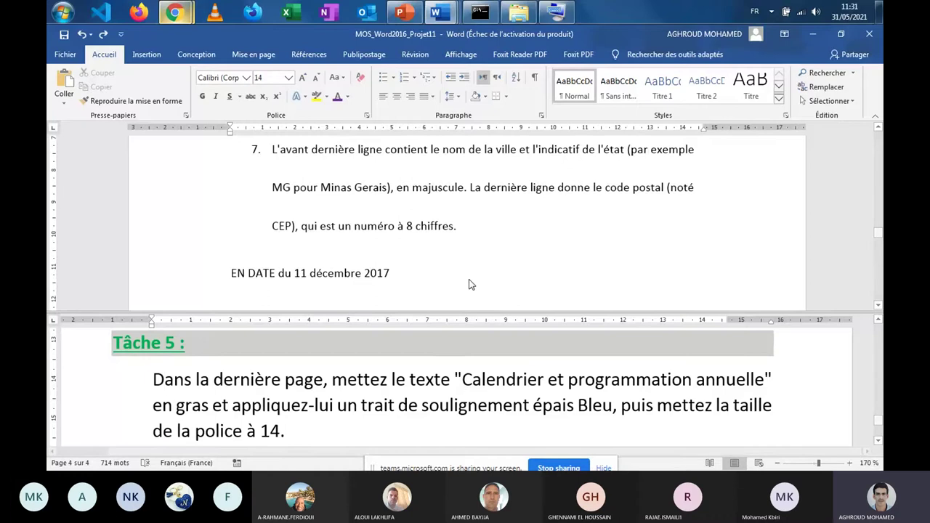
pyautogui.click(378, 252)
pyautogui.scroll(-5, 379, 250)
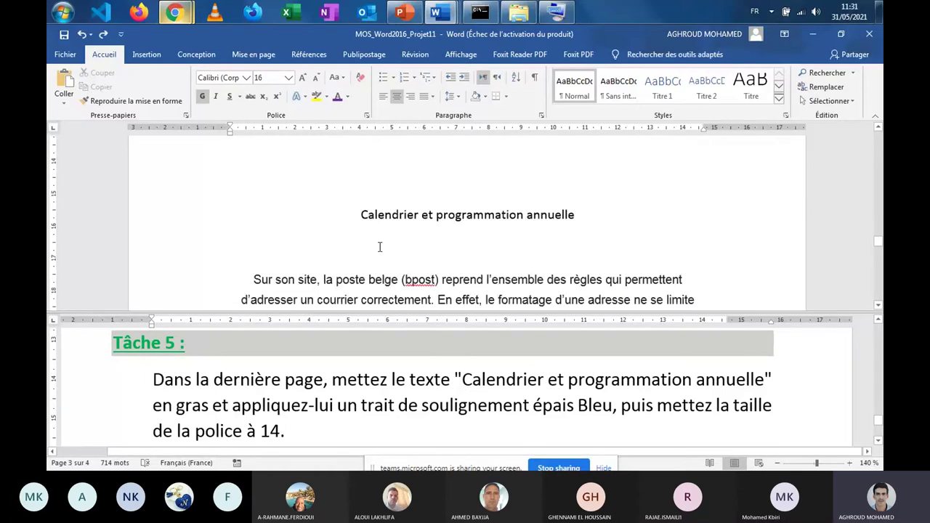
pyautogui.moveTo(361, 215); pyautogui.dragTo(576, 213)
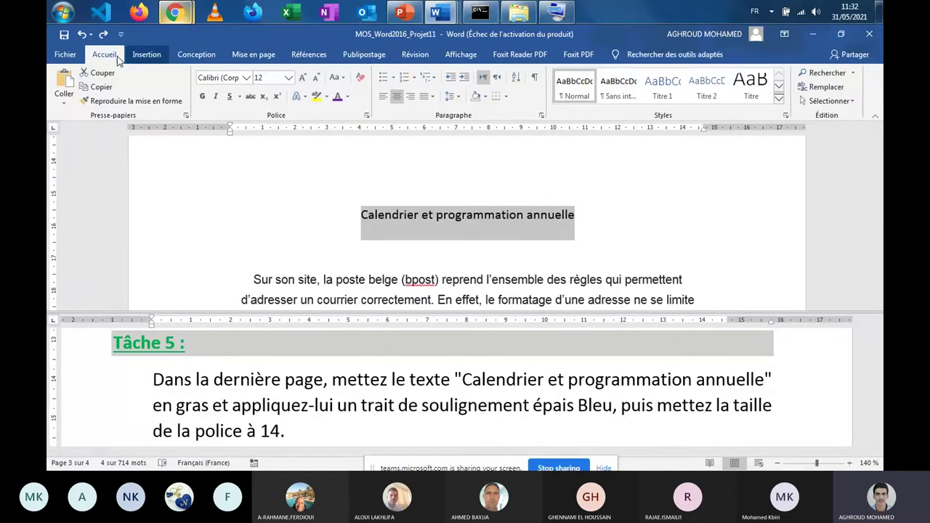
pyautogui.click(202, 99)
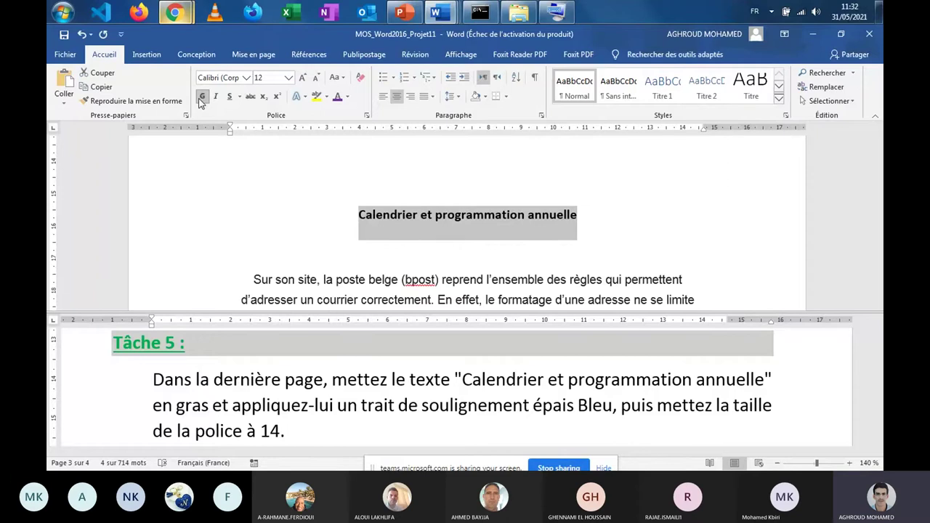
# Step: Highlight the words "en gras" and "un trait de" in yellow in the Tâche 5 instruction
pyautogui.click(224, 412)
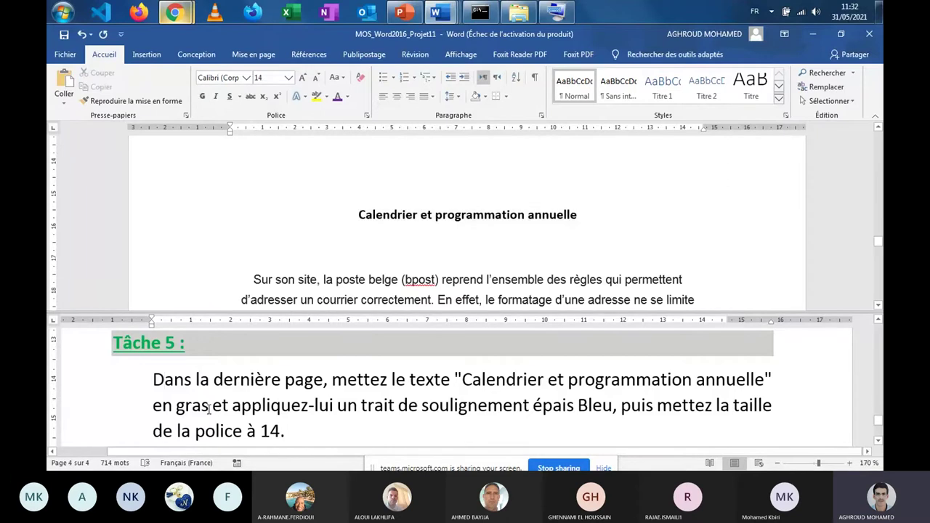
pyautogui.moveTo(209, 409); pyautogui.dragTo(161, 418)
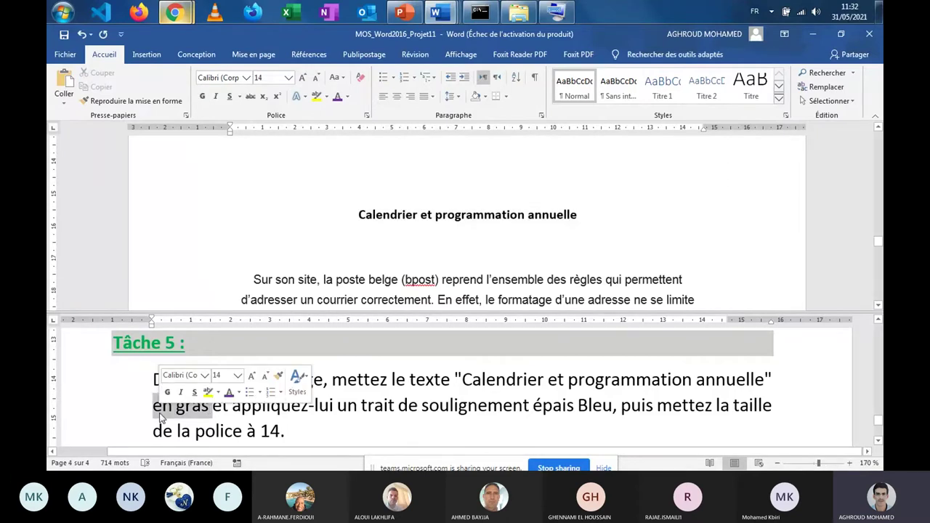
pyautogui.click(208, 392)
pyautogui.click(309, 405)
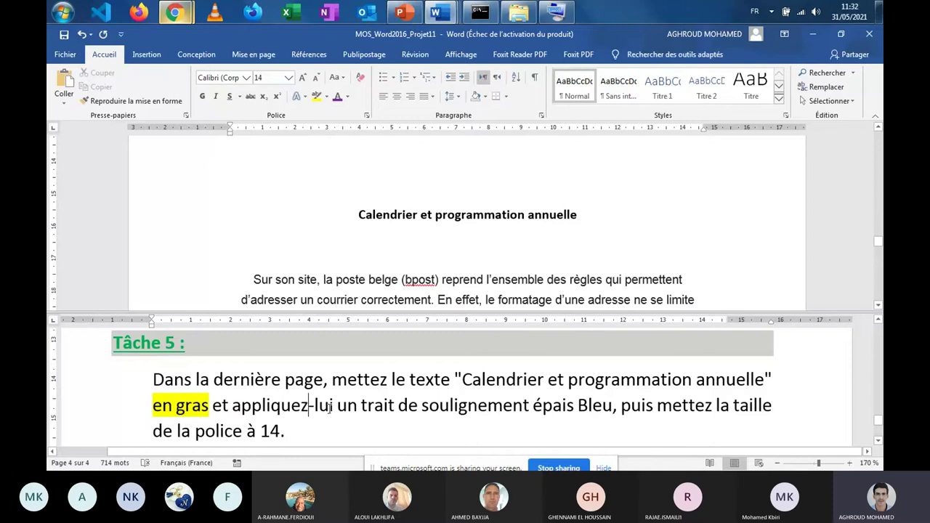
pyautogui.moveTo(337, 407); pyautogui.dragTo(418, 411)
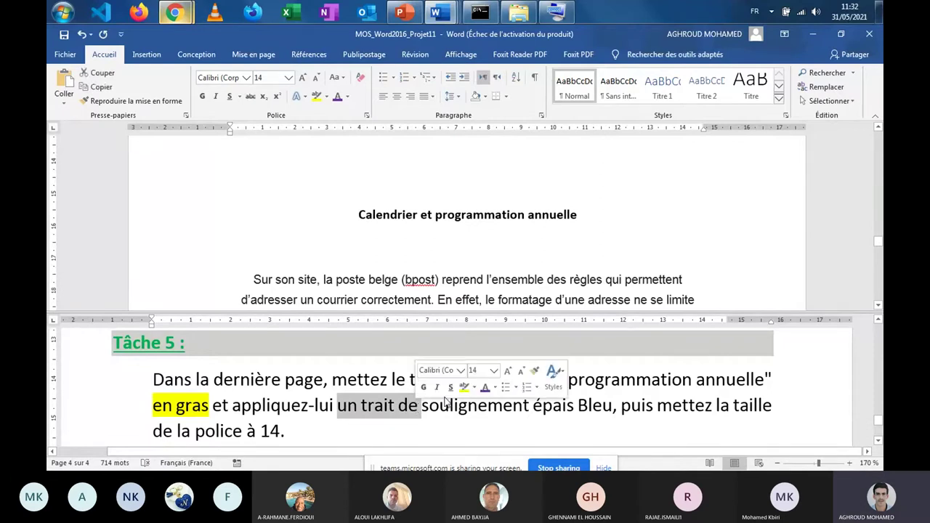
pyautogui.hotkey('ctrl', 'alt', 'h')
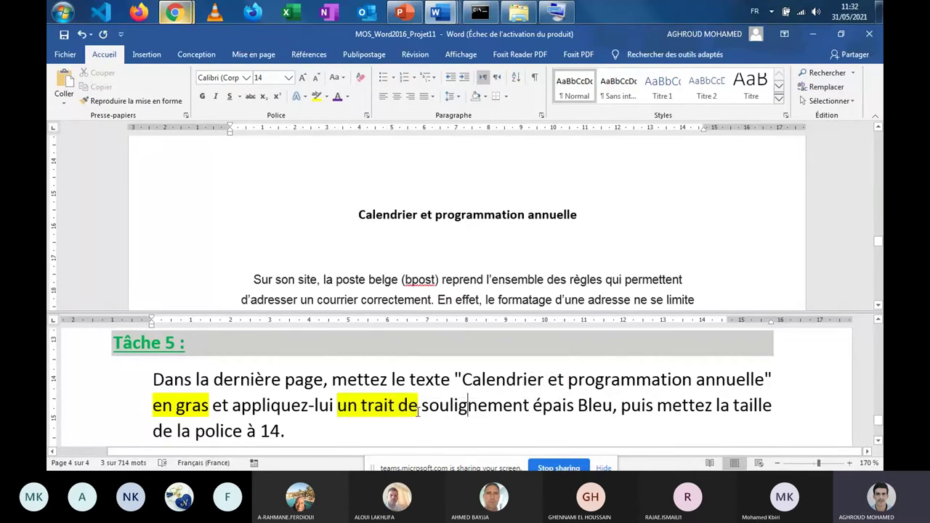
# Step: Set the font colour of "soulignement épais" to green in the Tâche 5 instruction
pyautogui.moveTo(422, 410); pyautogui.dragTo(571, 409)
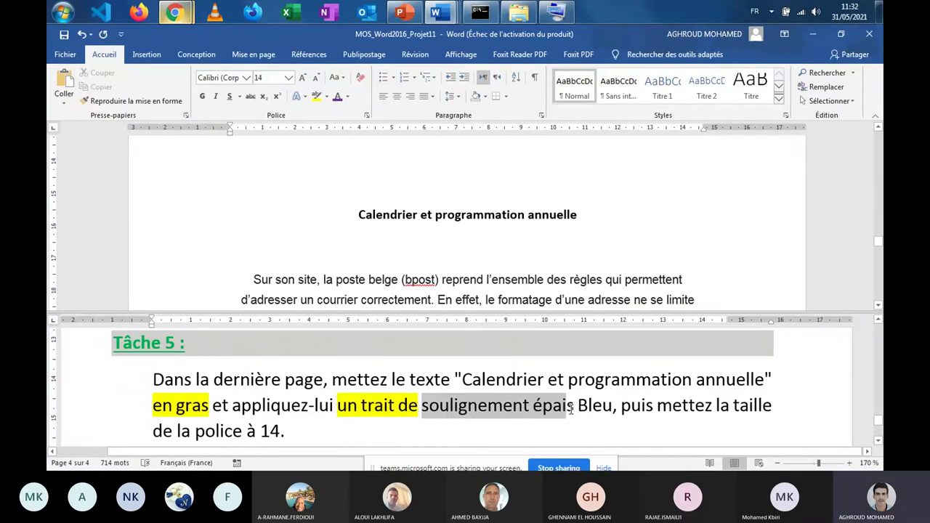
pyautogui.click(630, 389)
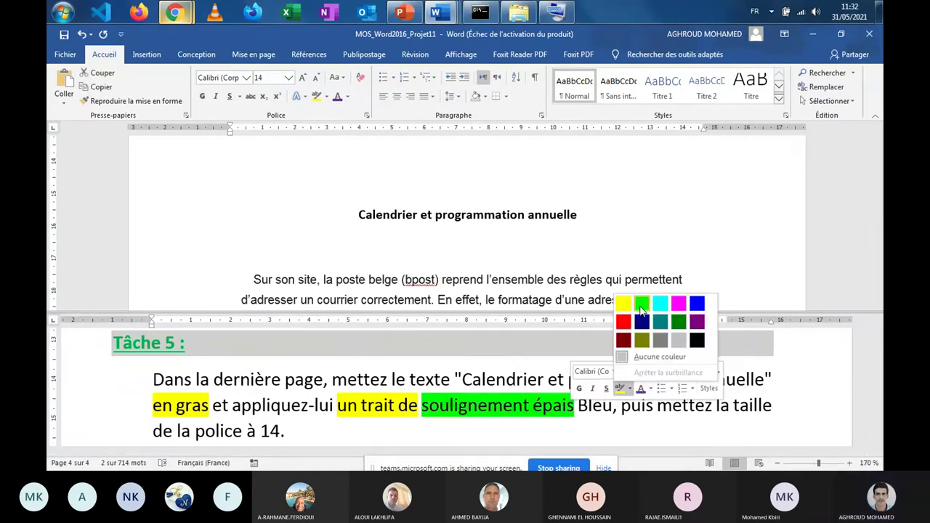
pyautogui.click(648, 389)
pyautogui.click(692, 345)
pyautogui.click(602, 405)
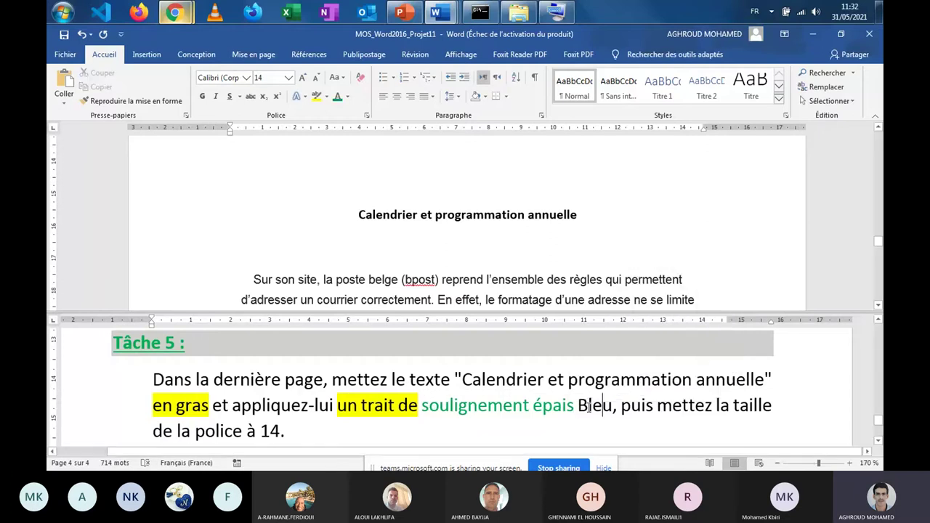
# Step: Set the font colour of "Bleu" and "14" to green in the Tâche 5 instruction
pyautogui.moveTo(579, 405); pyautogui.dragTo(615, 405)
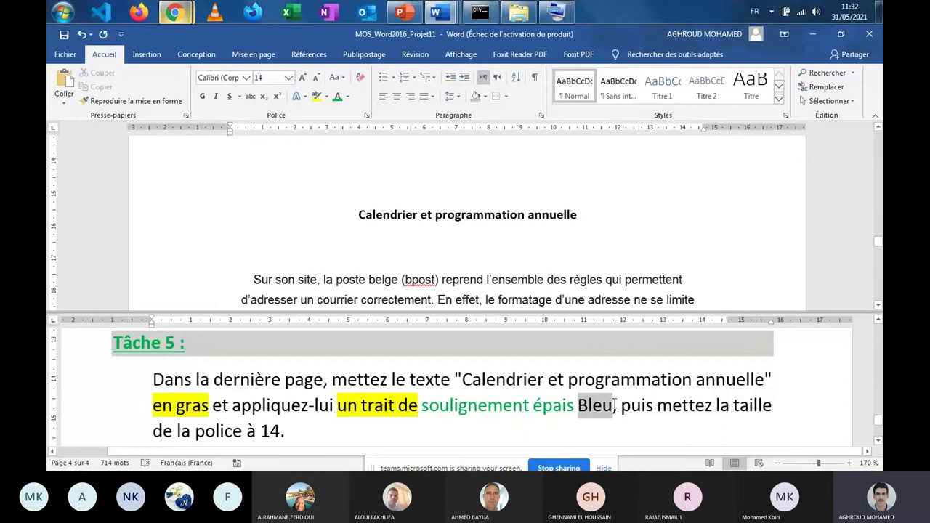
pyautogui.moveTo(614, 405); pyautogui.dragTo(615, 405)
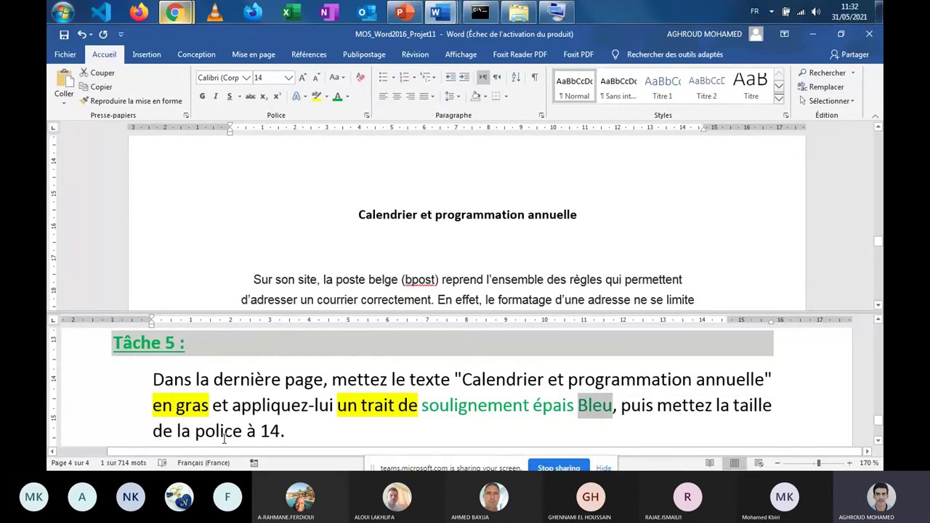
pyautogui.doubleClick(269, 431)
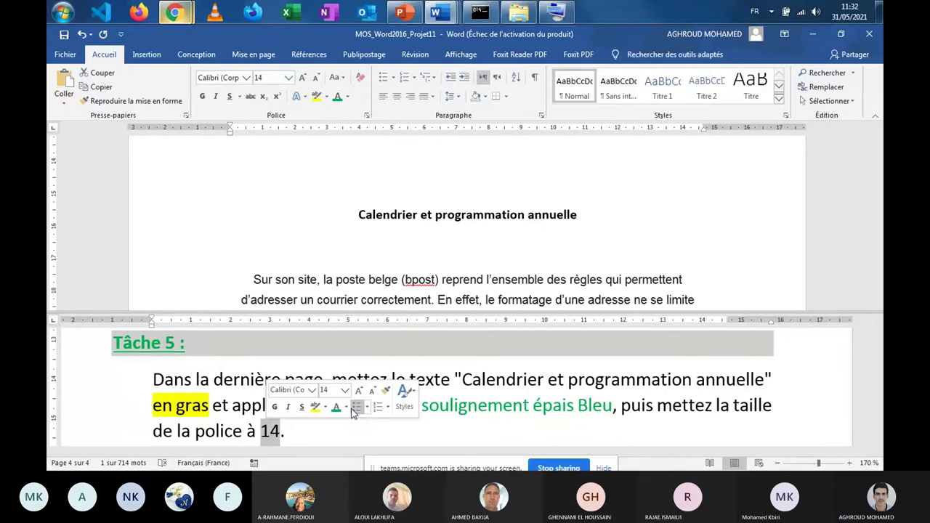
pyautogui.click(347, 411)
pyautogui.click(299, 423)
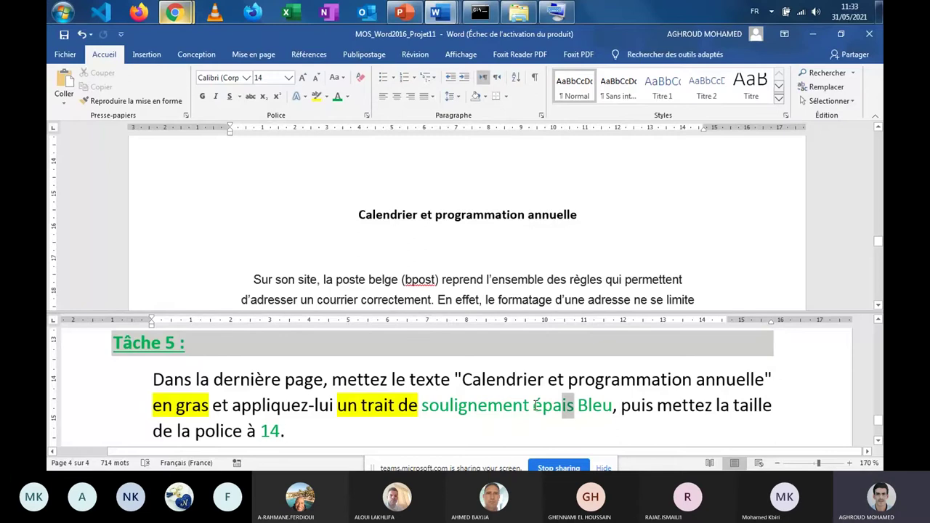
pyautogui.moveTo(575, 409); pyautogui.dragTo(423, 407)
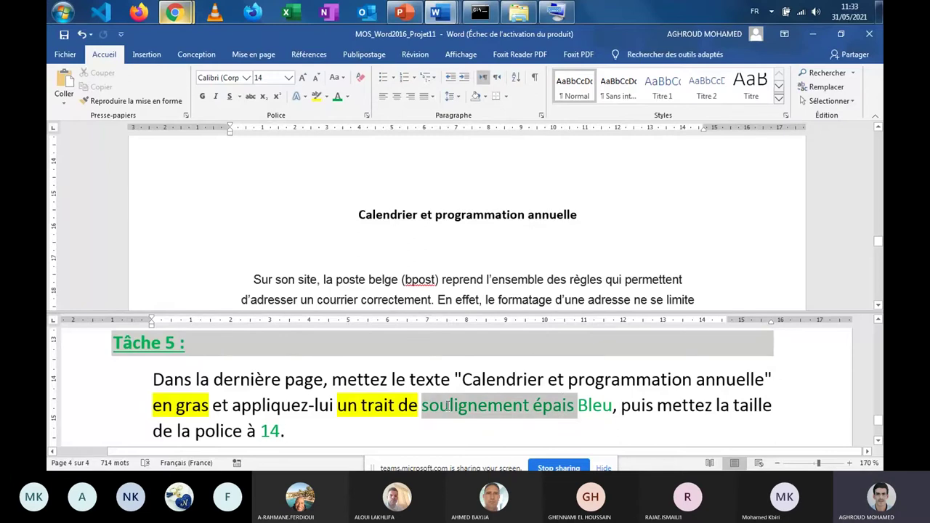
pyautogui.click(590, 405)
pyautogui.doubleClick(591, 405)
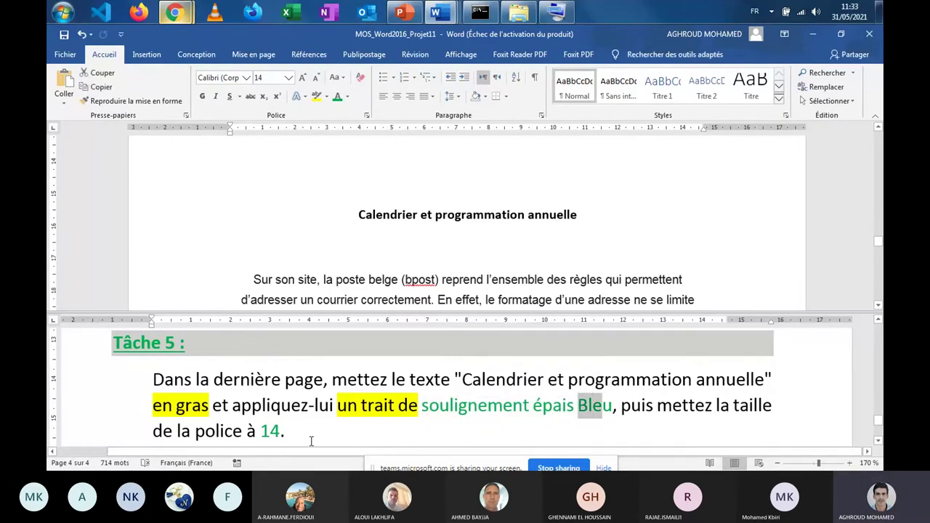
pyautogui.tripleClick(355, 214)
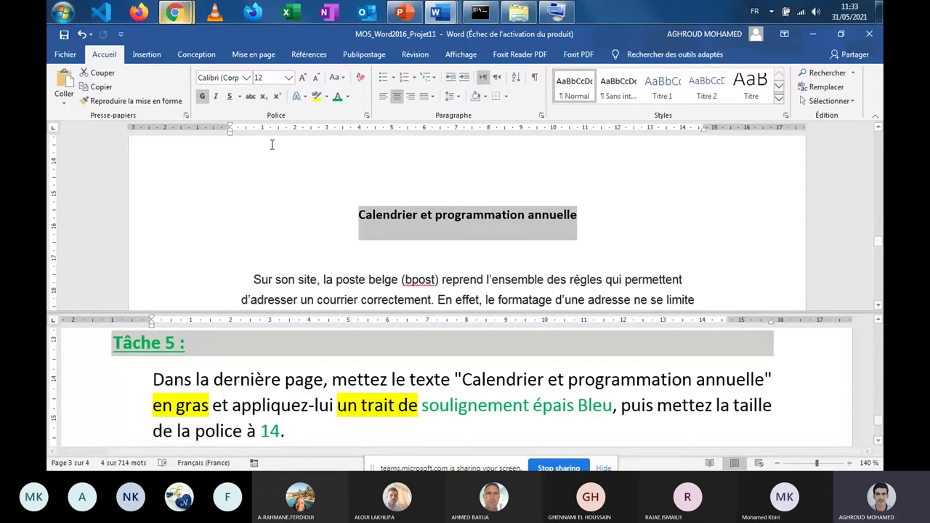
pyautogui.click(320, 183)
pyautogui.click(78, 35)
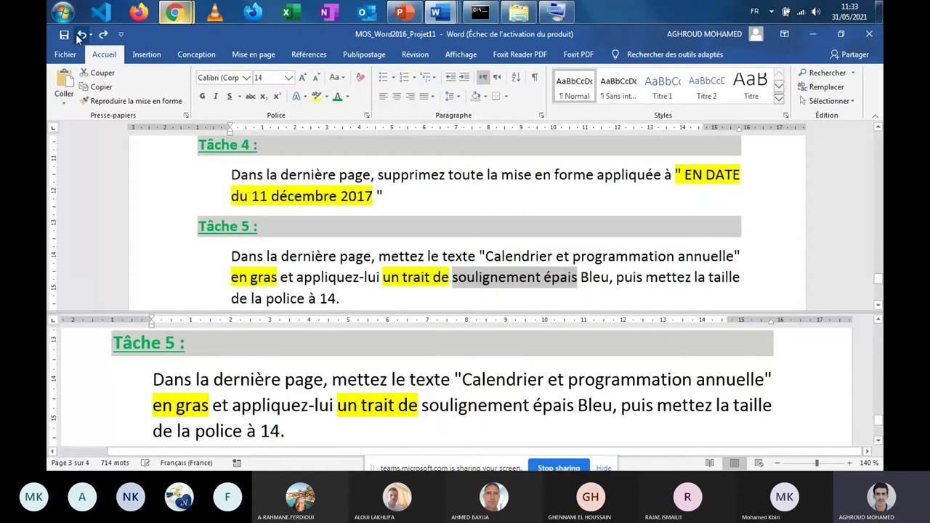
pyautogui.click(104, 34)
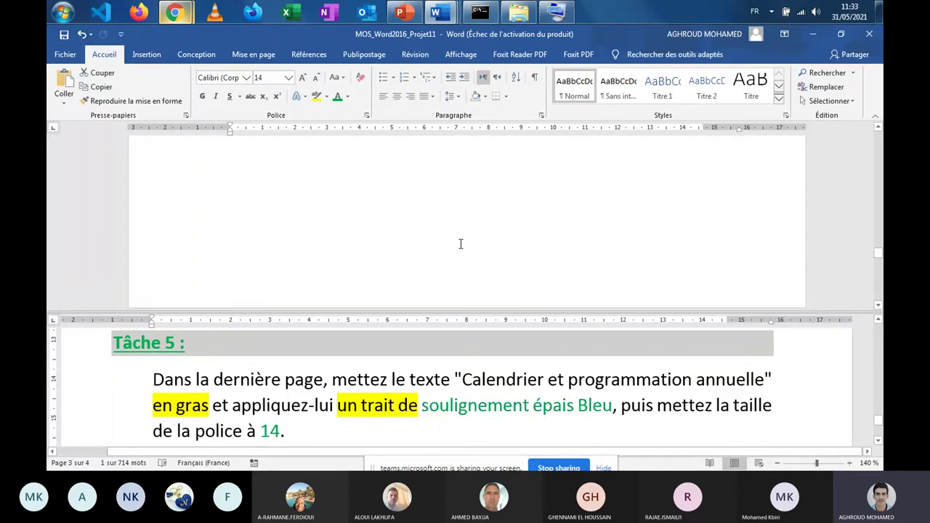
# Step: Remove the bold from the centred text "Calendrier et programmation annuelle"
pyautogui.scroll(3, 444, 243)
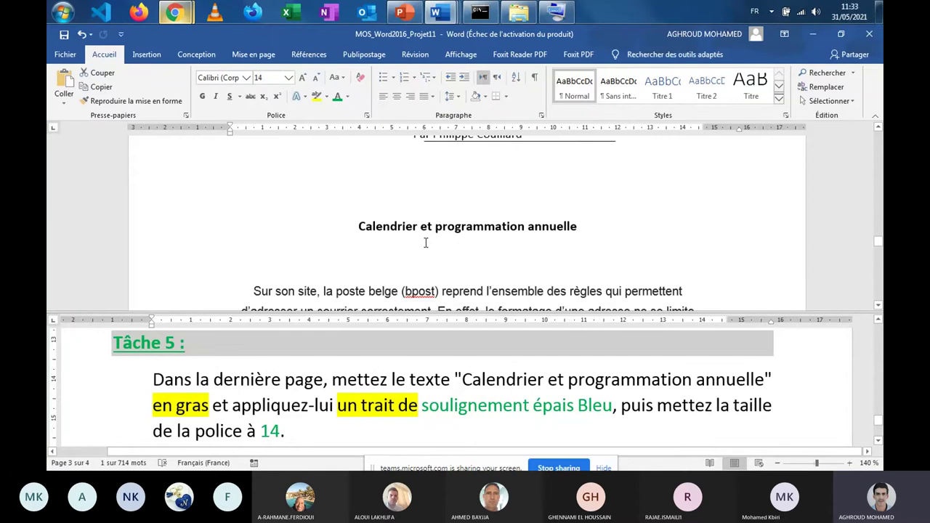
pyautogui.tripleClick(426, 242)
pyautogui.hotkey('ctrl', 'z')
pyautogui.tripleClick(421, 223)
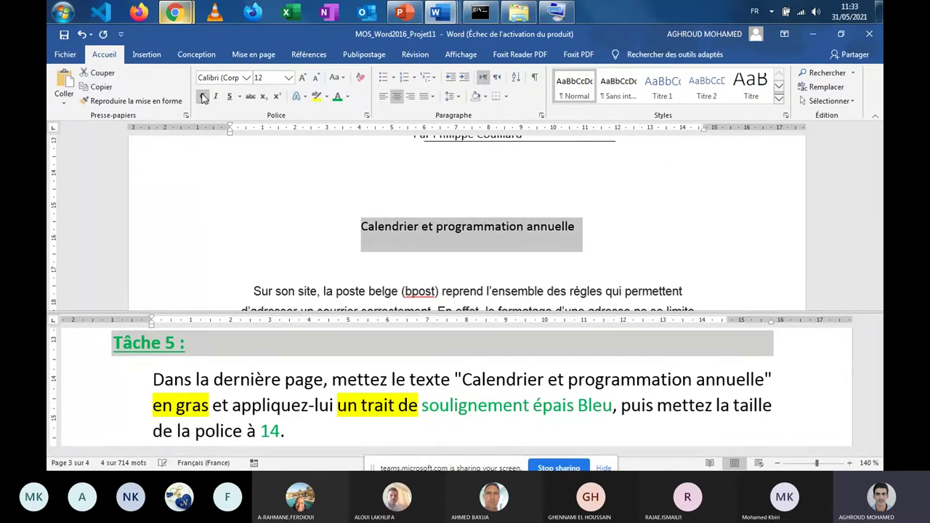
# Step: Select the whole centred text "Calendrier et programmation annuelle" and make it bold
pyautogui.click(367, 228)
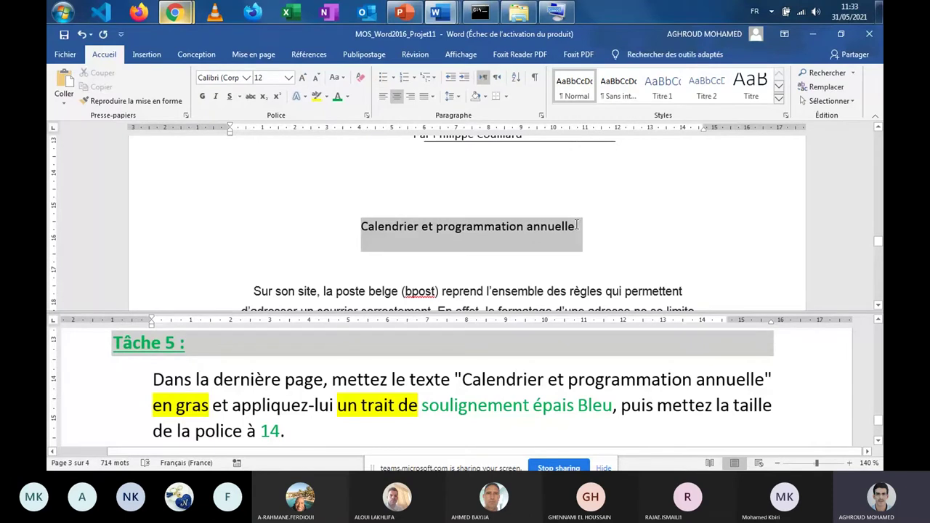
pyautogui.tripleClick(576, 225)
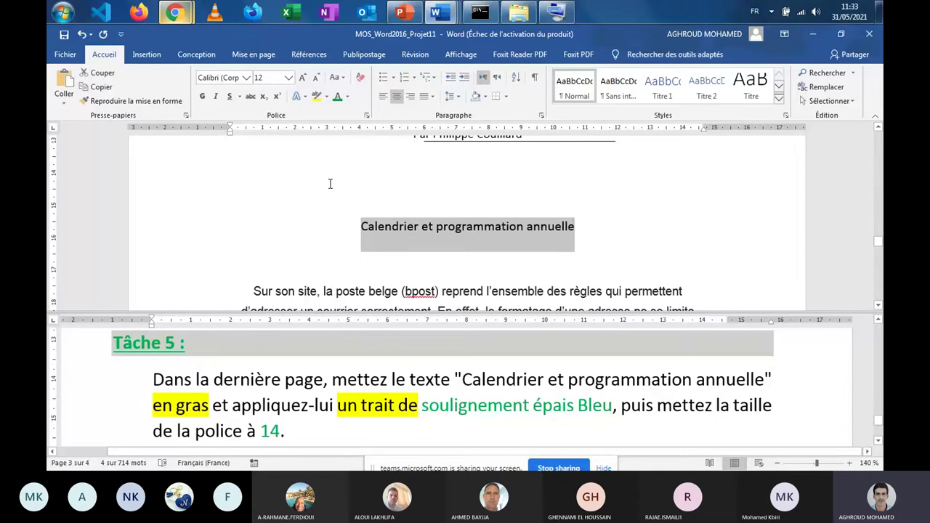
pyautogui.click(203, 96)
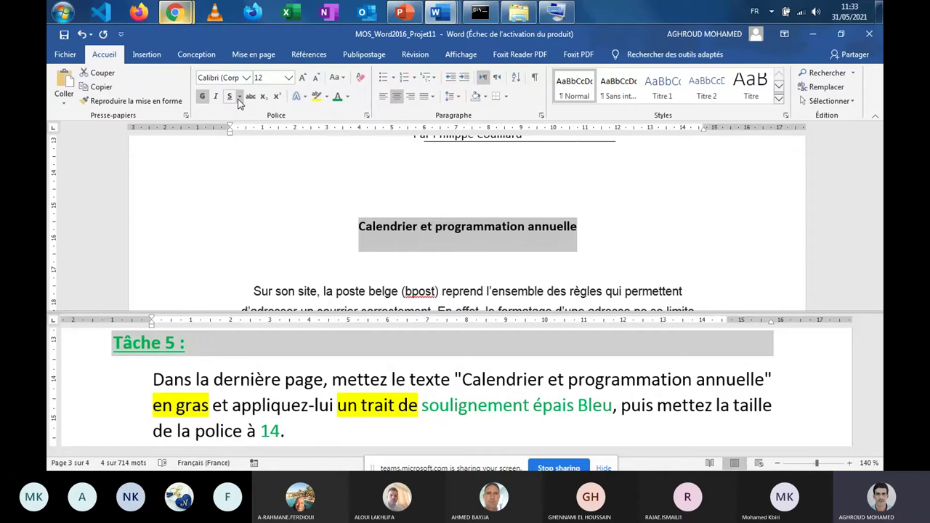
# Step: Give "Calendrier et programmation annuelle" a thick underline in the standard blue colour and set its font size to 14
pyautogui.click(240, 96)
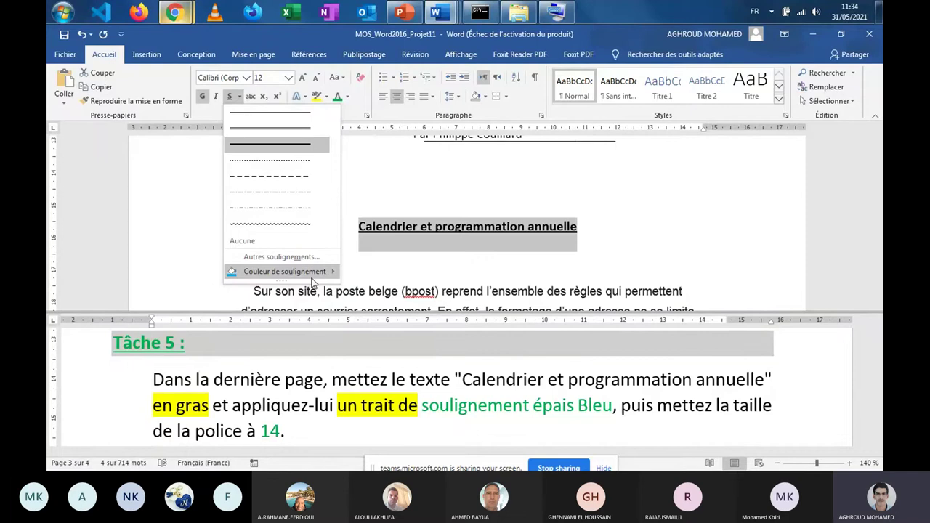
pyautogui.moveTo(313, 279)
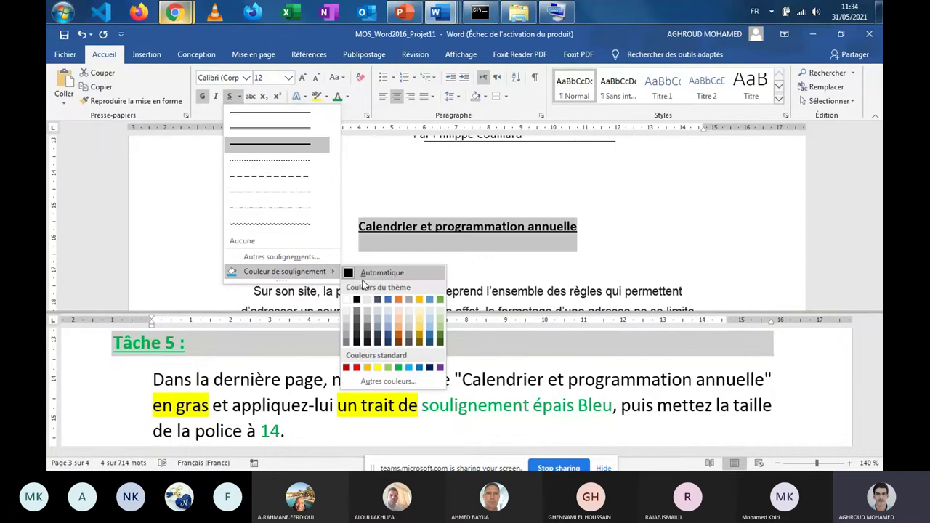
pyautogui.click(419, 368)
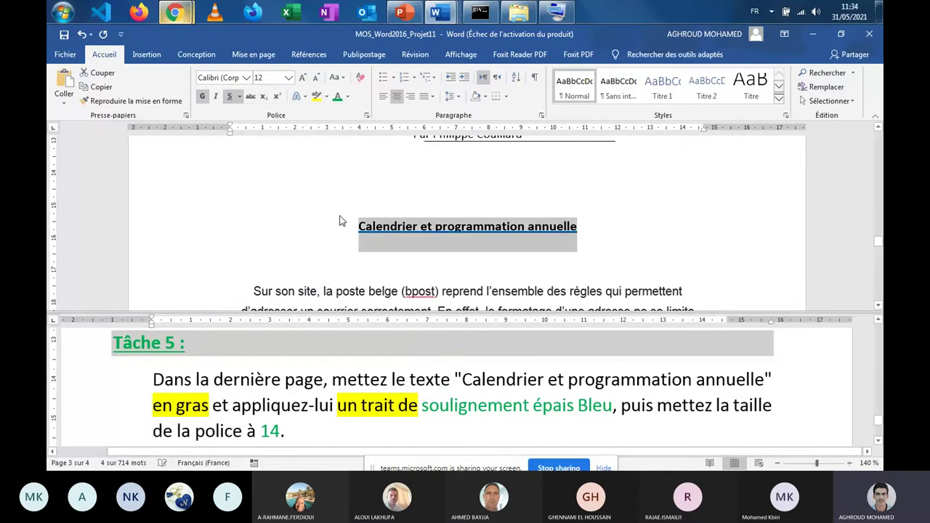
pyautogui.click(289, 78)
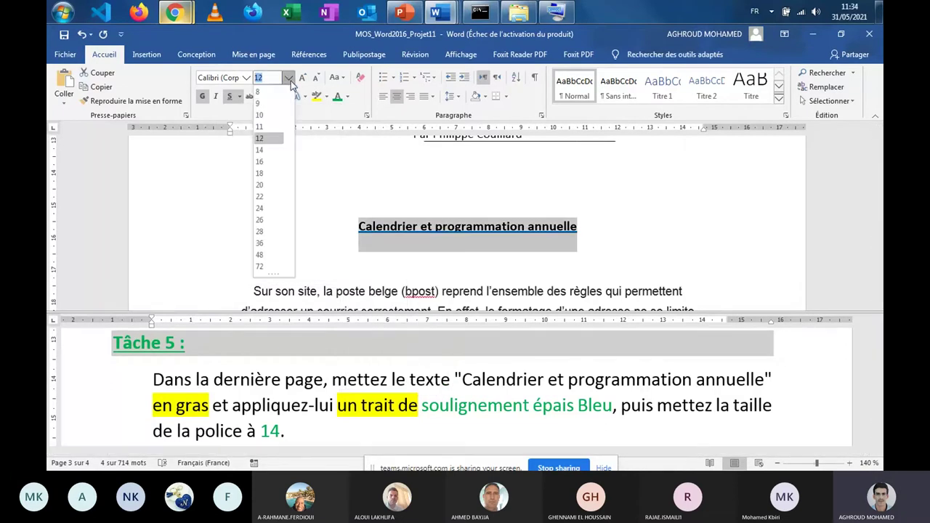
pyautogui.click(271, 150)
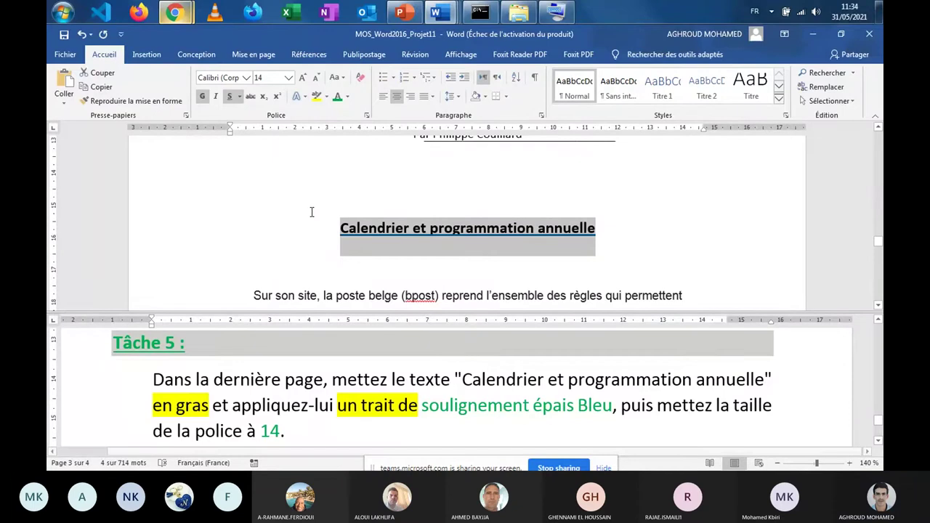
# Step: Examine the available underline styles for the word "Calendrier" against the "soulignement épais" wording of Tâche 5
pyautogui.click(293, 437)
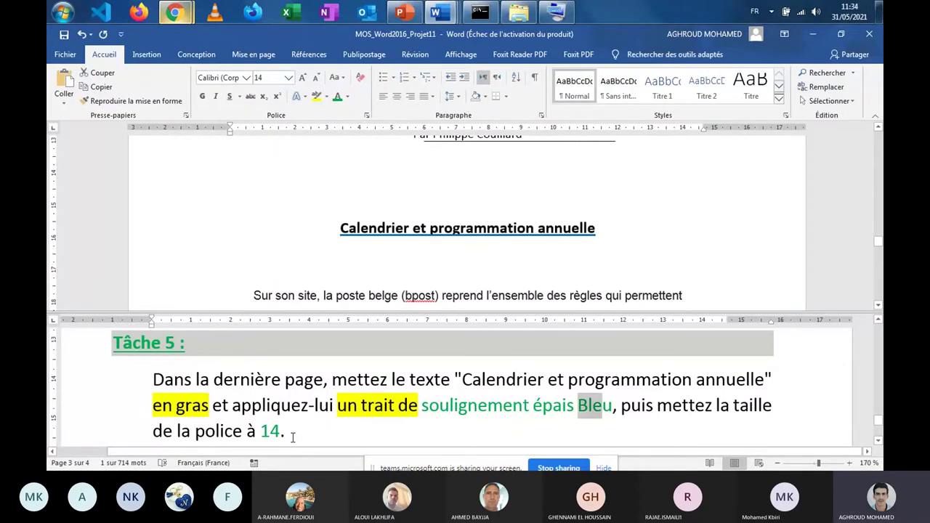
pyautogui.click(537, 407)
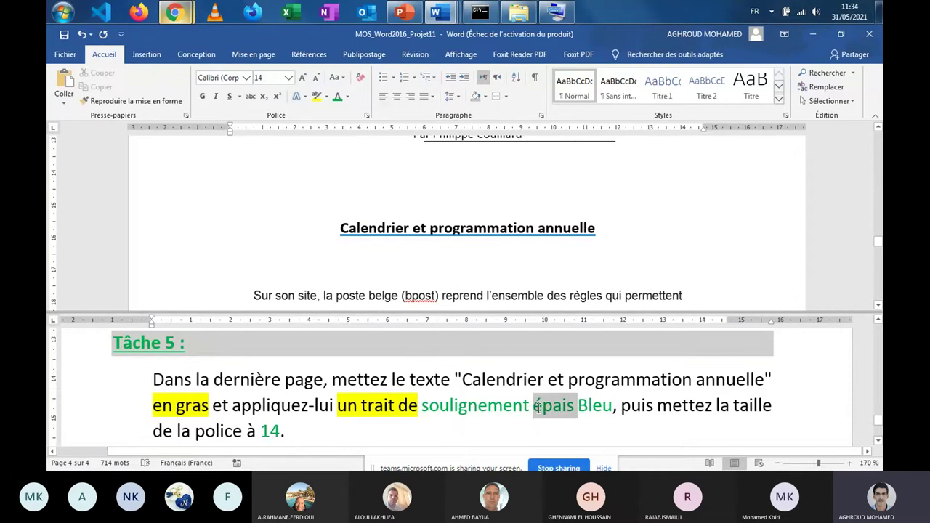
pyautogui.click(258, 116)
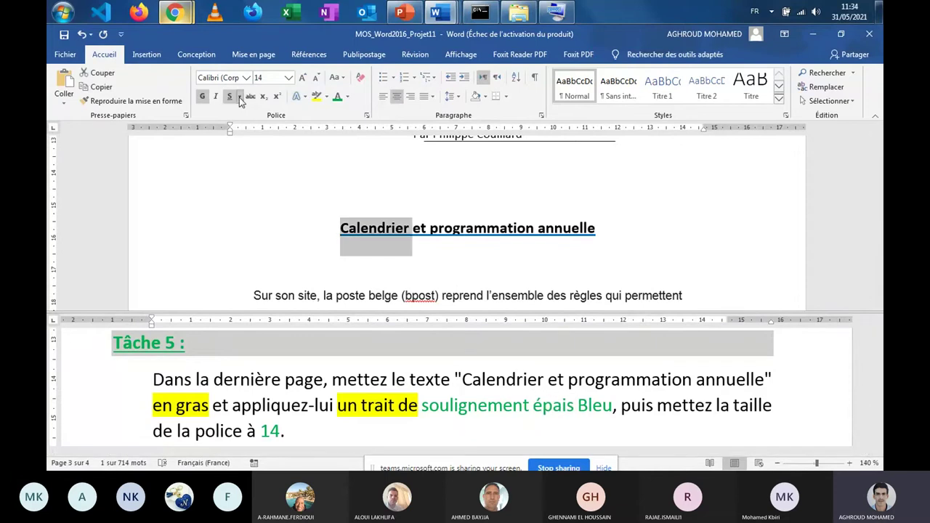
pyautogui.click(239, 97)
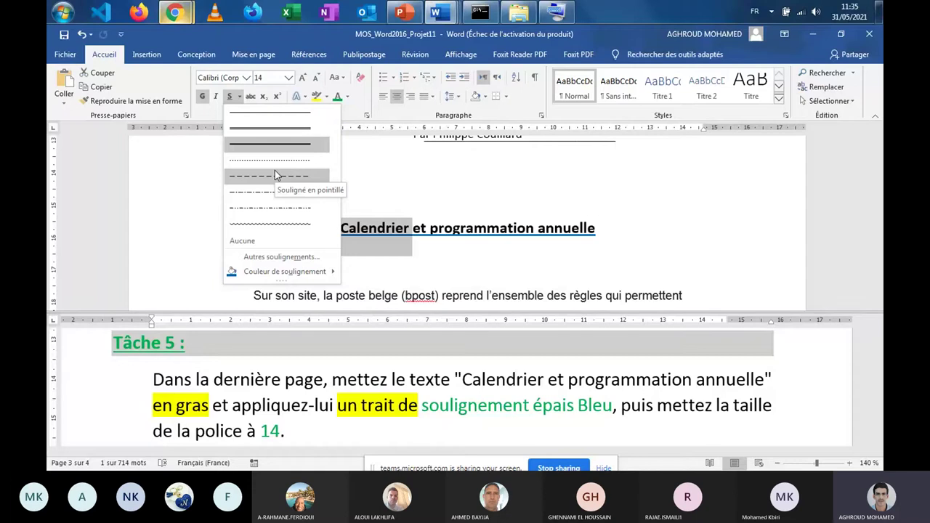
pyautogui.click(378, 343)
# Step: Return to the Tâche 1 instruction in the task pane and enlarge that pane by moving the split boundary
pyautogui.scroll(5, 379, 343)
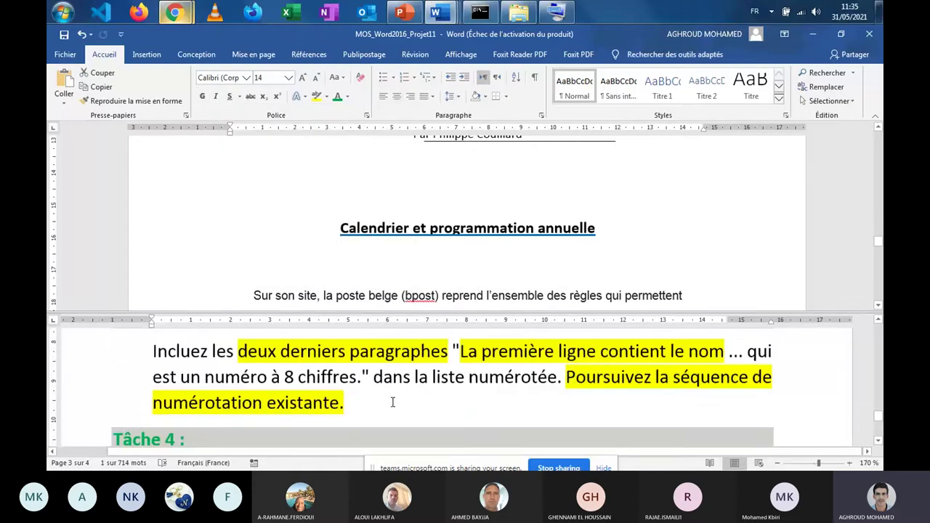
pyautogui.scroll(2, 393, 401)
pyautogui.scroll(10, 393, 403)
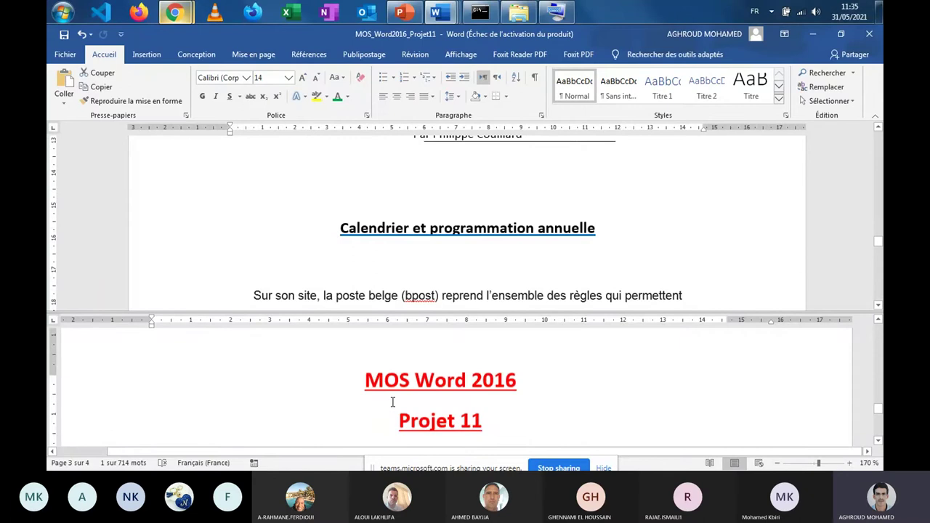
pyautogui.scroll(-2, 392, 403)
pyautogui.scroll(-1, 393, 403)
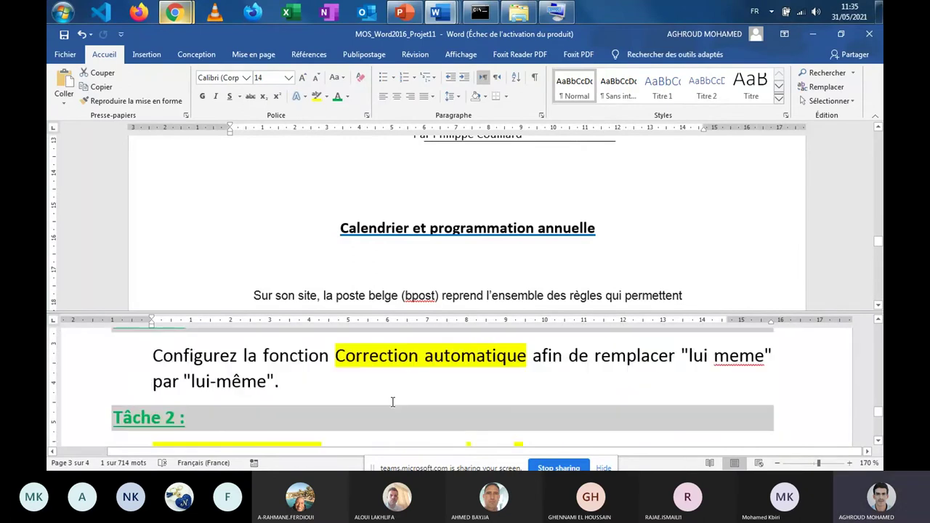
pyautogui.scroll(1, 392, 402)
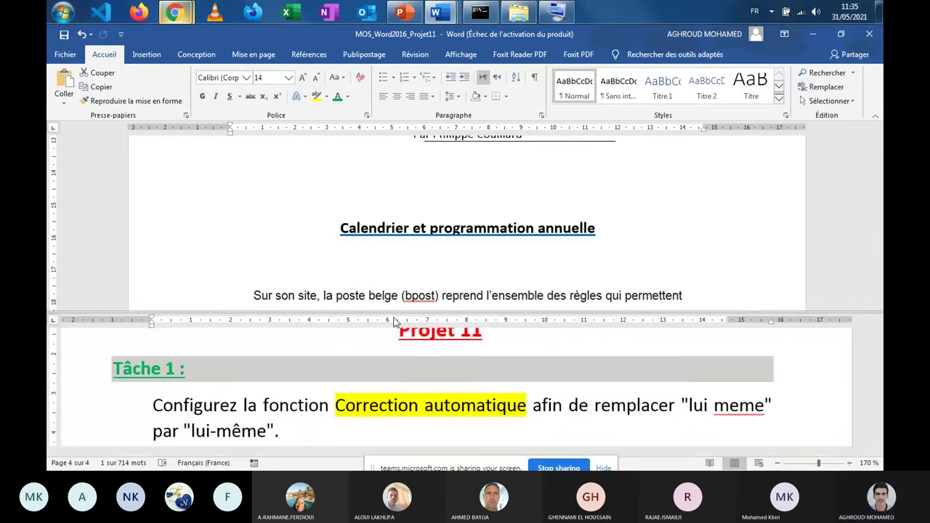
pyautogui.moveTo(395, 322); pyautogui.dragTo(394, 259)
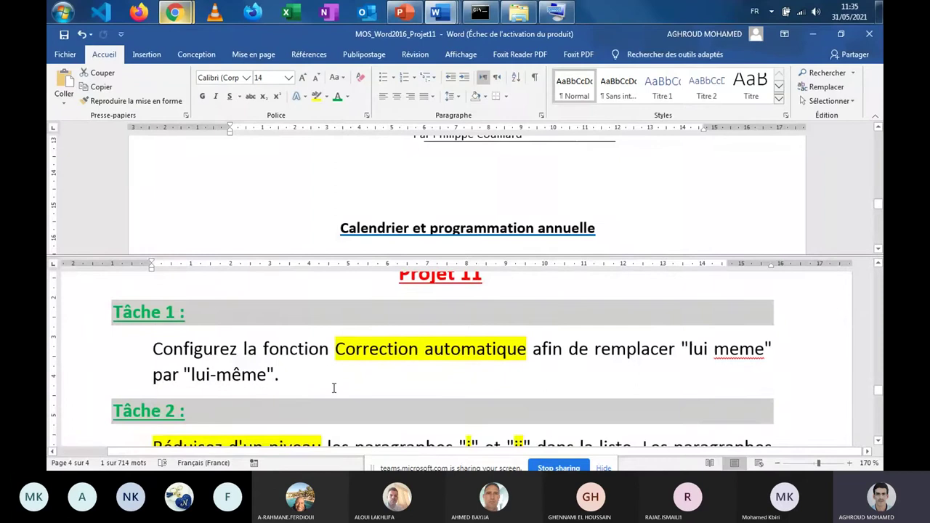
# Step: Review the Tâche 1 to Tâche 4 instructions in the task pane and the description of the Format Painter command
pyautogui.click(276, 383)
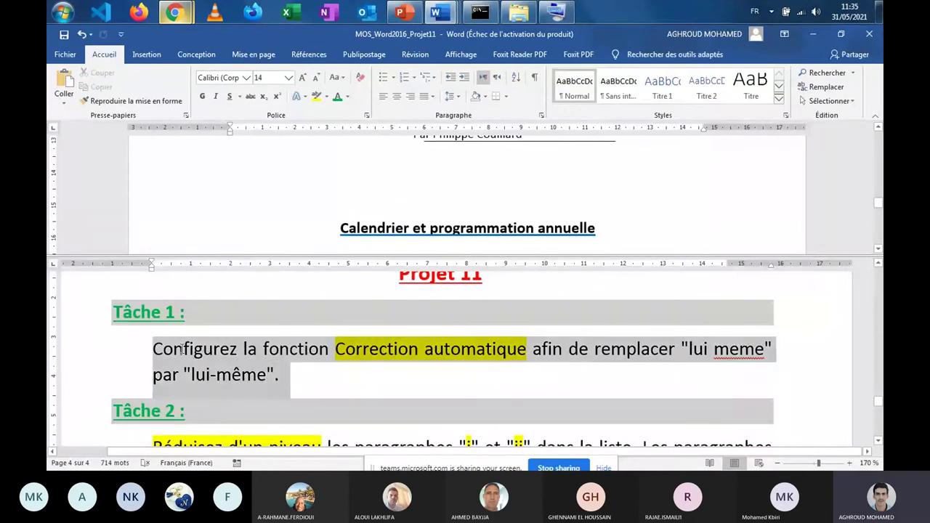
pyautogui.moveTo(691, 349); pyautogui.dragTo(729, 349)
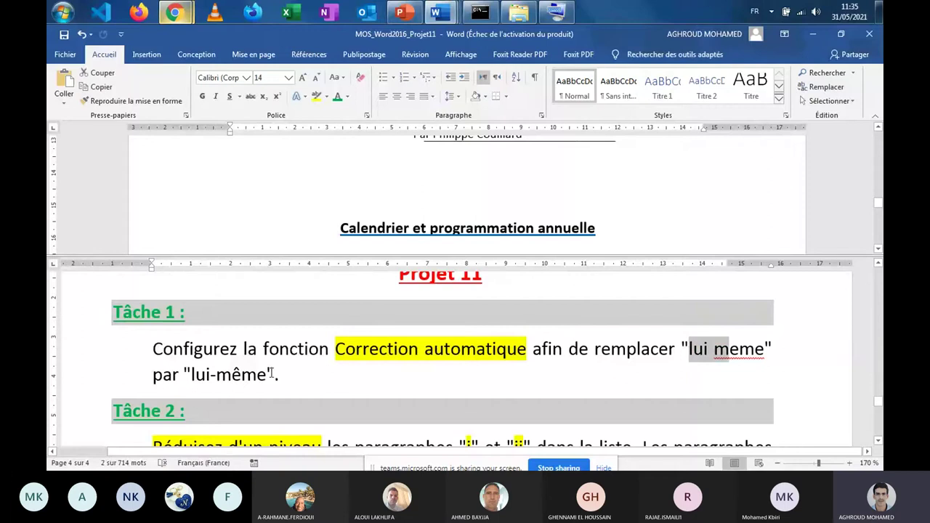
pyautogui.click(271, 374)
pyautogui.scroll(-2, 271, 374)
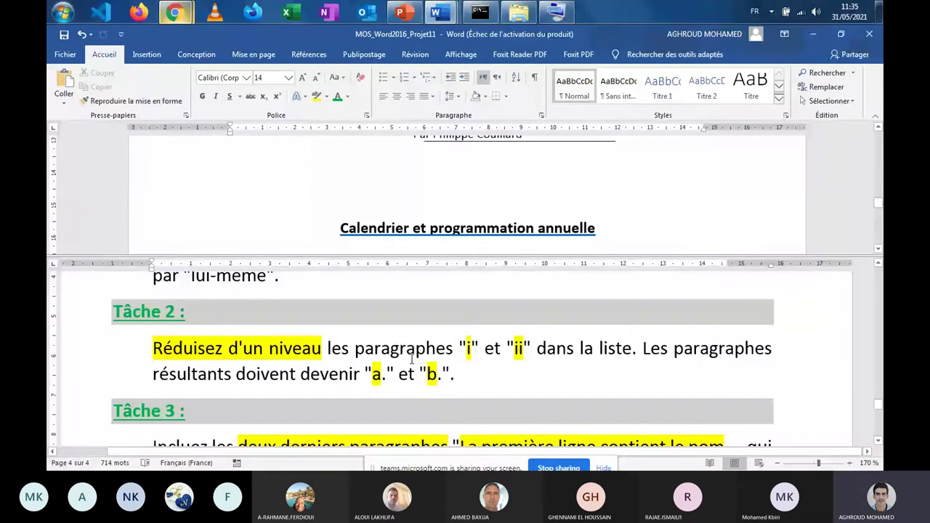
pyautogui.scroll(-2, 341, 350)
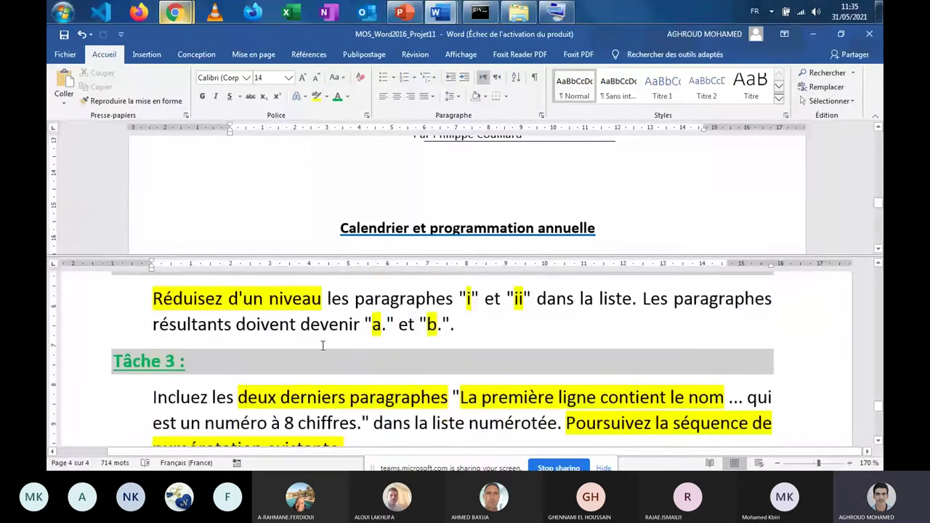
pyautogui.click(113, 101)
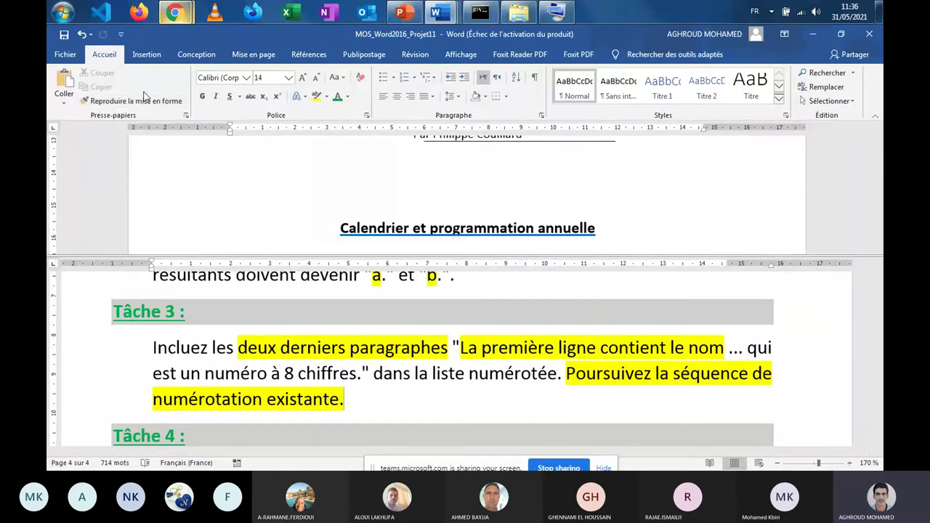
pyautogui.click(318, 373)
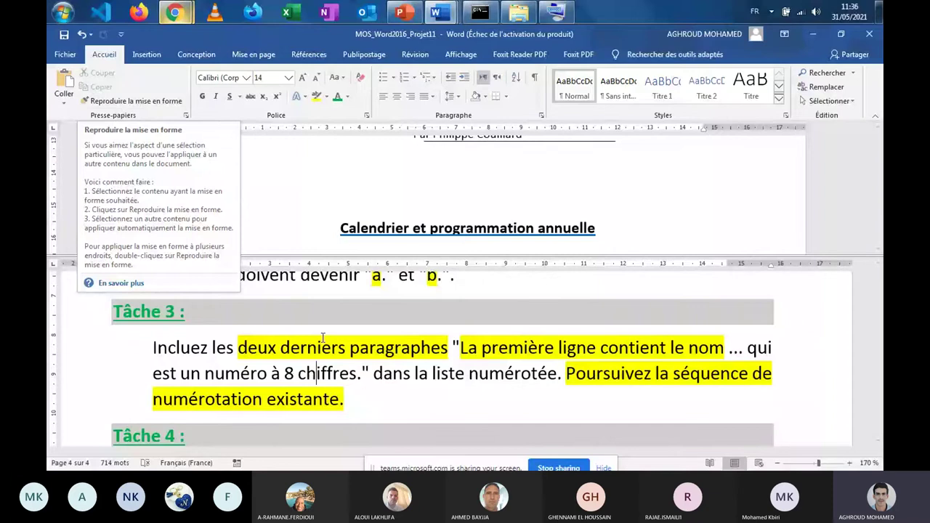
pyautogui.click(343, 399)
pyautogui.scroll(-2, 343, 399)
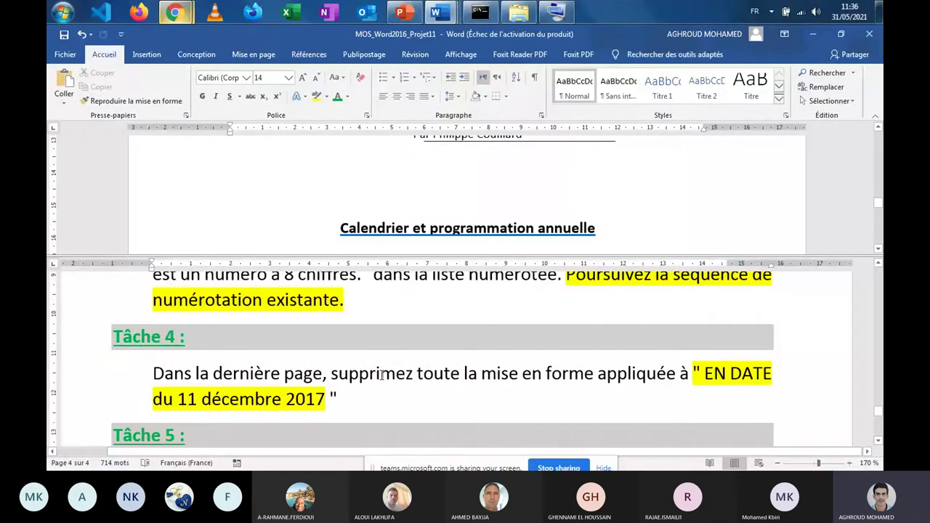
# Step: Try clearing all formatting from "Calendrier et programmation annuelle", compare it with Tâche 5, and undo the clearing
pyautogui.doubleClick(368, 226)
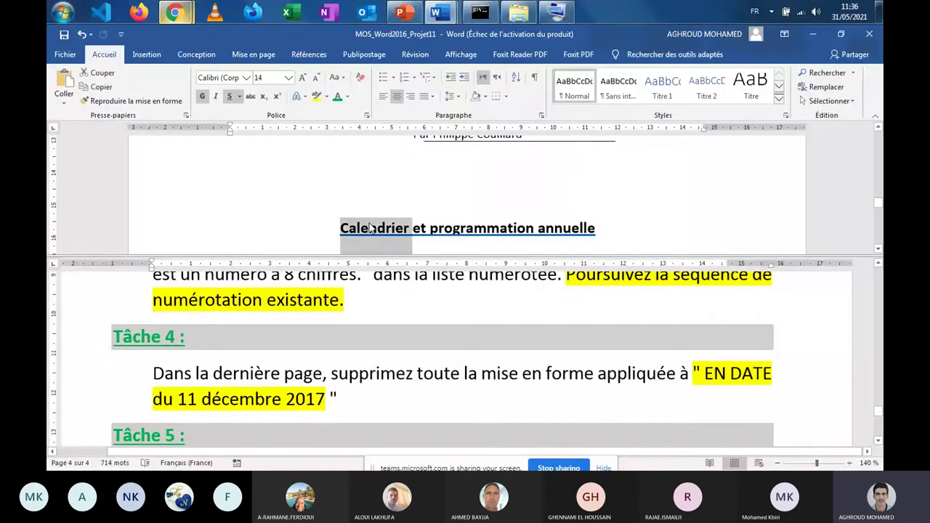
pyautogui.click(369, 228)
pyautogui.moveTo(335, 229); pyautogui.dragTo(602, 228)
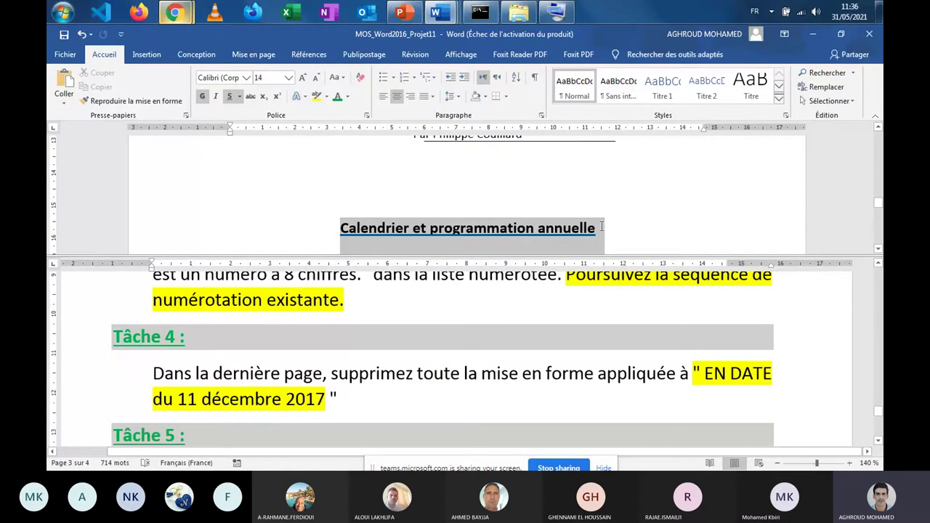
pyautogui.click(359, 77)
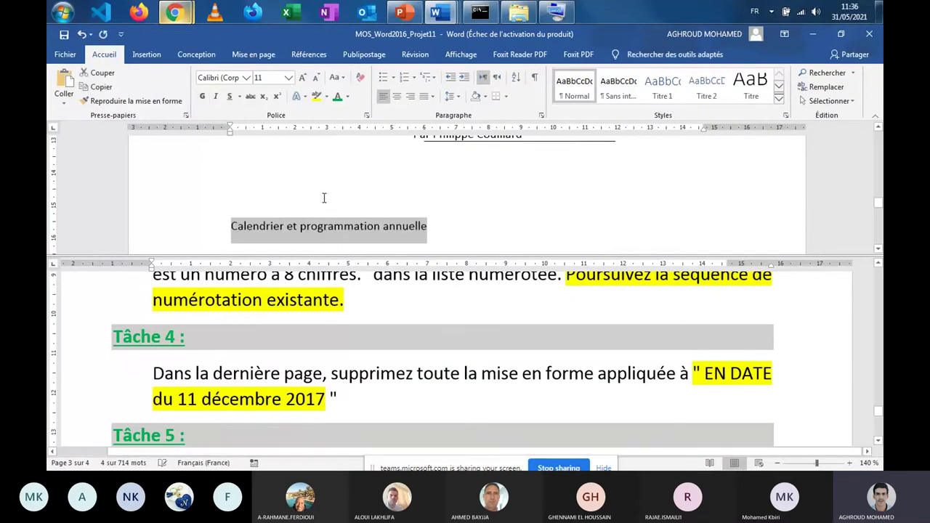
pyautogui.scroll(-3, 313, 408)
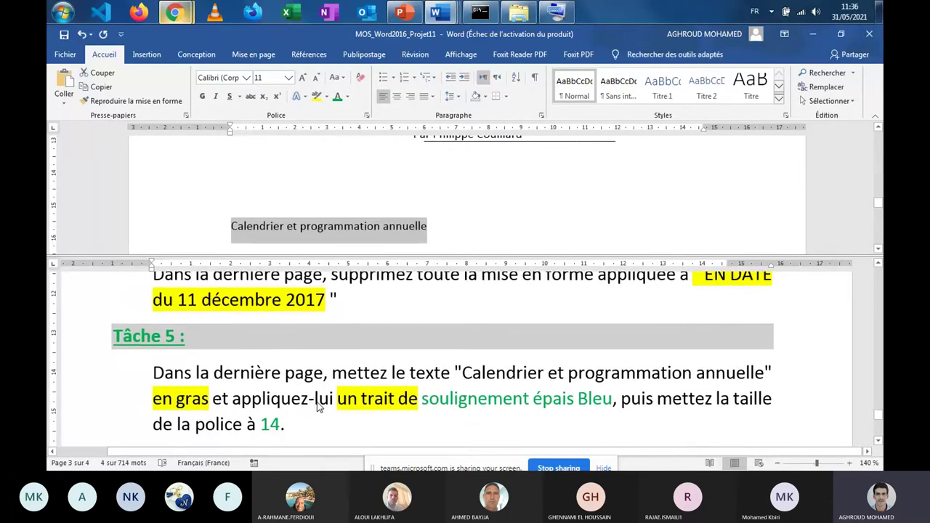
pyautogui.click(83, 35)
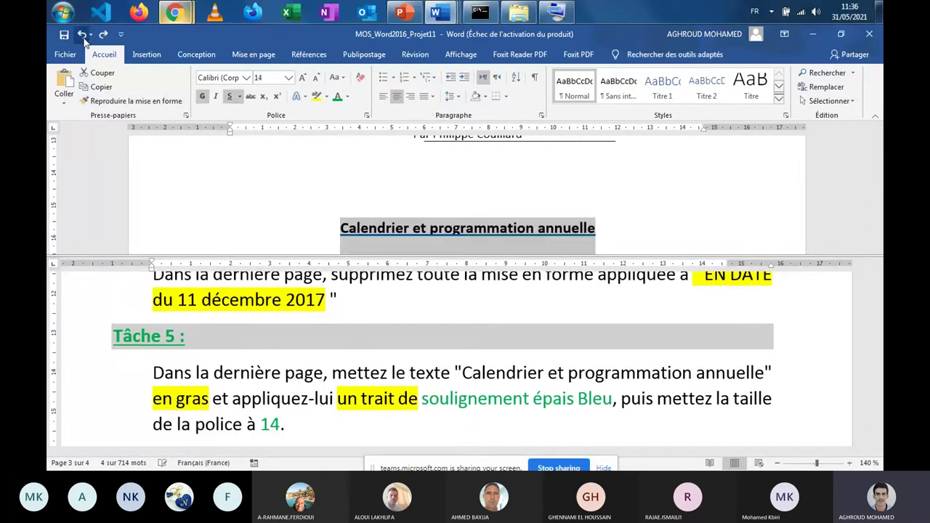
# Step: Check the underline style applied to "Calendrier et programmation annuelle" and return to the Tâche 2 instruction
pyautogui.click(240, 97)
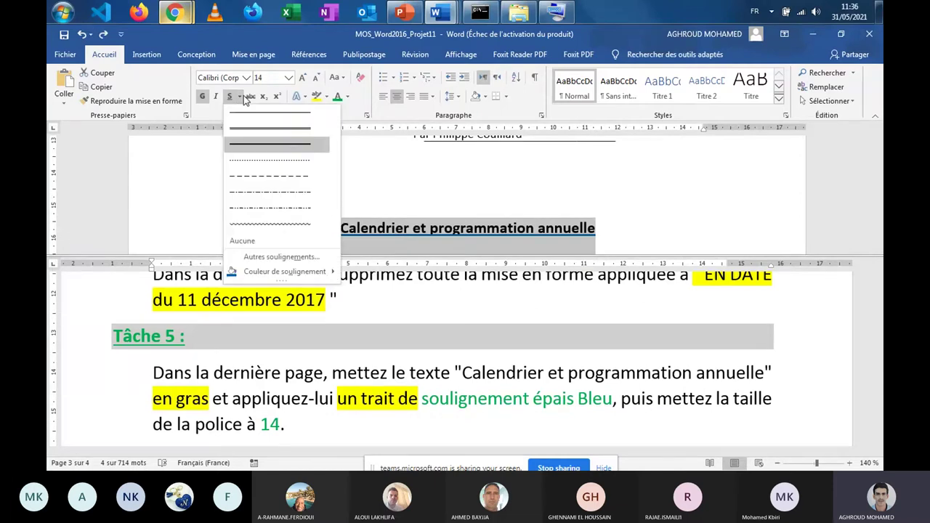
pyautogui.scroll(15, 344, 438)
pyautogui.scroll(-3, 344, 438)
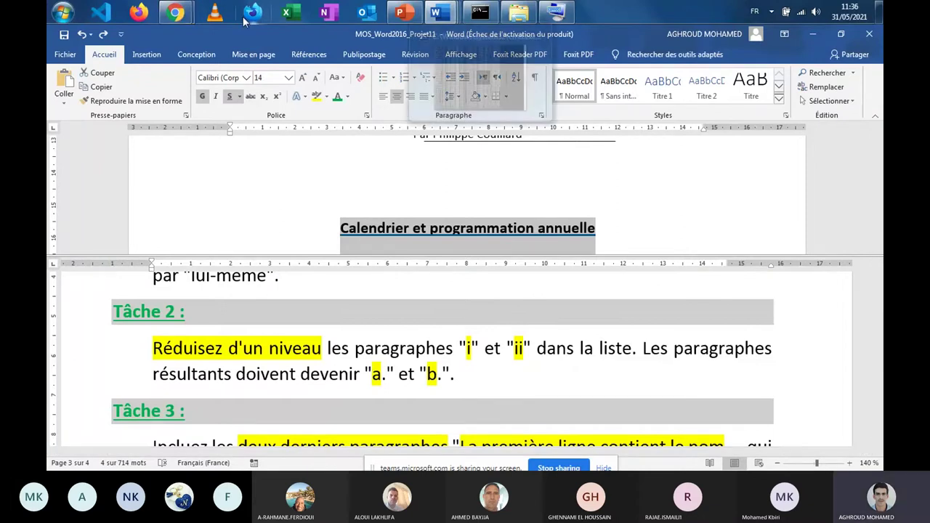
# Step: Check the Teams meeting in Chrome, and switch to the MOS_Word2016_Projet12 document in Word
pyautogui.moveTo(174, 12)
pyautogui.click(150, 62)
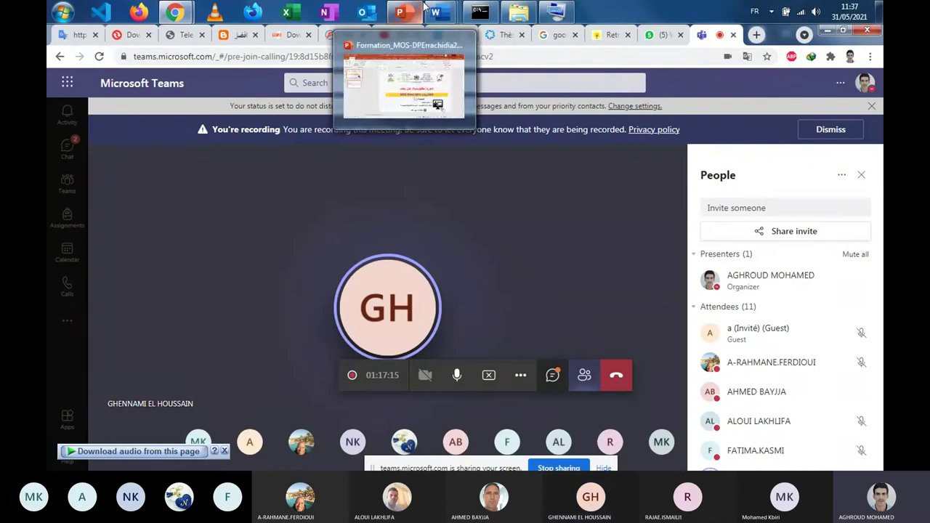
pyautogui.moveTo(438, 12)
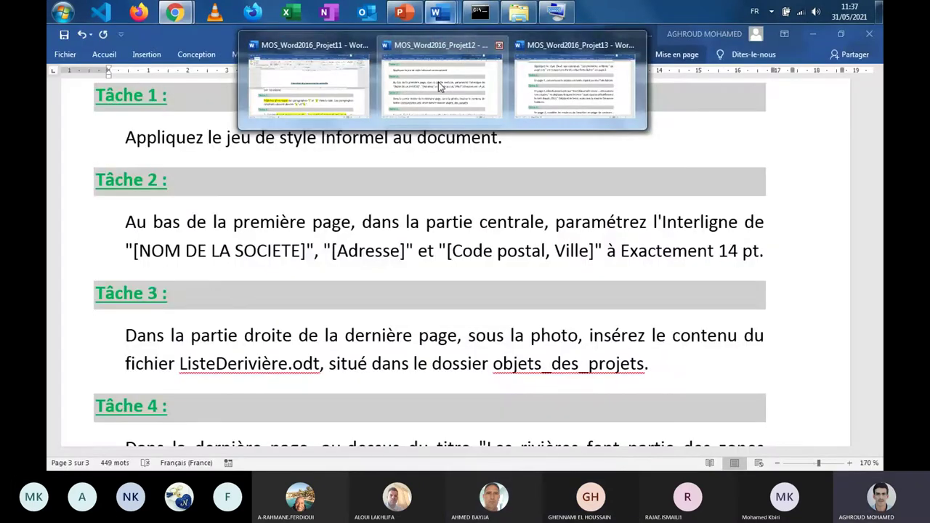
pyautogui.click(438, 82)
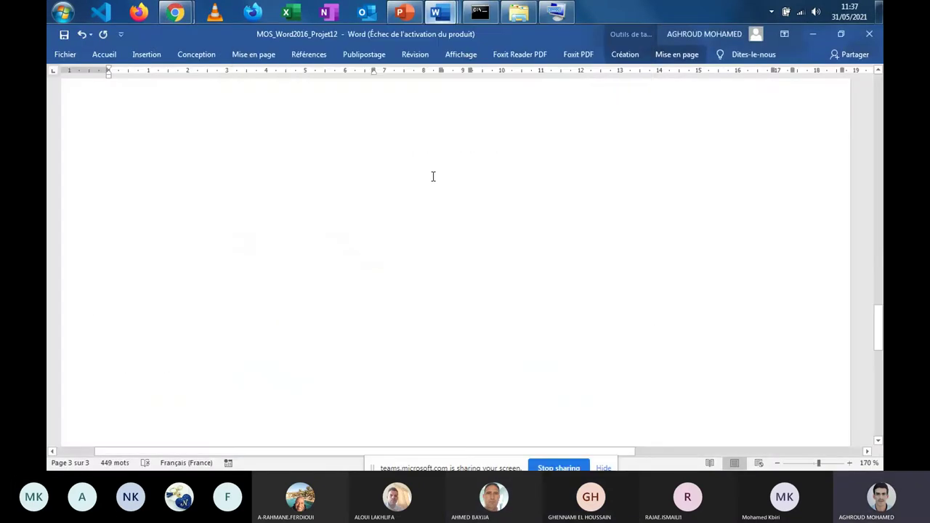
# Step: Set the Projet 12 document's zoom to 100% and go to its task instructions page
pyautogui.scroll(5, 437, 232)
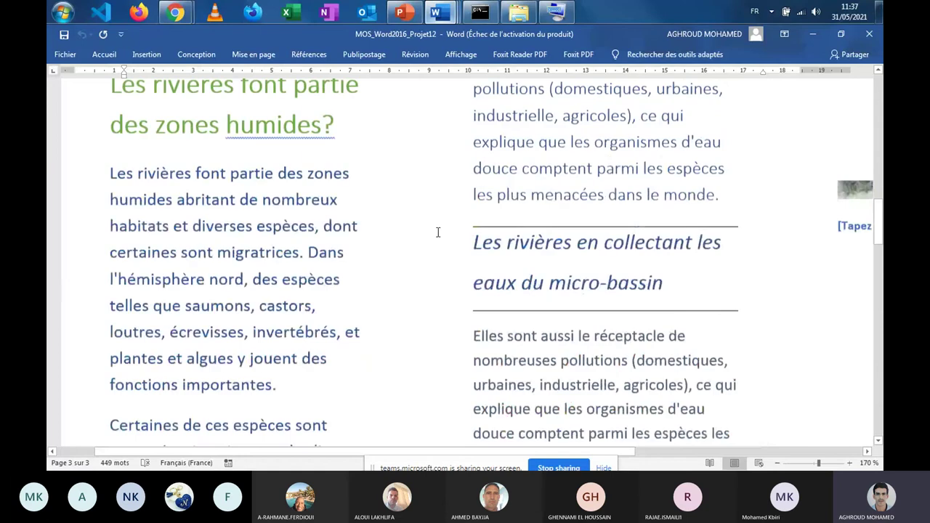
pyautogui.scroll(5, 438, 232)
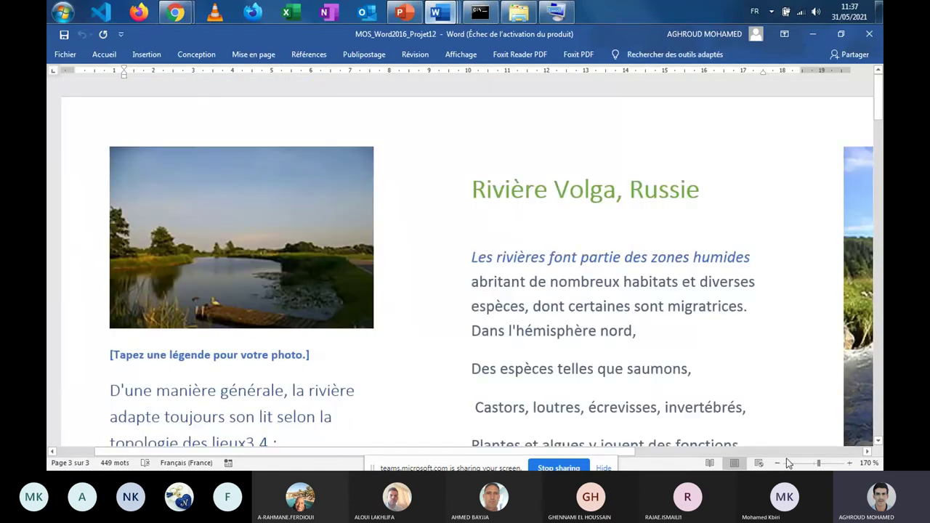
pyautogui.click(777, 463)
pyautogui.click(778, 463)
pyautogui.click(778, 463)
pyautogui.click(777, 463)
pyautogui.click(778, 463)
pyautogui.click(778, 462)
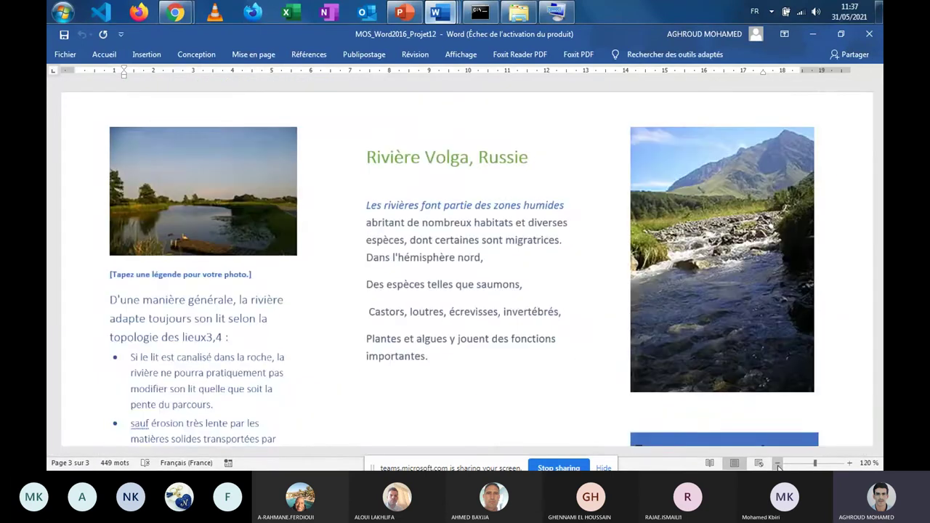
pyautogui.click(778, 463)
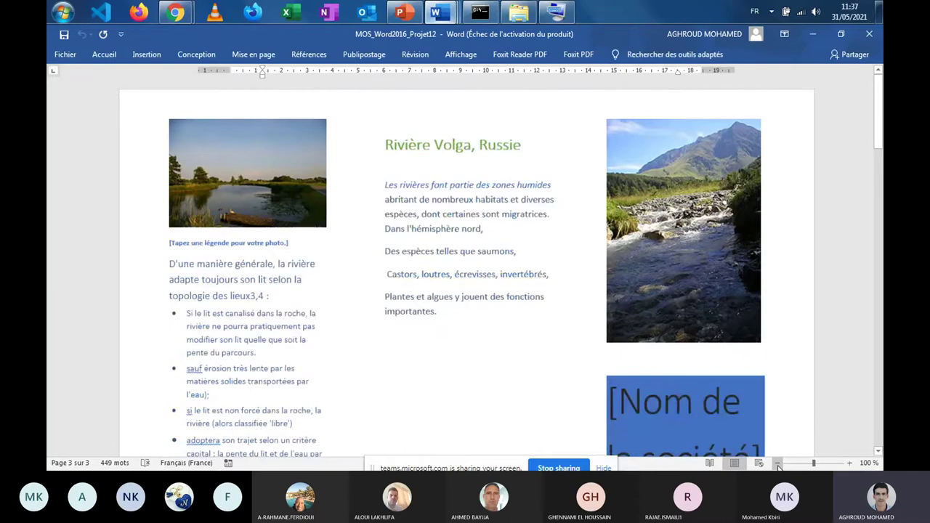
pyautogui.scroll(-10, 555, 356)
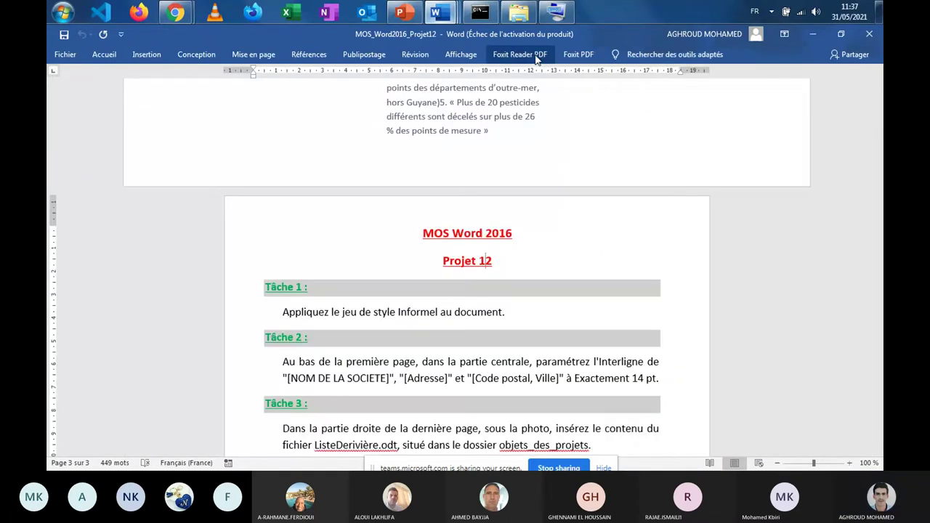
# Step: Split the Projet 12 document window, enlarge the upper pane and show Tâche 1 in the lower pane
pyautogui.click(460, 54)
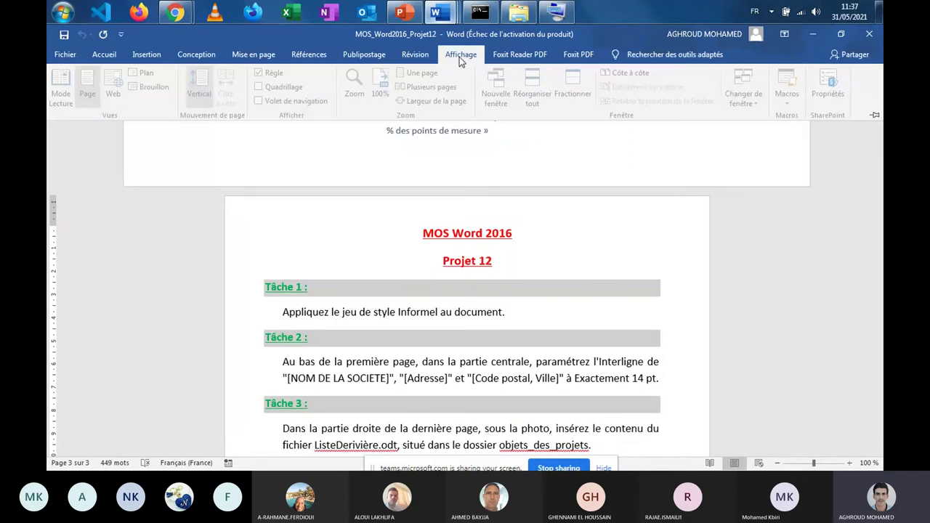
pyautogui.click(580, 87)
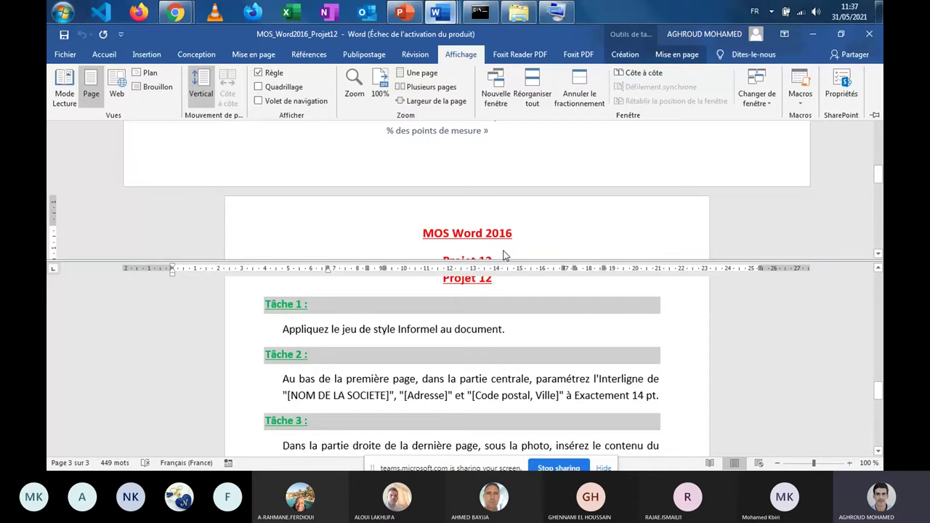
pyautogui.click(505, 255)
pyautogui.moveTo(505, 259); pyautogui.dragTo(485, 389)
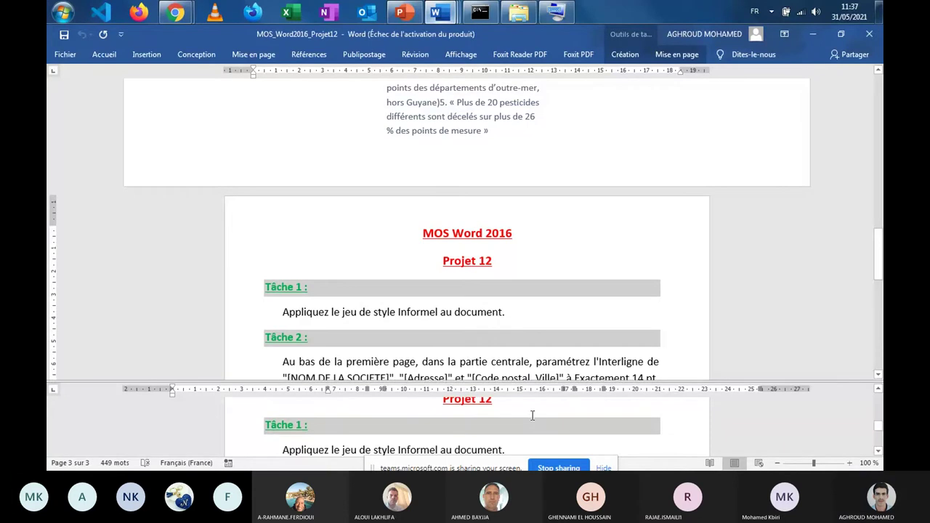
pyautogui.click(878, 452)
pyautogui.click(878, 451)
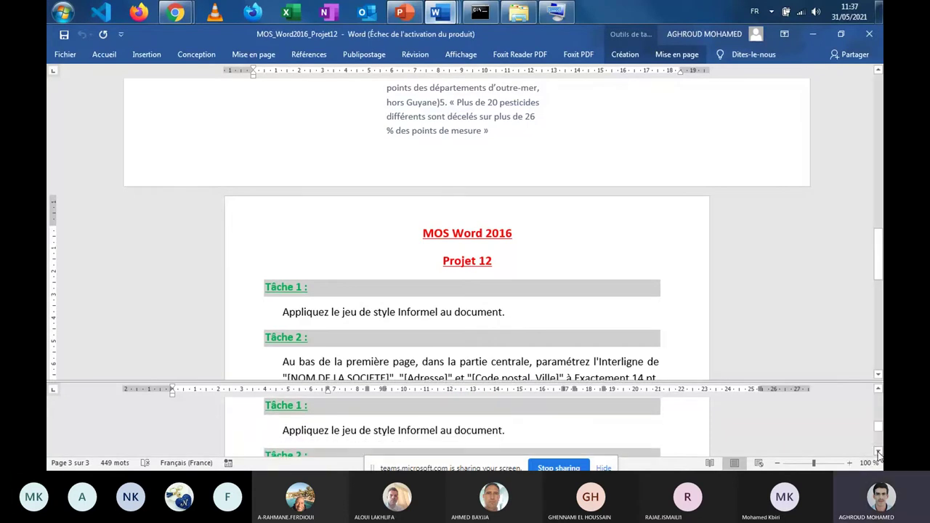
pyautogui.click(878, 391)
pyautogui.click(878, 391)
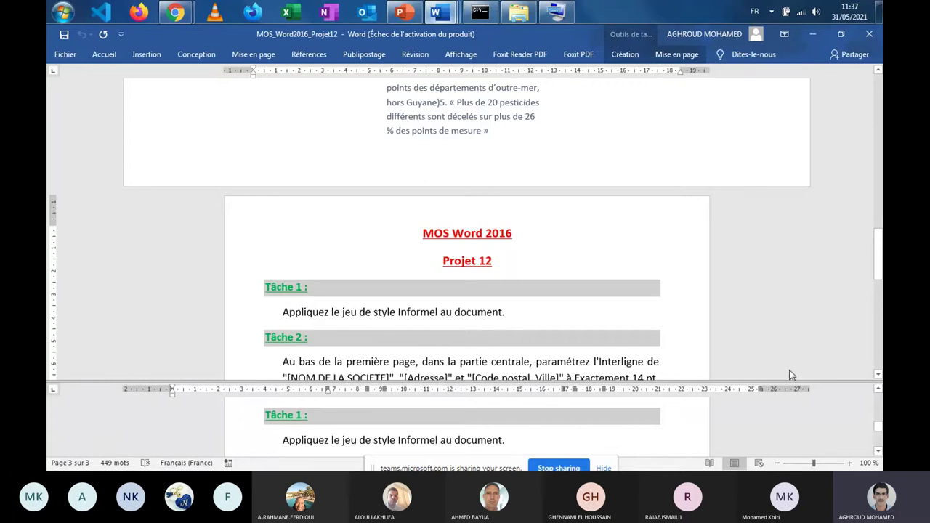
pyautogui.click(792, 375)
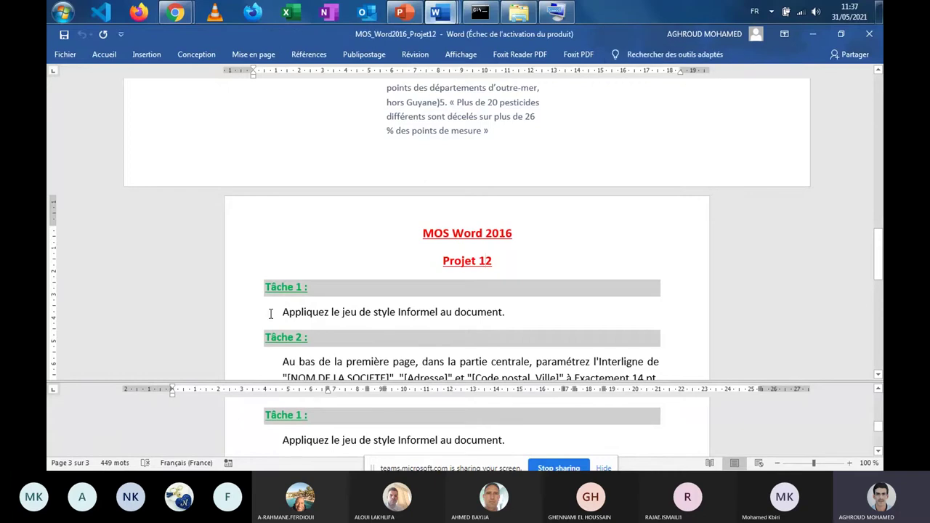
# Step: Read the Tâche 1 instruction about applying the Informel style set to the document
pyautogui.moveTo(295, 313); pyautogui.dragTo(482, 321)
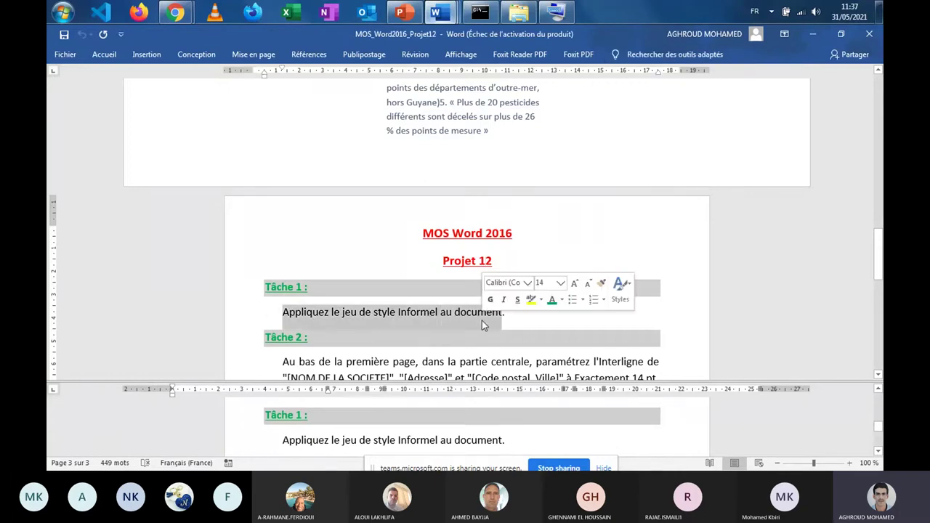
pyautogui.scroll(-1, 482, 321)
pyautogui.scroll(-1, 482, 320)
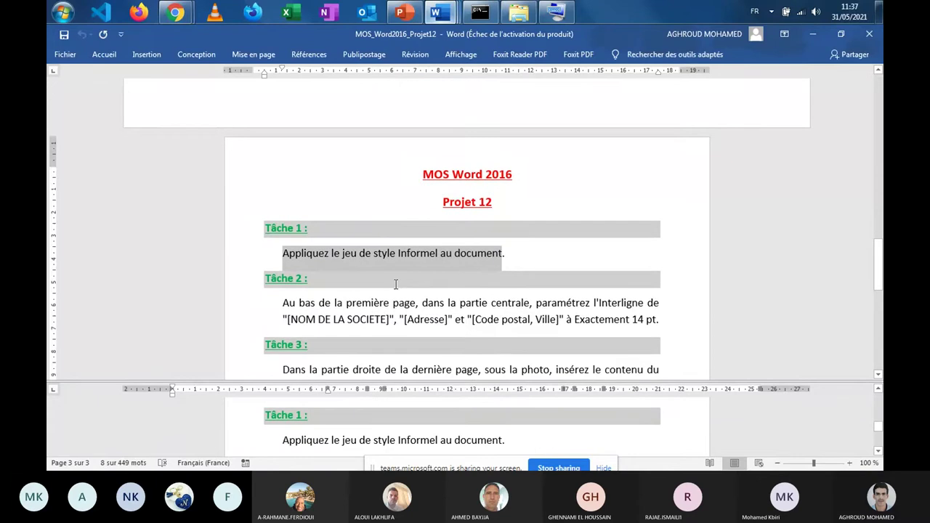
pyautogui.click(382, 253)
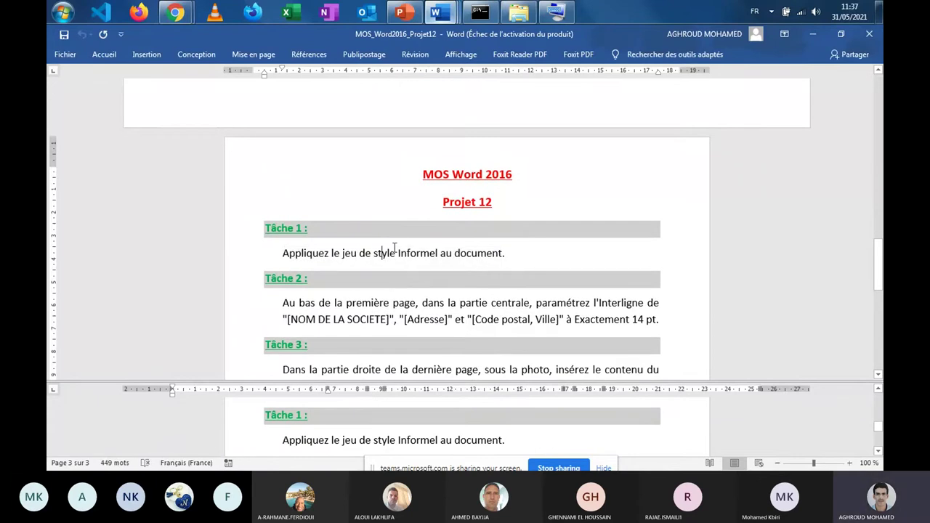
pyautogui.moveTo(505, 254); pyautogui.dragTo(285, 253)
pyautogui.click(377, 229)
pyautogui.moveTo(399, 253); pyautogui.dragTo(454, 253)
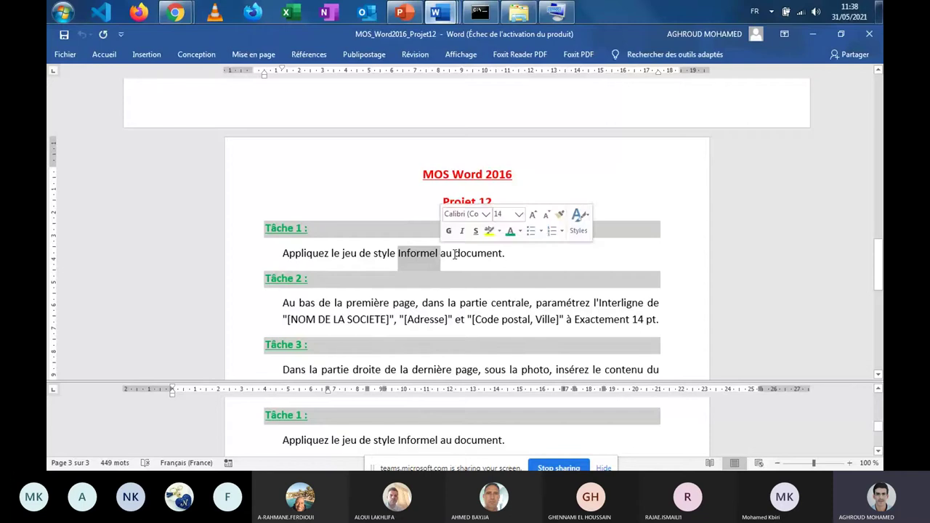
pyautogui.click(454, 253)
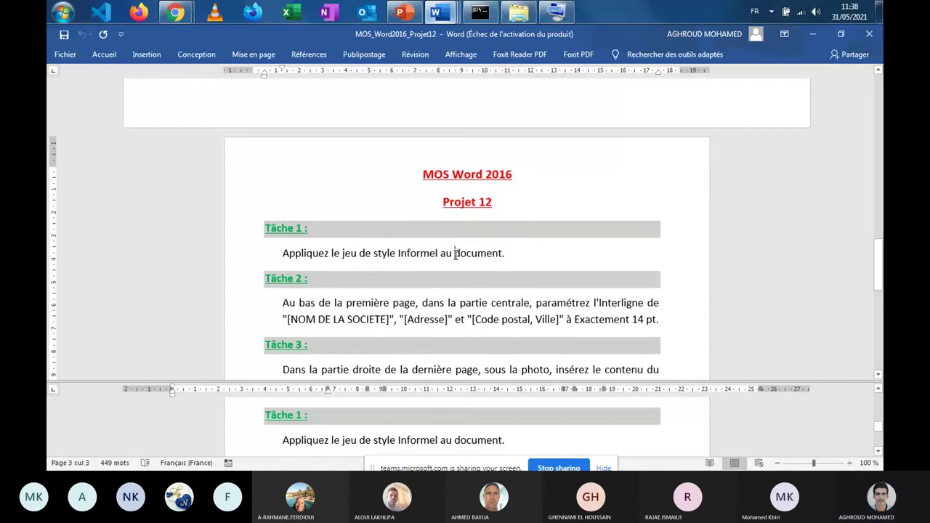
# Step: Read the Tâche 2 instruction about the line spacing of the company name, address and city placeholders on the first page
pyautogui.click(441, 303)
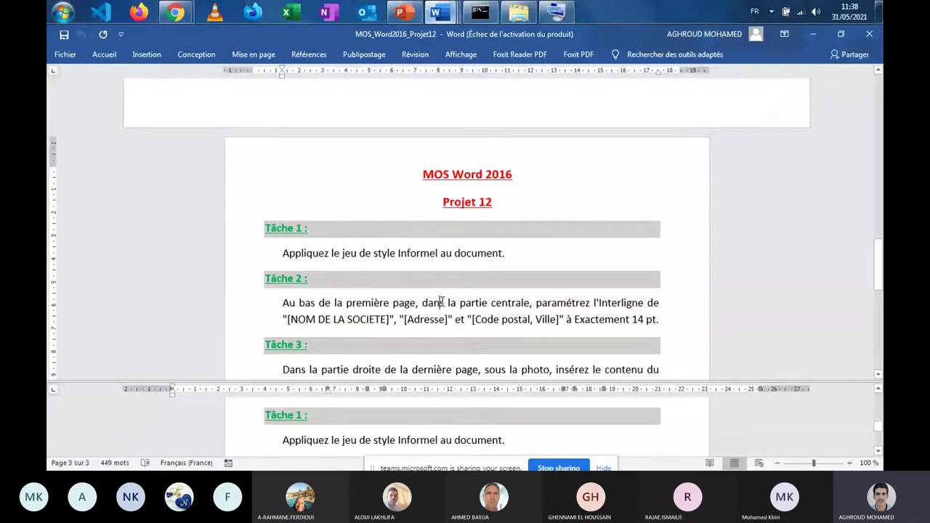
pyautogui.click(507, 259)
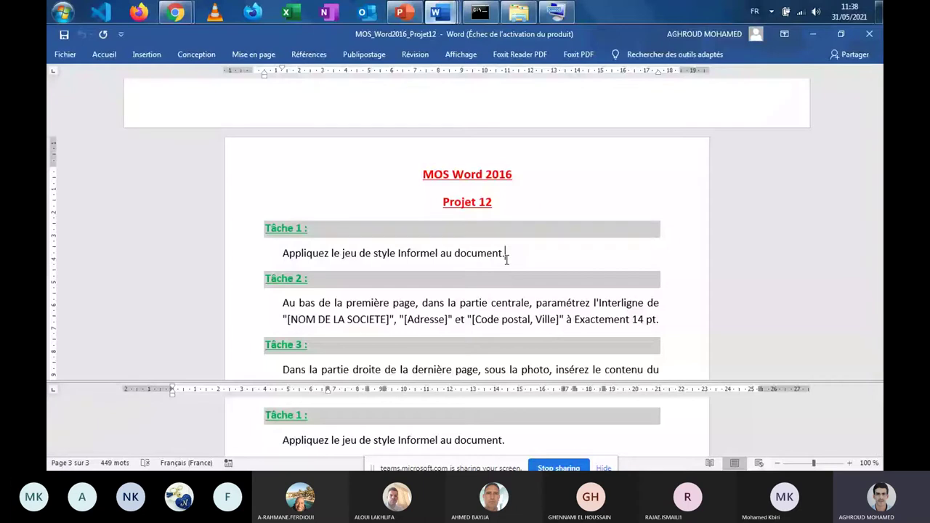
pyautogui.click(458, 279)
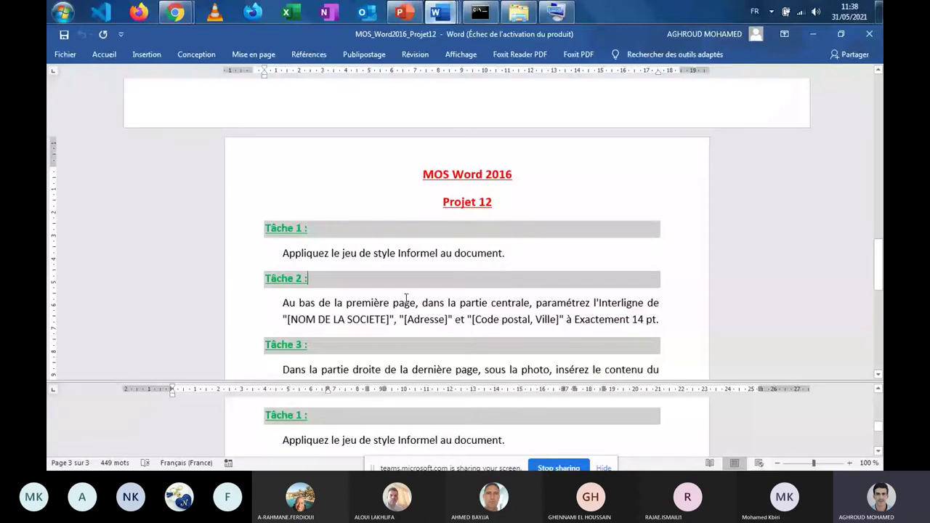
pyautogui.click(389, 303)
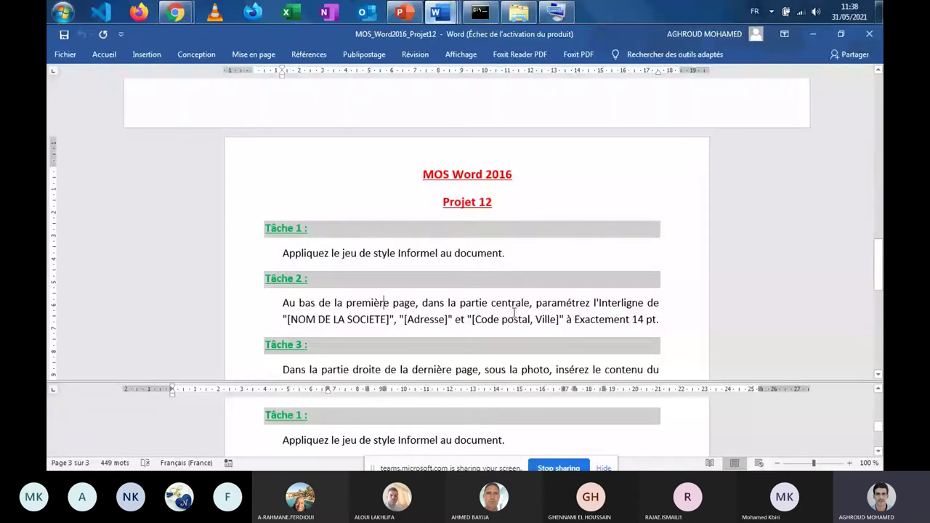
pyautogui.click(503, 320)
pyautogui.click(644, 303)
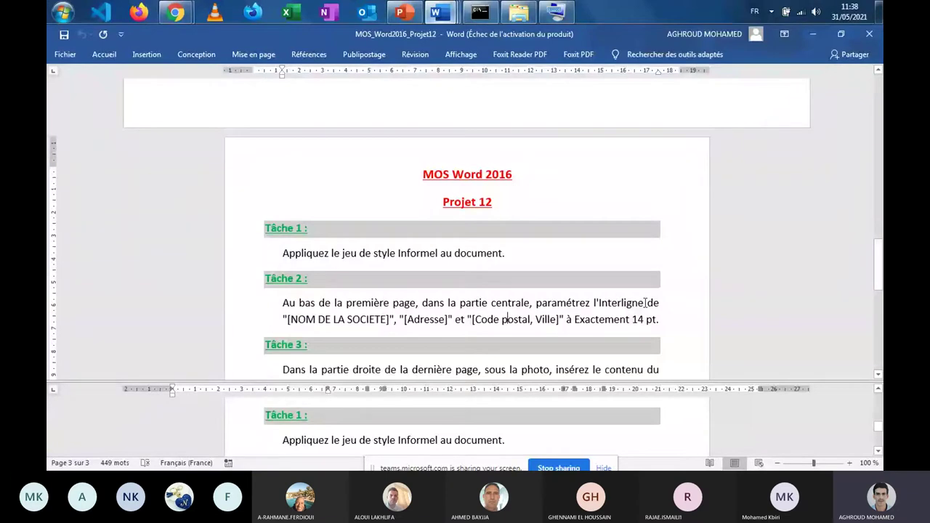
pyautogui.keyDown('shift'); pyautogui.click(598, 303); pyautogui.keyUp('shift')
pyautogui.click(599, 303)
# Step: Highlight "le jeu de style" in yellow in the Tâche 1 instruction
pyautogui.click(372, 253)
pyautogui.moveTo(396, 254); pyautogui.dragTo(285, 253)
pyautogui.click(343, 254)
pyautogui.moveTo(398, 253); pyautogui.dragTo(333, 254)
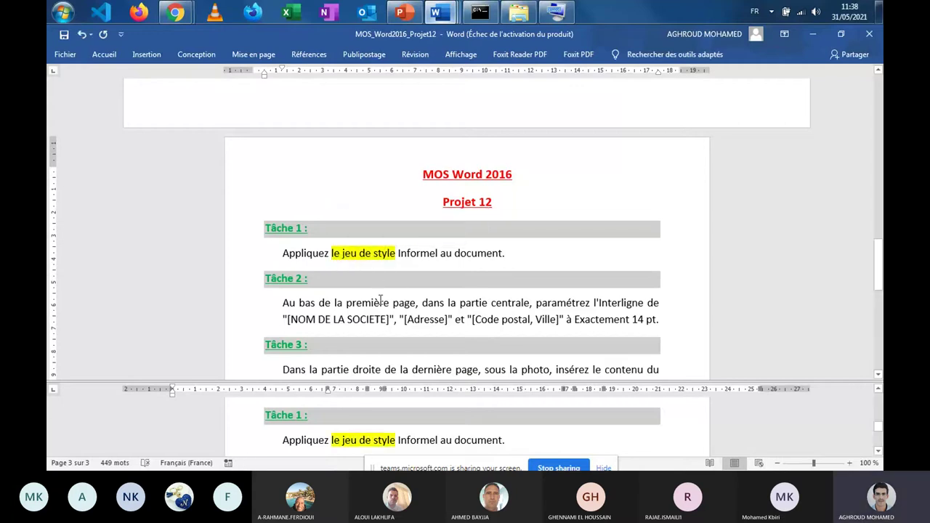
# Step: Highlight "l'Interligne" in yellow and colour "à Exactement 14 pt" green in the Tâche 2 instruction
pyautogui.click(515, 305)
pyautogui.moveTo(643, 303); pyautogui.dragTo(595, 302)
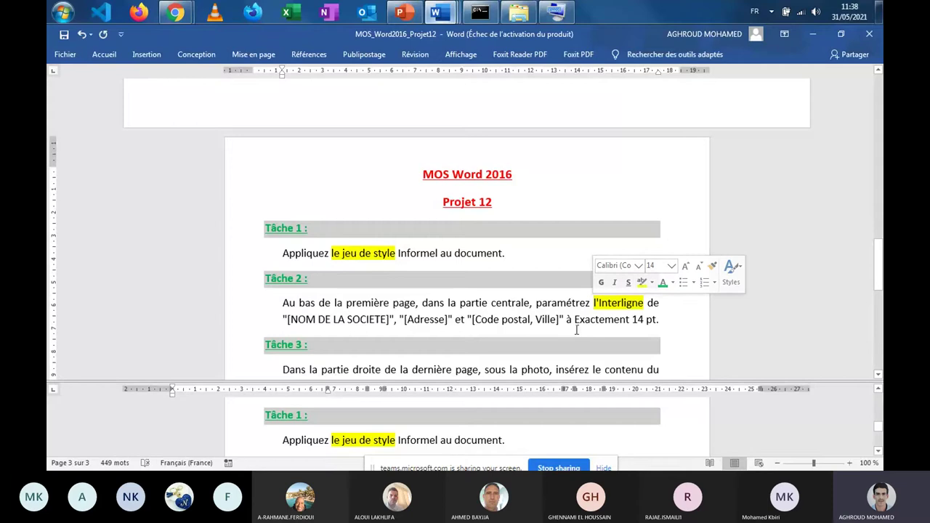
pyautogui.click(599, 315)
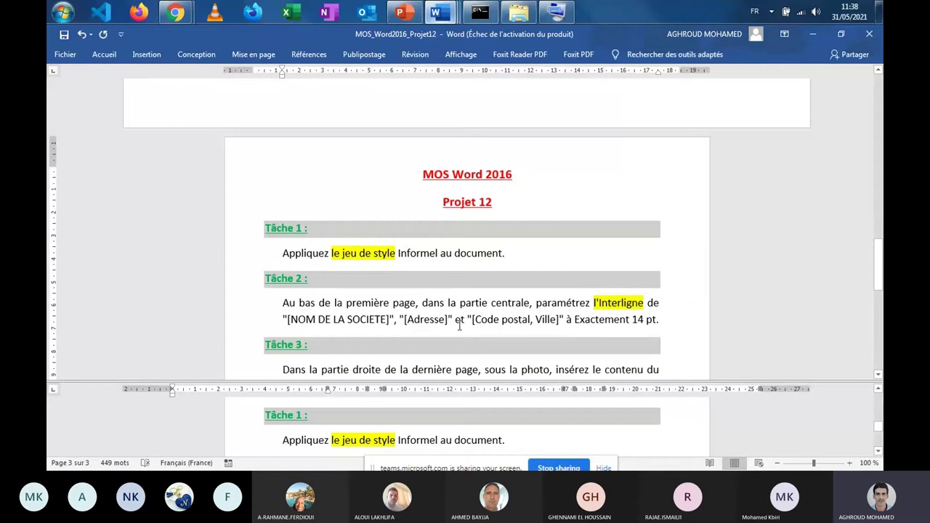
pyautogui.moveTo(568, 320); pyautogui.dragTo(659, 325)
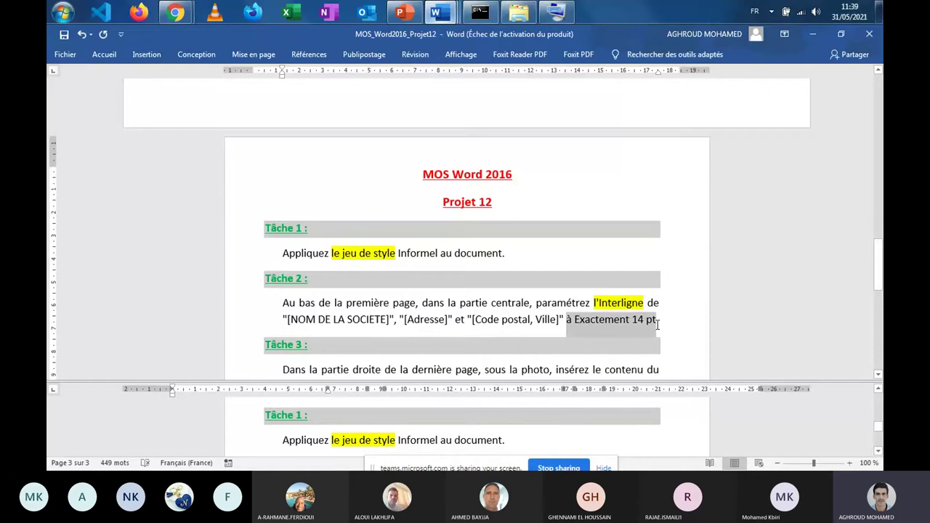
pyautogui.click(727, 307)
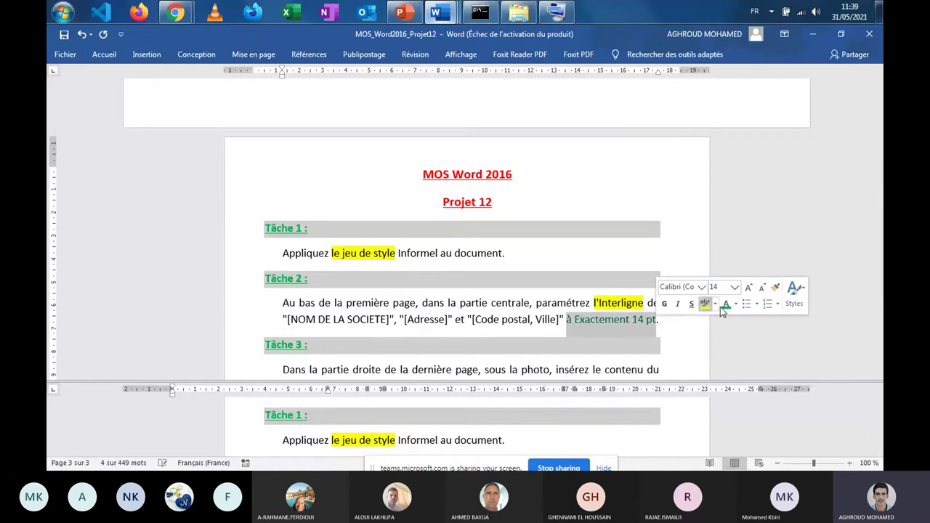
pyautogui.click(550, 320)
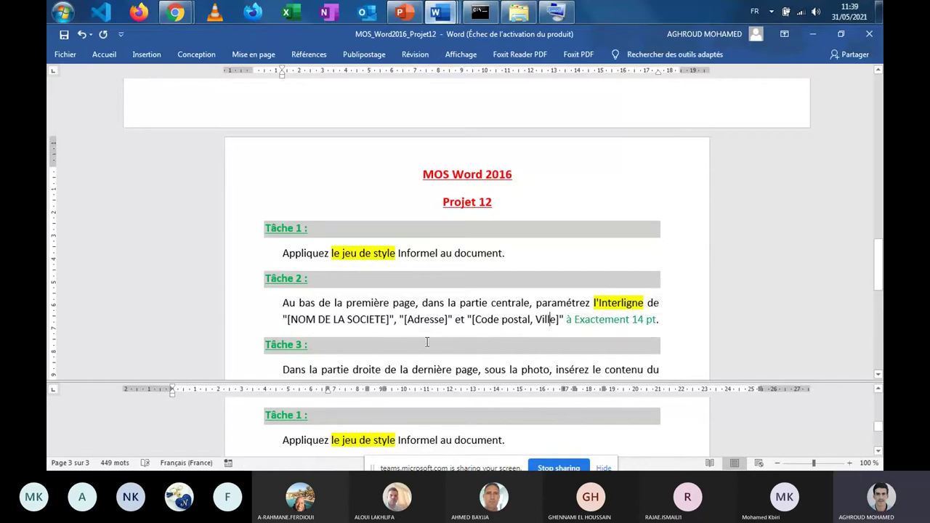
# Step: Colour the word "Informel" green in the Tâche 1 instruction
pyautogui.doubleClick(407, 253)
pyautogui.click(475, 231)
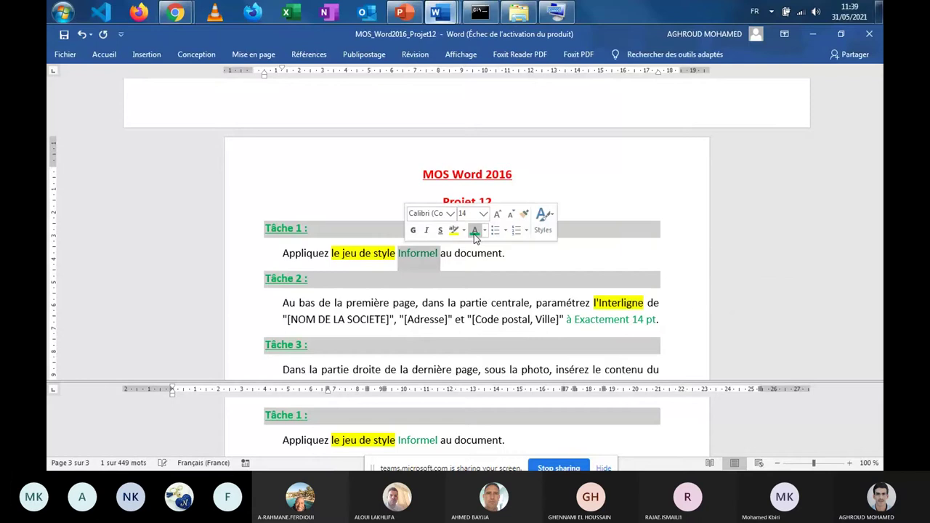
pyautogui.click(455, 320)
# Step: Highlight "insérez le contenu du fichier ListeDerivière.odt" in yellow in the Tâche 3 instruction
pyautogui.scroll(-1, 454, 320)
pyautogui.scroll(-2, 360, 314)
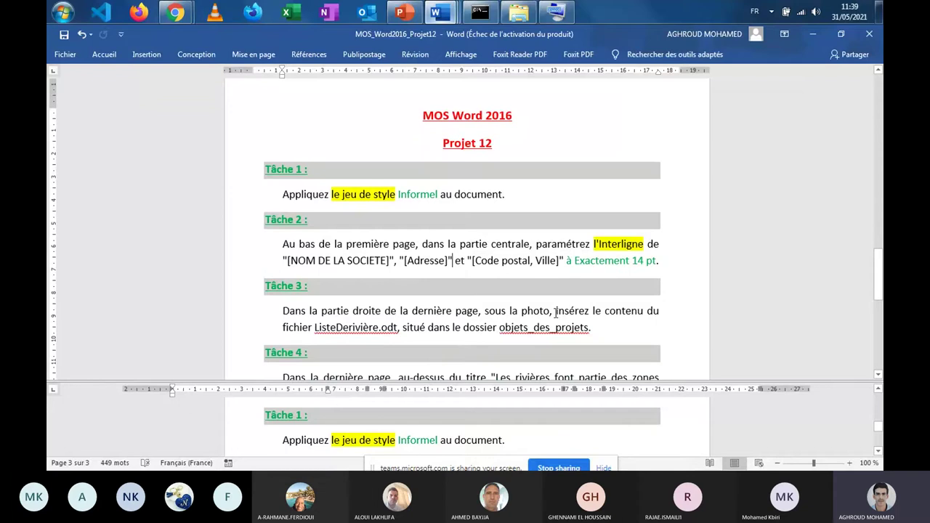
pyautogui.moveTo(556, 310); pyautogui.dragTo(397, 328)
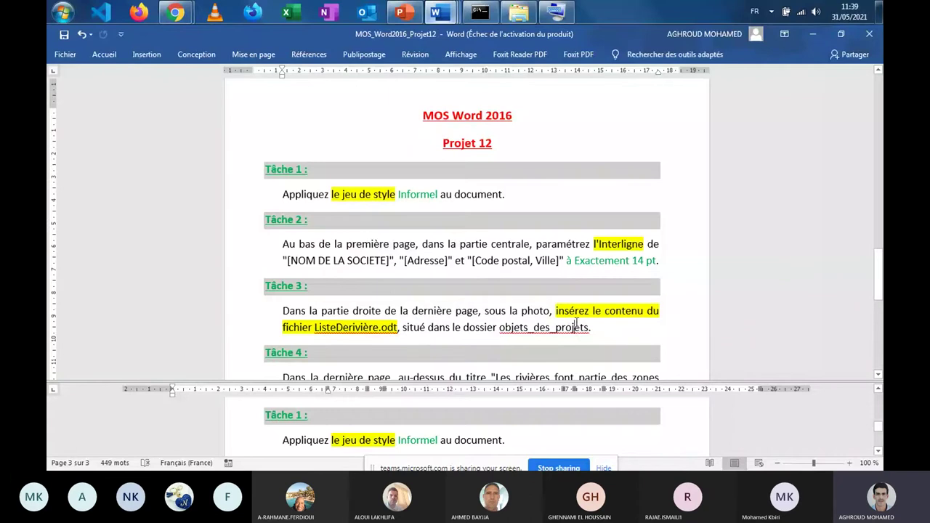
# Step: Highlight "insérez la photo Bien-Fait.jpg" in yellow in the Tâche 4 instruction
pyautogui.scroll(-2, 576, 327)
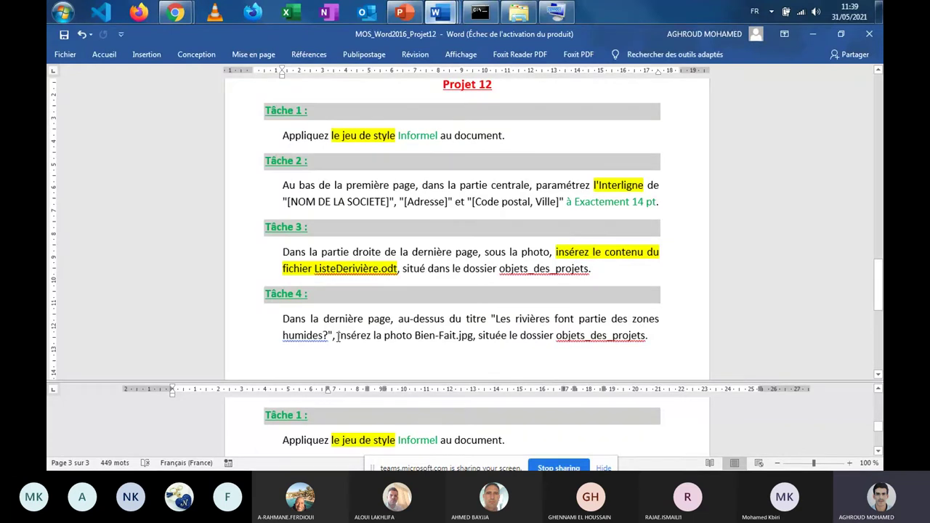
pyautogui.moveTo(337, 336); pyautogui.dragTo(476, 336)
pyautogui.click(525, 319)
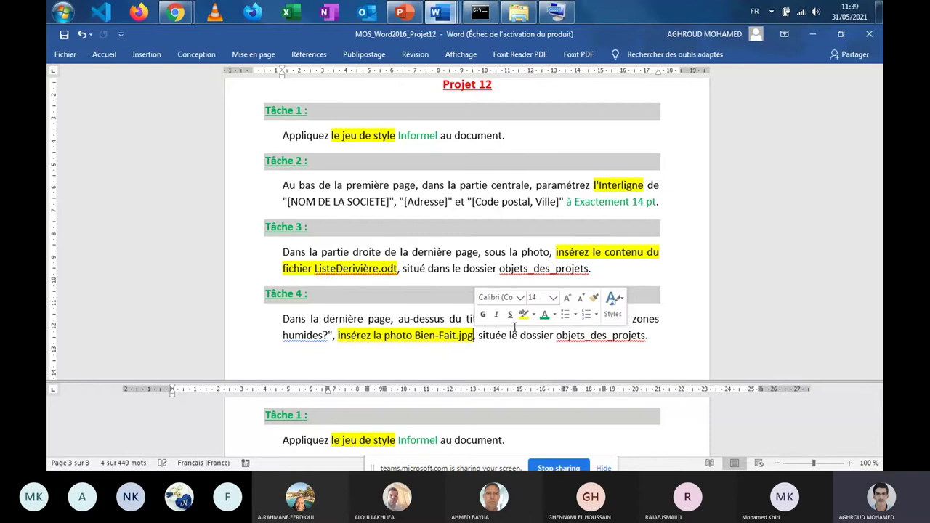
pyautogui.scroll(-3, 505, 342)
pyautogui.scroll(3, 505, 342)
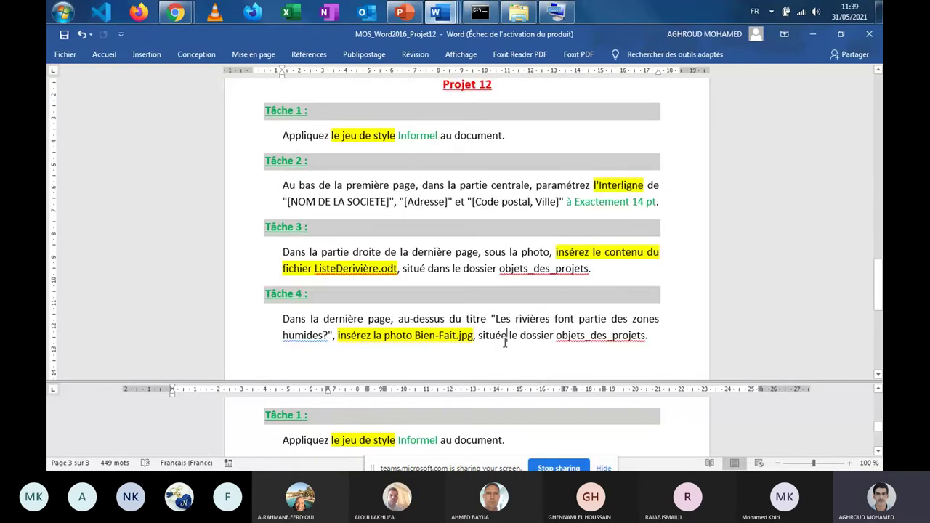
pyautogui.scroll(3, 505, 342)
pyautogui.scroll(-3, 502, 332)
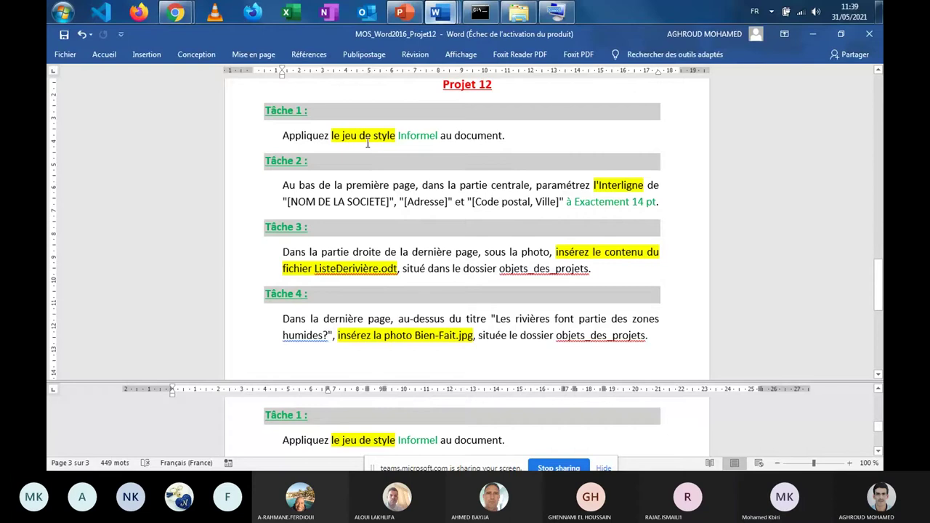
pyautogui.click(472, 446)
pyautogui.scroll(-2, 472, 444)
pyautogui.scroll(2, 472, 441)
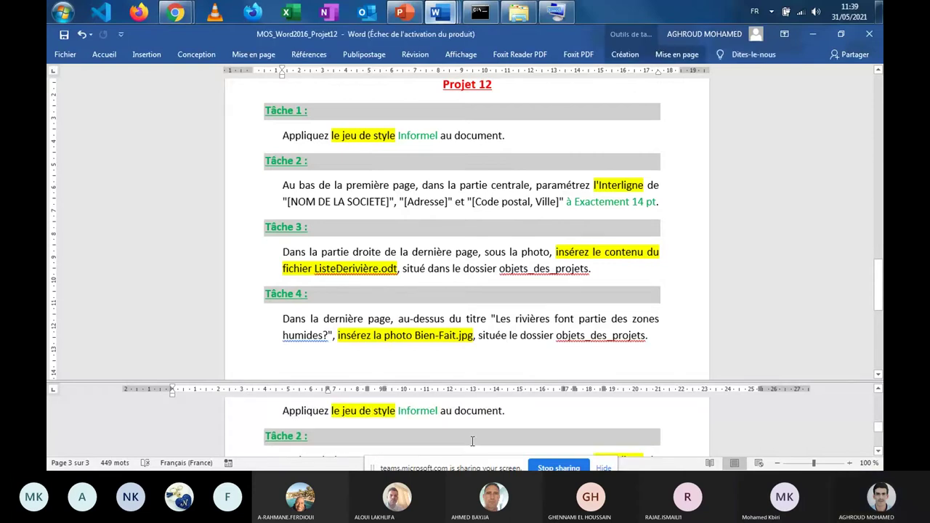
# Step: Examine the brochure's first page, from the "Rivière Volga, Russie" heading down to the company placeholders and the bulleted text
pyautogui.click(441, 282)
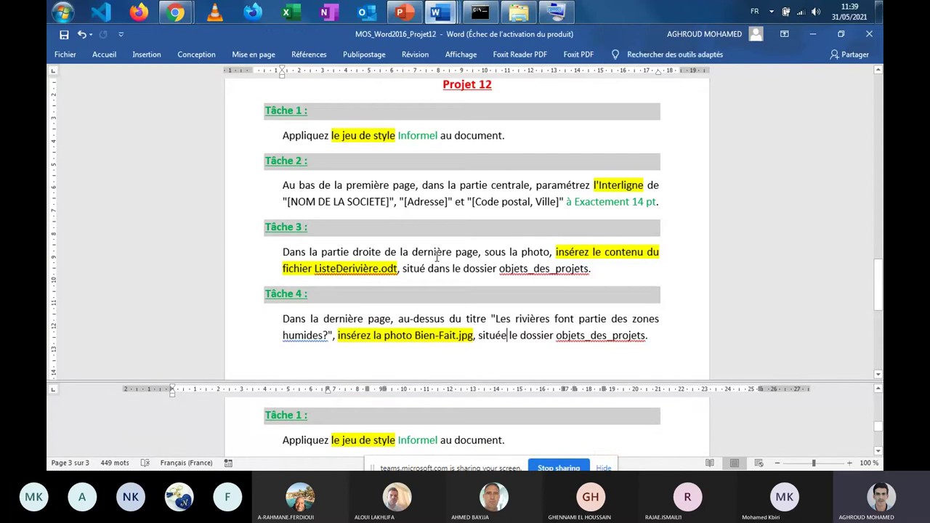
pyautogui.scroll(-10, 436, 256)
pyautogui.scroll(-5, 437, 256)
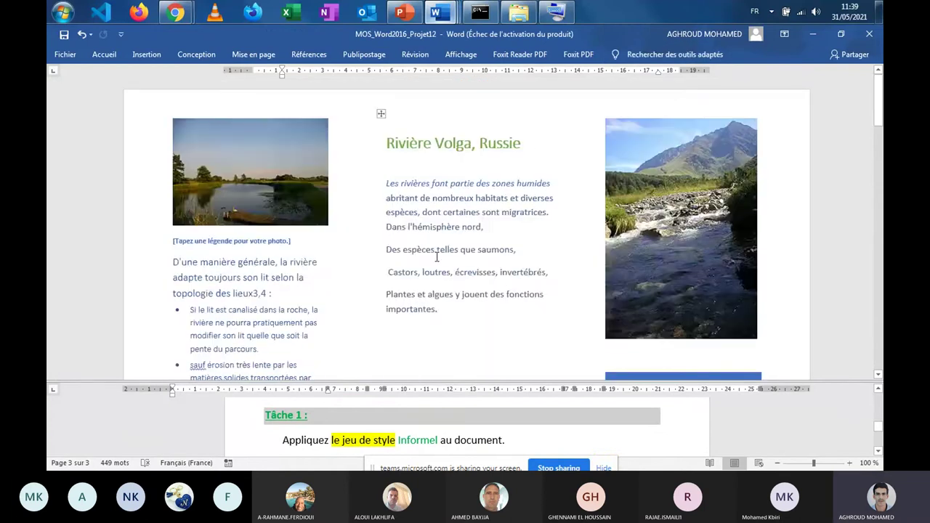
pyautogui.click(445, 142)
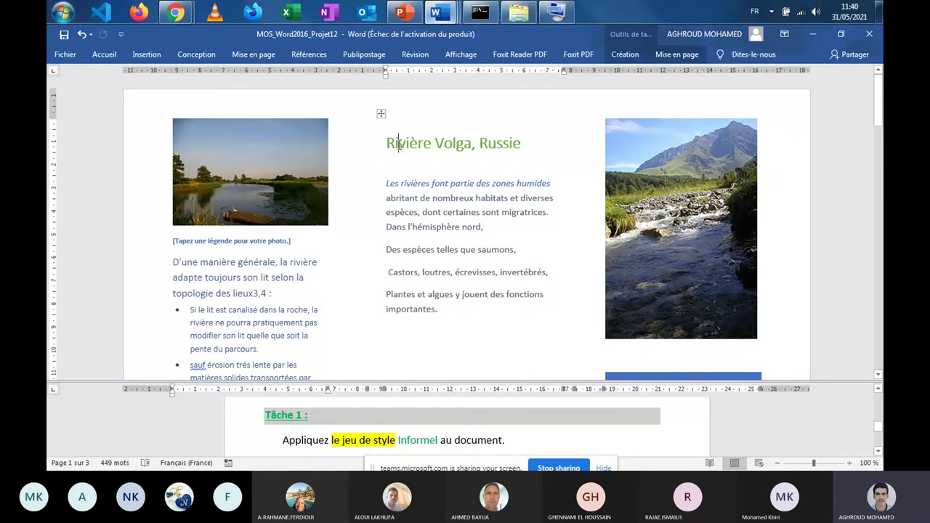
pyautogui.scroll(-8, 247, 311)
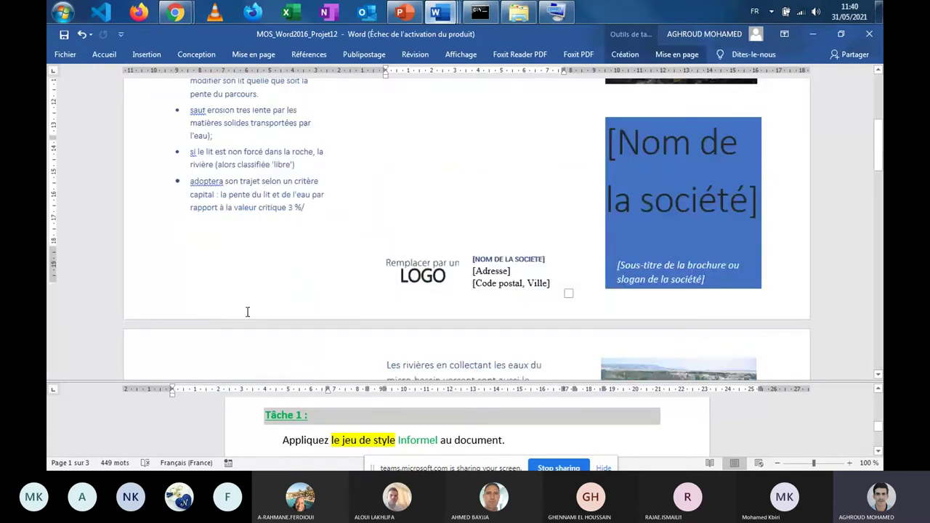
pyautogui.scroll(5, 247, 311)
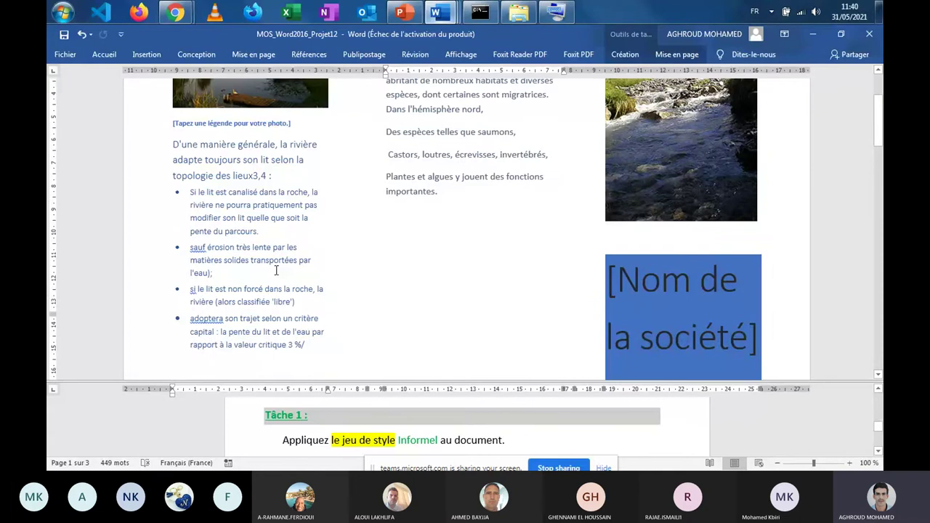
pyautogui.scroll(2, 276, 271)
pyautogui.moveTo(303, 293); pyautogui.dragTo(210, 240)
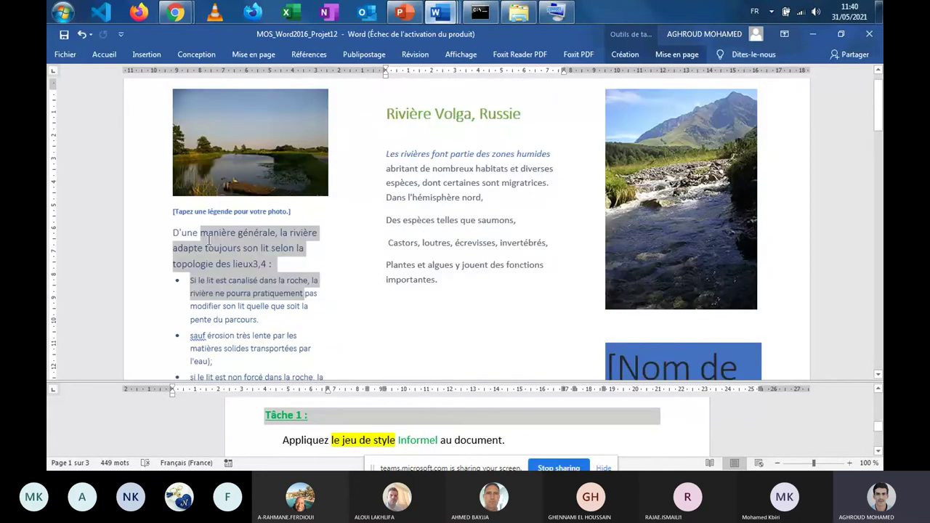
pyautogui.click(349, 295)
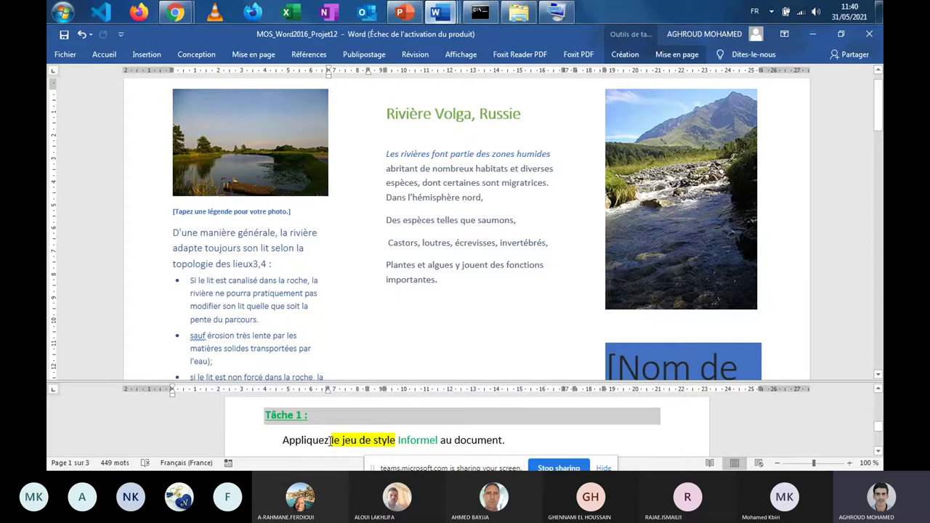
# Step: Bring up the document's style sets to find the Informel set requested in Tâche 1
pyautogui.moveTo(437, 440); pyautogui.dragTo(399, 441)
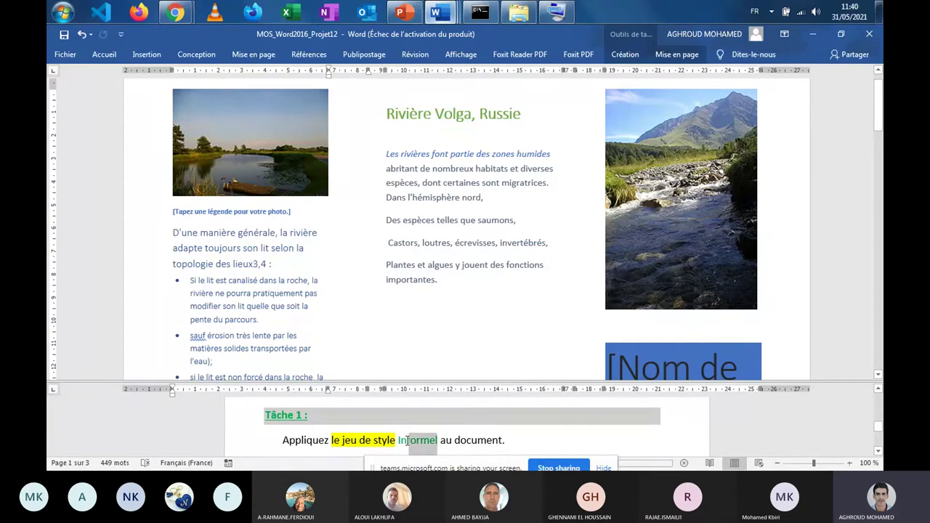
pyautogui.click(405, 200)
pyautogui.scroll(1, 404, 200)
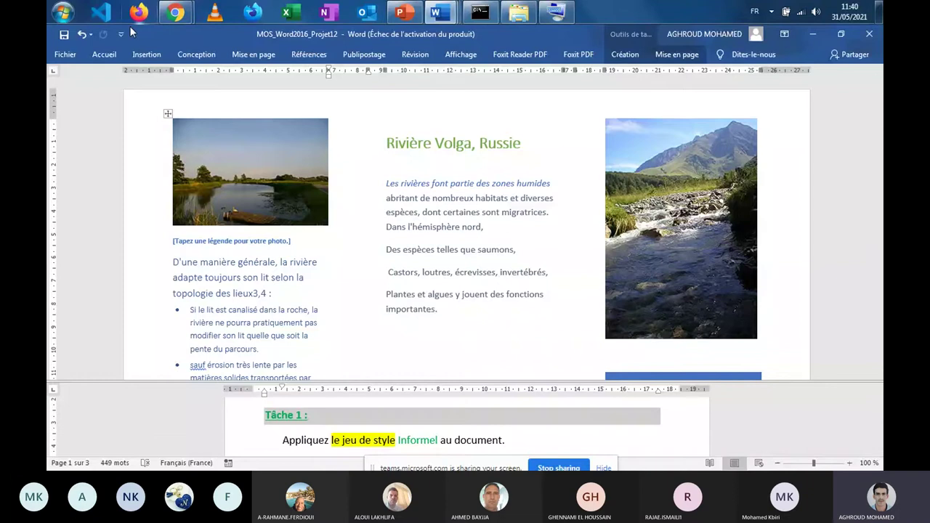
pyautogui.doubleClick(93, 58)
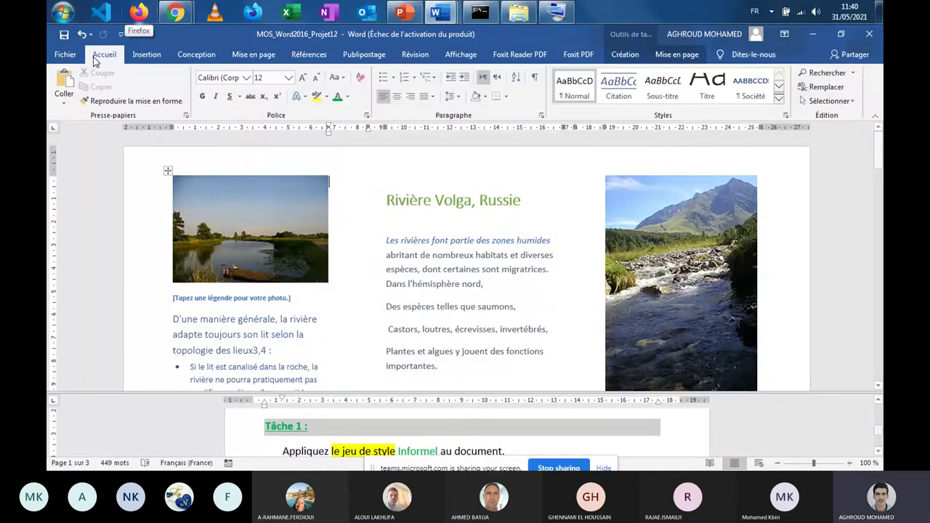
pyautogui.click(273, 64)
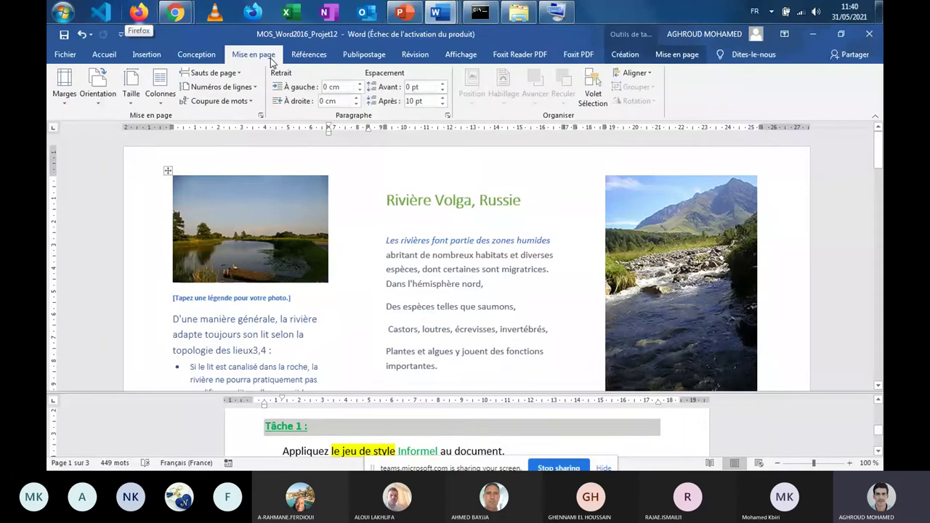
pyautogui.click(205, 62)
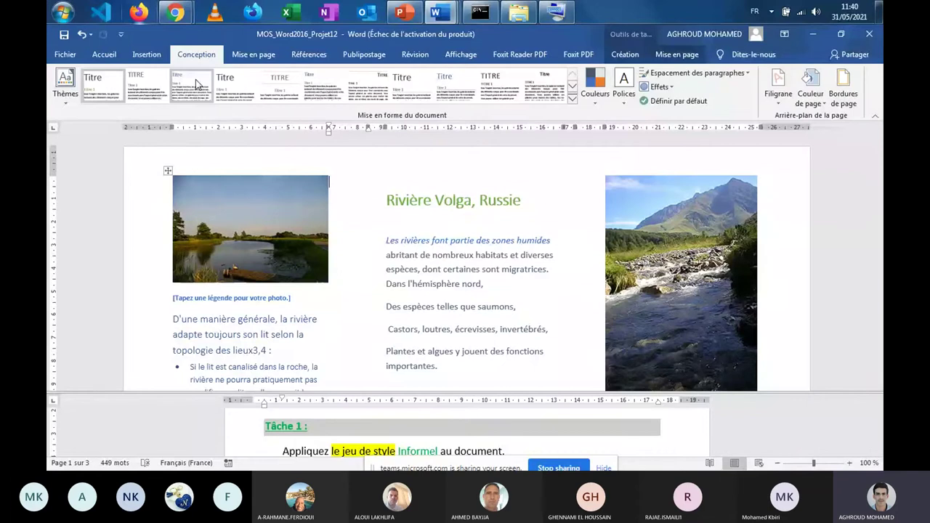
# Step: Apply the Informel style set to the whole document
pyautogui.click(572, 97)
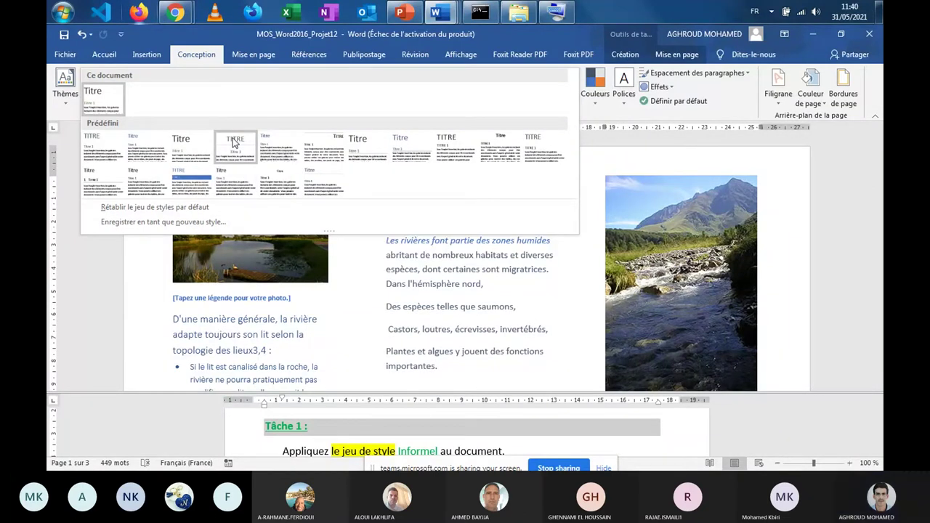
pyautogui.click(268, 148)
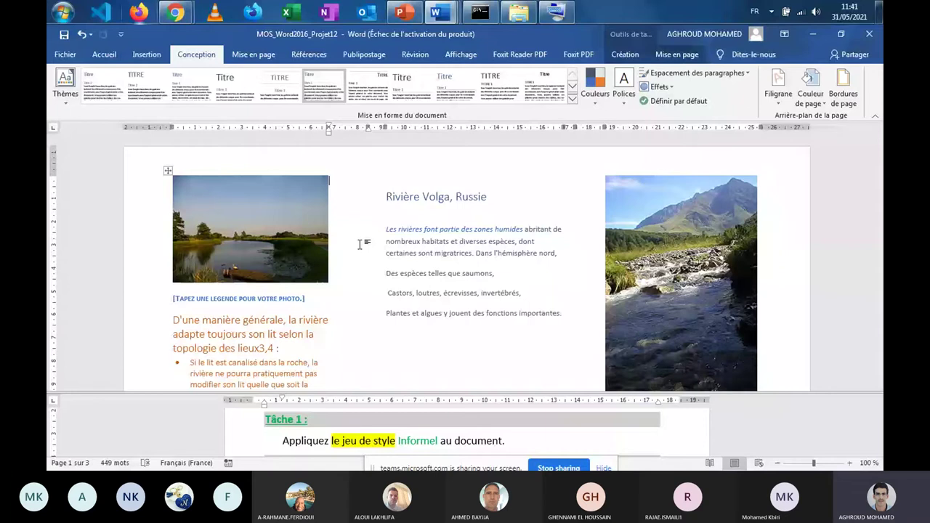
pyautogui.click(391, 272)
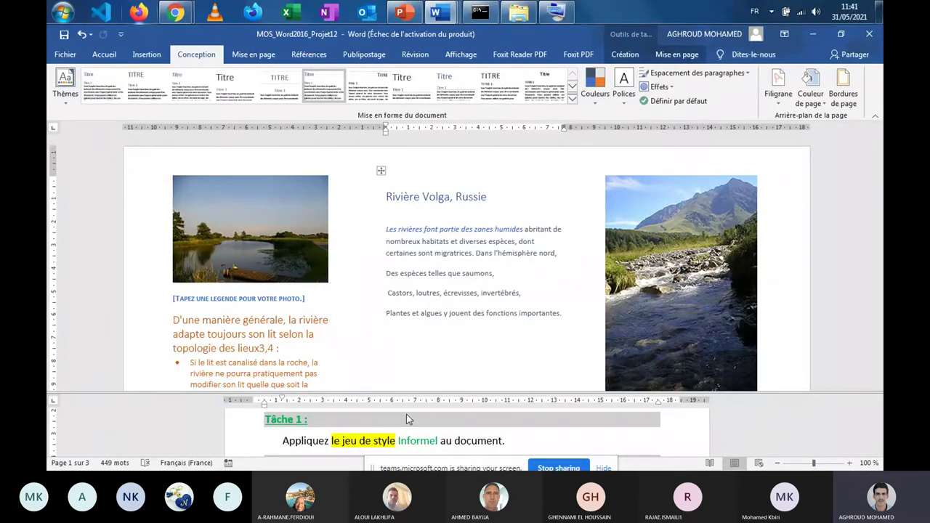
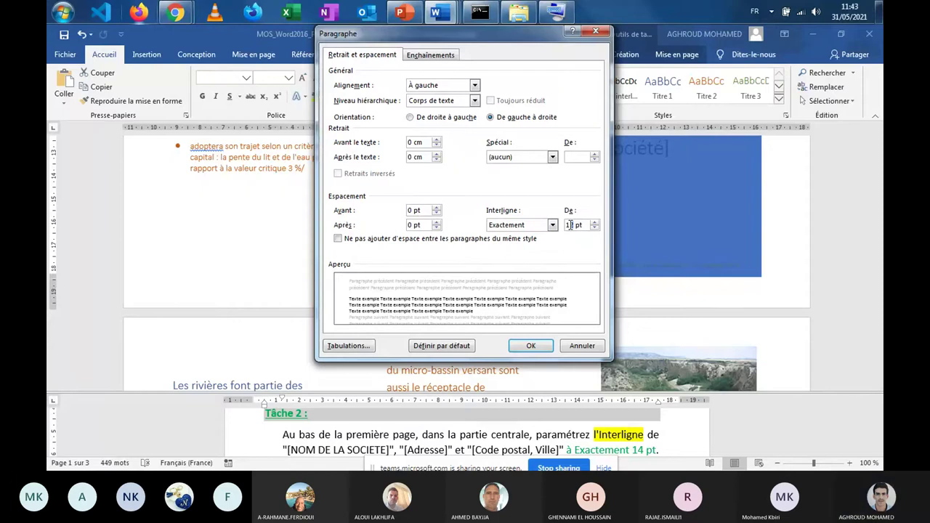
# Step: Apply Exactement line spacing to the company name and address lines at the bottom of the first page, and undo it
pyautogui.click(531, 346)
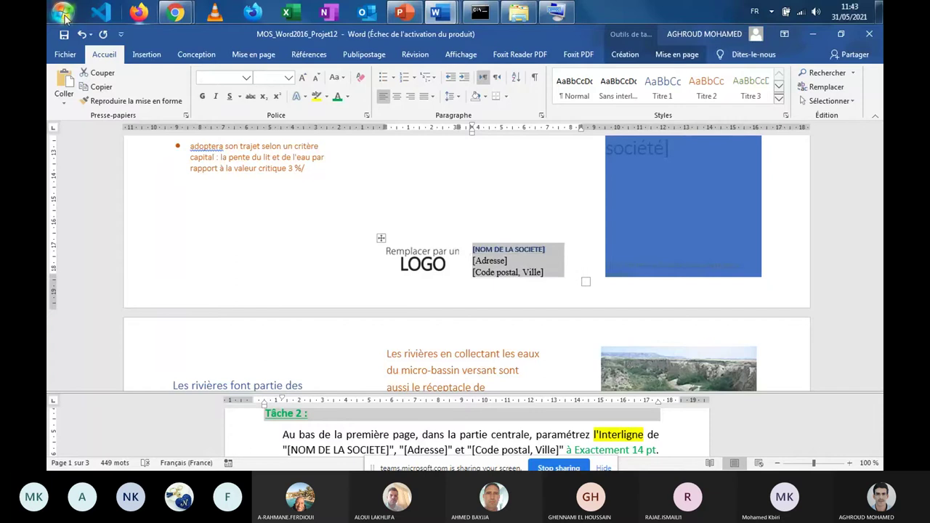
pyautogui.click(83, 36)
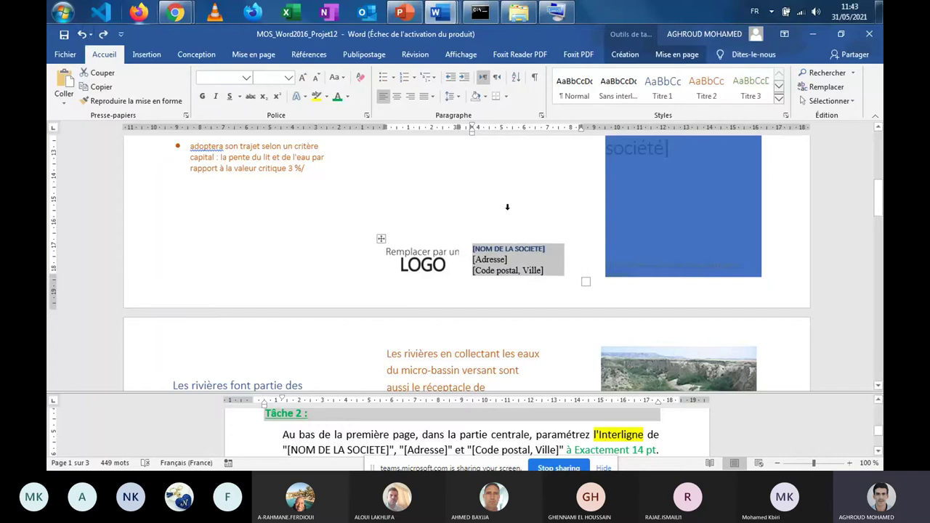
# Step: Set the line spacing of the [NOM DE LA SOCIETE], [Adresse] and [Code postal, Ville] lines to Exactement 14 pt, and undo it
pyautogui.click(510, 242)
pyautogui.click(471, 257)
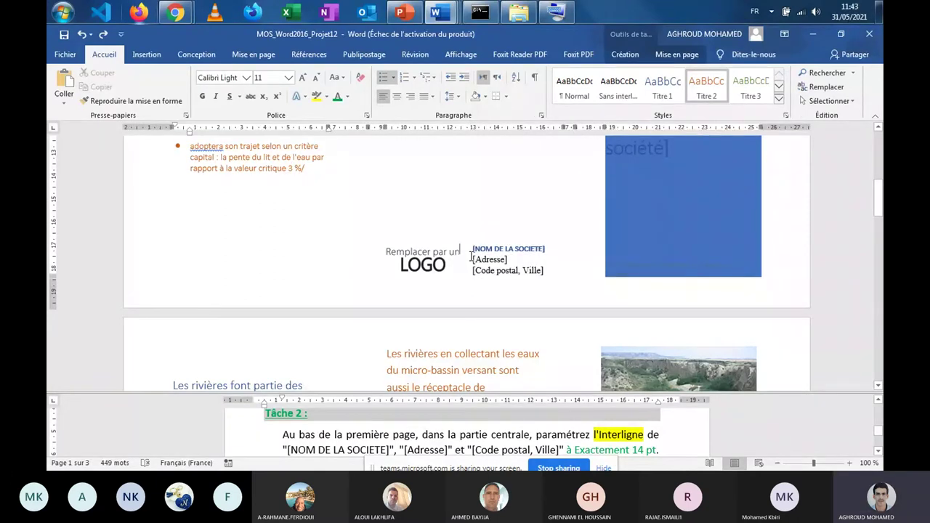
pyautogui.click(471, 257)
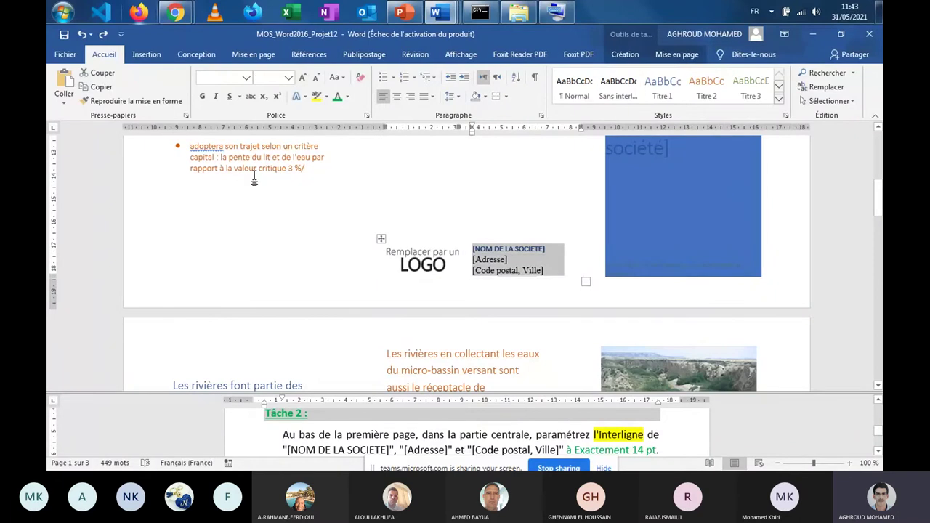
pyautogui.click(513, 243)
pyautogui.click(512, 243)
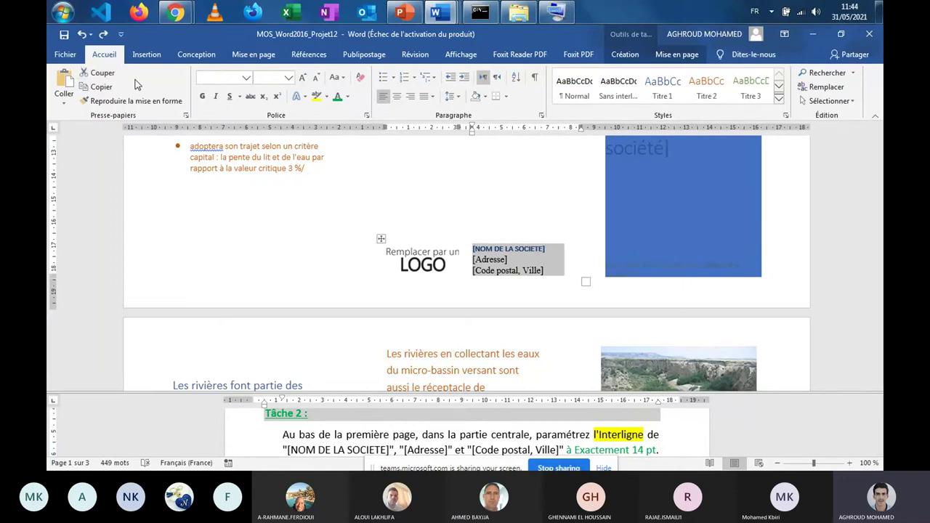
pyautogui.click(456, 97)
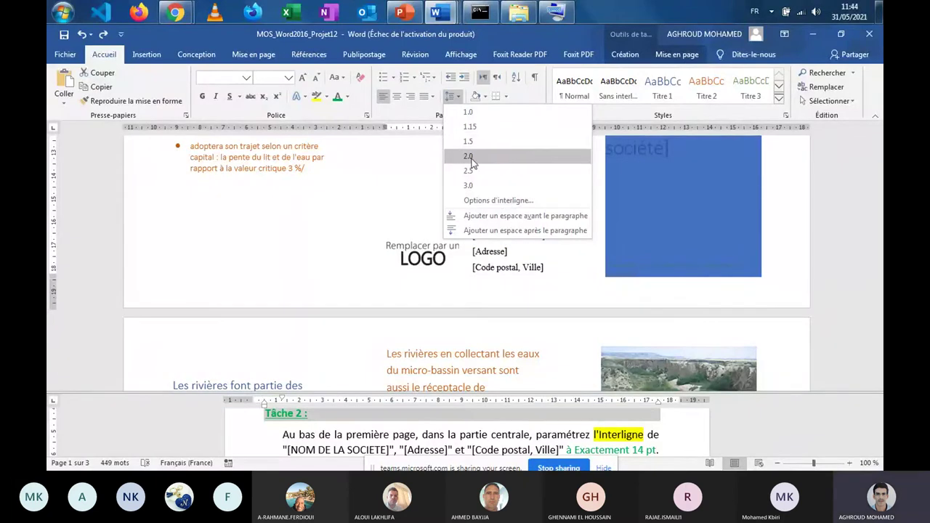
pyautogui.click(490, 205)
pyautogui.click(551, 225)
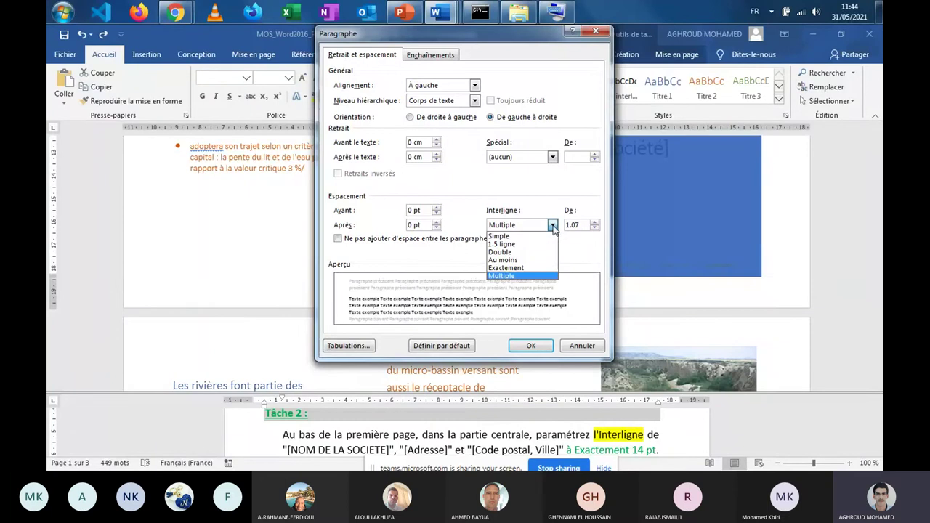
pyautogui.click(519, 270)
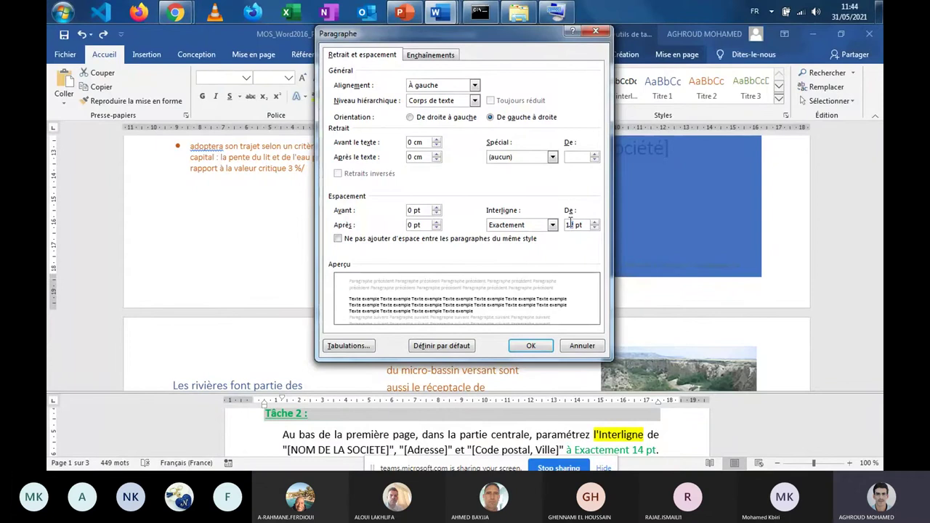
pyautogui.click(571, 225)
pyautogui.click(531, 346)
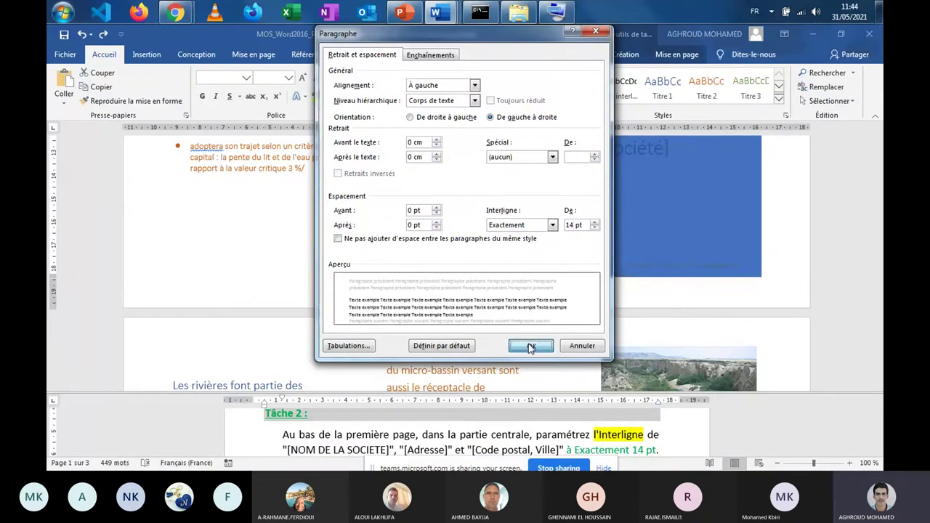
pyautogui.click(530, 346)
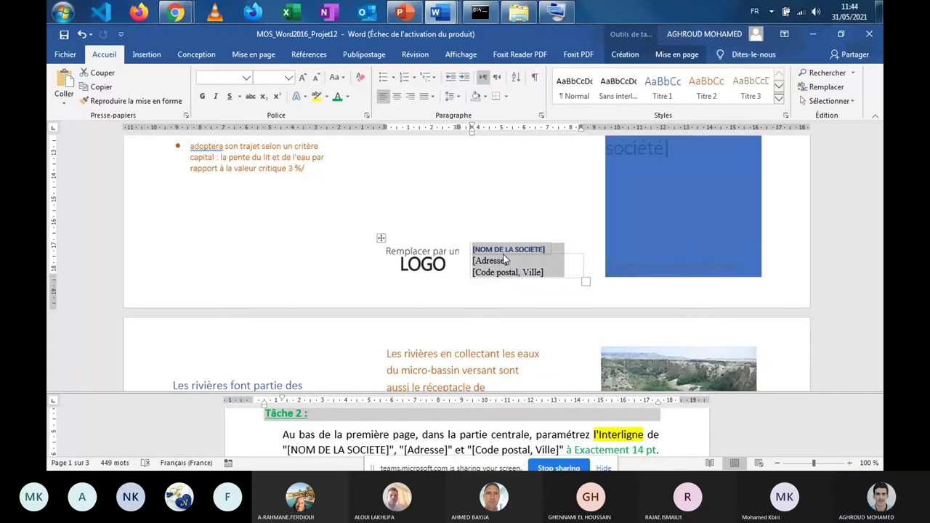
pyautogui.click(83, 35)
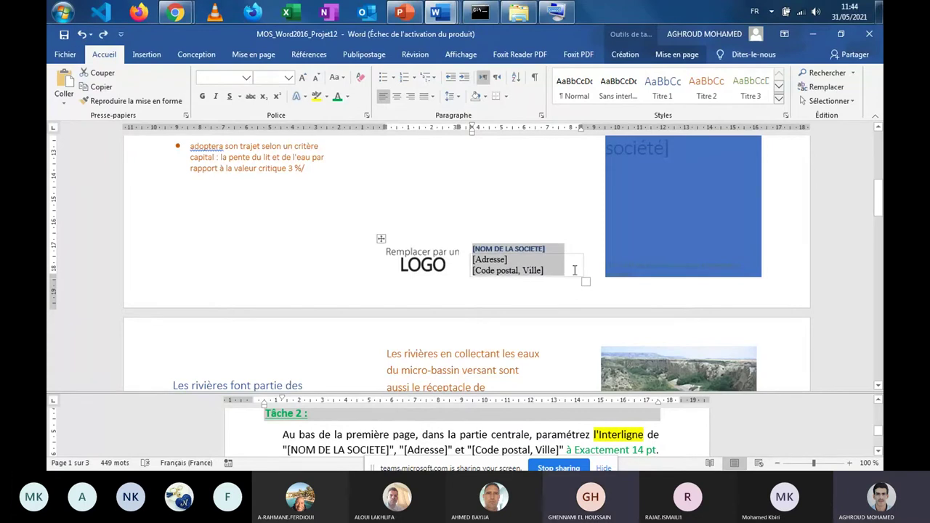
# Step: Try the 1.5 ligne and Multiple line spacing for the company name and address lines, and set it to Exactement 14 pt
pyautogui.click(452, 96)
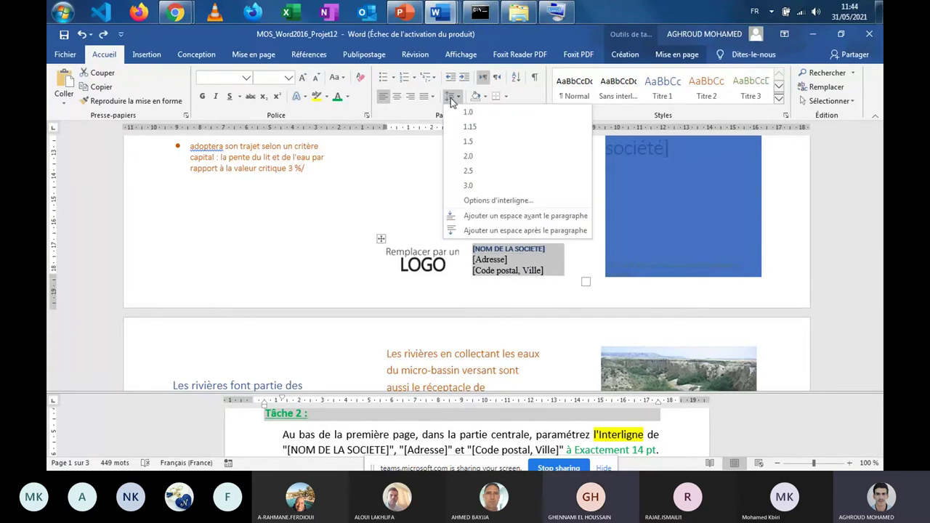
pyautogui.click(483, 200)
pyautogui.click(525, 226)
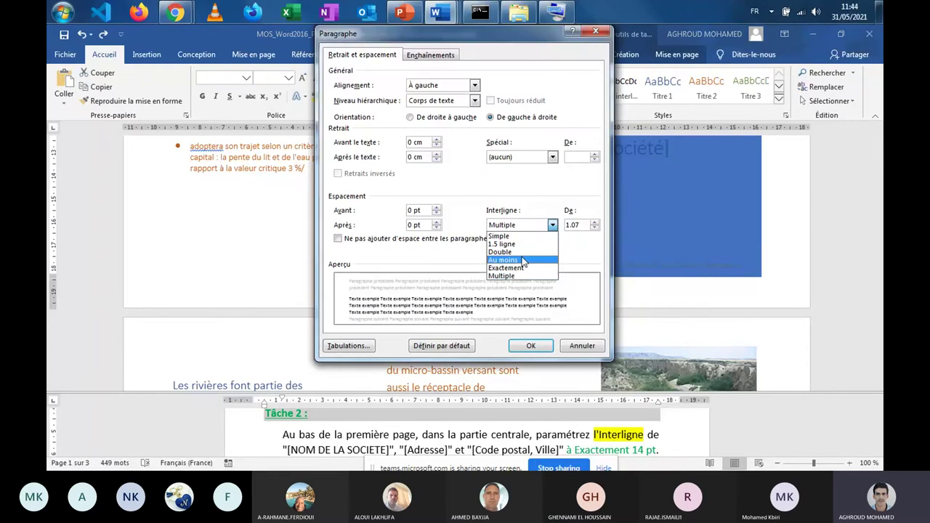
pyautogui.click(515, 244)
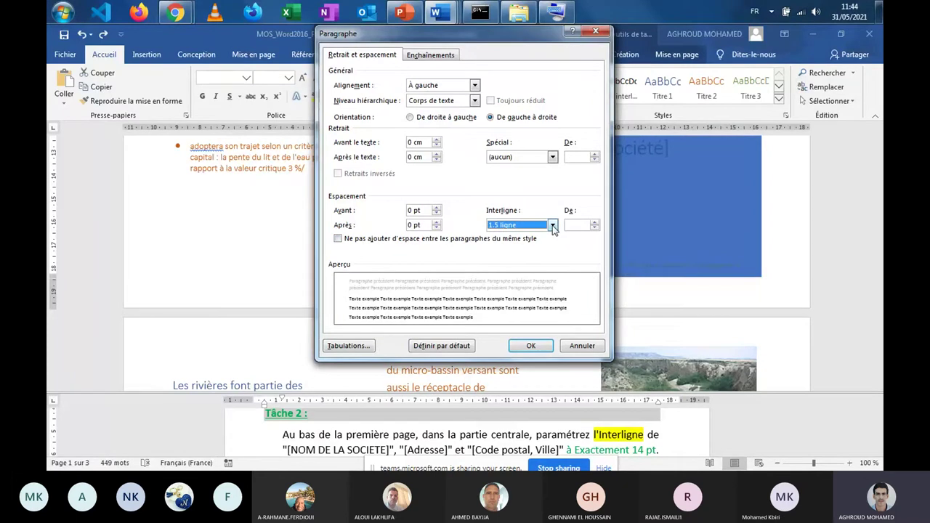
pyautogui.scroll(-3, 554, 229)
pyautogui.click(552, 225)
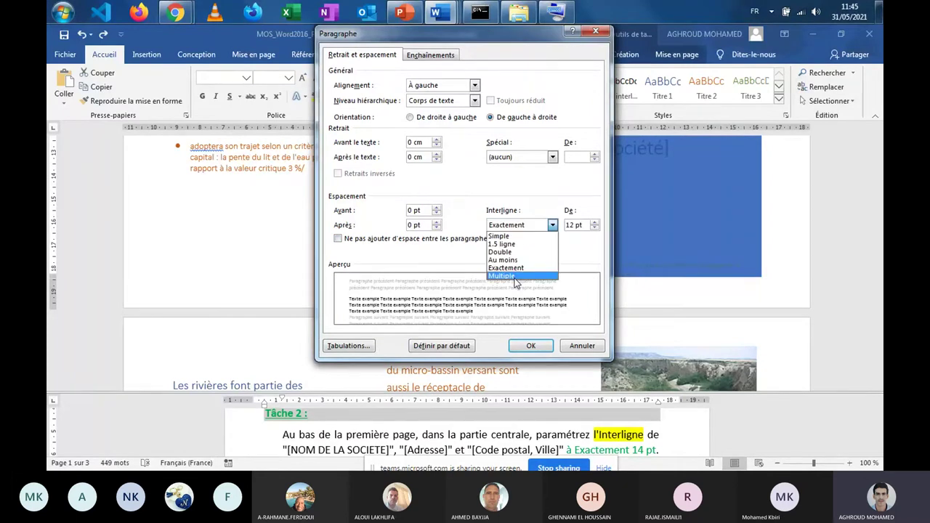
pyautogui.click(514, 277)
pyautogui.click(529, 226)
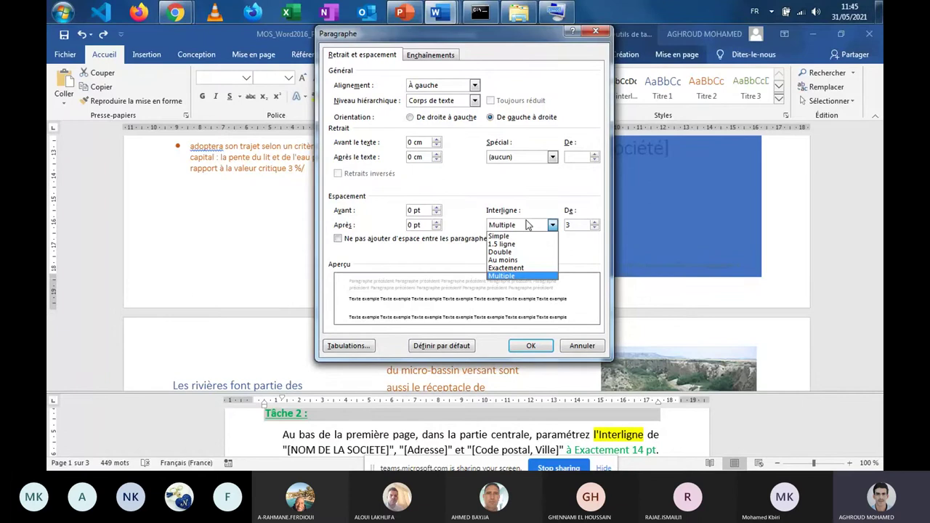
pyautogui.click(505, 269)
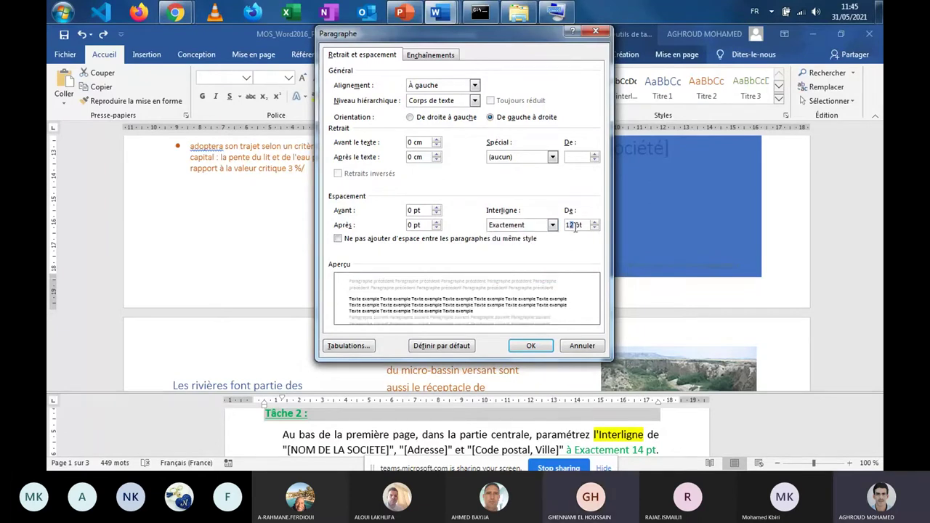
pyautogui.write('4')
pyautogui.click(534, 346)
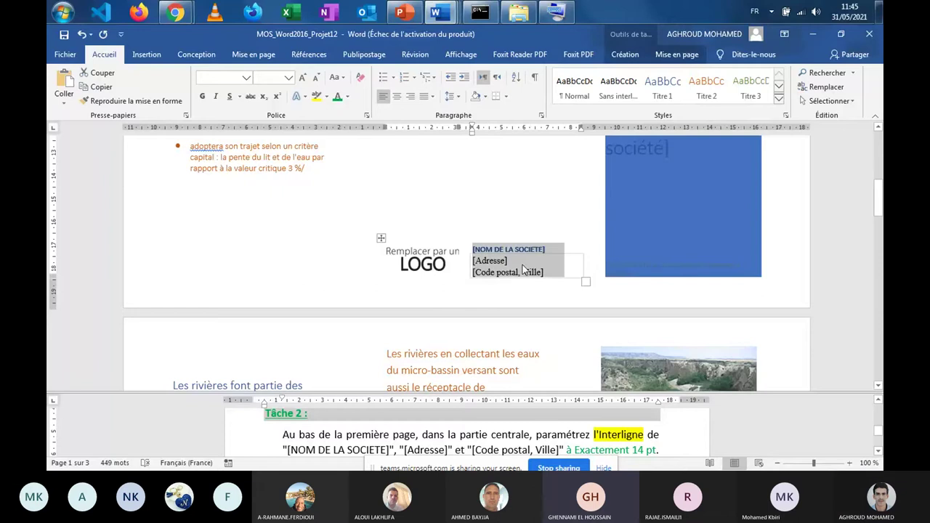
# Step: Set the exact line spacing of the selected company name and address lines to 12.5 pt
pyautogui.hotkey('alt', 'o')
pyautogui.press('p')
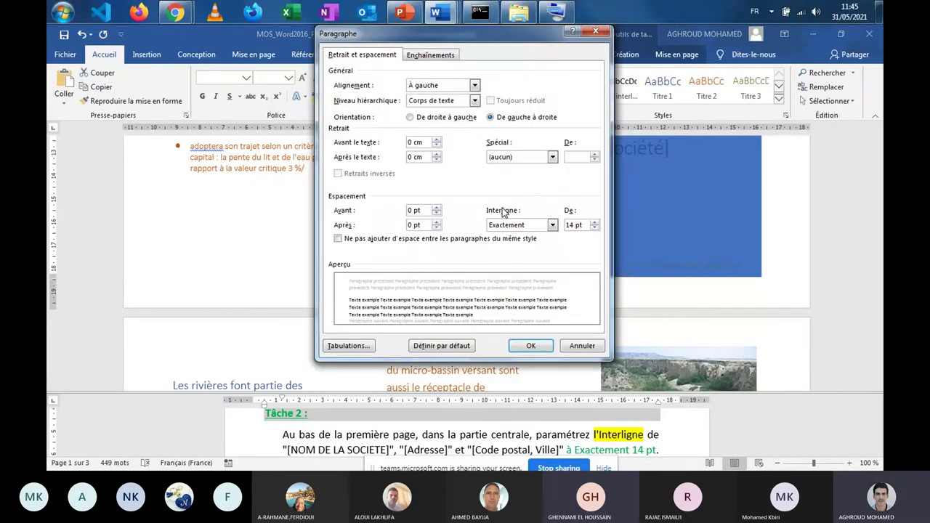
pyautogui.click(594, 223)
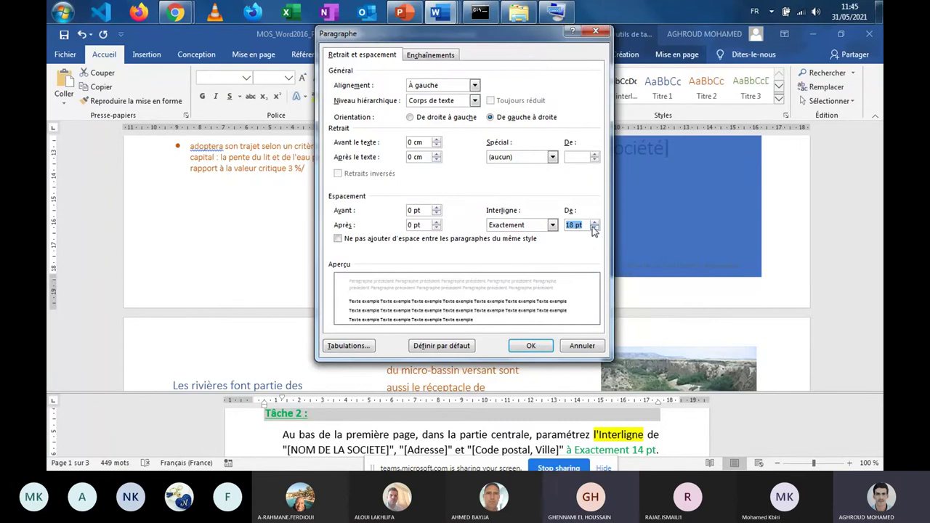
pyautogui.click(552, 224)
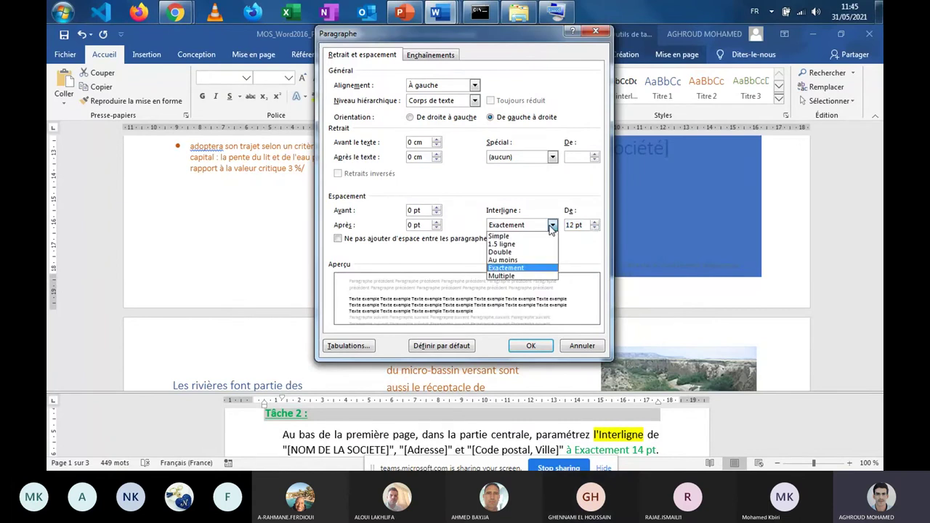
pyautogui.click(528, 267)
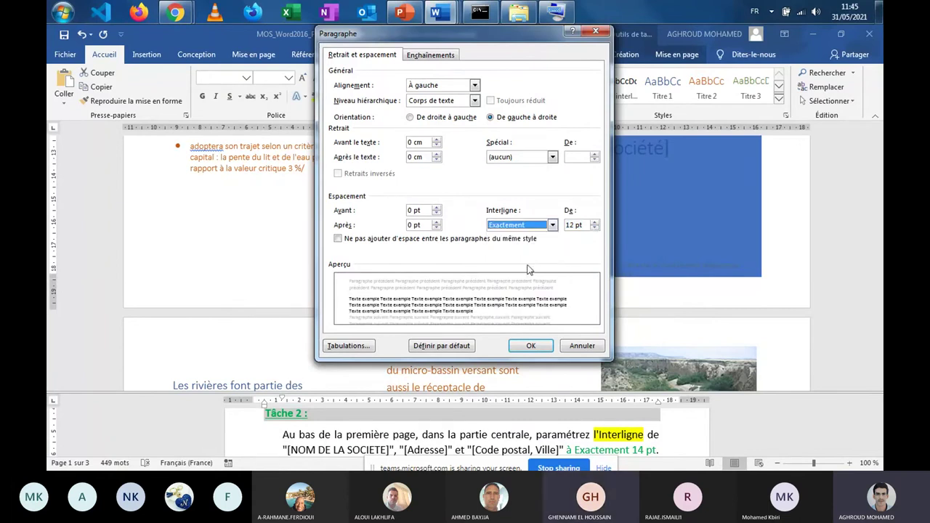
pyautogui.click(574, 226)
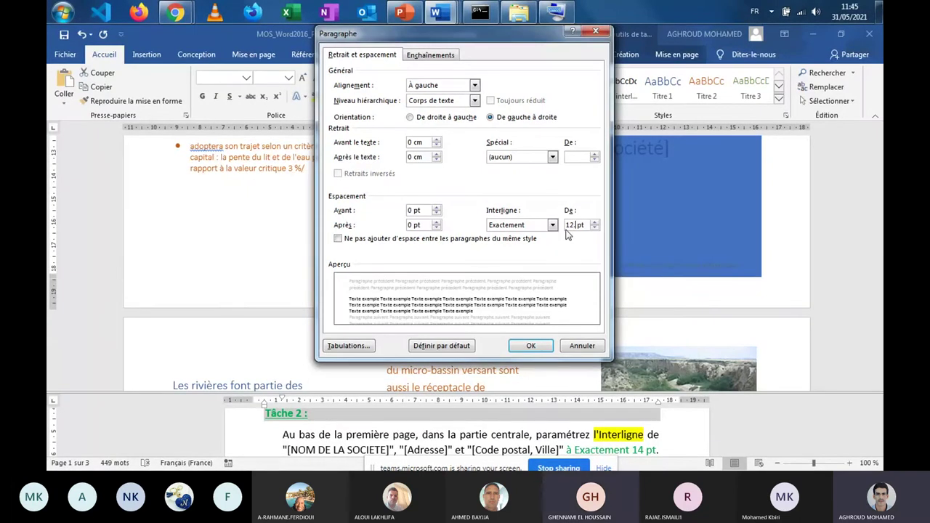
pyautogui.click(531, 346)
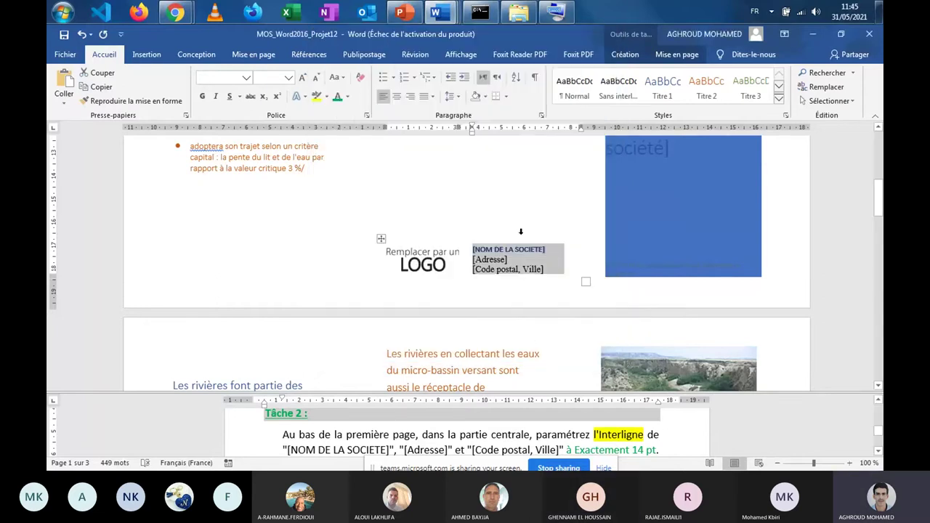
# Step: Try entering the exact line spacing with a decimal comma as 12,5 pt, and correct it to 12.5 pt
pyautogui.click(451, 96)
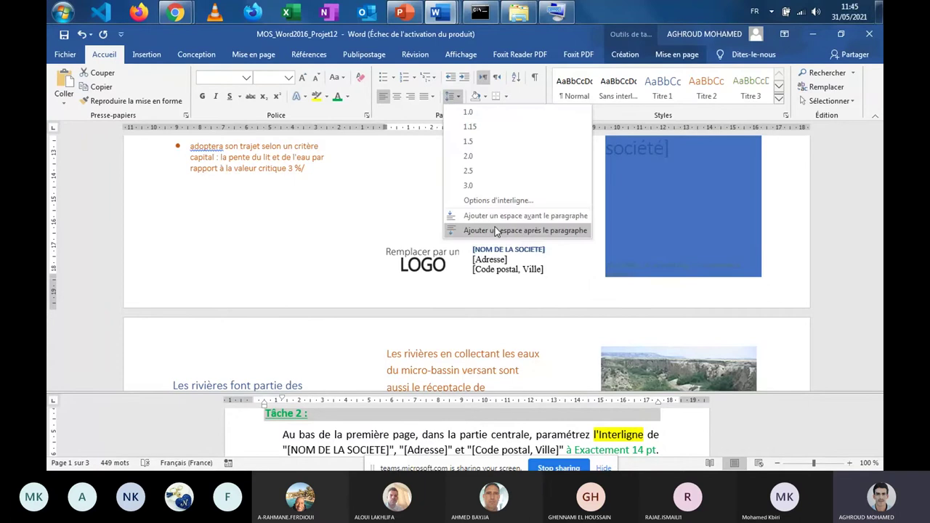
pyautogui.click(483, 200)
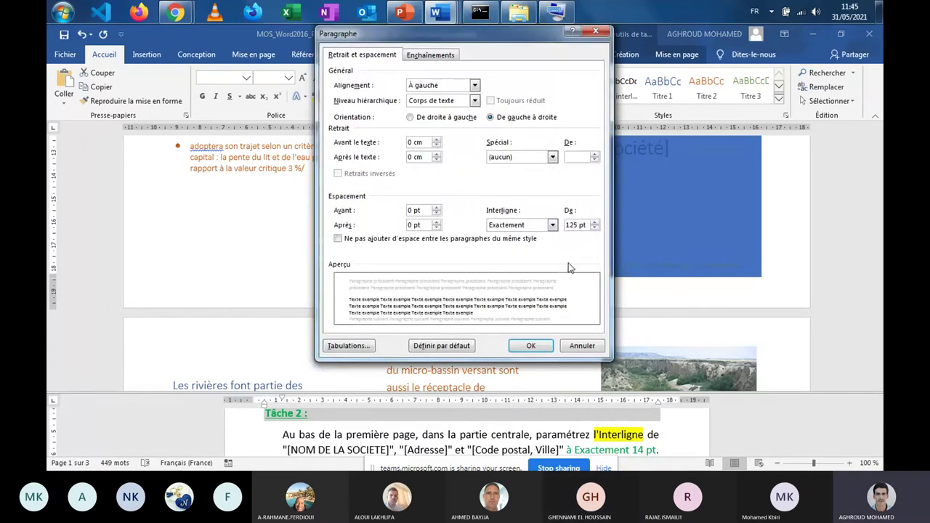
pyautogui.click(533, 347)
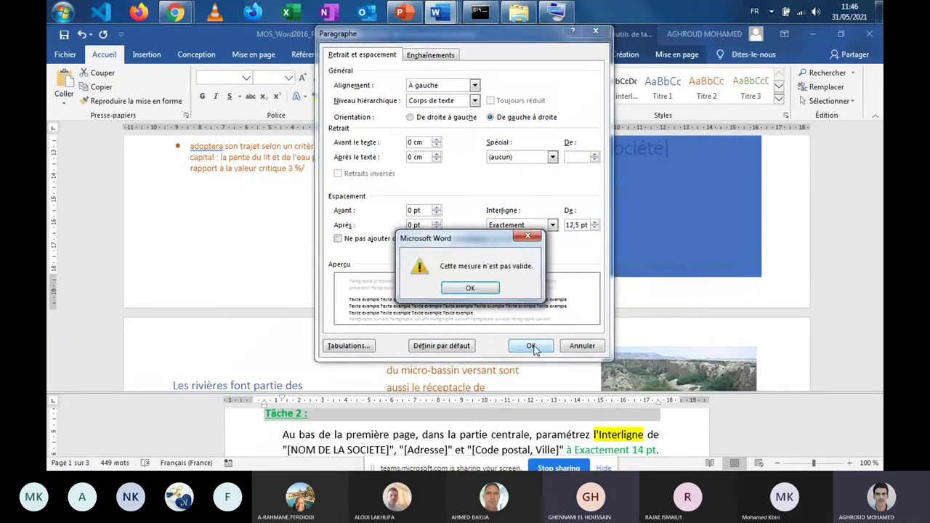
pyautogui.click(485, 290)
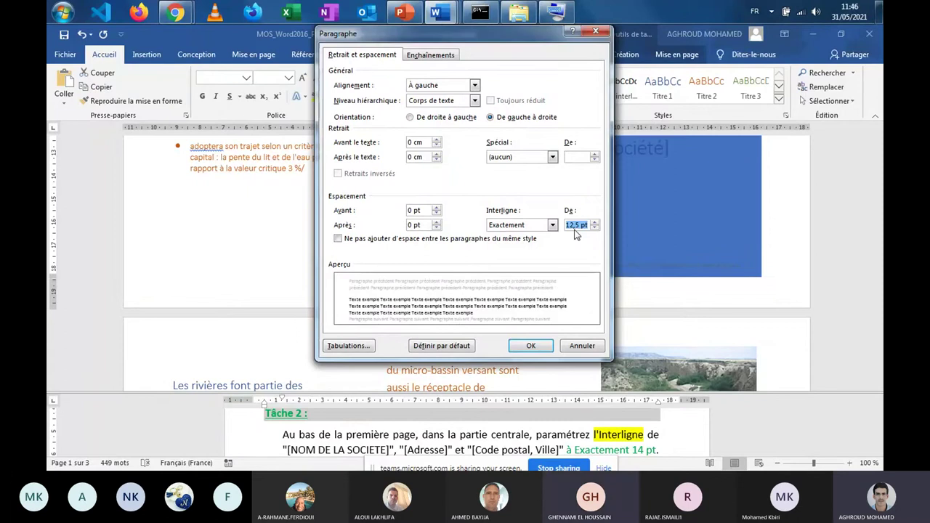
pyautogui.click(575, 225)
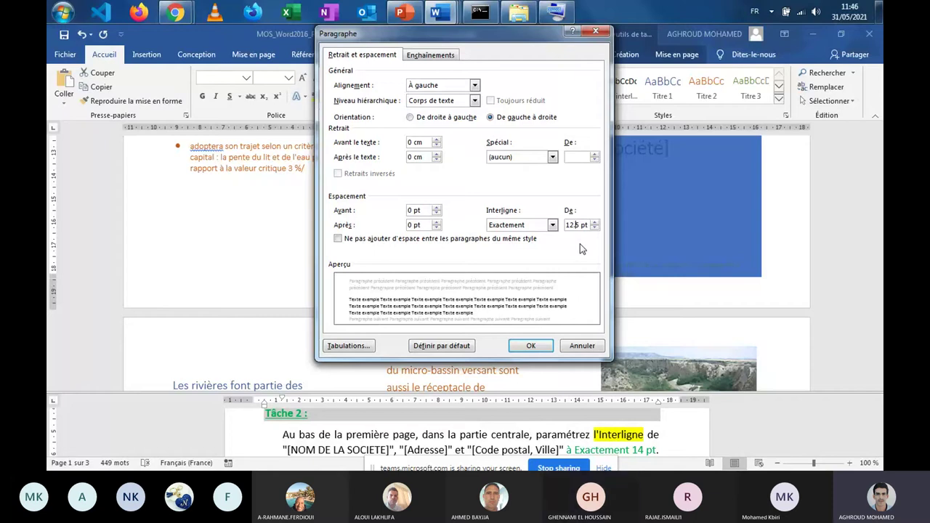
pyautogui.press('Return')
# Step: Set the Exactement line spacing of the three company name and address lines back to 14 pt
pyautogui.click(450, 103)
pyautogui.click(530, 215)
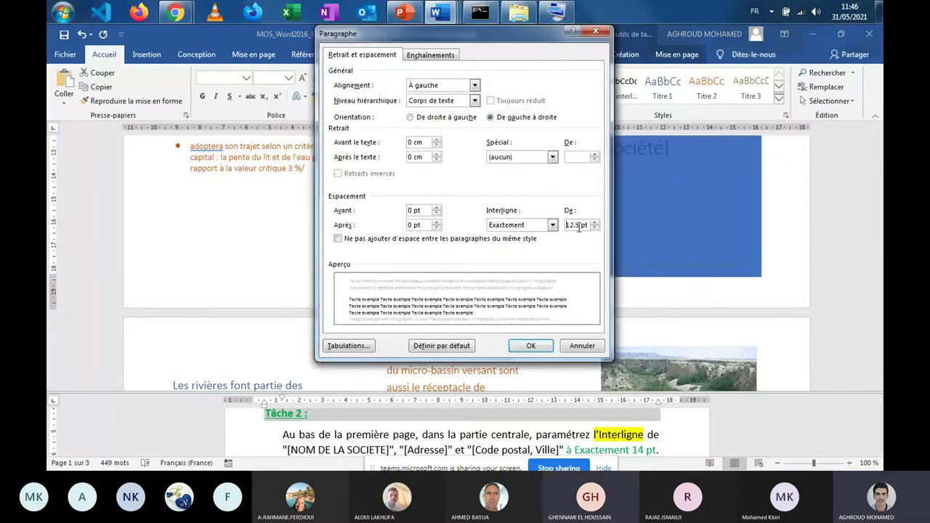
pyautogui.moveTo(580, 227); pyautogui.dragTo(556, 228)
pyautogui.write('14')
pyautogui.click(534, 345)
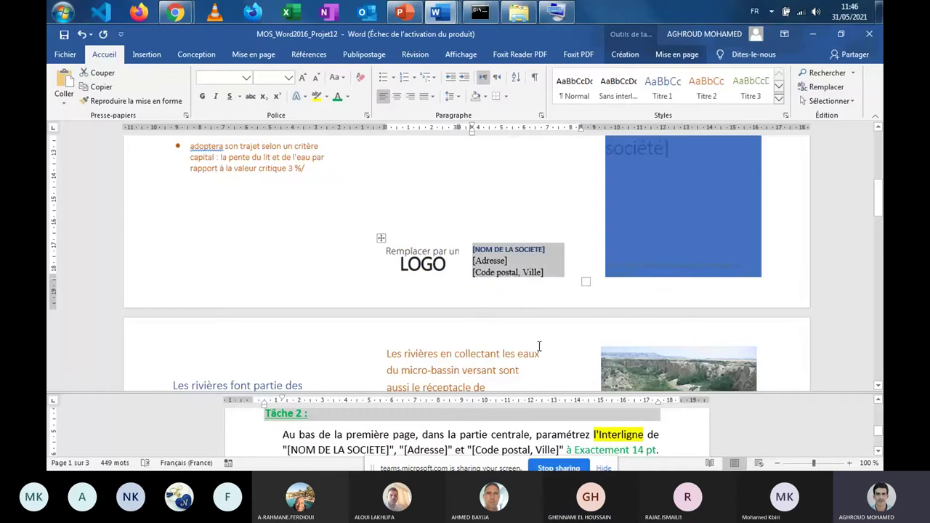
# Step: Examine the Tâche 3 instructions in the task document below the brochure
pyautogui.click(493, 443)
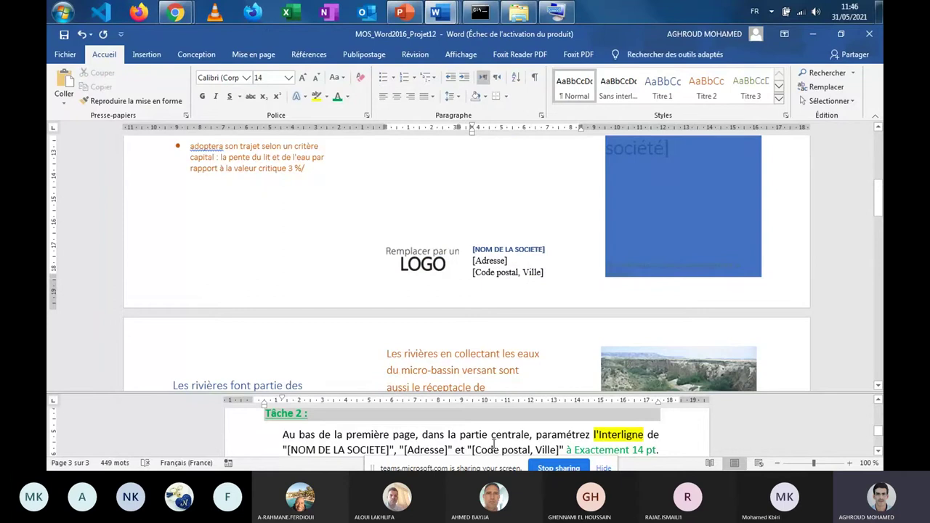
pyautogui.scroll(-3, 494, 443)
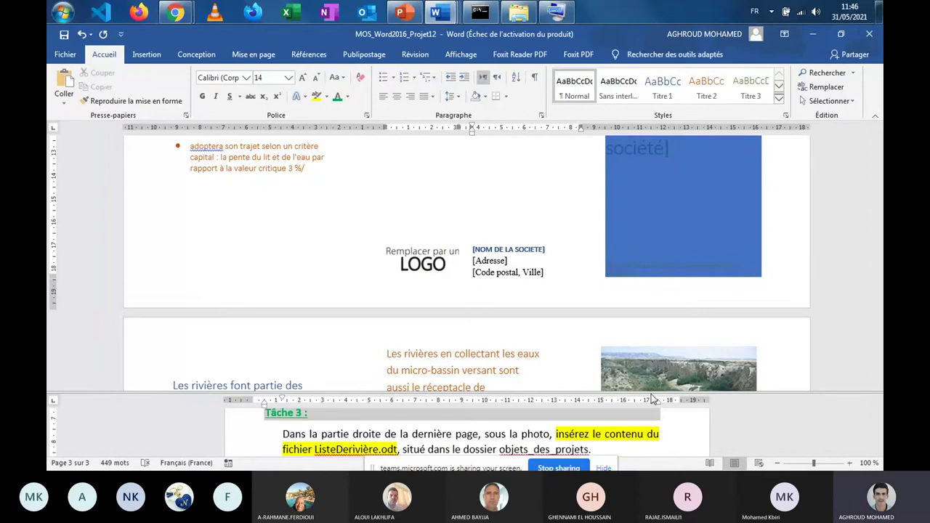
pyautogui.moveTo(652, 399); pyautogui.dragTo(652, 396)
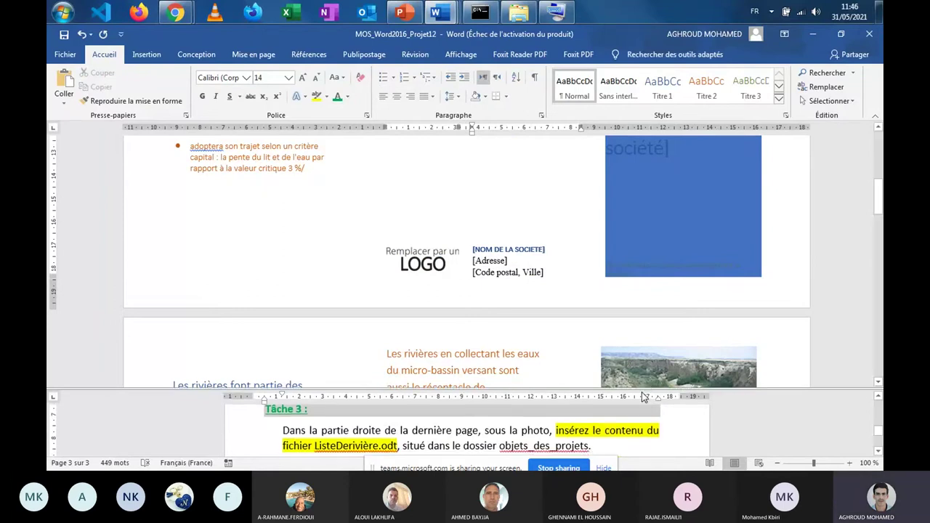
pyautogui.click(599, 447)
# Step: Place the insertion point on the empty line beneath the river photo's caption on the brochure's last page
pyautogui.scroll(-15, 457, 181)
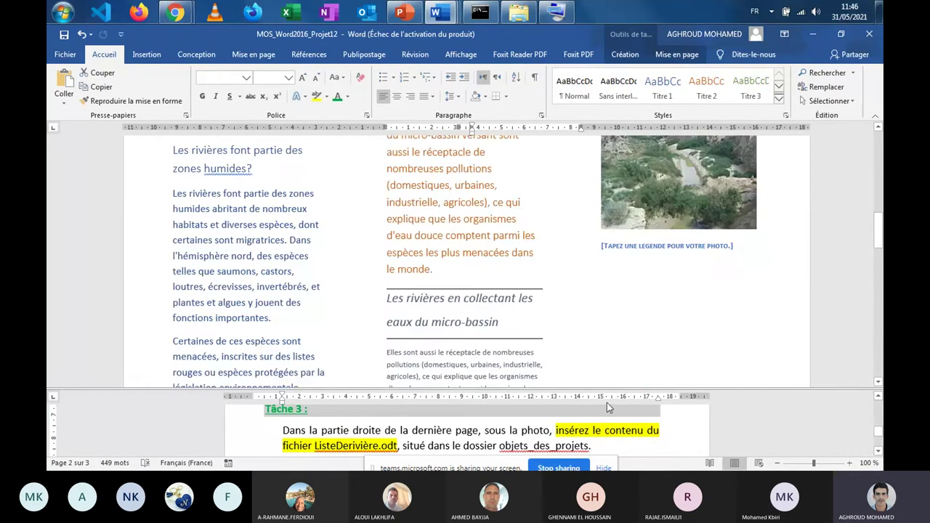
pyautogui.click(621, 278)
pyautogui.scroll(3, 637, 256)
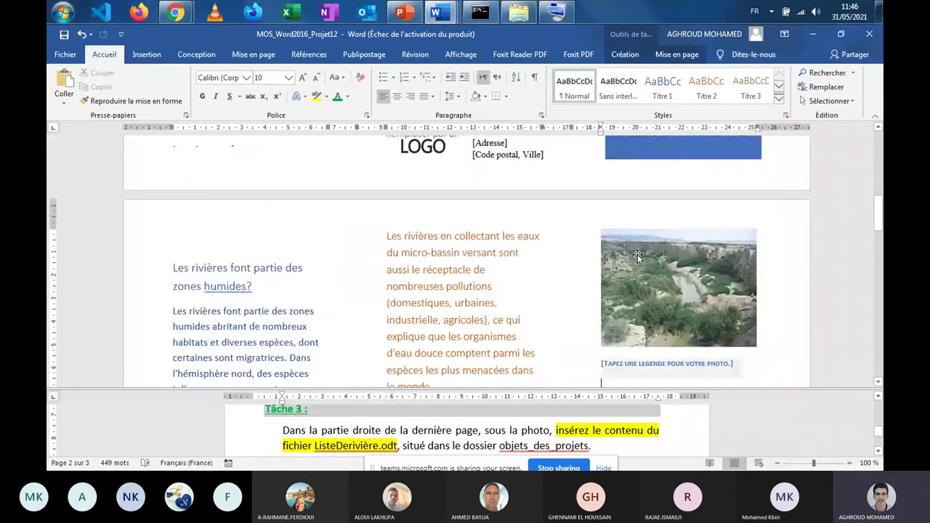
pyautogui.scroll(-6, 637, 255)
pyautogui.scroll(5, 637, 255)
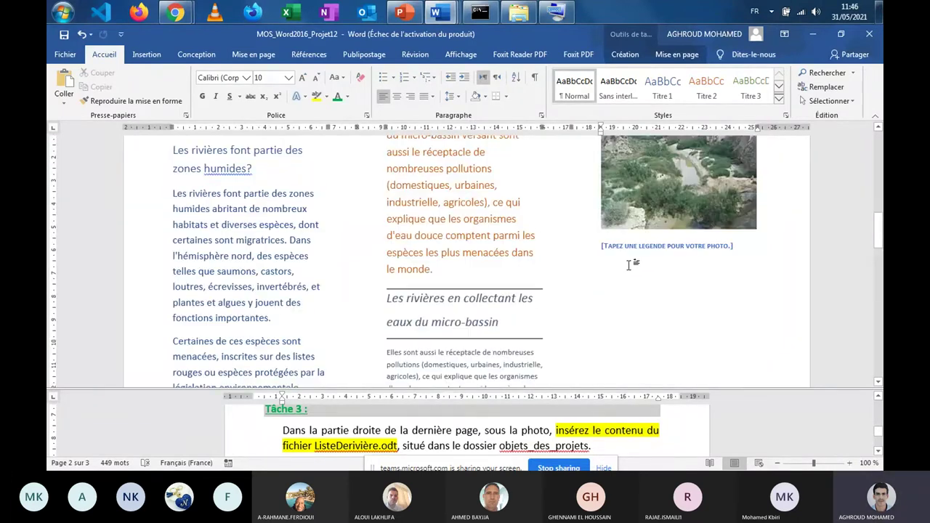
pyautogui.scroll(-1, 669, 269)
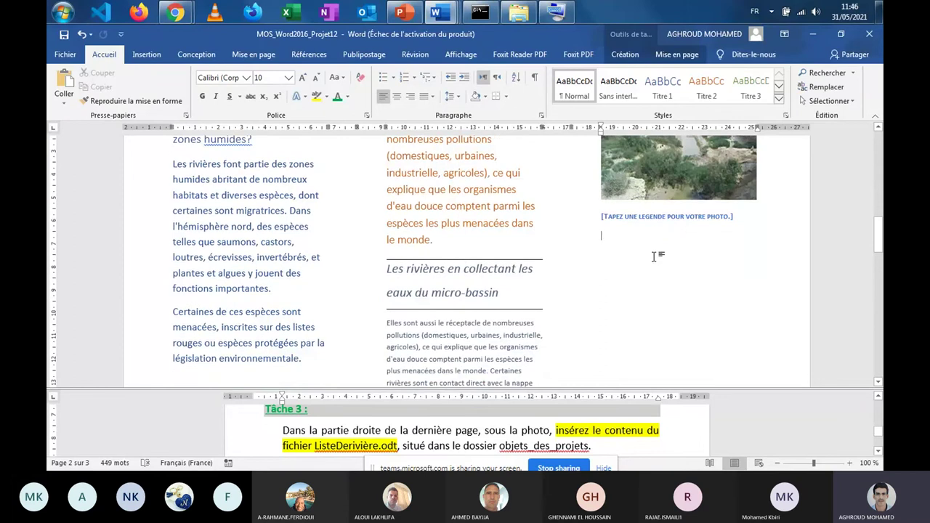
pyautogui.scroll(4, 660, 290)
pyautogui.scroll(-2, 627, 291)
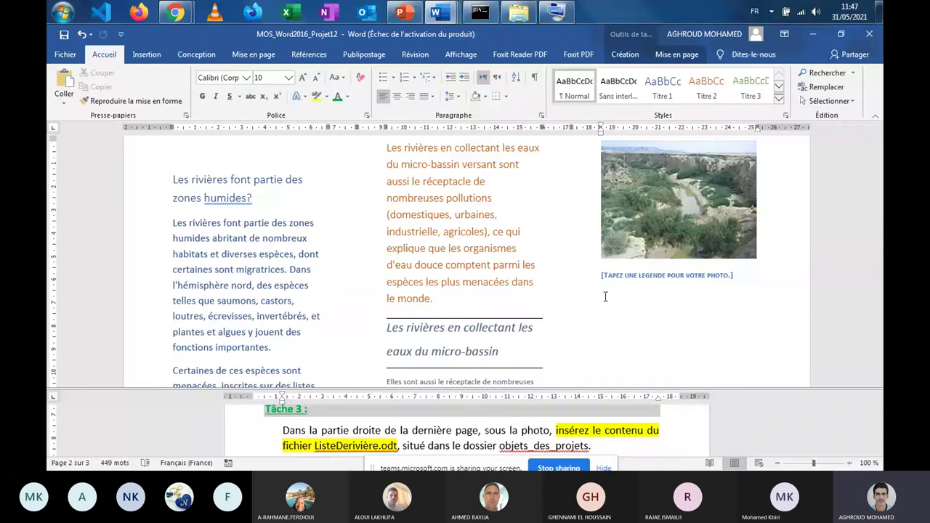
pyautogui.click(605, 296)
pyautogui.scroll(-4, 615, 305)
# Step: Switch to Windows Explorer and locate the ListeDerivière file in the objets_des_projets folder
pyautogui.click(519, 12)
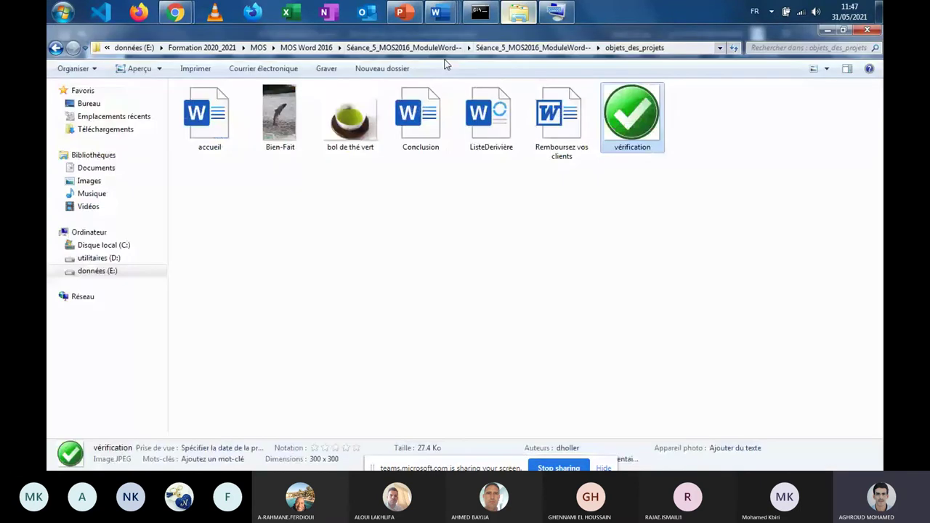
pyautogui.press('BackSpace')
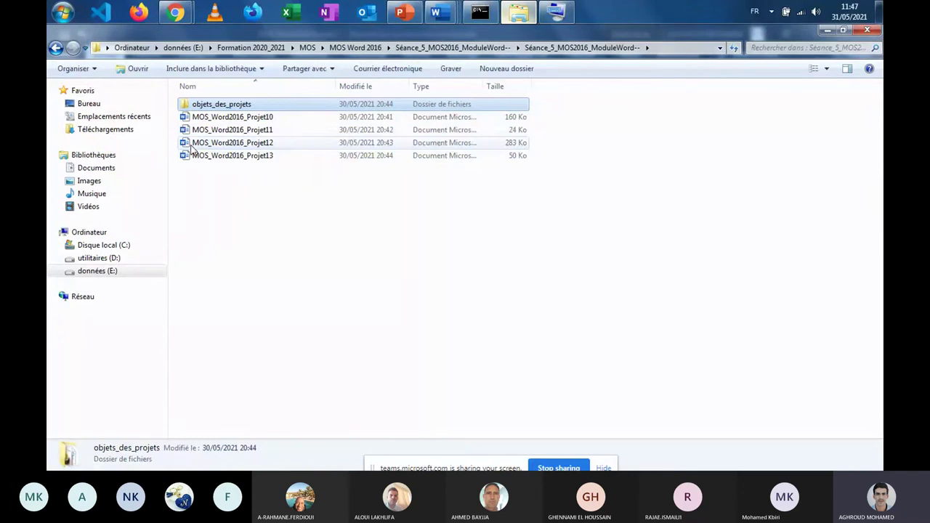
pyautogui.moveTo(267, 197); pyautogui.dragTo(249, 105)
pyautogui.click(261, 106)
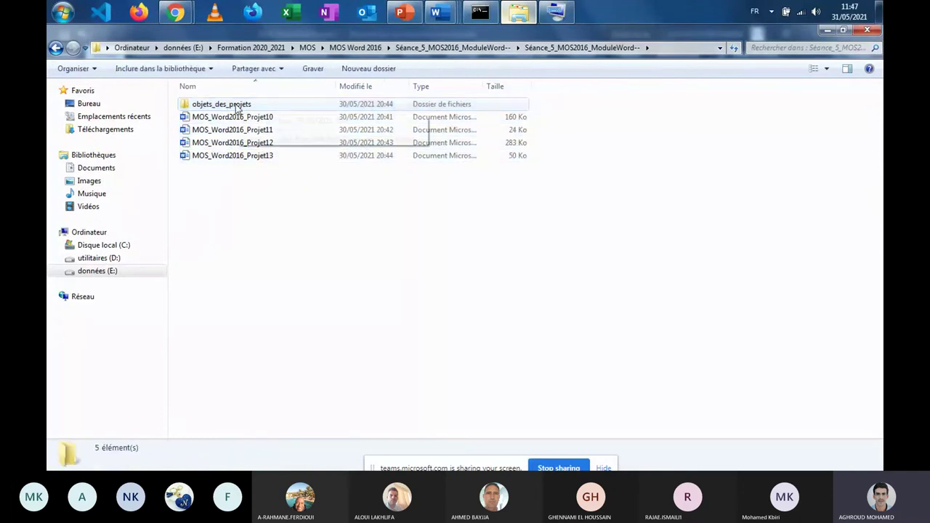
pyautogui.doubleClick(236, 105)
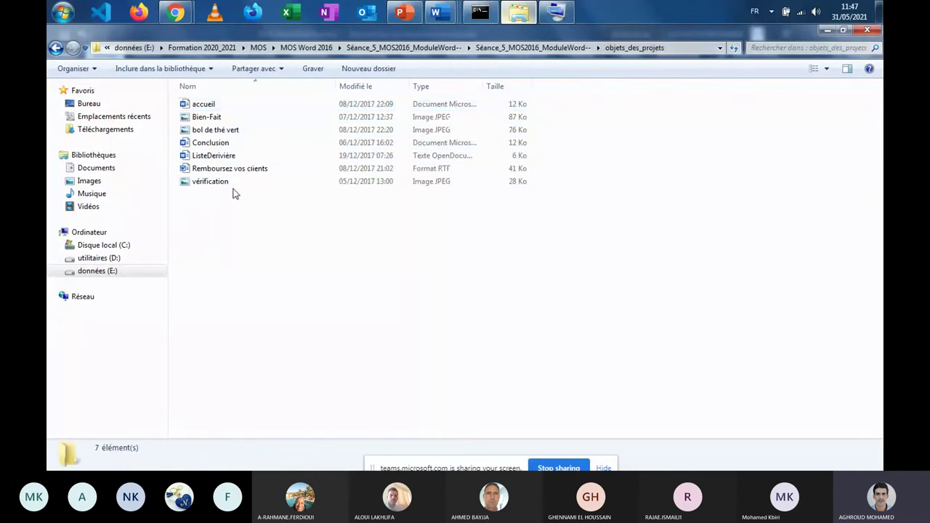
pyautogui.click(222, 157)
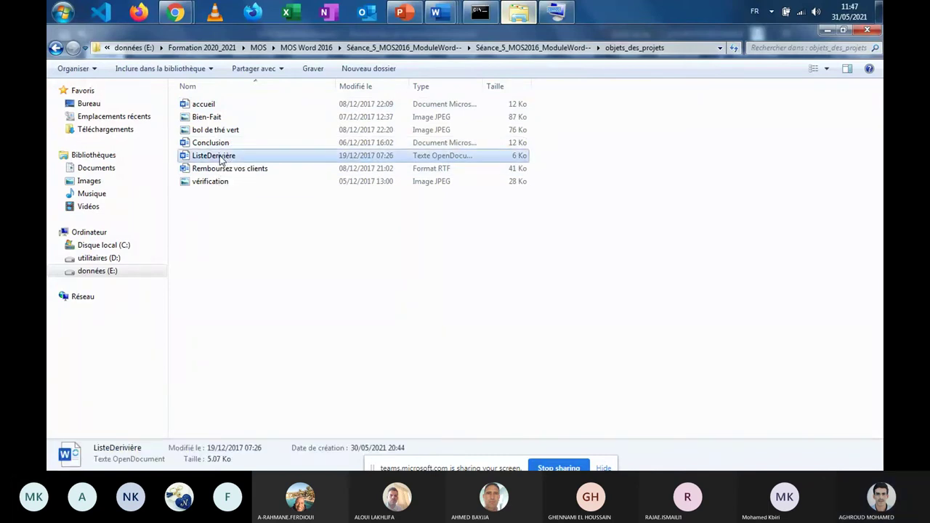
# Step: Open ListeDerivière, select its full text from the title through Roses, and return to MOS_Word2016_Projet12
pyautogui.doubleClick(221, 157)
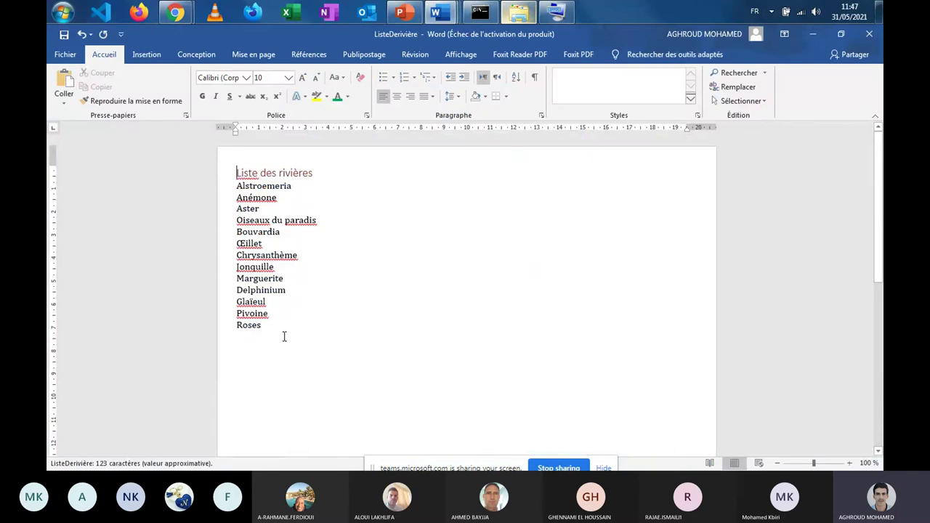
pyautogui.click(273, 326)
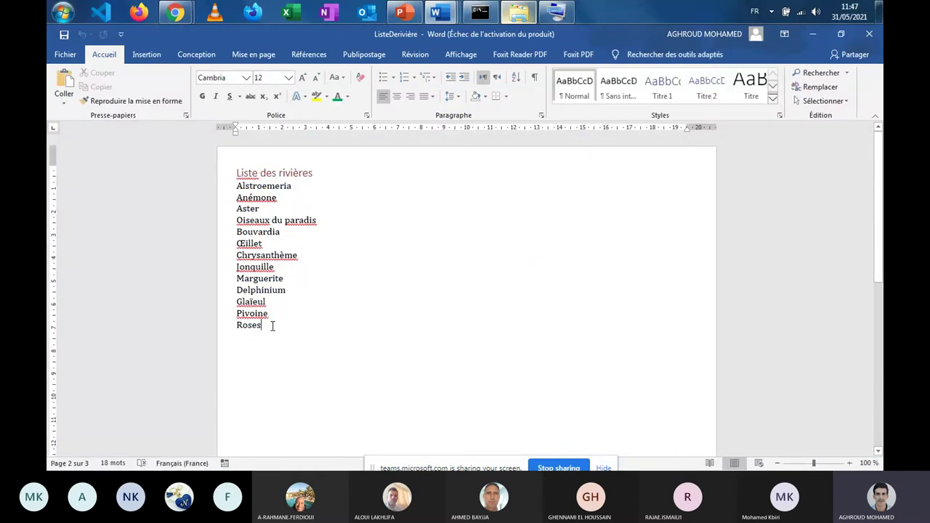
pyautogui.keyDown('shift'); pyautogui.click(227, 190); pyautogui.keyUp('shift')
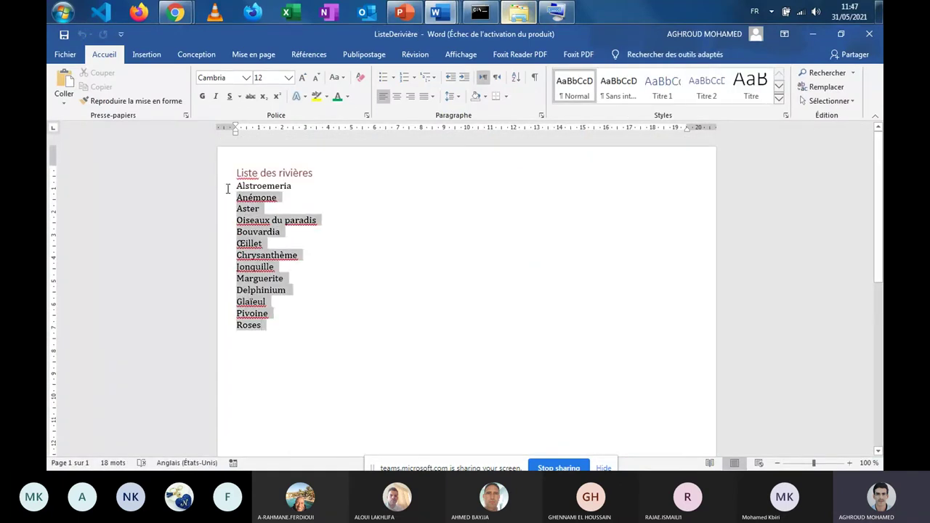
pyautogui.keyDown('shift'); pyautogui.click(227, 173); pyautogui.keyUp('shift')
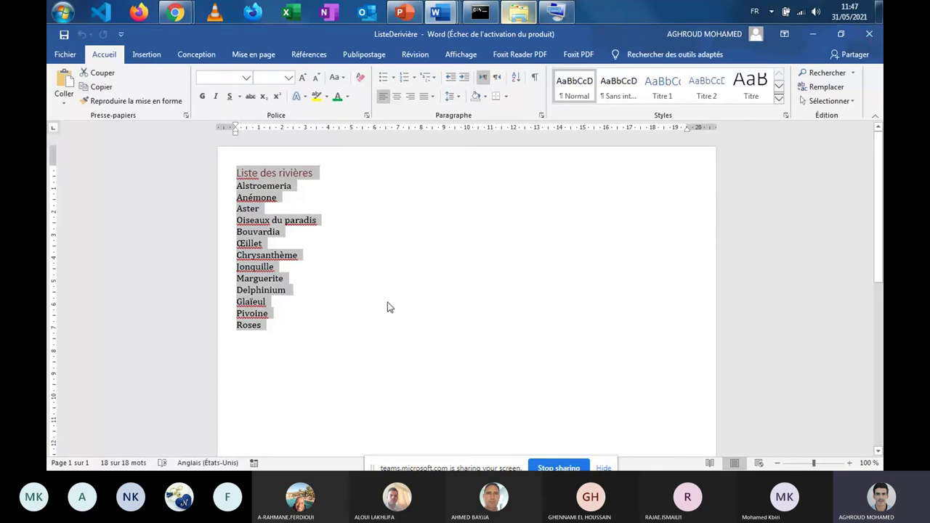
pyautogui.hotkey('alt', 'Tab')
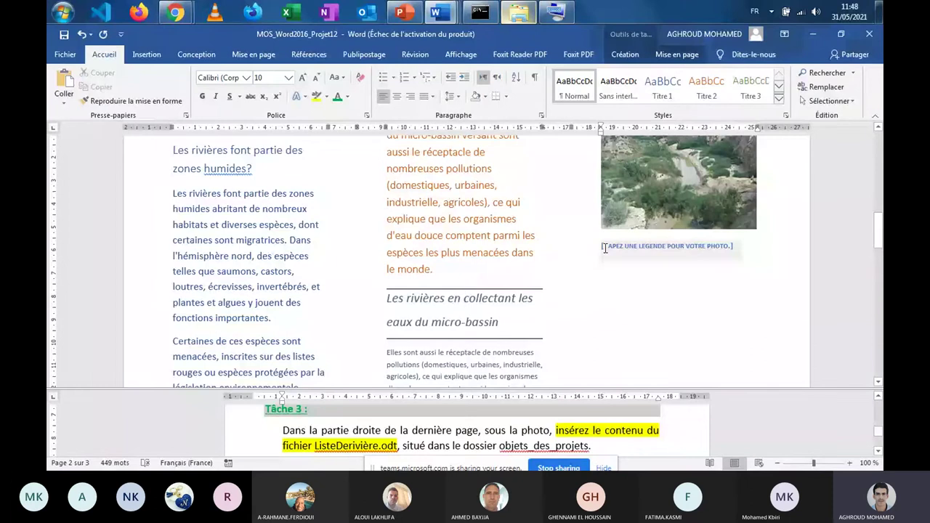
# Step: Reopen ListeDerivière from Explorer, select the names from Alstroemeria to Roses, and close the file
pyautogui.hotkey('alt', 'Tab')
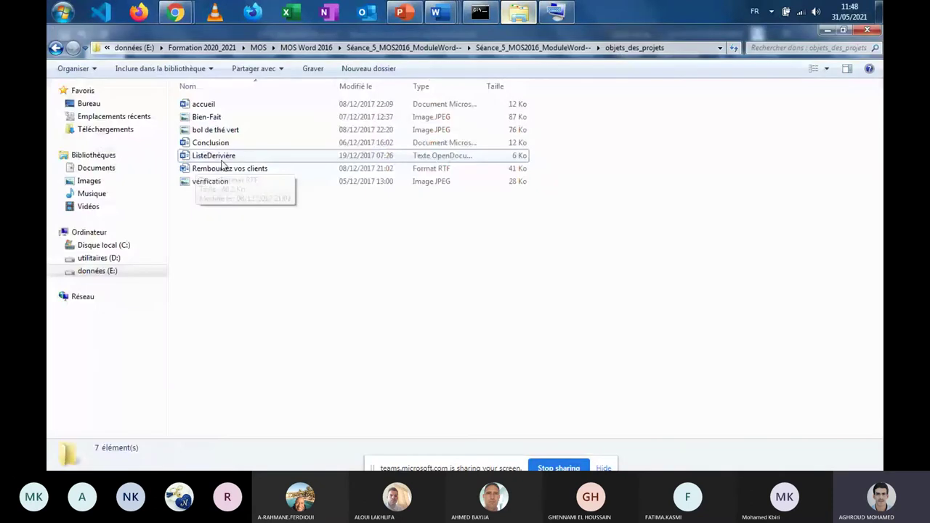
pyautogui.doubleClick(222, 163)
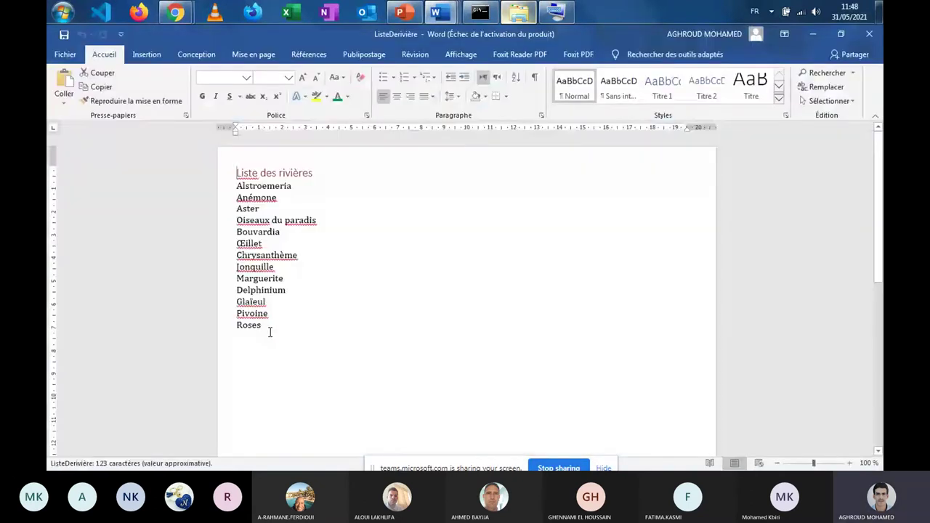
pyautogui.moveTo(268, 332); pyautogui.dragTo(230, 182)
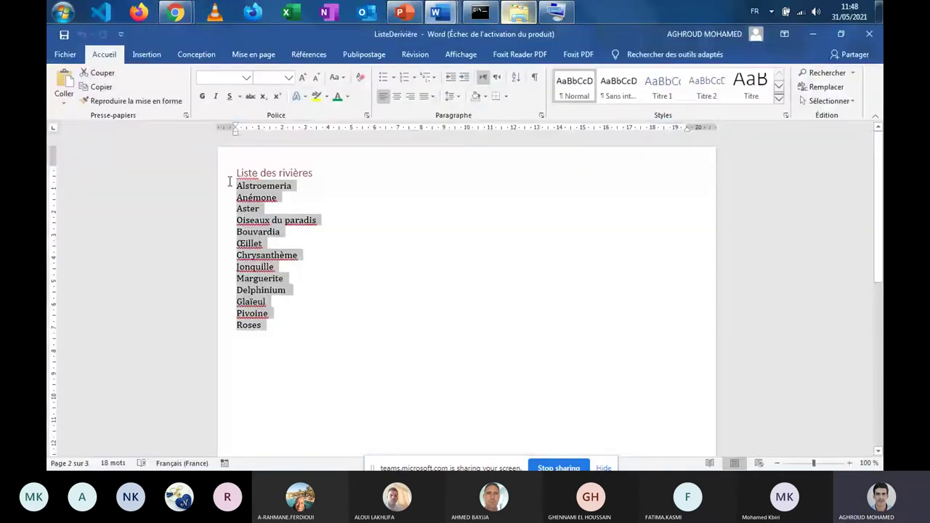
pyautogui.click(876, 37)
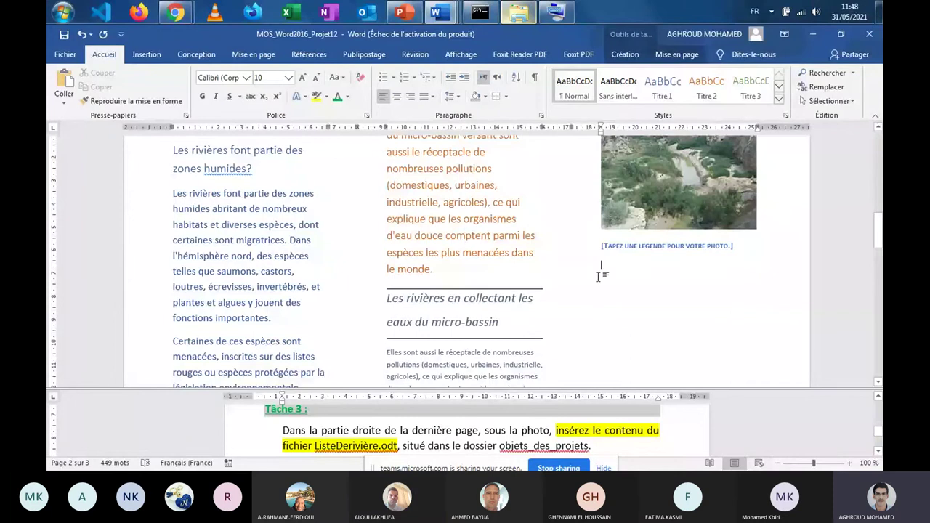
# Step: Start inserting text from a file beneath the photo caption, and browse to objets_des_projets using the folder path copied from Windows Explorer
pyautogui.click(146, 55)
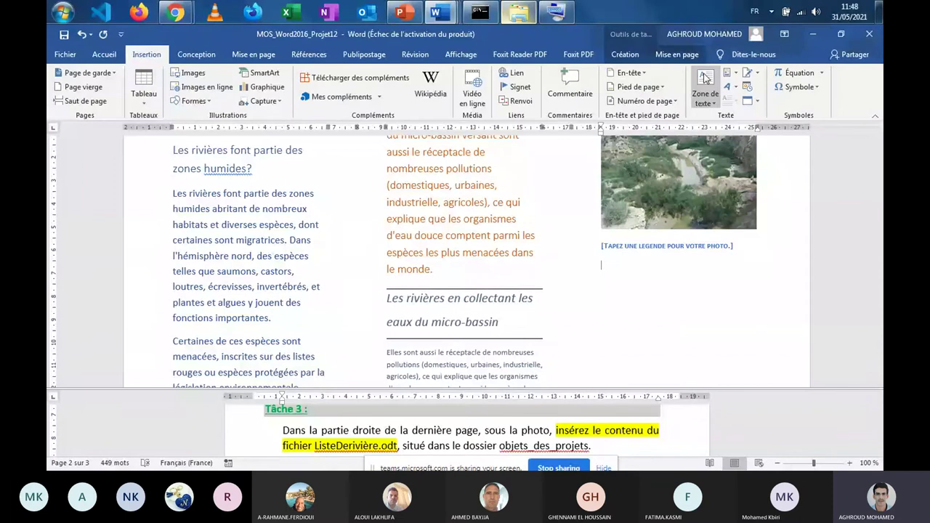
pyautogui.click(758, 101)
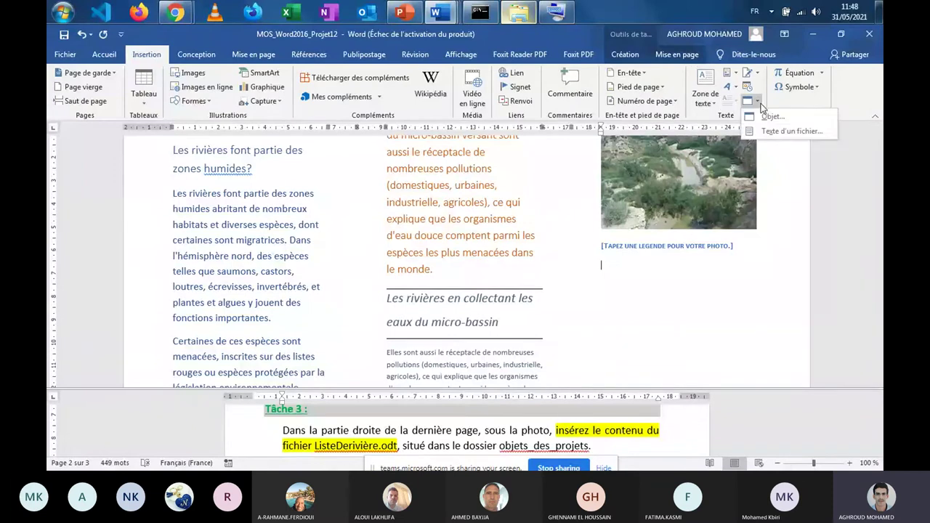
pyautogui.click(794, 133)
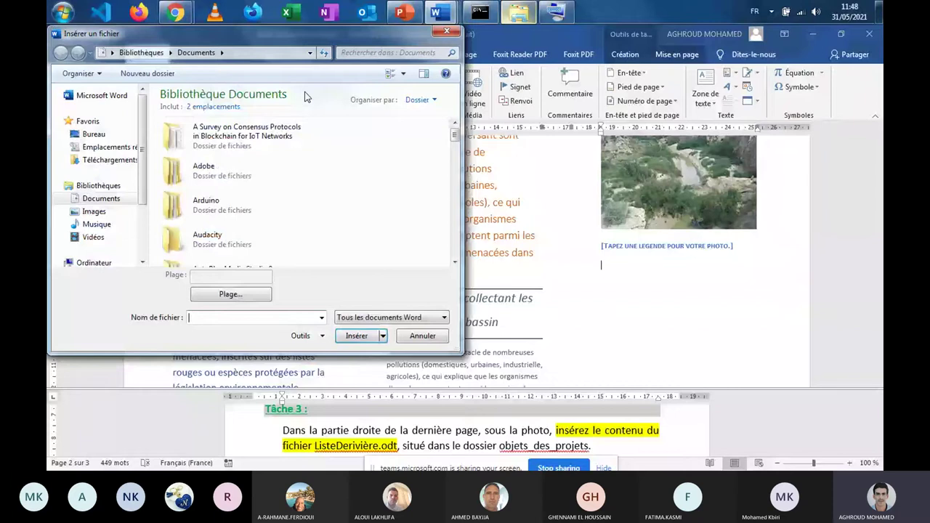
pyautogui.click(519, 13)
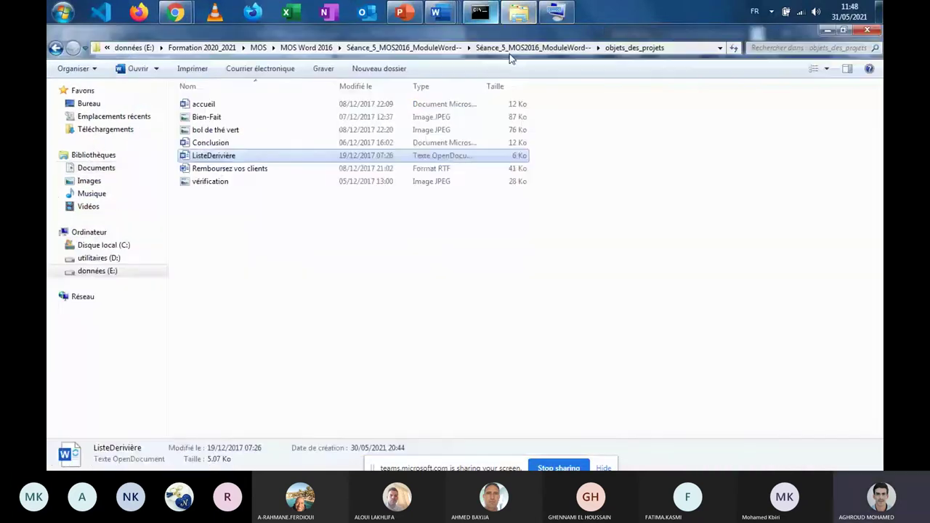
pyautogui.click(386, 48)
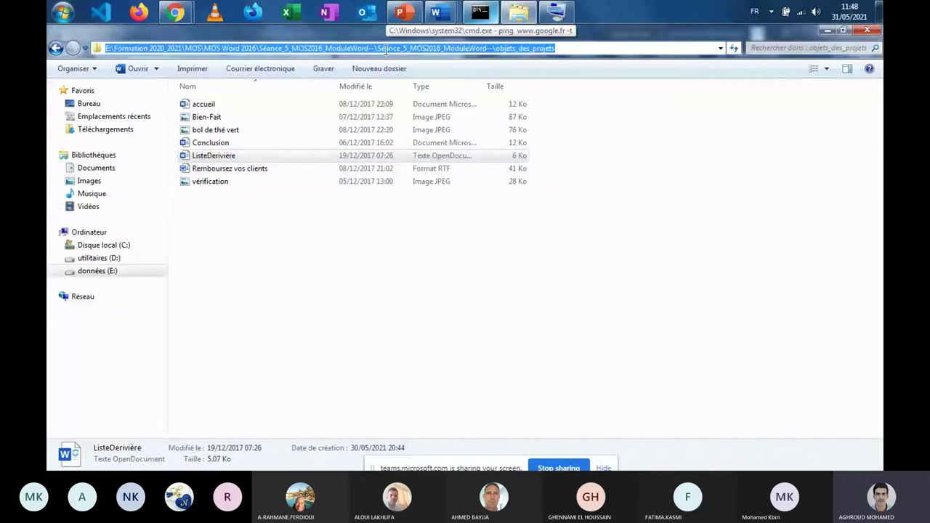
pyautogui.click(437, 12)
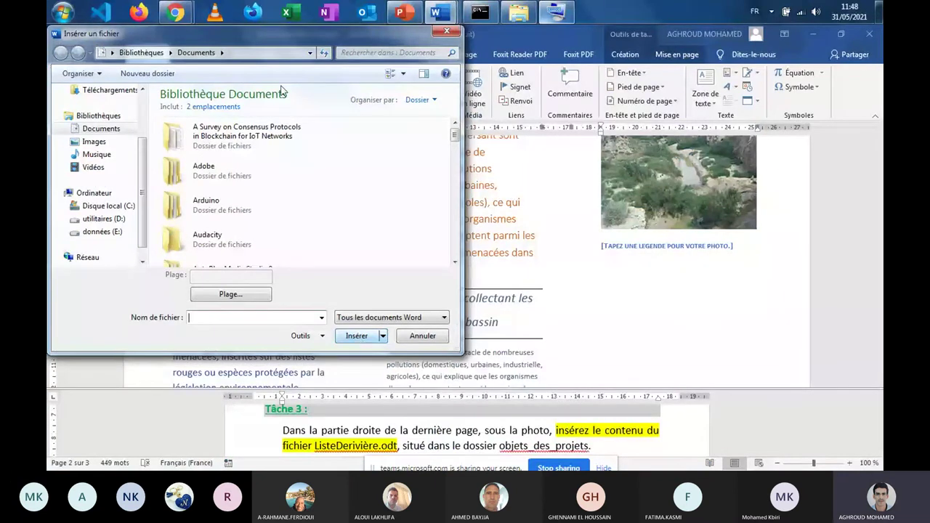
pyautogui.click(263, 53)
pyautogui.hotkey('ctrl', 'v')
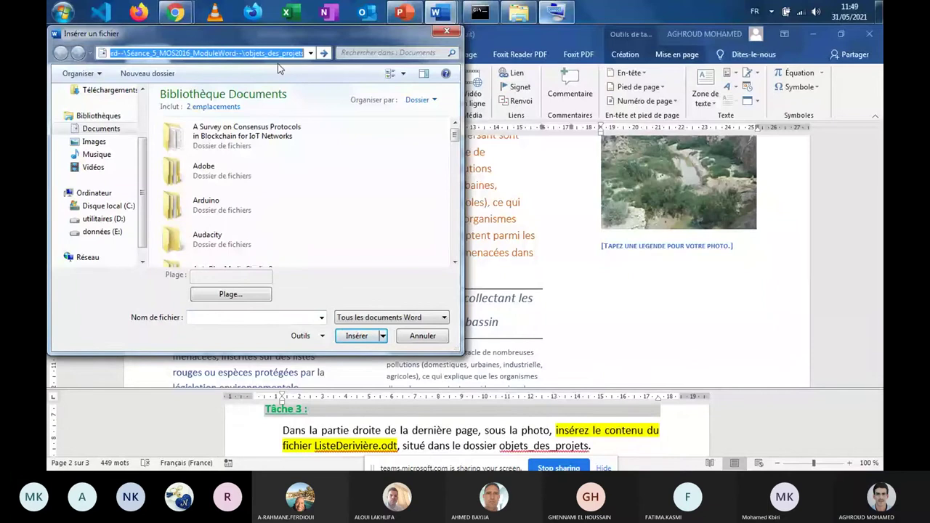
pyautogui.press('Return')
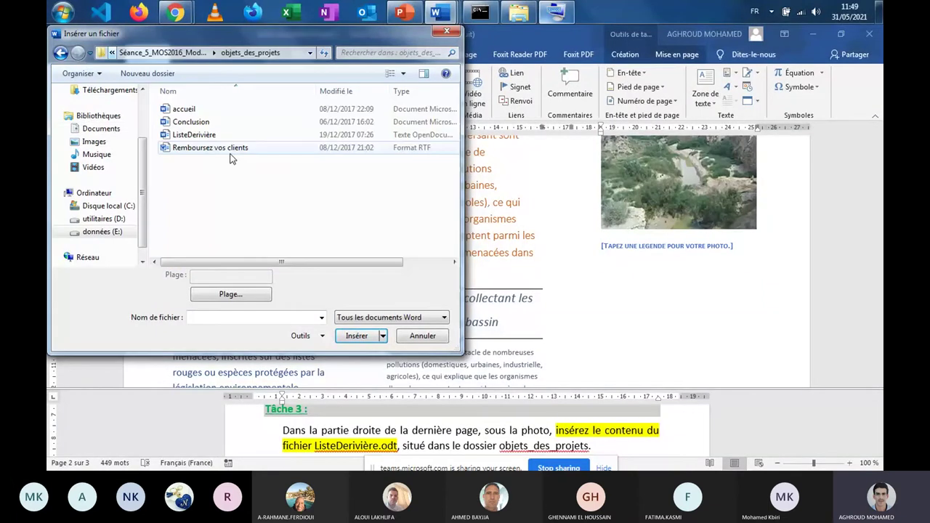
# Step: Insert the contents of ListeDerivière beneath the photo caption, and undo the insertion
pyautogui.click(210, 139)
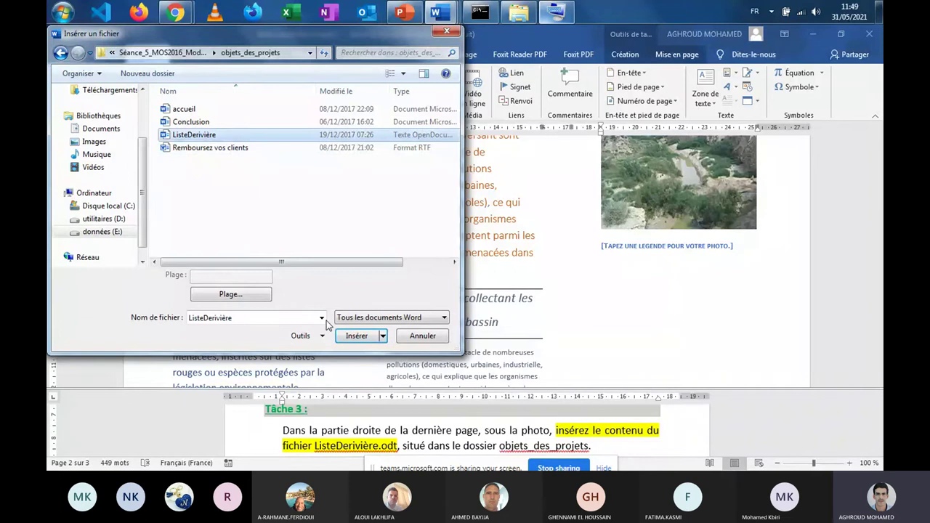
pyautogui.click(357, 336)
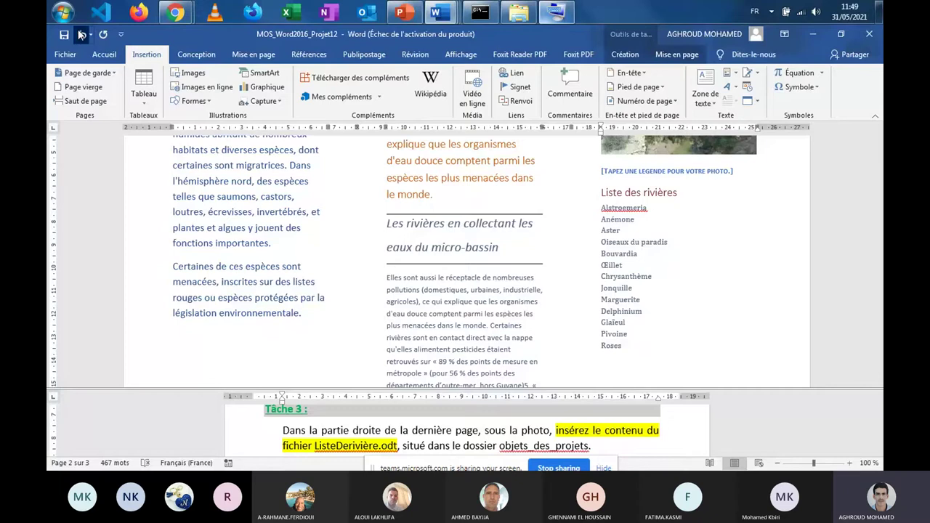
pyautogui.click(82, 34)
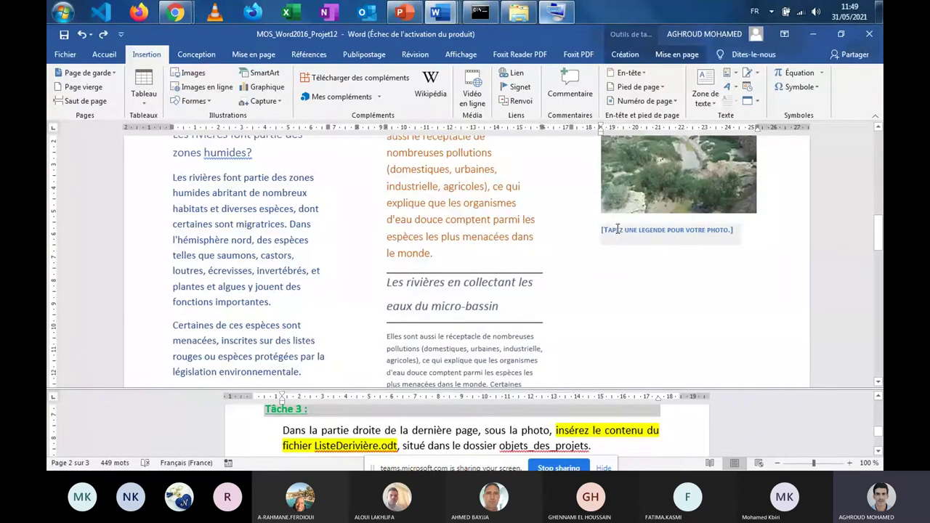
# Step: Browse to objets_des_projets again, insert the text of ListeDerivière on the line beneath the photo caption, and undo the insertion
pyautogui.click(602, 278)
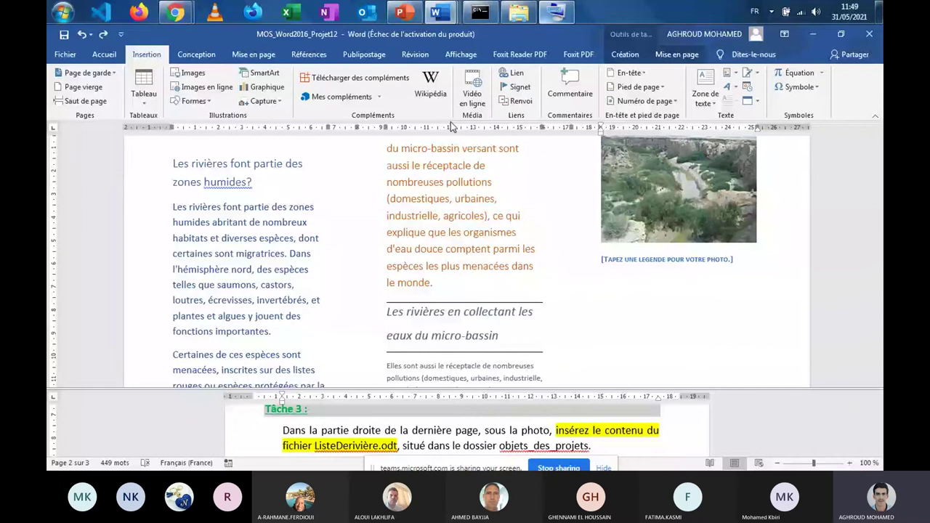
pyautogui.click(758, 101)
pyautogui.click(824, 134)
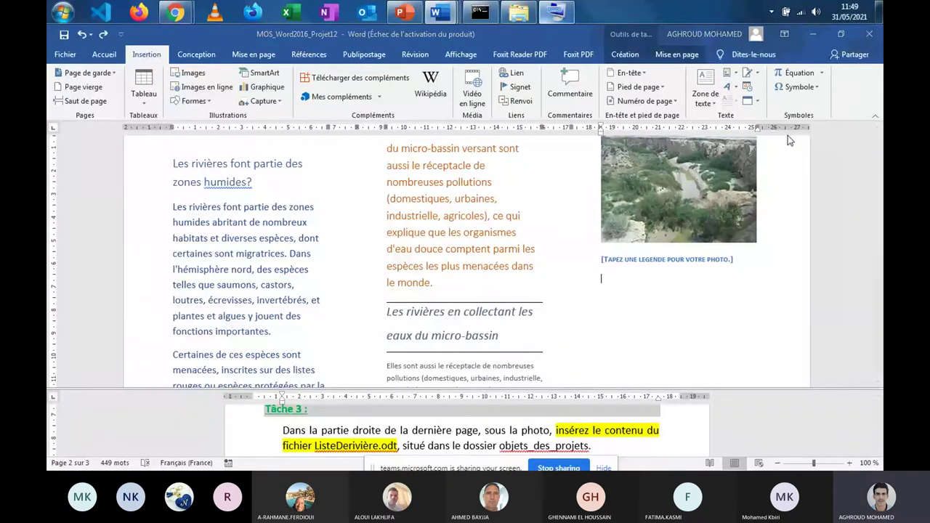
pyautogui.click(179, 55)
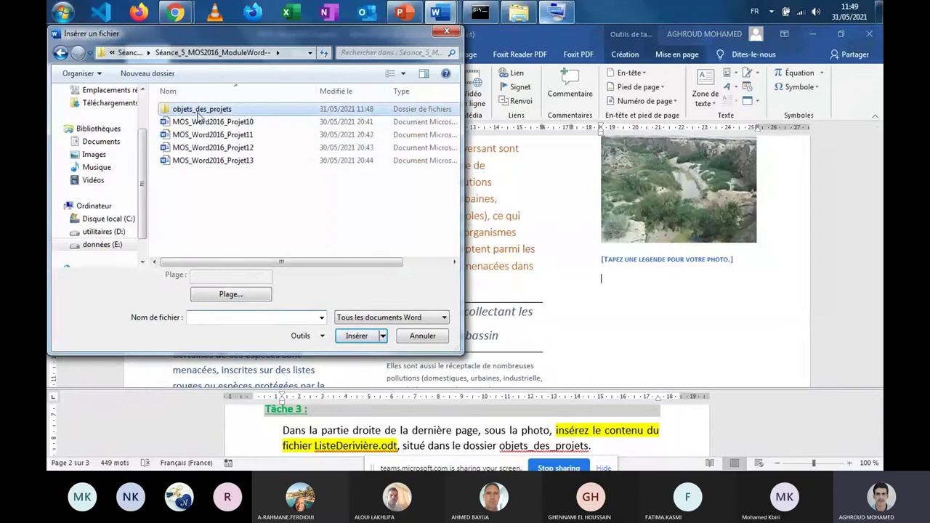
pyautogui.doubleClick(199, 110)
pyautogui.click(207, 136)
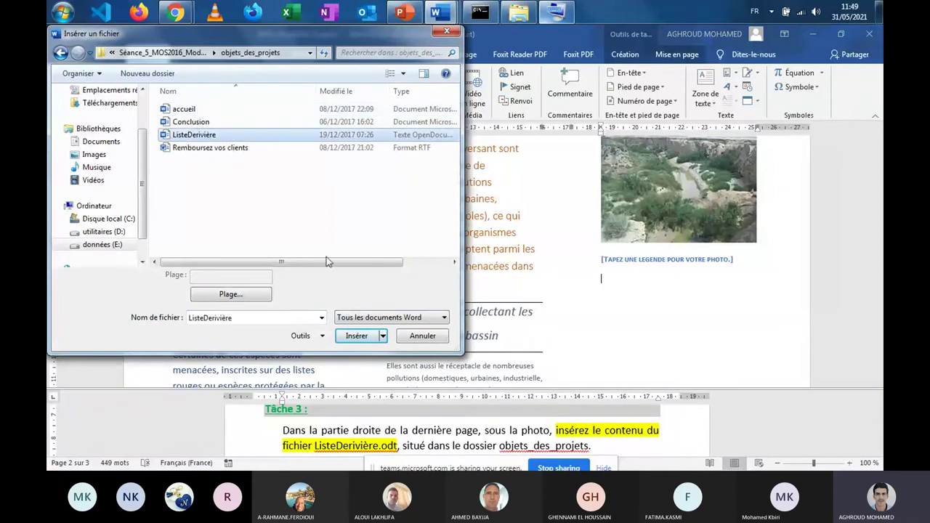
pyautogui.click(356, 335)
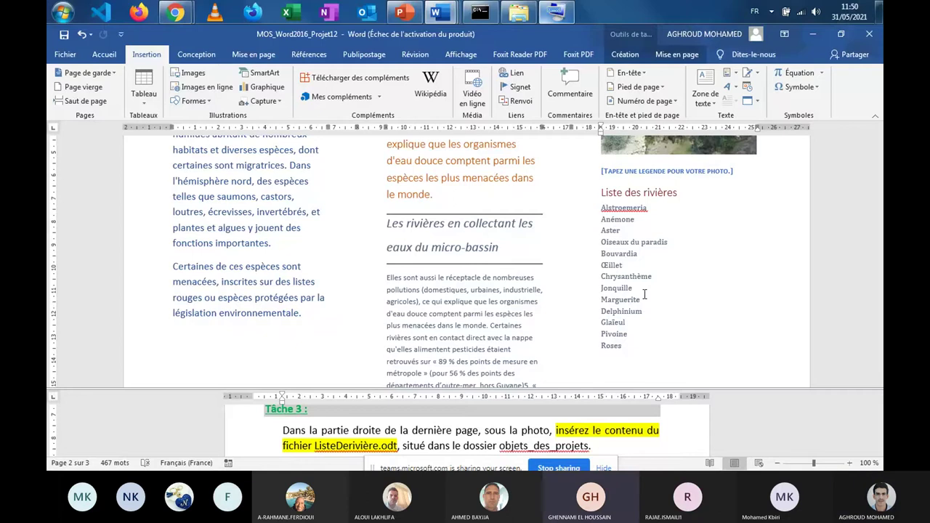
pyautogui.click(530, 438)
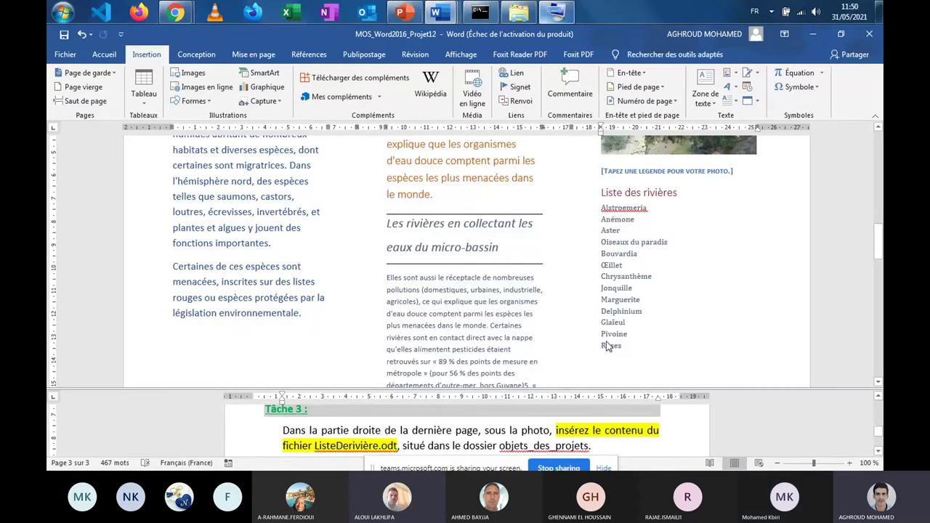
pyautogui.hotkey('ctrl', 'z')
# Step: Insert the text from the ListeDerivière file in objets_des_projets on the empty line beneath the photo caption
pyautogui.click(603, 189)
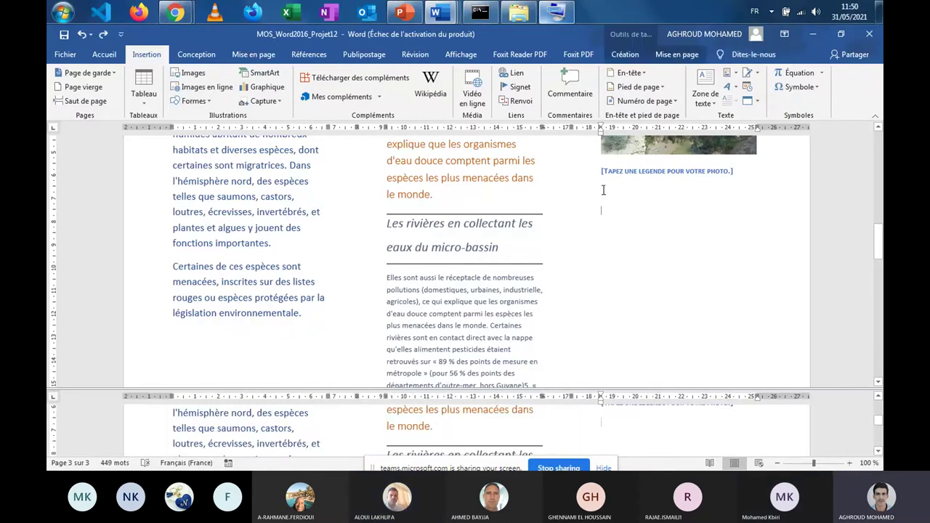
pyautogui.scroll(-5, 514, 435)
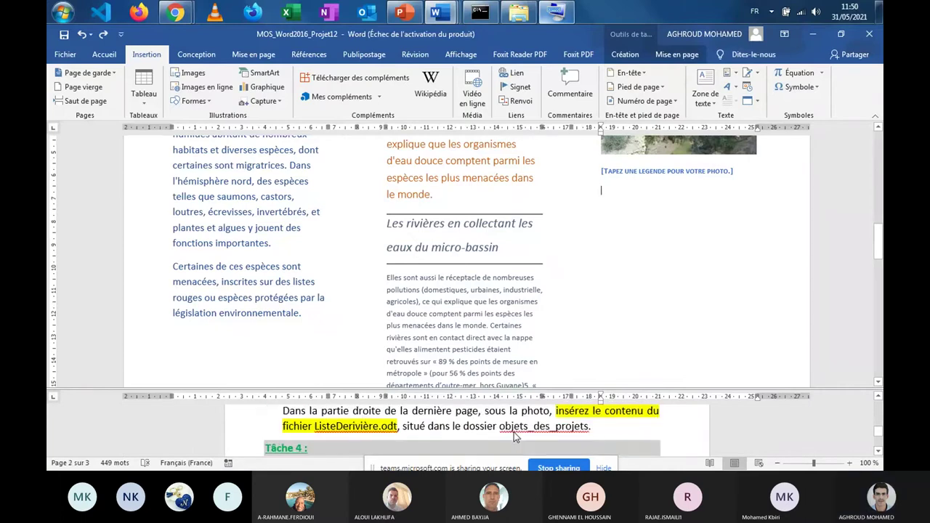
pyautogui.click(878, 399)
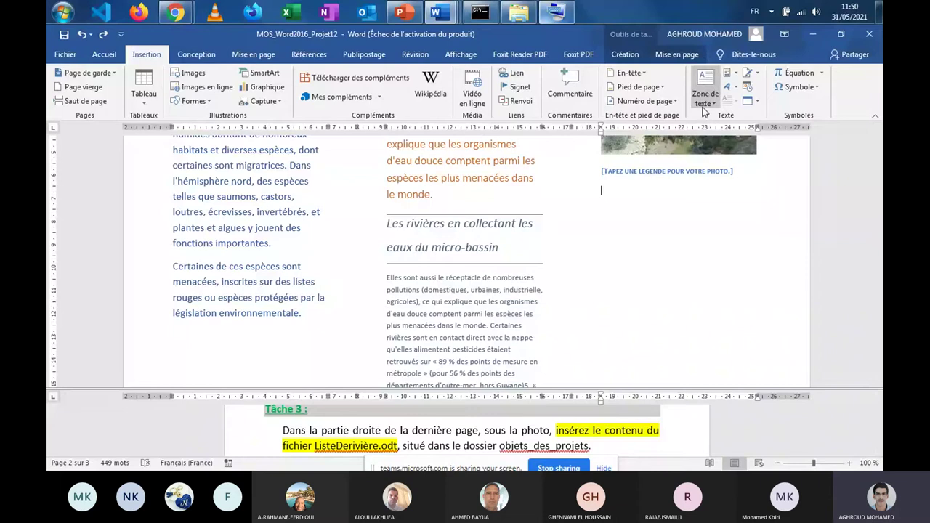
pyautogui.click(757, 104)
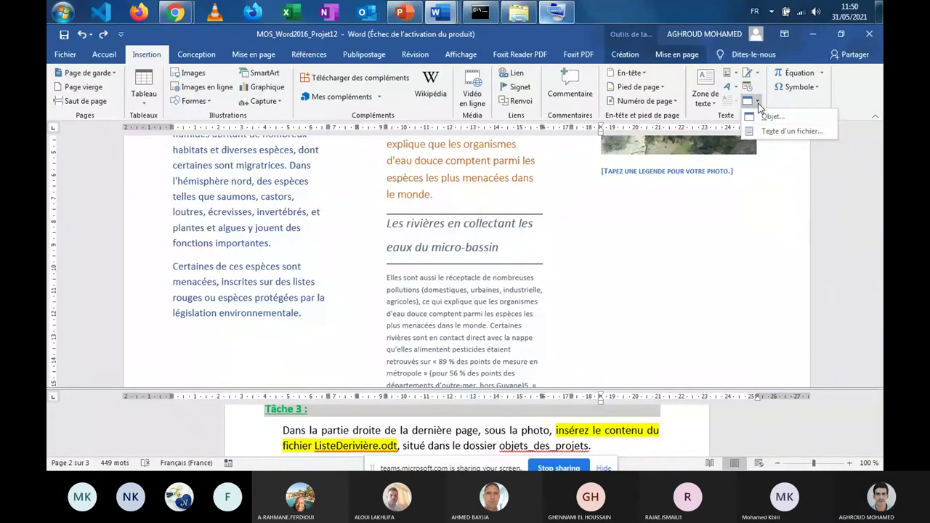
pyautogui.click(792, 130)
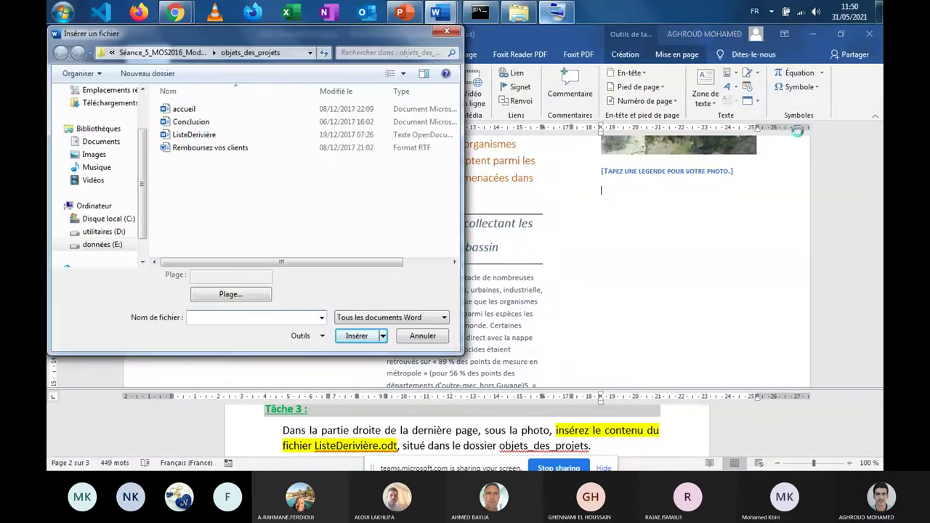
pyautogui.click(173, 56)
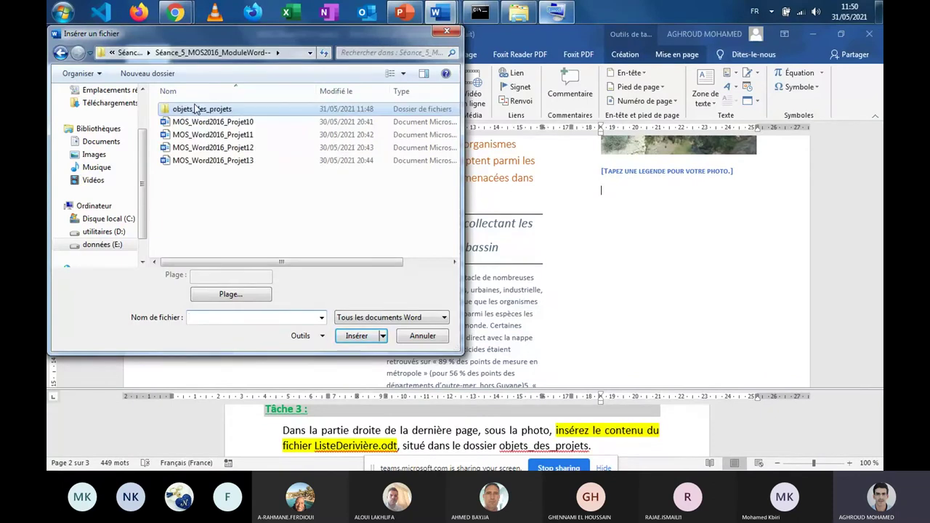
pyautogui.doubleClick(194, 107)
pyautogui.click(226, 135)
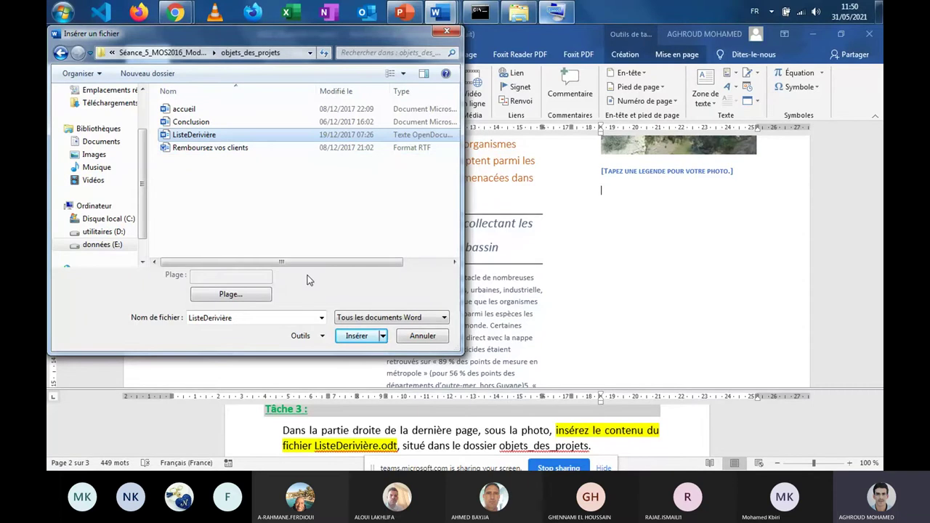
pyautogui.doubleClick(227, 135)
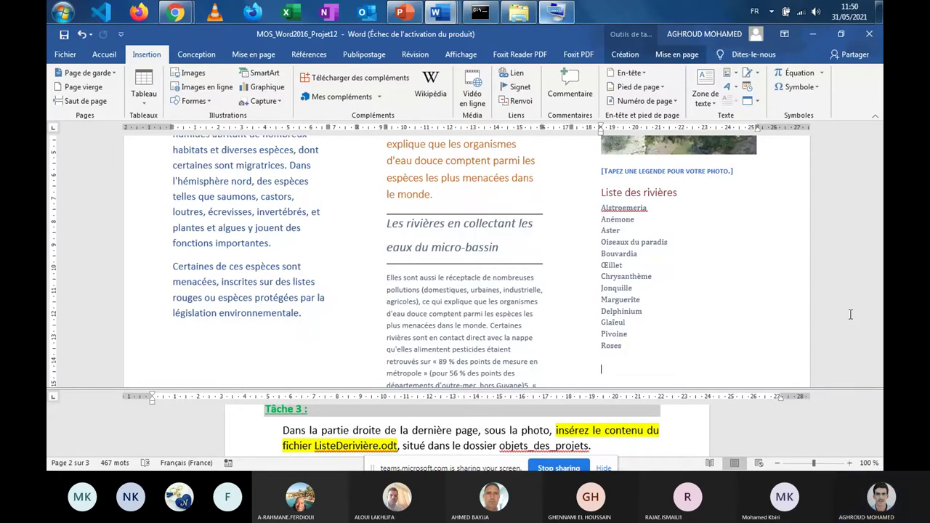
# Step: Read the Tâche 4 instruction and locate the heading "Les rivières font partie des zones humides?" on the last page
pyautogui.click(495, 435)
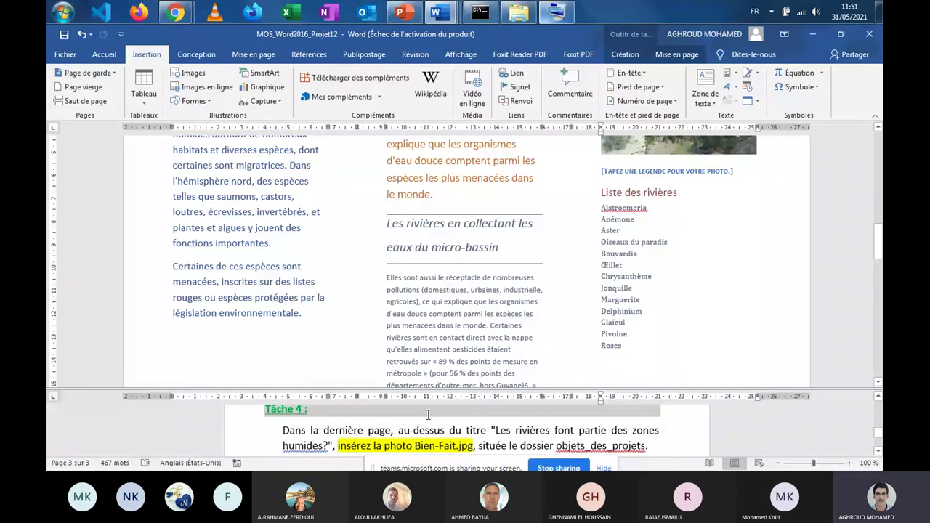
pyautogui.click(461, 298)
pyautogui.scroll(-1, 461, 299)
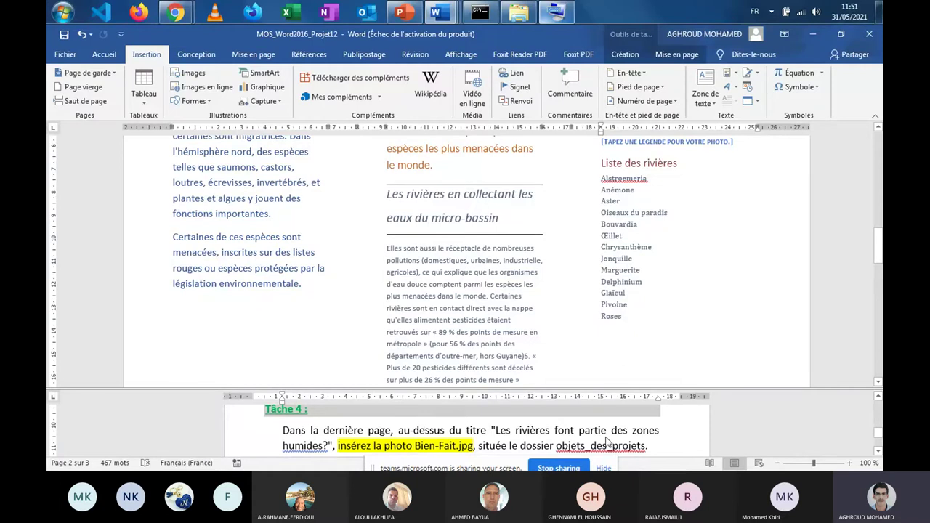
pyautogui.scroll(1, 315, 231)
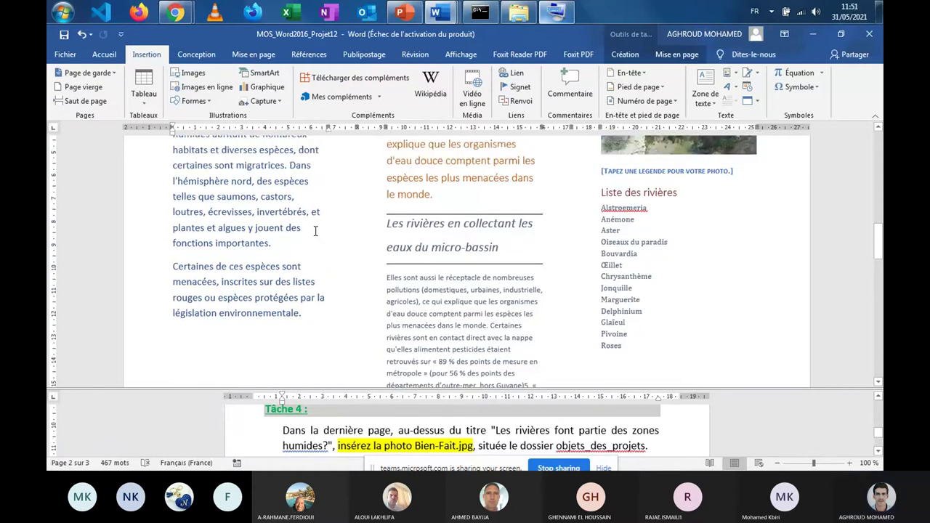
pyautogui.scroll(4, 445, 231)
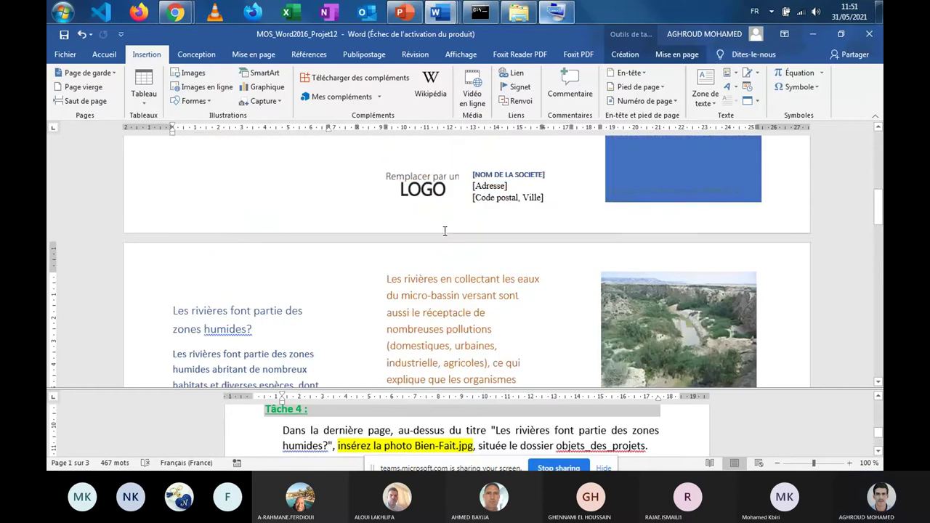
pyautogui.scroll(-2, 213, 235)
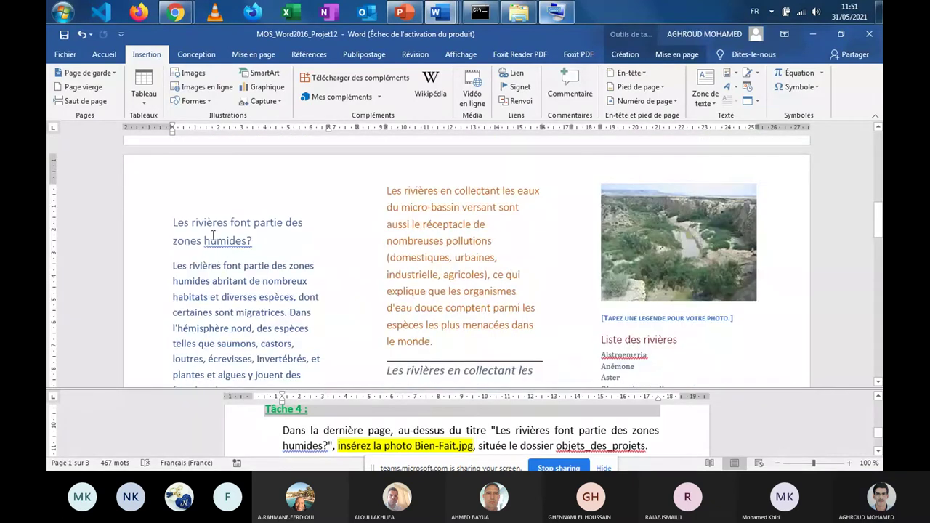
# Step: Insert the Bien-Fait picture from objets_des_projets on the empty line above the heading "Les rivières font partie des zones humides?"
pyautogui.click(231, 235)
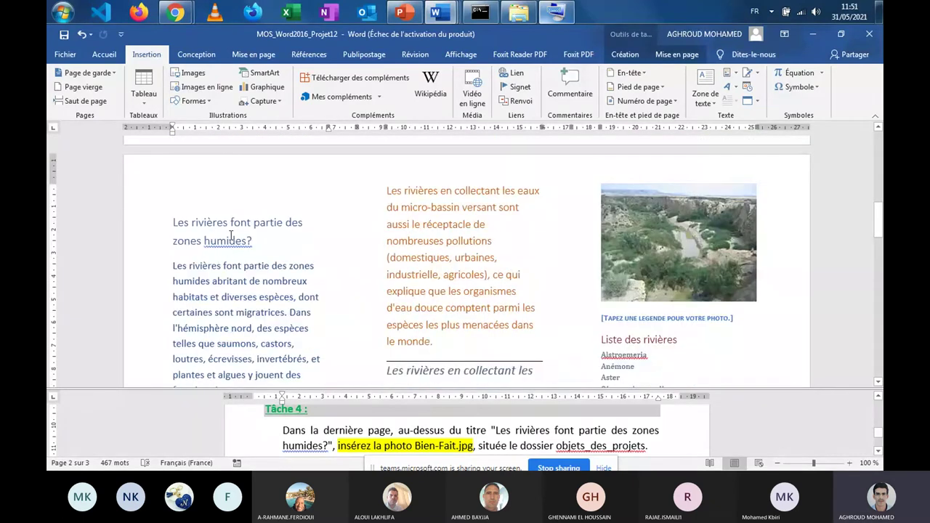
pyautogui.click(184, 209)
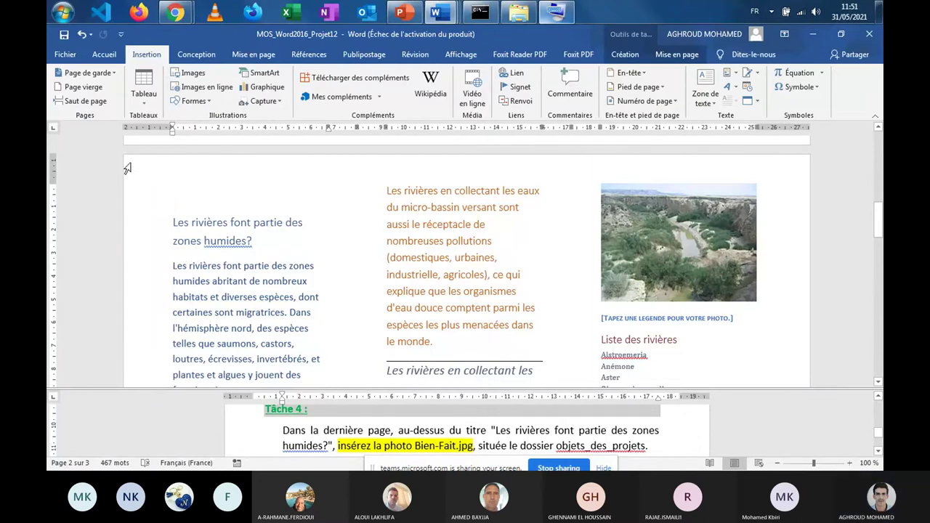
pyautogui.click(222, 207)
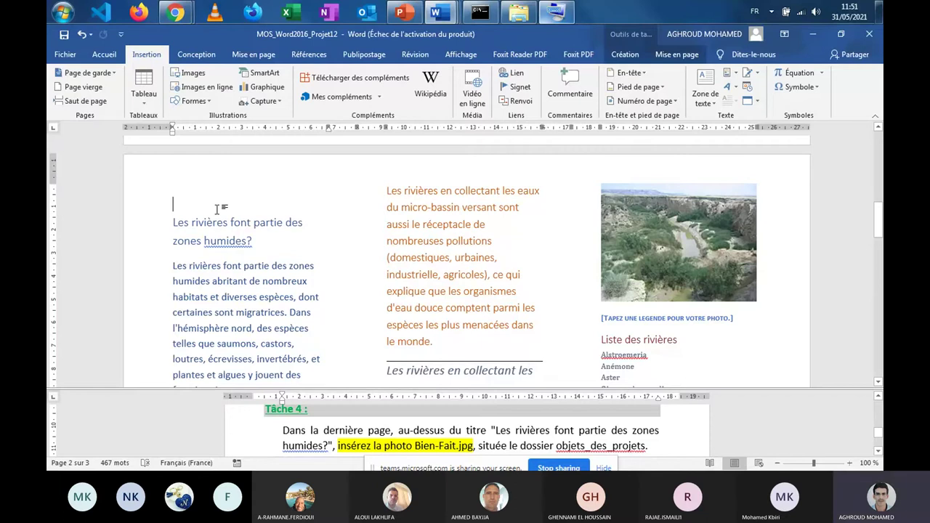
pyautogui.click(104, 54)
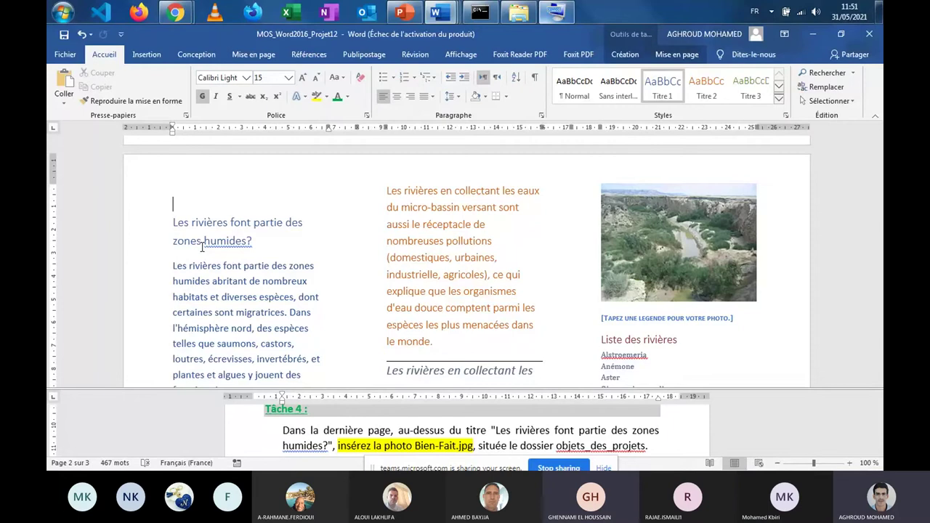
pyautogui.click(147, 55)
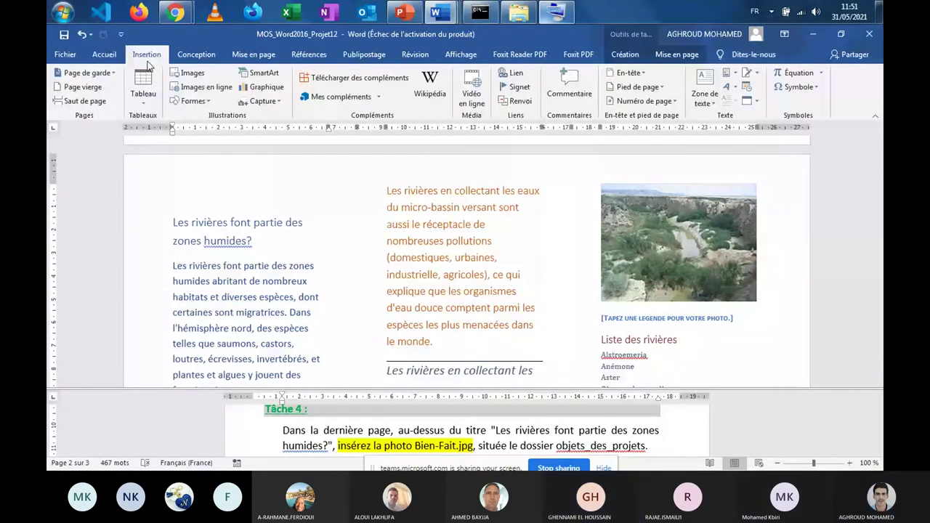
pyautogui.click(183, 72)
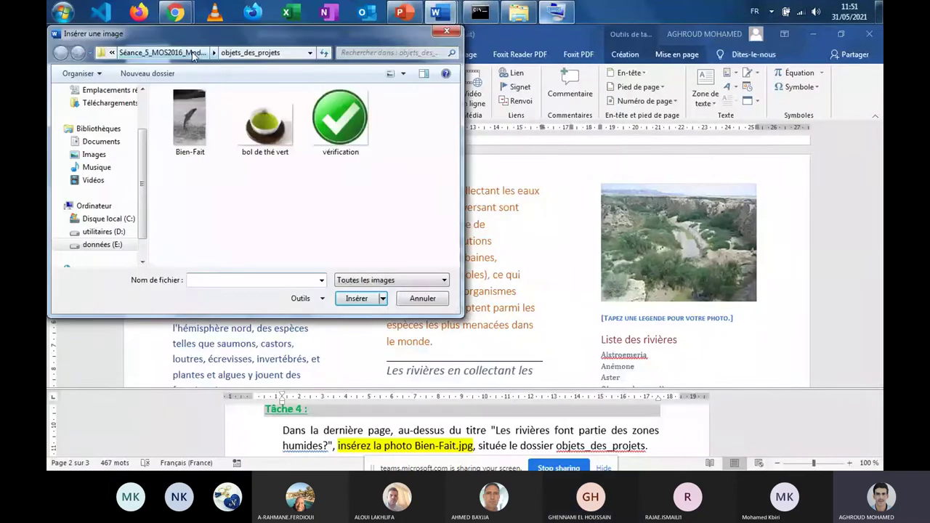
pyautogui.click(194, 55)
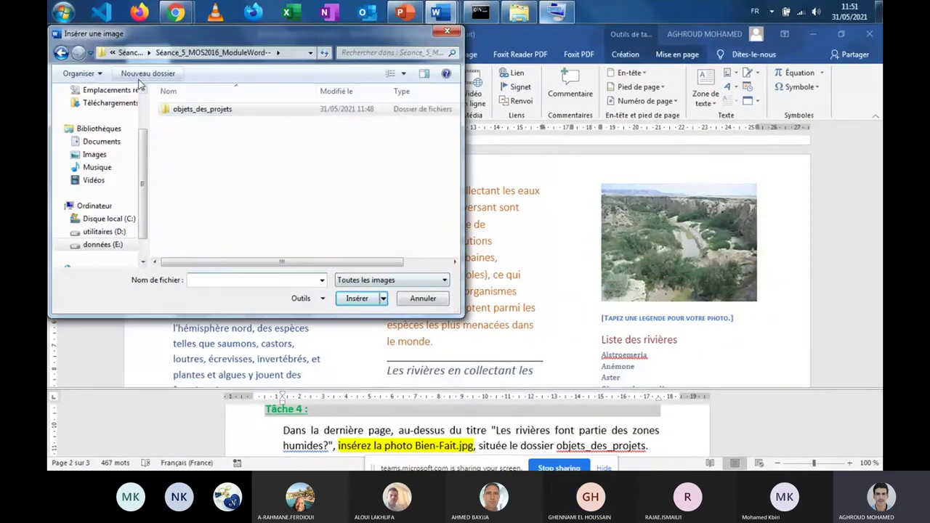
pyautogui.doubleClick(186, 109)
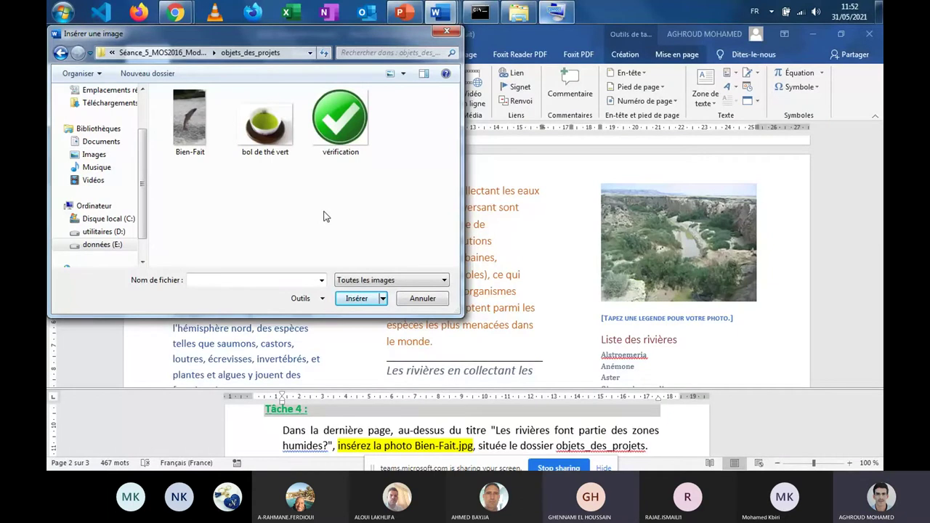
pyautogui.click(190, 149)
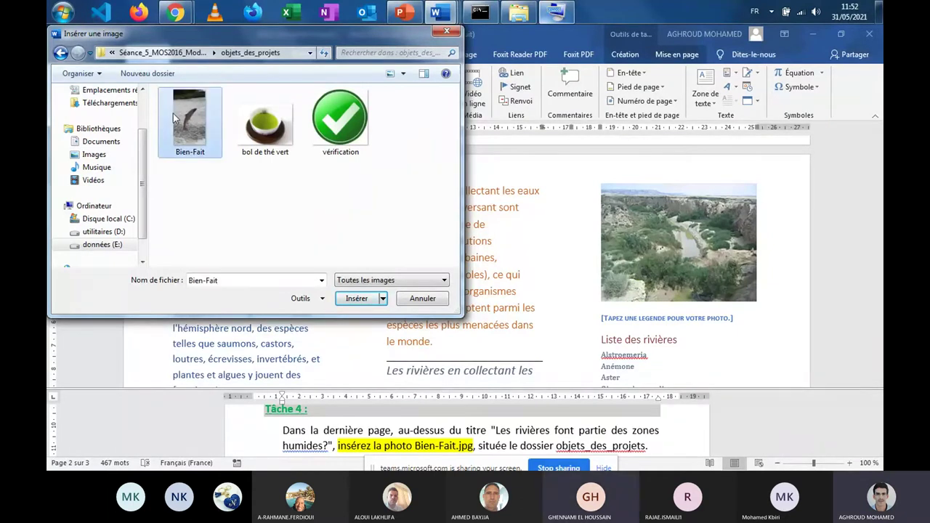
pyautogui.click(357, 299)
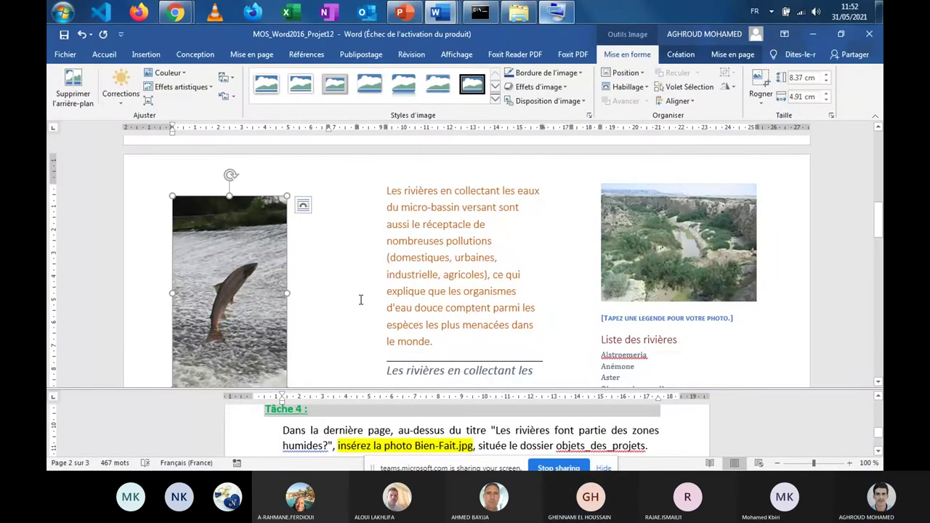
# Step: Check the placement of the Bien-Fait picture above the heading, and undo its insertion
pyautogui.scroll(-5, 361, 300)
pyautogui.scroll(4, 360, 299)
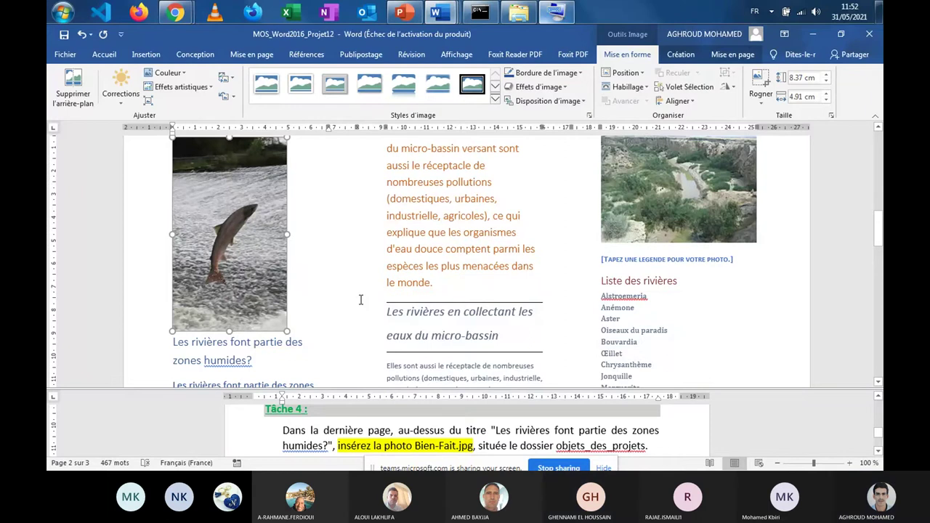
pyautogui.scroll(-2, 360, 300)
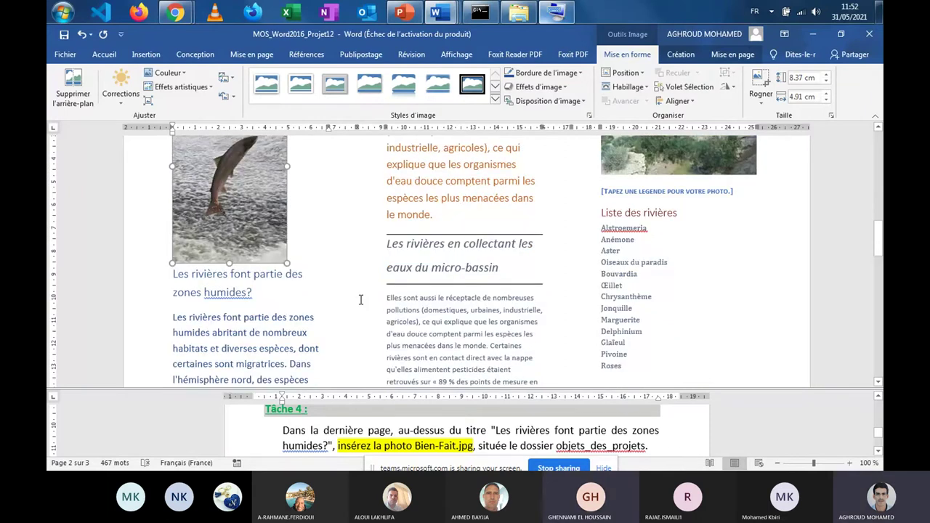
pyautogui.click(325, 313)
pyautogui.scroll(-1, 325, 312)
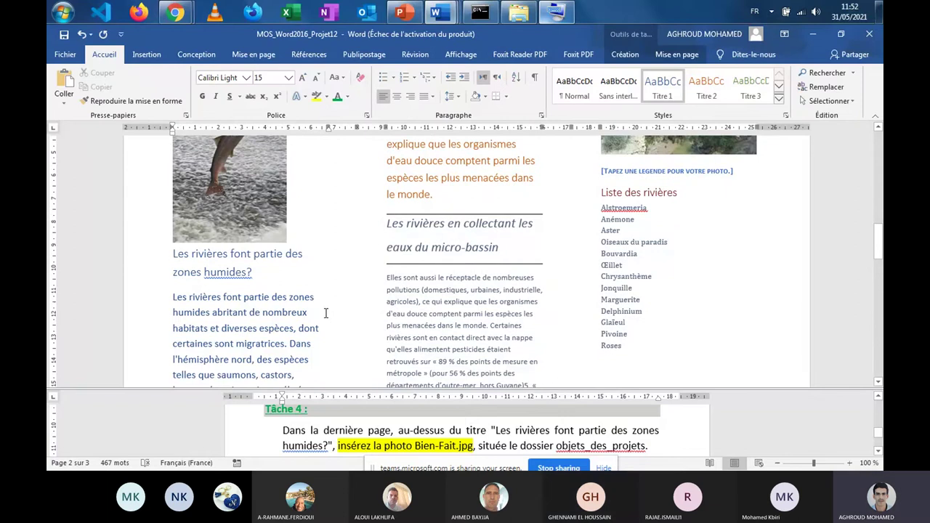
pyautogui.scroll(3, 326, 312)
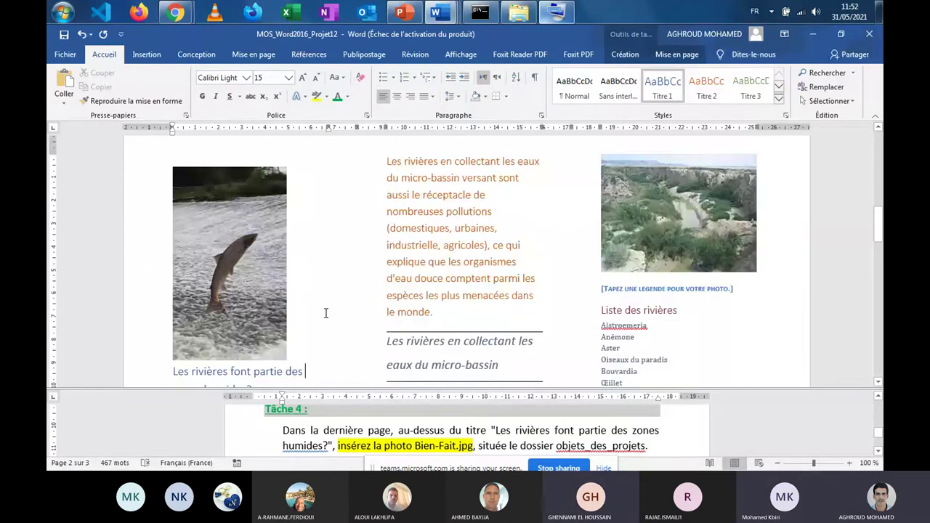
pyautogui.click(392, 430)
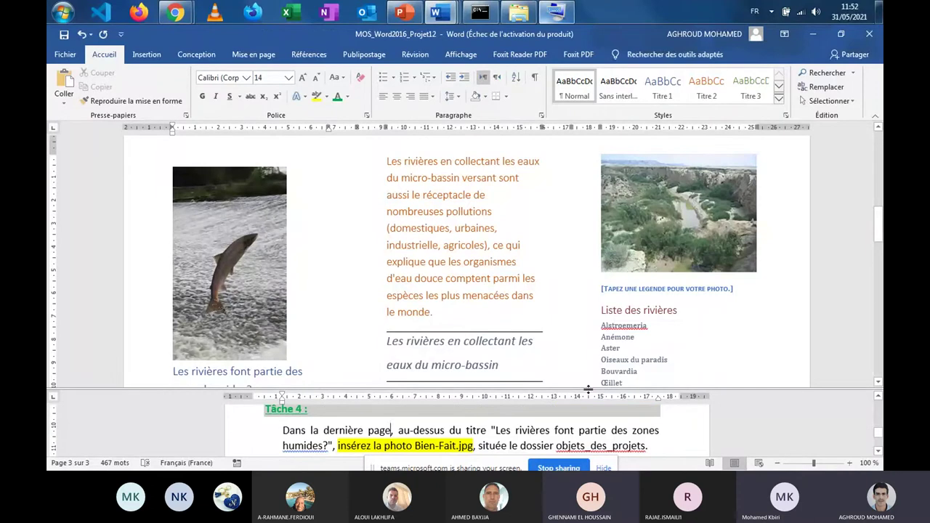
pyautogui.hotkey('ctrl', 'z')
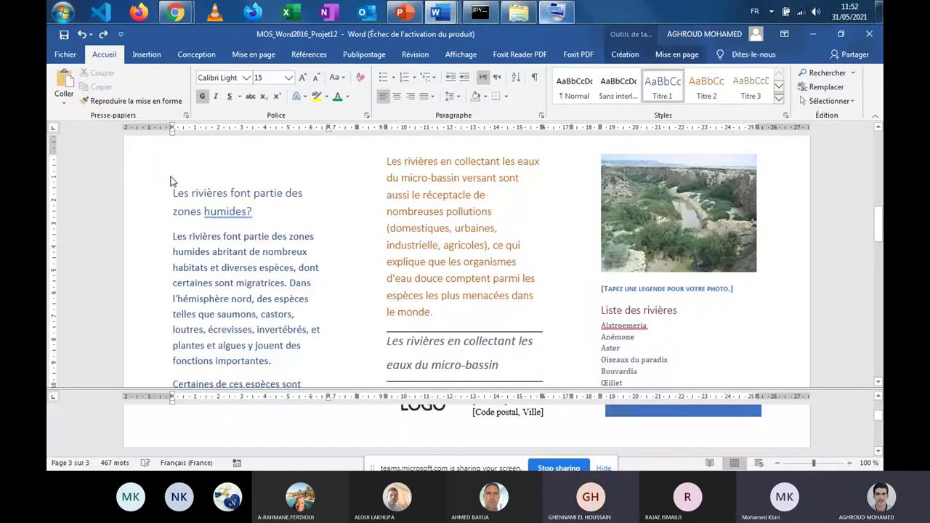
# Step: Enlarge the split view of the instructions and reread the Tâche 4 instruction about the Bien-Fait.jpg photo alongside the heading it mentions
pyautogui.click(178, 187)
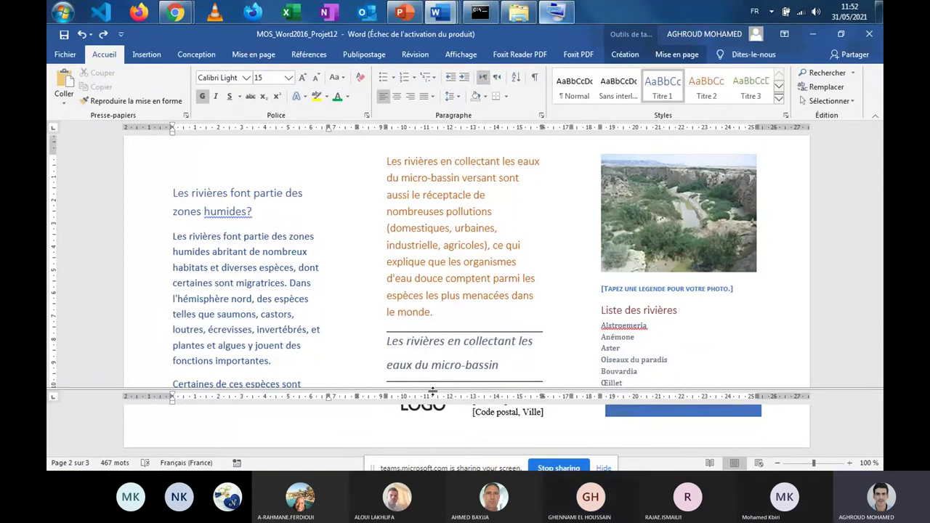
pyautogui.scroll(-3, 428, 436)
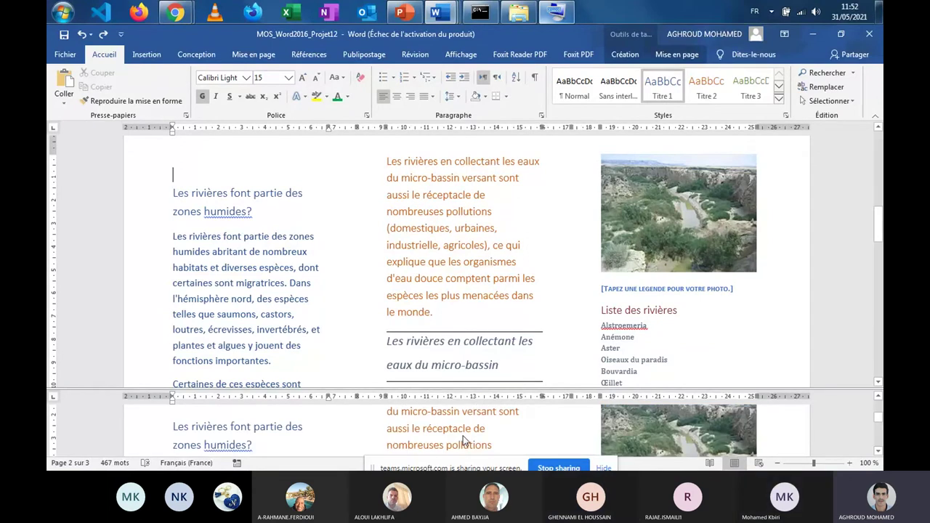
pyautogui.scroll(-5, 465, 439)
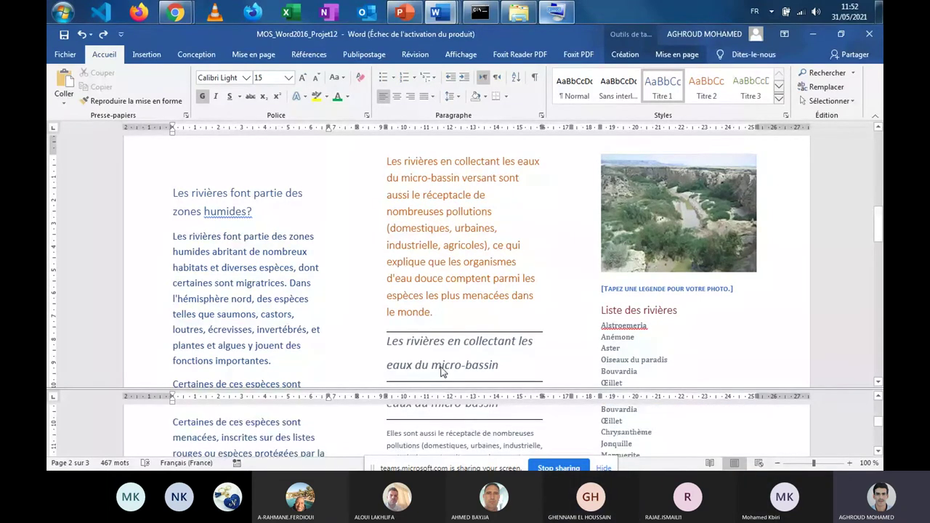
pyautogui.moveTo(443, 391); pyautogui.dragTo(443, 359)
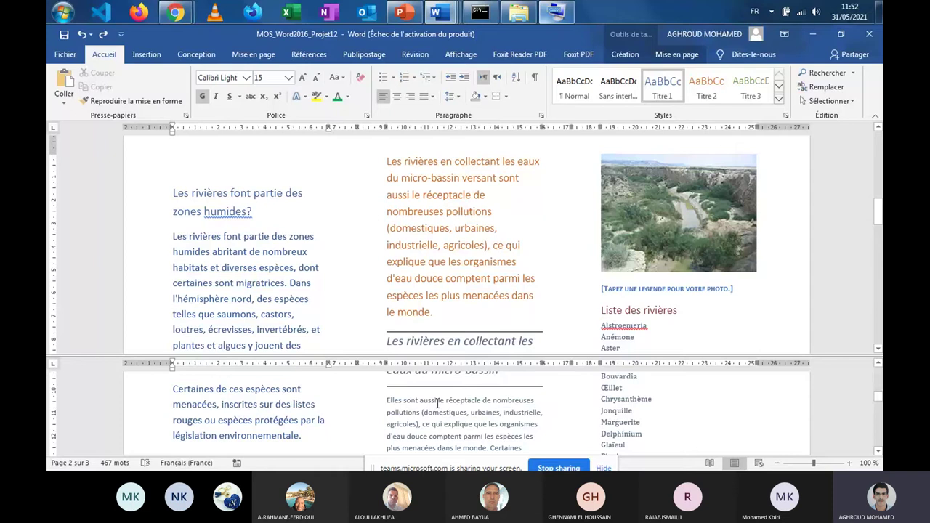
pyautogui.scroll(-5, 437, 402)
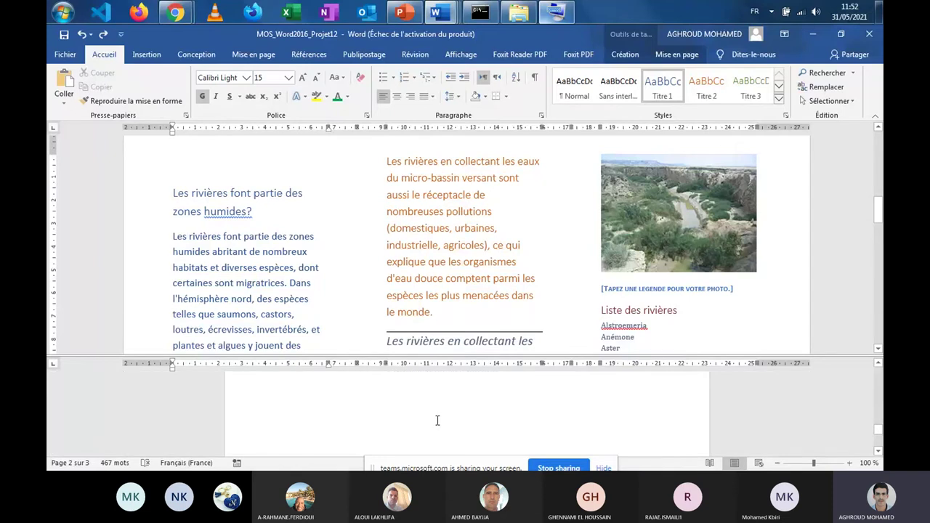
pyautogui.scroll(-3, 438, 420)
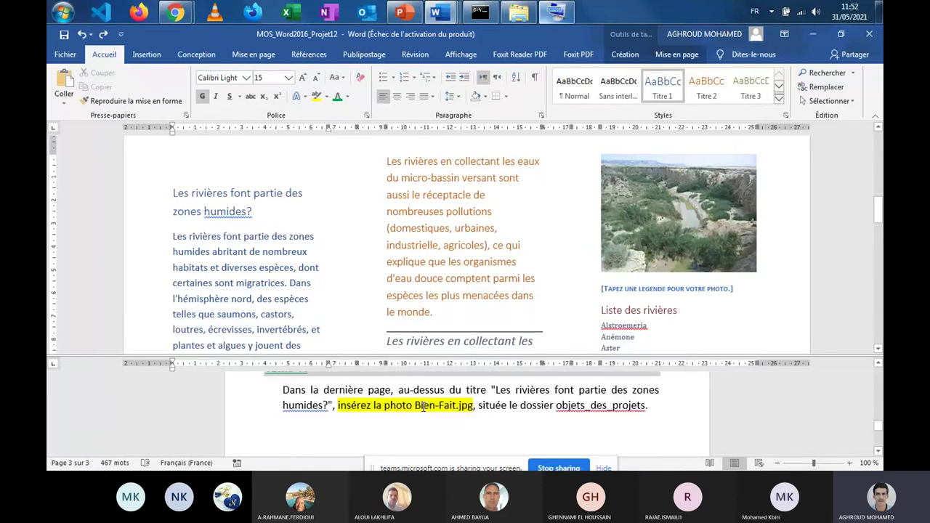
pyautogui.click(415, 390)
pyautogui.scroll(1, 418, 396)
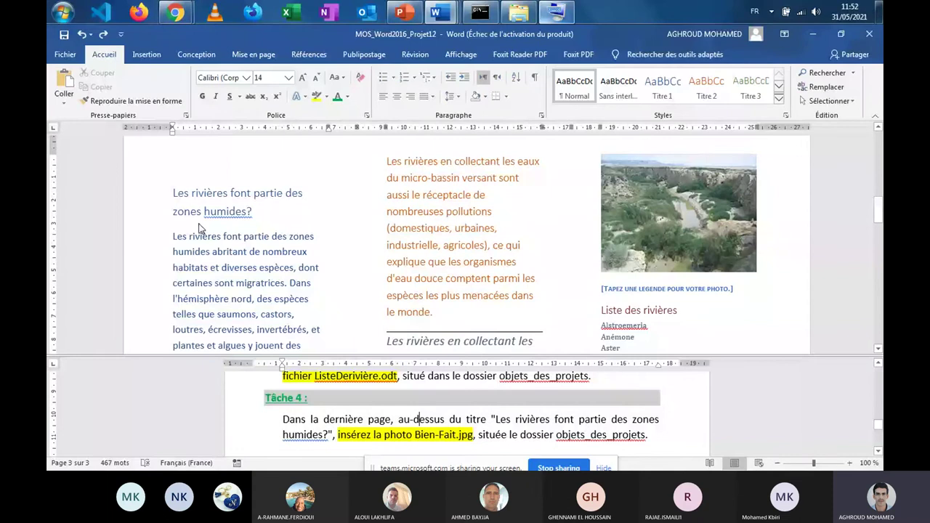
pyautogui.click(201, 228)
pyautogui.click(443, 420)
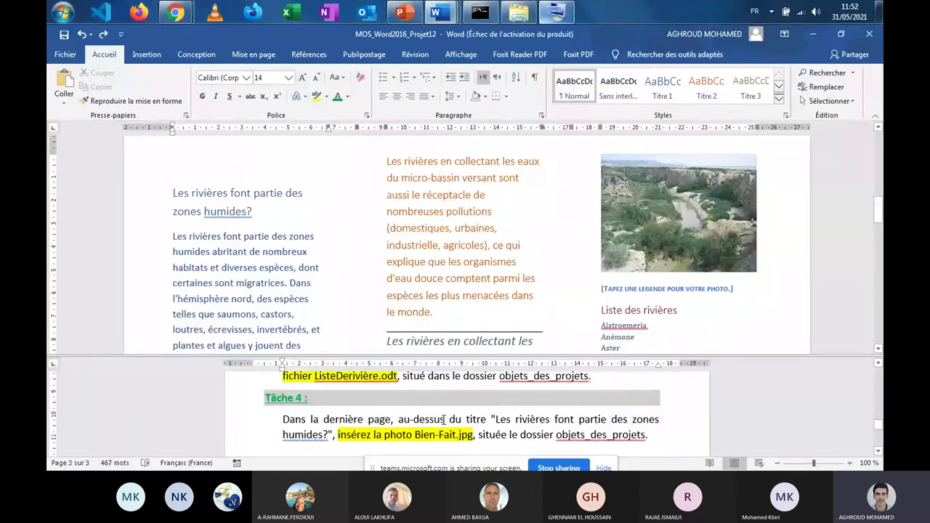
# Step: Insert the Bien-Fait picture from the objets_des_projets folder on the empty line above the heading "Les rivières font partie des zones humides?"
pyautogui.click(184, 180)
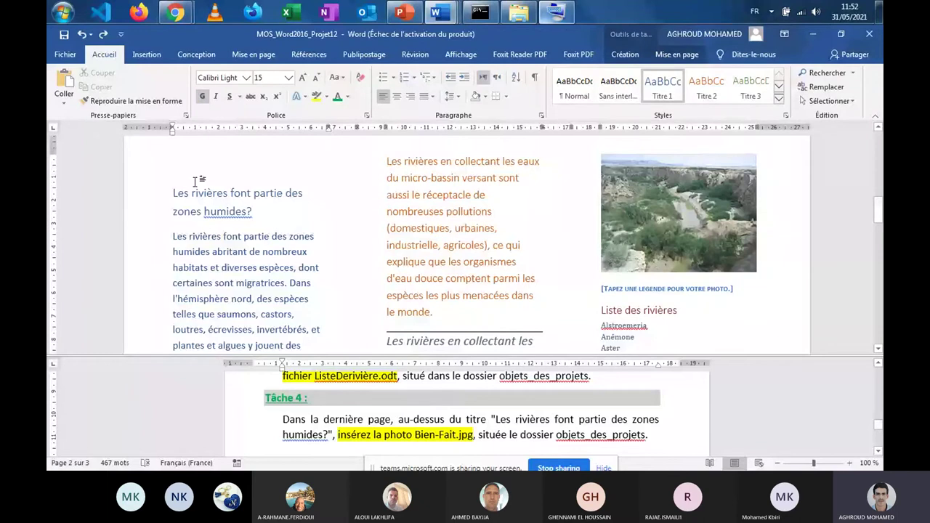
pyautogui.click(146, 54)
pyautogui.click(192, 74)
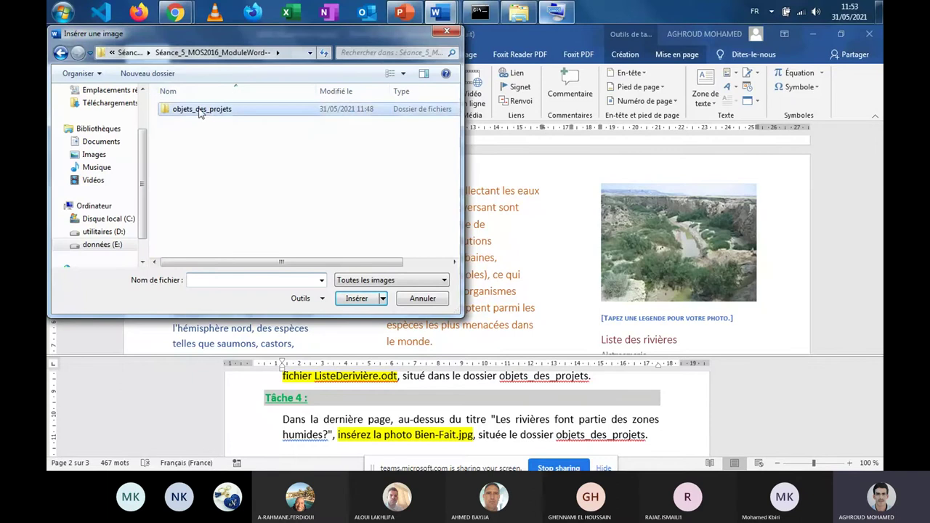
pyautogui.doubleClick(200, 111)
pyautogui.click(200, 128)
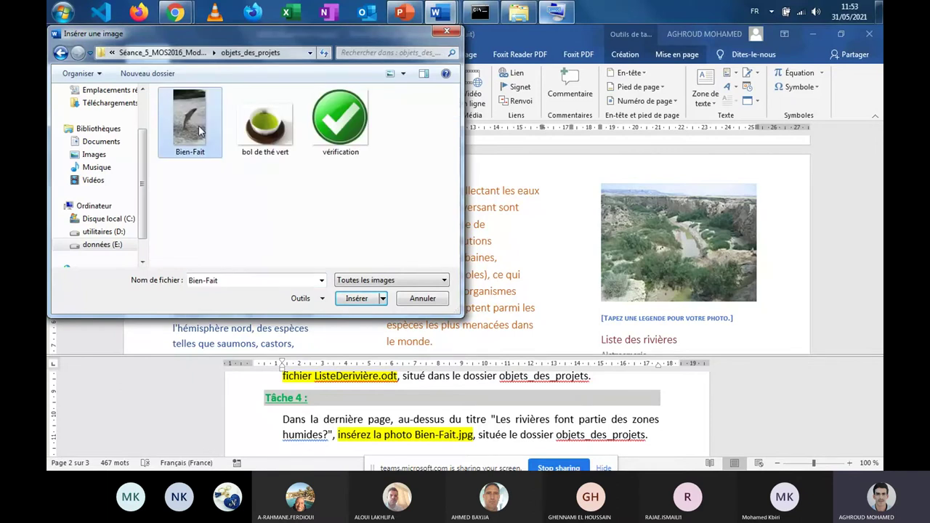
pyautogui.click(355, 299)
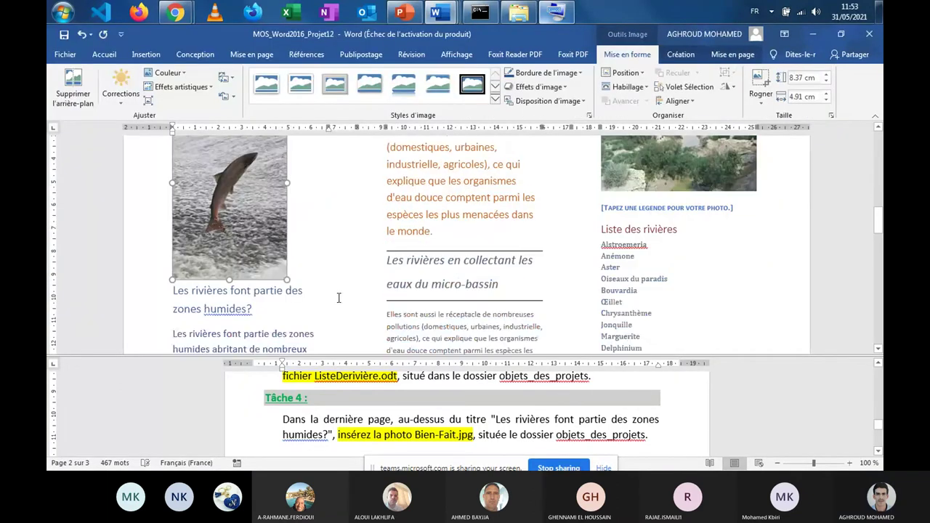
pyautogui.click(305, 300)
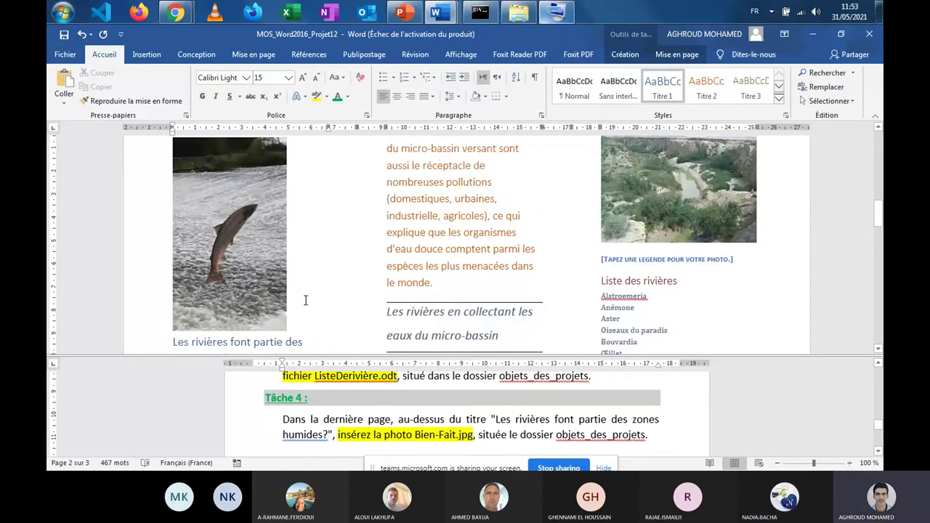
# Step: Enlarge the instructions view and review Projet 12's Tâche 1 to Tâche 4 against the finished document
pyautogui.click(435, 378)
pyautogui.scroll(2, 435, 377)
pyautogui.moveTo(434, 357); pyautogui.dragTo(432, 308)
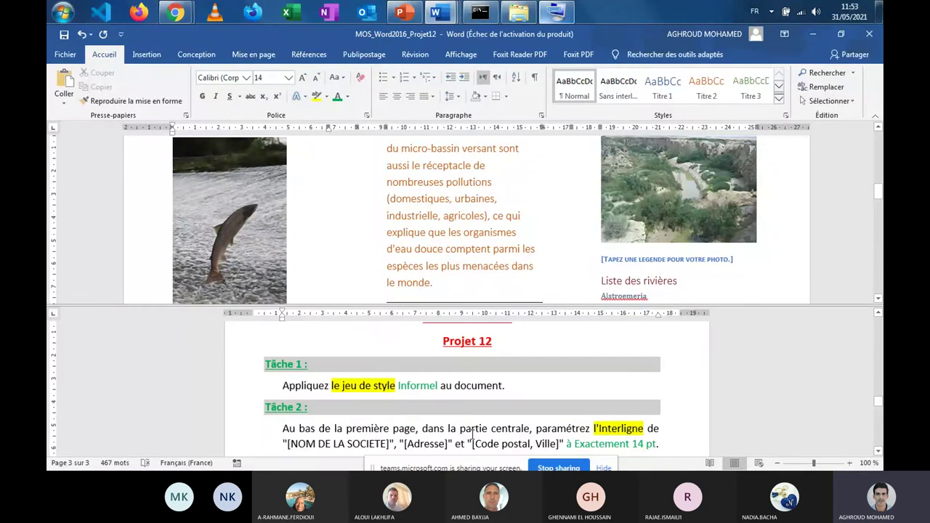
pyautogui.scroll(-3, 473, 432)
pyautogui.scroll(-3, 470, 430)
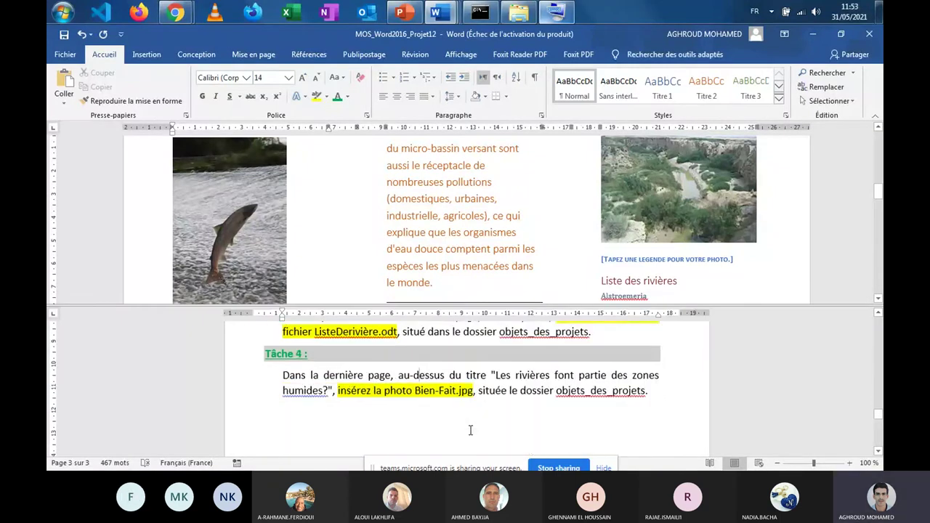
pyautogui.scroll(3, 470, 431)
pyautogui.scroll(2, 470, 430)
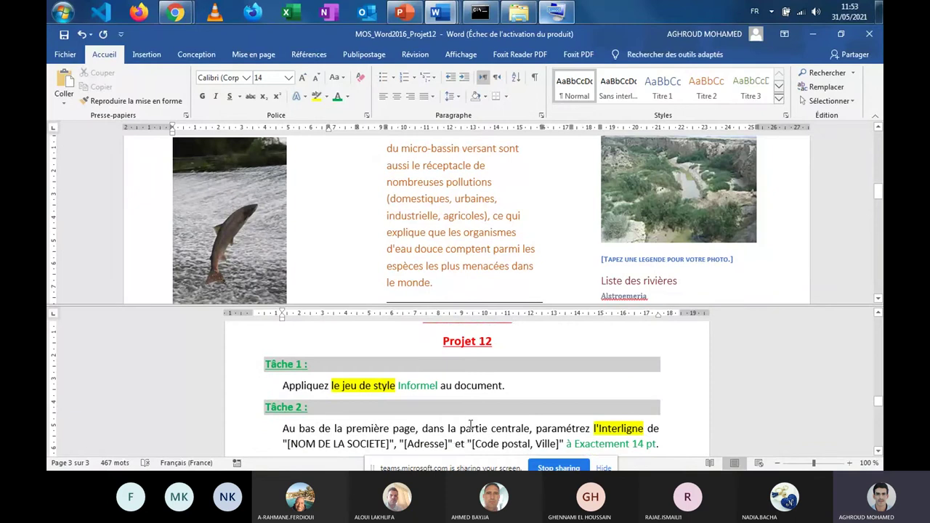
pyautogui.scroll(-2, 470, 425)
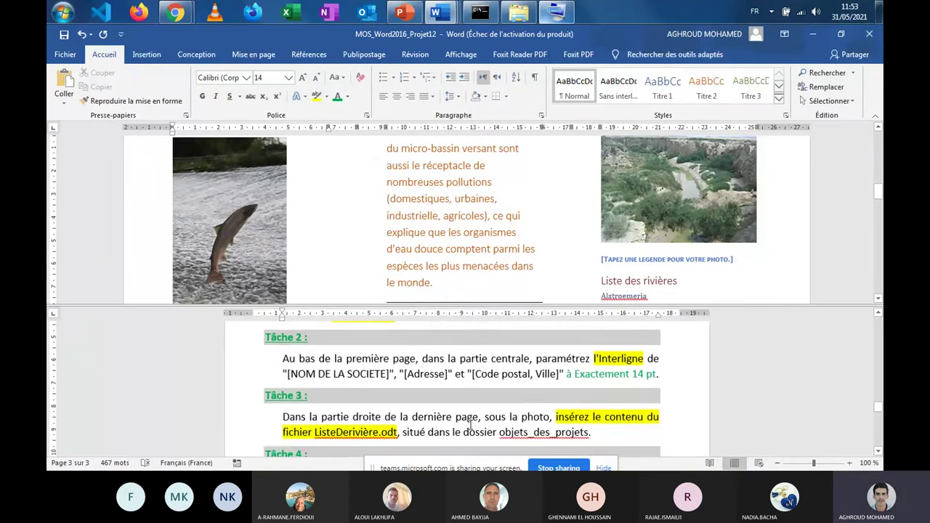
pyautogui.scroll(-1, 470, 426)
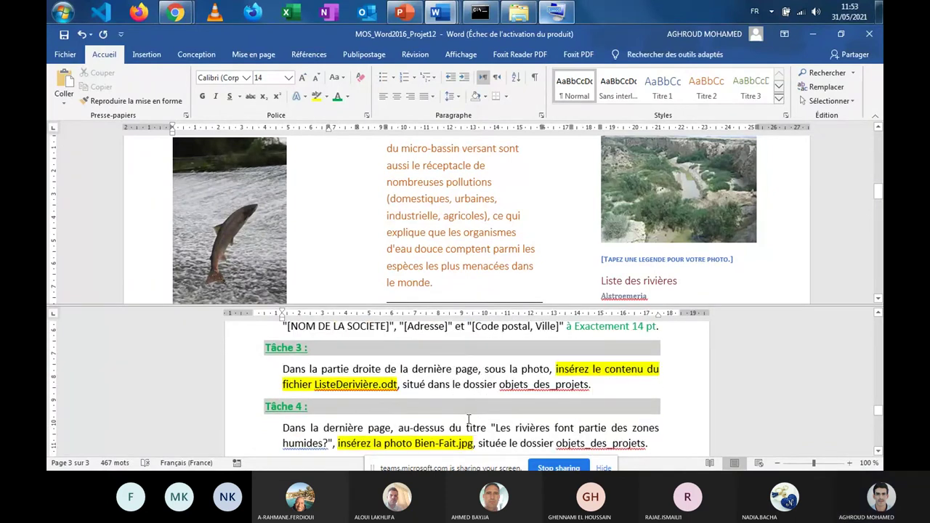
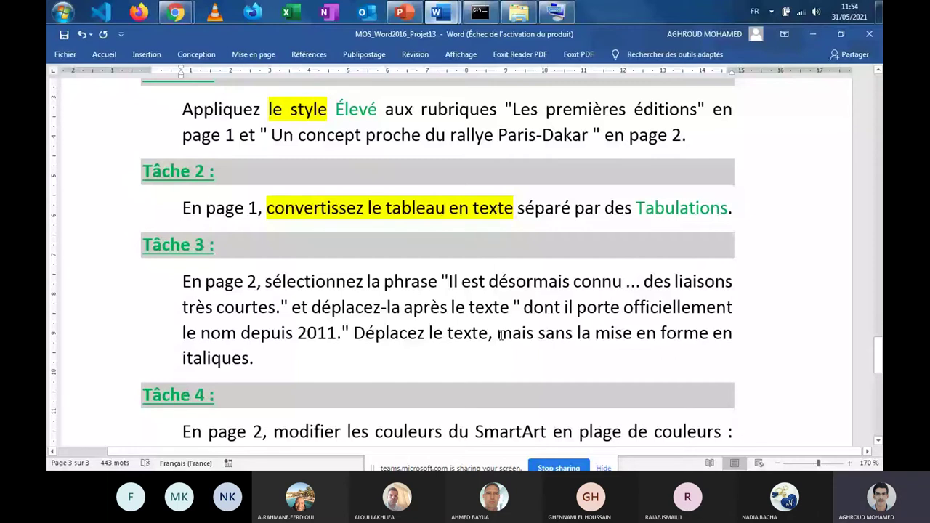
# Step: Highlight in yellow "mais sans la mise en forme en italiques." and "déplacez-la" in Projet 13's Tâche 3, and "SmartArt" in Tâche 4
pyautogui.moveTo(499, 334); pyautogui.dragTo(254, 359)
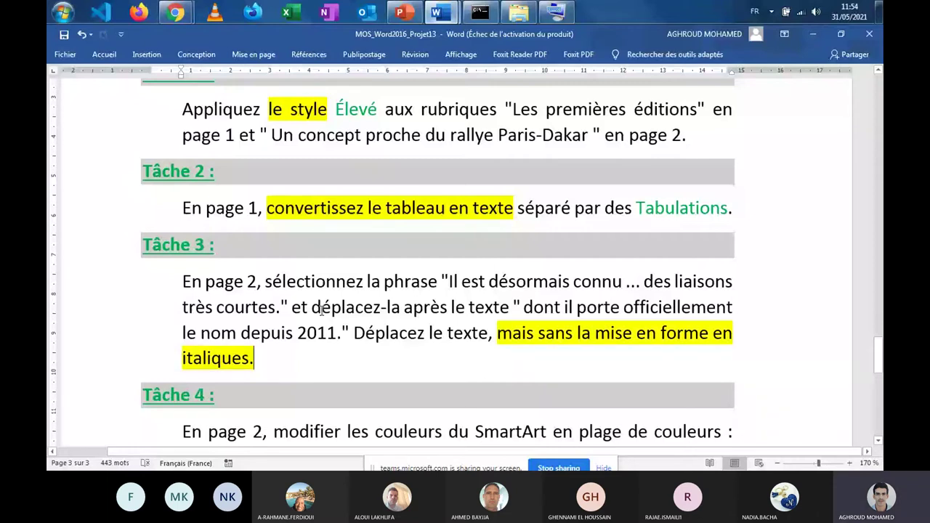
pyautogui.moveTo(322, 311); pyautogui.dragTo(400, 309)
pyautogui.scroll(-3, 387, 361)
pyautogui.scroll(1, 387, 361)
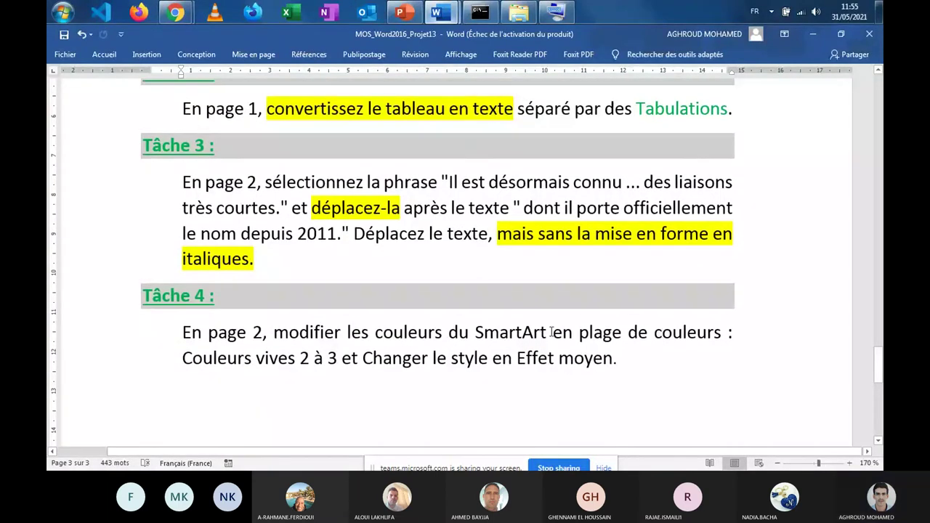
pyautogui.moveTo(552, 332); pyautogui.dragTo(475, 336)
pyautogui.click(180, 363)
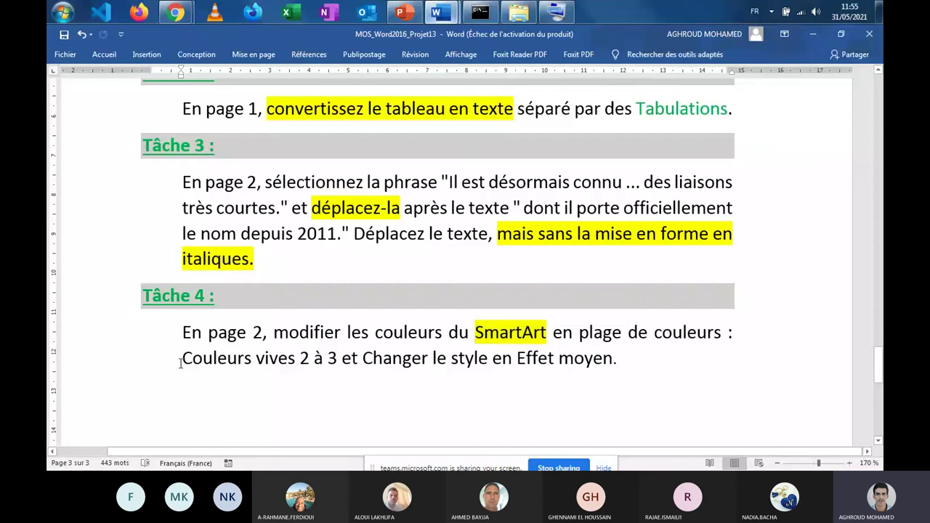
# Step: Color the words "Couleurs vives 2 à 3" and "Effet moyen" green in the Tâche 4 instruction
pyautogui.moveTo(181, 364); pyautogui.dragTo(346, 360)
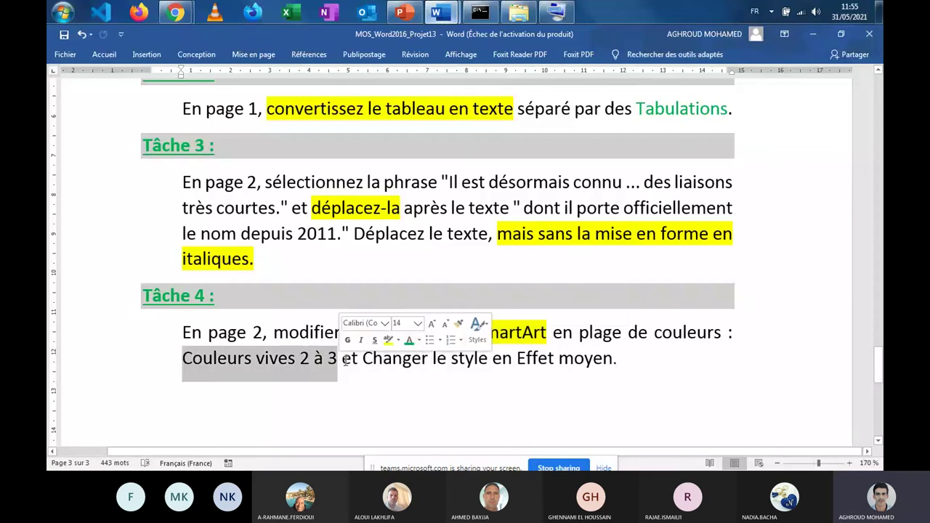
pyautogui.click(409, 342)
pyautogui.click(422, 357)
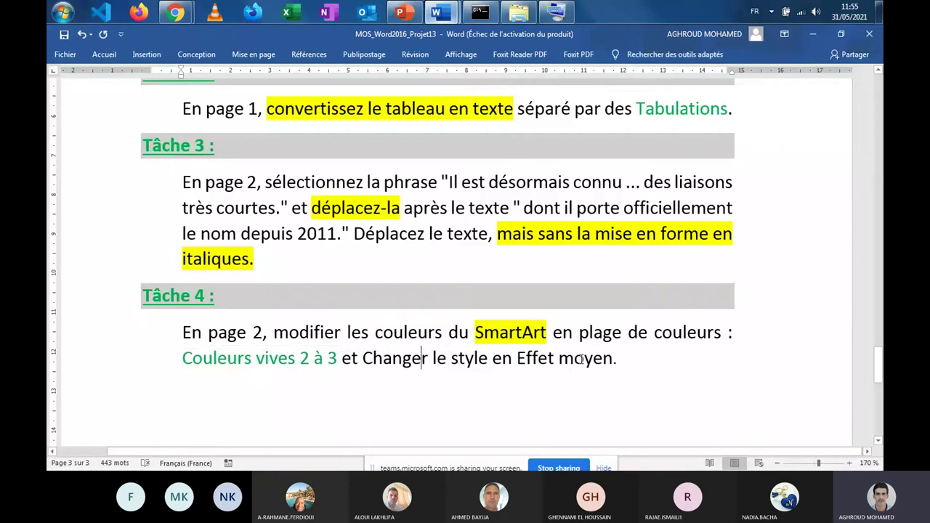
pyautogui.moveTo(612, 361); pyautogui.dragTo(517, 360)
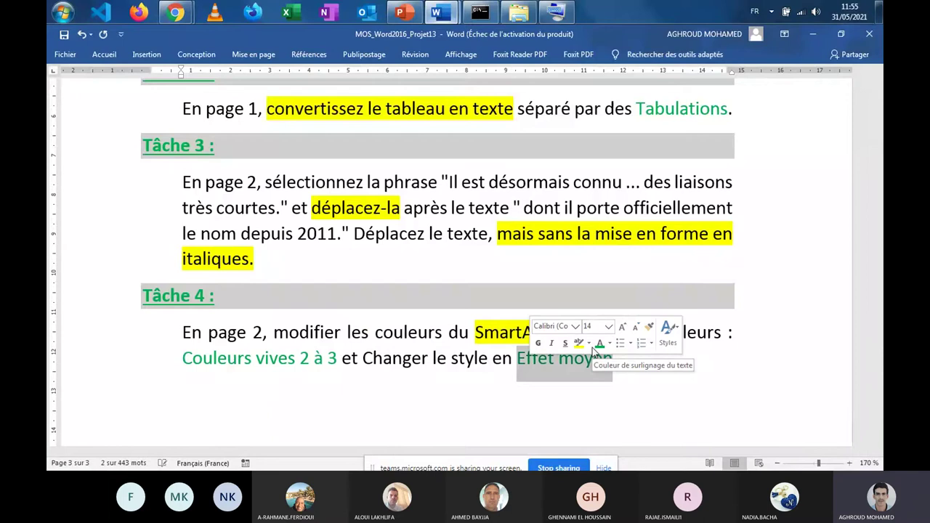
pyautogui.click(600, 345)
pyautogui.click(502, 359)
# Step: Review the marked-up instructions of Projet 13 from Tâche 1 to Tâche 4, including the sentence move and the SmartArt changes
pyautogui.scroll(5, 502, 359)
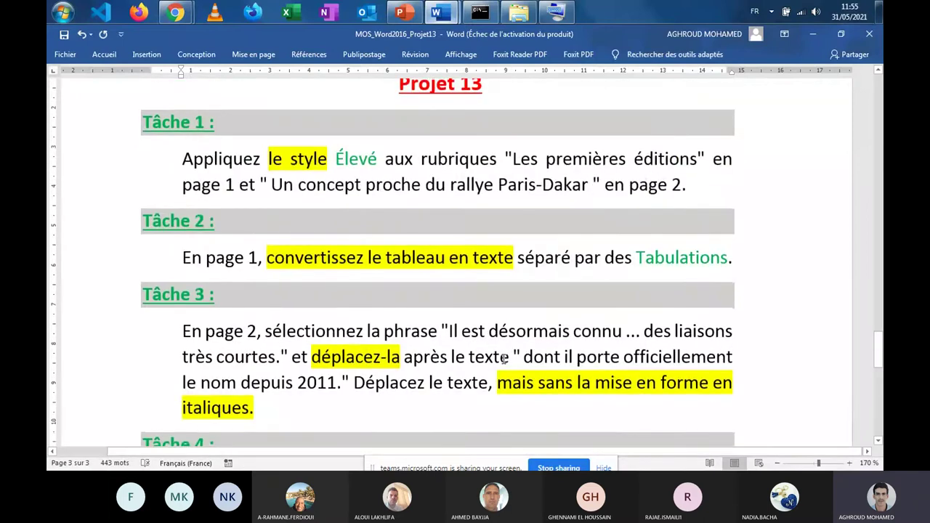
pyautogui.scroll(-3, 504, 359)
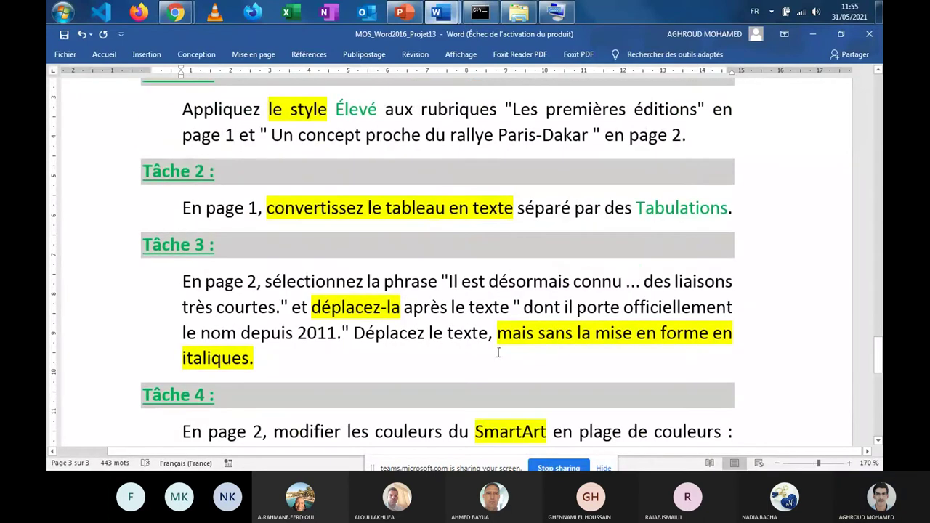
pyautogui.scroll(3, 499, 353)
pyautogui.scroll(-3, 353, 190)
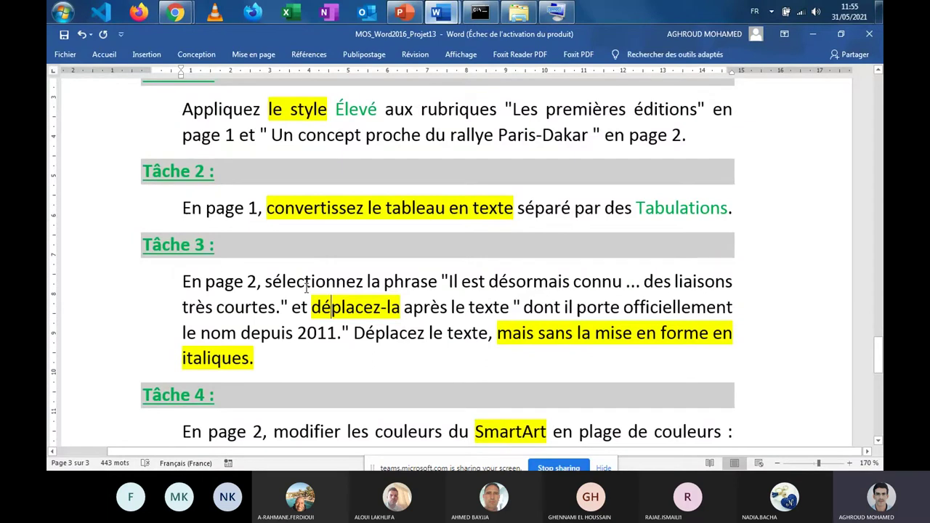
pyautogui.moveTo(306, 285); pyautogui.dragTo(461, 284)
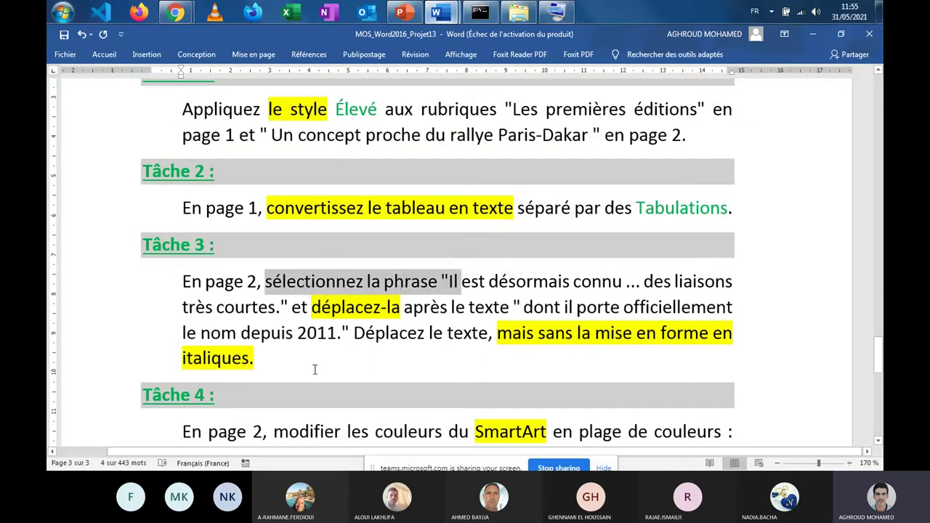
pyautogui.scroll(-1, 442, 340)
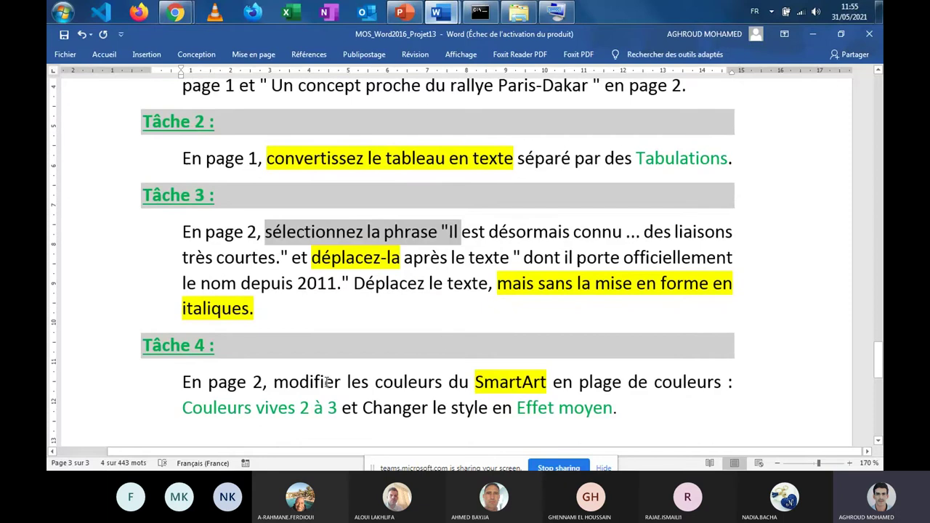
pyautogui.click(476, 382)
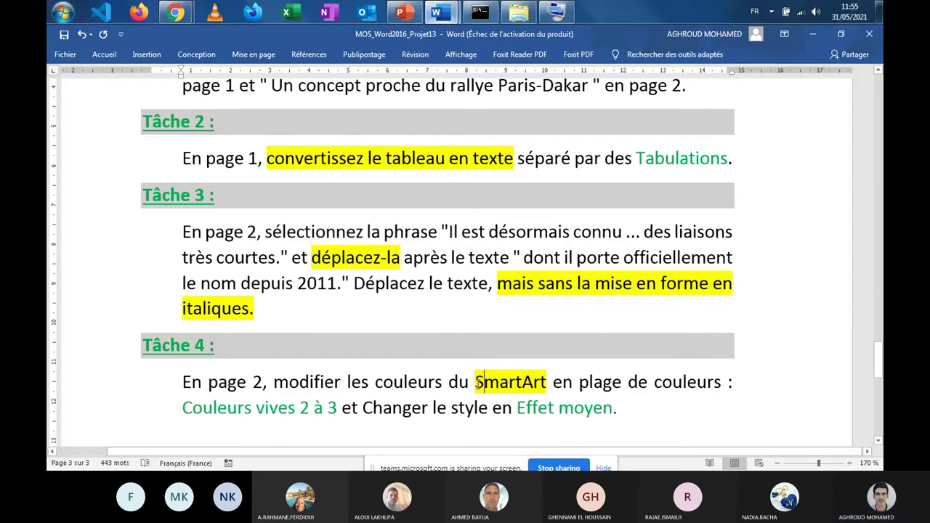
pyautogui.moveTo(496, 384); pyautogui.dragTo(547, 383)
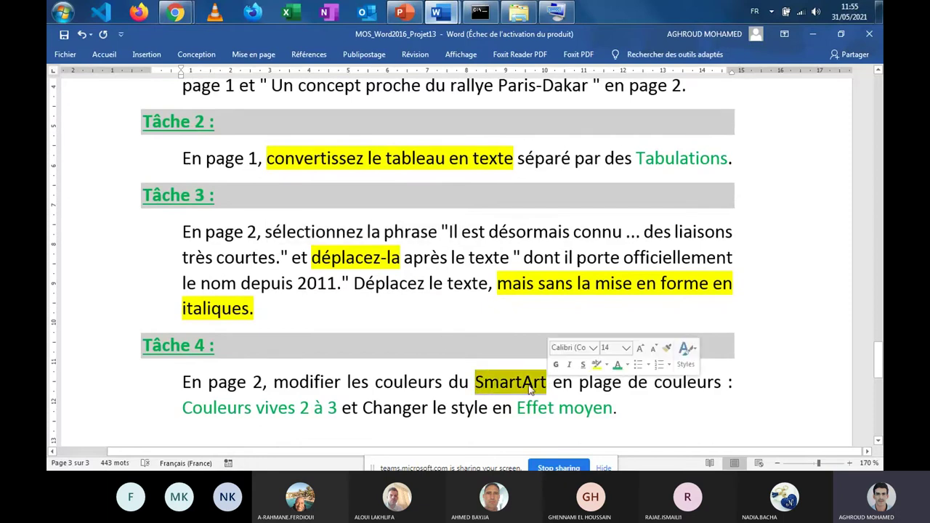
pyautogui.click(264, 409)
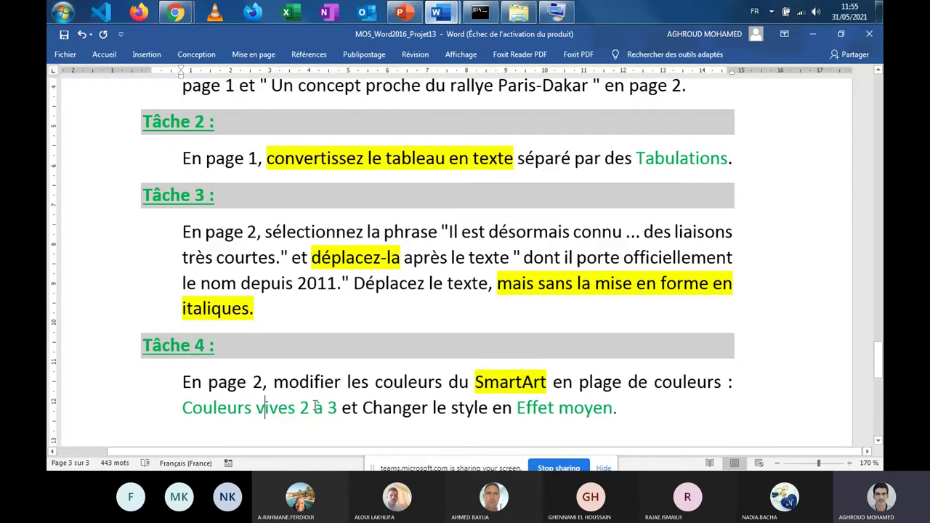
pyautogui.scroll(4, 557, 383)
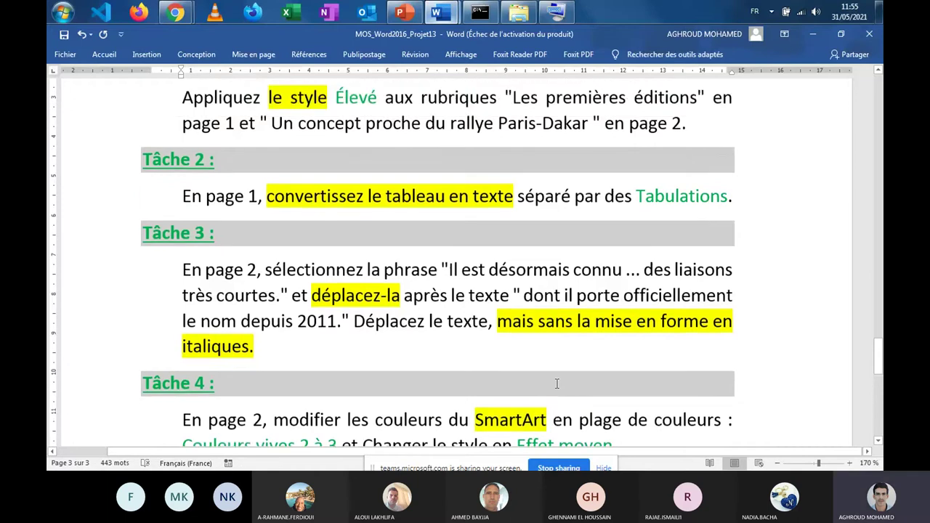
pyautogui.scroll(-3, 556, 384)
pyautogui.scroll(1, 557, 384)
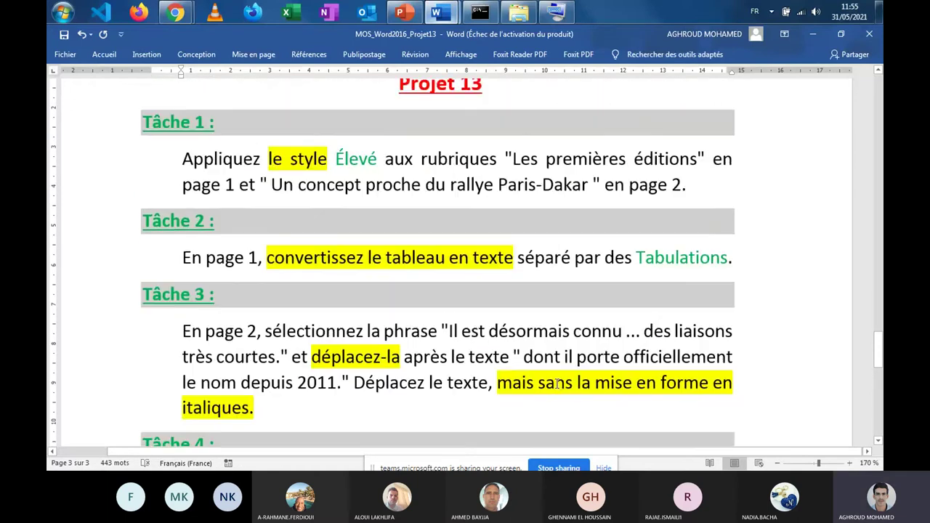
# Step: Reread Projet 13's Tâche 1 to Tâche 4 instructions and reduce the view to 140 % around the title
pyautogui.scroll(-2, 557, 384)
pyautogui.scroll(-3, 558, 383)
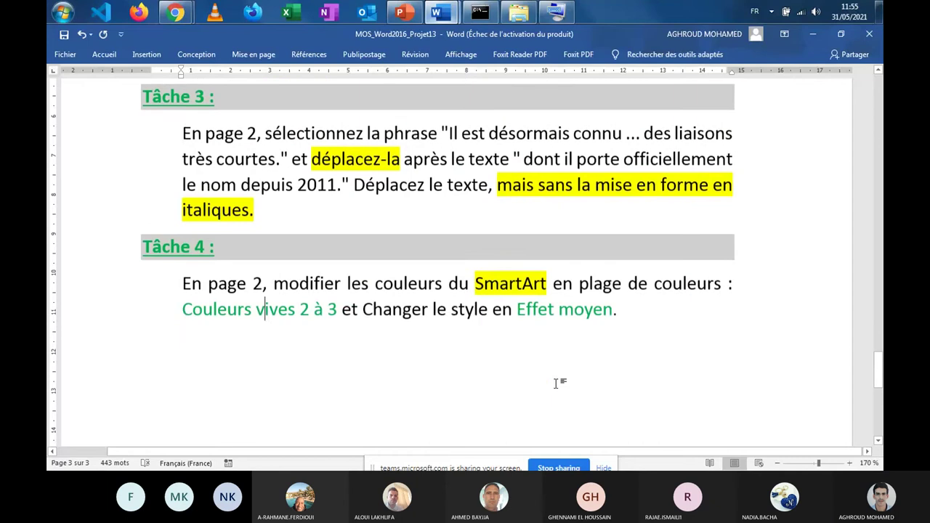
pyautogui.scroll(5, 557, 380)
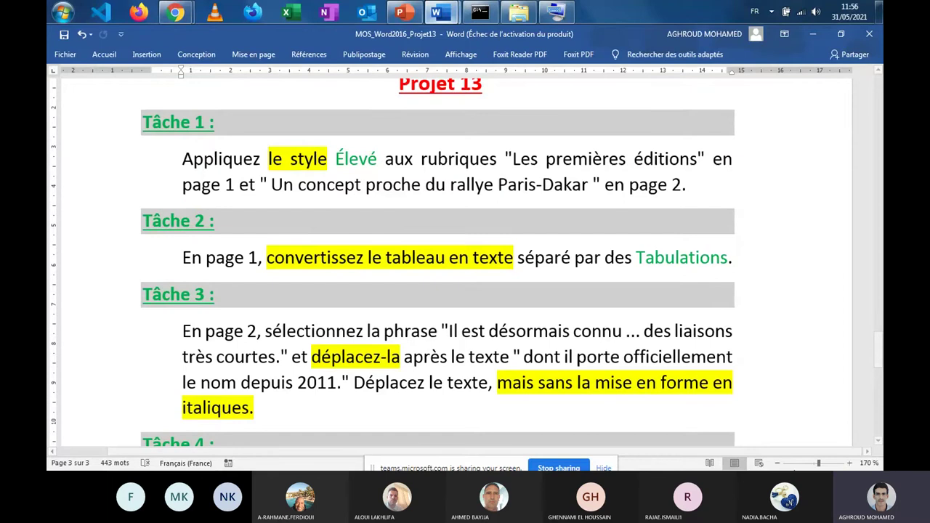
pyautogui.scroll(-3, 527, 304)
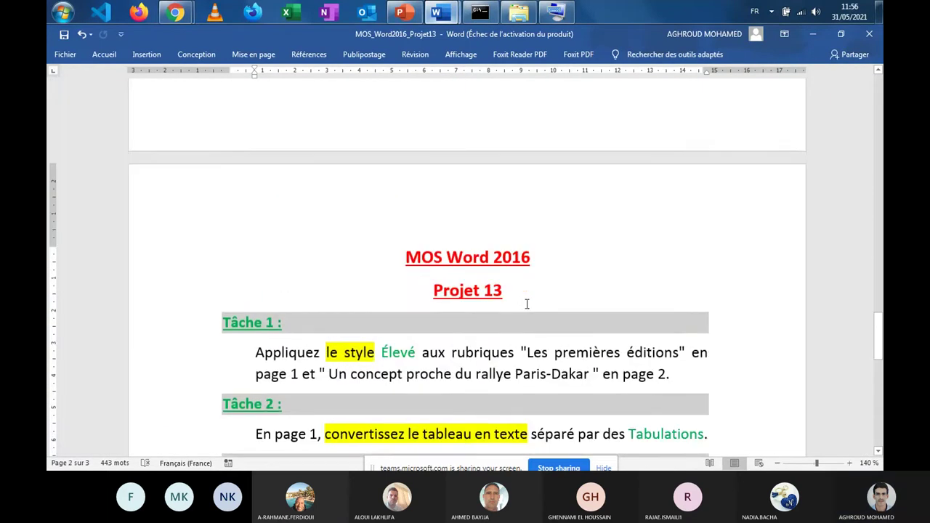
pyautogui.scroll(2, 527, 304)
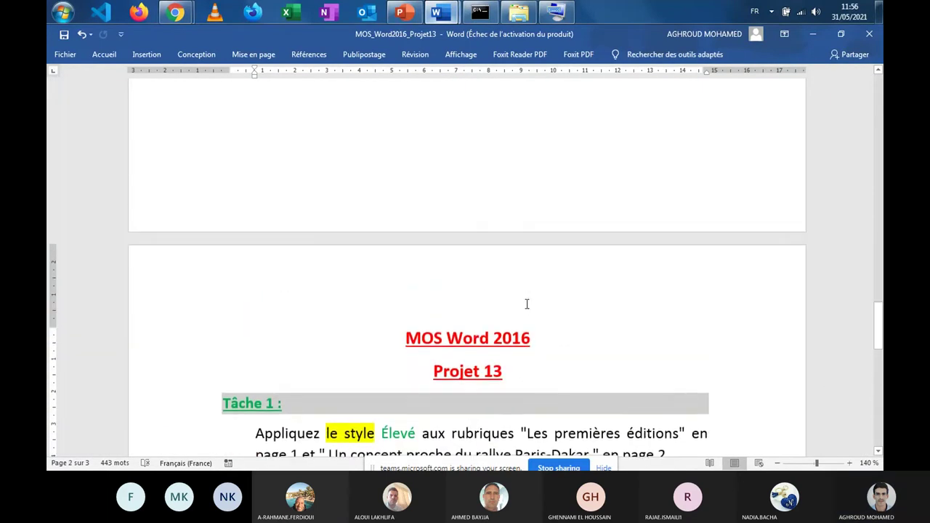
pyautogui.click(880, 70)
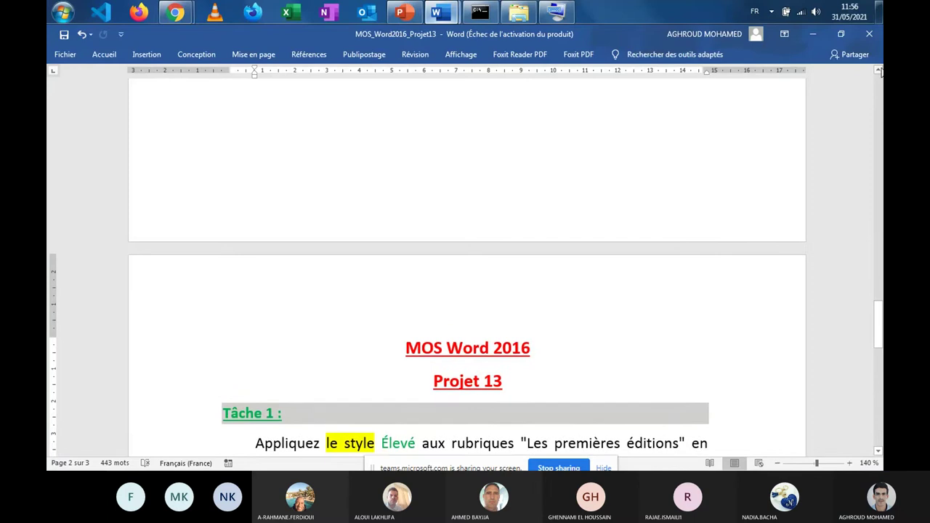
pyautogui.scroll(-1, 878, 458)
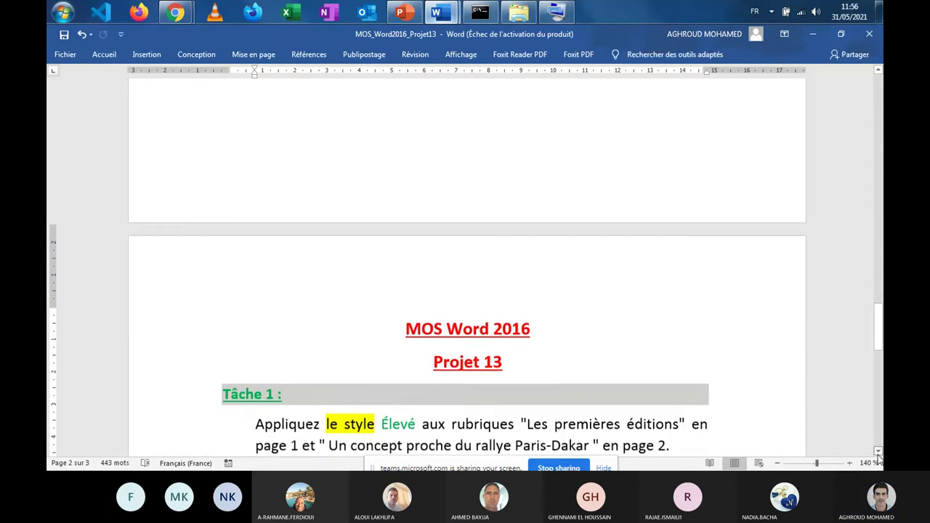
# Step: Split the MOS_Word2016_Projet13 window into two panes, with the Tâche 1 instruction showing in a shorter lower pane
pyautogui.moveTo(503, 7)
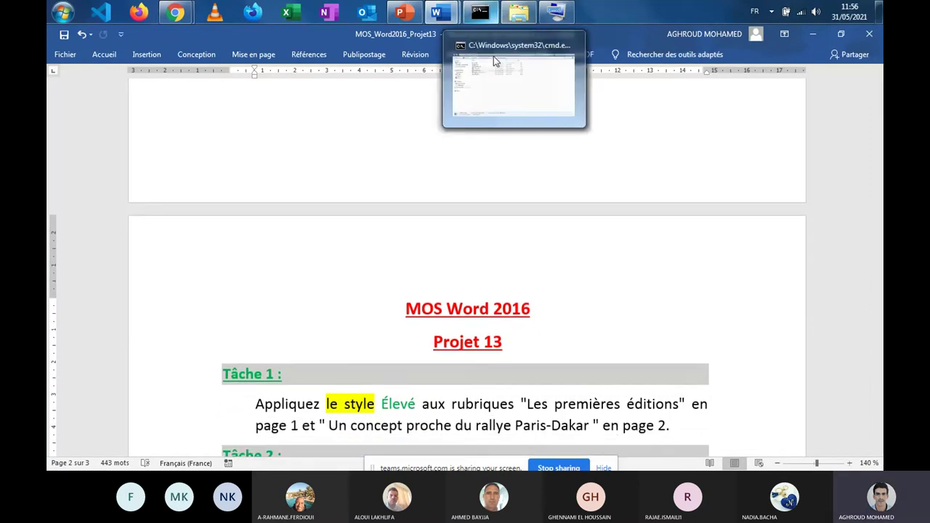
pyautogui.click(513, 266)
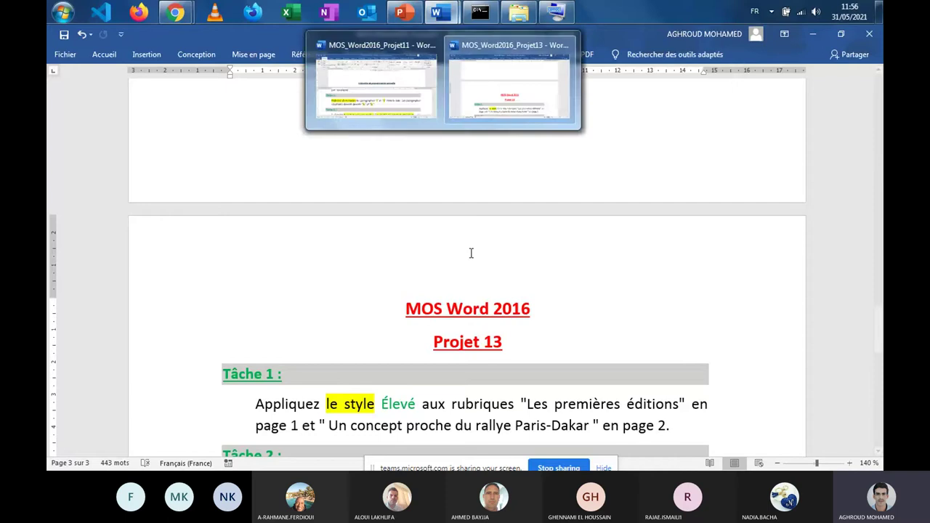
pyautogui.click(460, 55)
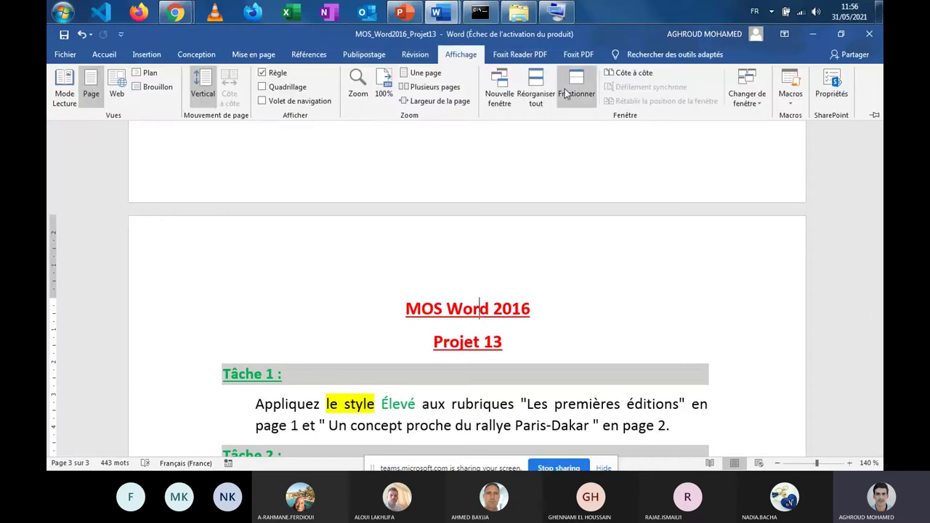
pyautogui.click(565, 89)
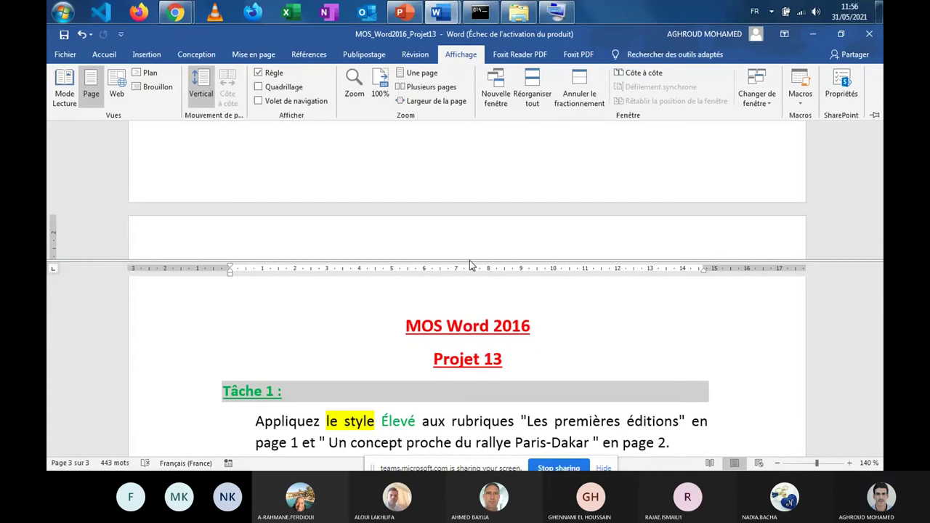
pyautogui.moveTo(469, 267); pyautogui.dragTo(464, 340)
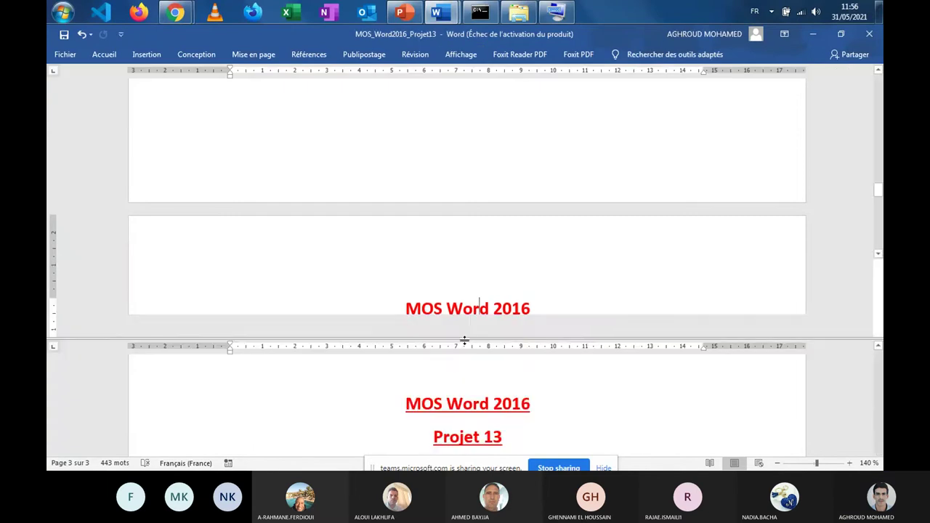
pyautogui.scroll(-3, 465, 363)
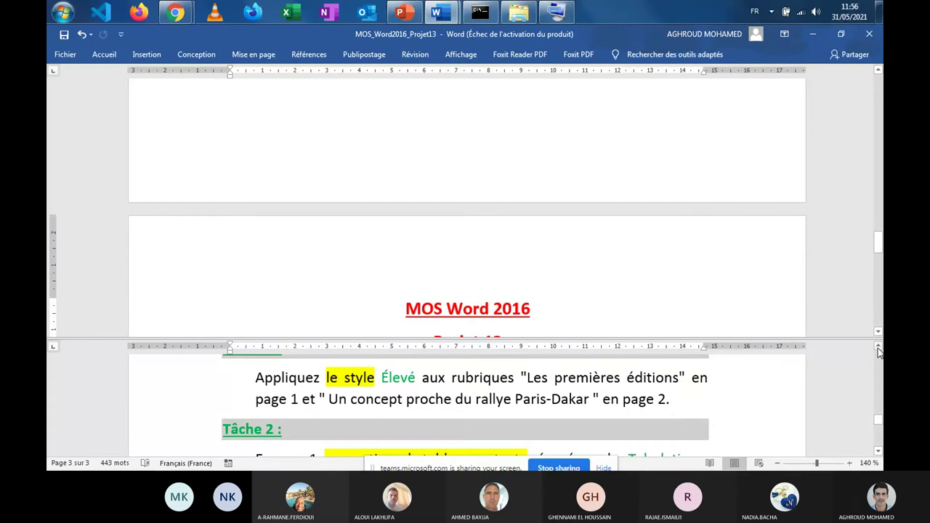
pyautogui.click(878, 349)
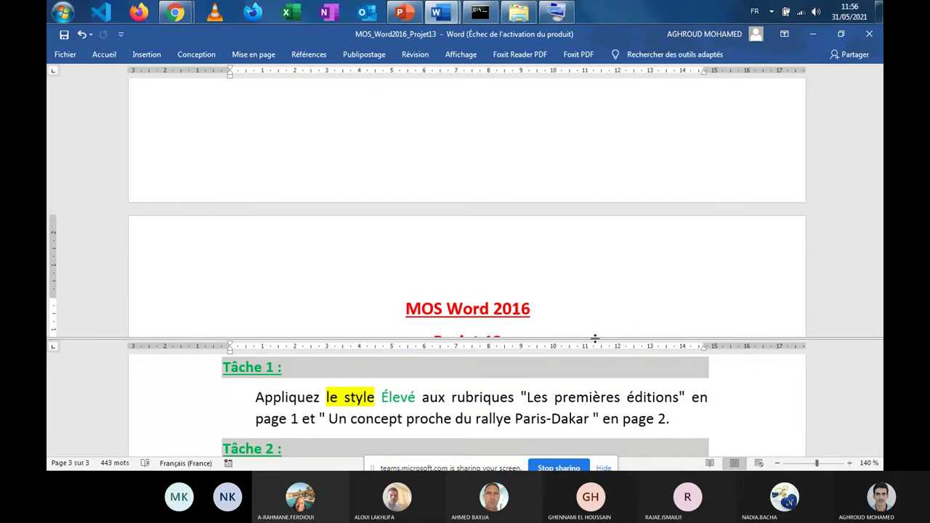
pyautogui.moveTo(595, 338); pyautogui.dragTo(716, 362)
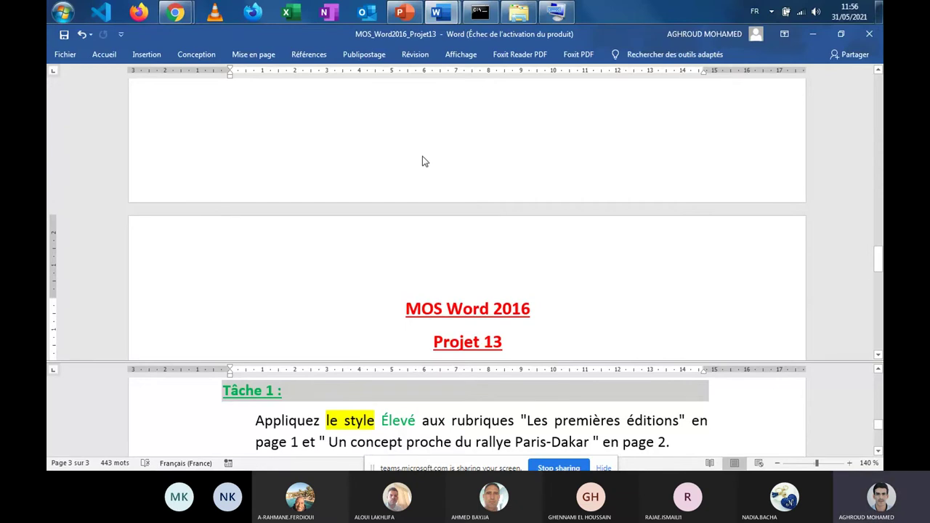
# Step: Locate the headings "Les premières éditions" on page 1 and "Un concept proche du rallye Paris-Dakar" on page 2 in the upper pane
pyautogui.scroll(15, 425, 161)
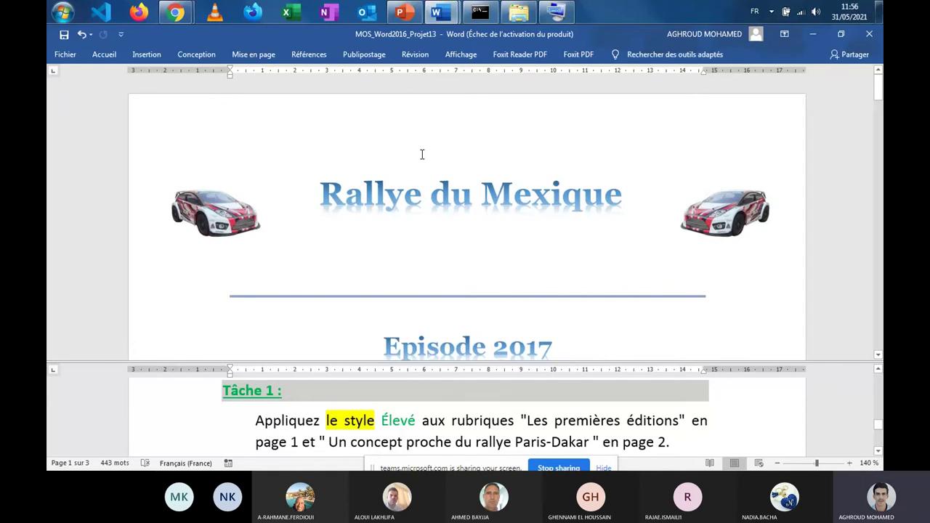
pyautogui.scroll(-2, 422, 154)
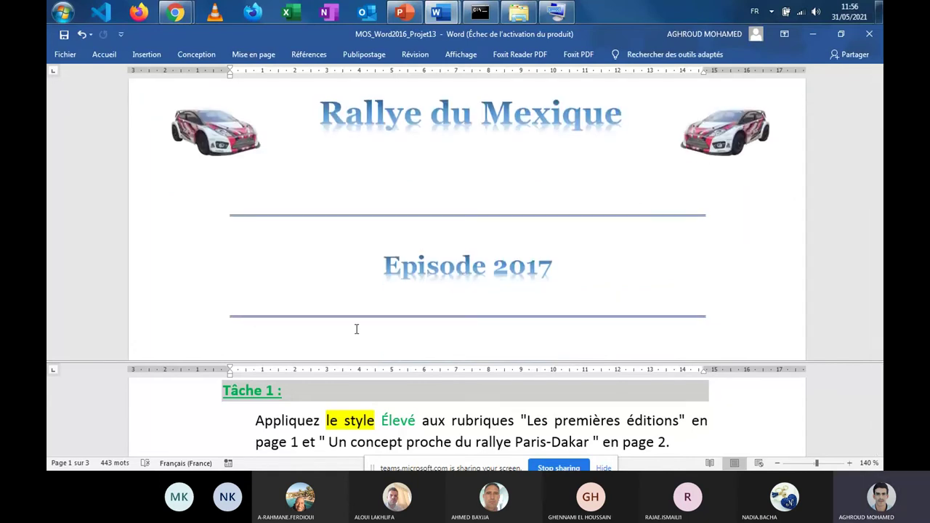
pyautogui.scroll(-3, 358, 313)
pyautogui.scroll(-3, 360, 294)
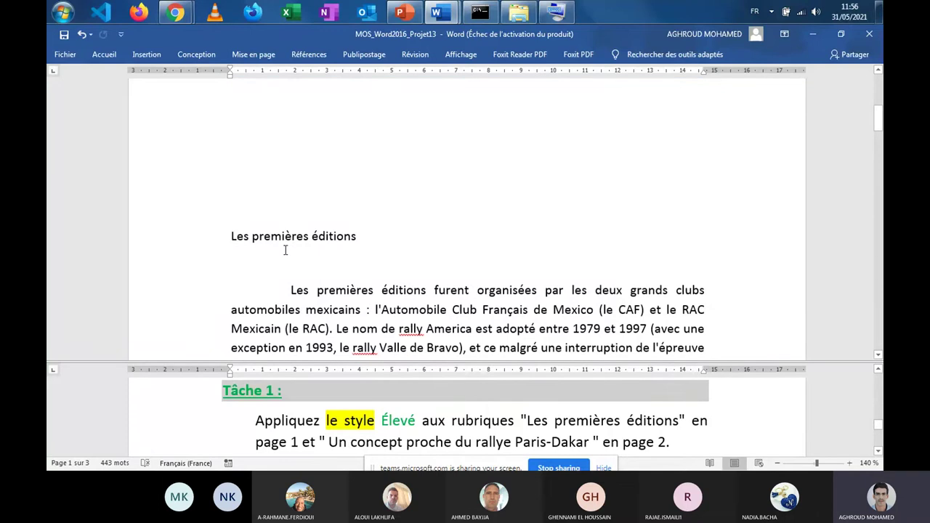
pyautogui.tripleClick(361, 240)
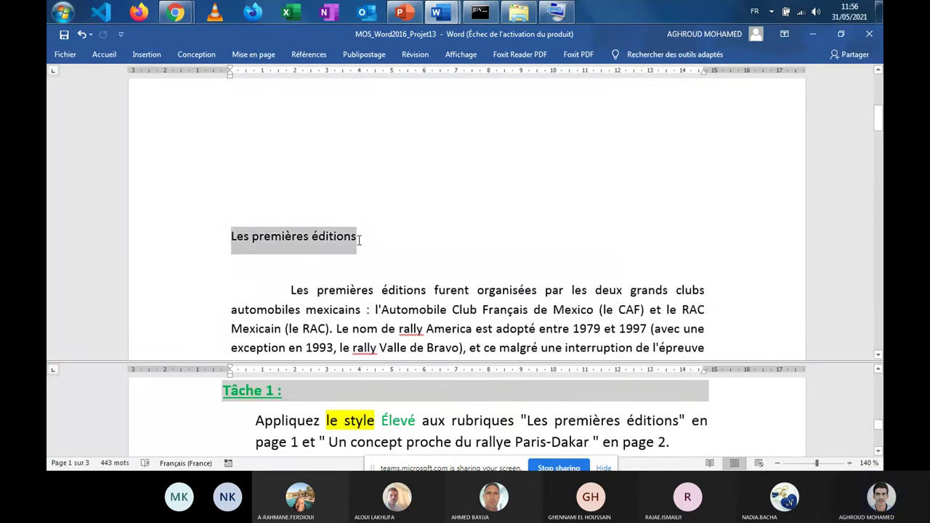
pyautogui.click(349, 262)
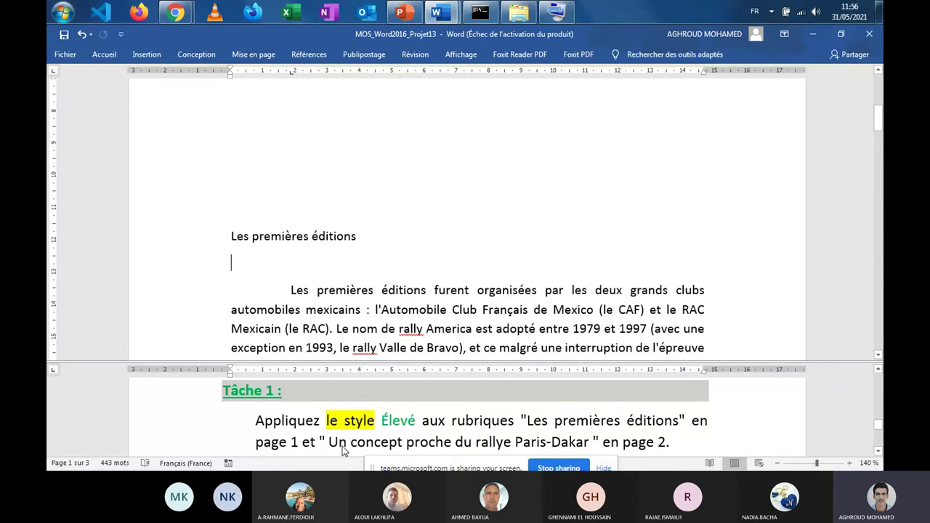
pyautogui.scroll(-10, 401, 326)
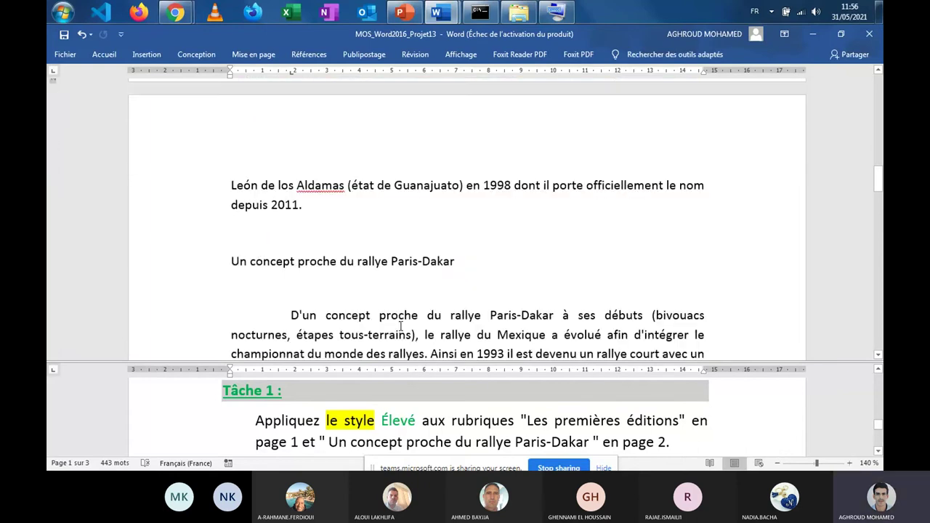
pyautogui.click(421, 258)
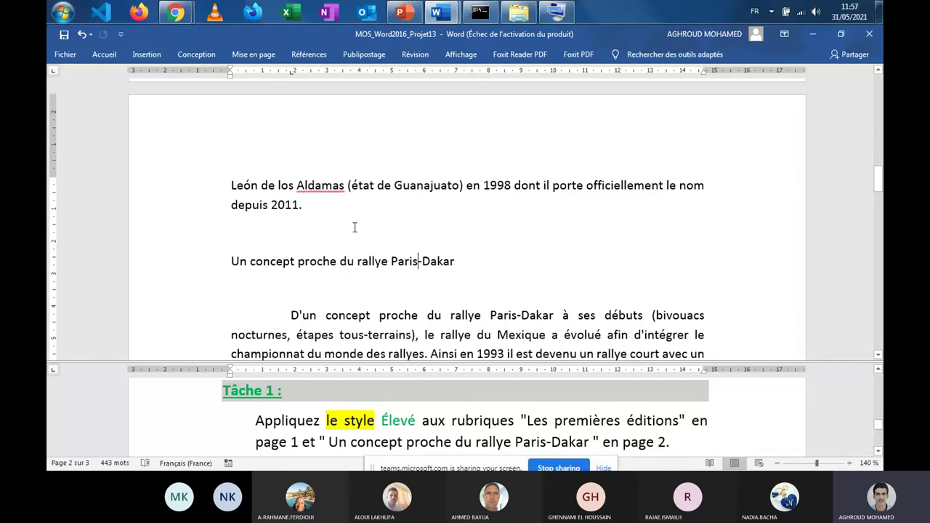
# Step: Compare the locations of the two headings named in Tâche 1, trying out a selection of "Les premières éditions" on page 1
pyautogui.scroll(10, 282, 223)
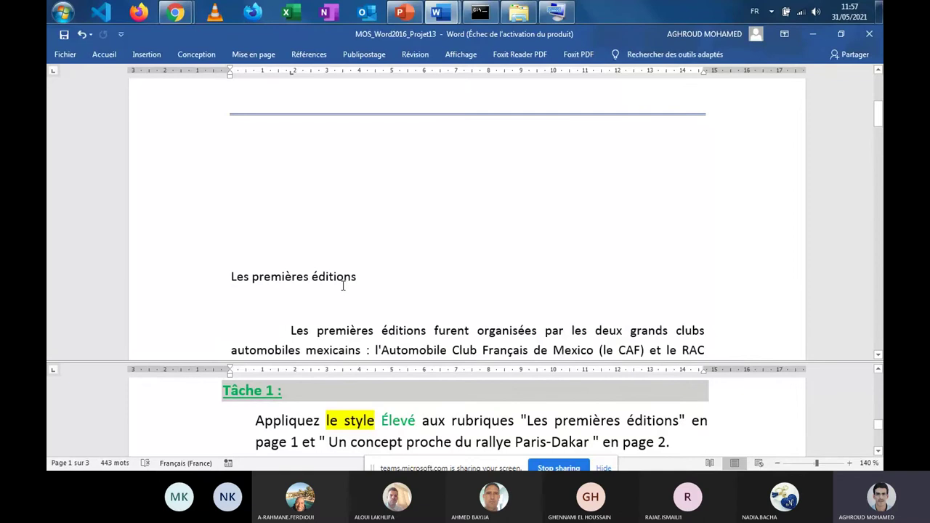
pyautogui.scroll(-10, 343, 286)
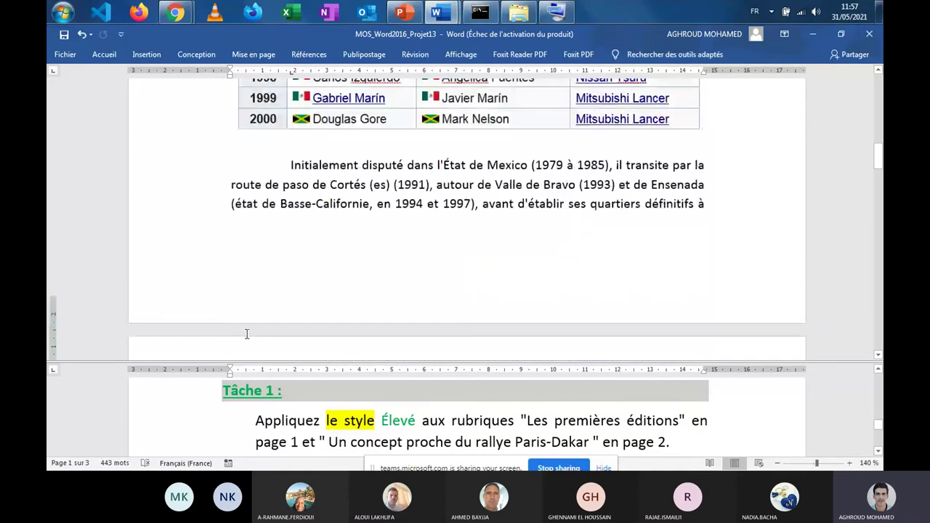
pyautogui.scroll(-5, 247, 333)
pyautogui.scroll(10, 291, 277)
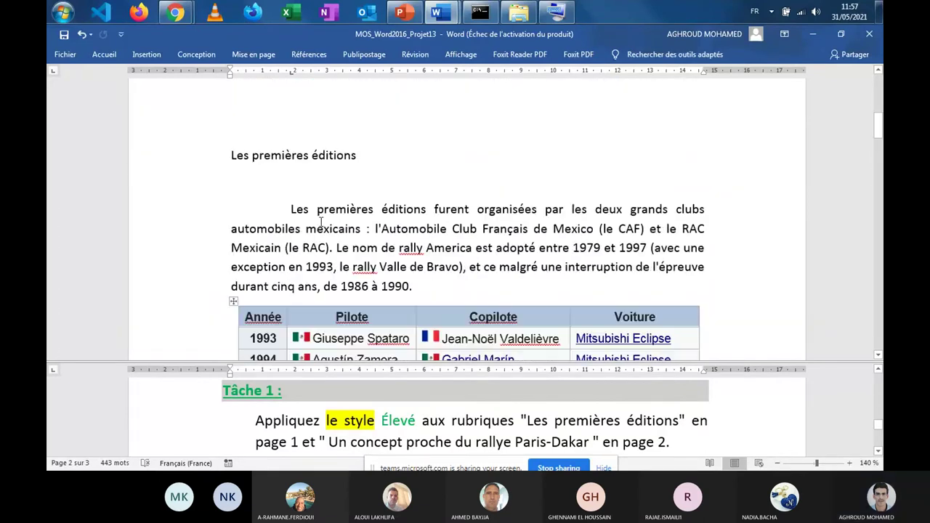
pyautogui.scroll(1, 325, 212)
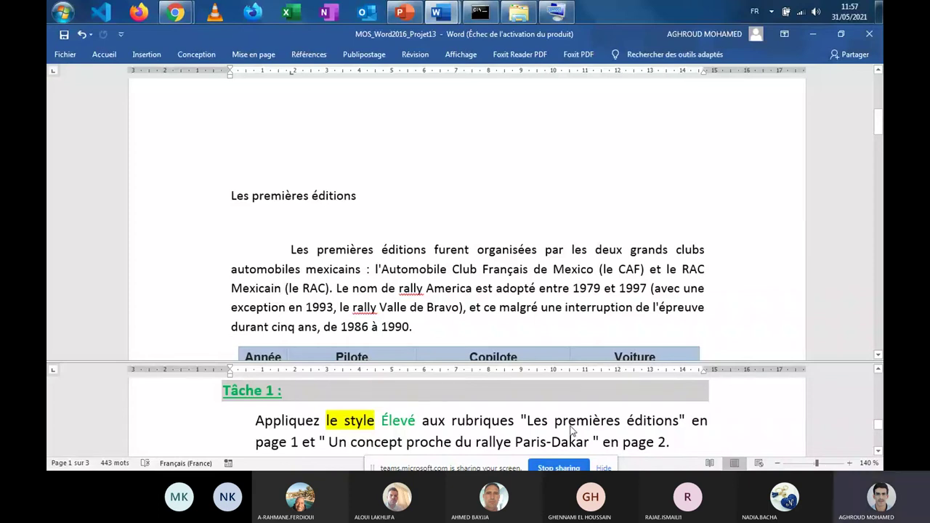
pyautogui.moveTo(231, 196); pyautogui.dragTo(351, 198)
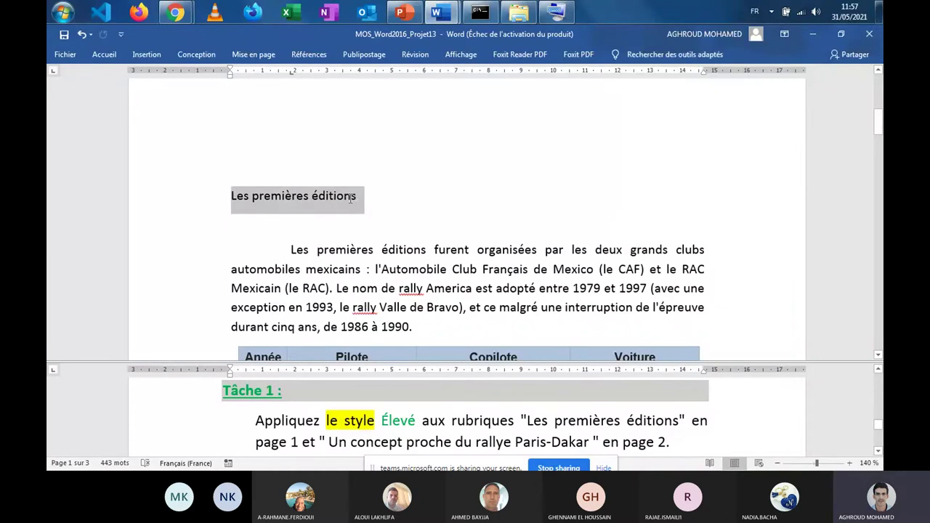
pyautogui.scroll(-10, 351, 197)
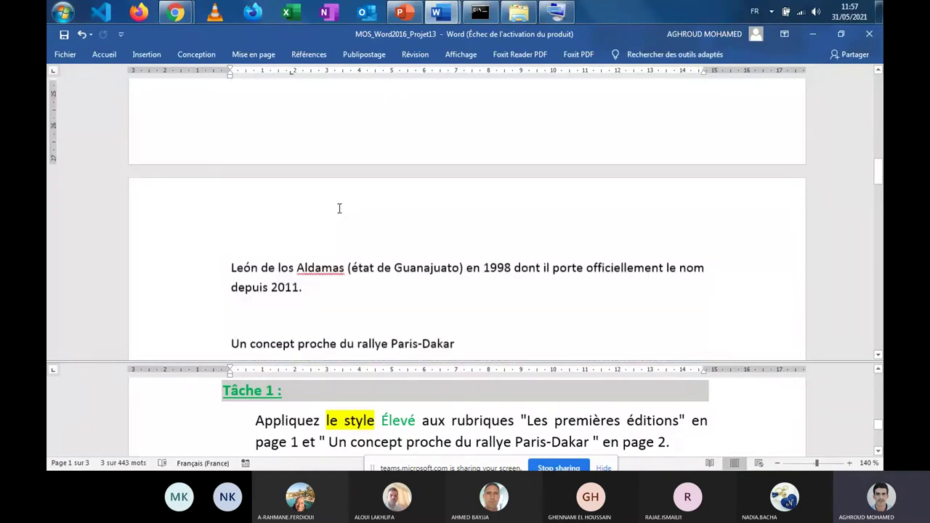
pyautogui.scroll(-3, 339, 209)
pyautogui.scroll(10, 356, 134)
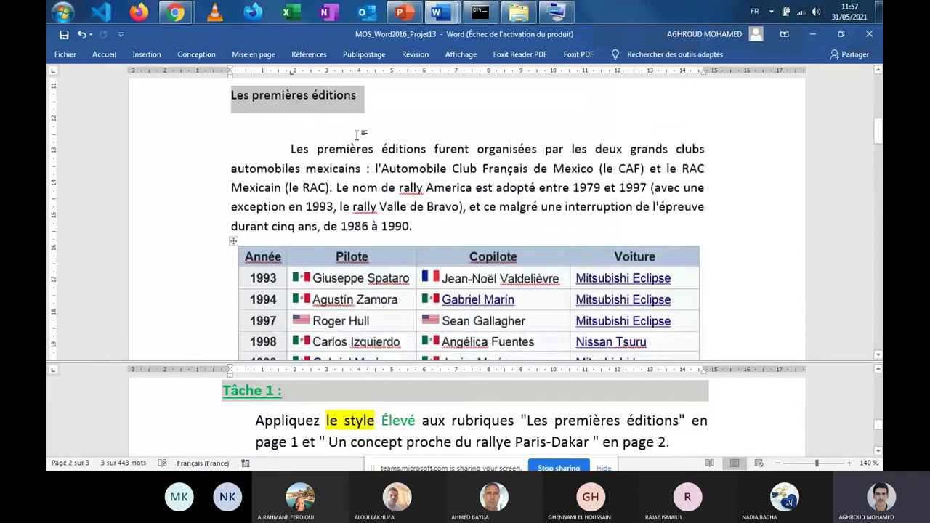
pyautogui.click(357, 134)
pyautogui.scroll(3, 346, 129)
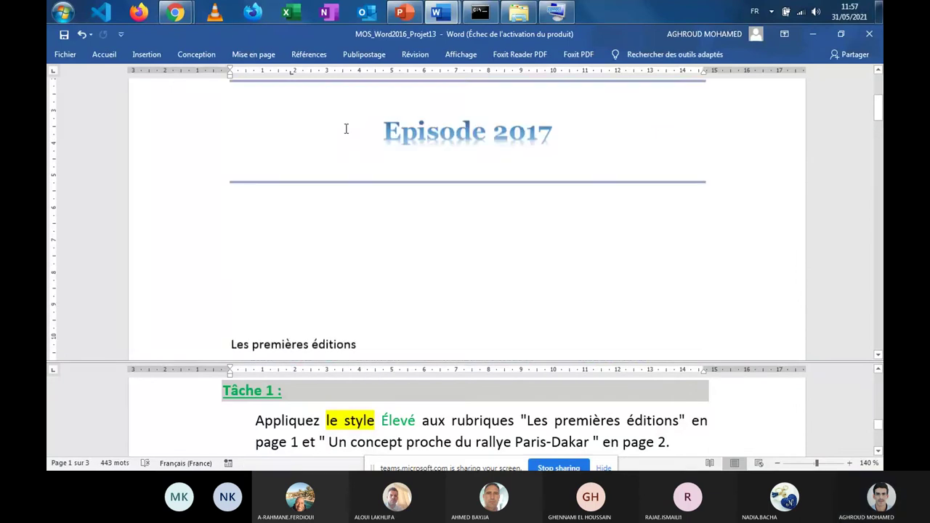
pyautogui.scroll(-3, 345, 128)
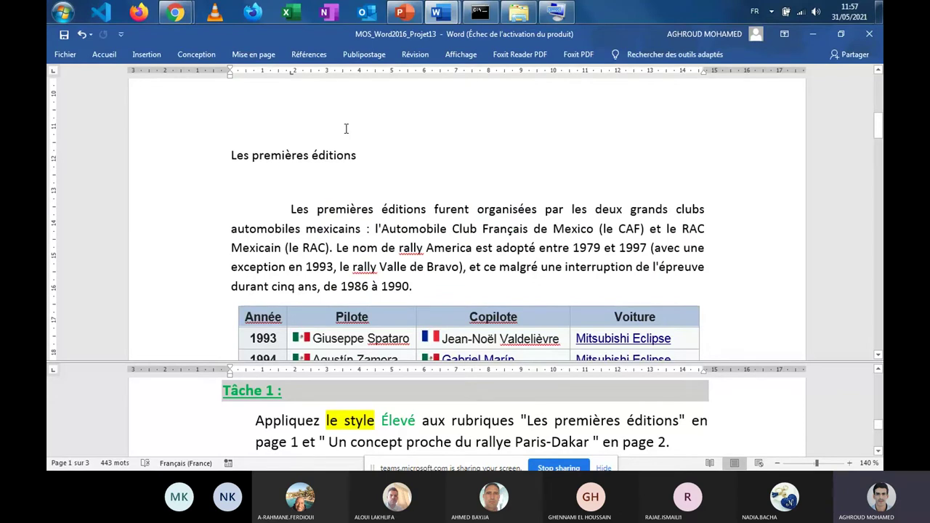
# Step: With "Les premières éditions" selected, show the Ctrl key on the on-screen keyboard and return to the MOS_Word2016_Projet13 document
pyautogui.moveTo(232, 153); pyautogui.dragTo(294, 176)
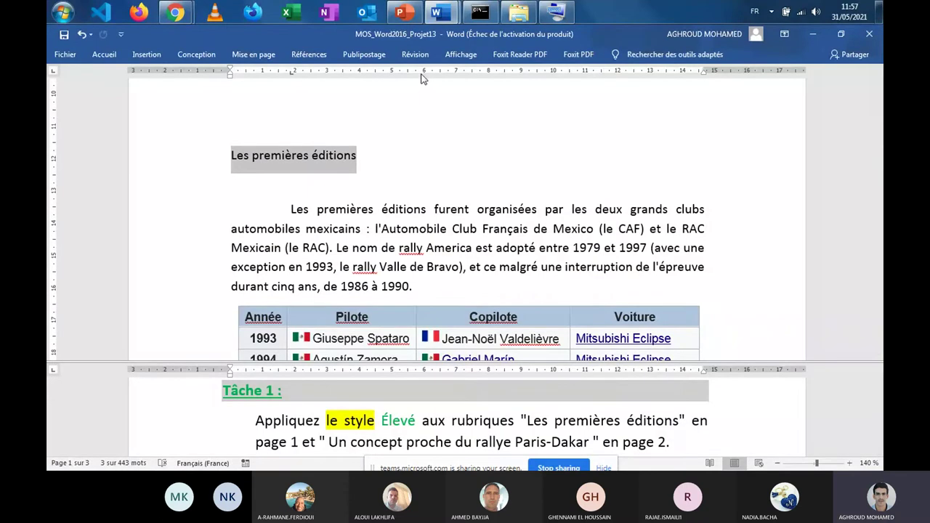
pyautogui.click(558, 12)
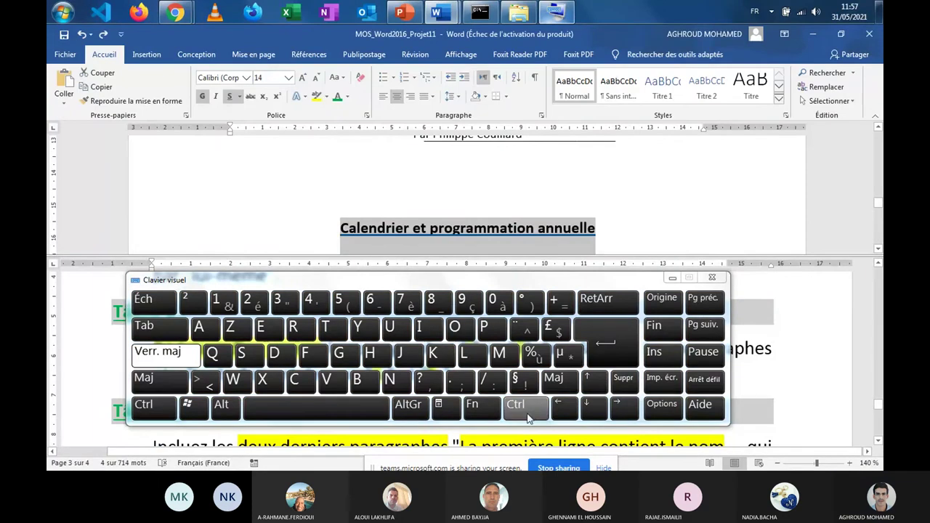
pyautogui.press('super+ctrl+o')
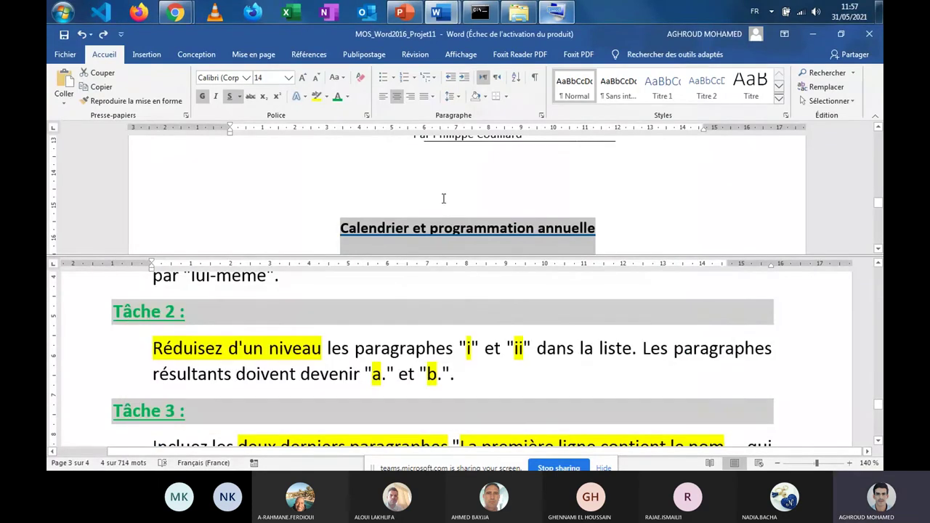
pyautogui.click(455, 15)
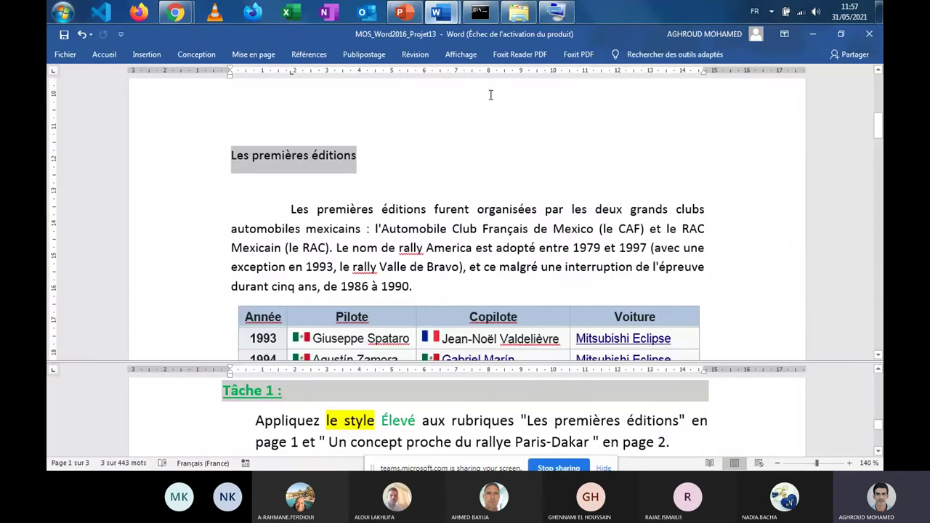
pyautogui.click(329, 166)
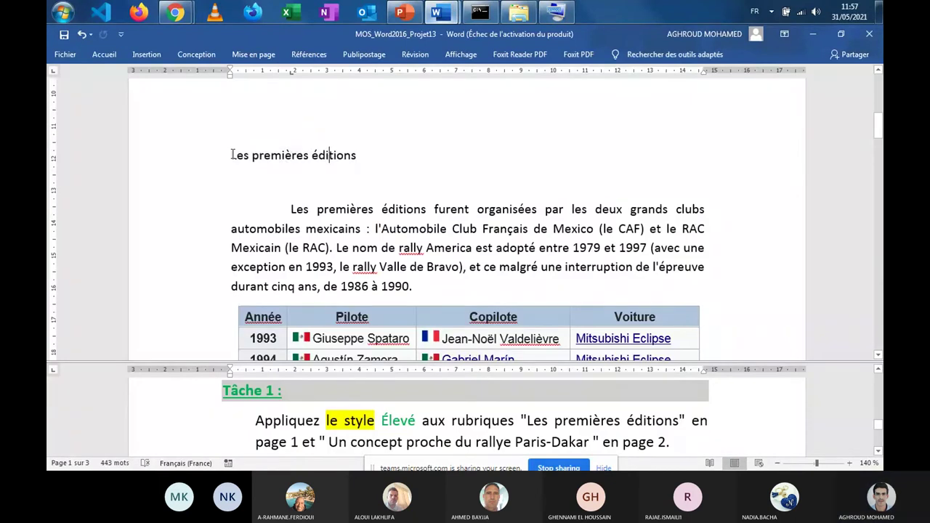
# Step: Select the headings "Les premières éditions" on page 1 and "Un concept proche du rallye Paris-Dakar" on page 2 together
pyautogui.moveTo(232, 155); pyautogui.dragTo(359, 159)
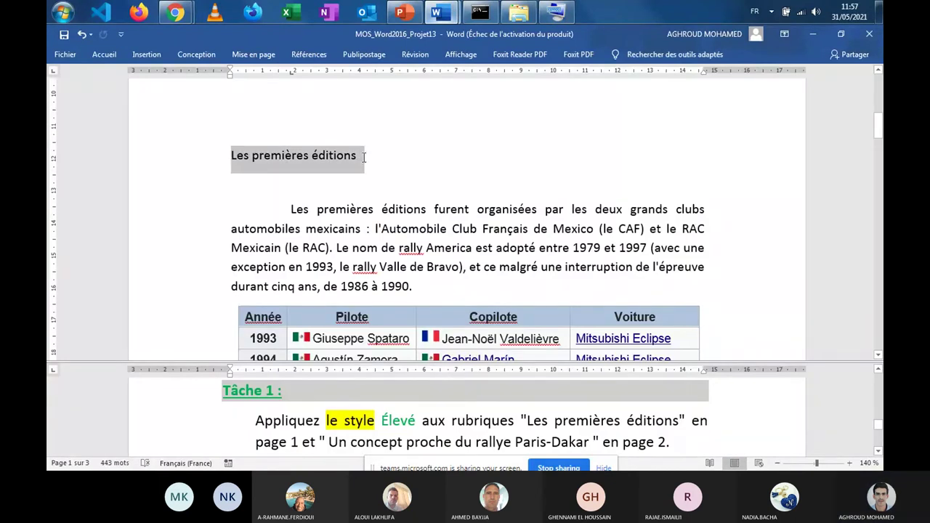
pyautogui.scroll(-2, 330, 187)
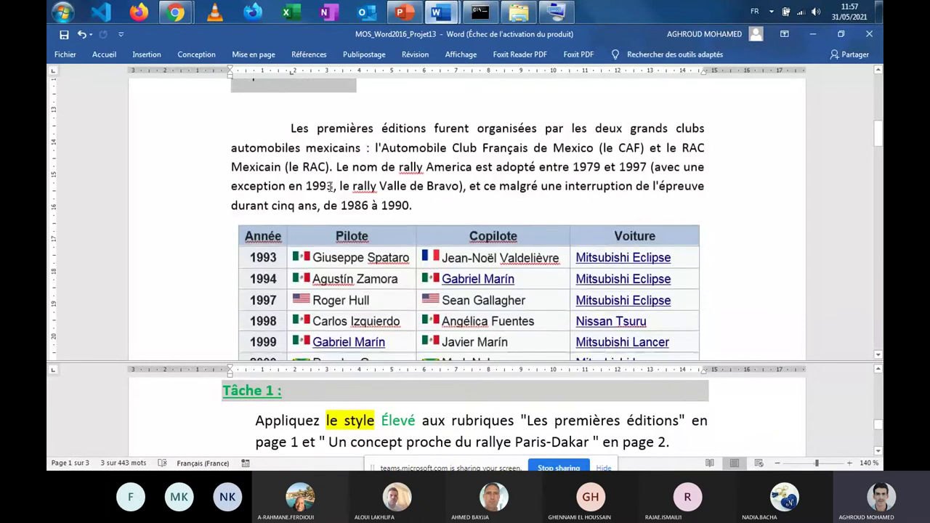
pyautogui.scroll(-4, 330, 187)
pyautogui.scroll(-5, 327, 187)
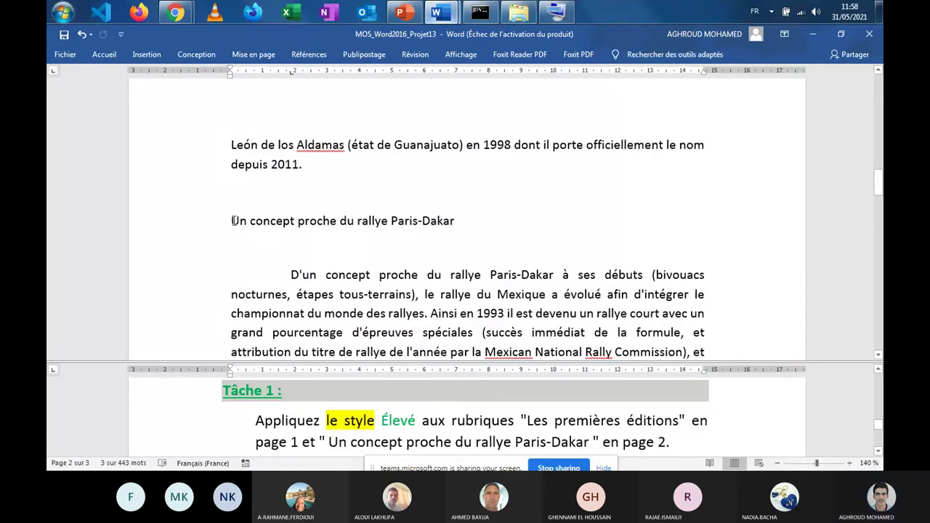
pyautogui.moveTo(232, 221); pyautogui.dragTo(456, 226)
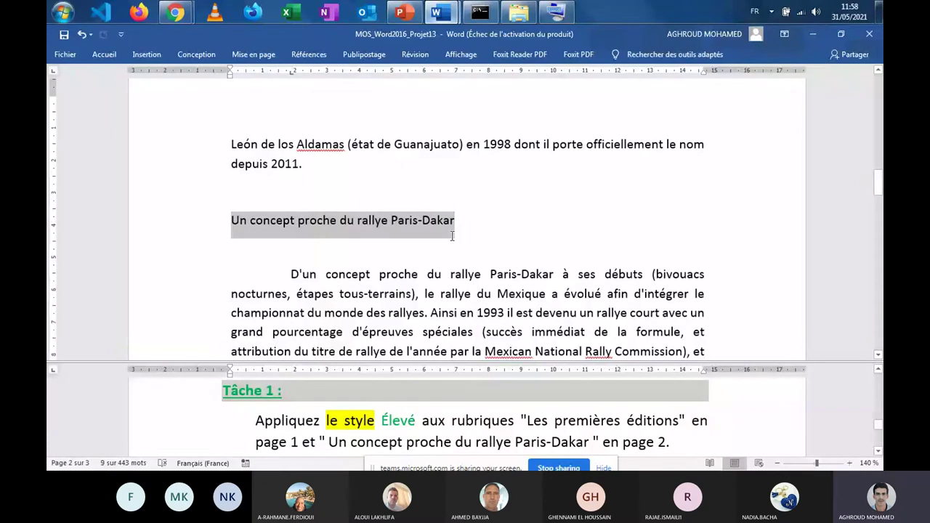
# Step: Review the joint selection of the two headings across pages 1 and 2, and clear it
pyautogui.scroll(12, 401, 228)
pyautogui.scroll(-8, 402, 229)
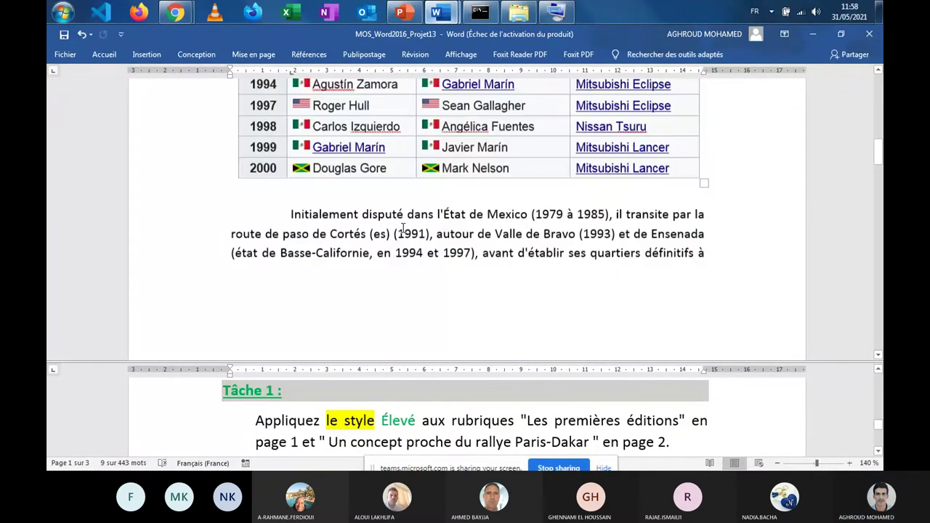
pyautogui.scroll(-3, 404, 228)
pyautogui.scroll(-5, 404, 228)
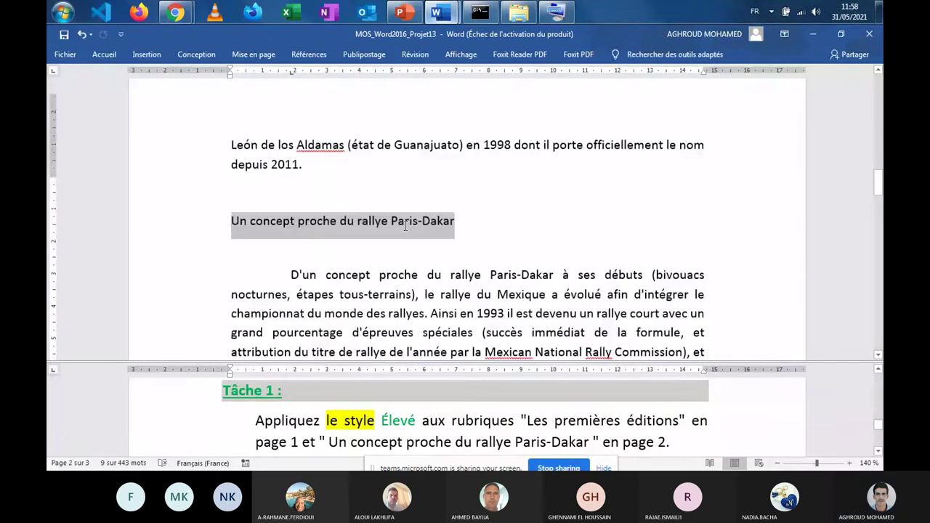
pyautogui.scroll(10, 393, 218)
pyautogui.click(383, 207)
pyautogui.scroll(3, 384, 206)
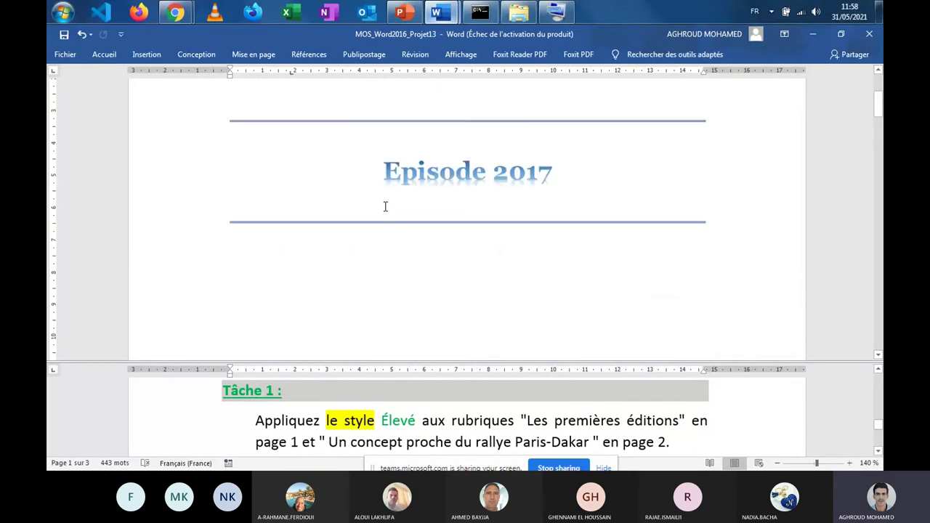
# Step: Reselect "Les premières éditions" on page 1 and add "Un concept proche du rallye Paris-Dakar" on page 2 to the selection
pyautogui.scroll(-3, 385, 206)
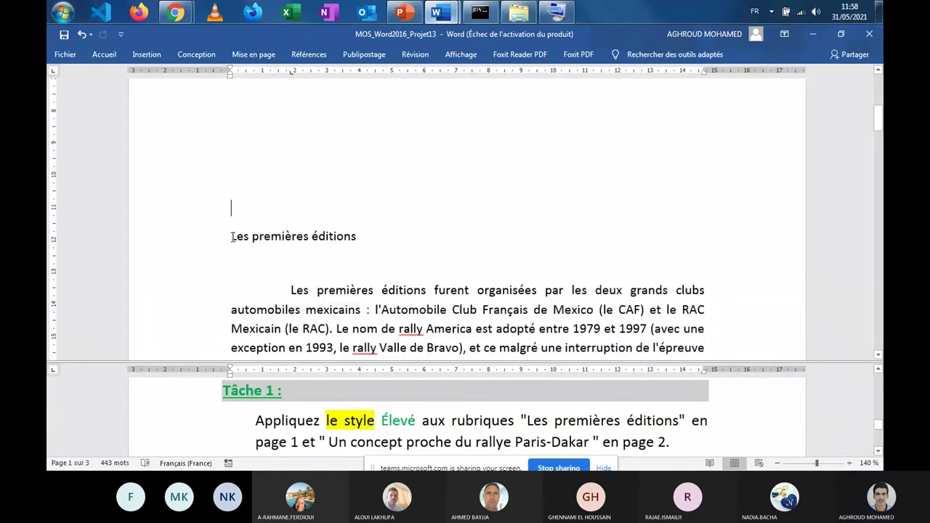
pyautogui.moveTo(232, 237); pyautogui.dragTo(364, 241)
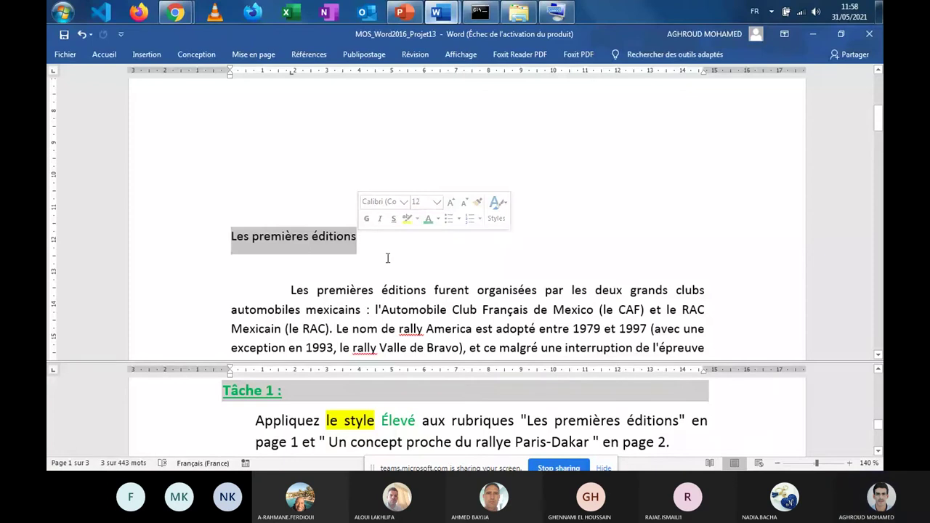
pyautogui.scroll(-10, 376, 267)
pyautogui.scroll(-5, 376, 267)
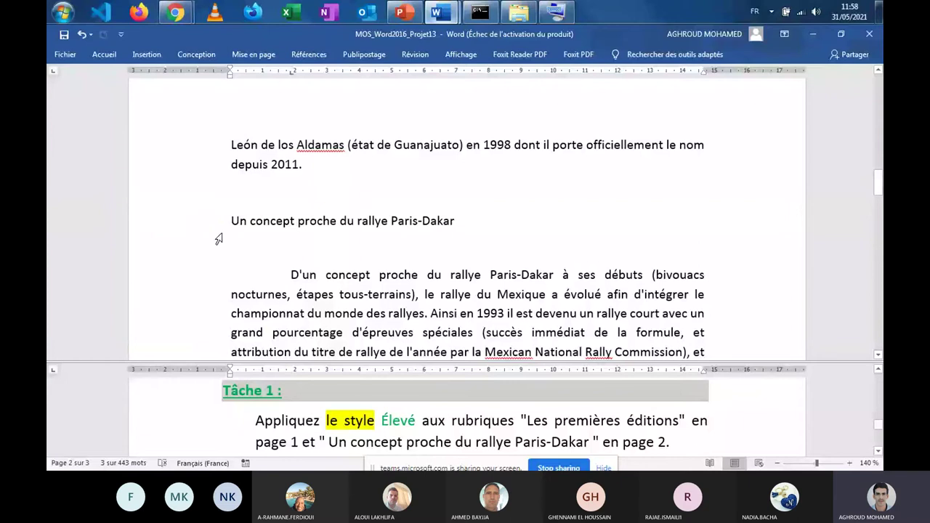
pyautogui.moveTo(218, 239); pyautogui.dragTo(460, 222)
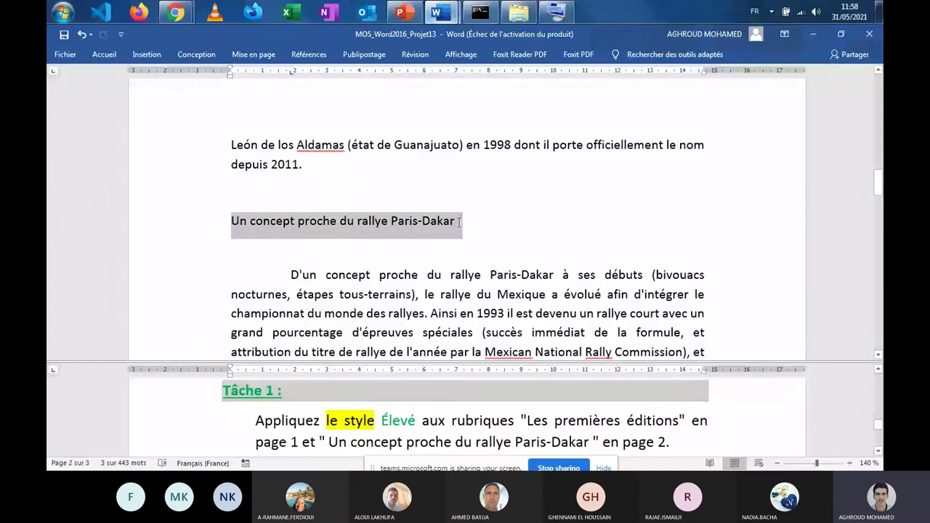
# Step: Check on pages 1 and 2 that both Tâche 1 headings are included in the selection
pyautogui.scroll(5, 461, 233)
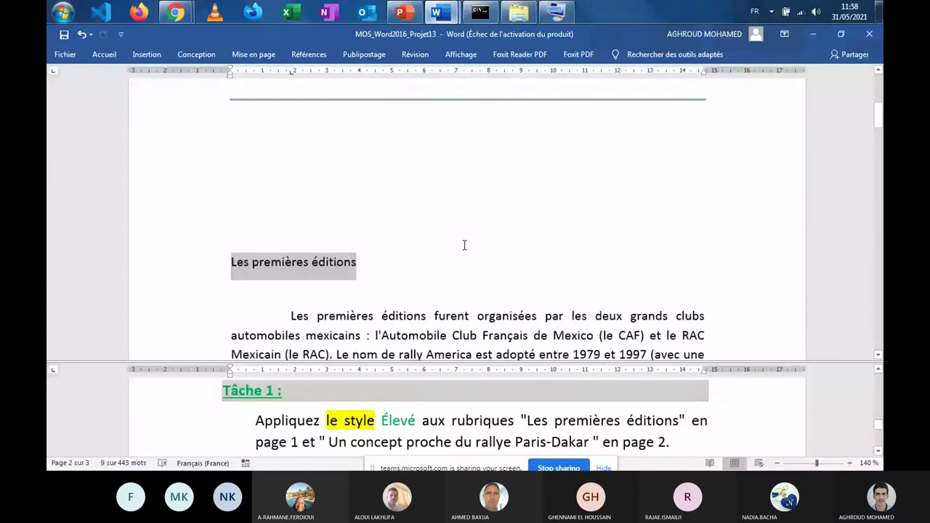
pyautogui.scroll(-4, 465, 245)
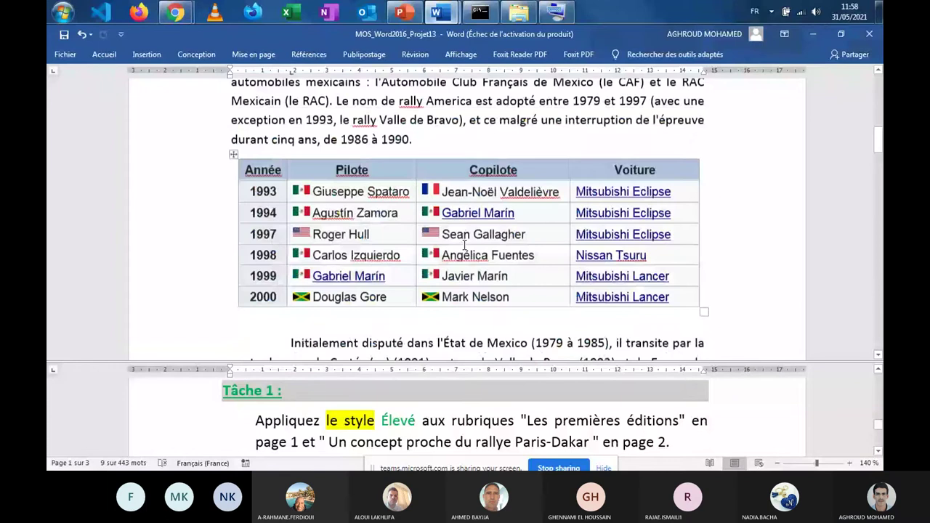
pyautogui.scroll(3, 465, 245)
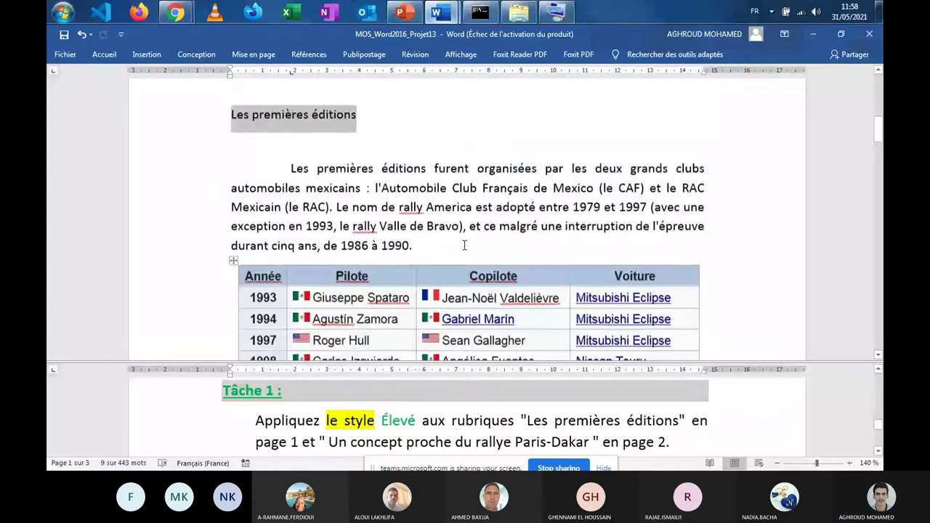
pyautogui.scroll(2, 464, 245)
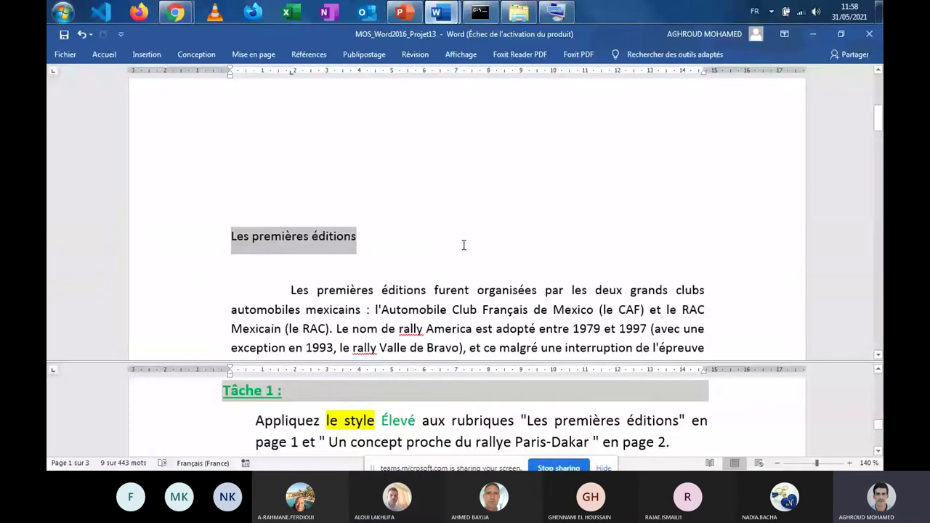
pyautogui.scroll(-3, 463, 245)
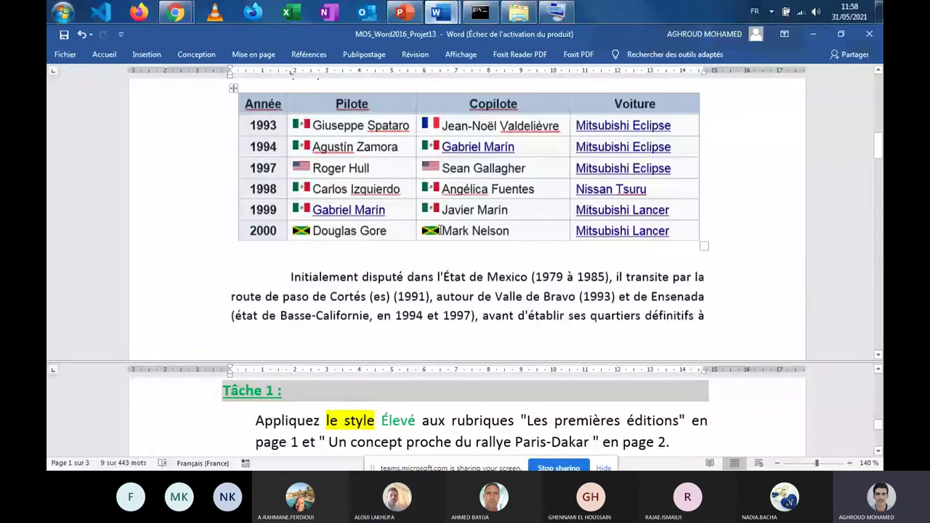
pyautogui.scroll(-4, 440, 230)
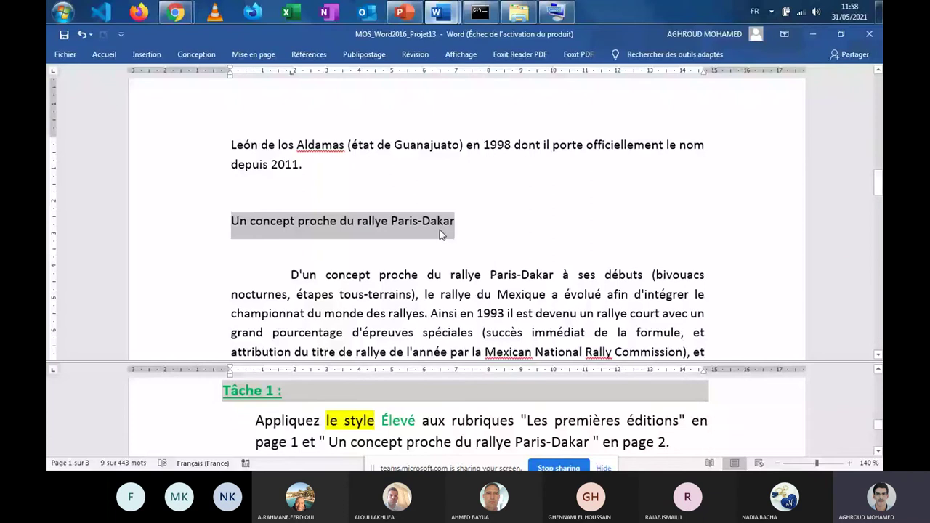
pyautogui.scroll(4, 439, 230)
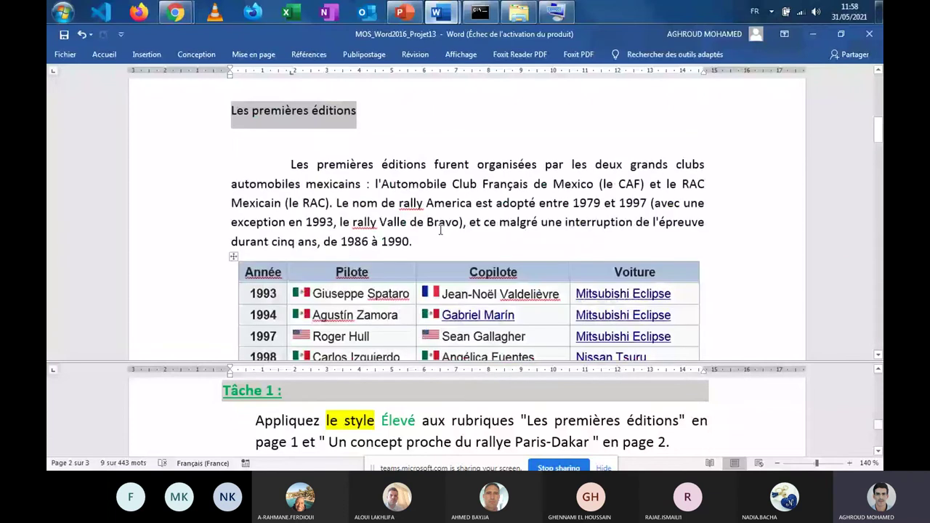
# Step: Show the Accueil ribbon commands and keep the ribbon permanently expanded
pyautogui.click(104, 55)
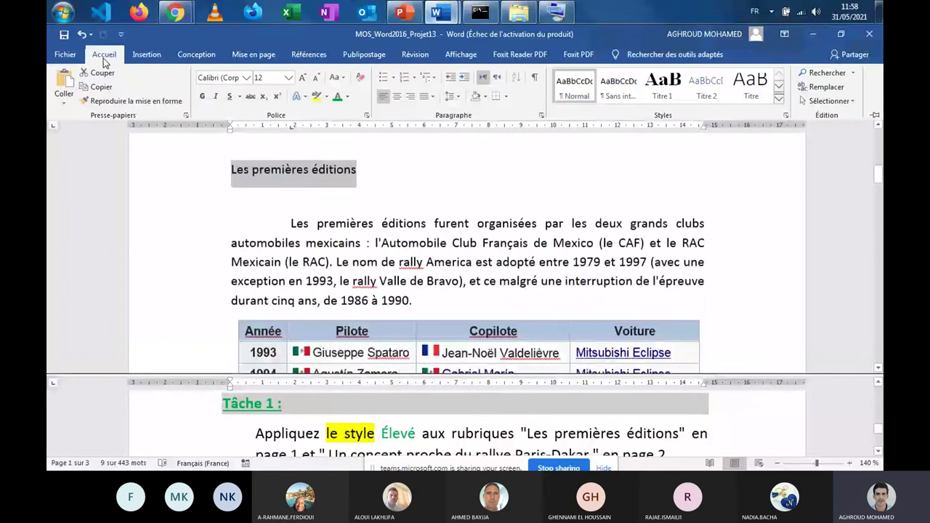
pyautogui.click(875, 115)
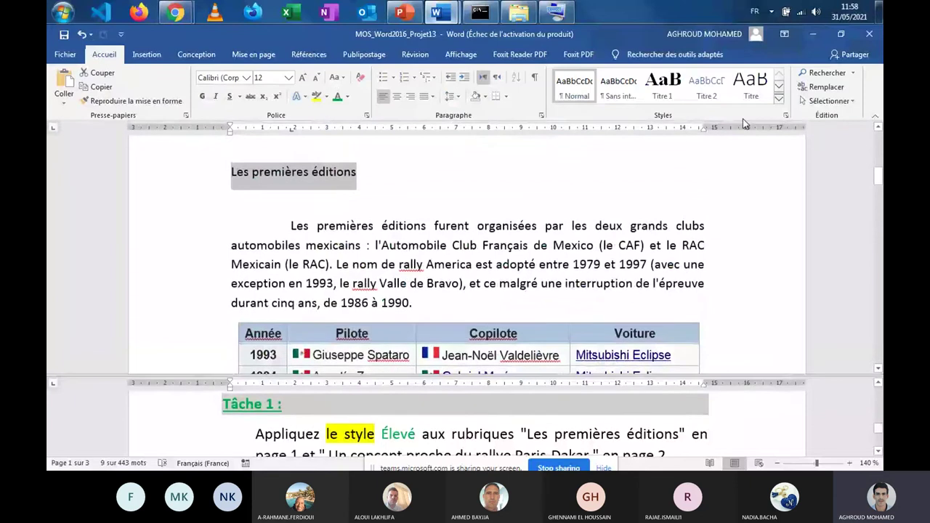
# Step: Apply the Élevé style to the two selected headings and dismiss the antivirus notification
pyautogui.click(779, 99)
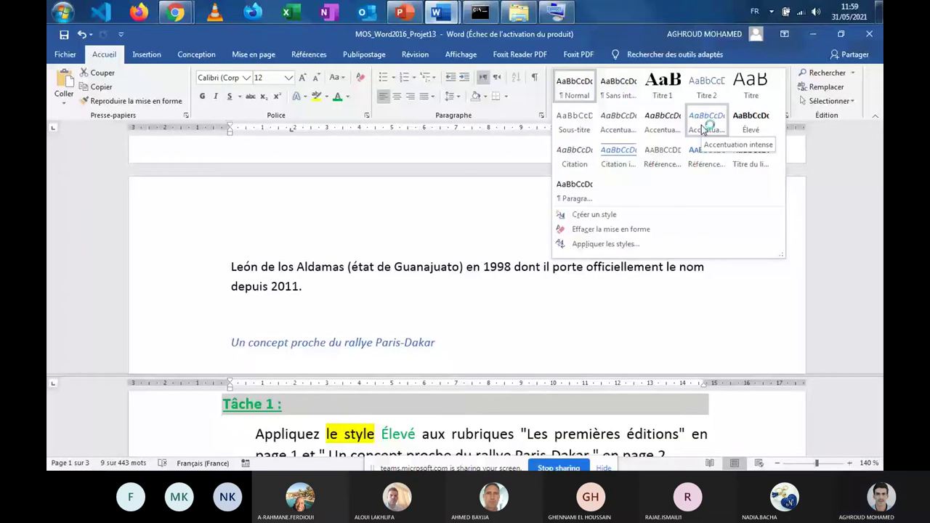
pyautogui.click(755, 123)
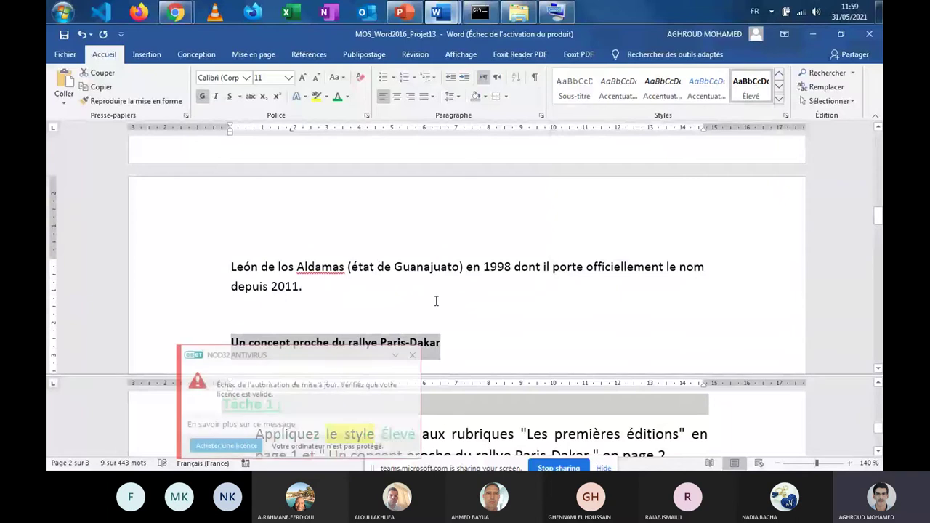
pyautogui.click(413, 355)
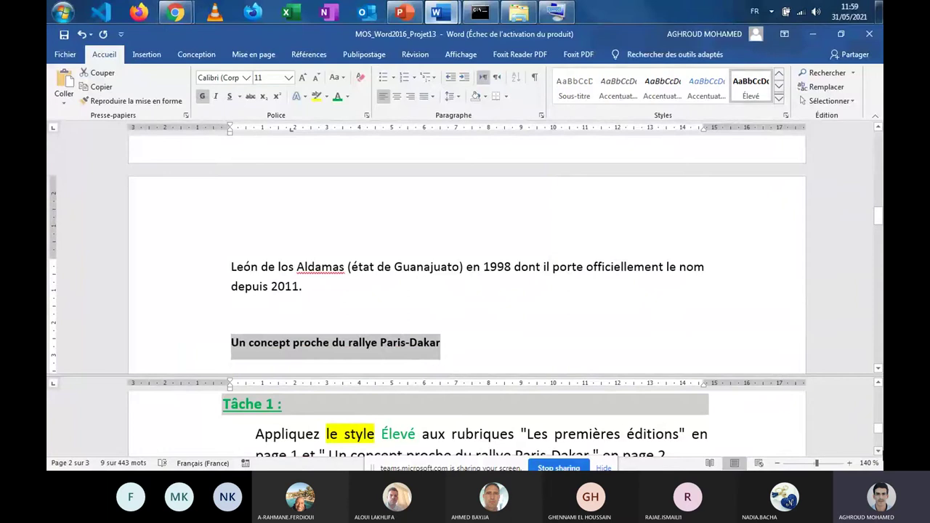
# Step: Compare the Tâche 1 instruction in the lower pane with the styles offered in the full style gallery
pyautogui.click(879, 451)
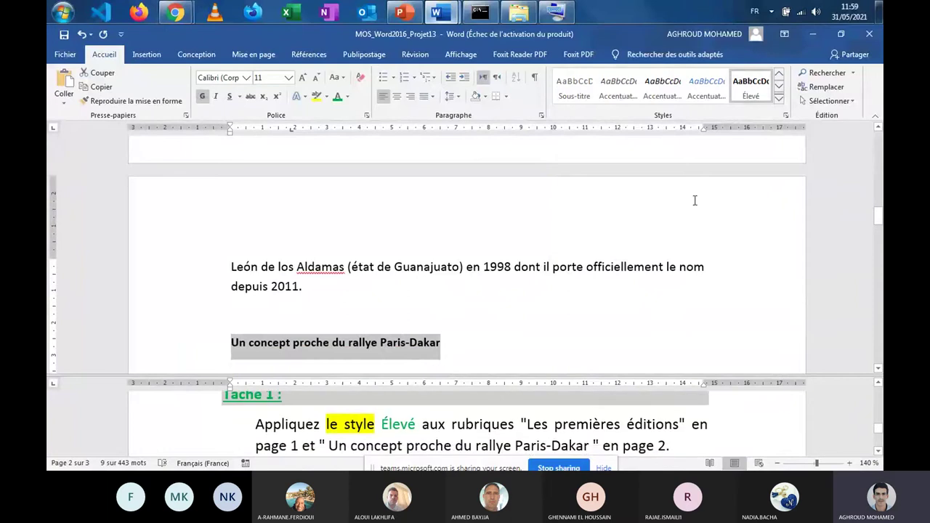
pyautogui.click(779, 98)
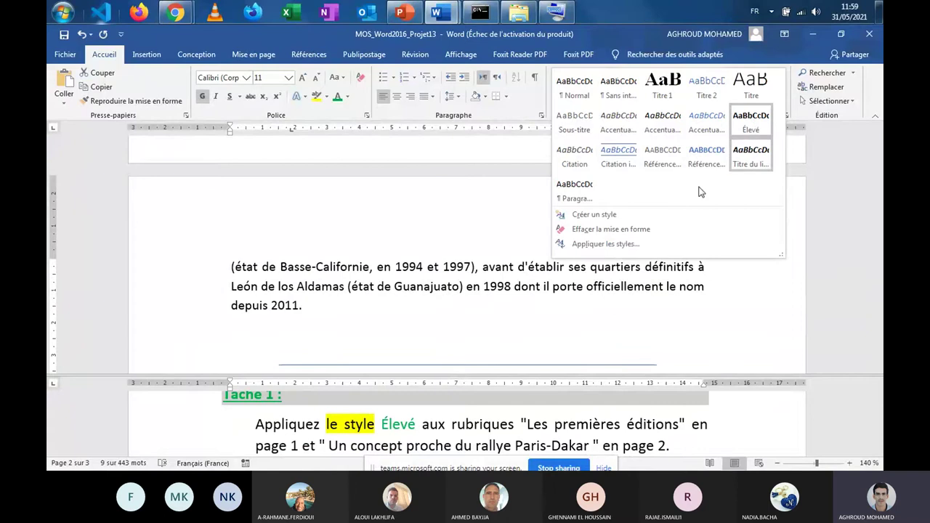
pyautogui.click(372, 425)
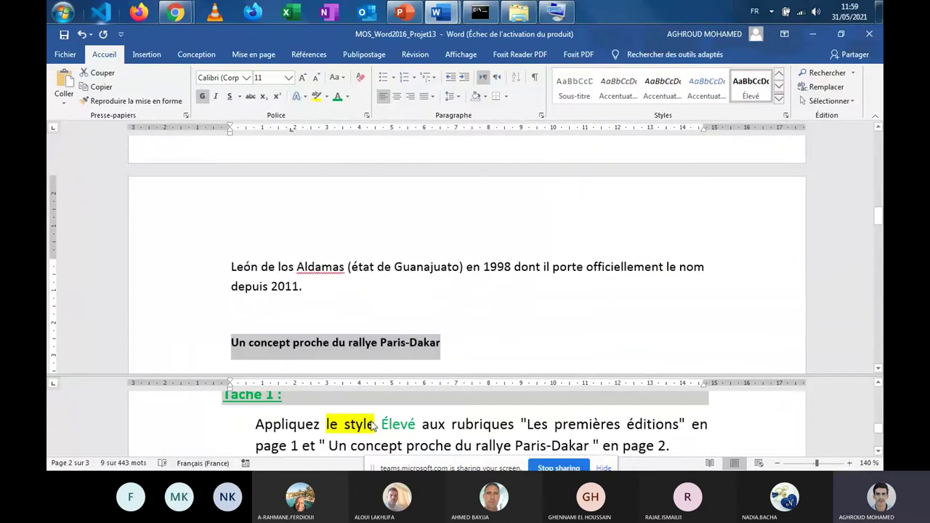
pyautogui.scroll(-2, 389, 438)
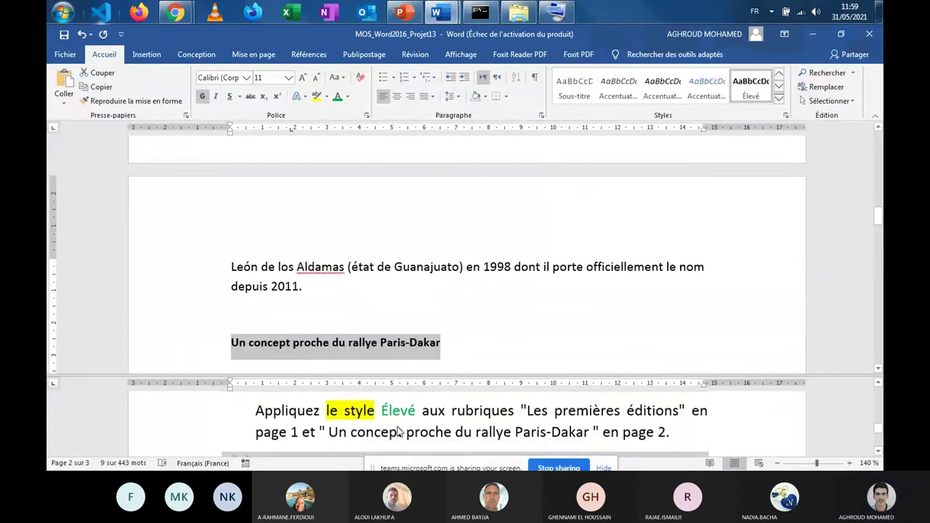
pyautogui.scroll(2, 392, 436)
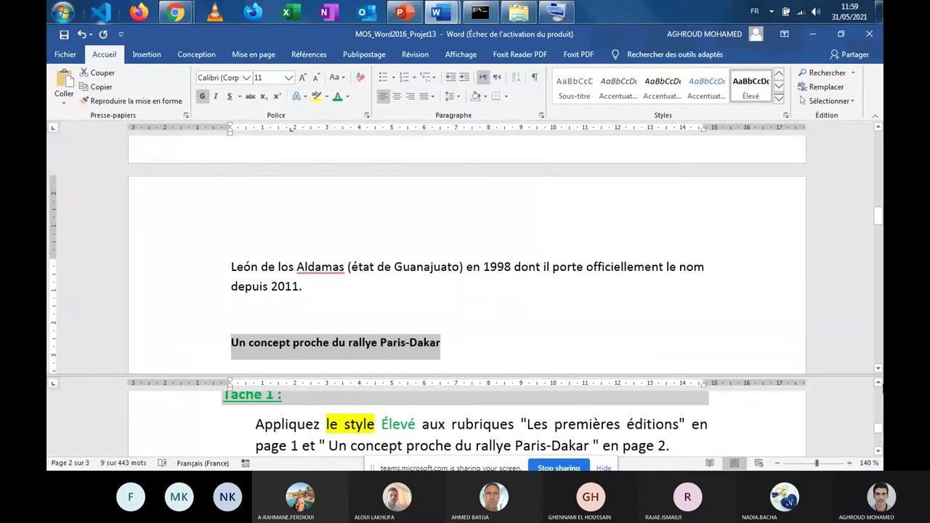
pyautogui.scroll(1, 882, 392)
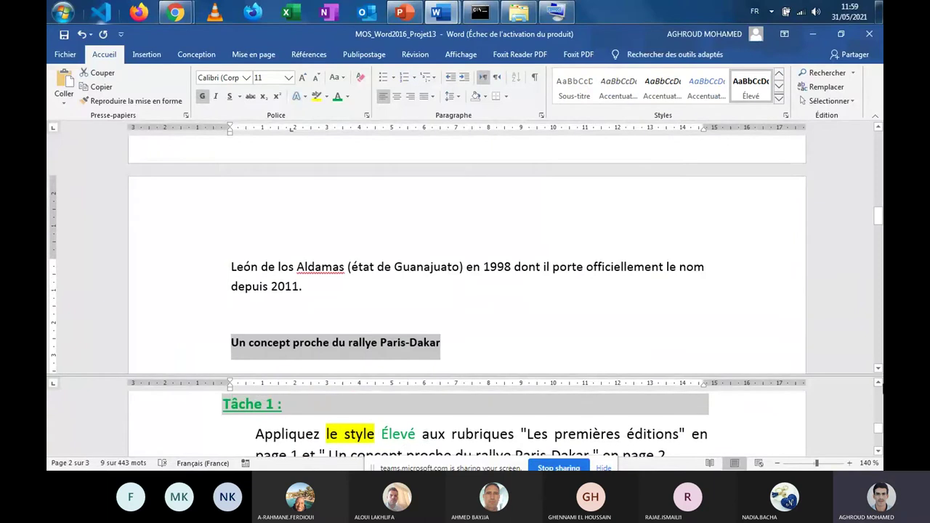
pyautogui.click(878, 450)
pyautogui.click(879, 386)
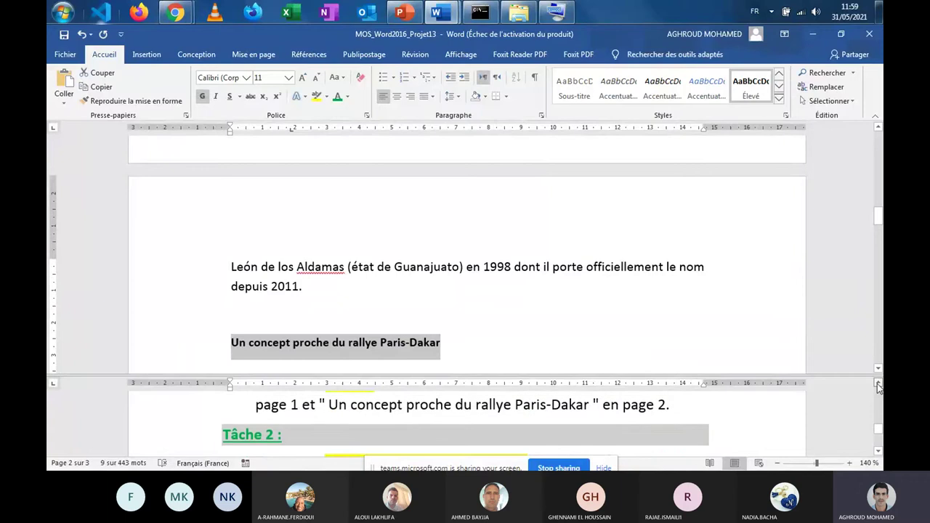
pyautogui.click(878, 387)
pyautogui.click(879, 386)
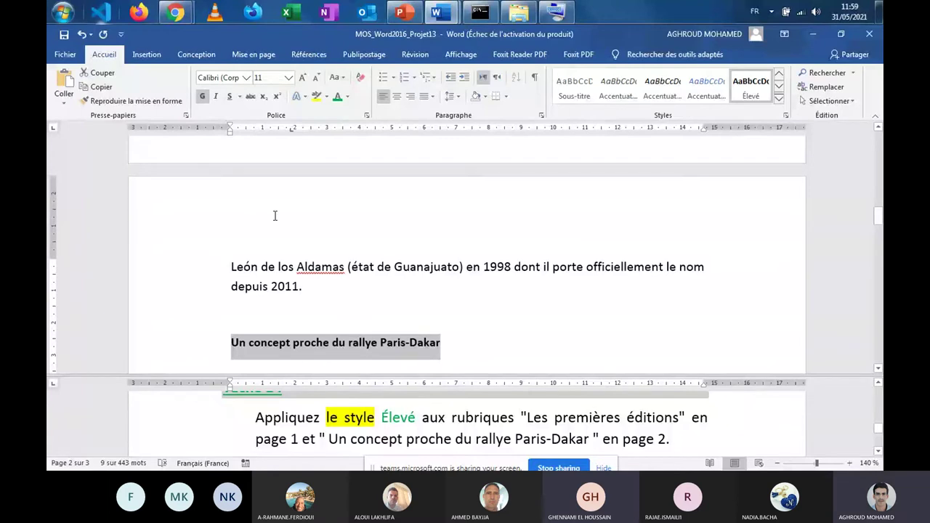
# Step: Undo the Élevé style on the two headings
pyautogui.hotkey('ctrl', 'shift', 'n')
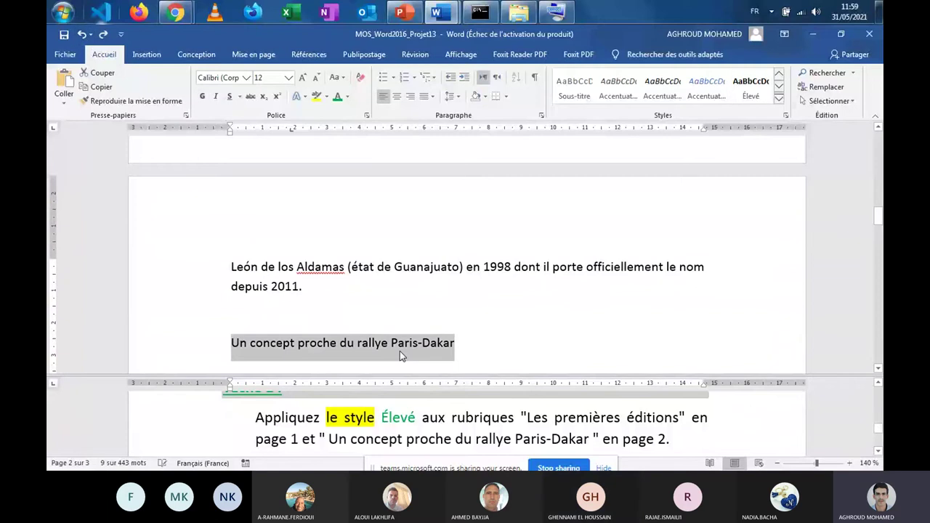
# Step: Select only the heading "Les premières éditions" on page 1, looking over the way to the page 2 heading
pyautogui.scroll(1, 399, 351)
pyautogui.scroll(6, 406, 354)
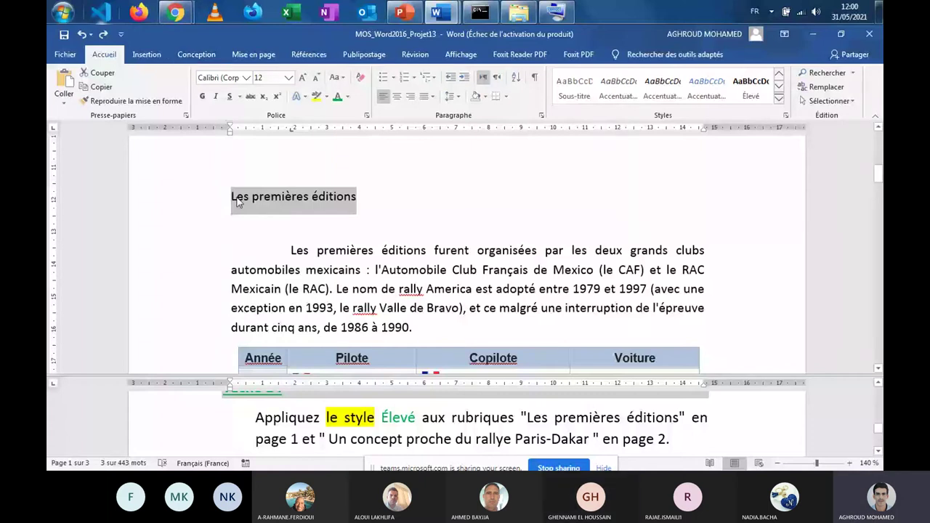
pyautogui.scroll(-10, 365, 223)
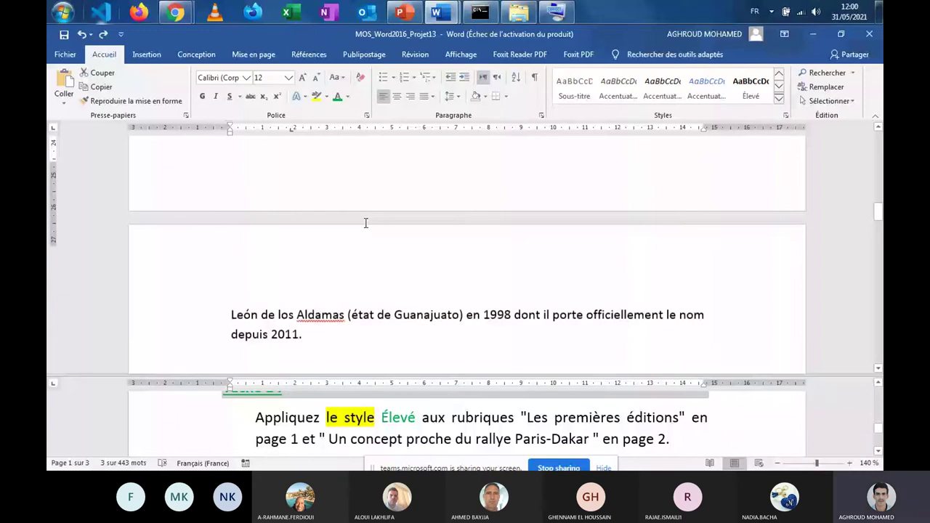
pyautogui.scroll(10, 365, 223)
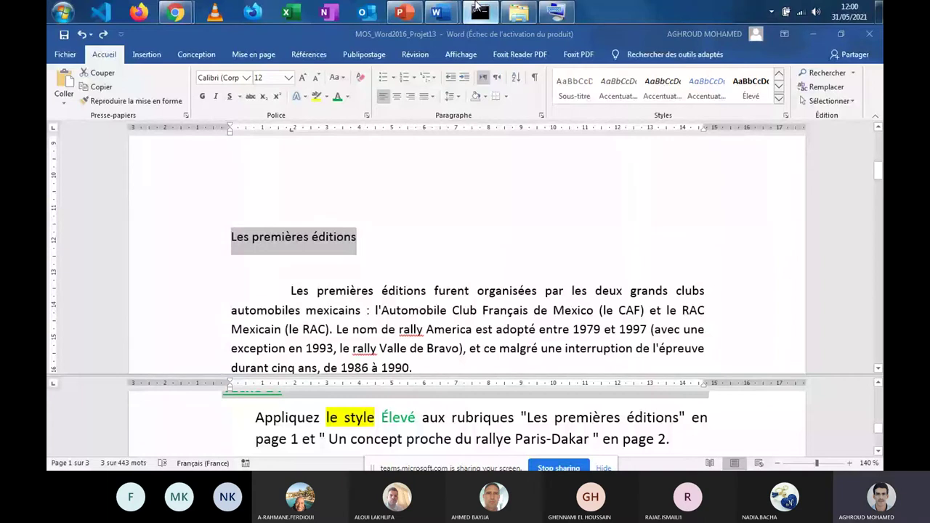
# Step: Apply the Élevé style to the selected heading "Les premières éditions" on page 1
pyautogui.click(813, 33)
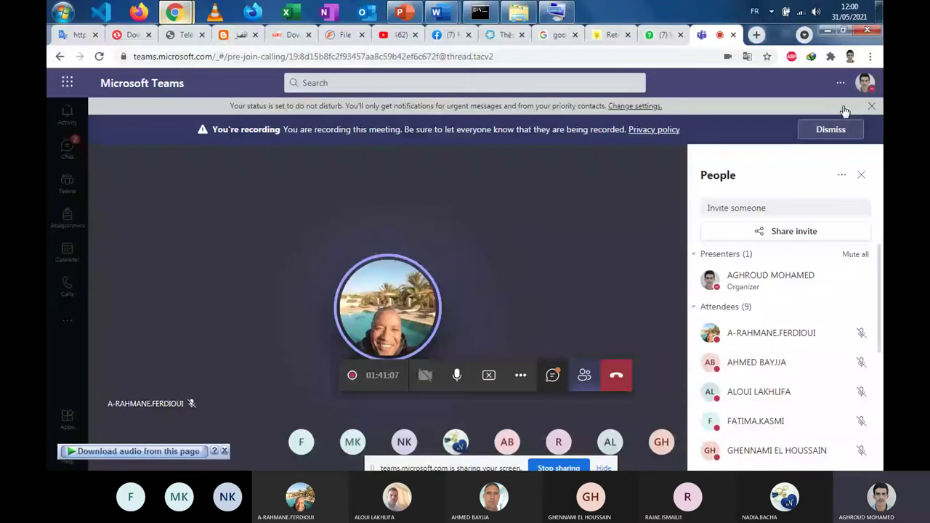
pyautogui.hotkey('alt', 'Tab')
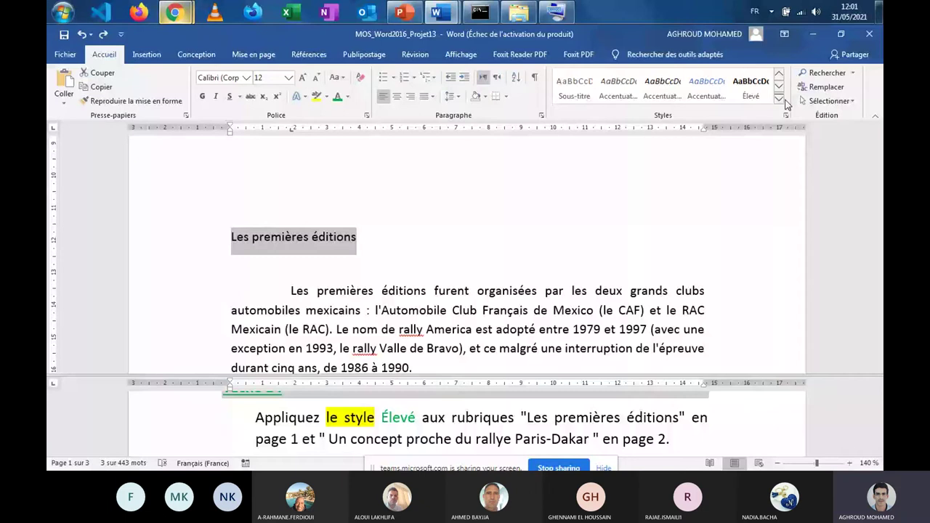
pyautogui.click(752, 93)
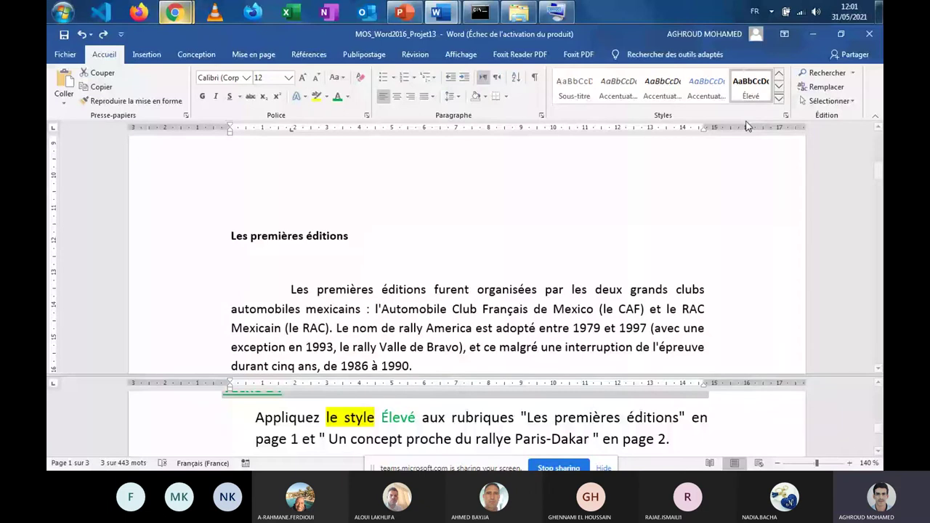
# Step: Copy the formatting of "Les premières éditions" to the page 2 heading "Un concept proche du rallye Paris-Dakar" with the Format Painter
pyautogui.click(131, 101)
pyautogui.scroll(-10, 461, 261)
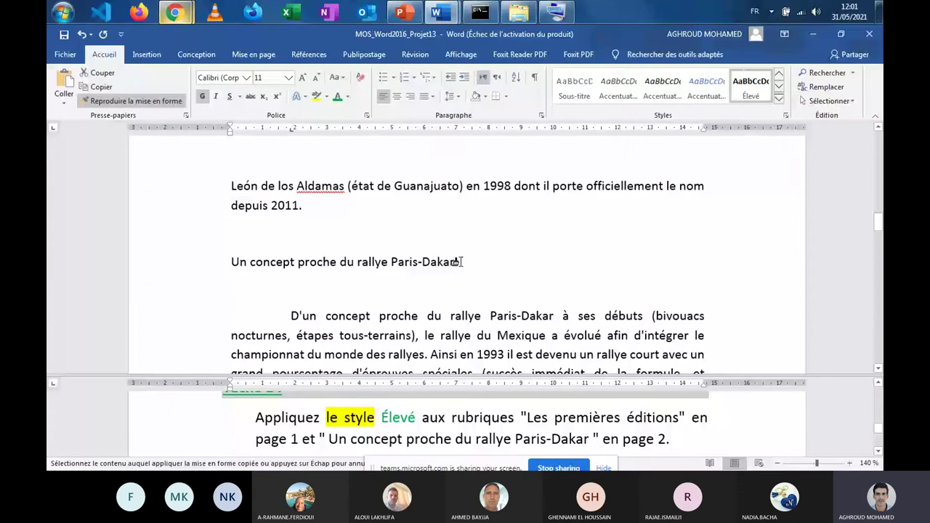
pyautogui.click(460, 262)
pyautogui.scroll(10, 463, 212)
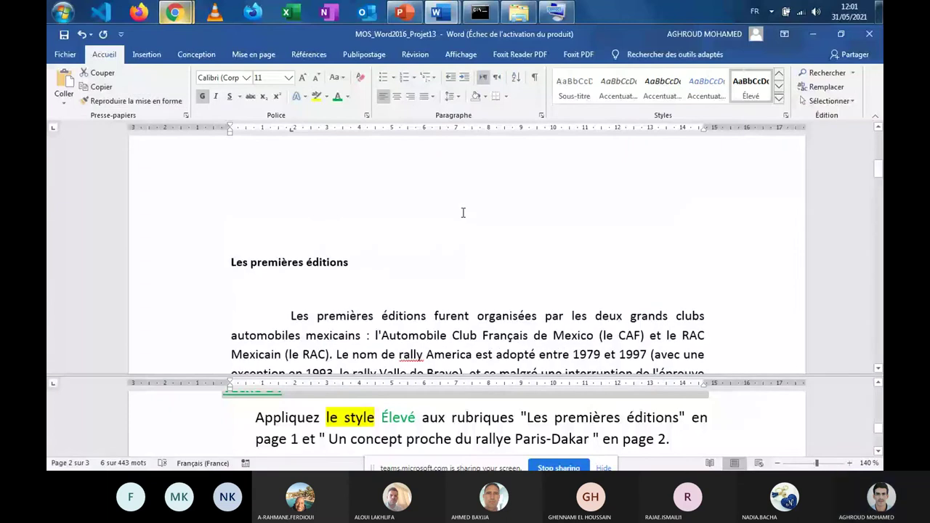
pyautogui.scroll(-10, 463, 212)
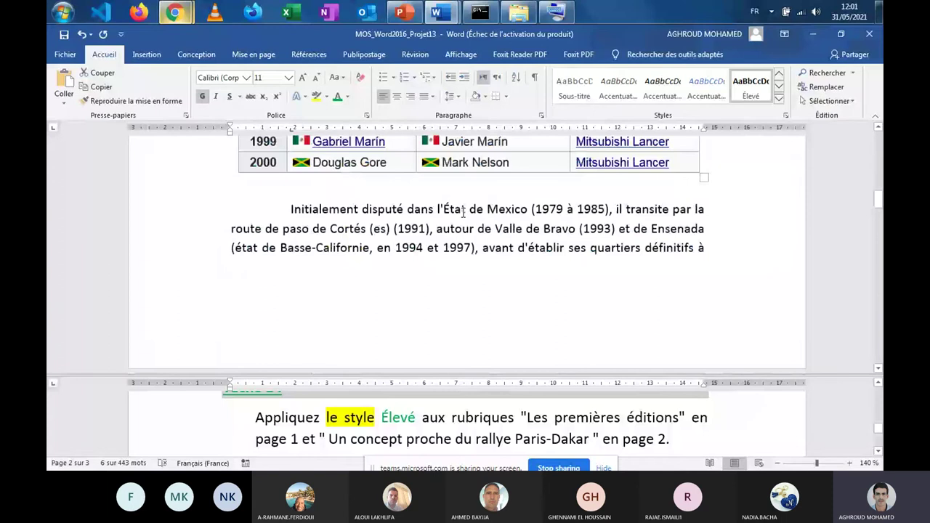
# Step: Read the Tâche 2 instruction in the lower pane and locate the table on page 1 in the upper pane
pyautogui.click(443, 429)
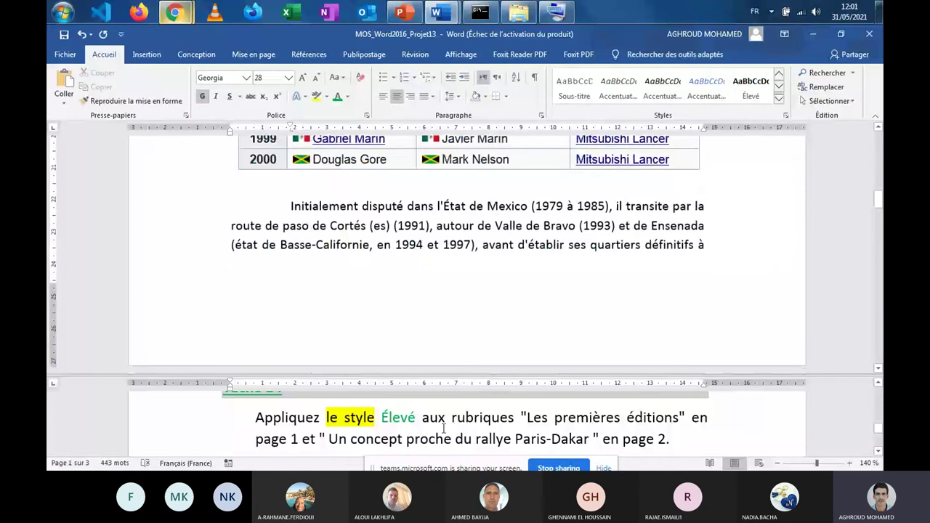
pyautogui.click(878, 451)
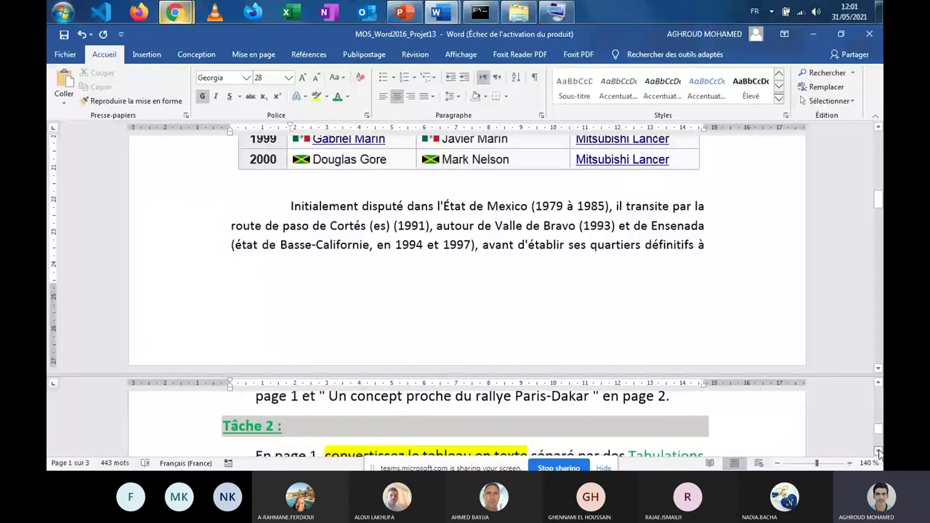
pyautogui.click(879, 451)
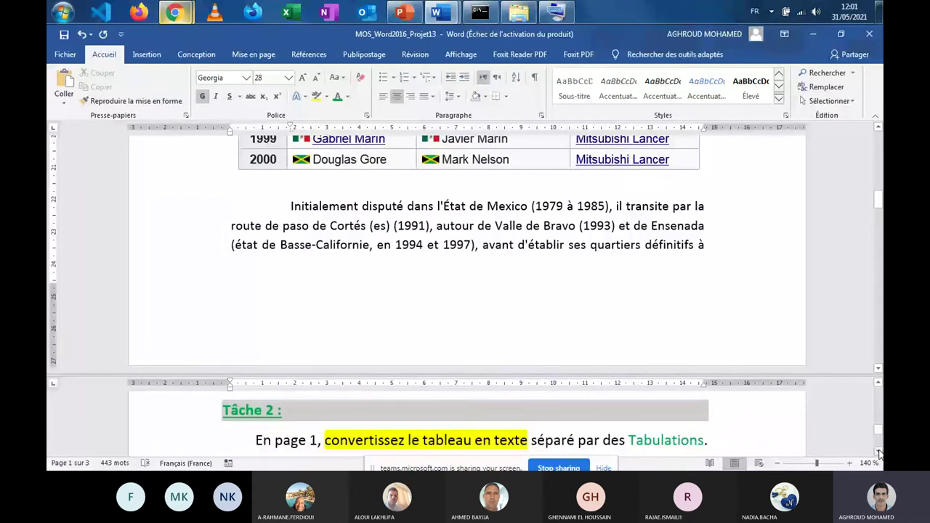
pyautogui.click(346, 440)
pyautogui.scroll(15, 334, 259)
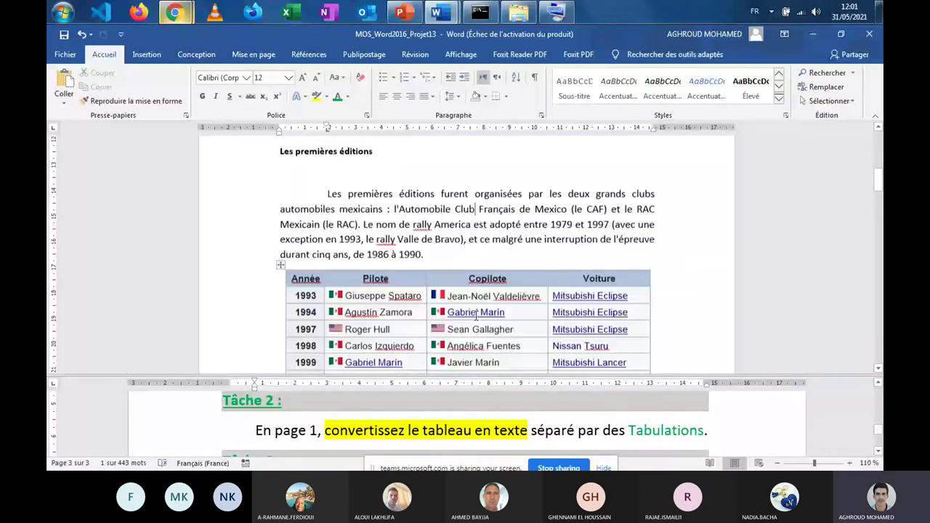
pyautogui.scroll(-3, 476, 316)
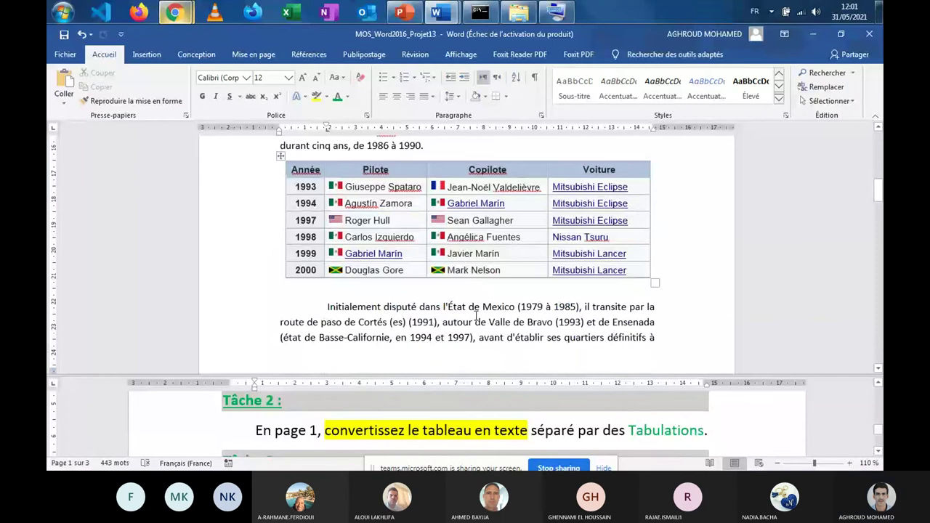
pyautogui.scroll(1, 476, 315)
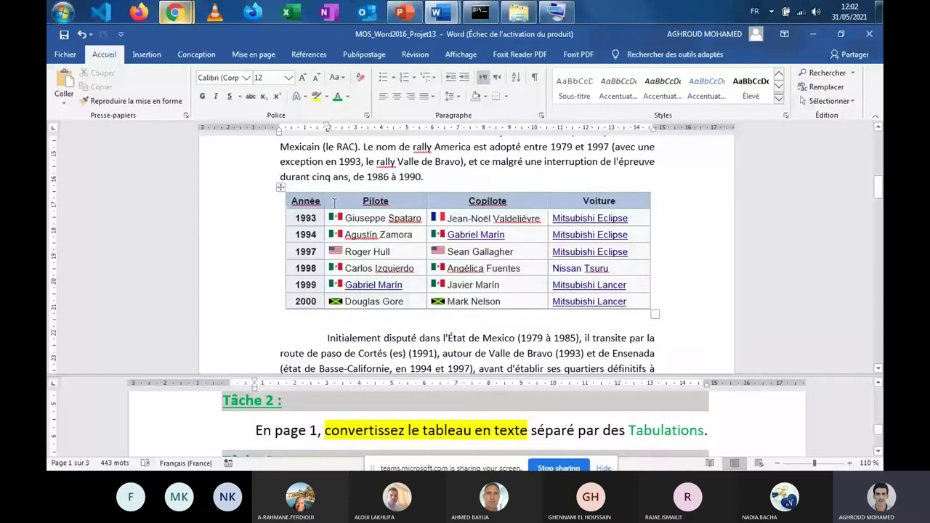
pyautogui.click(280, 189)
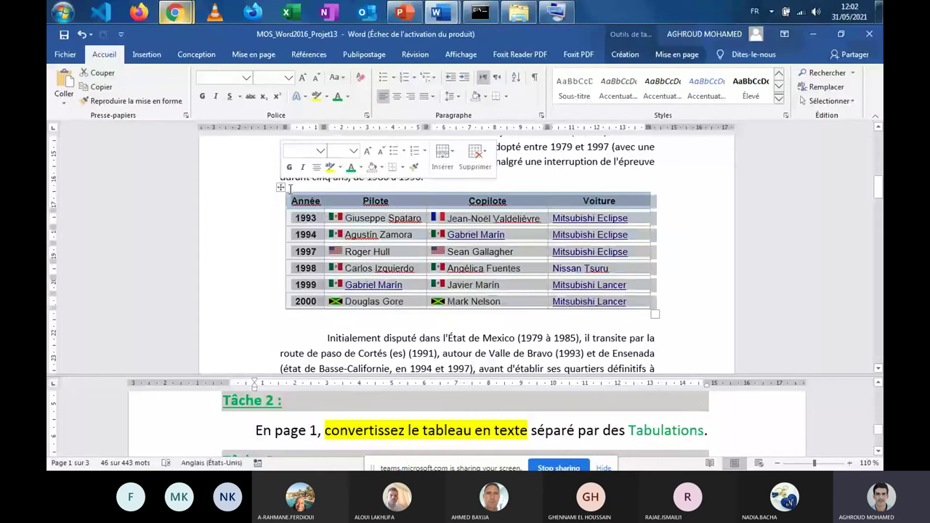
pyautogui.click(674, 55)
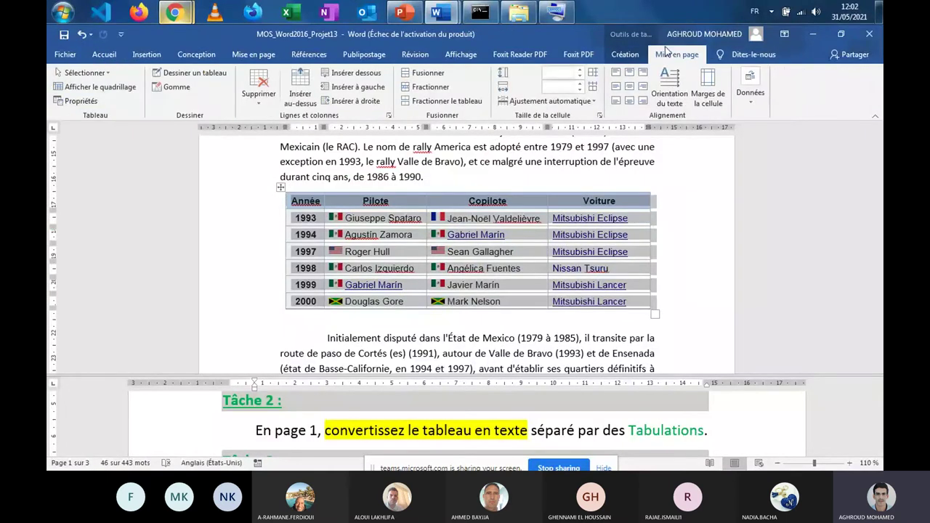
pyautogui.click(749, 93)
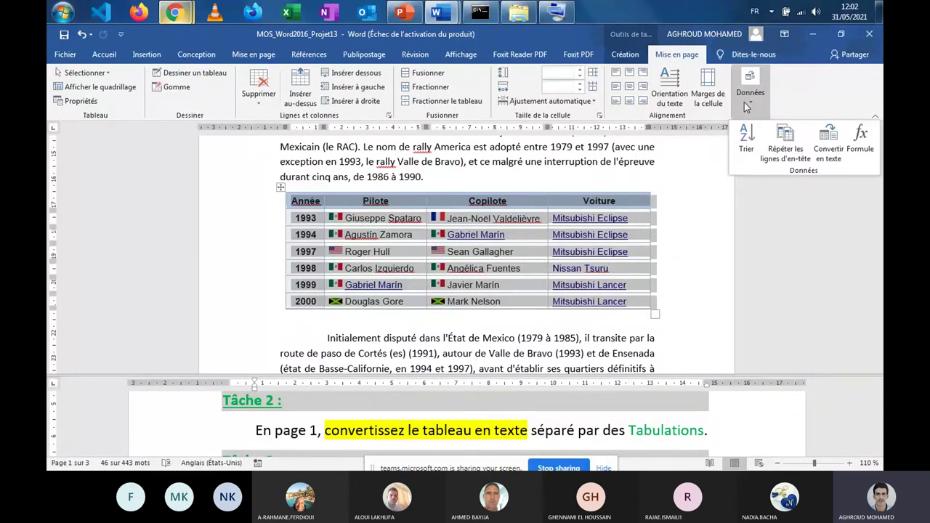
pyautogui.click(834, 153)
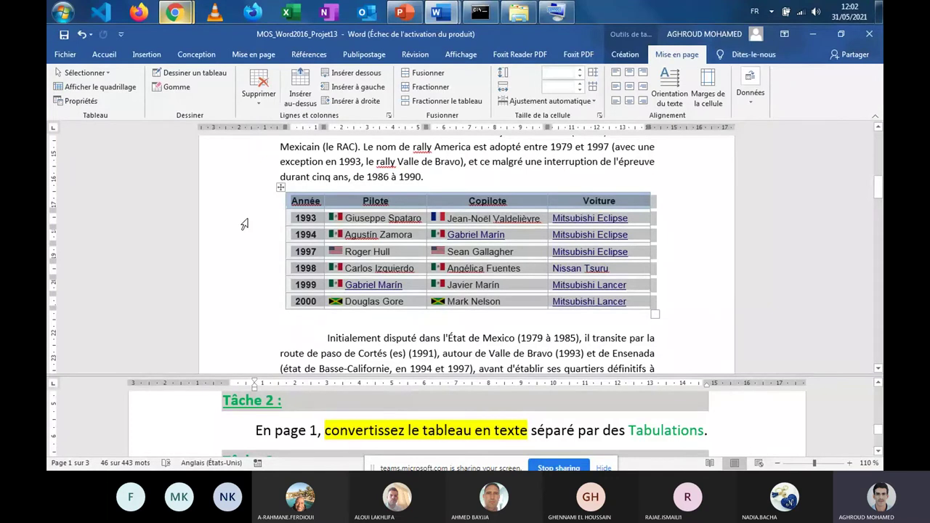
pyautogui.click(312, 177)
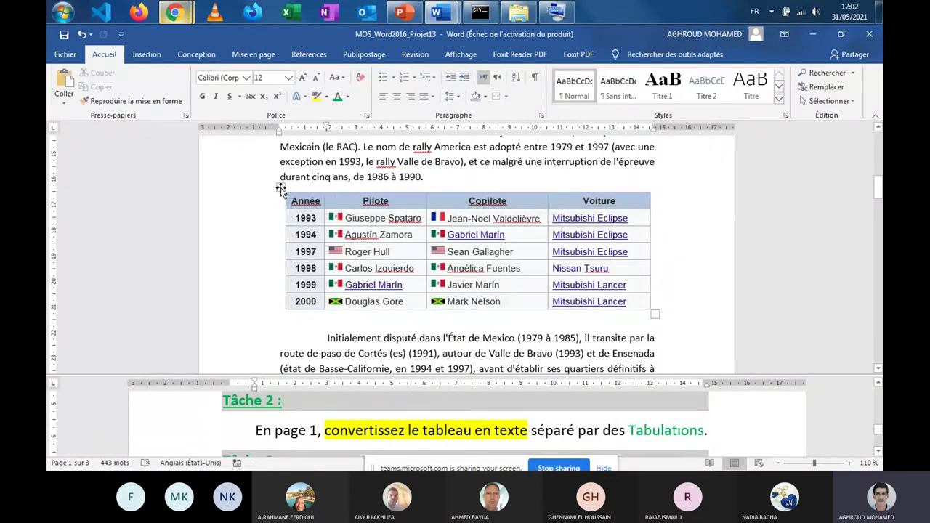
# Step: Convert the whole page 1 table to text separated by Tabulations, looking over the other separator options first
pyautogui.click(281, 189)
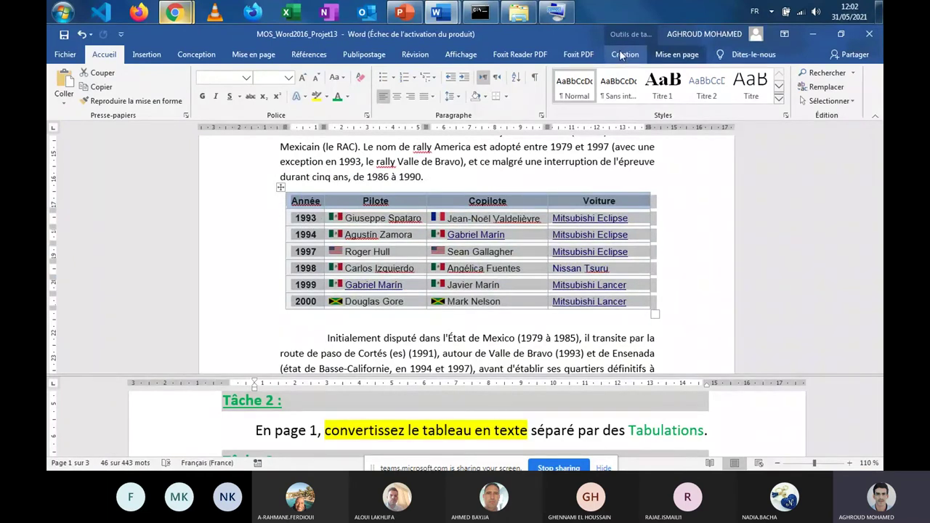
pyautogui.click(676, 56)
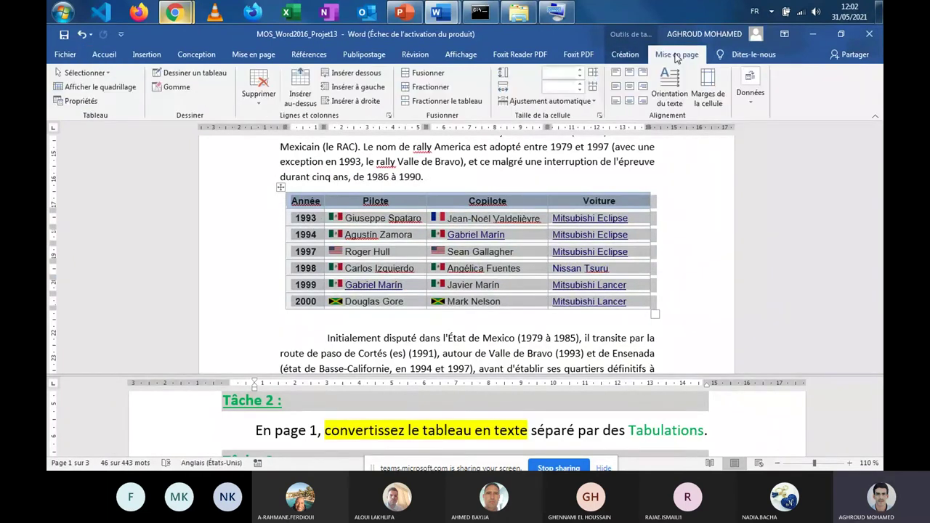
pyautogui.click(753, 106)
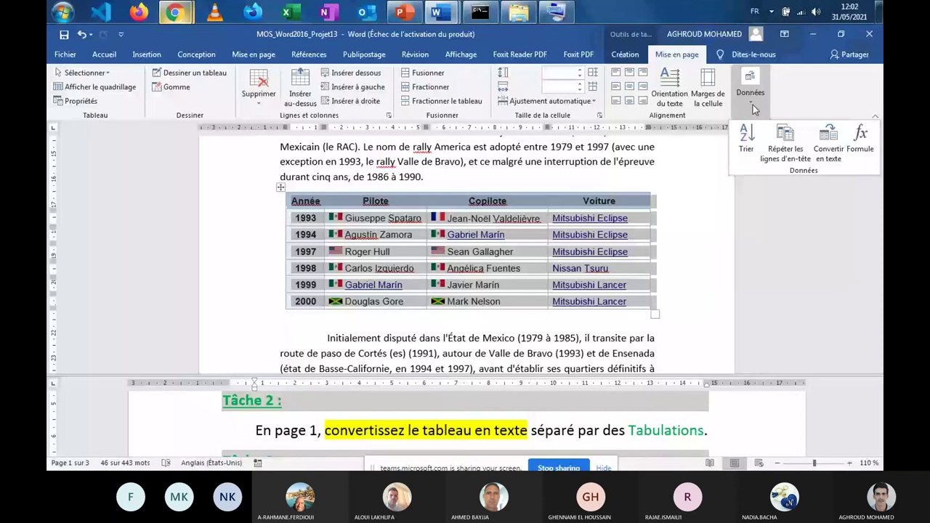
pyautogui.click(827, 138)
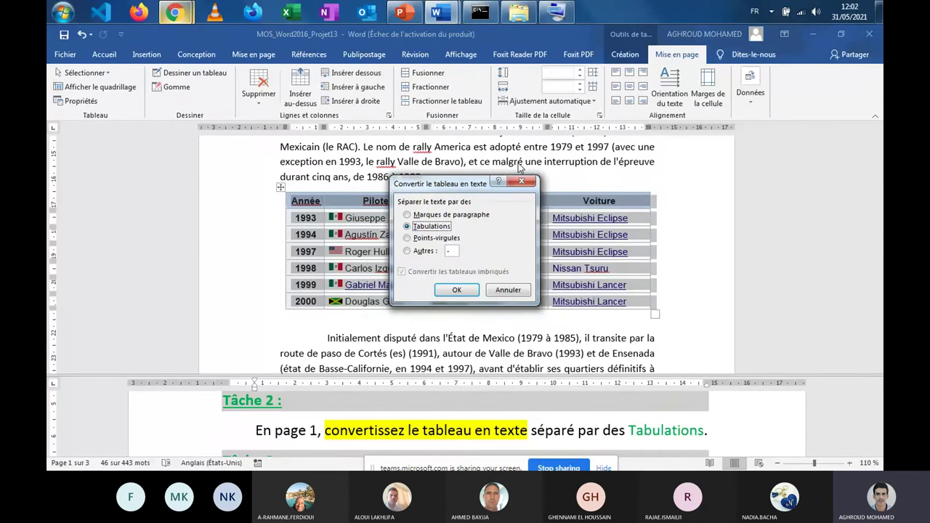
pyautogui.moveTo(468, 185); pyautogui.dragTo(491, 134)
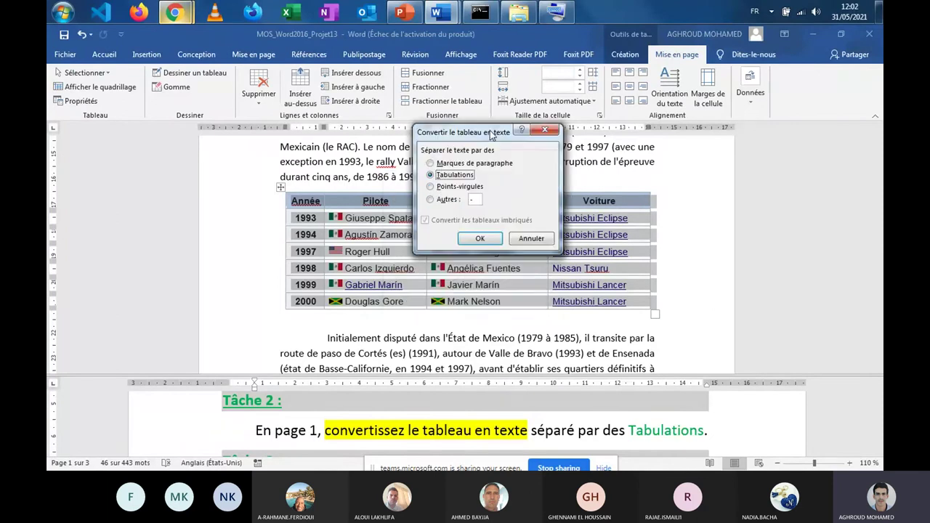
pyautogui.click(431, 187)
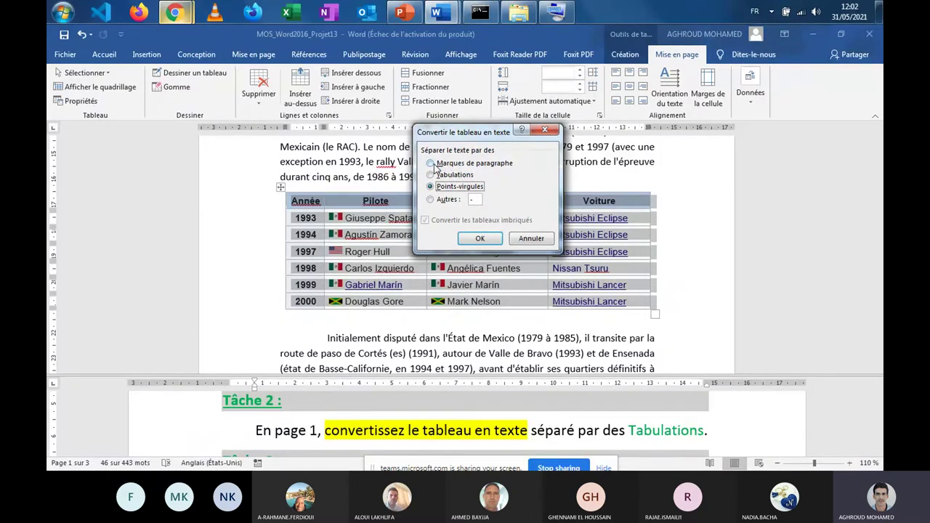
pyautogui.click(433, 164)
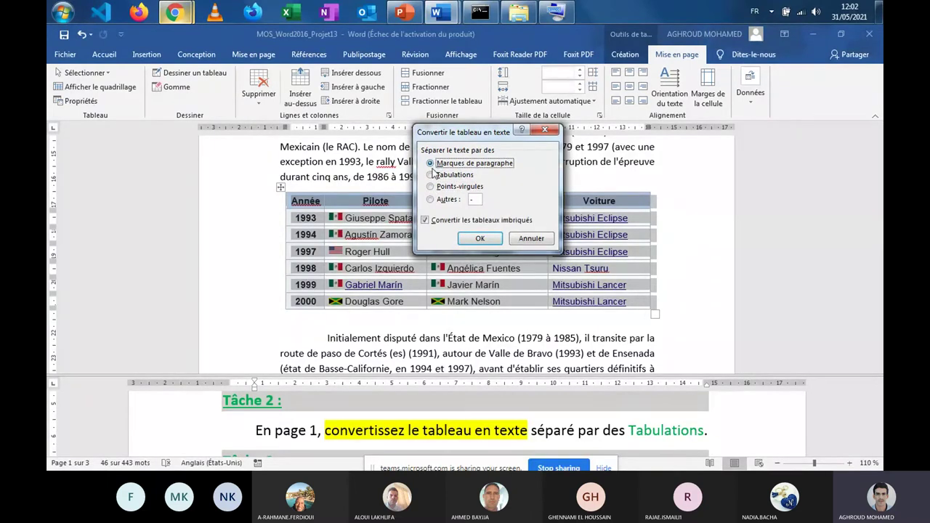
pyautogui.click(476, 199)
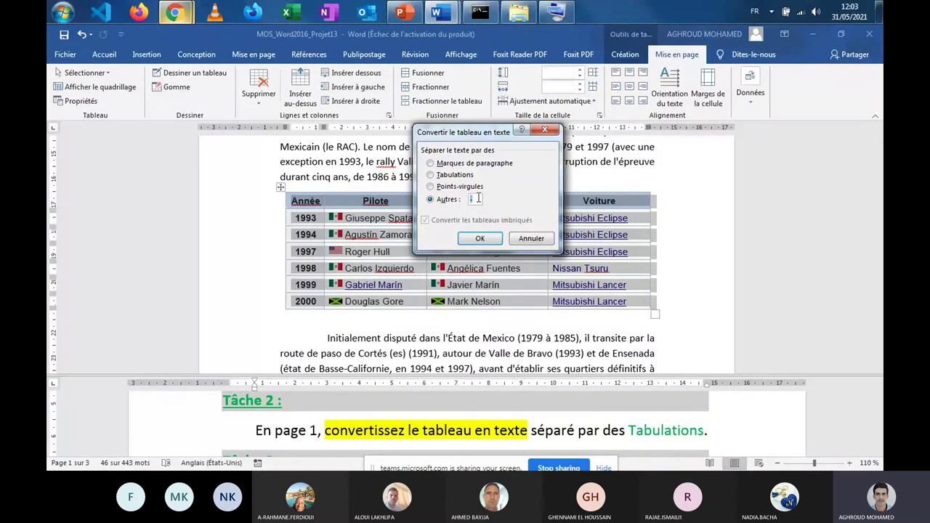
pyautogui.click(473, 198)
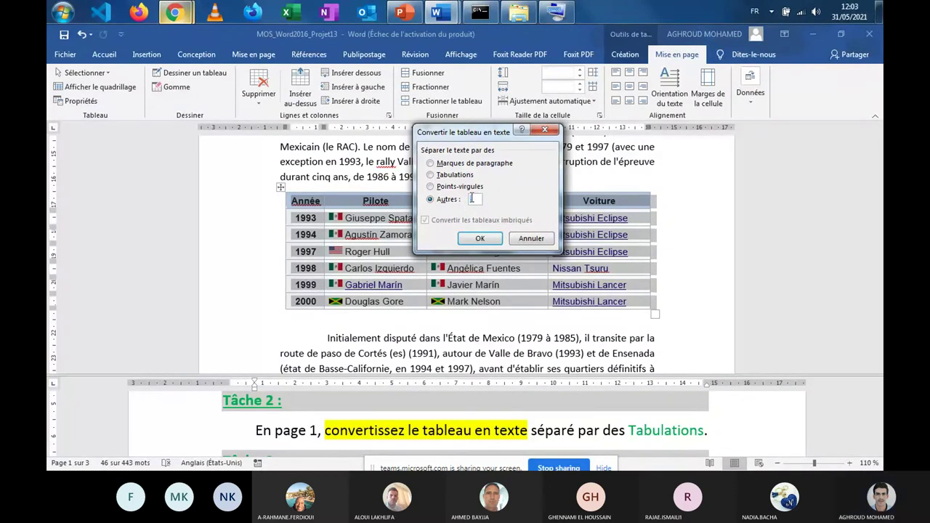
pyautogui.click(431, 175)
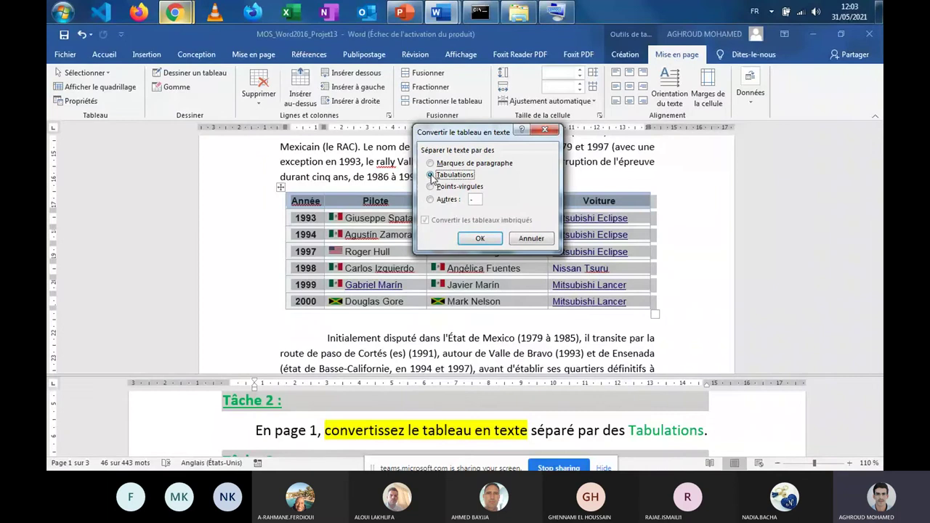
pyautogui.click(479, 239)
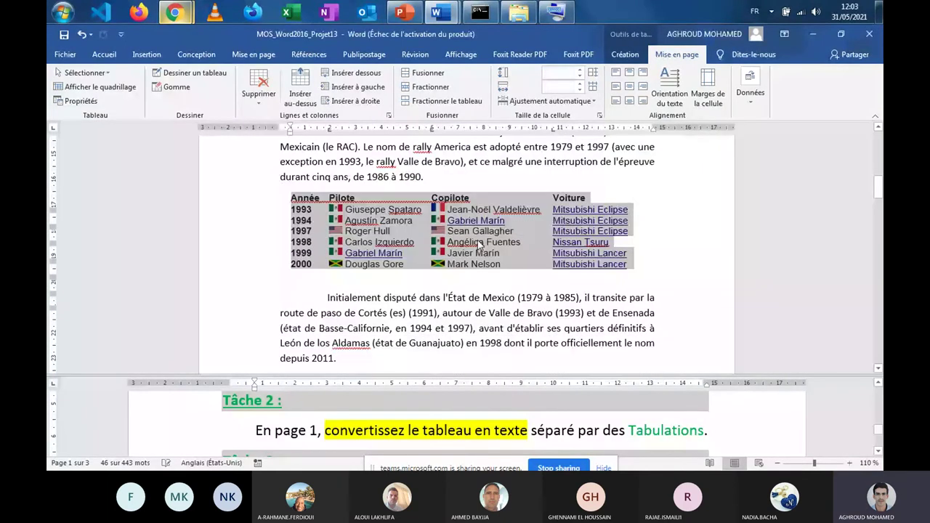
pyautogui.click(482, 289)
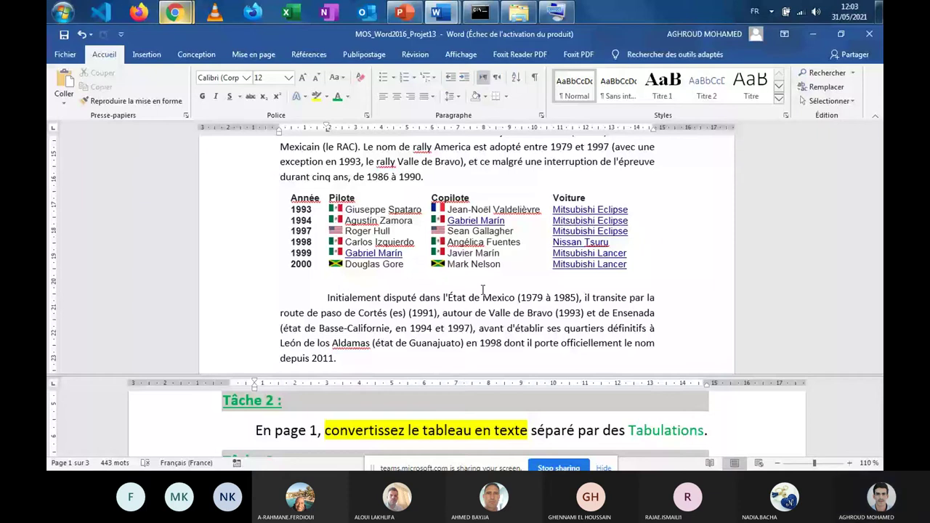
# Step: Bring up the Tâche 3 instruction and enlarge the lower pane to show it in full, with page 2 in the upper pane
pyautogui.scroll(-1, 573, 429)
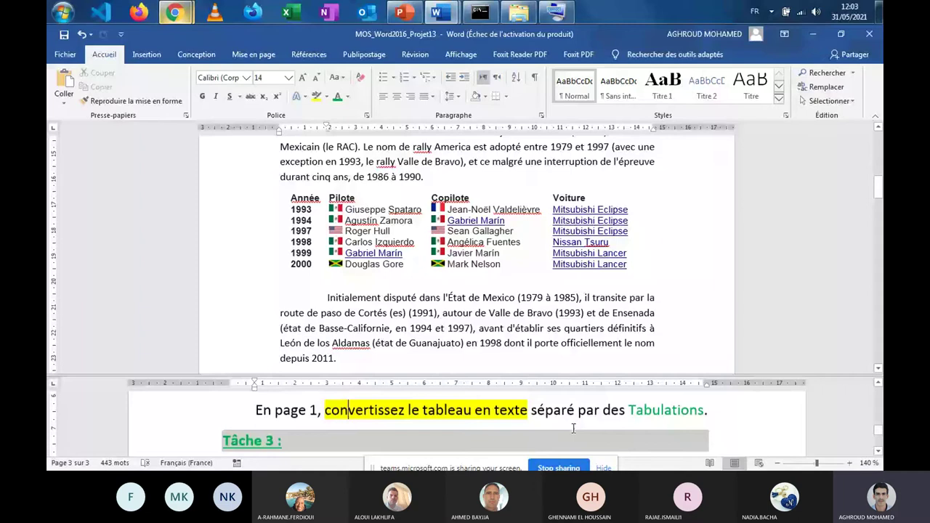
pyautogui.scroll(-2, 574, 428)
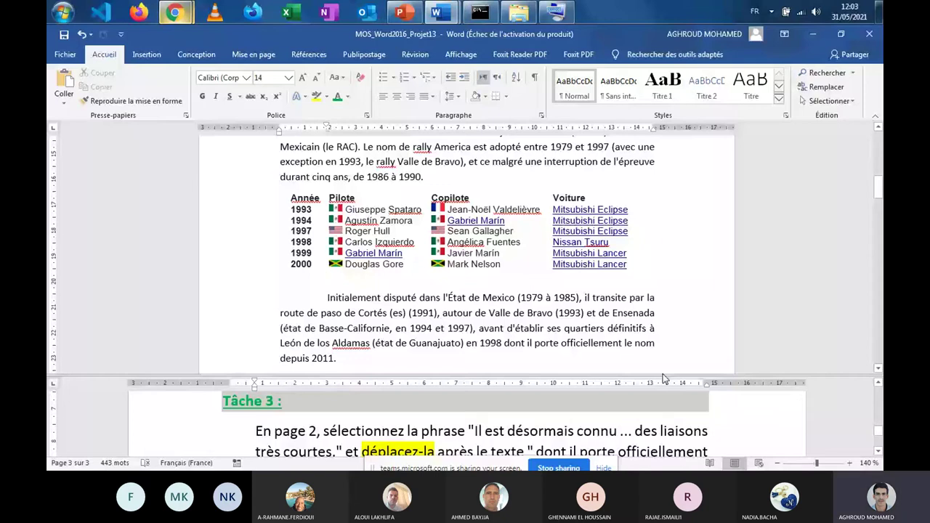
pyautogui.moveTo(662, 378); pyautogui.dragTo(664, 353)
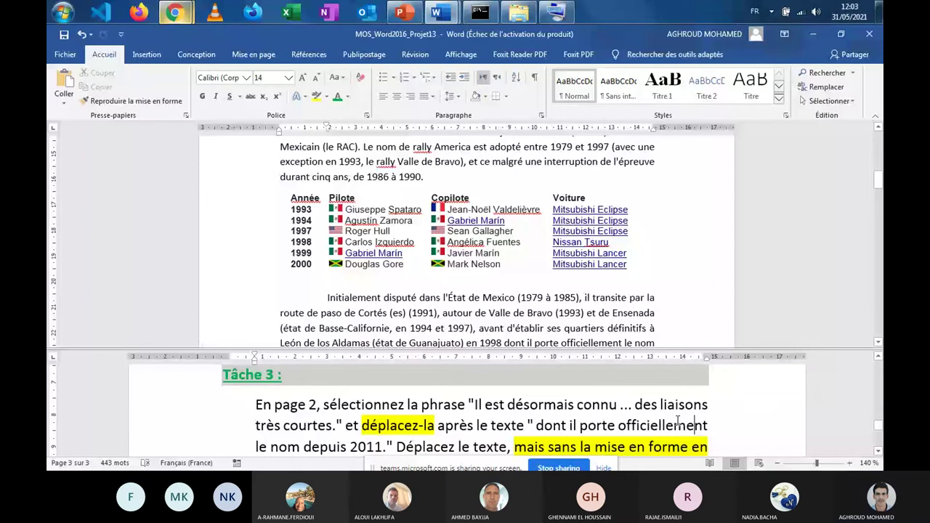
pyautogui.moveTo(631, 351); pyautogui.dragTo(629, 325)
pyautogui.scroll(5, 508, 240)
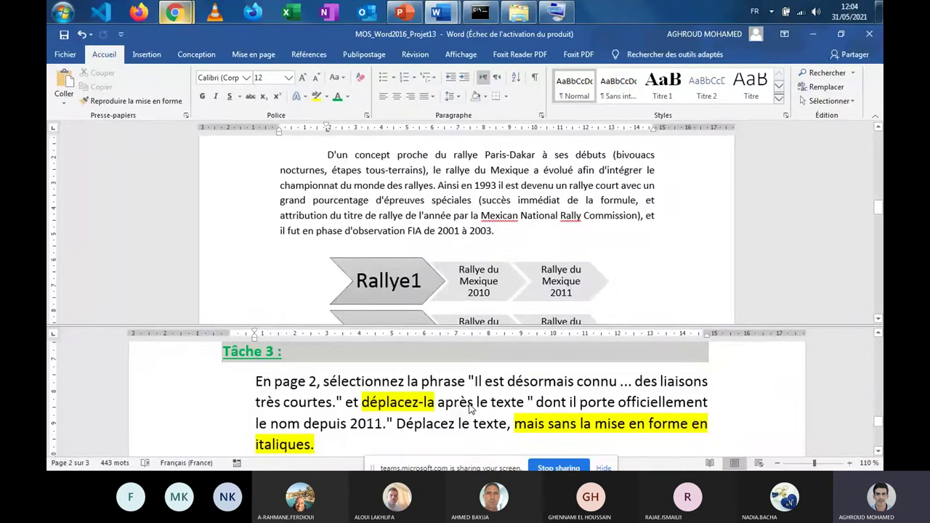
# Step: Copy the words "Il est désormais connu" from the Tâche 3 instruction as the search text
pyautogui.click(476, 381)
pyautogui.moveTo(476, 381); pyautogui.dragTo(617, 386)
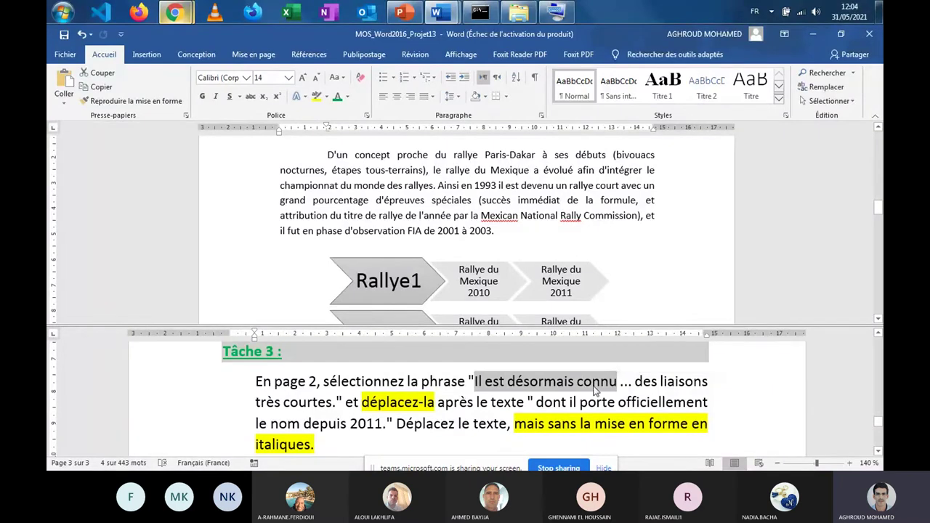
pyautogui.rightClick(595, 390)
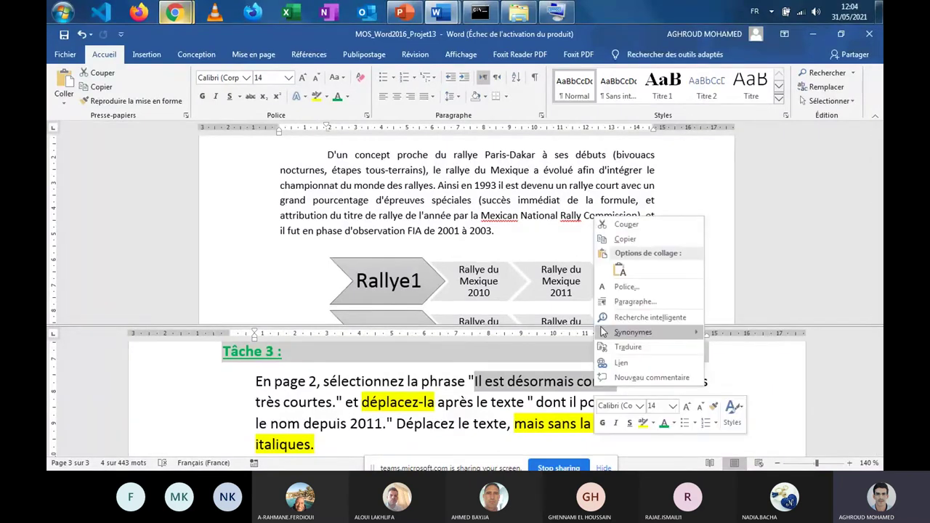
pyautogui.click(623, 239)
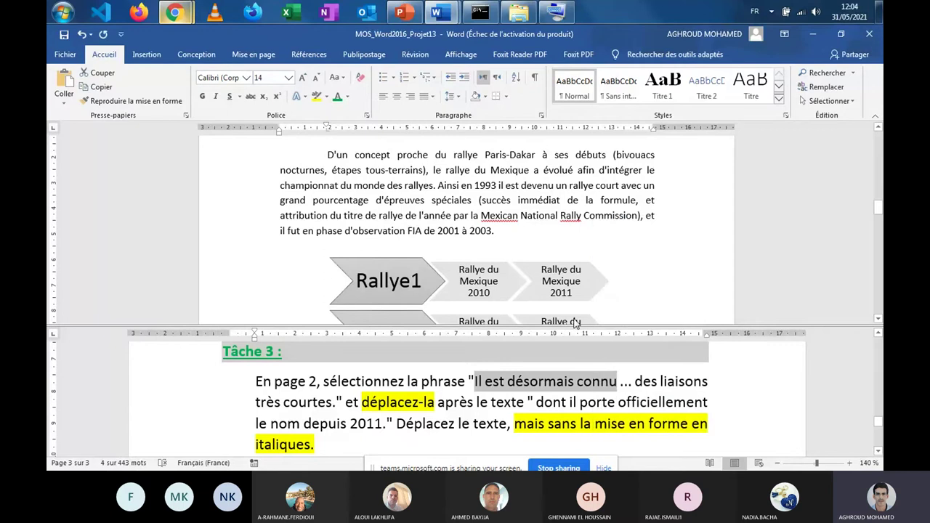
# Step: Look through the page 2 text above and below the SmartArt for the sentence beginning "Il est désormais connu"
pyautogui.scroll(1, 574, 320)
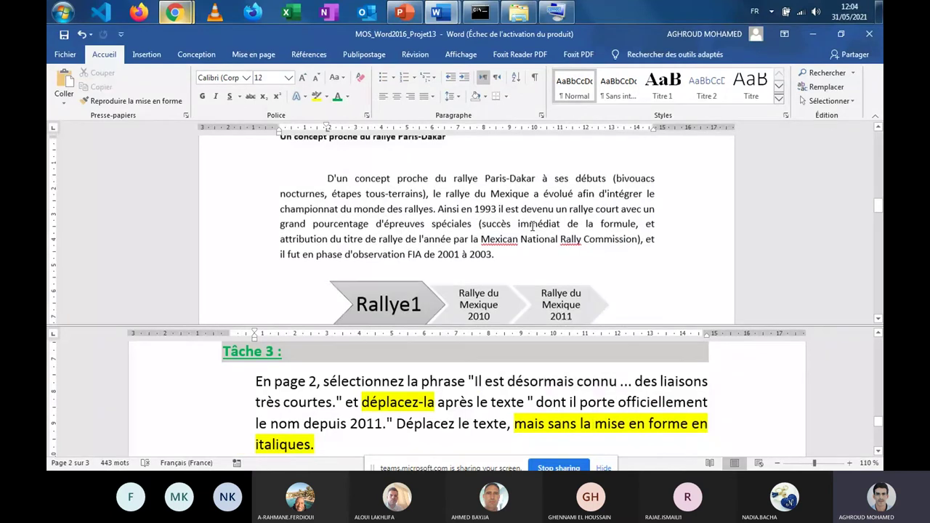
pyautogui.click(452, 243)
pyautogui.scroll(-2, 452, 244)
pyautogui.scroll(2, 440, 242)
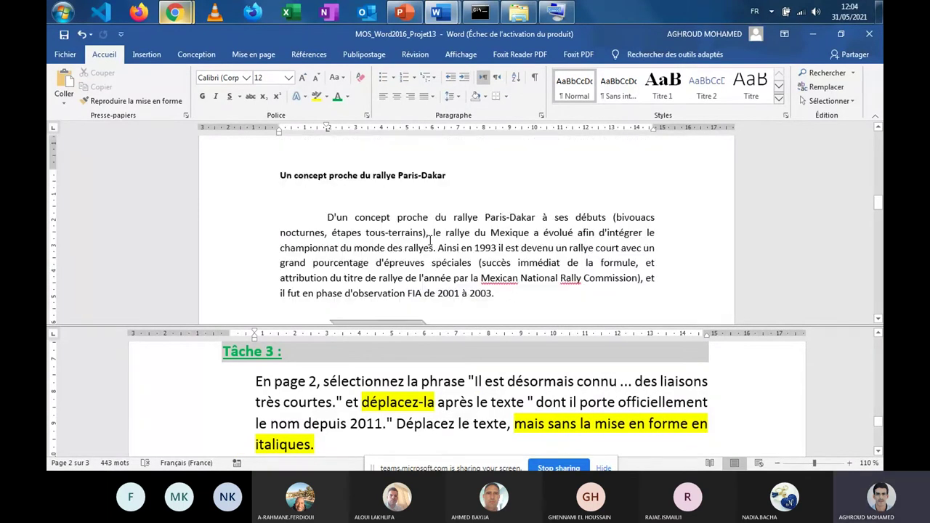
pyautogui.scroll(-3, 430, 242)
pyautogui.scroll(-3, 429, 242)
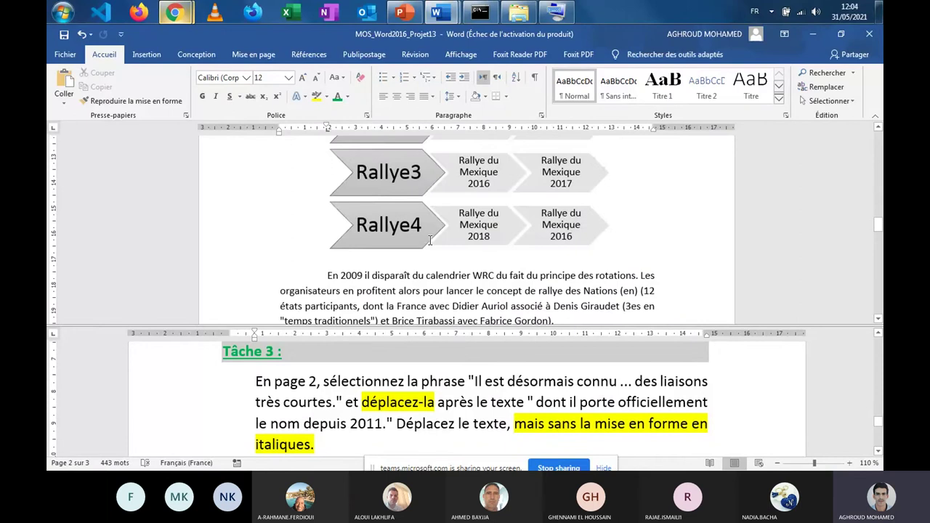
pyautogui.scroll(-3, 430, 239)
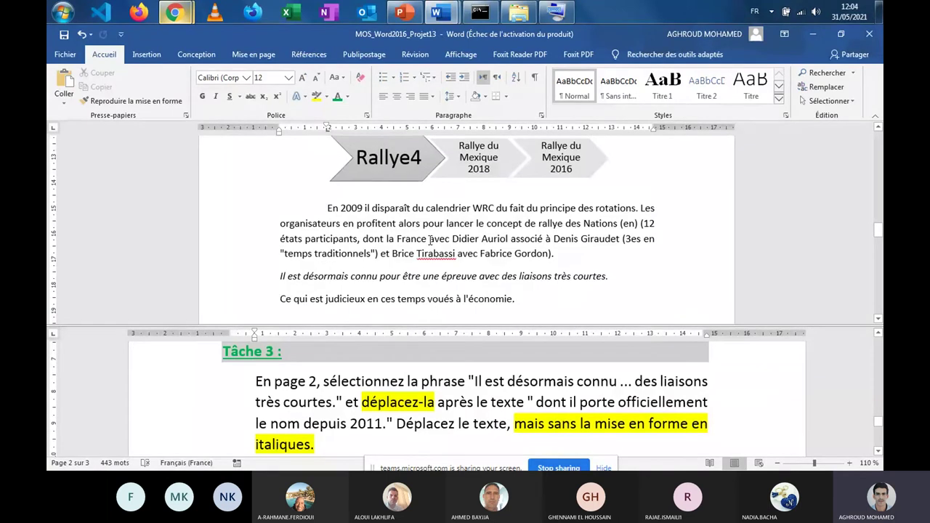
pyautogui.scroll(9, 430, 240)
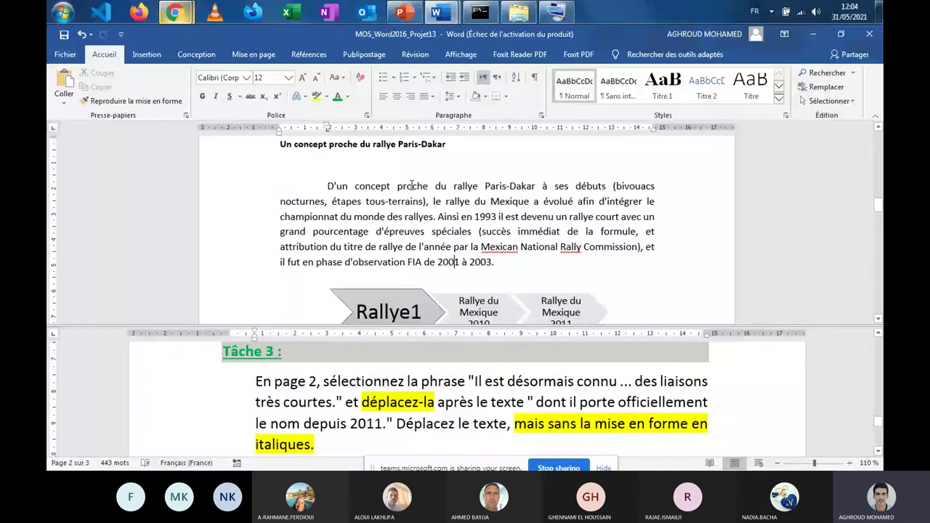
pyautogui.scroll(-9, 412, 186)
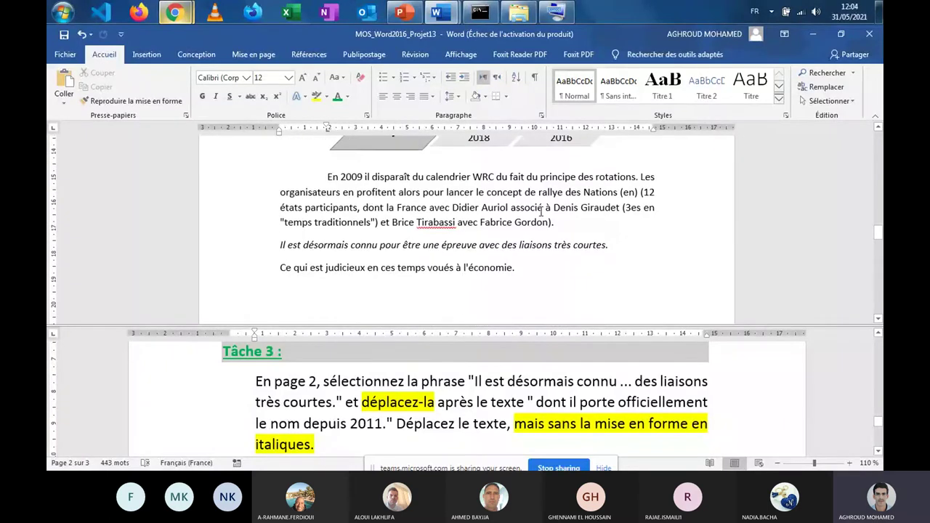
pyautogui.scroll(5, 563, 231)
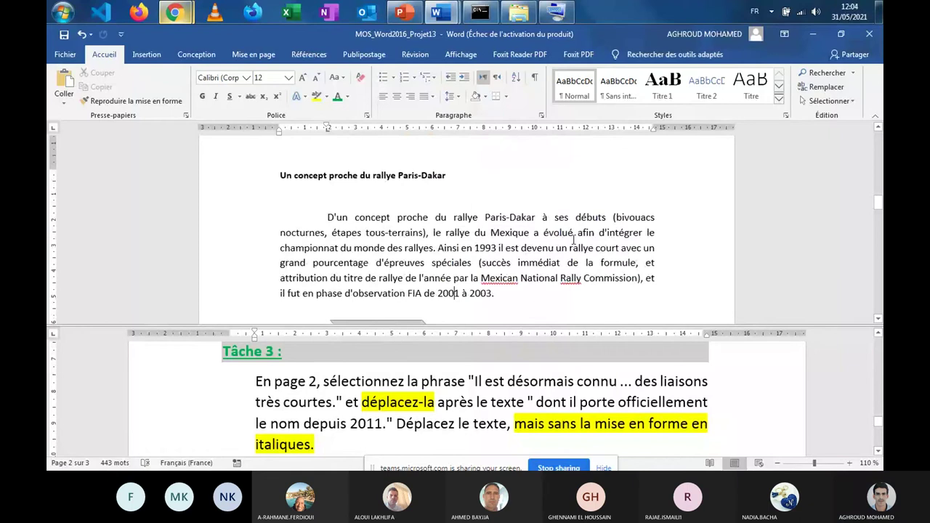
pyautogui.scroll(-1, 574, 239)
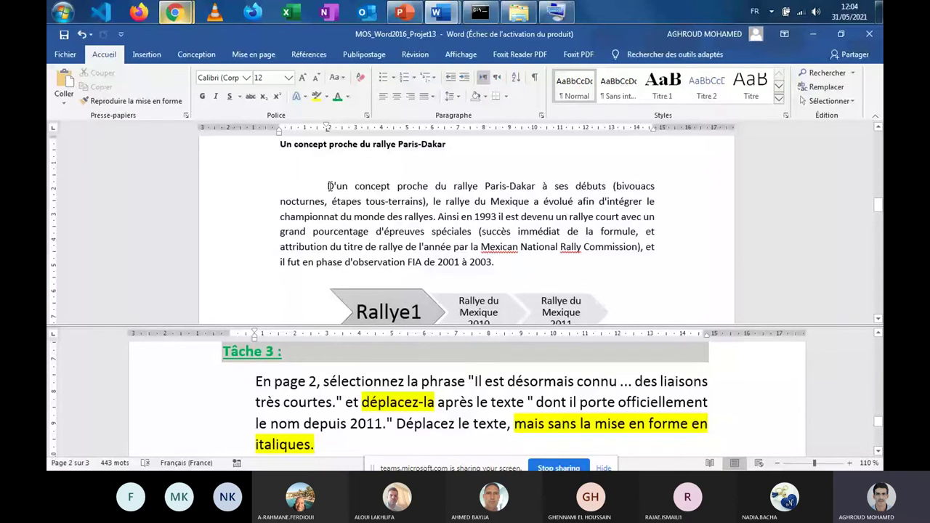
# Step: Search the document for the copied words "Il est désormais connu"
pyautogui.click(328, 186)
pyautogui.hotkey('ctrl', 'f')
pyautogui.rightClick(84, 161)
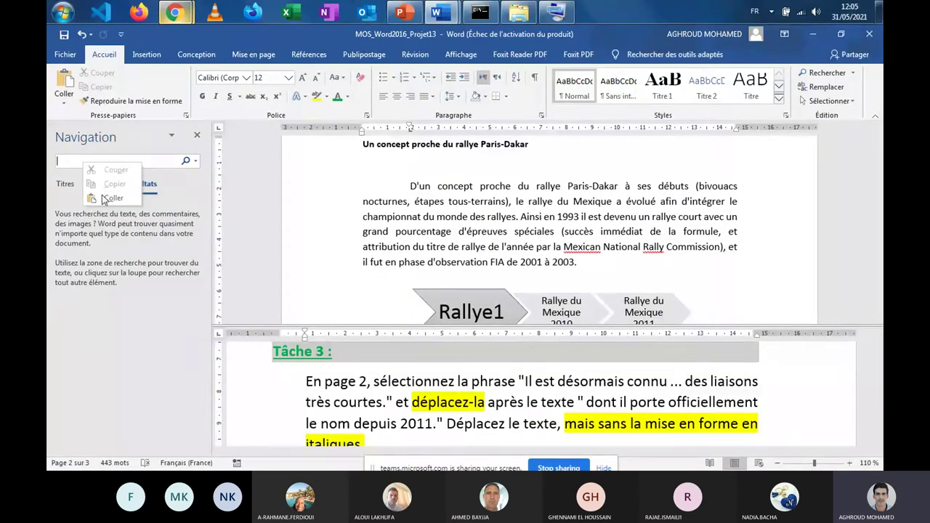
pyautogui.click(109, 199)
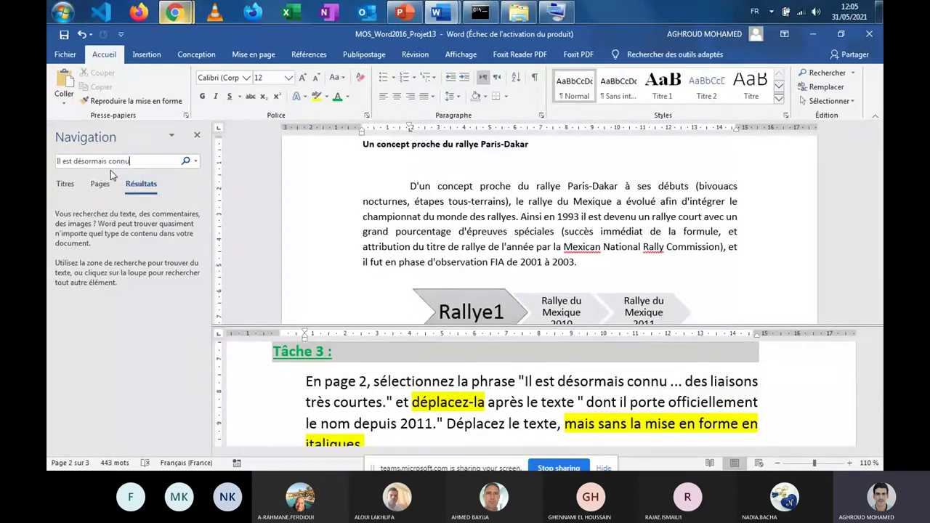
pyautogui.press('Return')
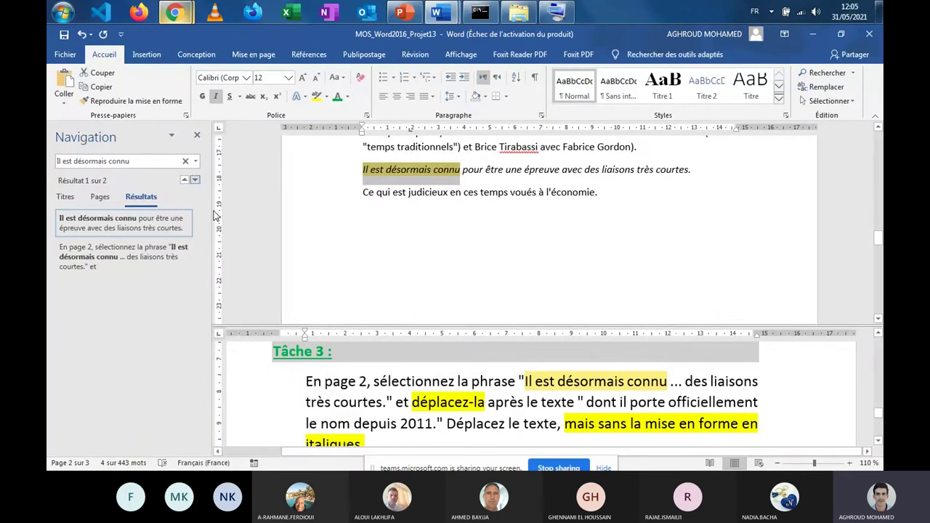
# Step: Close the search results and select the whole italic sentence from "Il est désormais connu" to "des liaisons très courtes."
pyautogui.click(384, 173)
pyautogui.click(361, 170)
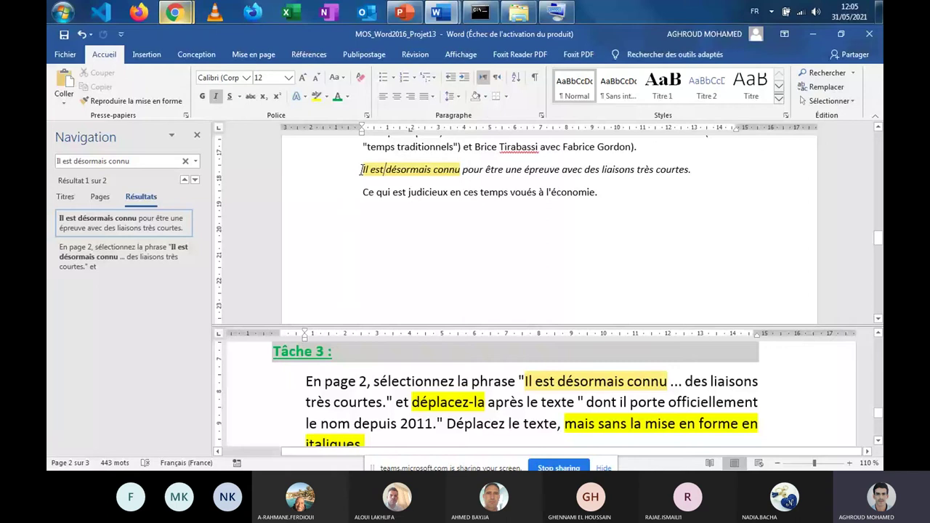
pyautogui.click(384, 170)
pyautogui.click(197, 135)
pyautogui.moveTo(281, 169); pyautogui.dragTo(343, 169)
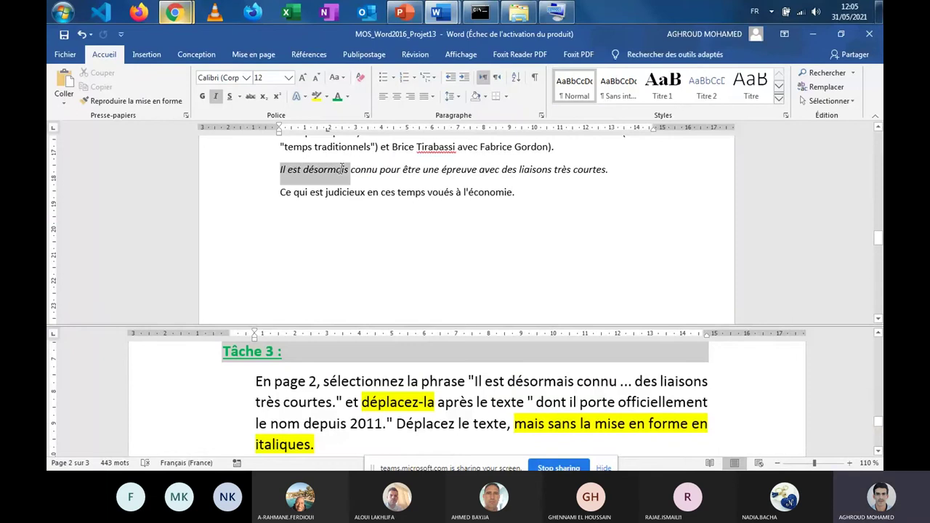
pyautogui.moveTo(341, 168); pyautogui.dragTo(611, 169)
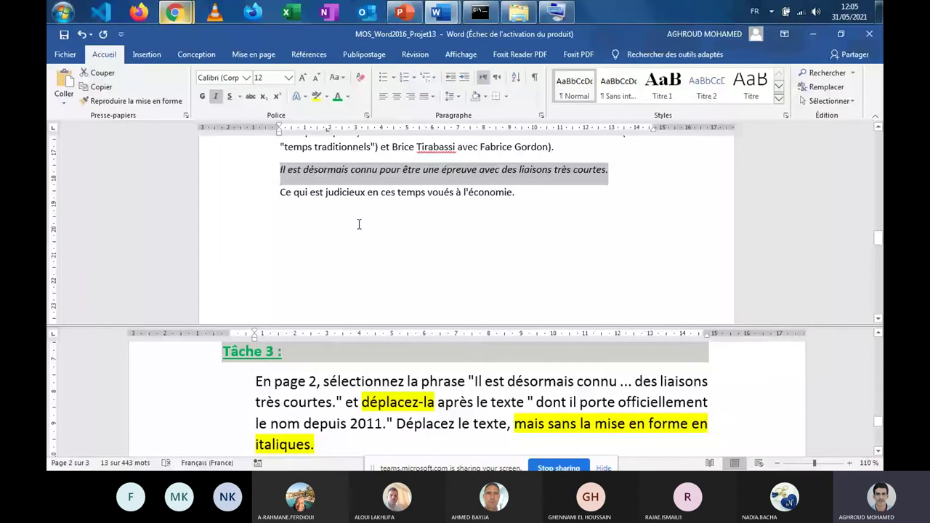
# Step: Review page 2 from its heading to its last paragraphs against the sentence wording quoted in the Tâche 3 instruction
pyautogui.click(439, 192)
pyautogui.scroll(3, 440, 216)
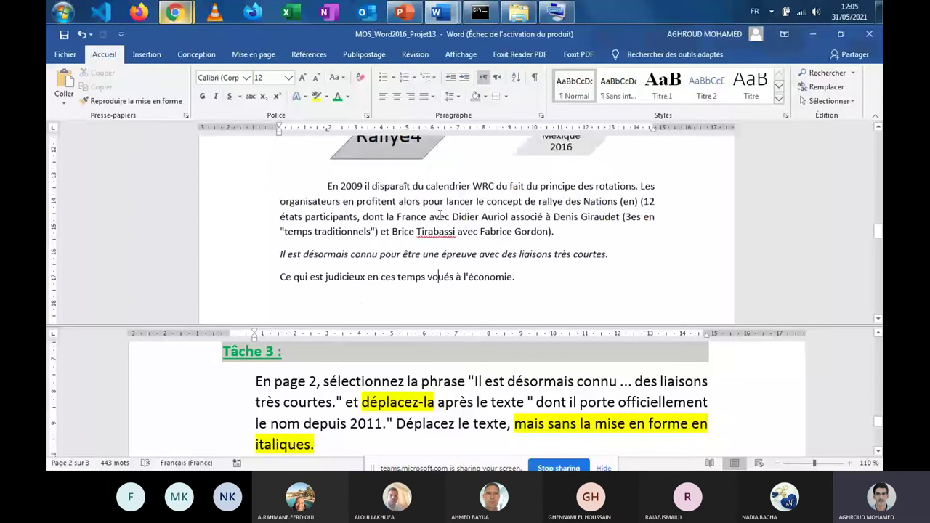
pyautogui.scroll(8, 366, 222)
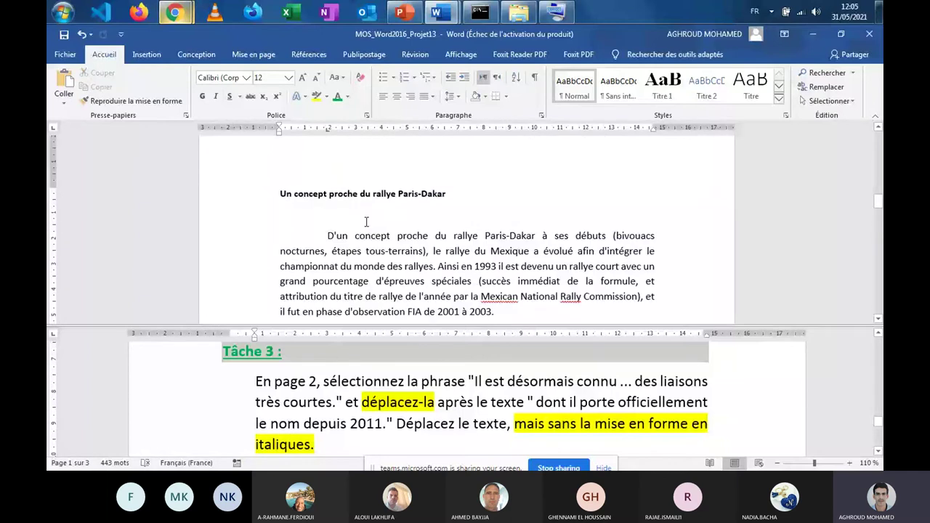
pyautogui.scroll(-5, 509, 228)
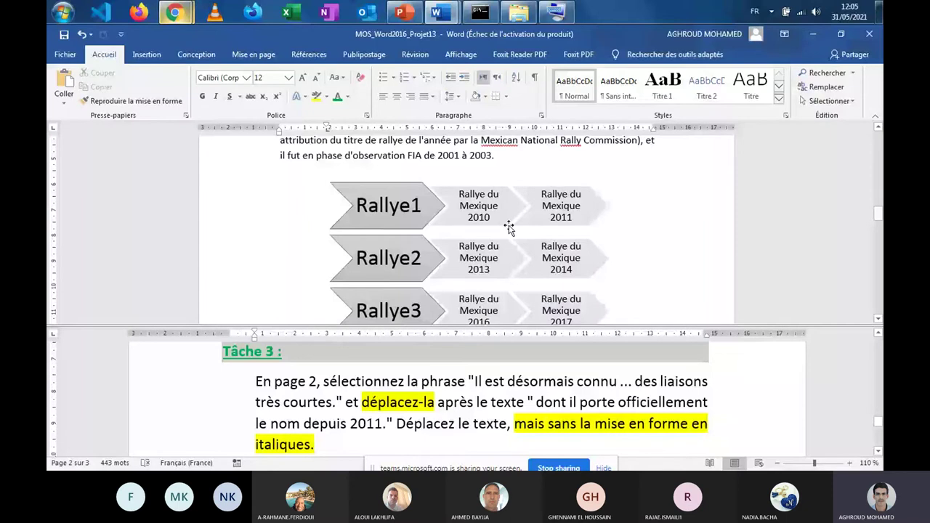
pyautogui.scroll(4, 431, 186)
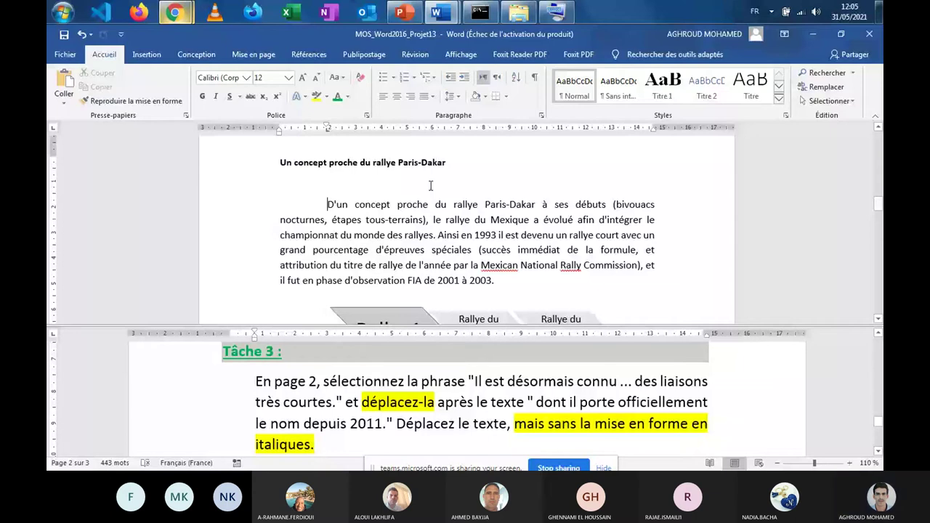
pyautogui.scroll(-5, 502, 253)
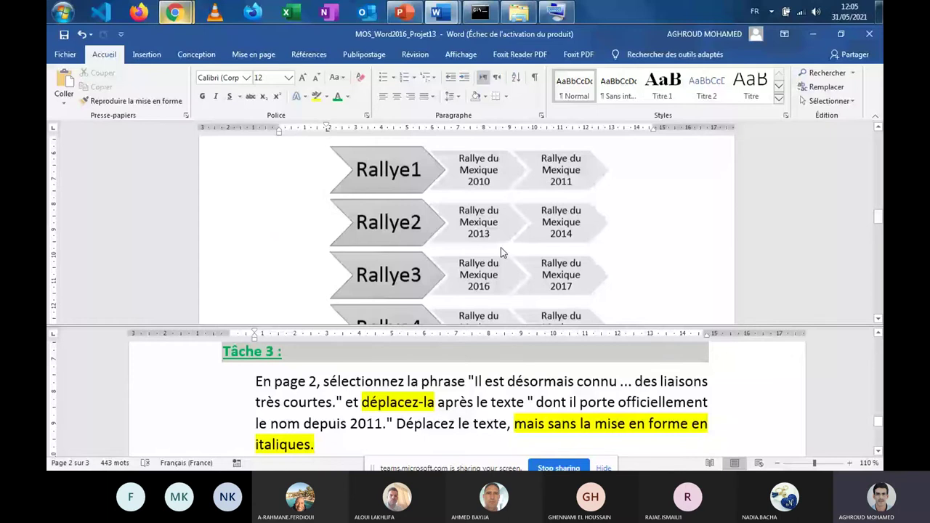
pyautogui.moveTo(474, 382); pyautogui.dragTo(609, 386)
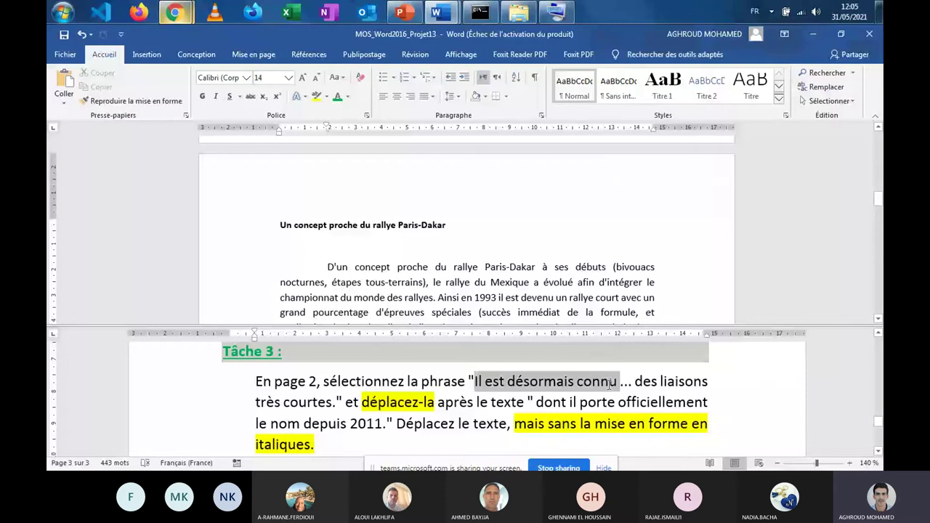
pyautogui.click(375, 269)
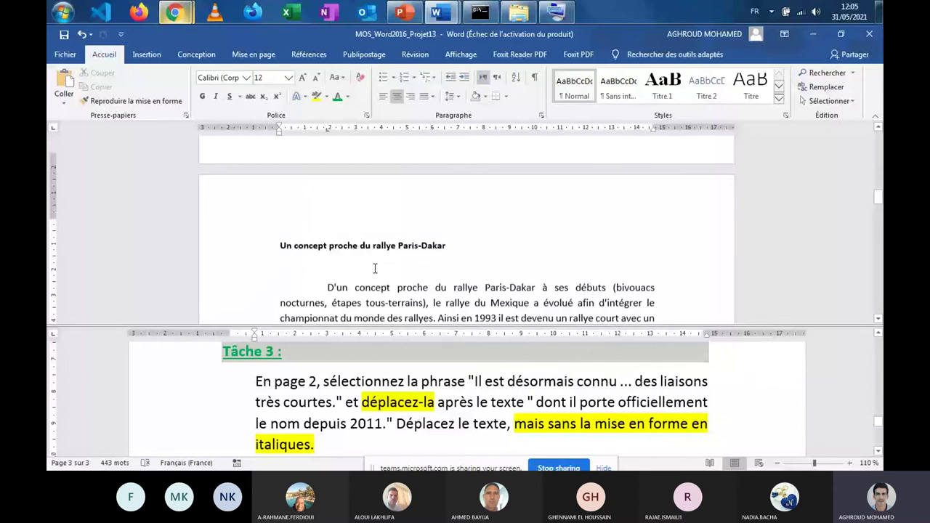
# Step: Repeat the document search for "Il est désormais connu" from page 2, closing the search results once the italic sentence is reached
pyautogui.hotkey('ctrl', 'f')
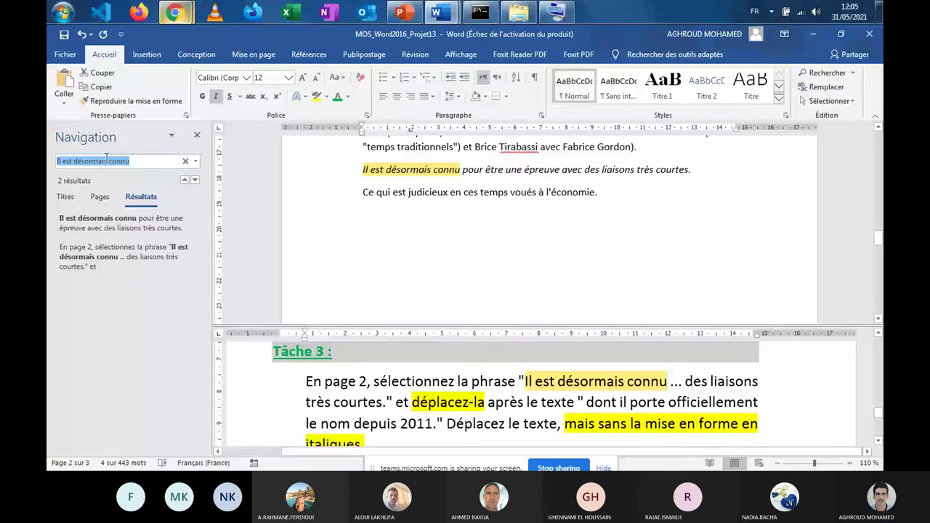
pyautogui.press('Escape')
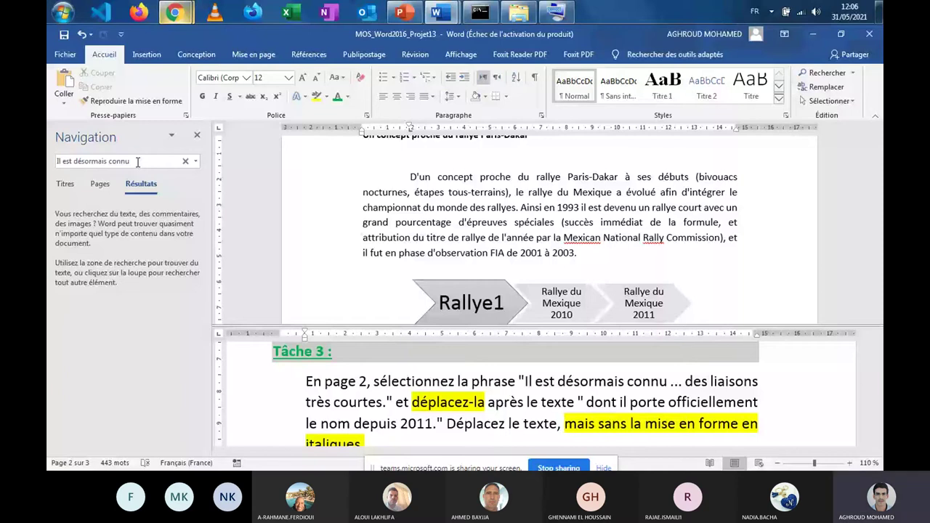
pyautogui.press('Return')
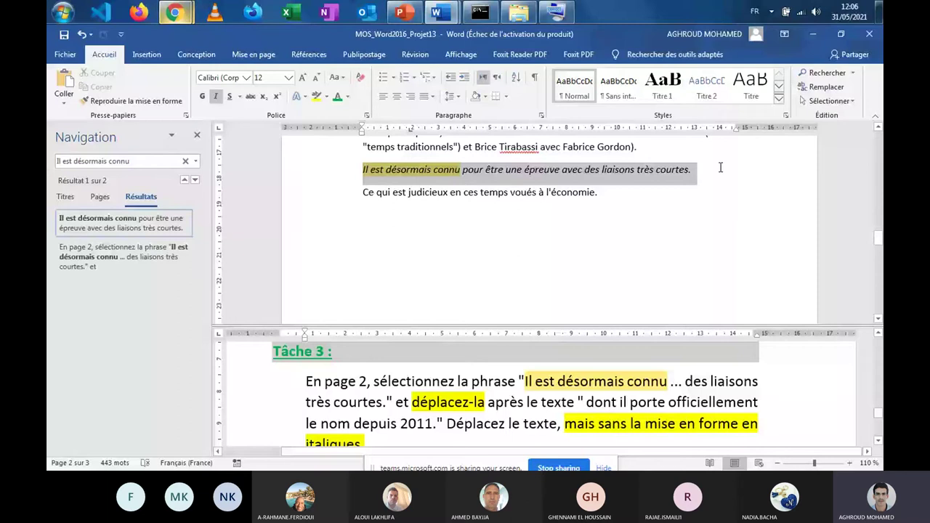
pyautogui.press('Escape')
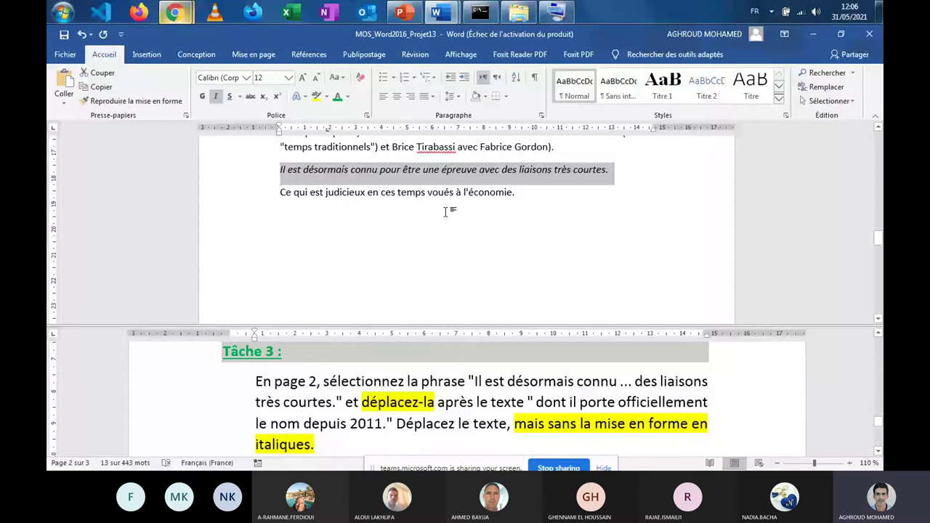
# Step: Cut the italic sentence "Il est désormais connu pour être une épreuve avec des liaisons très courtes." from page 2
pyautogui.scroll(1, 446, 212)
pyautogui.click(609, 204)
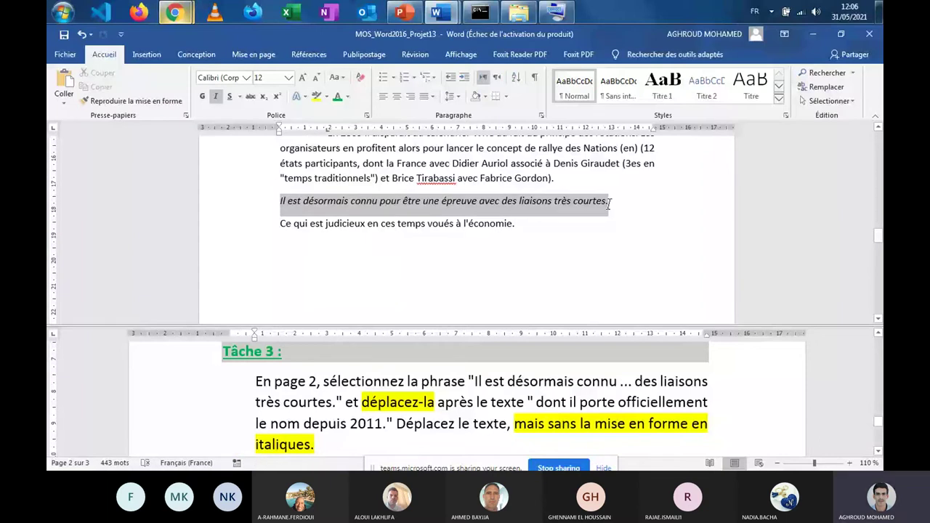
pyautogui.hotkey('shift', 'Home')
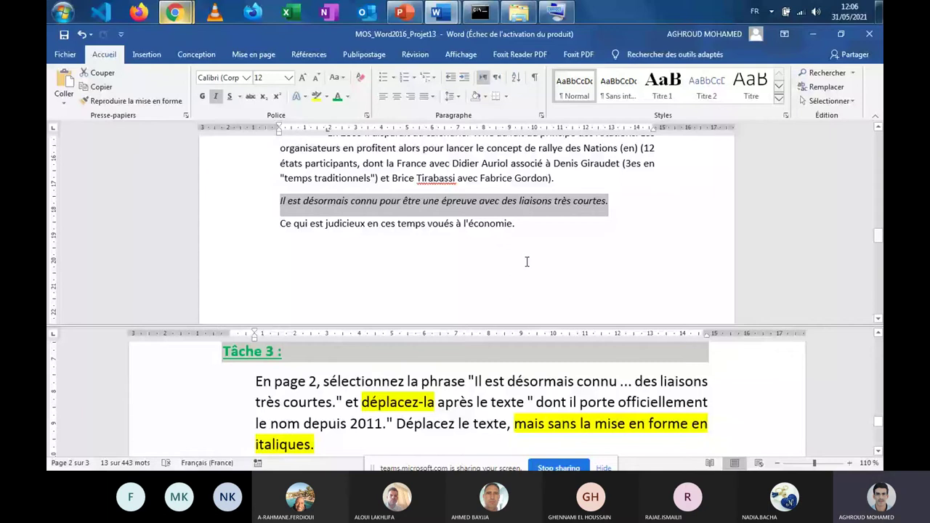
pyautogui.scroll(5, 527, 262)
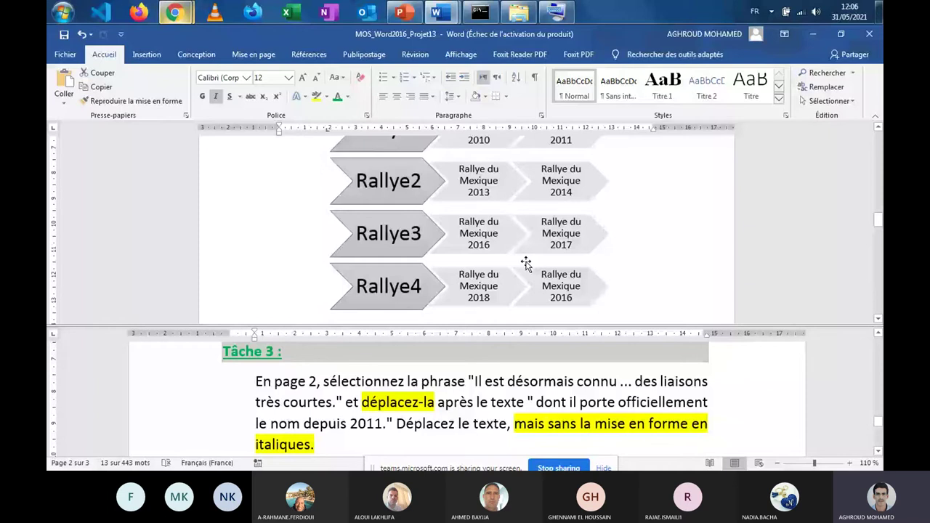
pyautogui.scroll(-5, 526, 263)
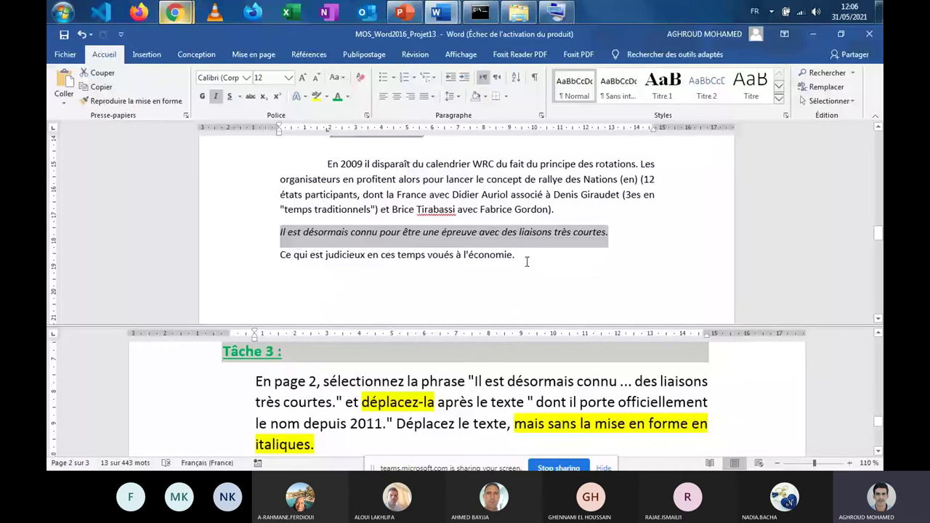
pyautogui.click(101, 75)
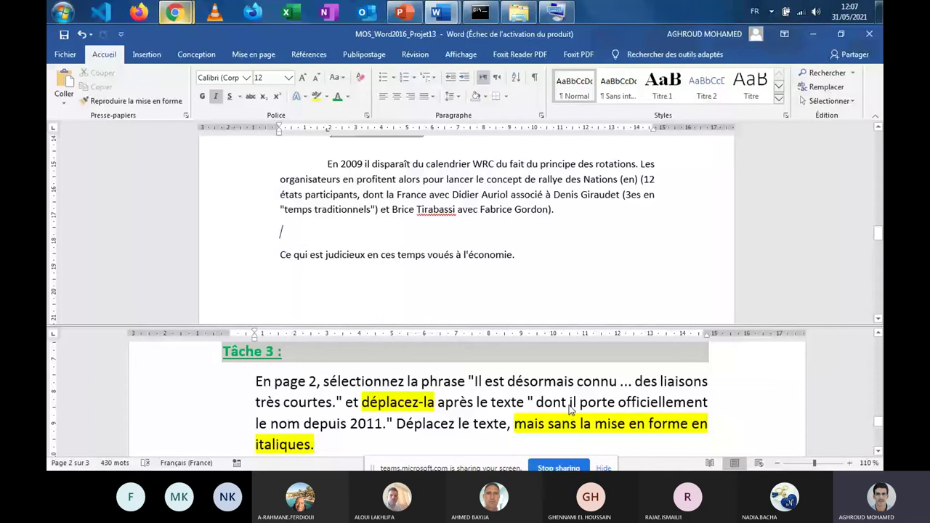
# Step: Search the document for "dont il porte officiellement" and place the insertion point in the empty paragraph below "depuis 2011." on page 1
pyautogui.scroll(5, 504, 203)
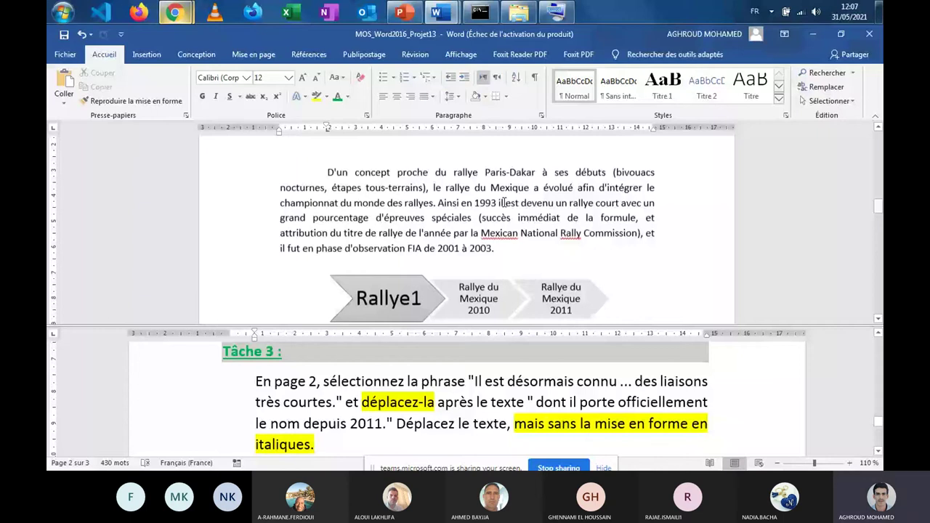
pyautogui.click(824, 73)
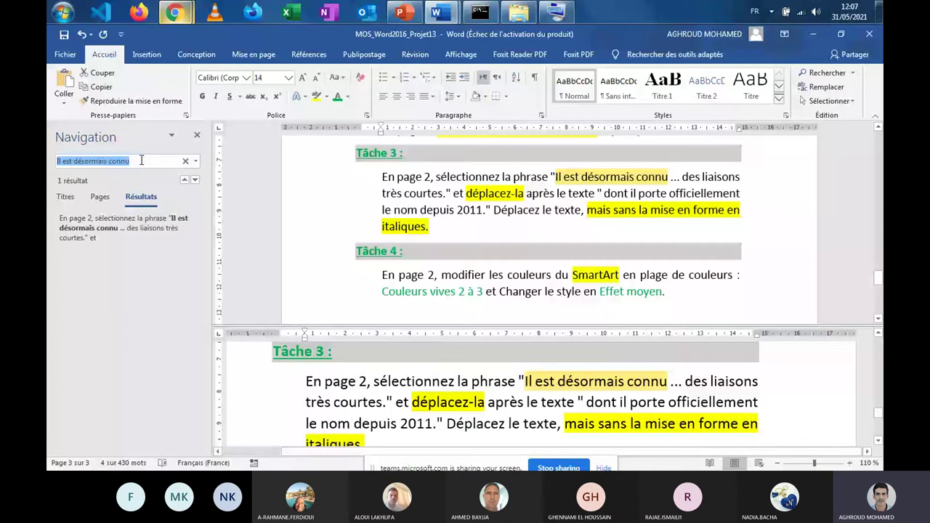
pyautogui.write('dont il p')
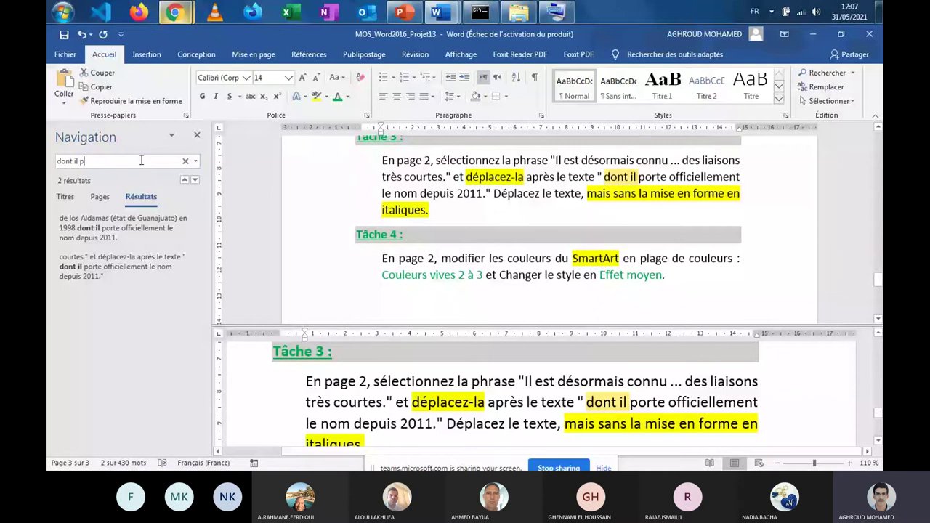
pyautogui.write('orte ')
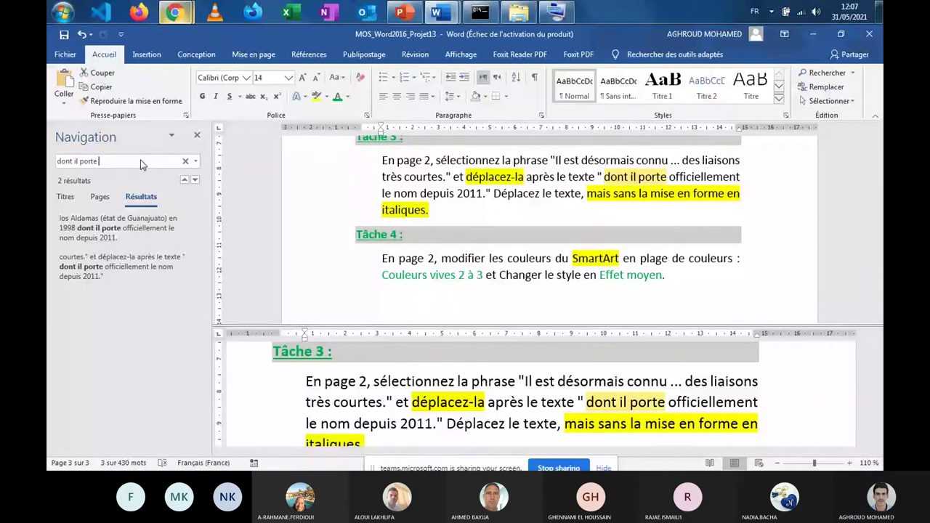
pyautogui.write('officiel')
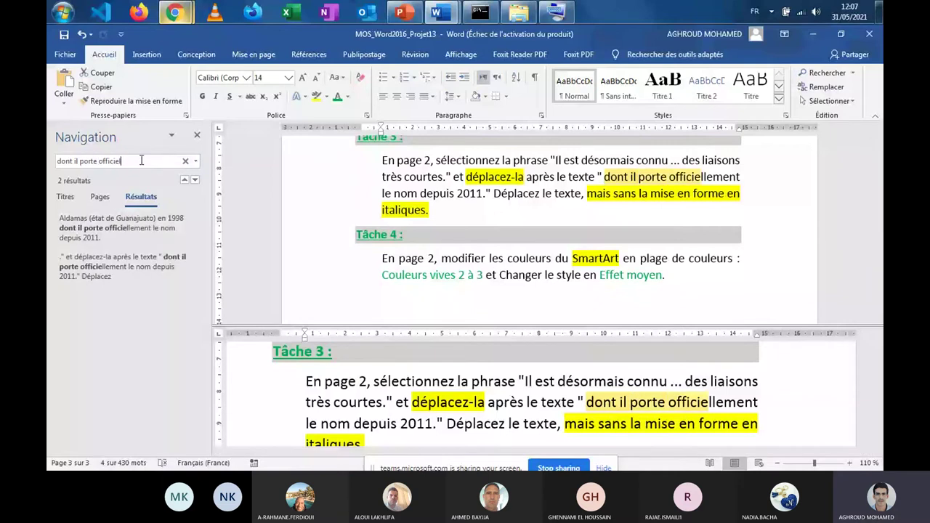
pyautogui.write('lemen')
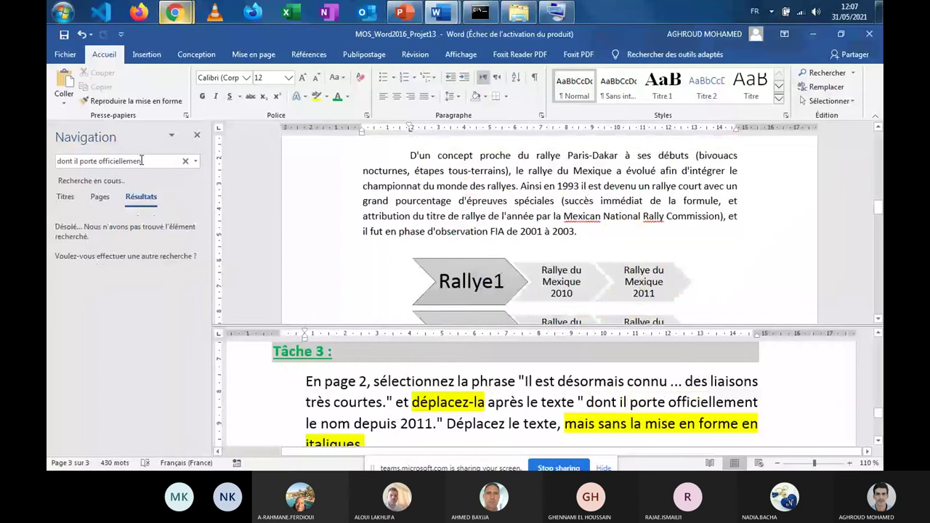
pyautogui.write('t')
pyautogui.click(142, 231)
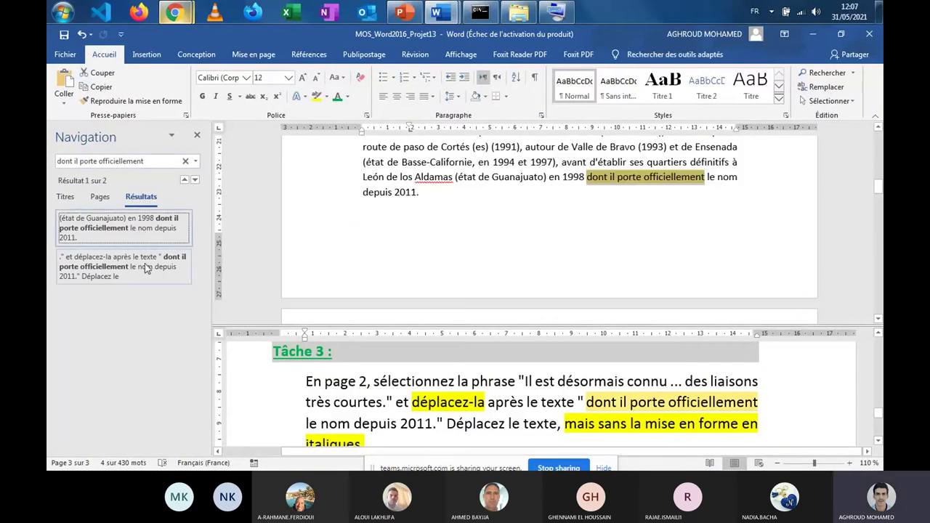
pyautogui.click(593, 177)
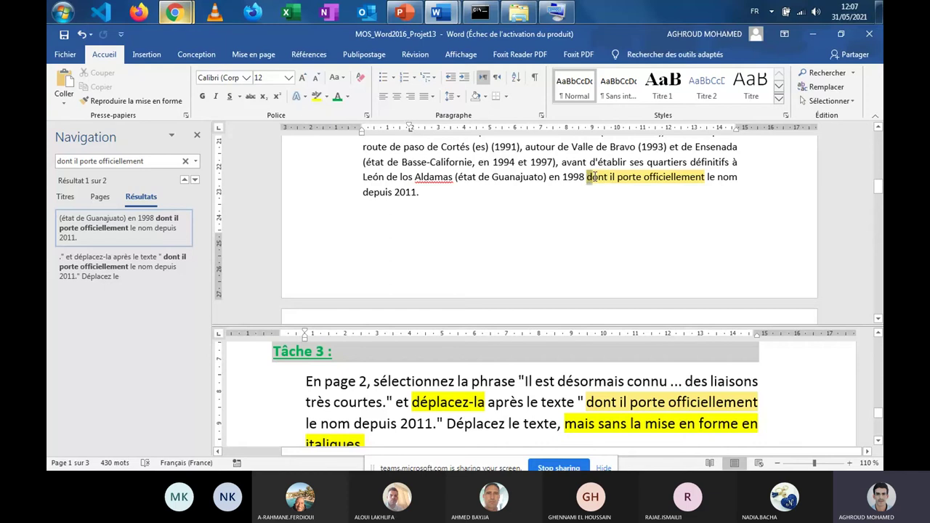
pyautogui.moveTo(592, 177); pyautogui.dragTo(587, 177)
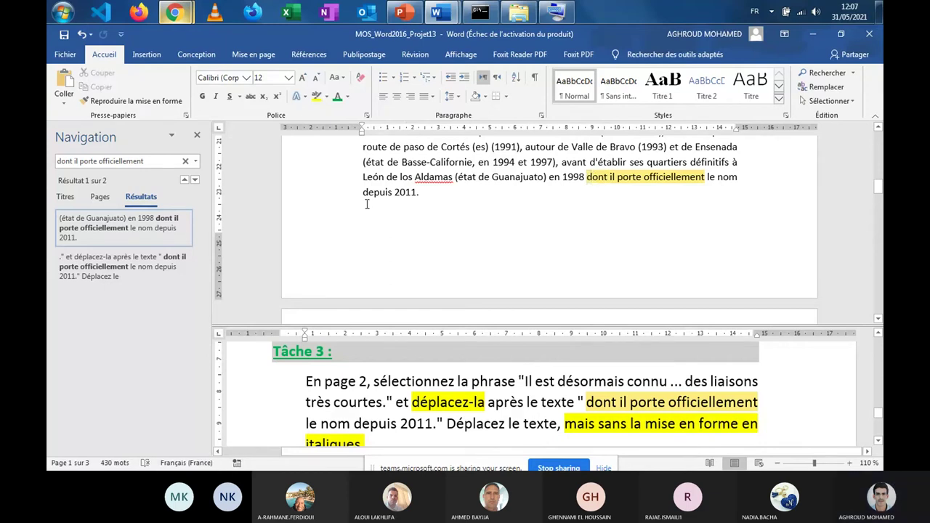
pyautogui.click(385, 210)
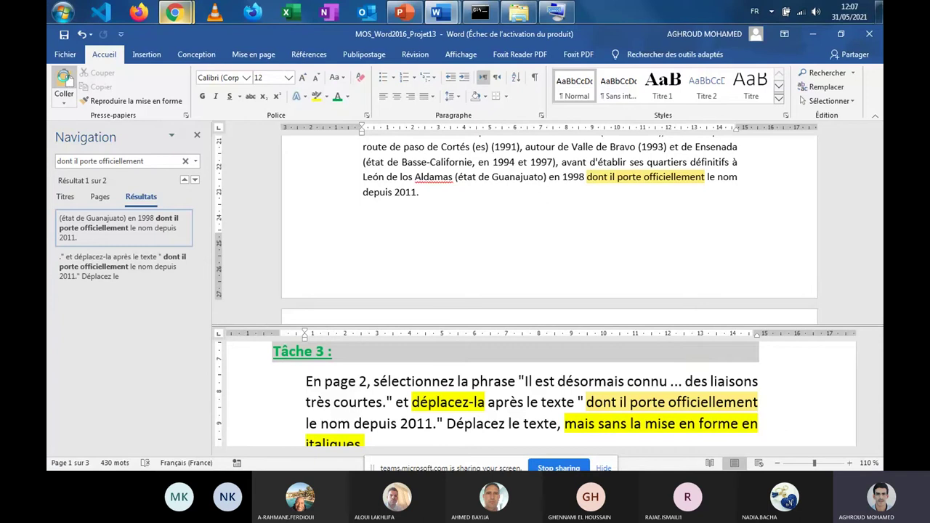
# Step: Try pasting the cut sentence with its original italic formatting below "depuis 2011.", undoing each attempt
pyautogui.click(63, 79)
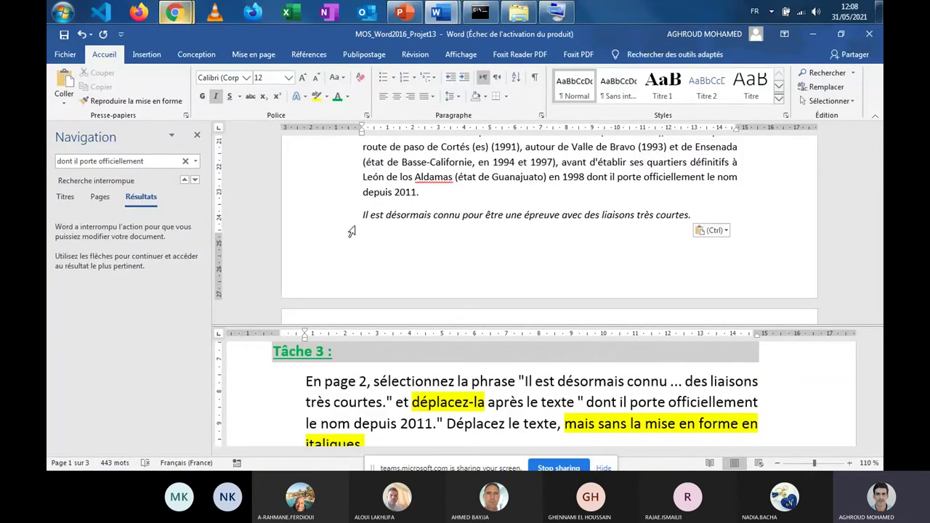
pyautogui.moveTo(704, 218); pyautogui.dragTo(356, 228)
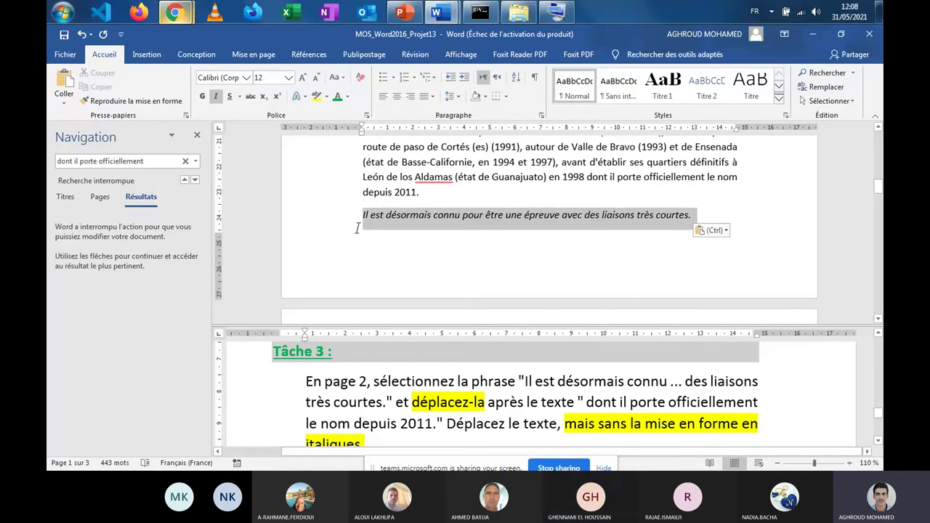
pyautogui.hotkey('ctrl', 'x')
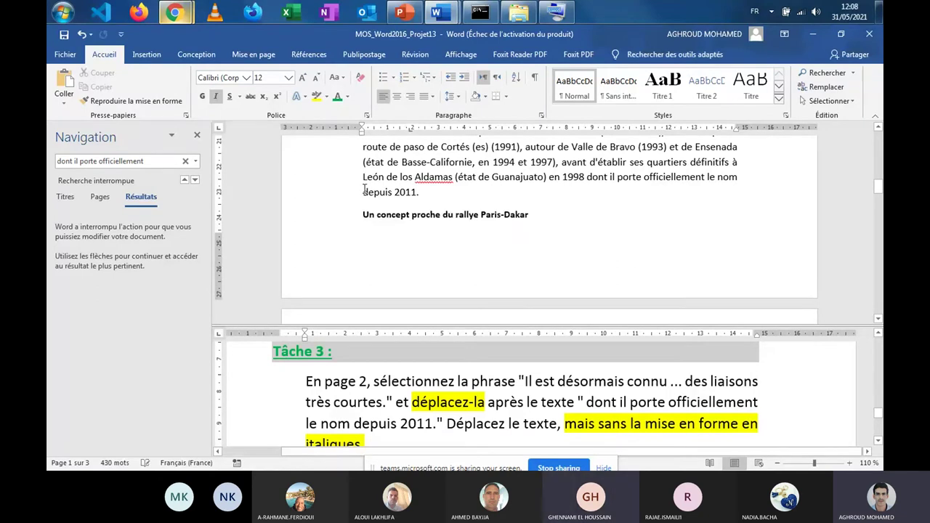
pyautogui.click(83, 34)
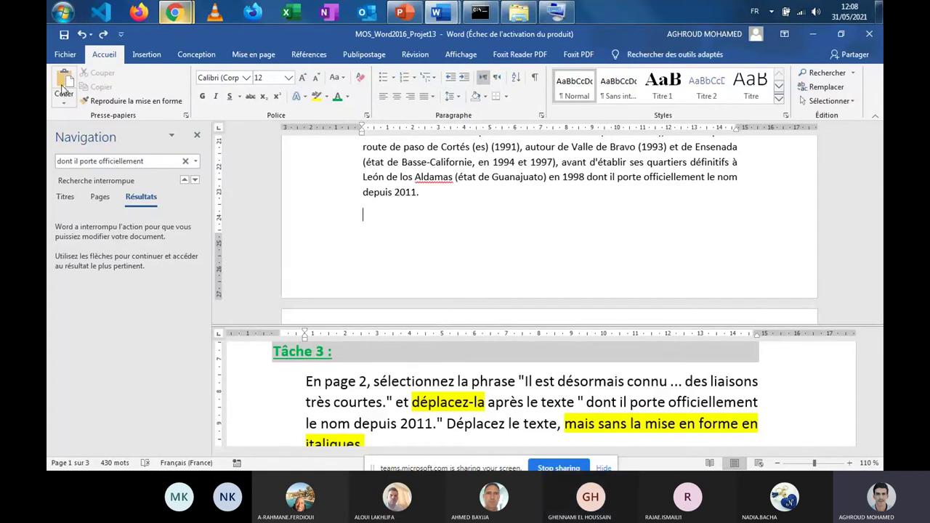
pyautogui.click(64, 83)
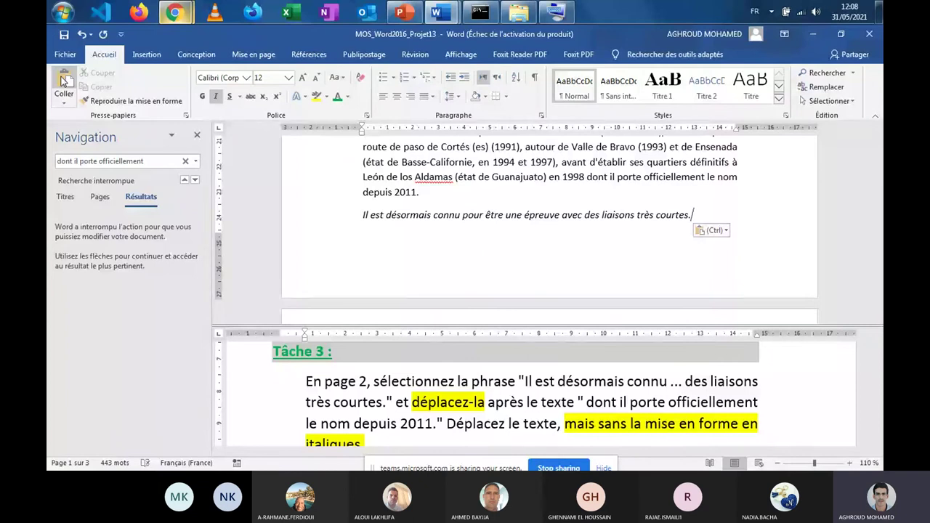
pyautogui.click(82, 36)
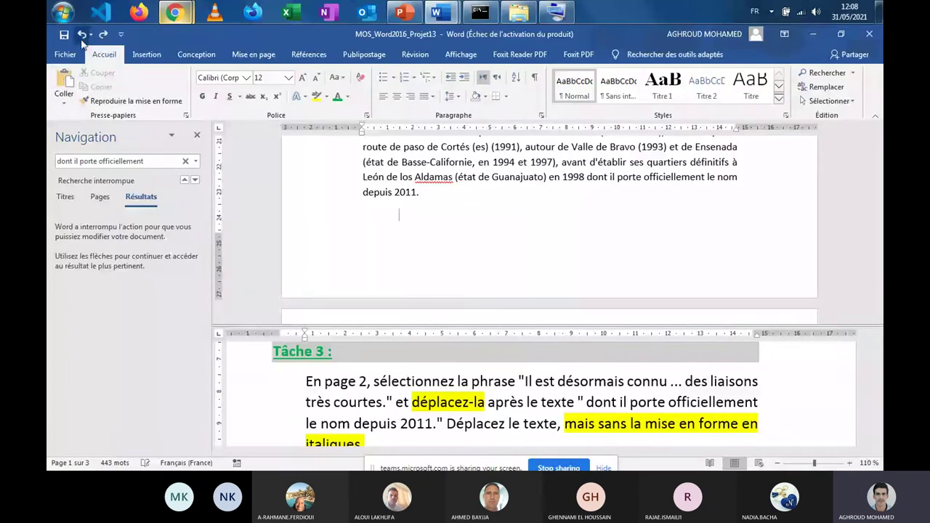
# Step: Paste the cut sentence as text only in the empty paragraph below "depuis 2011."
pyautogui.click(64, 102)
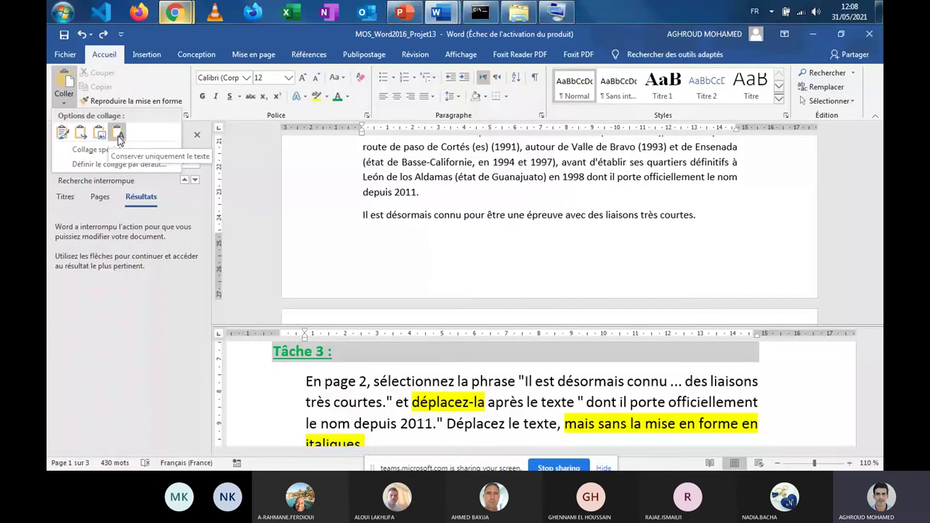
pyautogui.press('Escape')
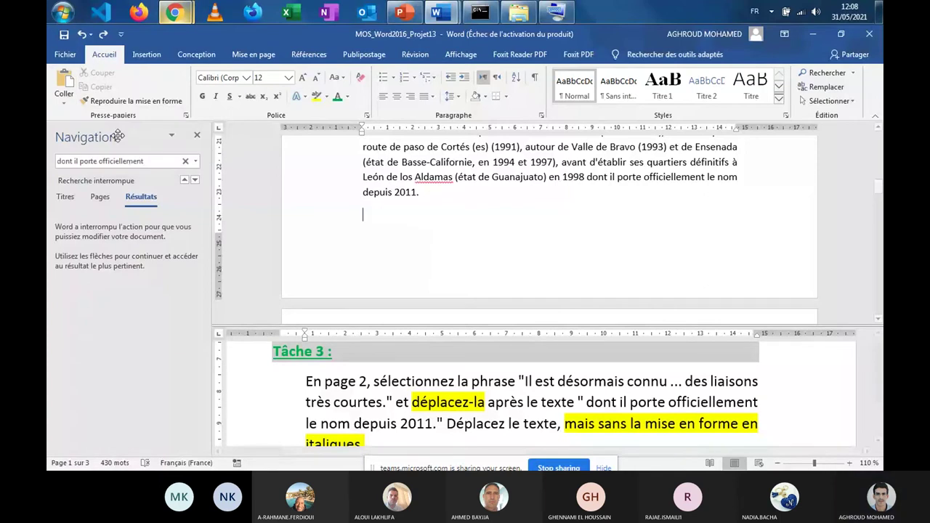
pyautogui.hotkey('ctrl', 'v')
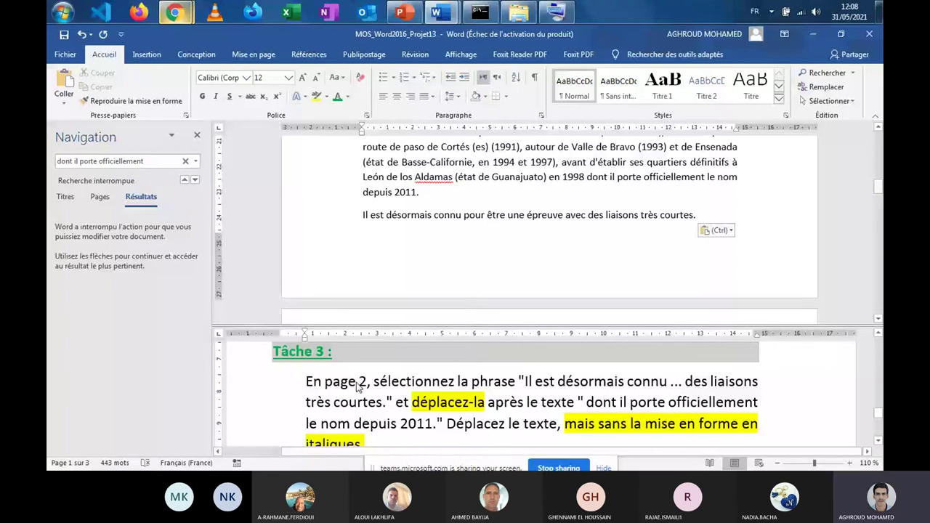
# Step: Go to the Tâche 4 instruction, select the whole SmartArt graphic on page 2 and show its design options
pyautogui.scroll(-5, 358, 387)
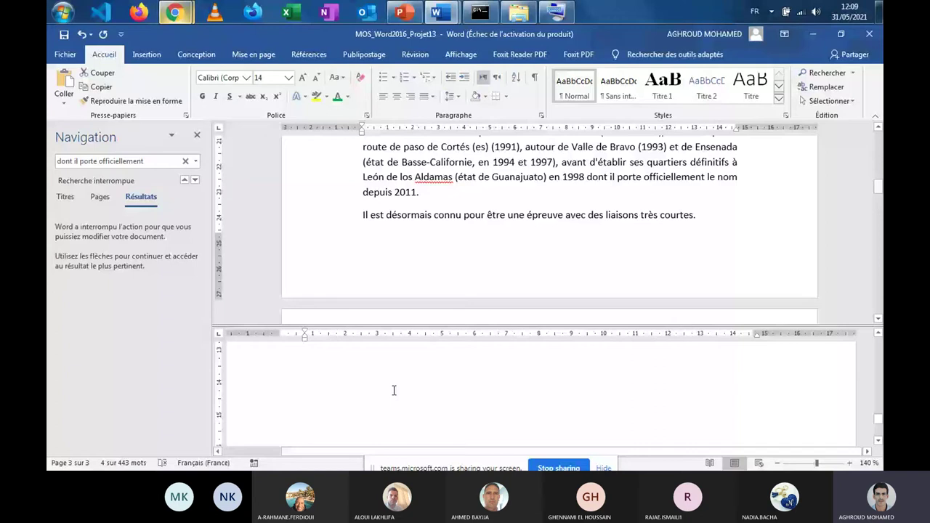
pyautogui.scroll(2, 403, 188)
pyautogui.click(404, 189)
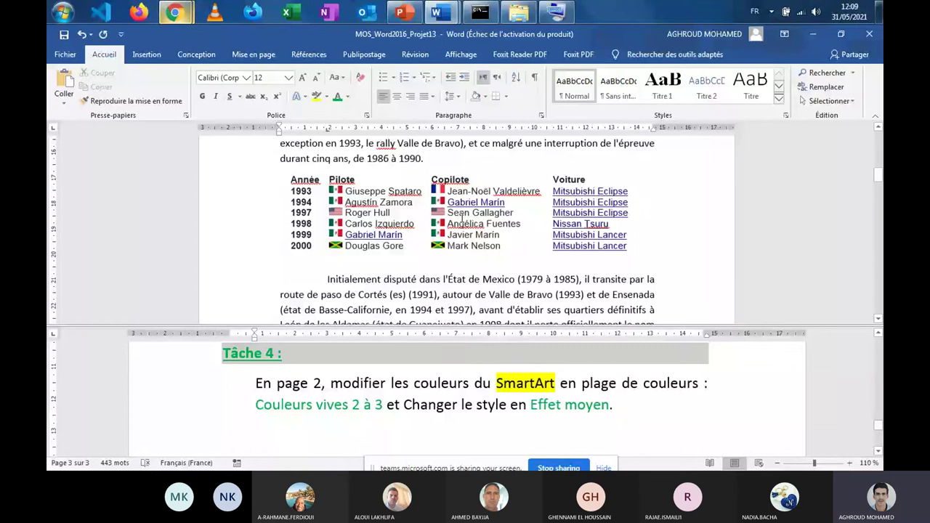
pyautogui.scroll(5, 462, 218)
pyautogui.scroll(-2, 558, 251)
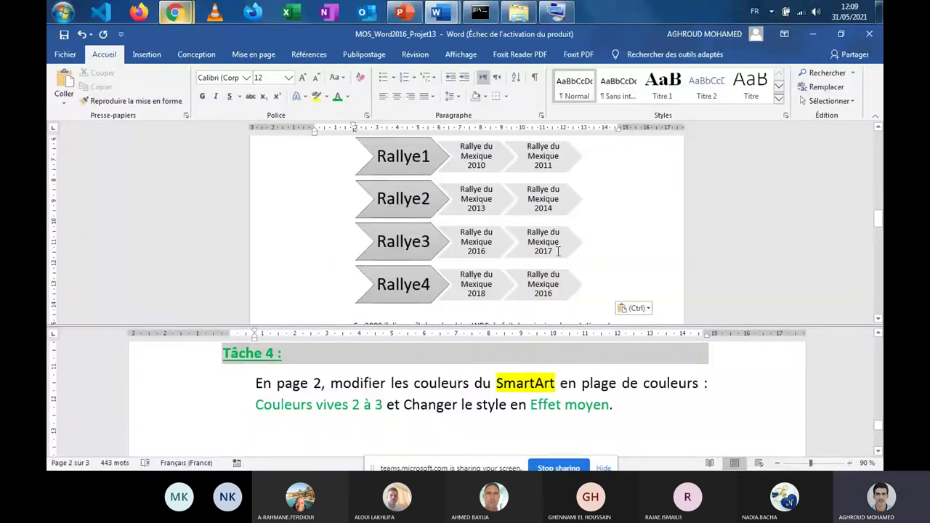
pyautogui.click(579, 359)
pyautogui.click(444, 302)
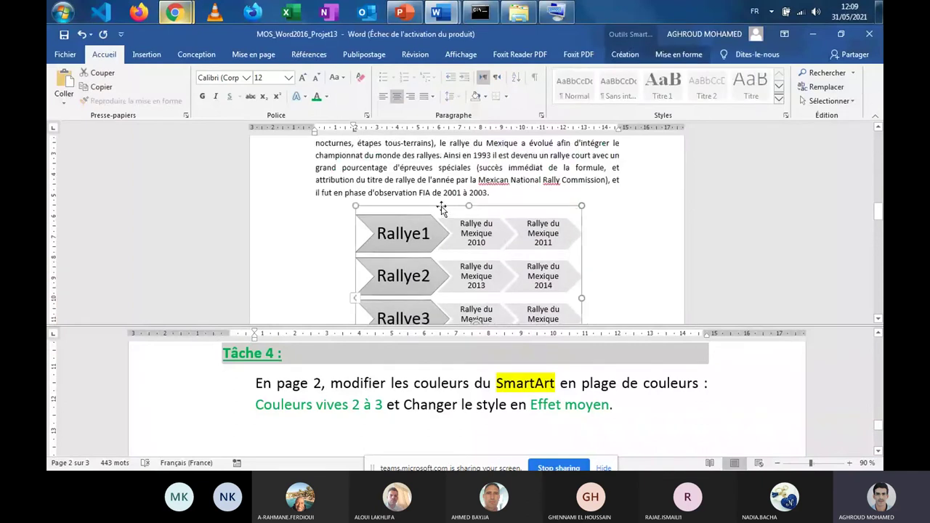
pyautogui.press('Escape')
pyautogui.click(444, 208)
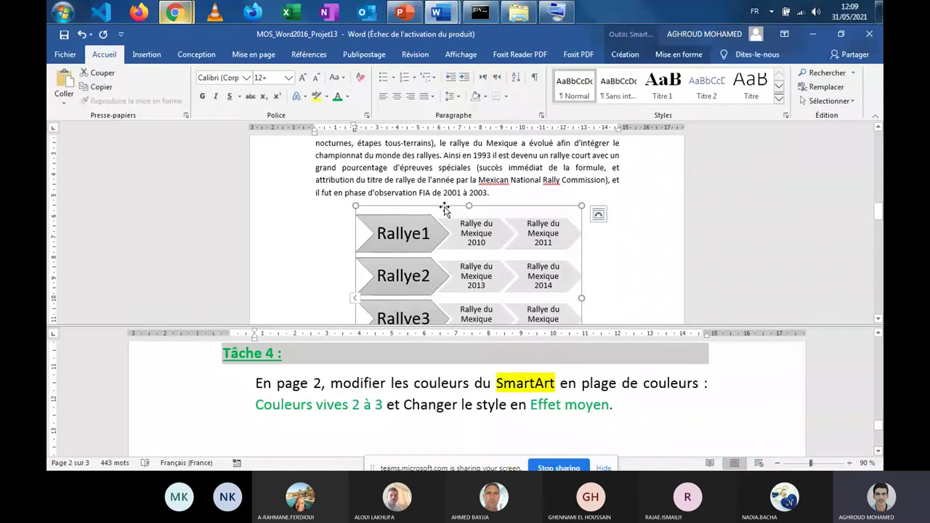
pyautogui.click(634, 55)
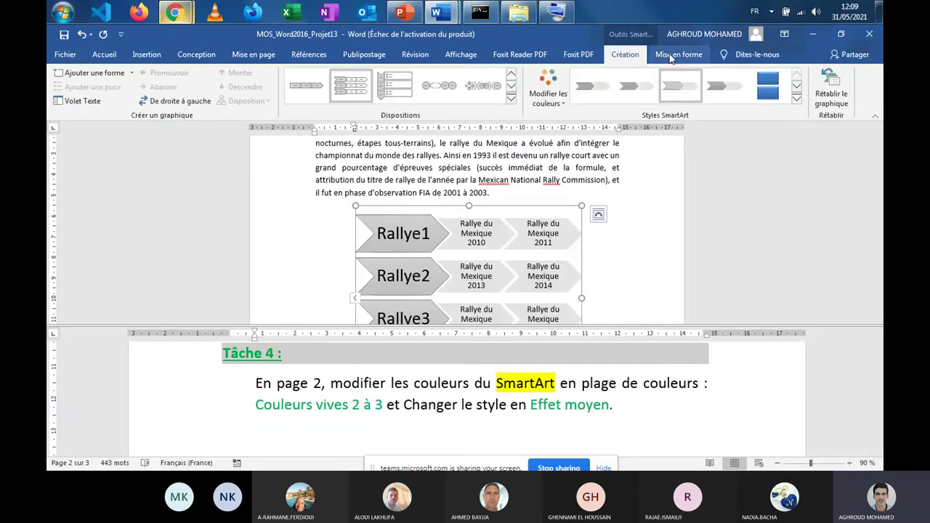
pyautogui.click(640, 57)
pyautogui.click(639, 56)
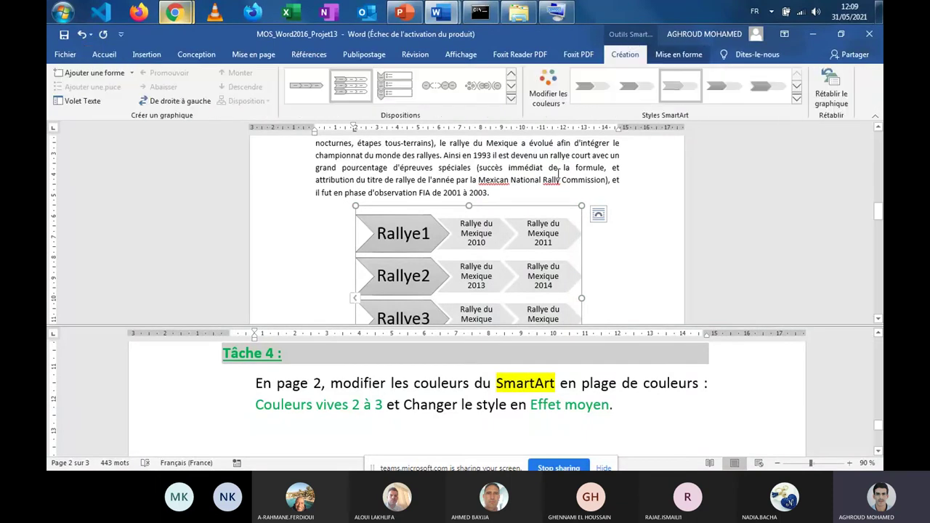
# Step: Deselect the page 2 SmartArt graphic and select it again by its outer frame
pyautogui.click(558, 172)
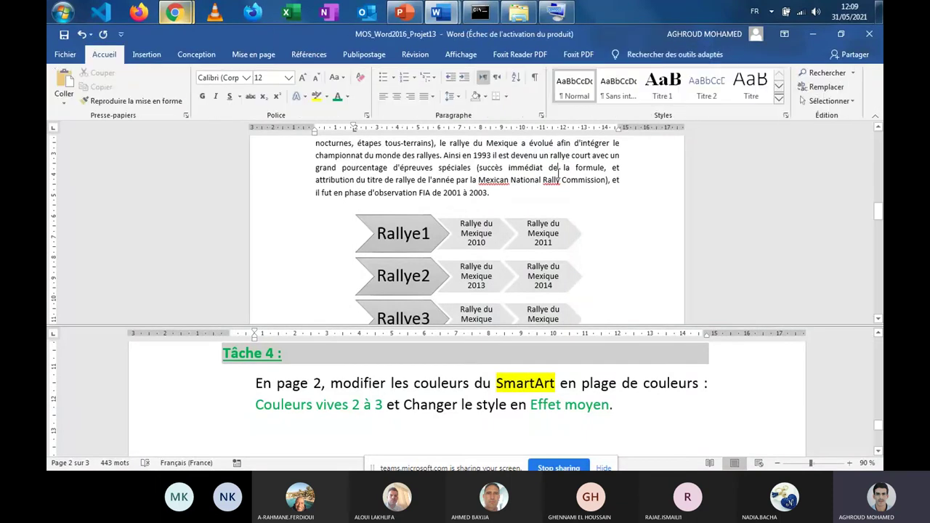
pyautogui.click(511, 227)
pyautogui.click(445, 209)
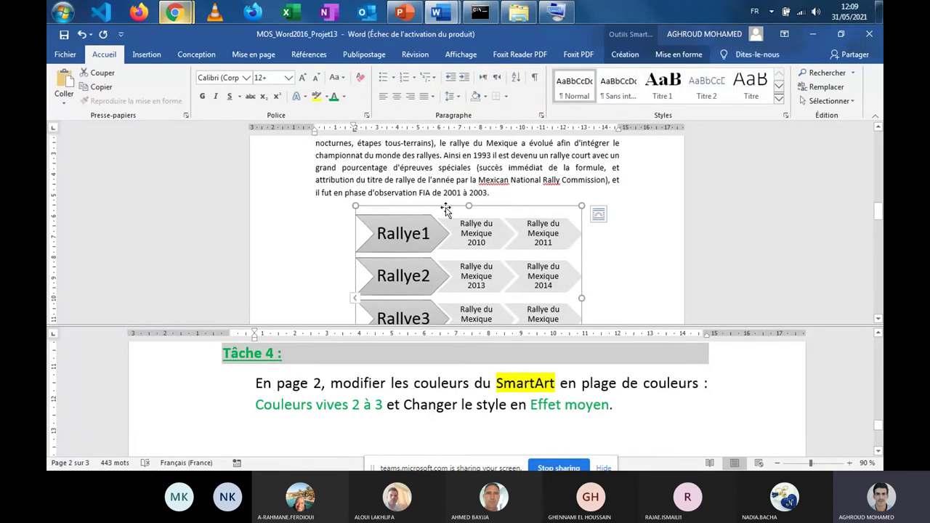
pyautogui.click(443, 202)
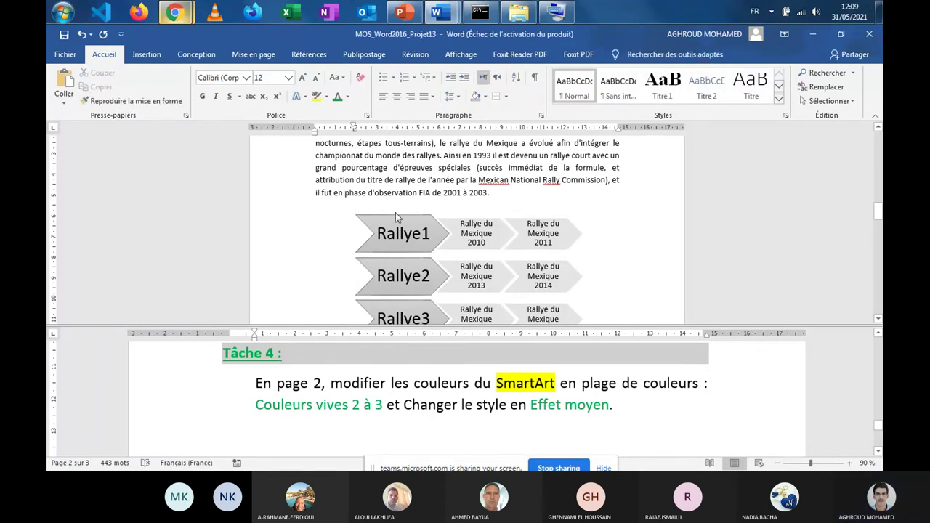
pyautogui.click(397, 217)
pyautogui.click(444, 209)
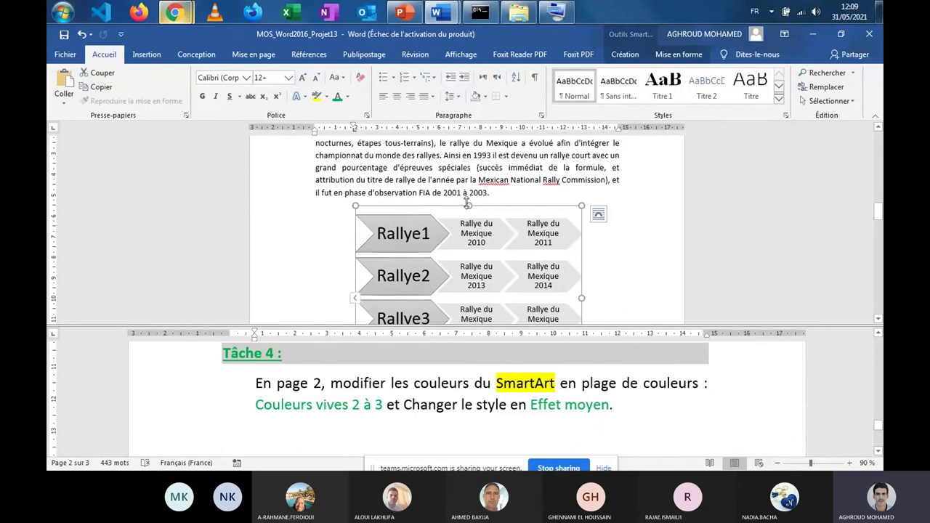
# Step: Recolour the page 2 SmartArt with the Couleurs vives 2 à 3 range and change its style to Effet moyen
pyautogui.click(625, 55)
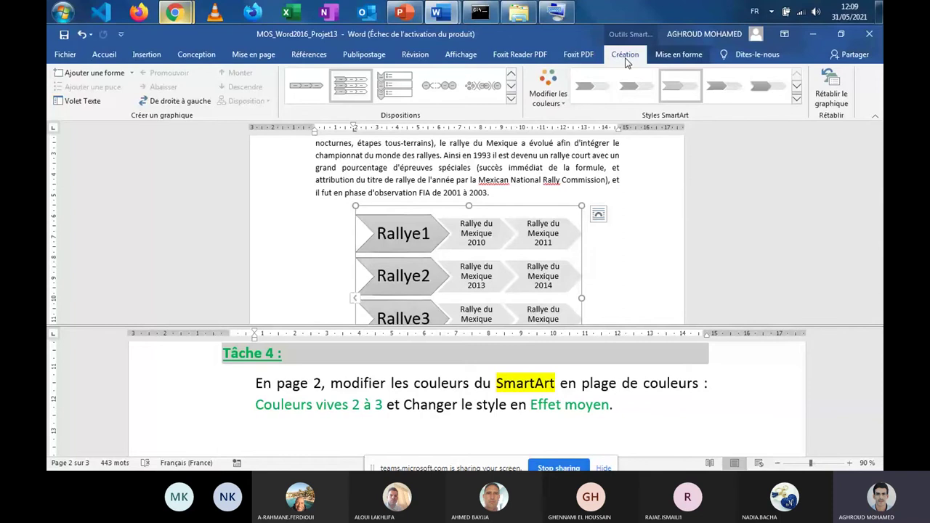
pyautogui.click(560, 102)
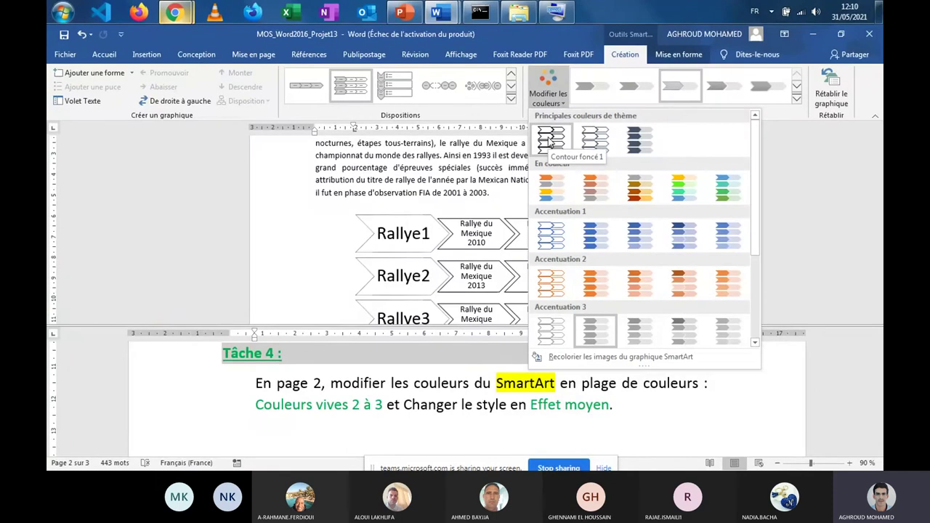
pyautogui.click(583, 192)
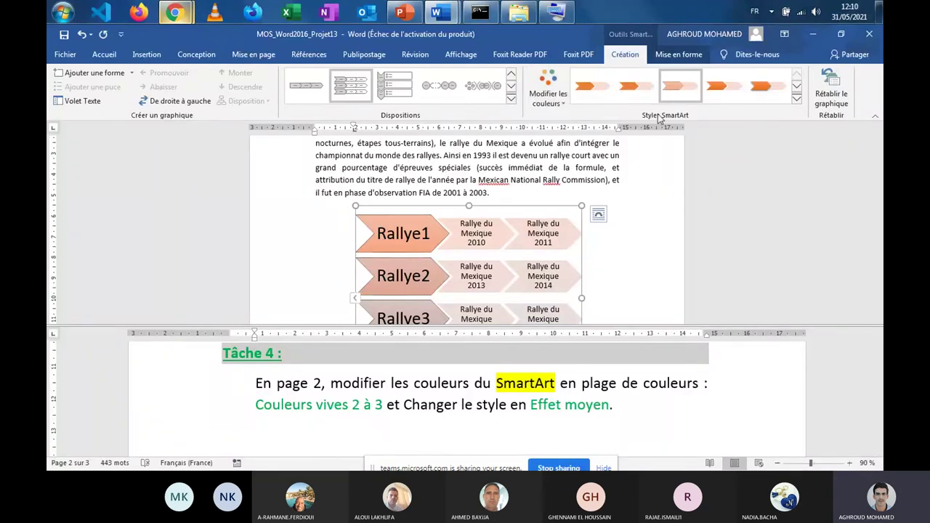
pyautogui.click(798, 97)
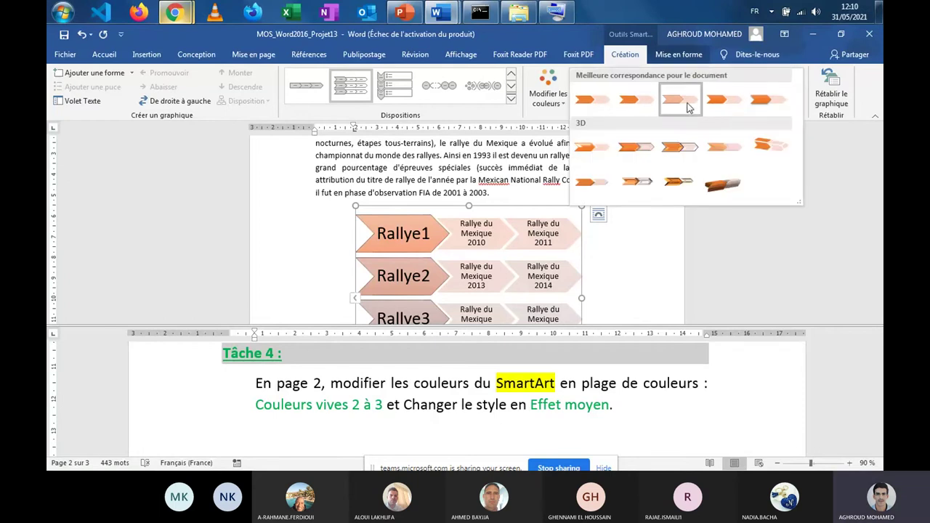
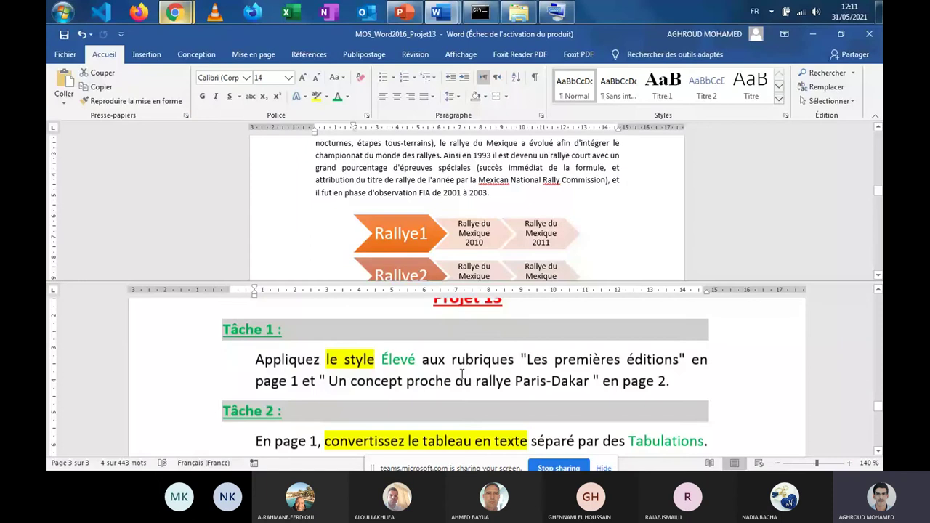
# Step: Review the Projet 13 instructions from Tâche 1 through Tâche 4 in the task document
pyautogui.scroll(-5, 462, 374)
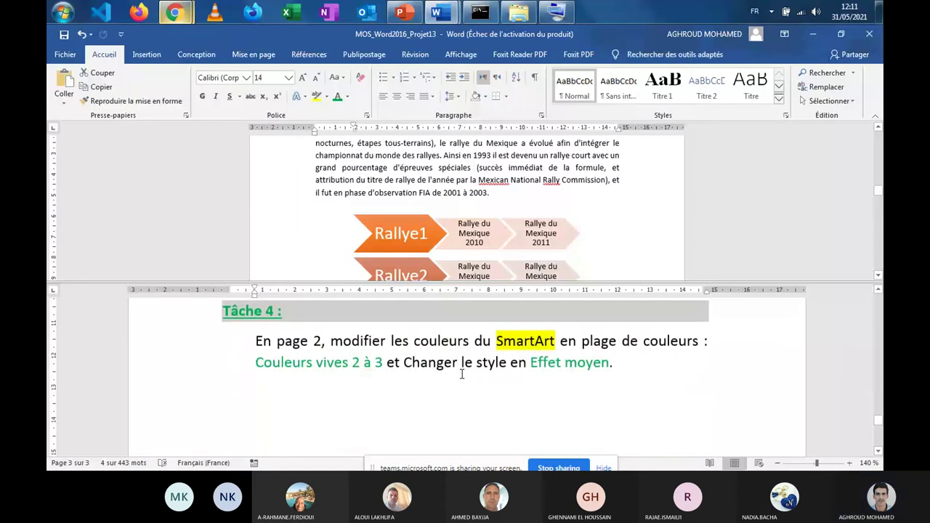
pyautogui.scroll(6, 461, 374)
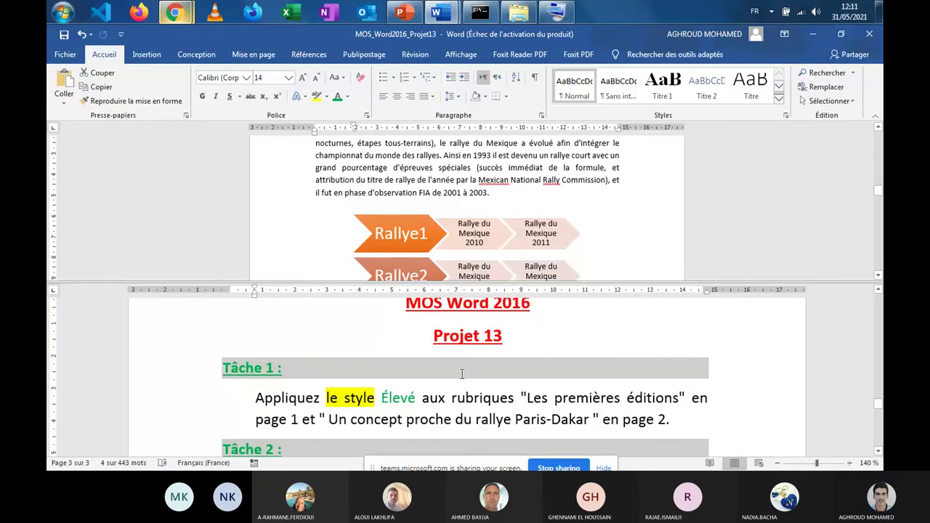
pyautogui.scroll(-1, 462, 374)
pyautogui.scroll(-1, 461, 375)
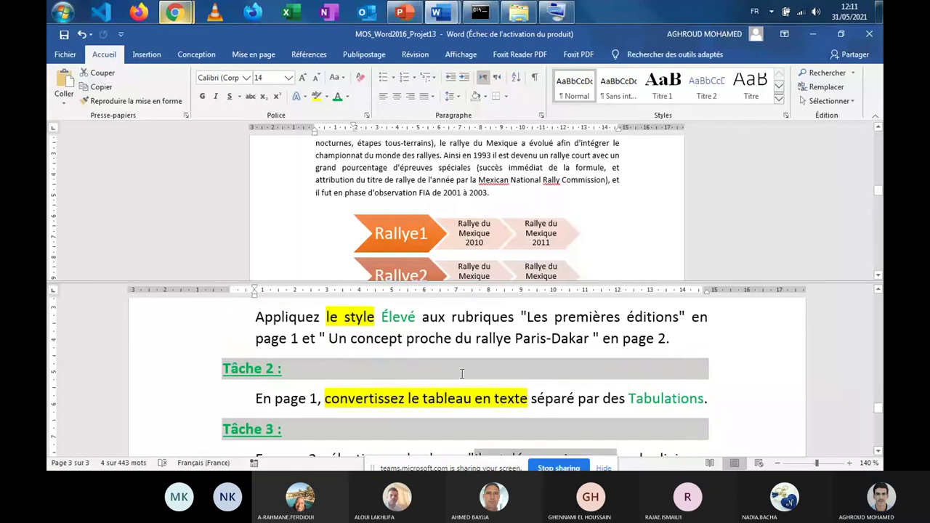
pyautogui.scroll(-3, 461, 374)
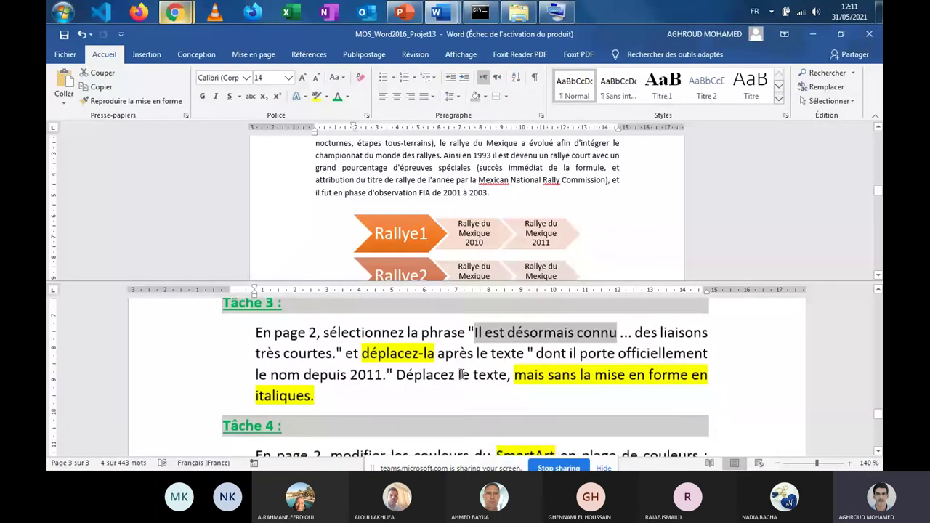
pyautogui.scroll(5, 461, 375)
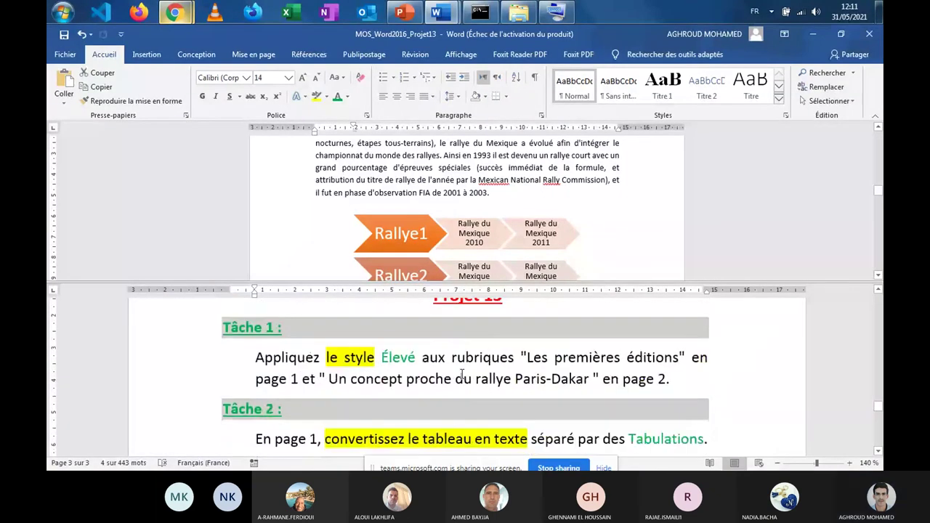
pyautogui.scroll(-4, 461, 375)
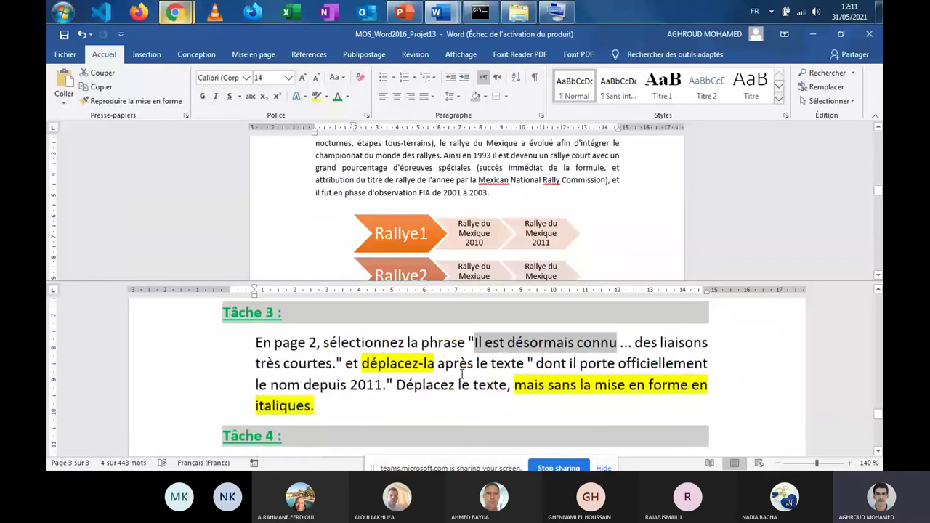
pyautogui.scroll(1, 441, 302)
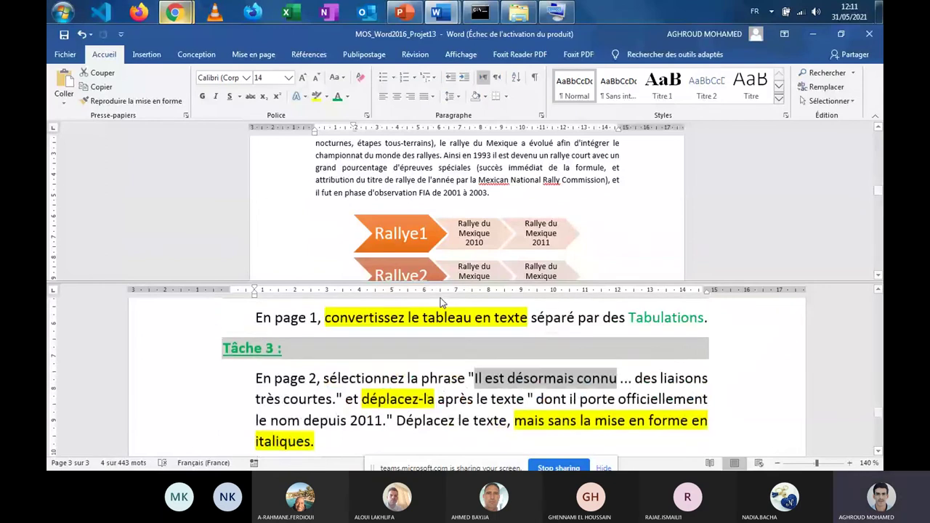
pyautogui.scroll(3, 440, 301)
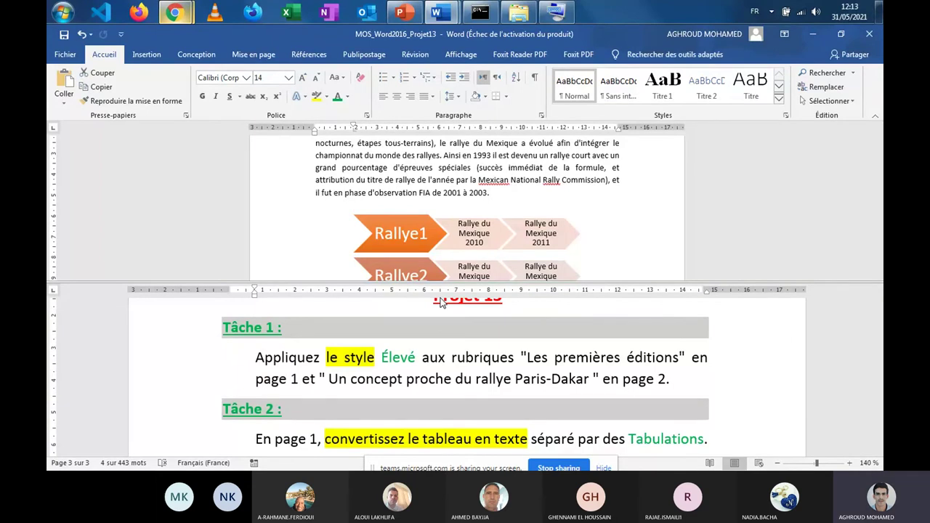
# Step: Switch to the file explorer, go up to the MOS Word 2016 folder and look through its Montage subfolder
pyautogui.hotkey('alt', 'Tab')
pyautogui.click(406, 48)
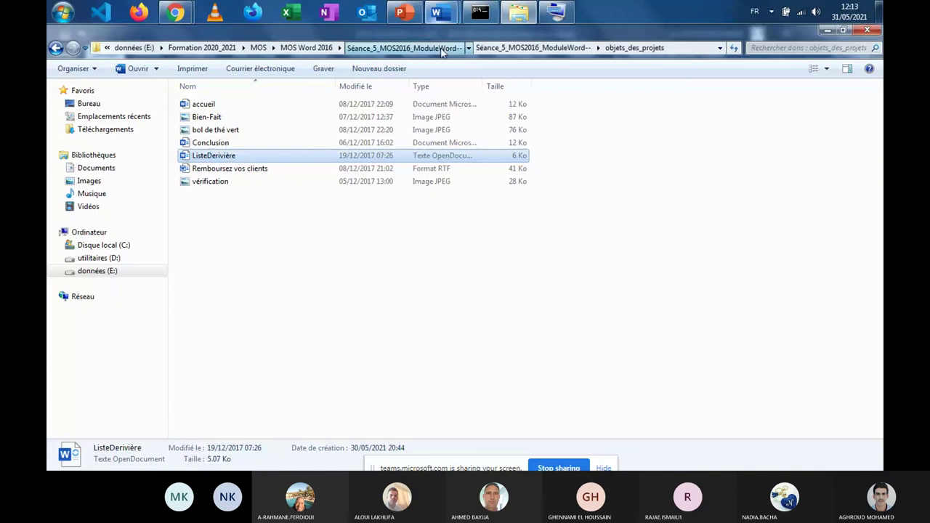
pyautogui.click(355, 48)
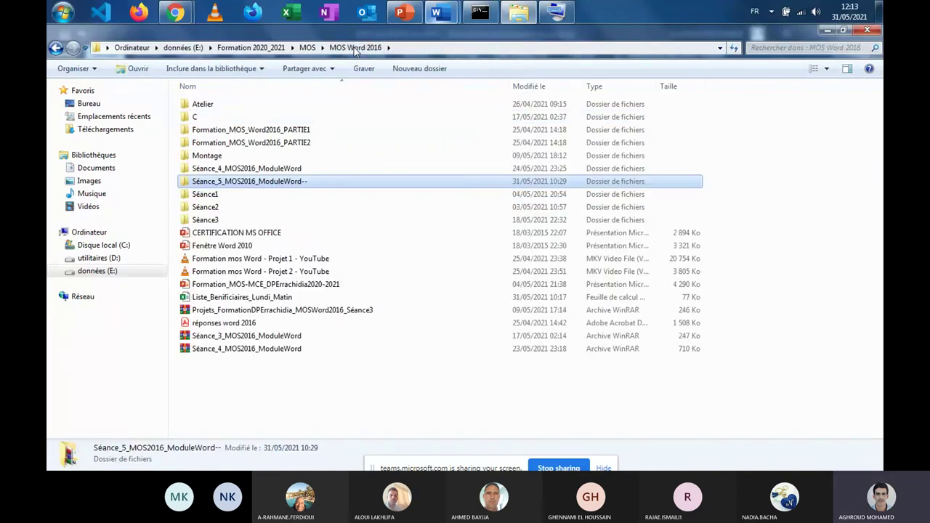
pyautogui.doubleClick(253, 158)
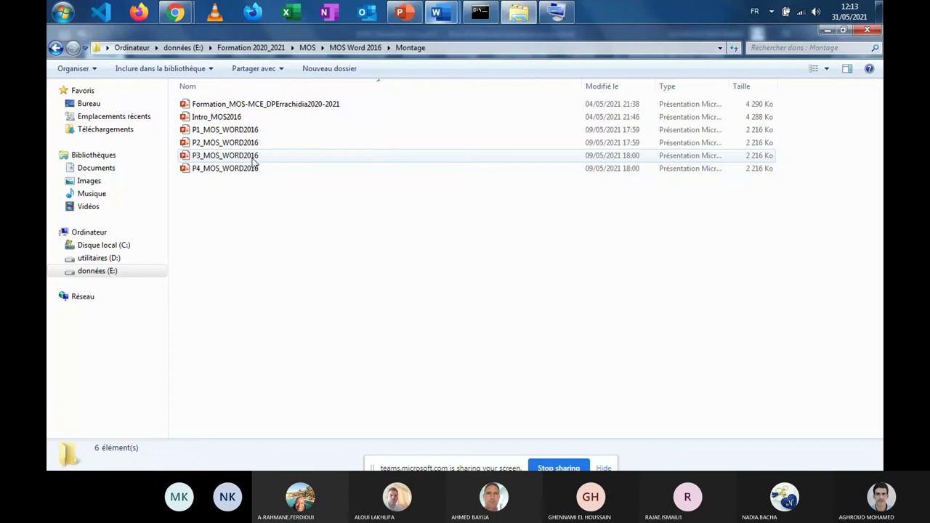
pyautogui.click(355, 48)
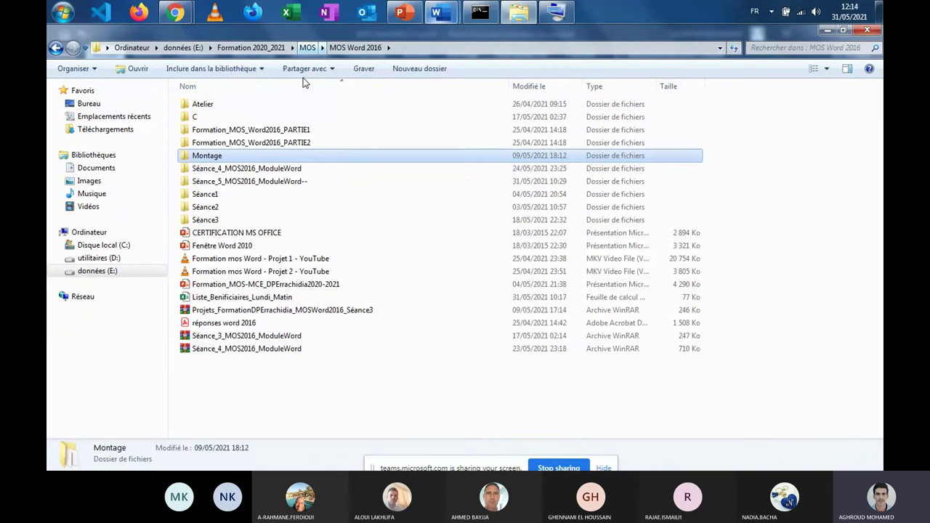
# Step: Check the Formation mos Word Projet 1 and Projet 2 videos and the C subfolder, ending in the parent MOS folder
pyautogui.click(304, 271)
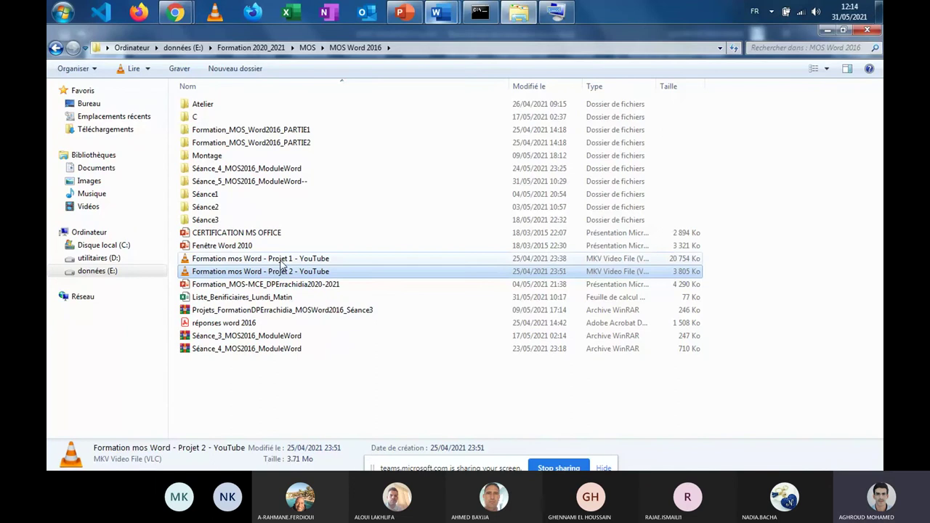
pyautogui.click(281, 262)
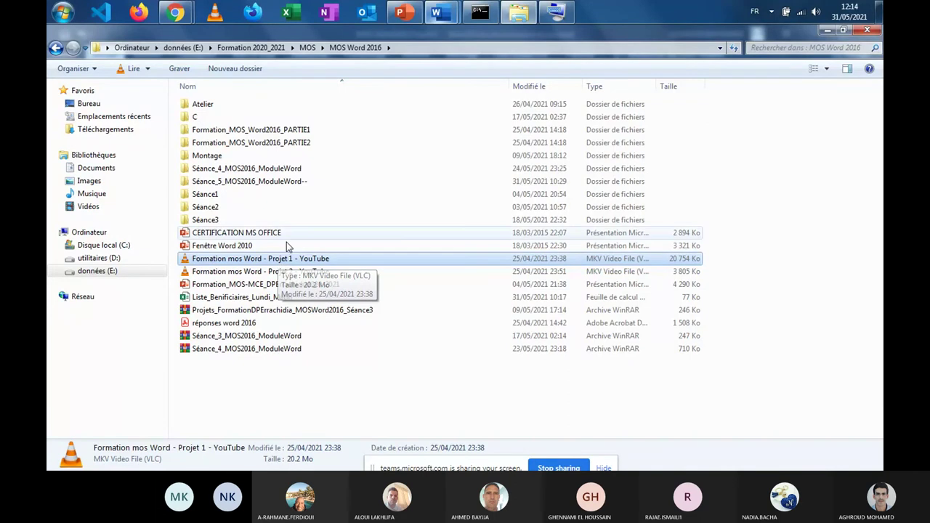
pyautogui.doubleClick(244, 117)
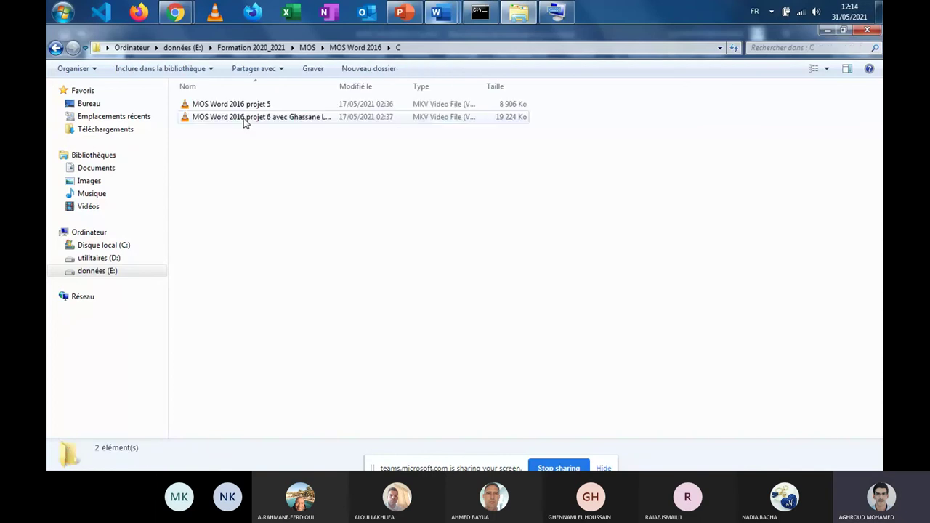
pyautogui.press('BackSpace')
pyautogui.press('BackSpace')
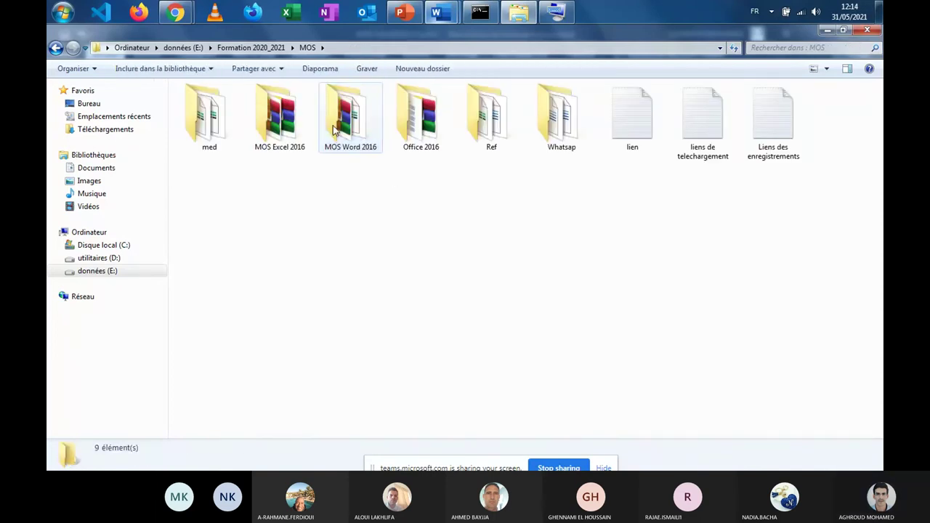
# Step: Play the Correction_P1_MOS_Word_2016 video from Montage_MOS\MSO_Word_2016_P1_V2 on drive D: in VLC, declining the player update
pyautogui.click(102, 259)
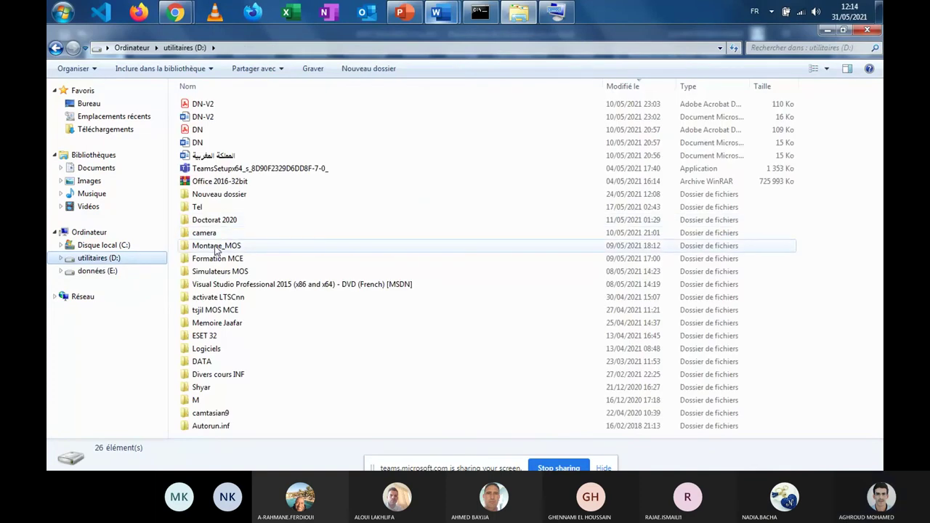
pyautogui.click(217, 247)
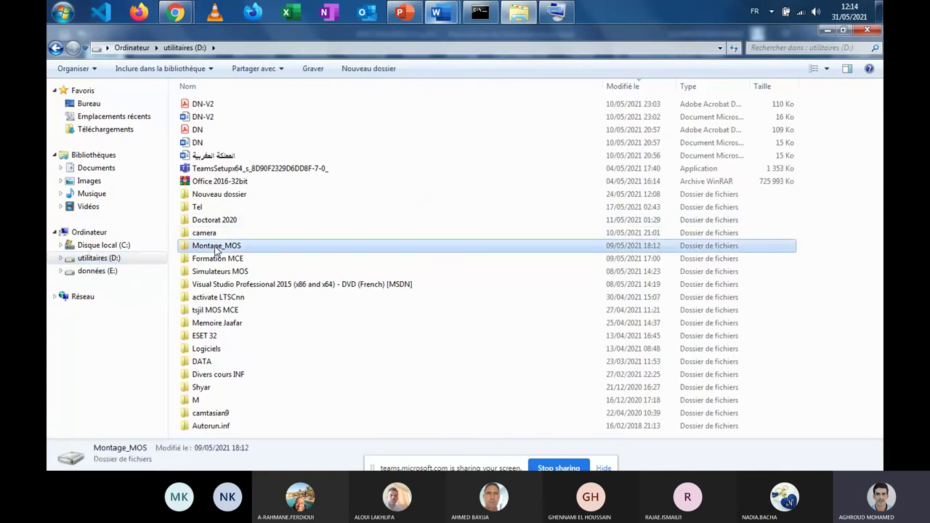
pyautogui.doubleClick(217, 247)
pyautogui.doubleClick(223, 130)
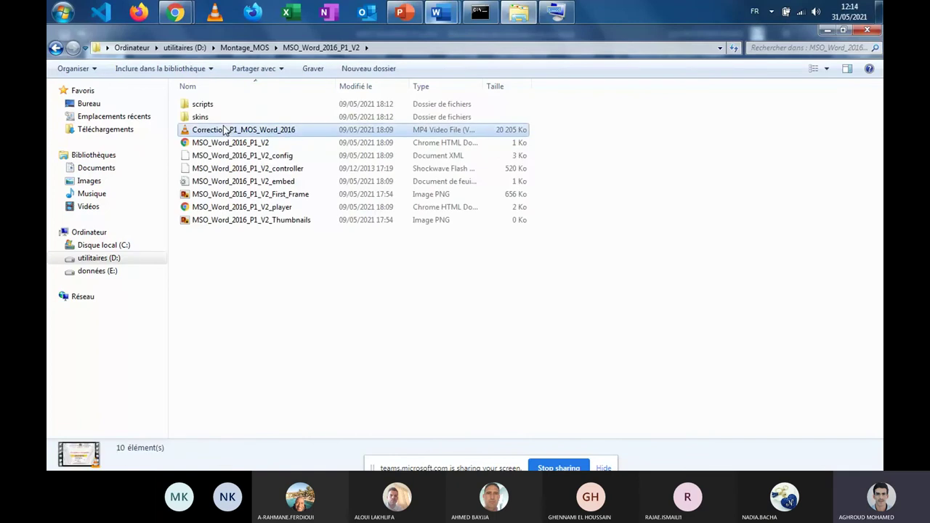
pyautogui.click(225, 129)
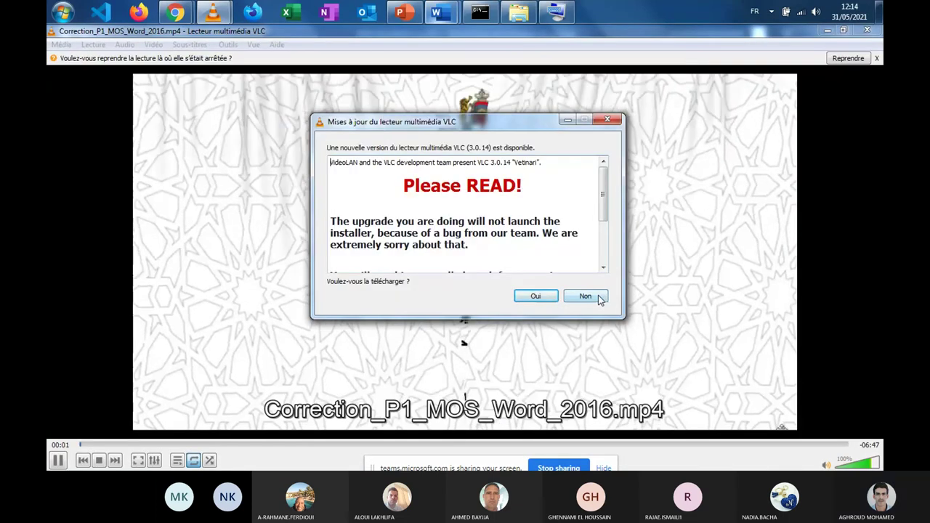
pyautogui.click(599, 298)
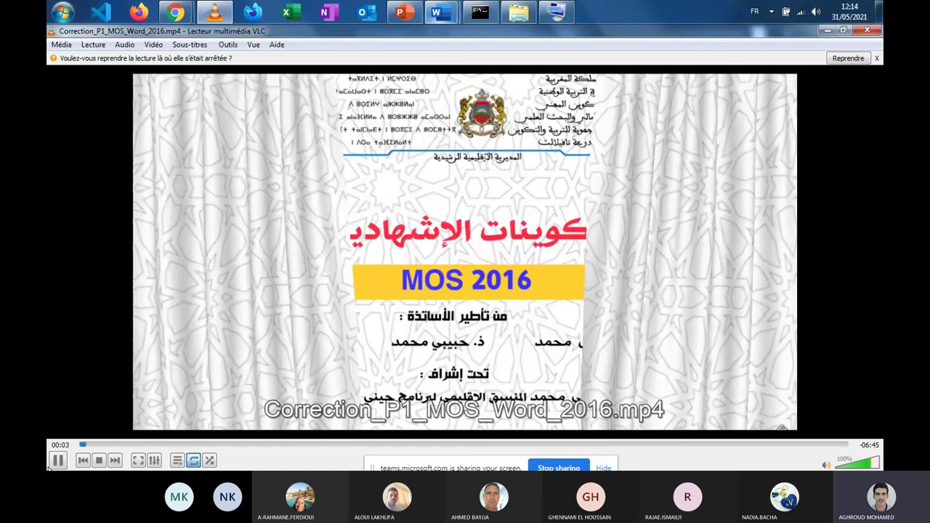